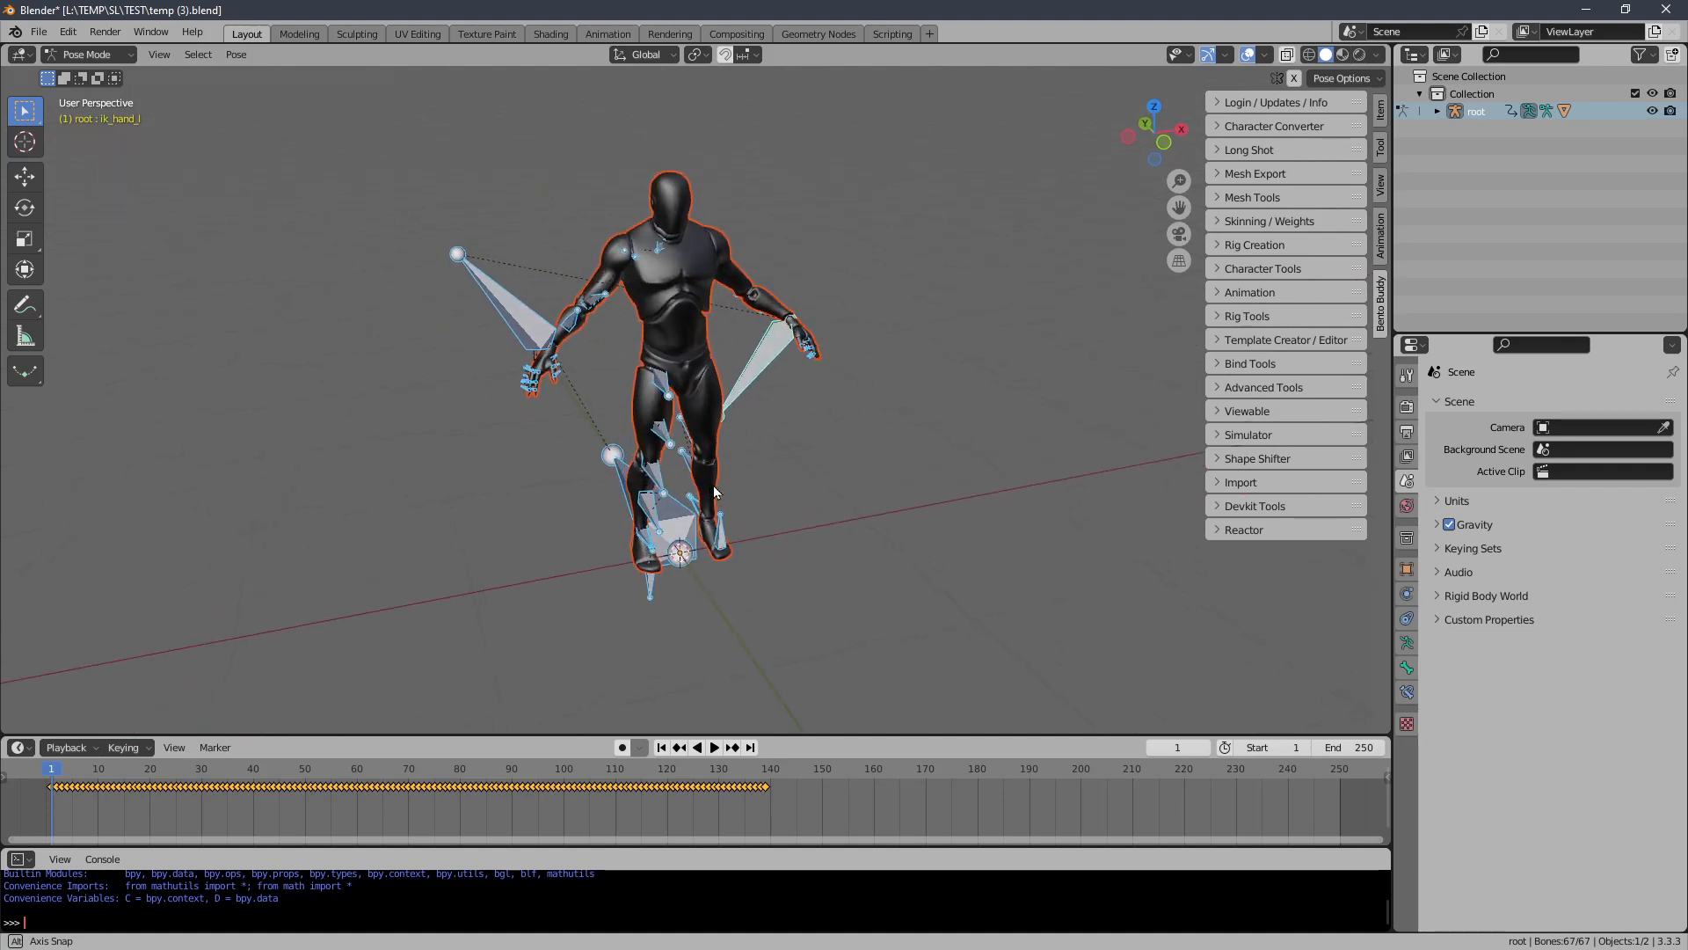
left_click(809, 490)
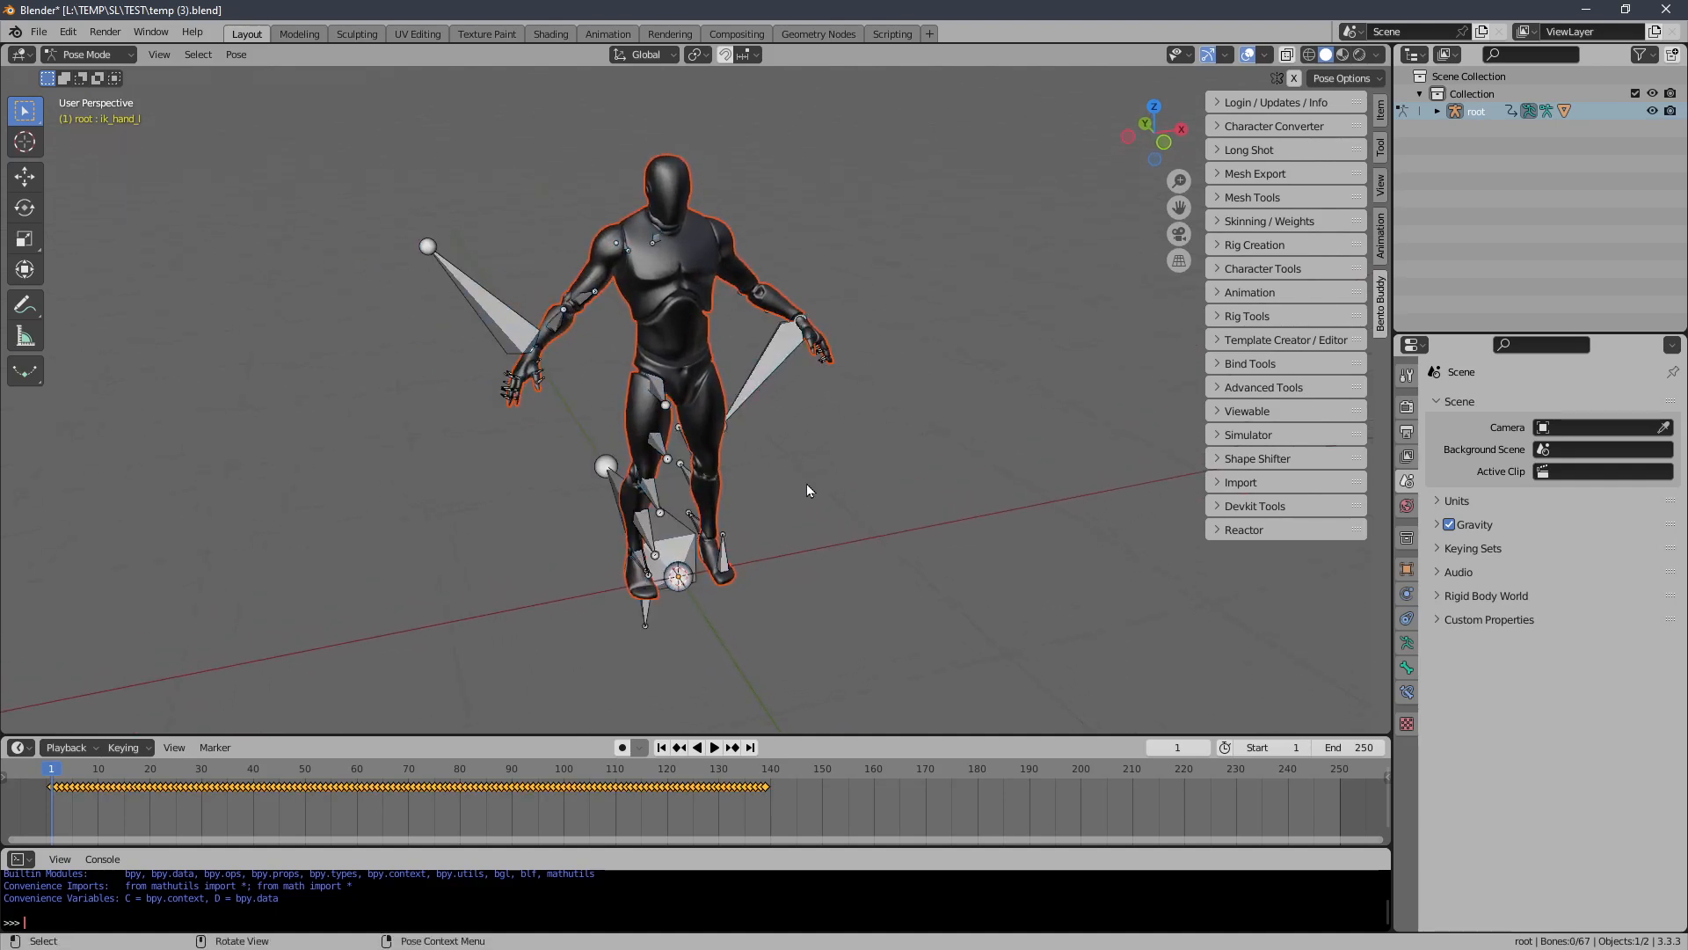
left_click(760, 402)
middle_click_drag(770, 422, 779, 427)
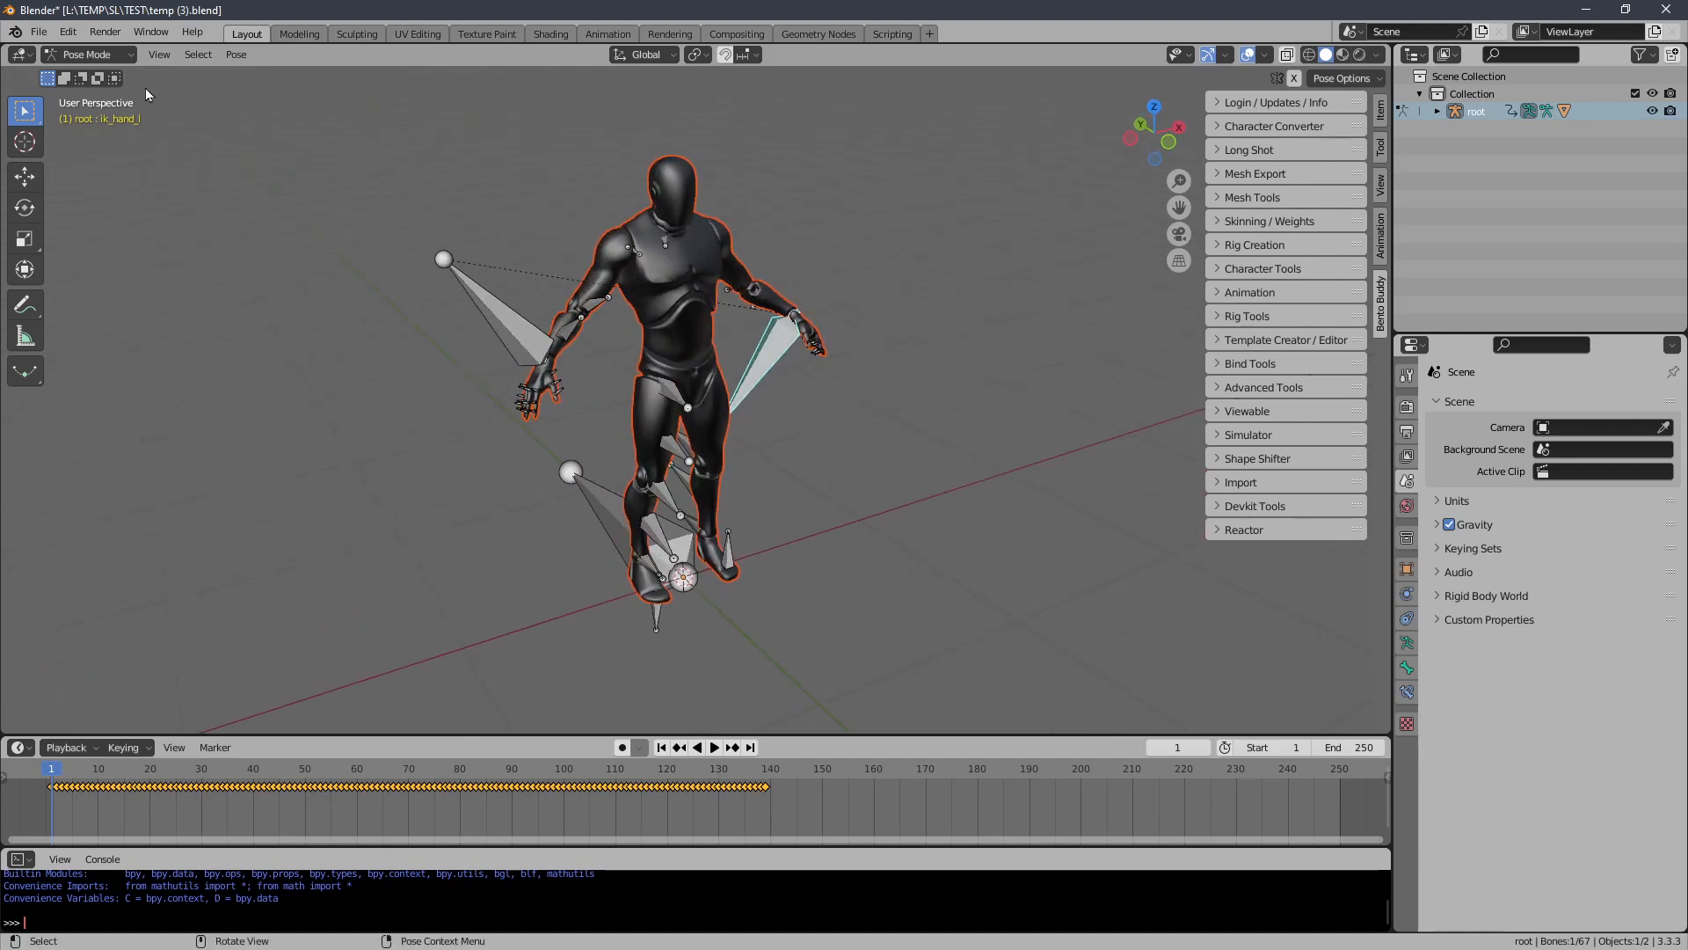
Switch from Pose Mode to Object Mode and select the root armature
left_click(112, 56)
left_click(105, 75)
middle_click_drag(527, 362, 608, 439)
left_click(567, 547)
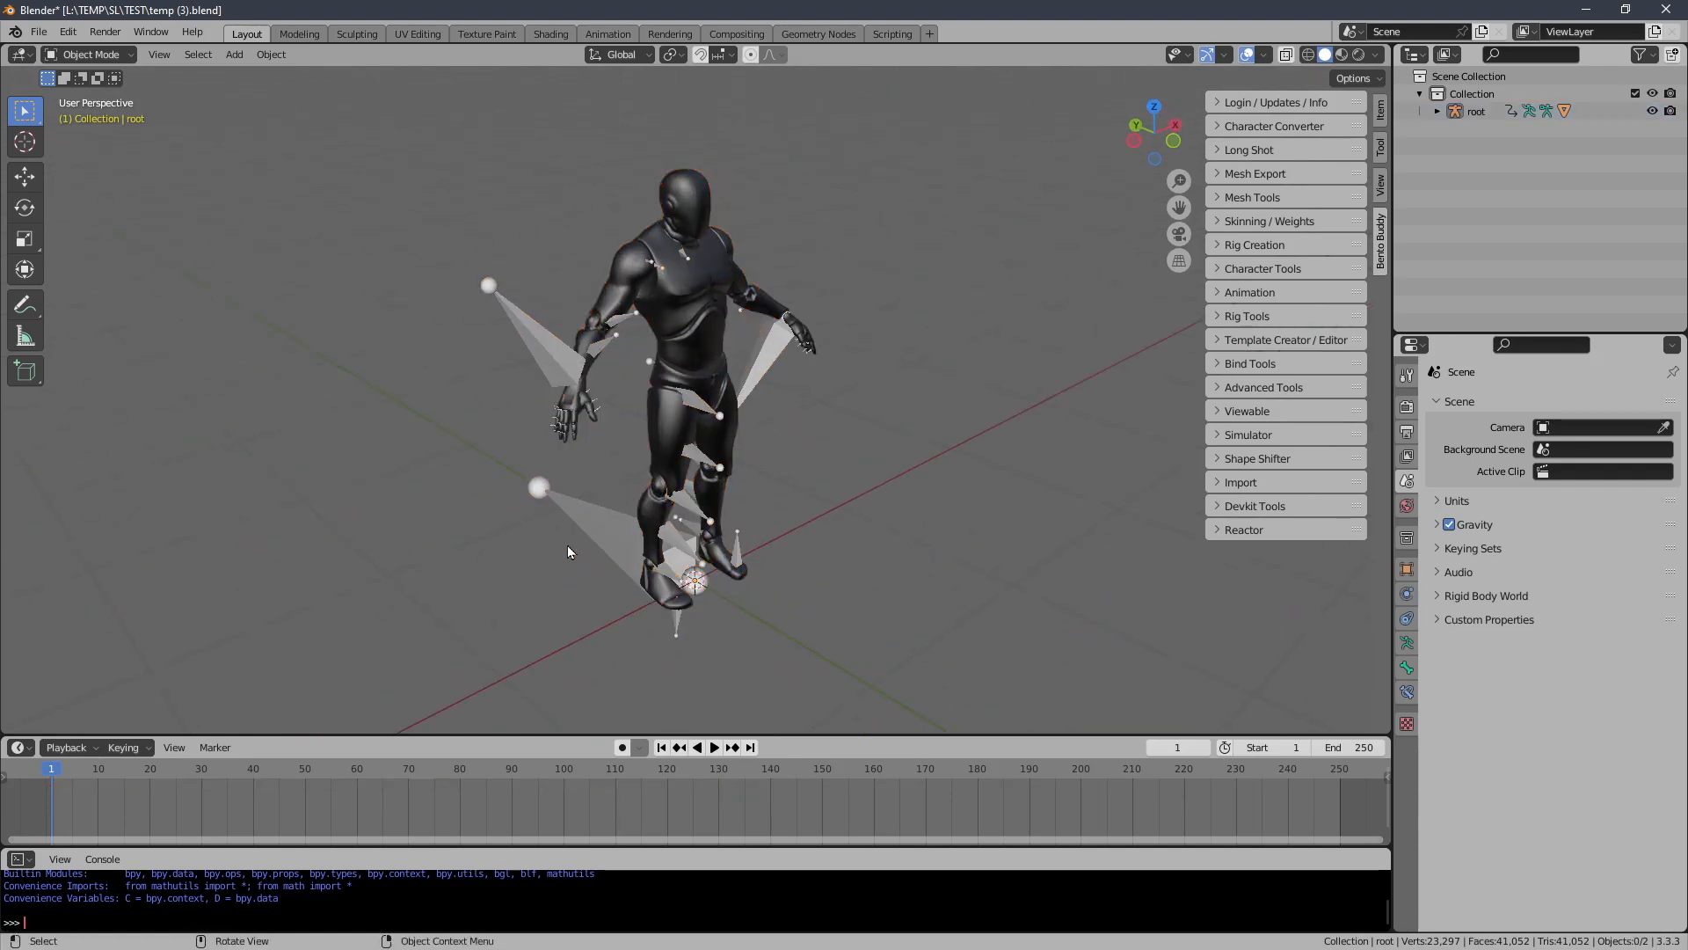
left_click(582, 538)
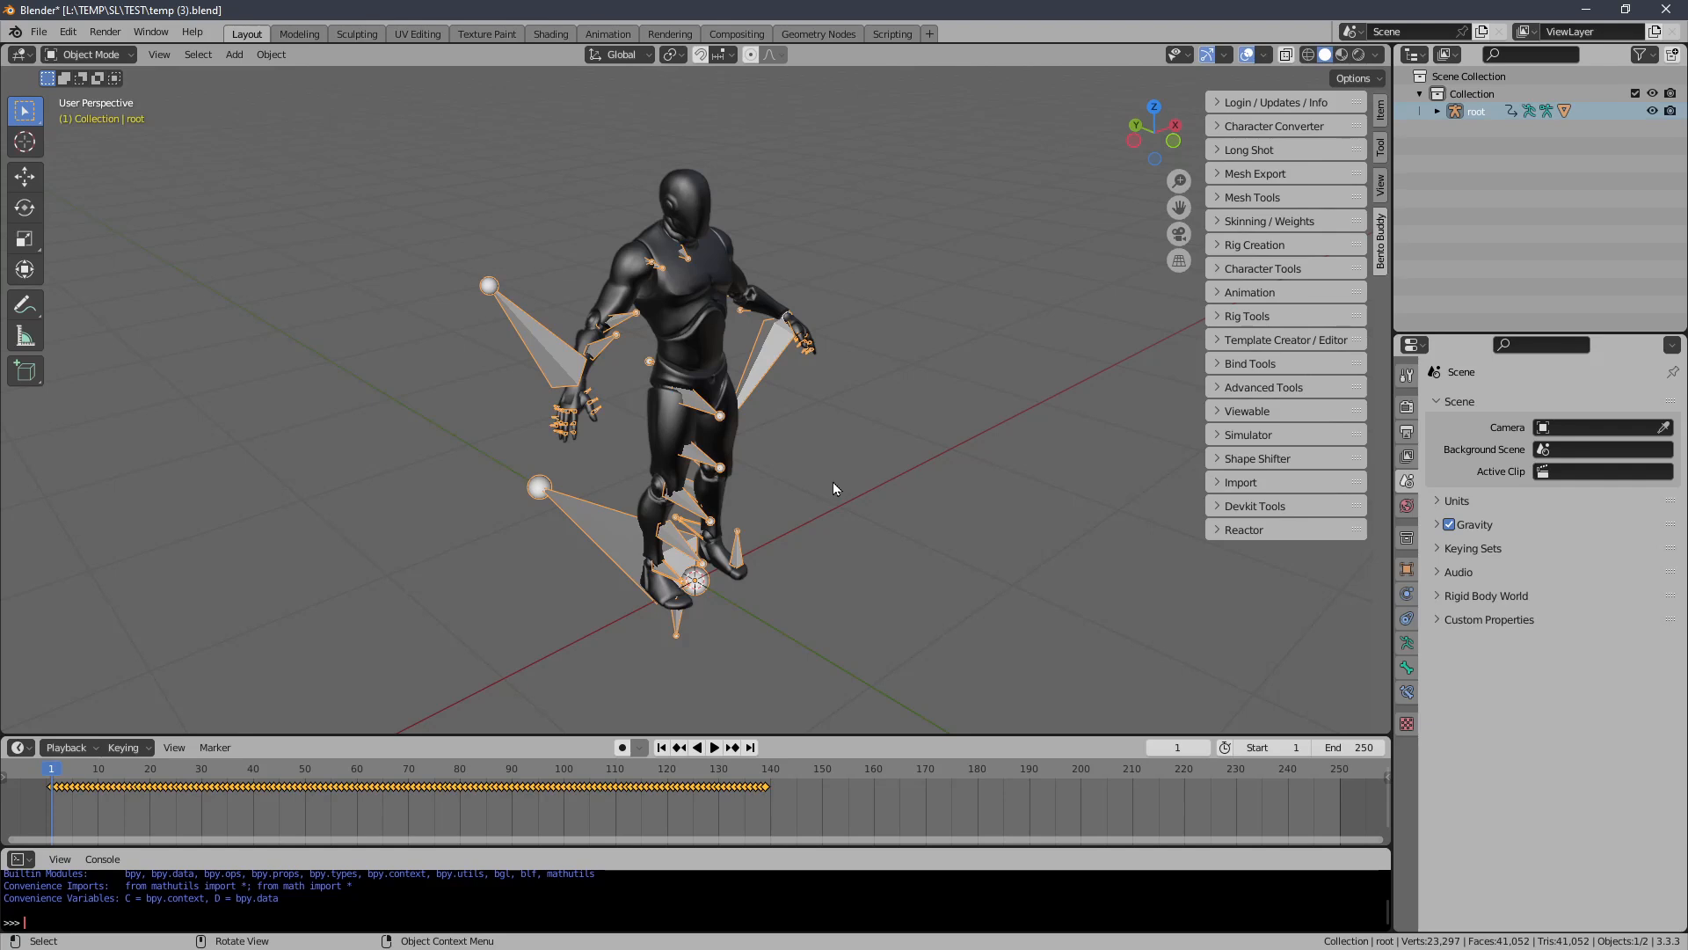
Preview the animation by scrubbing the timeline to frame 63 and return to frame 1
left_click_drag(227, 778, 372, 776)
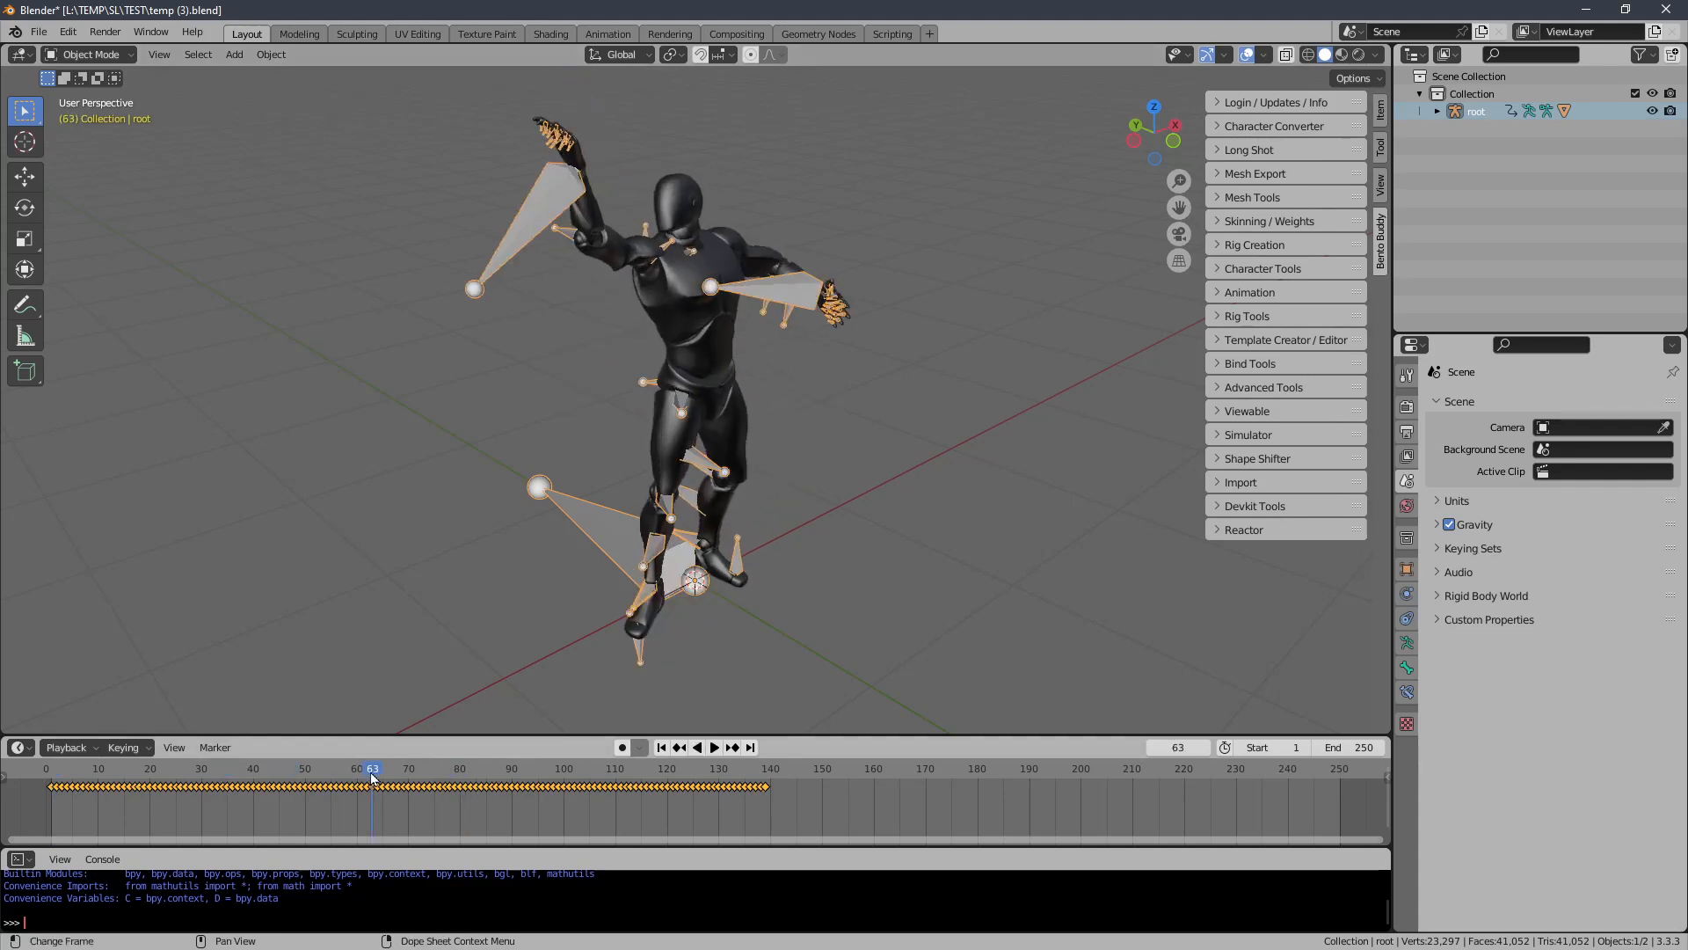
left_click(662, 748)
mouse_move(836, 519)
middle_mouse_down()
mouse_move(872, 482)
mouse_move(895, 486)
mouse_move(849, 494)
middle_mouse_up()
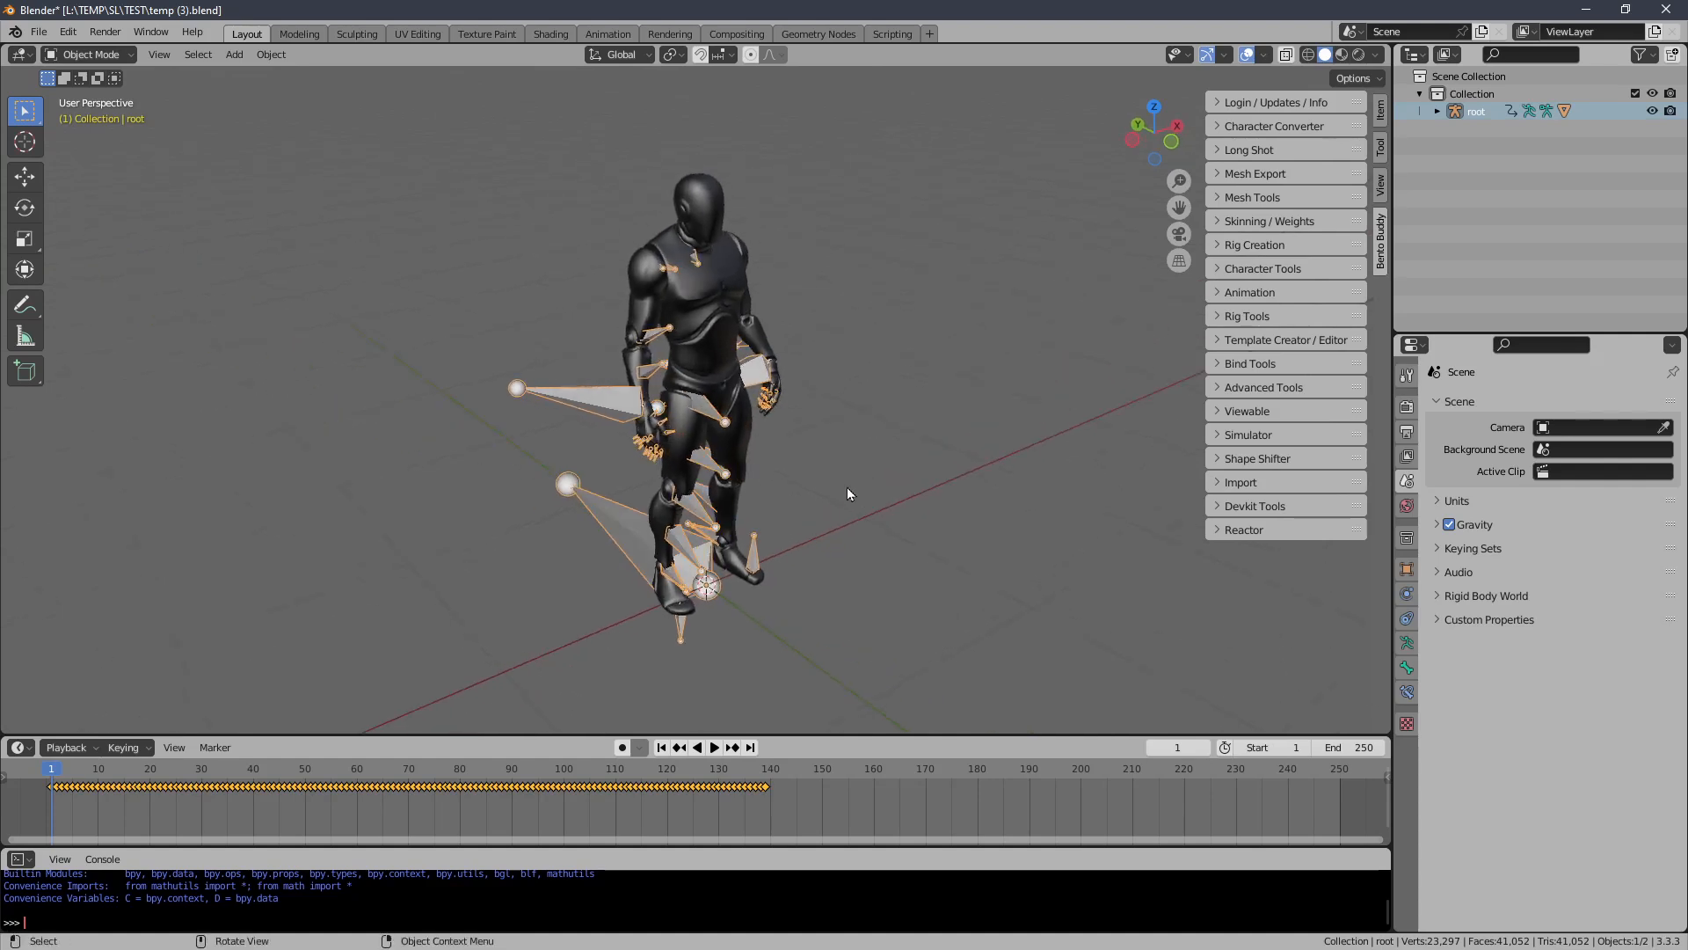
Check the armature in Edit Mode, and switch it to Pose Mode with all bones selected
key("Tab")
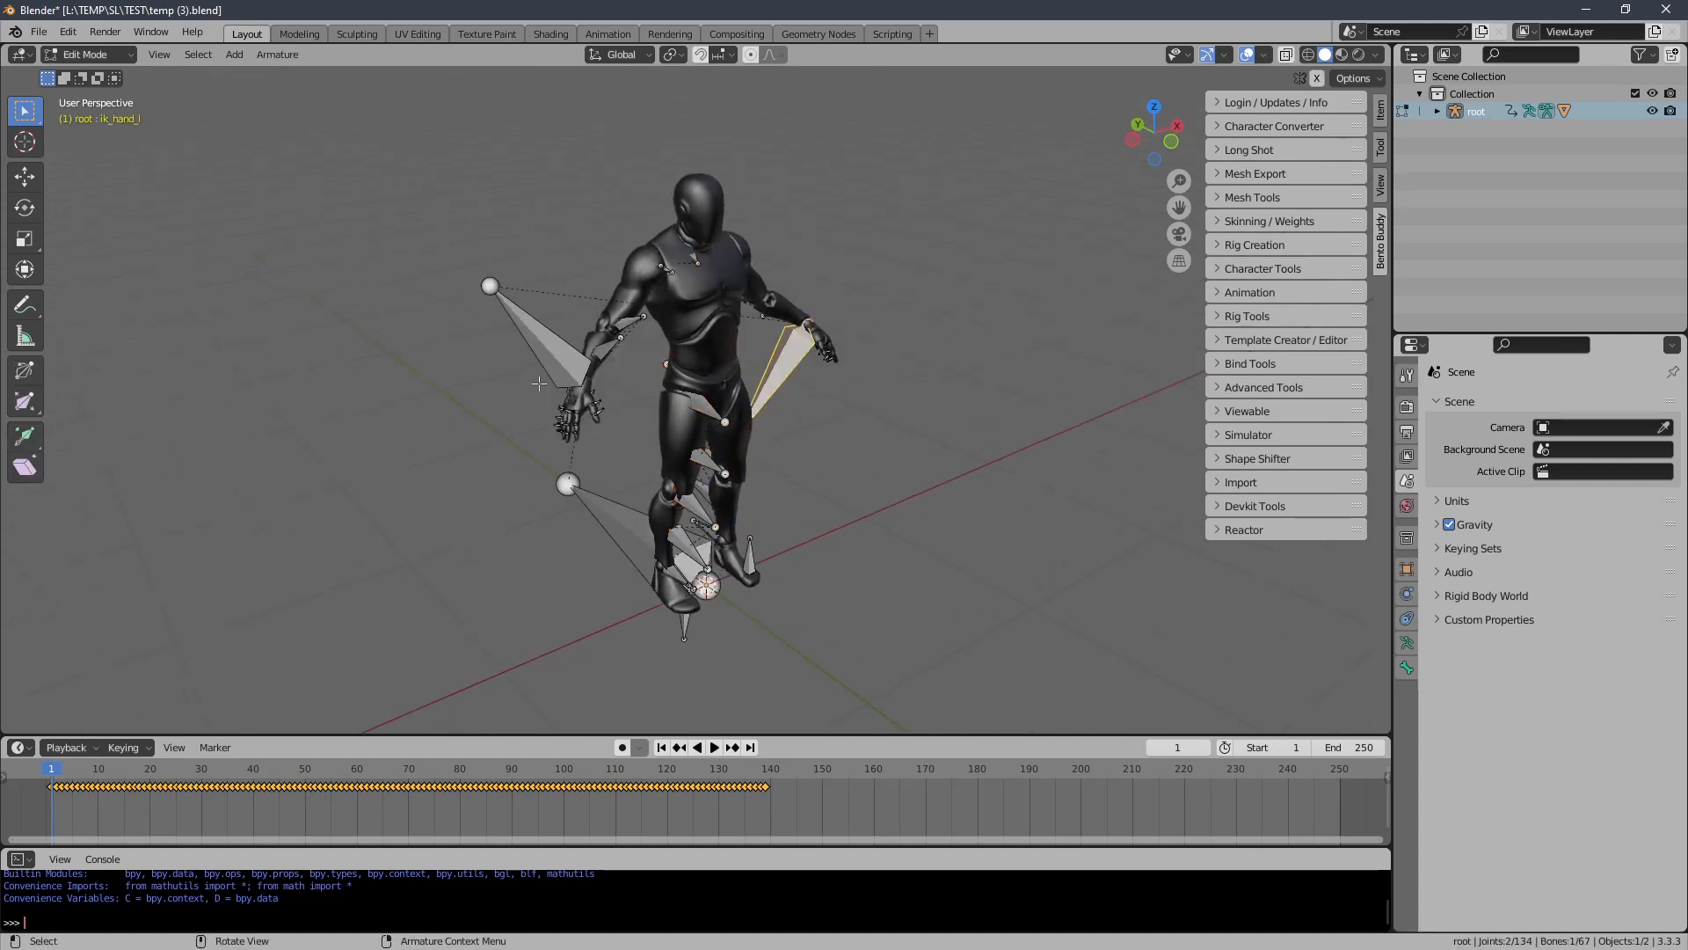
key("Tab")
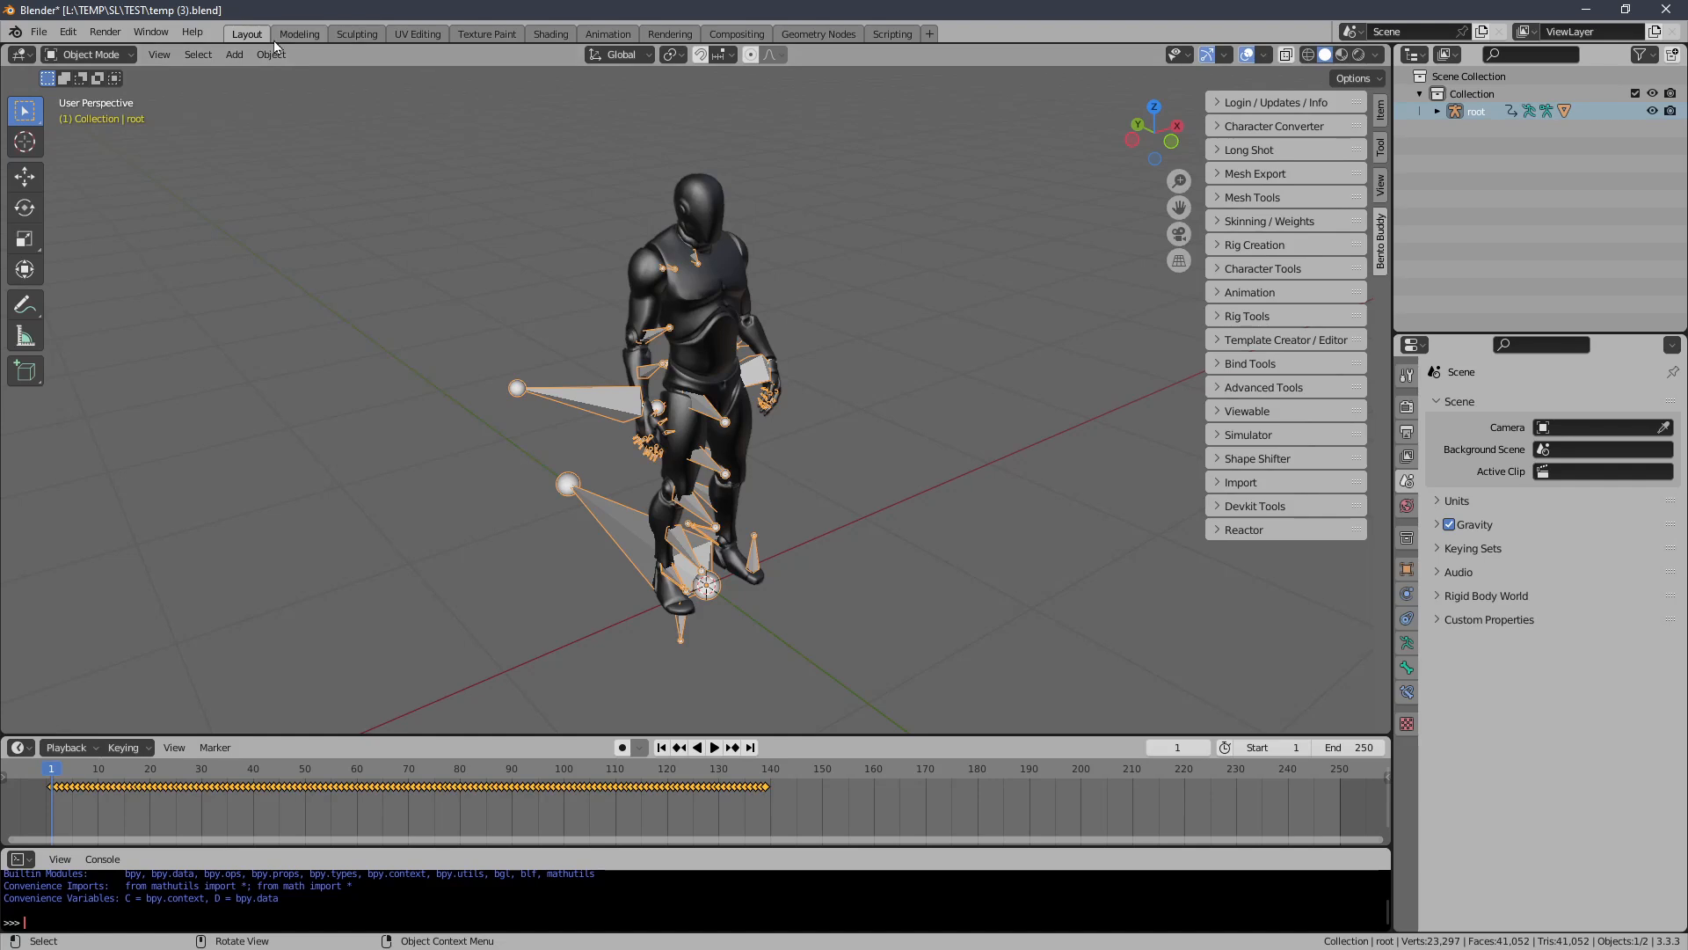
left_click(110, 54)
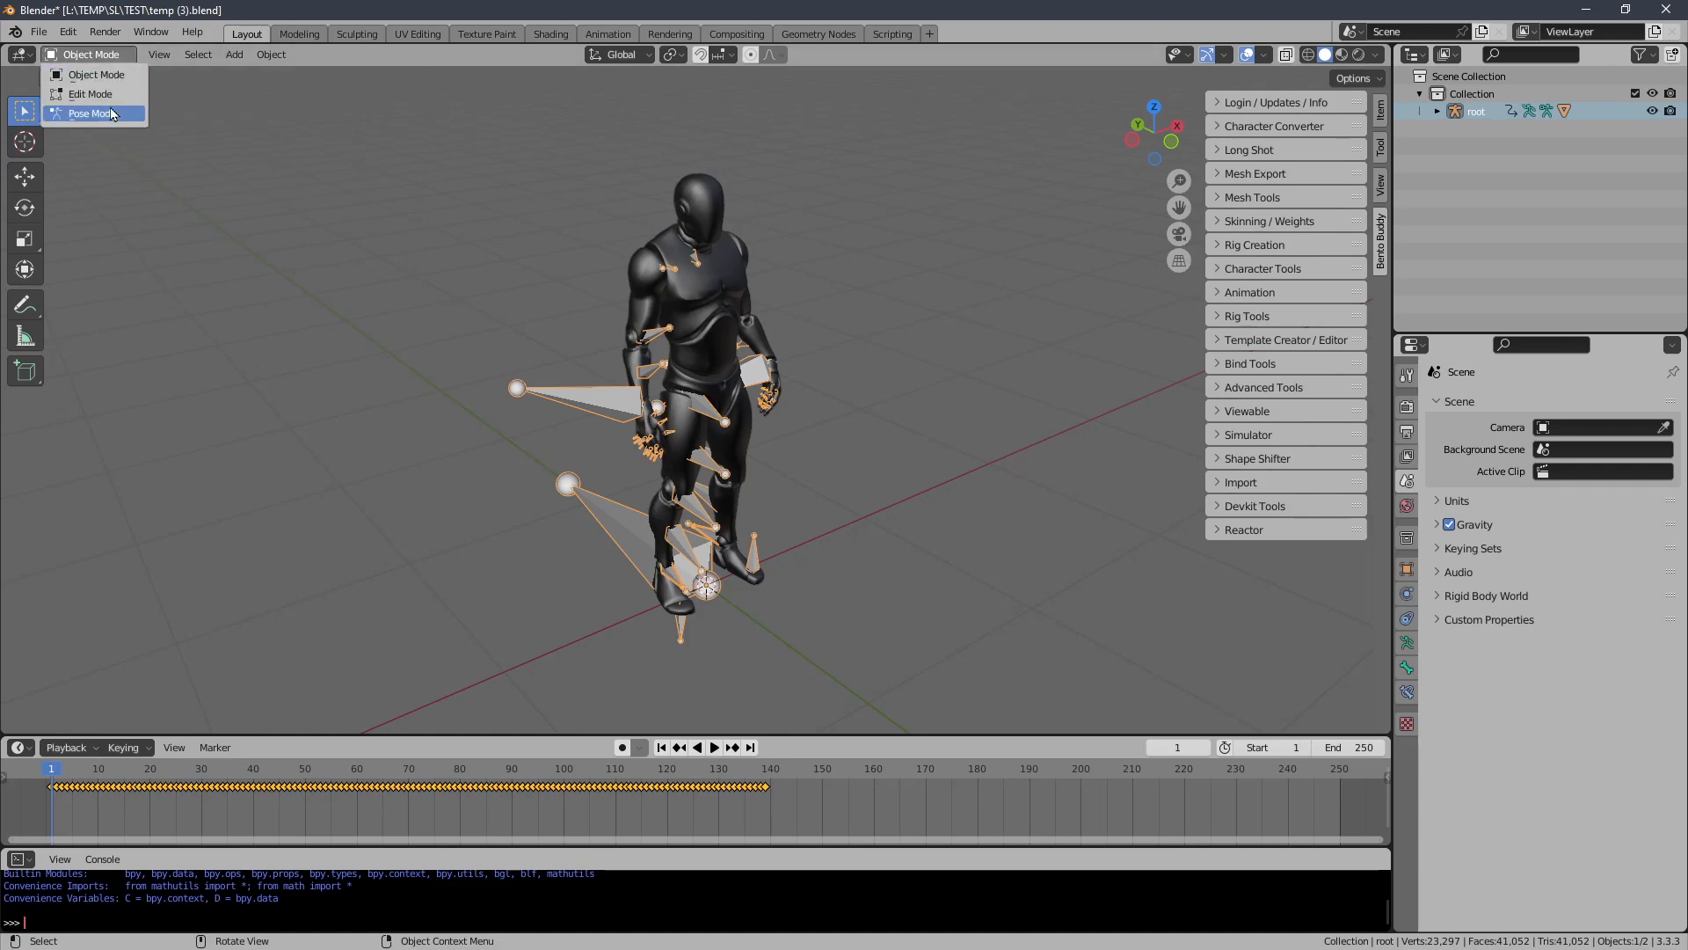
left_click(112, 115)
key("a")
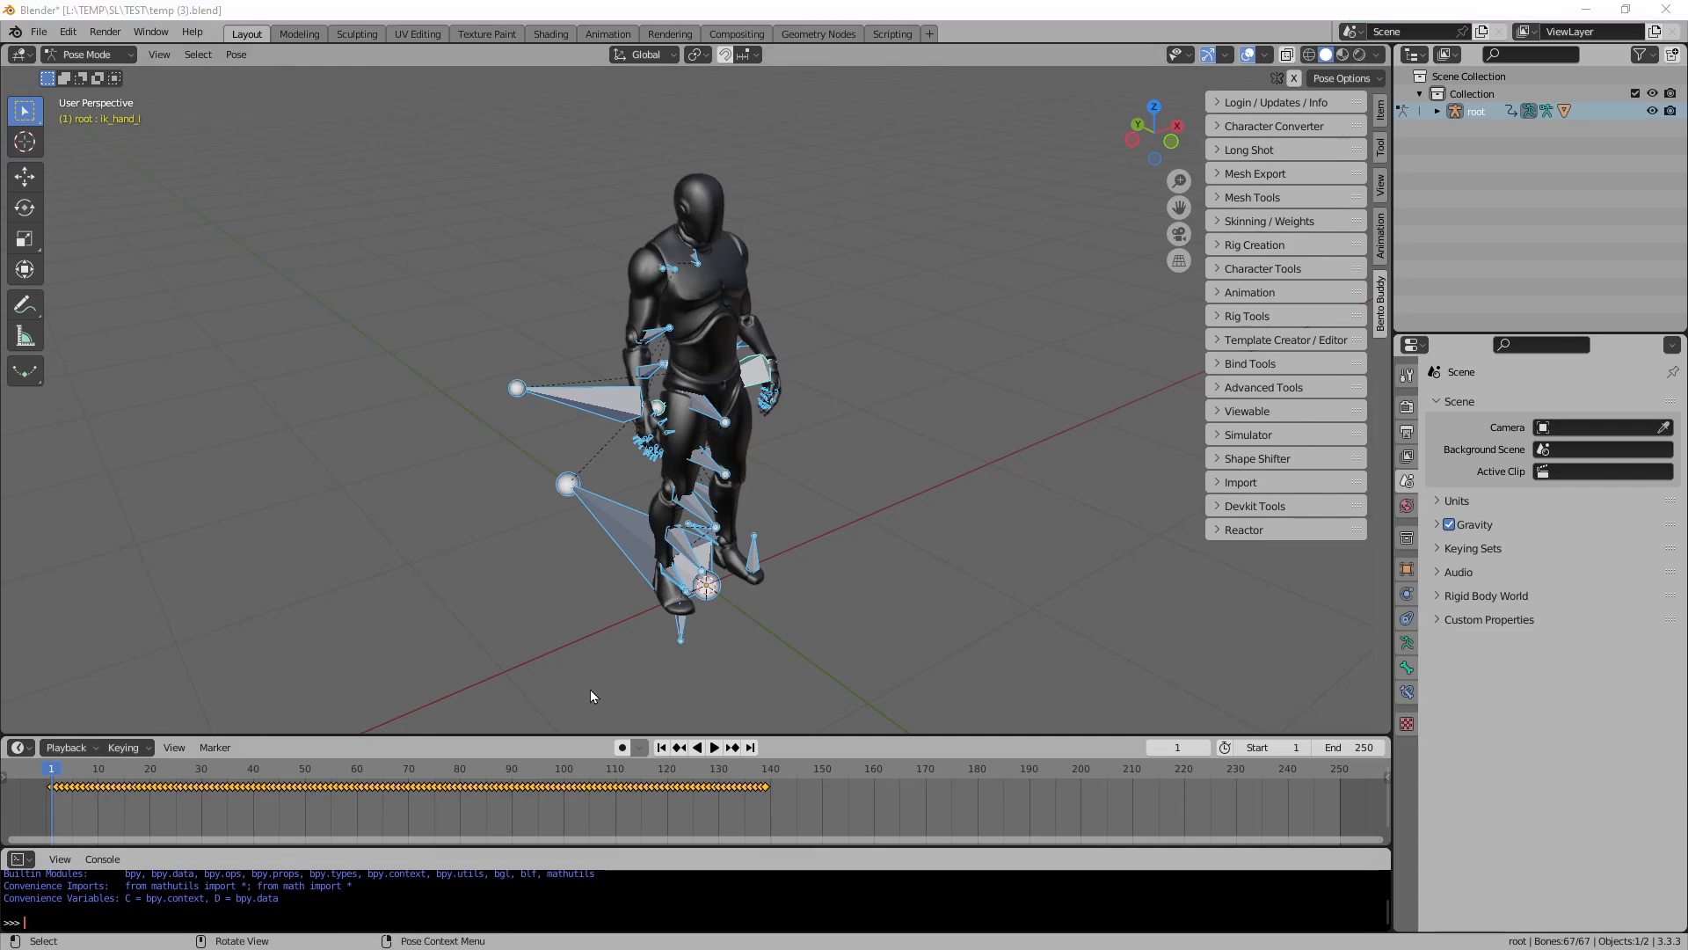
Clear the rotation and location of all the armature's bones in the pose at frame 1
left_click(1118, 620)
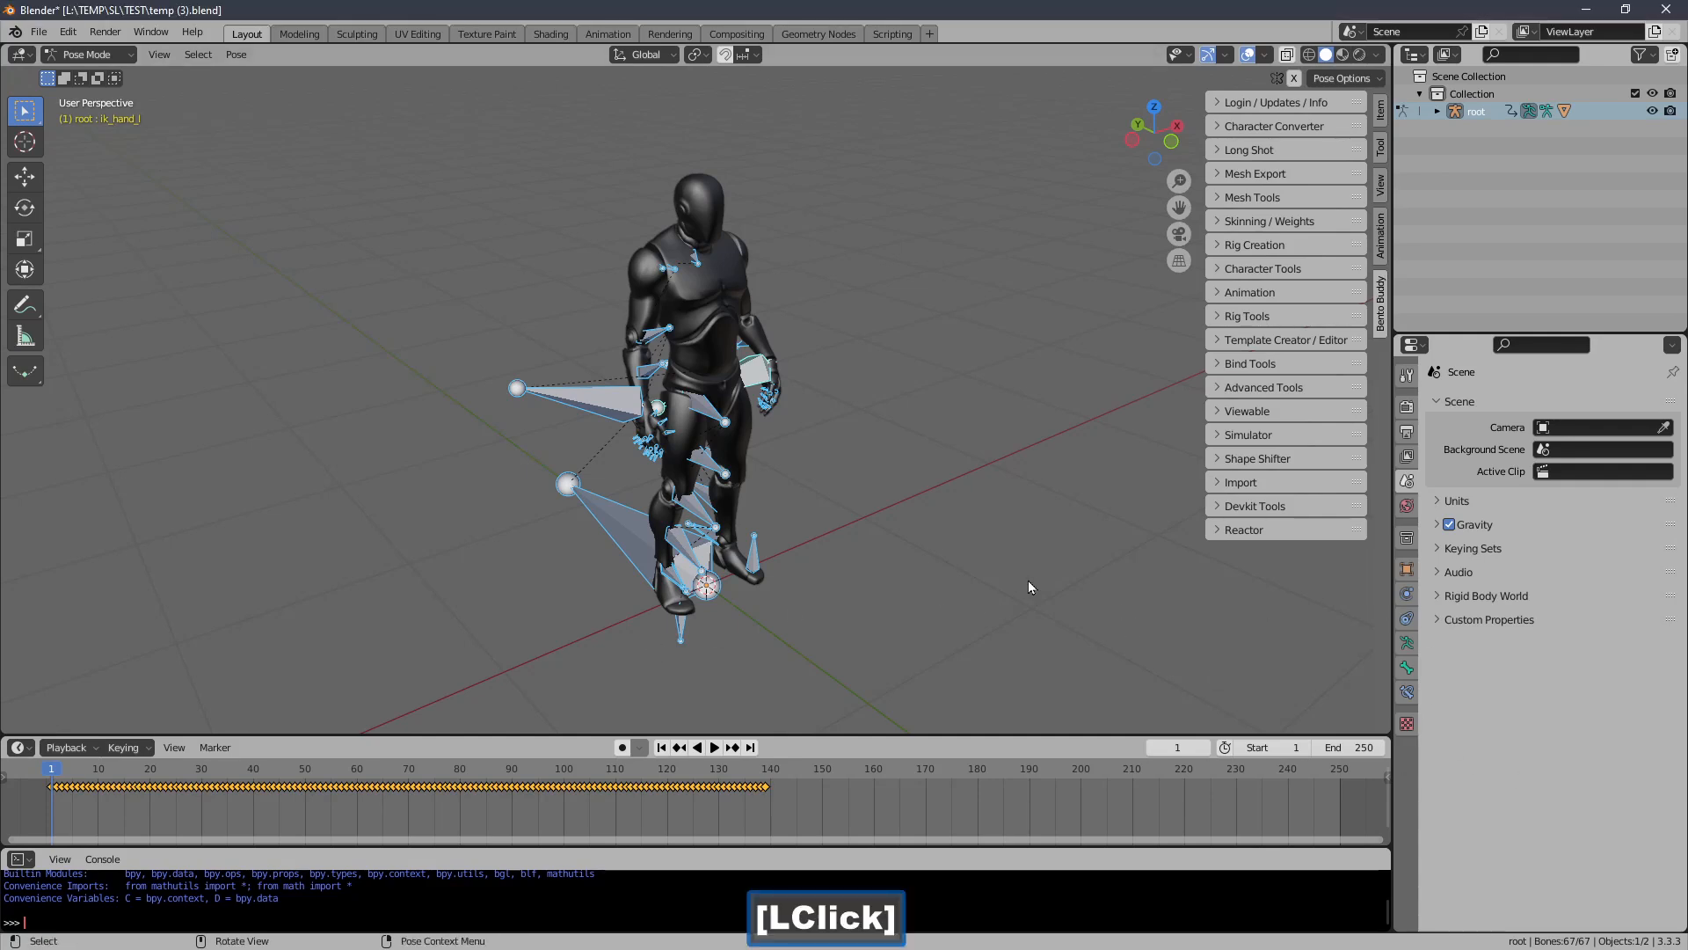
key("a")
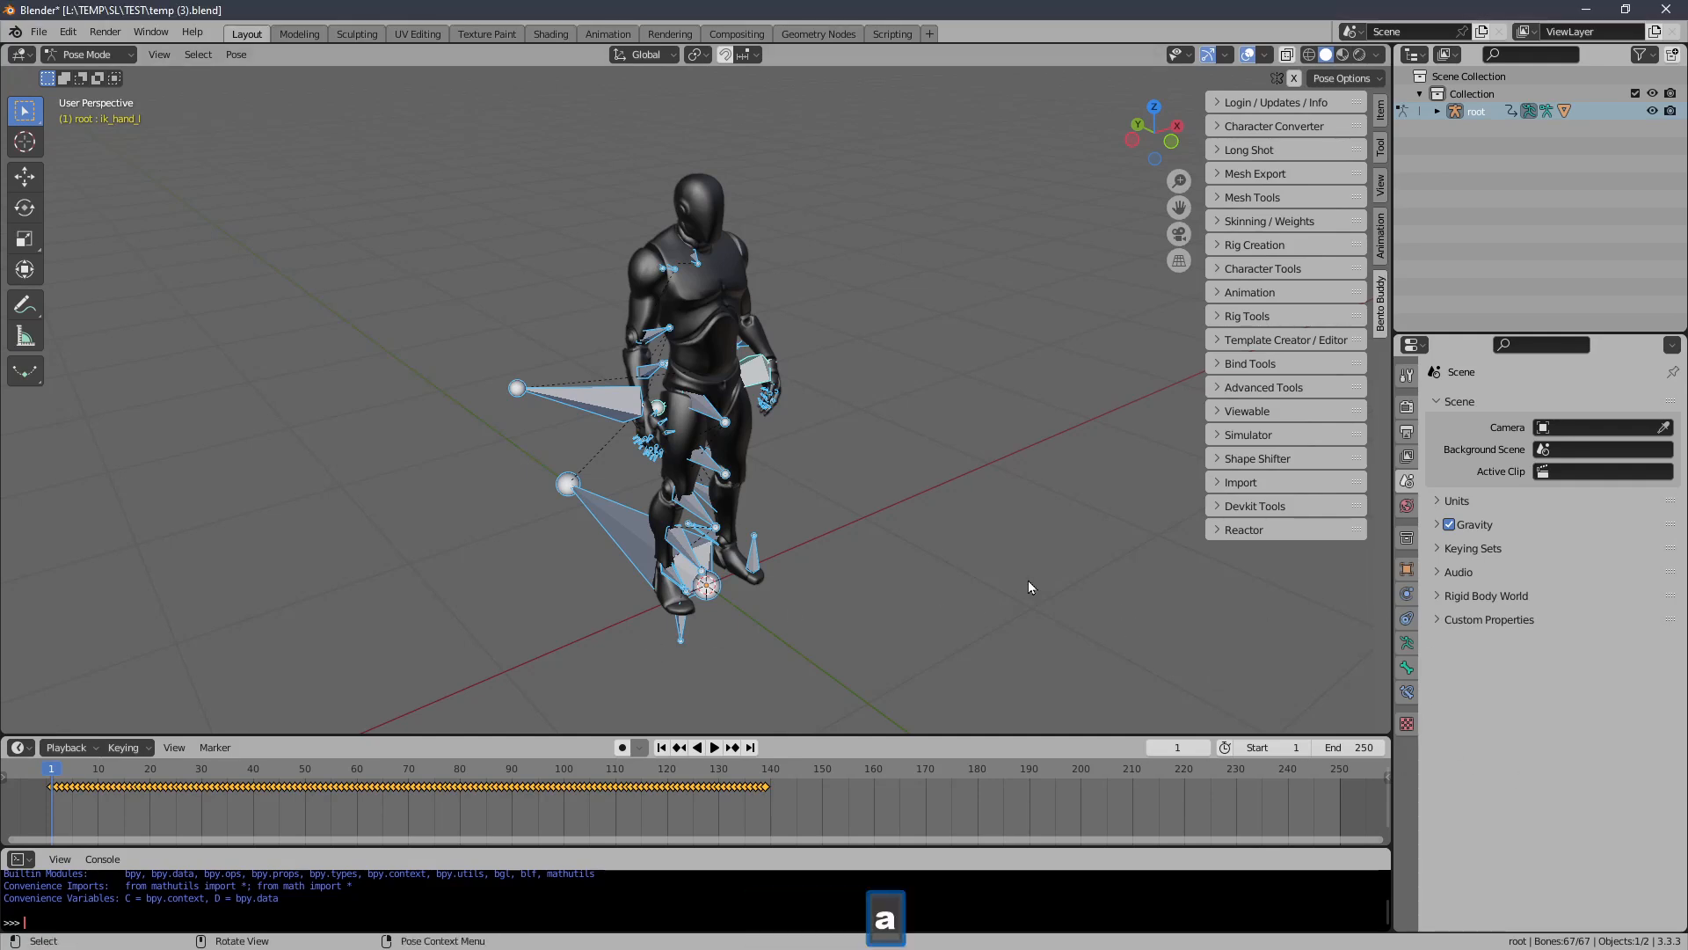
key("alt+r")
key("alt+g")
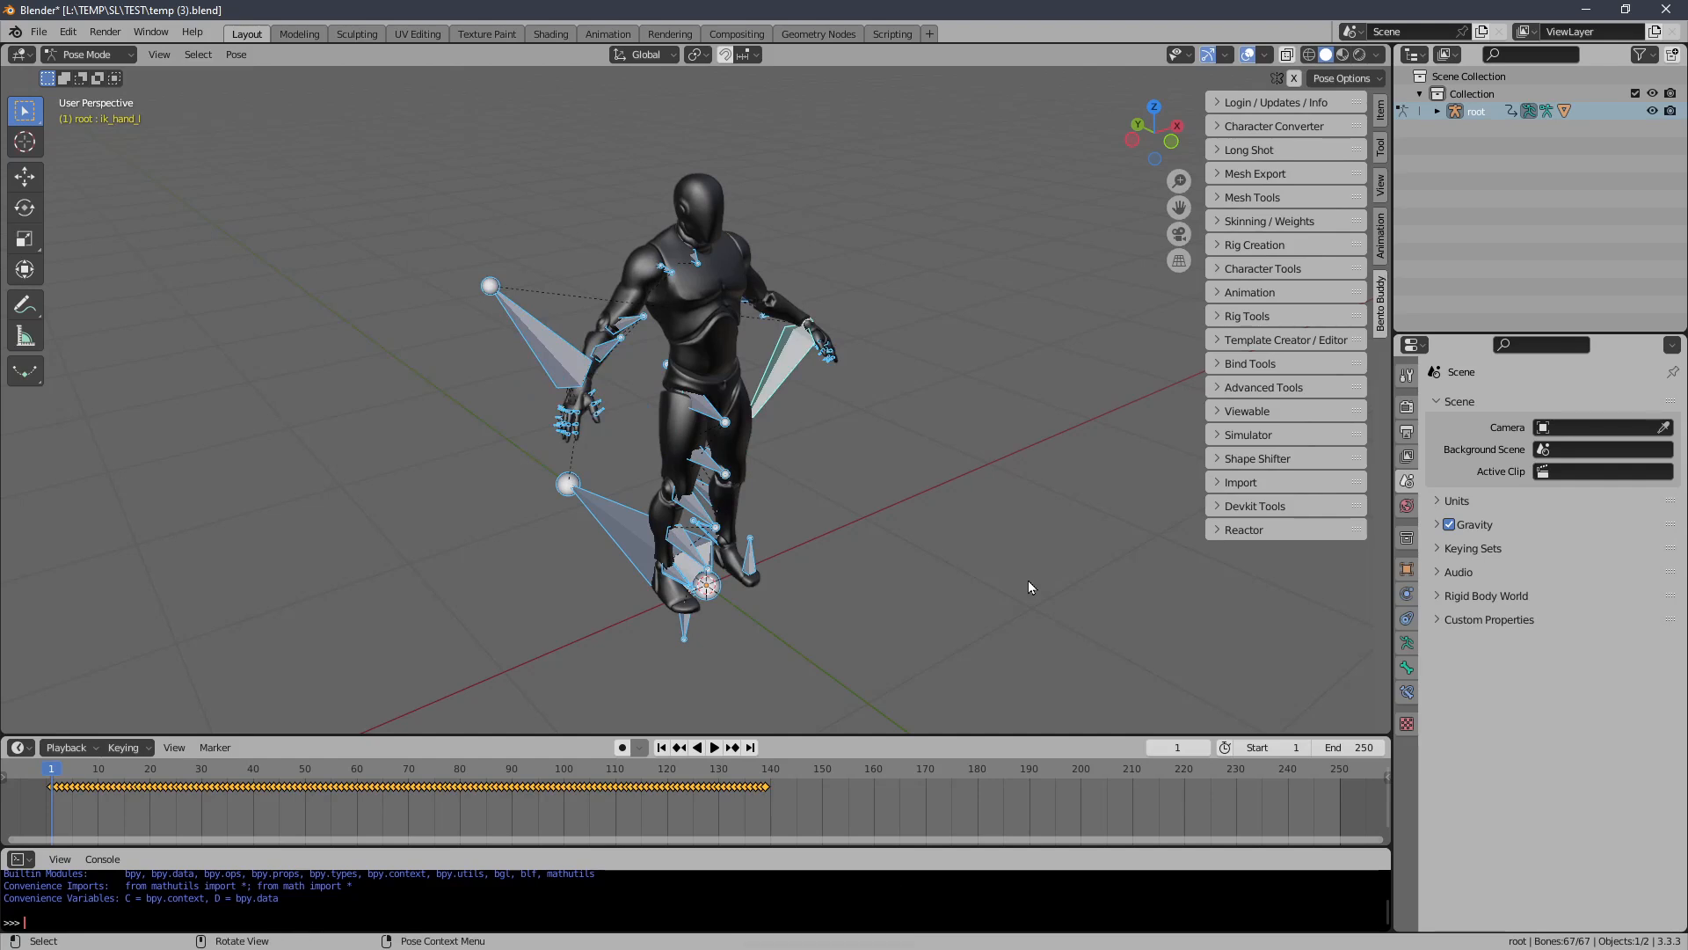
Move all keyframes one frame later so that the animation starts on frame 2 and frame 1 is free
middle_click_drag(906, 365, 856, 400)
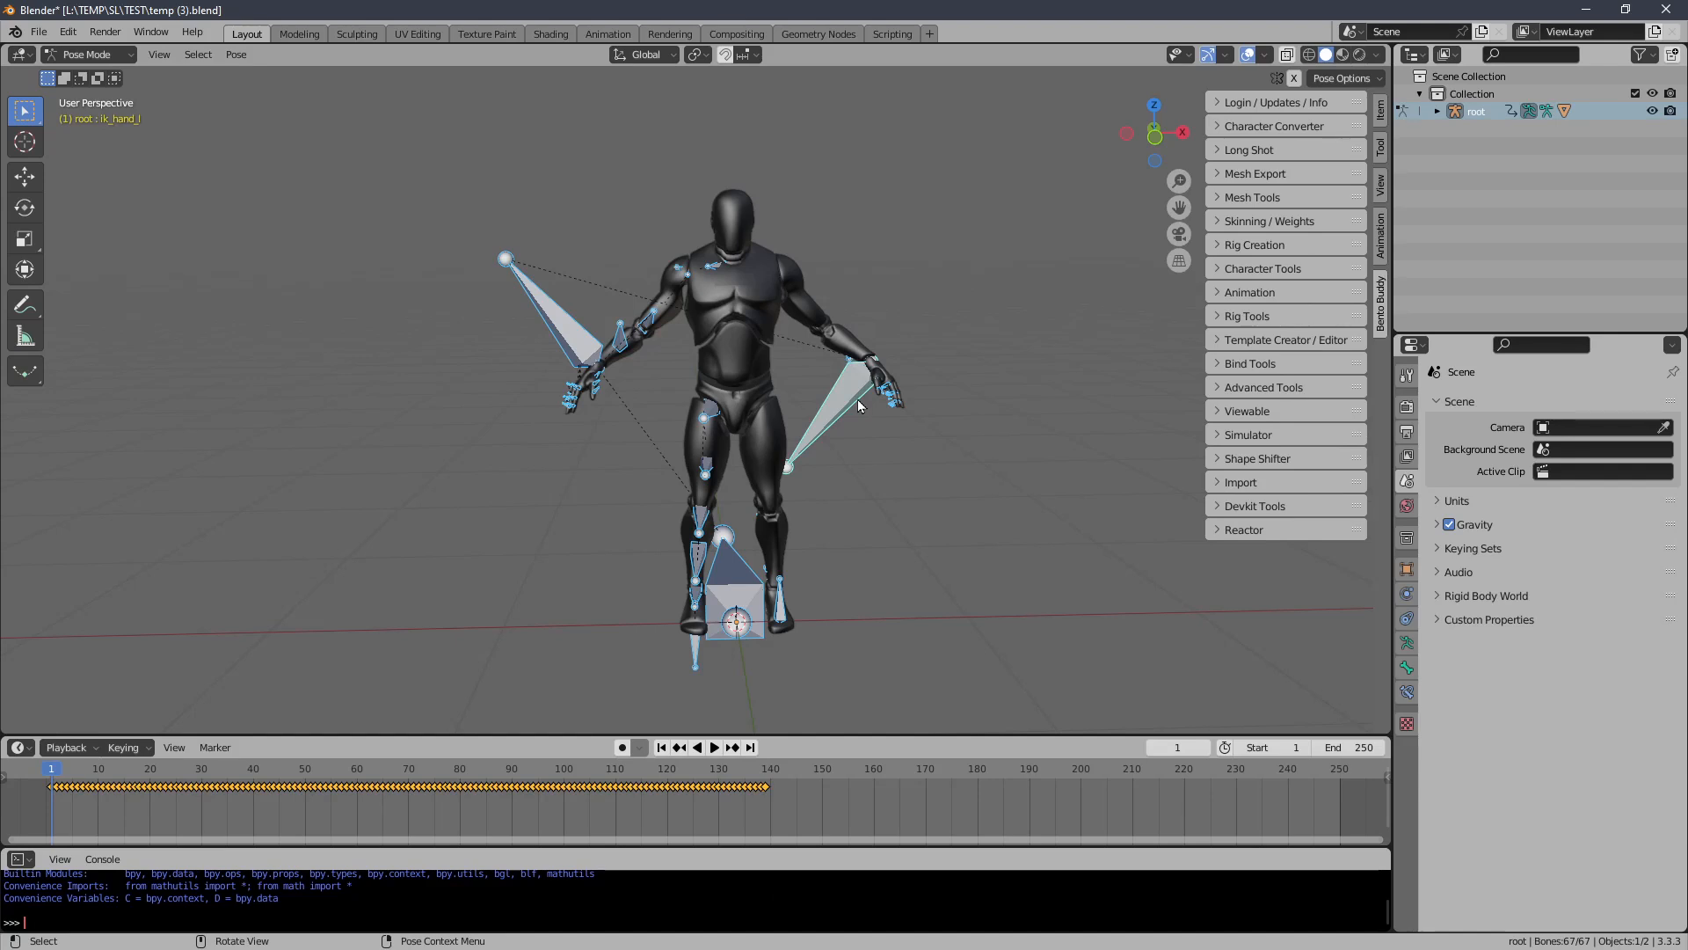
left_click(629, 825)
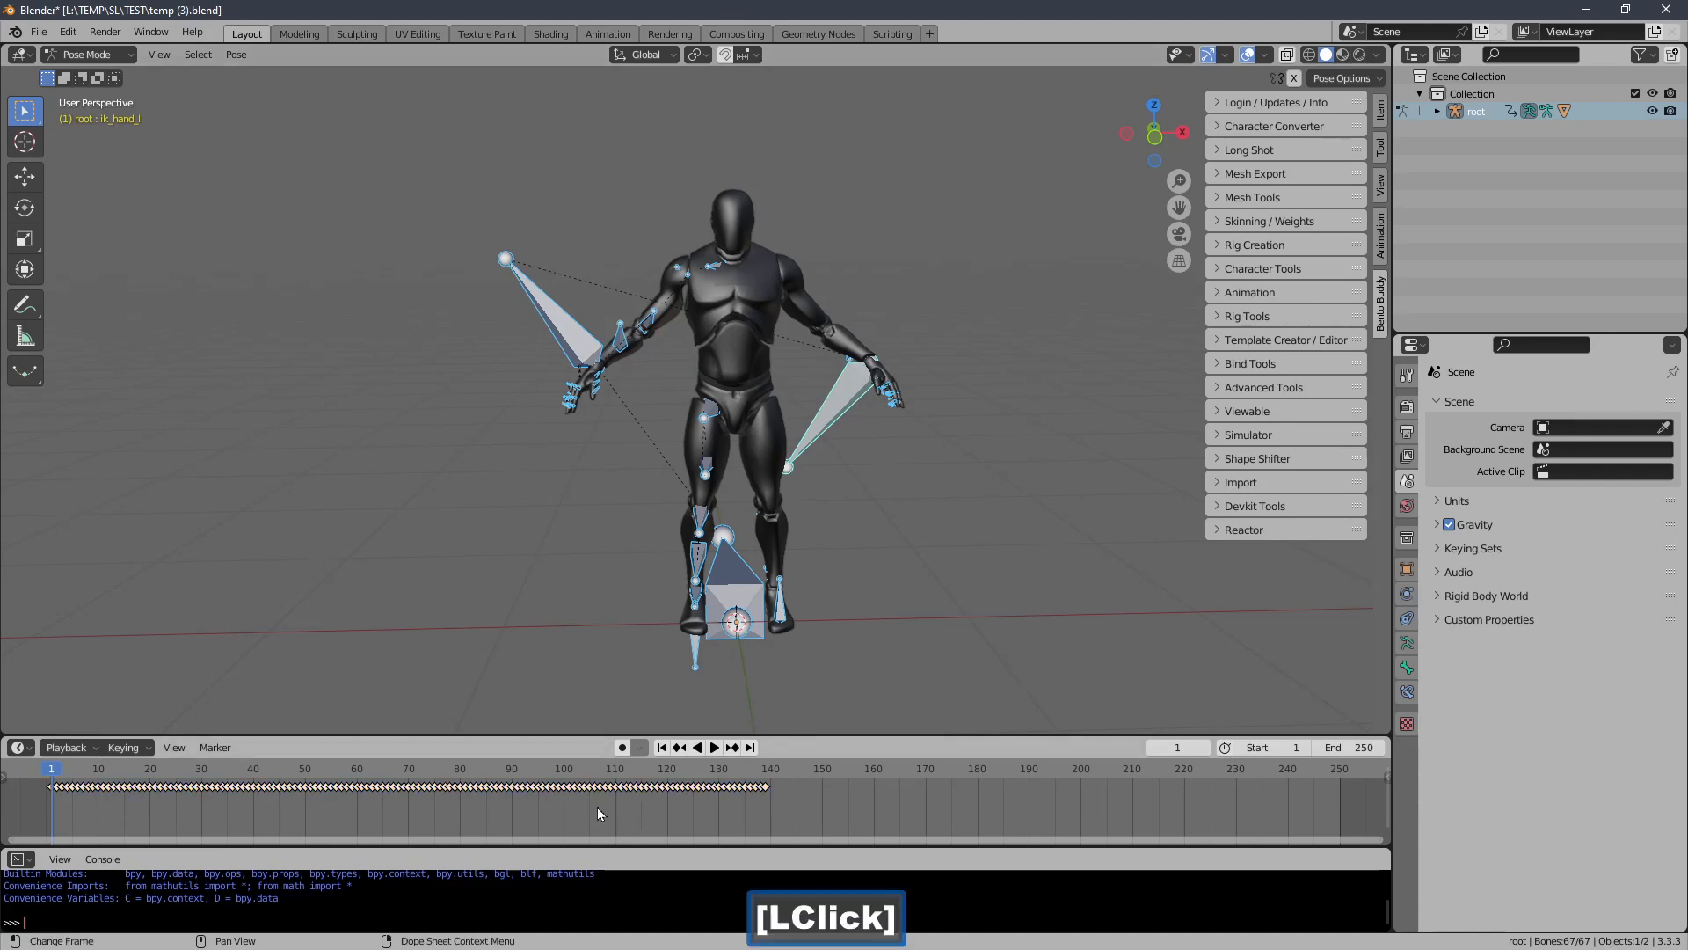
key("a")
middle_click_drag(239, 822, 786, 826, "shift")
middle_click_drag(625, 808, 967, 822, "ctrl")
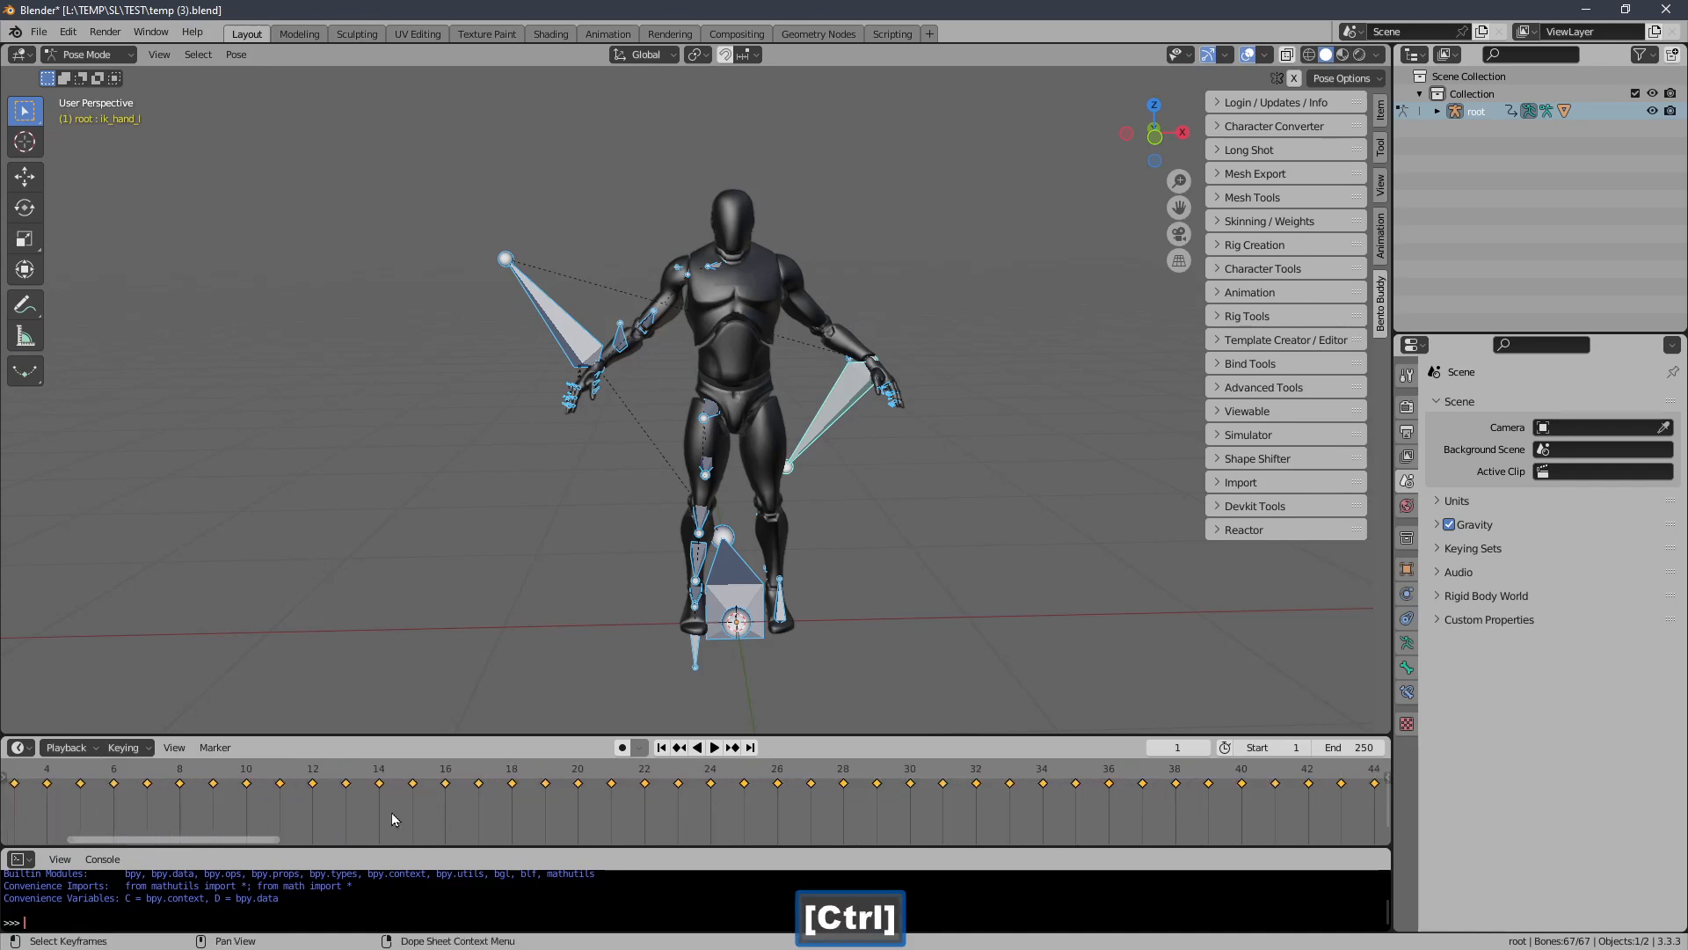
middle_click_drag(392, 818, 999, 843, "shift")
middle_click_drag(663, 823, 921, 763, "shift")
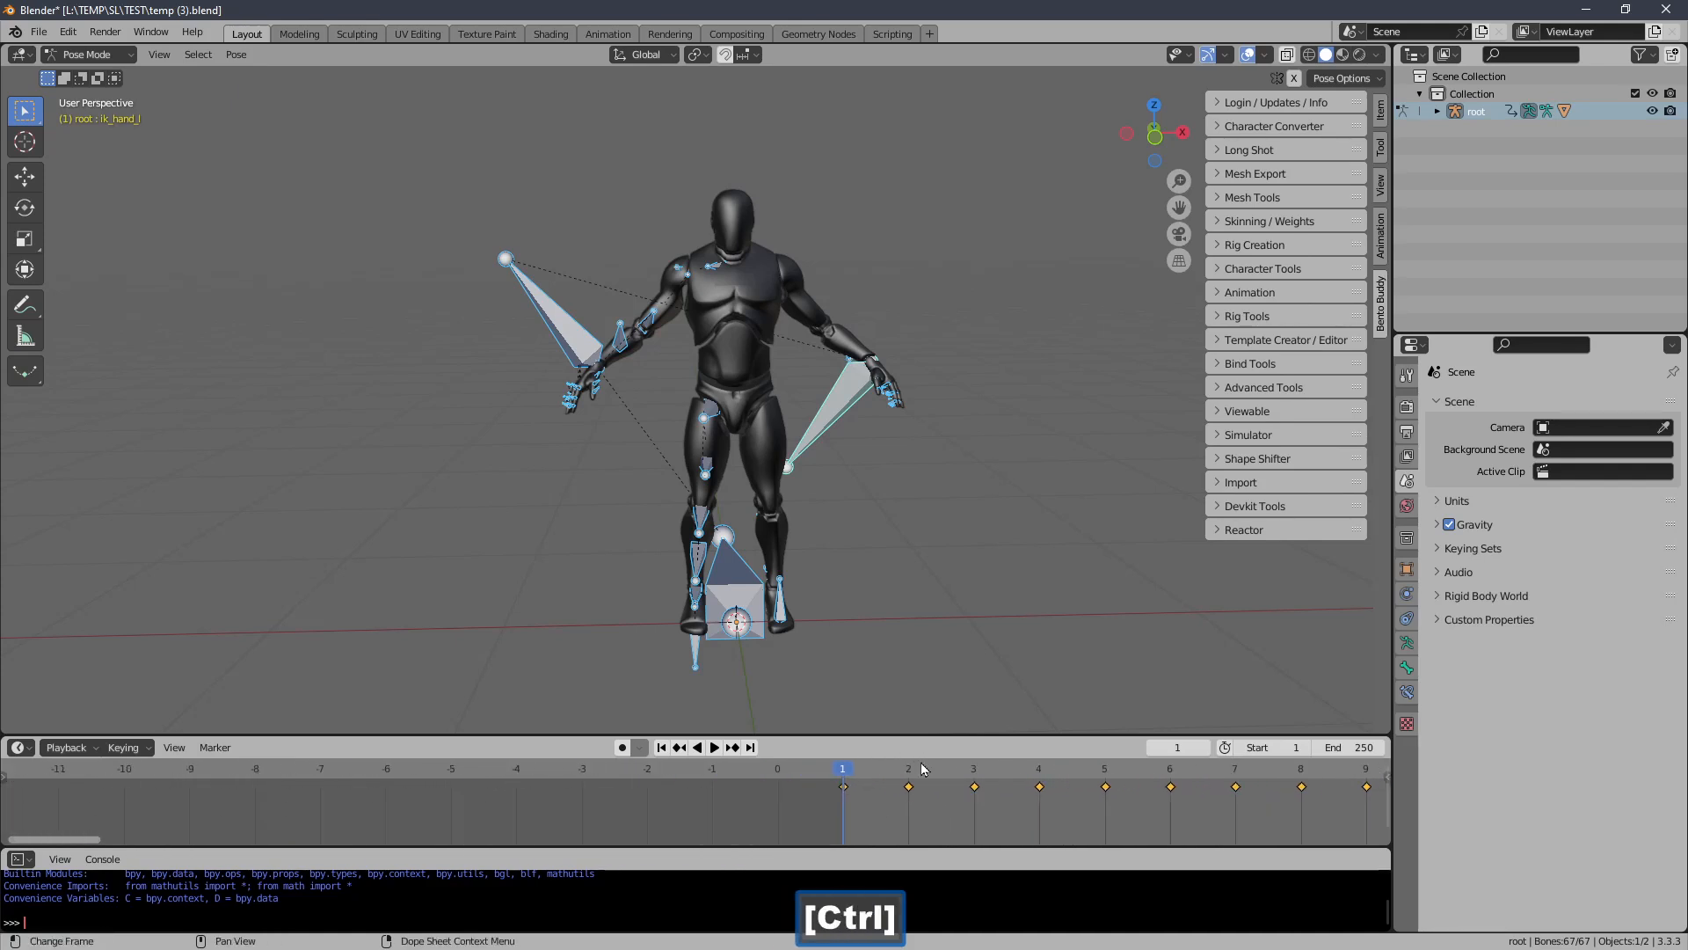
key("g")
left_click(941, 803)
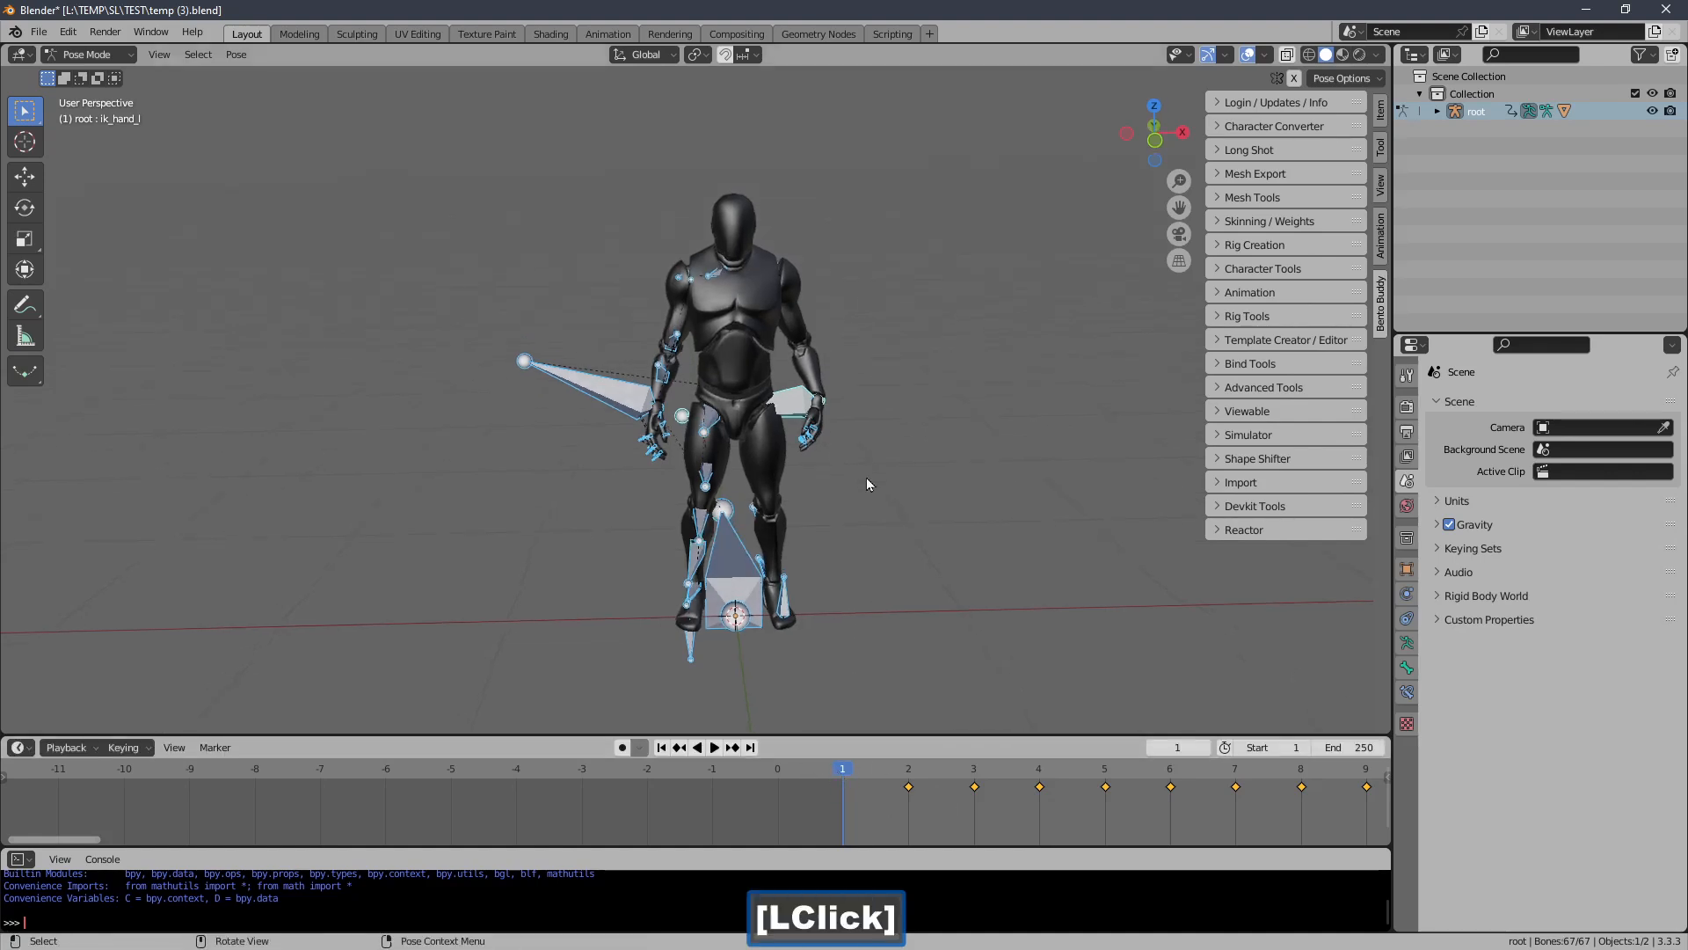
Set the viewport to the front view and enable In Front in the armature's viewport display settings
key("1")
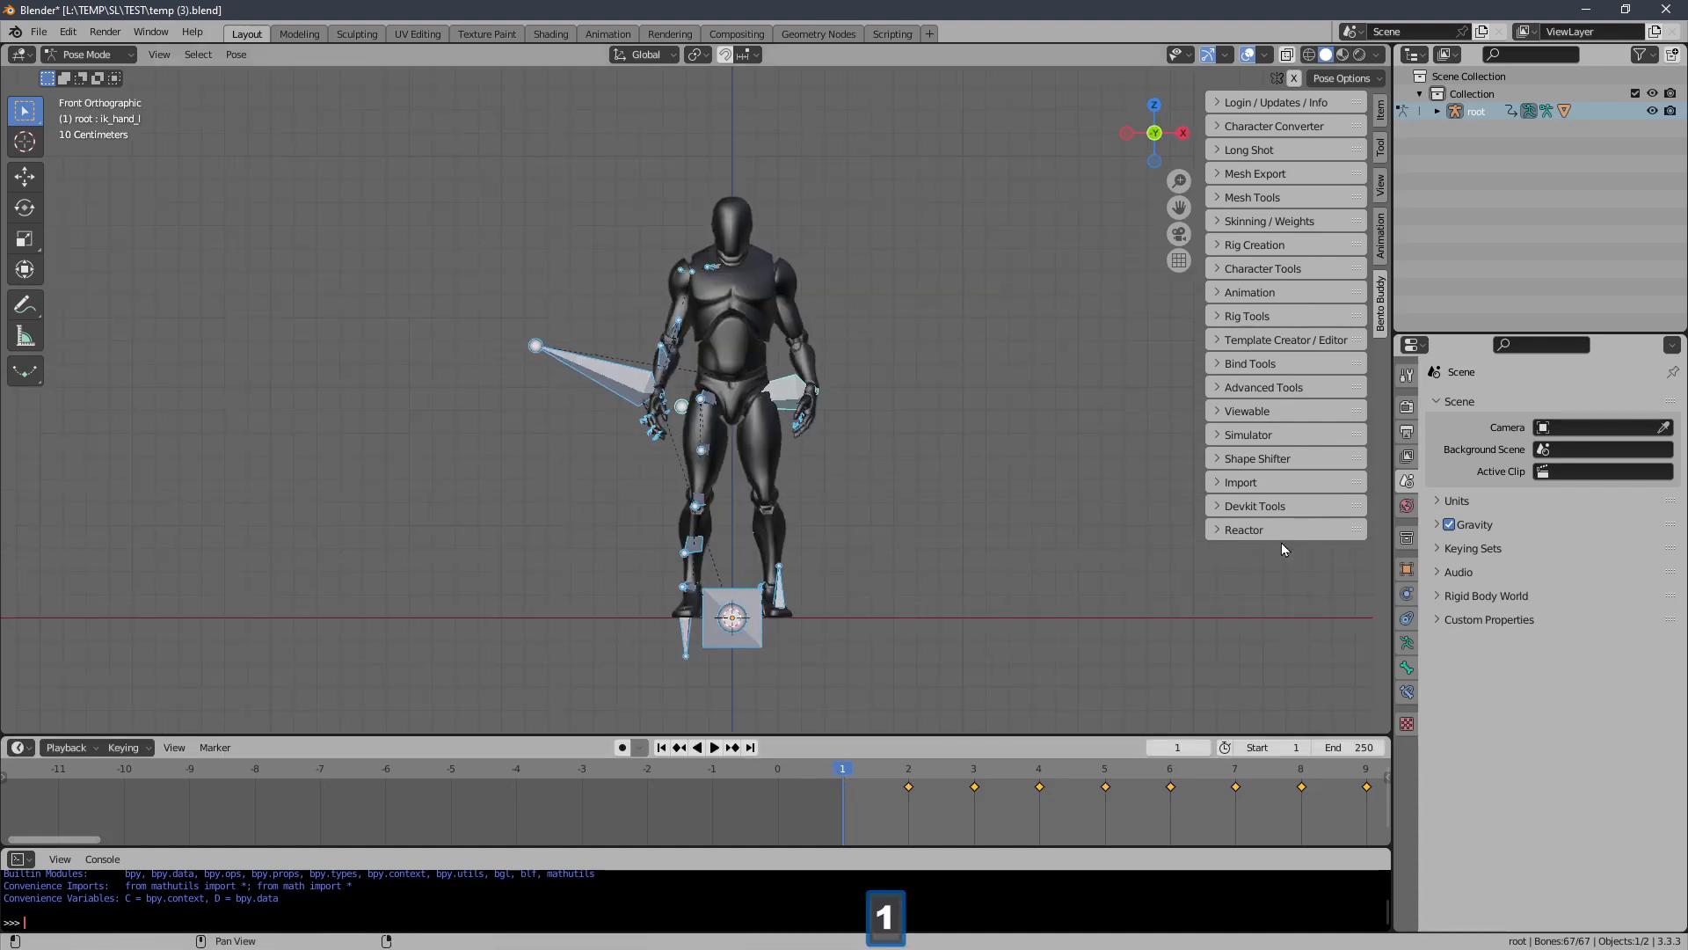
left_click(1406, 647)
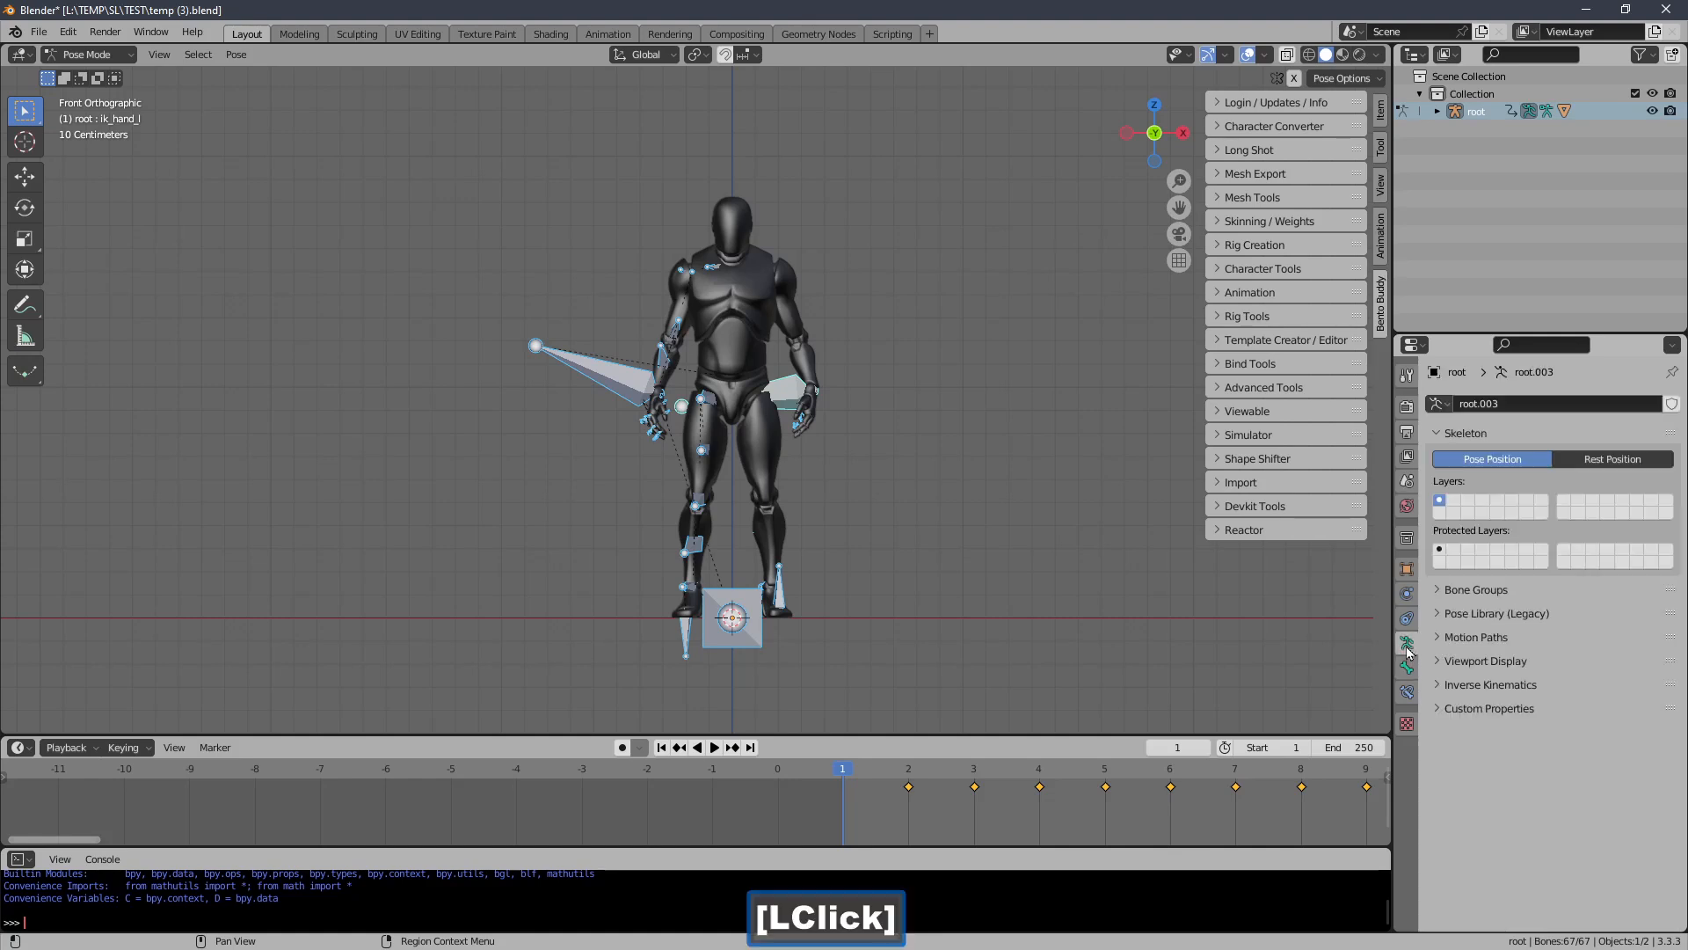
left_click(1476, 663)
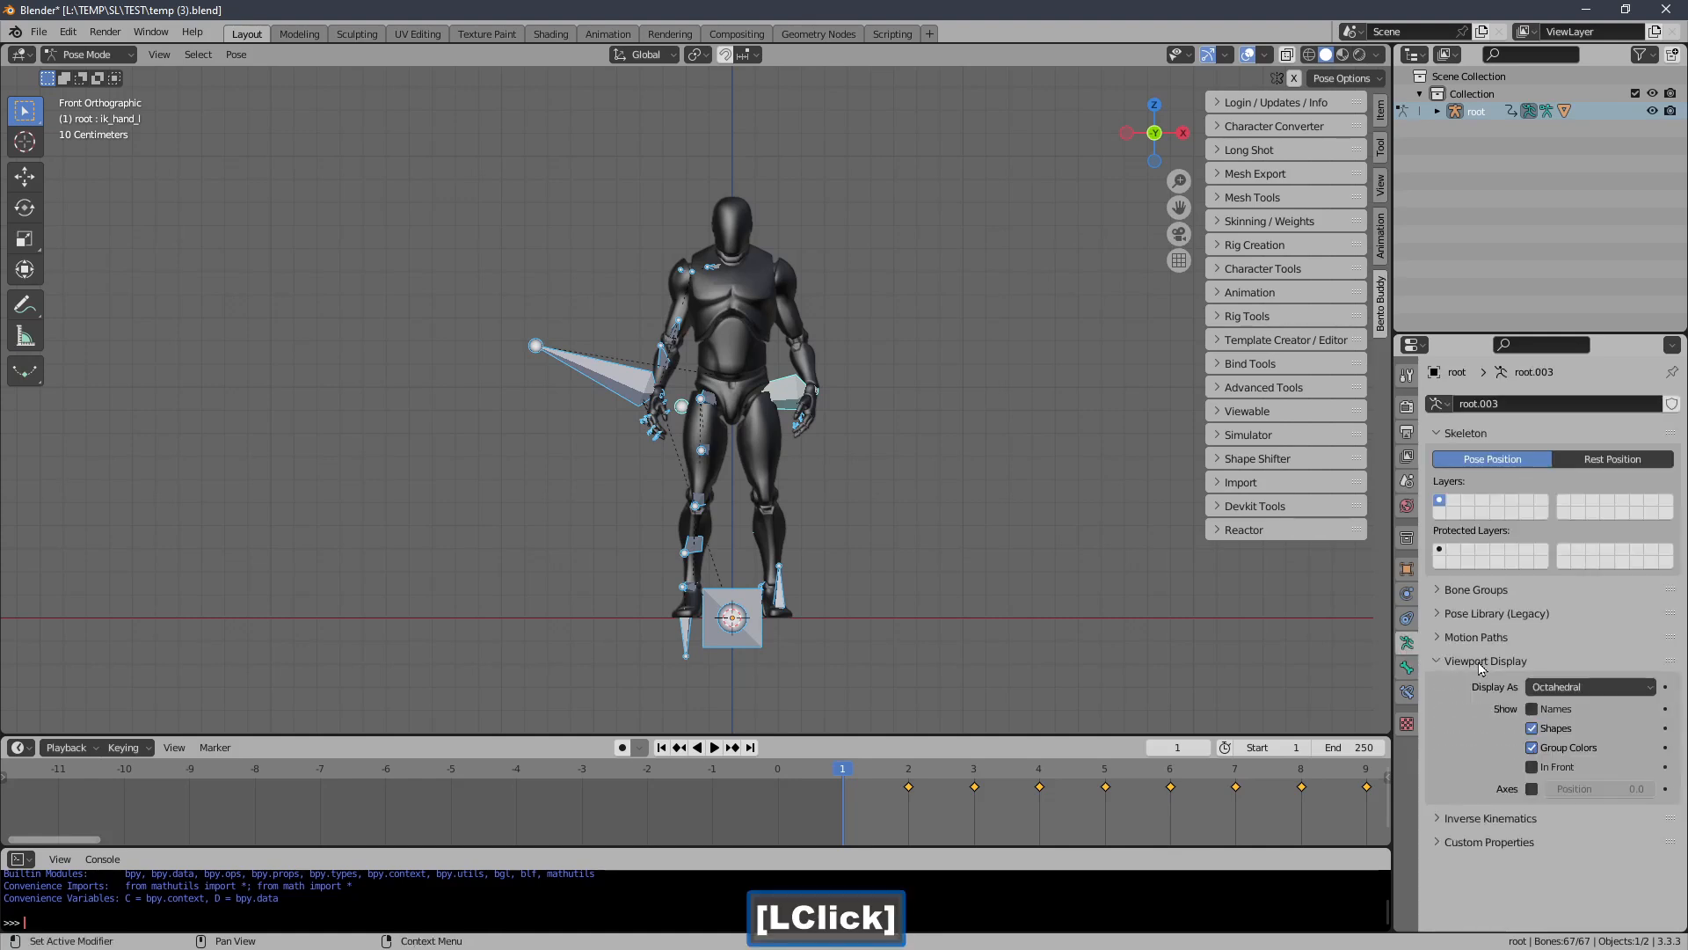
left_click(1532, 767)
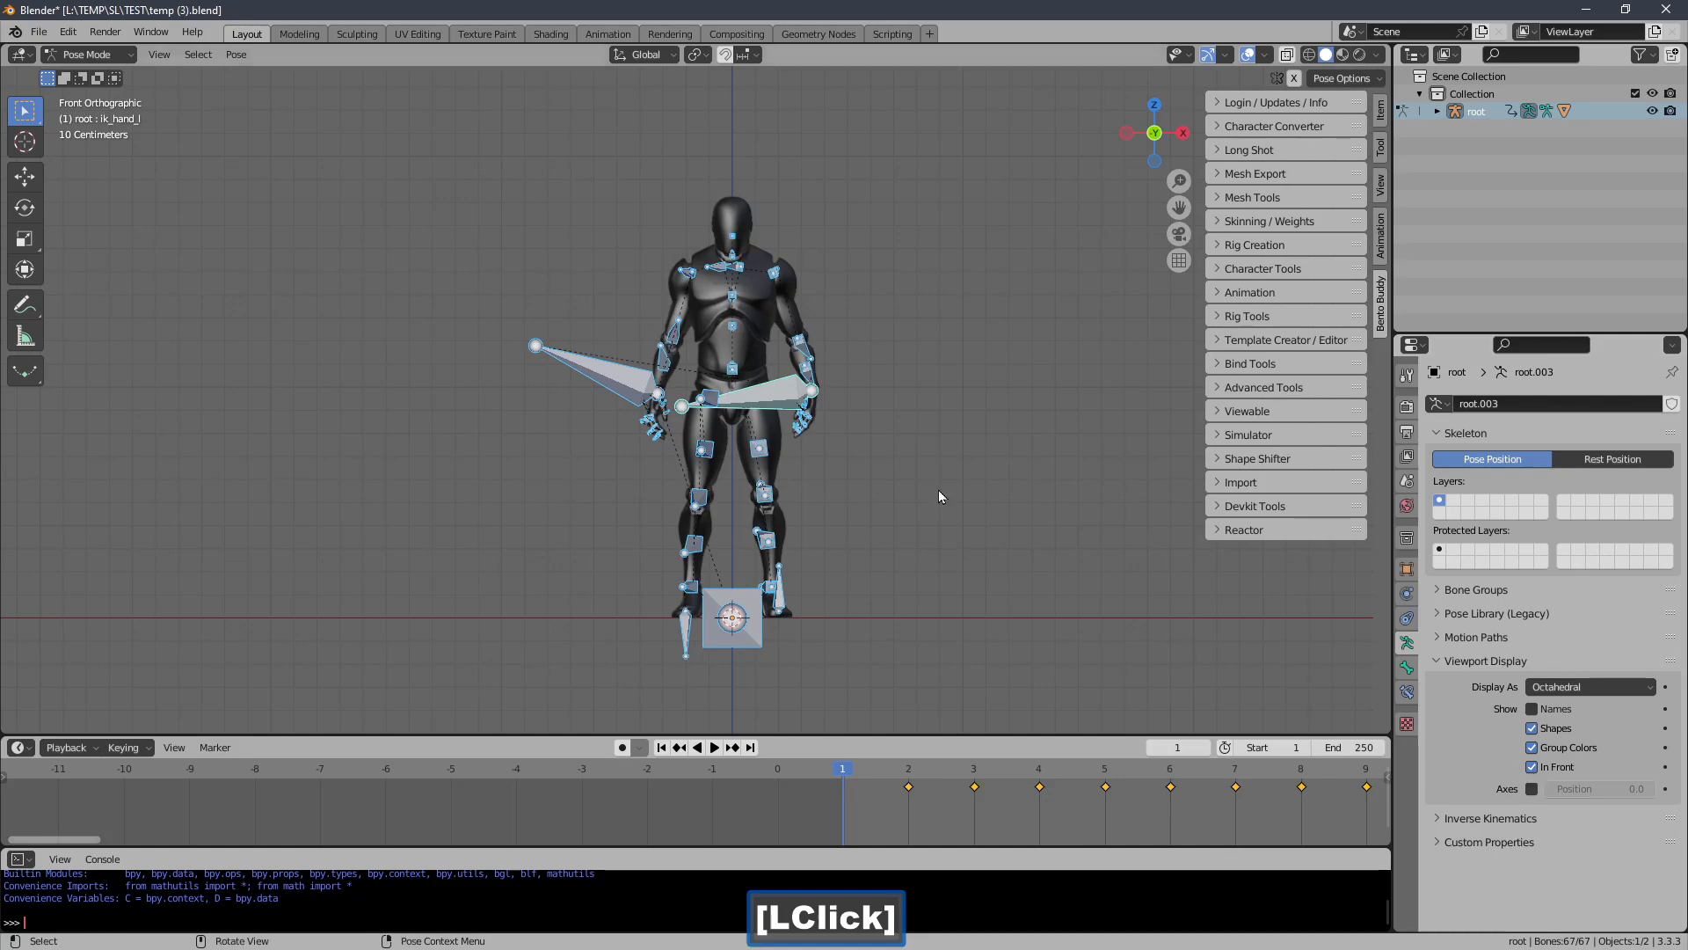
Try rotating the left upper arm bone with the X-axis mirror pose option turned on
scroll(775, 352, "up", 4)
middle_click_drag(773, 352, 741, 359, "shift")
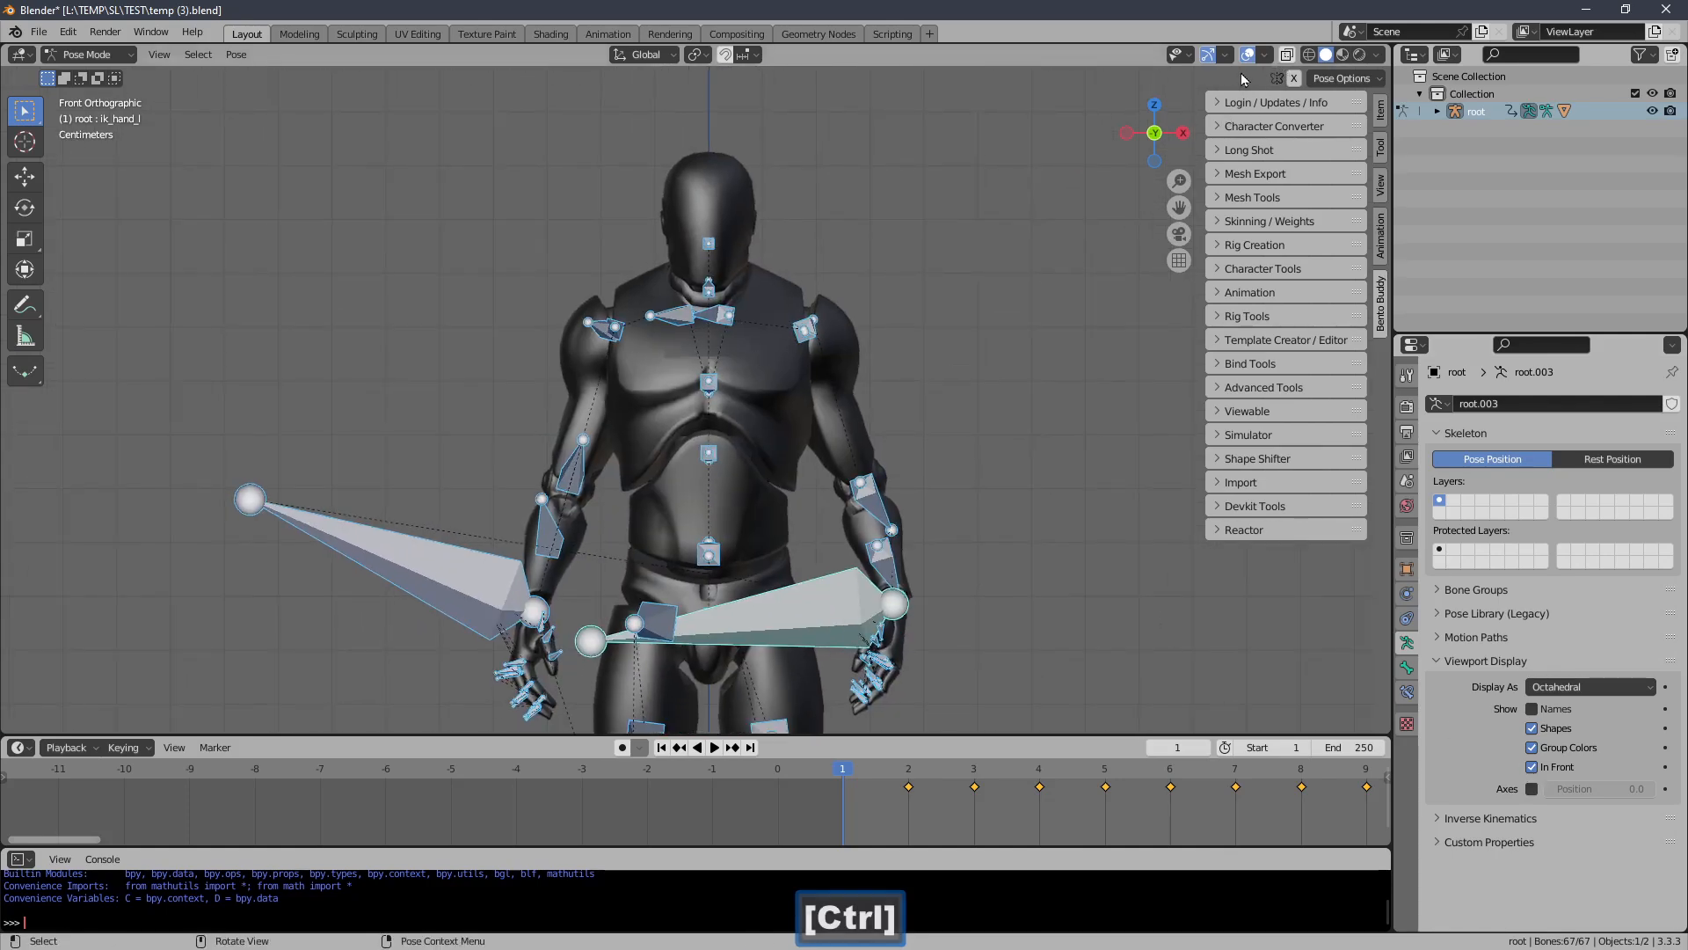
left_click(1296, 81)
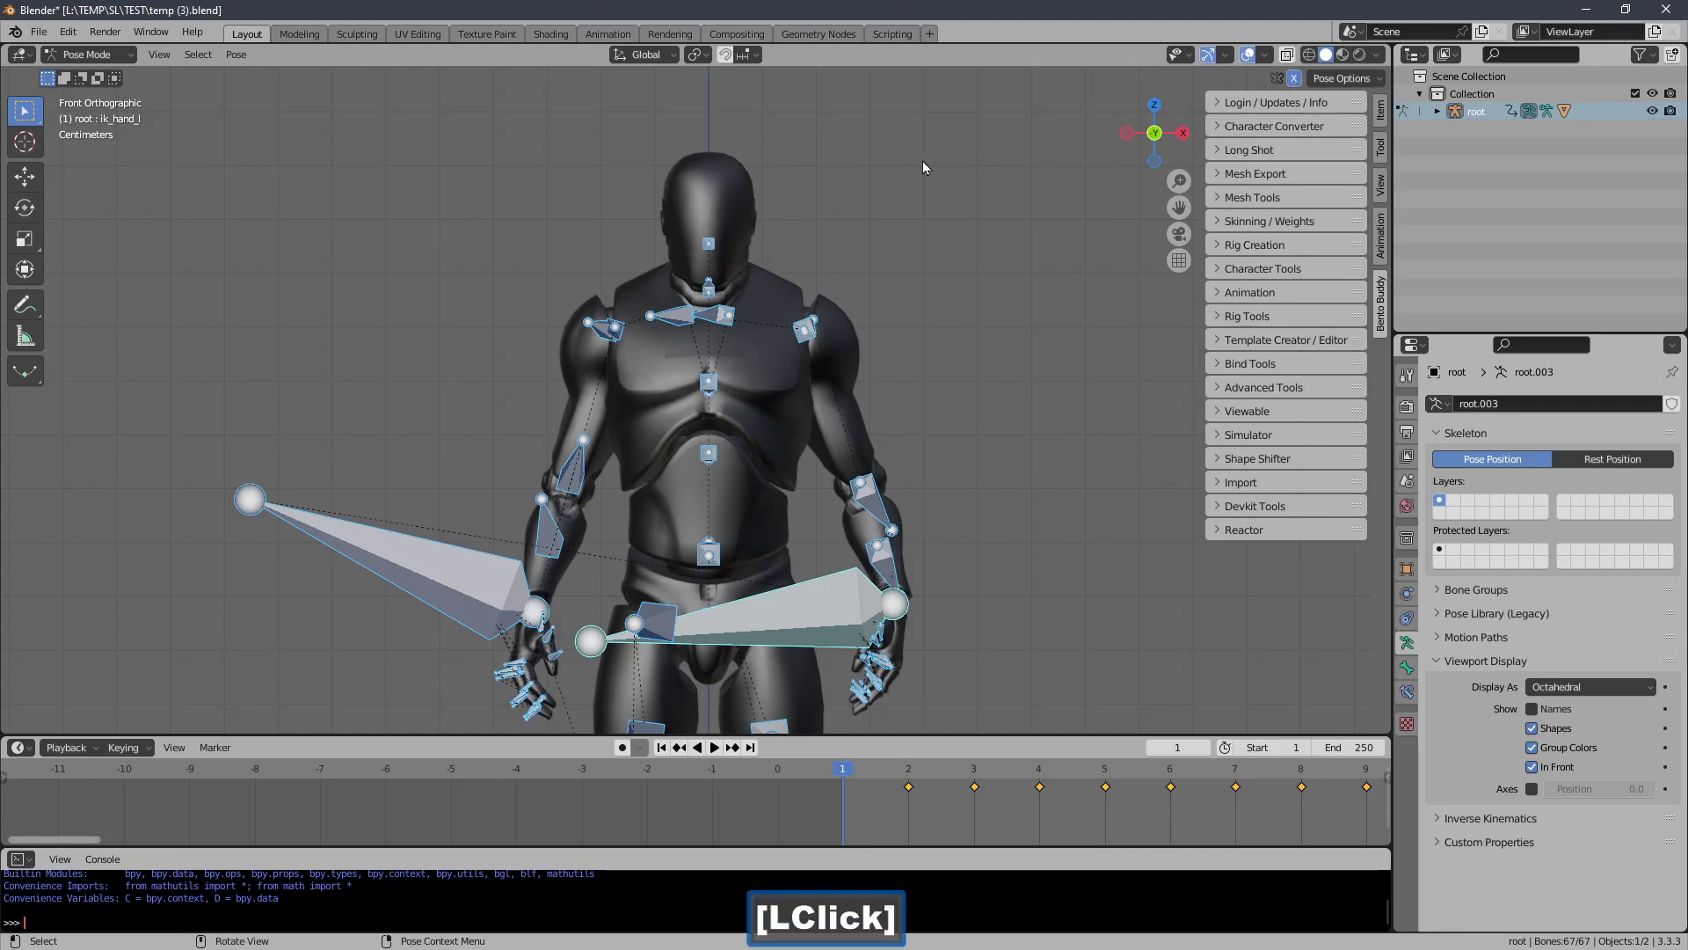
left_click(860, 280)
left_click(806, 335)
key("r")
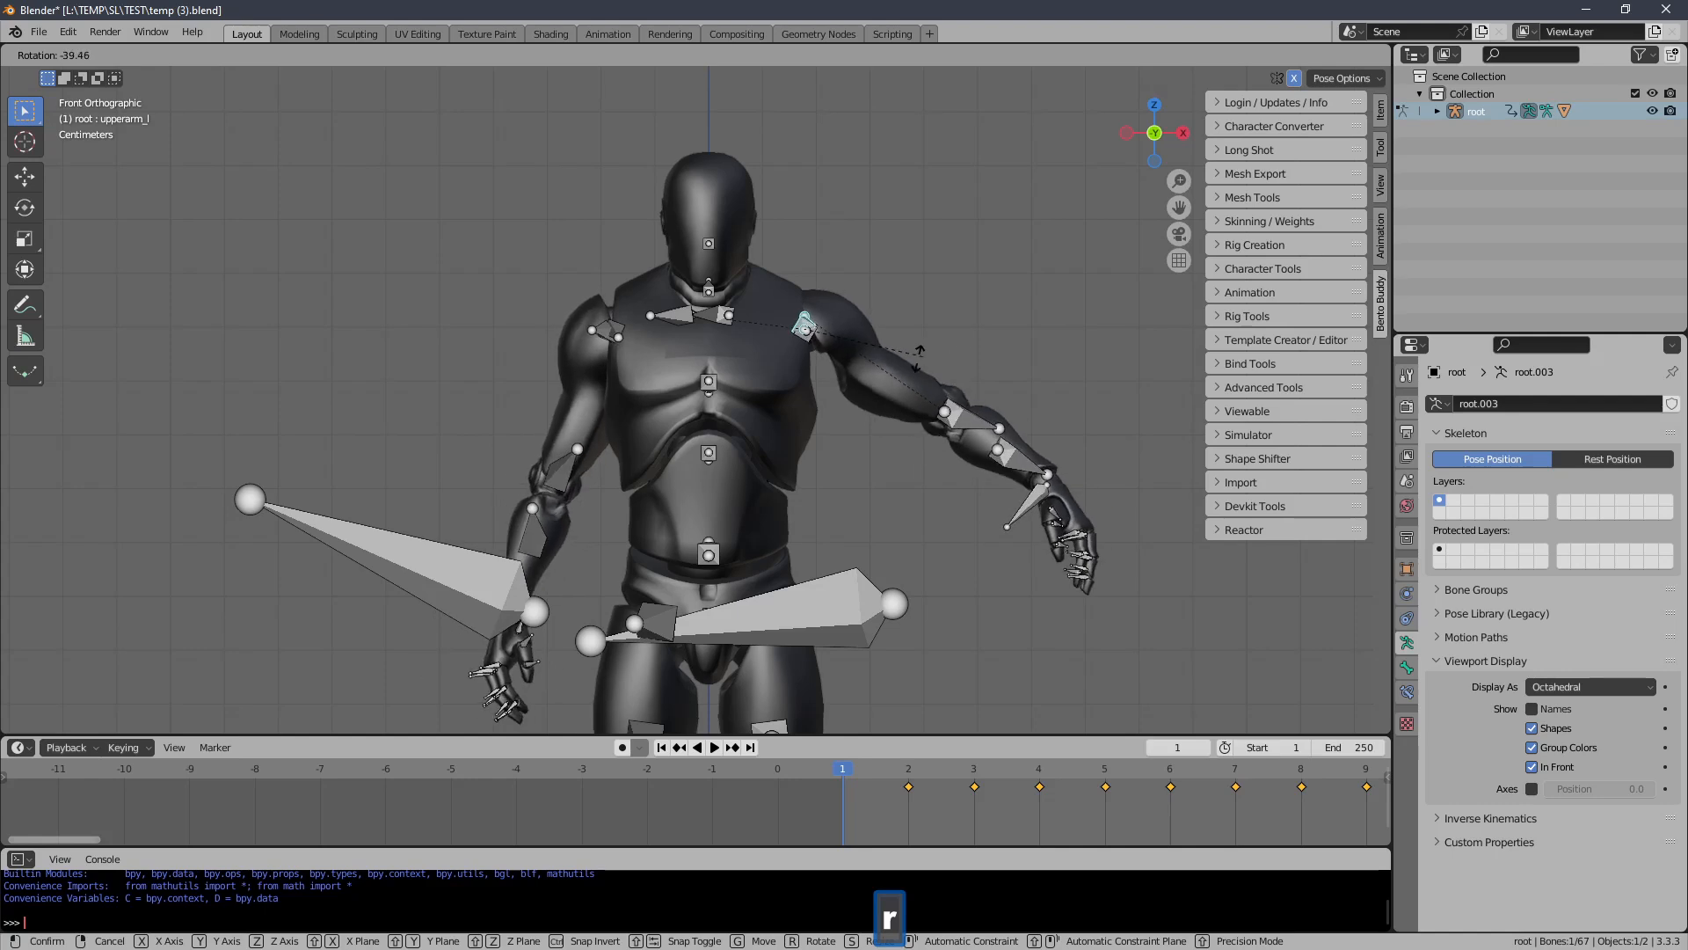
right_click(950, 440)
left_click(1293, 78)
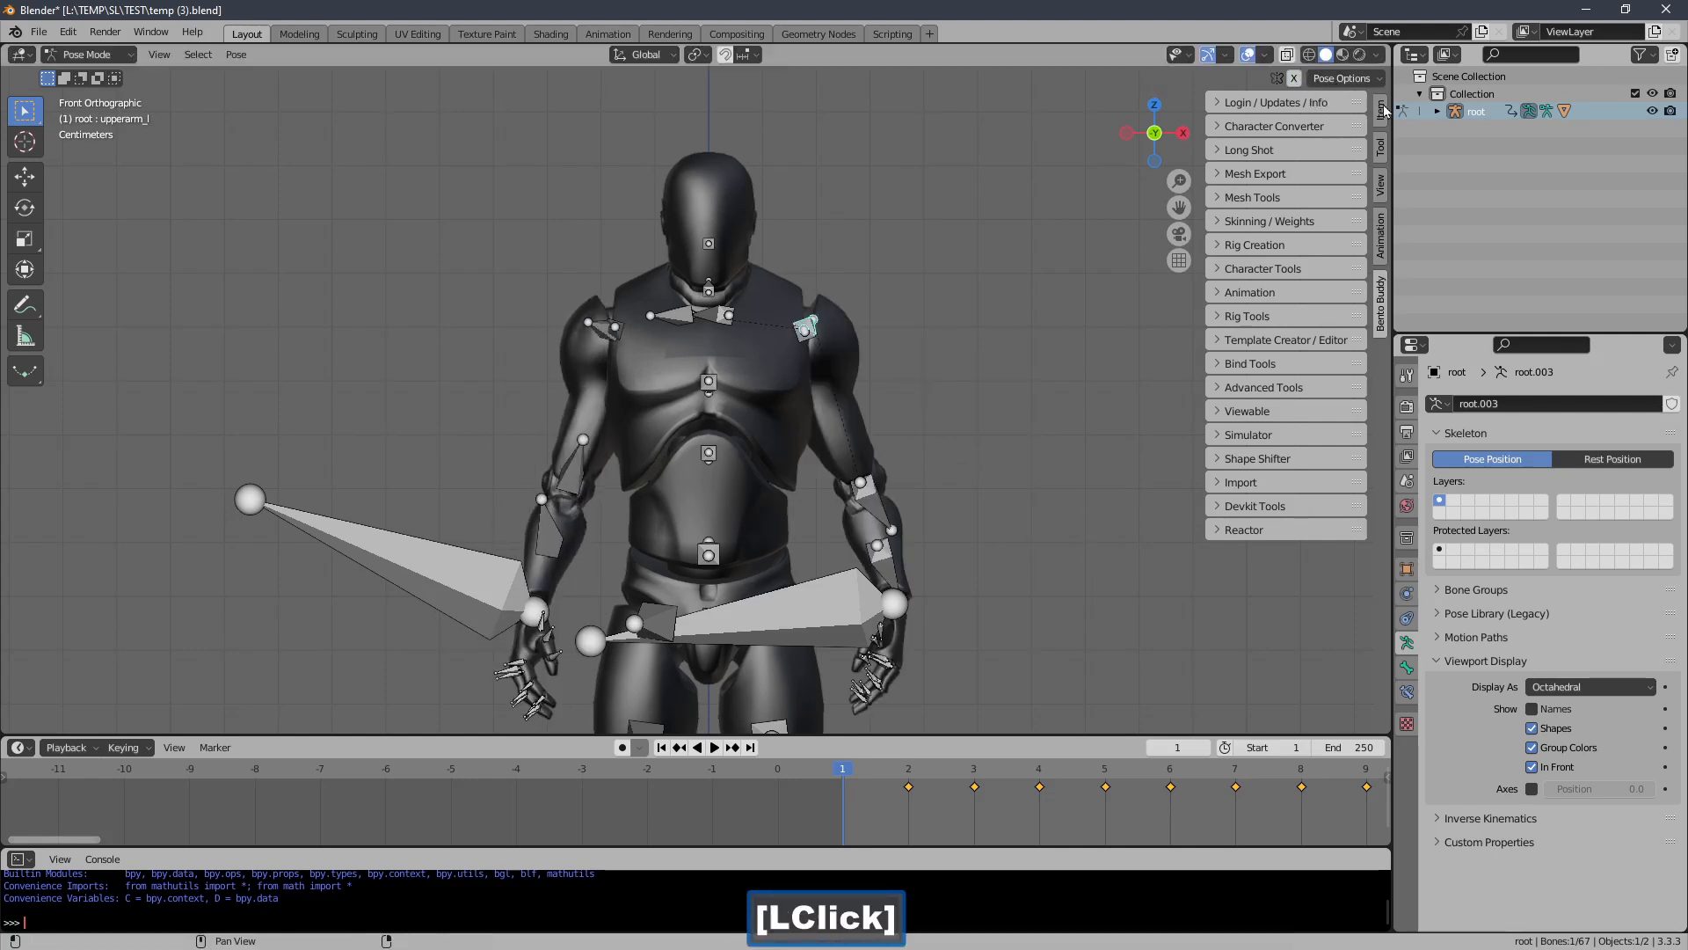
Enable the Move and Rotate object gizmos in the viewport for the selected left upper arm bone
middle_click_drag(967, 288, 943, 290, "ctrl")
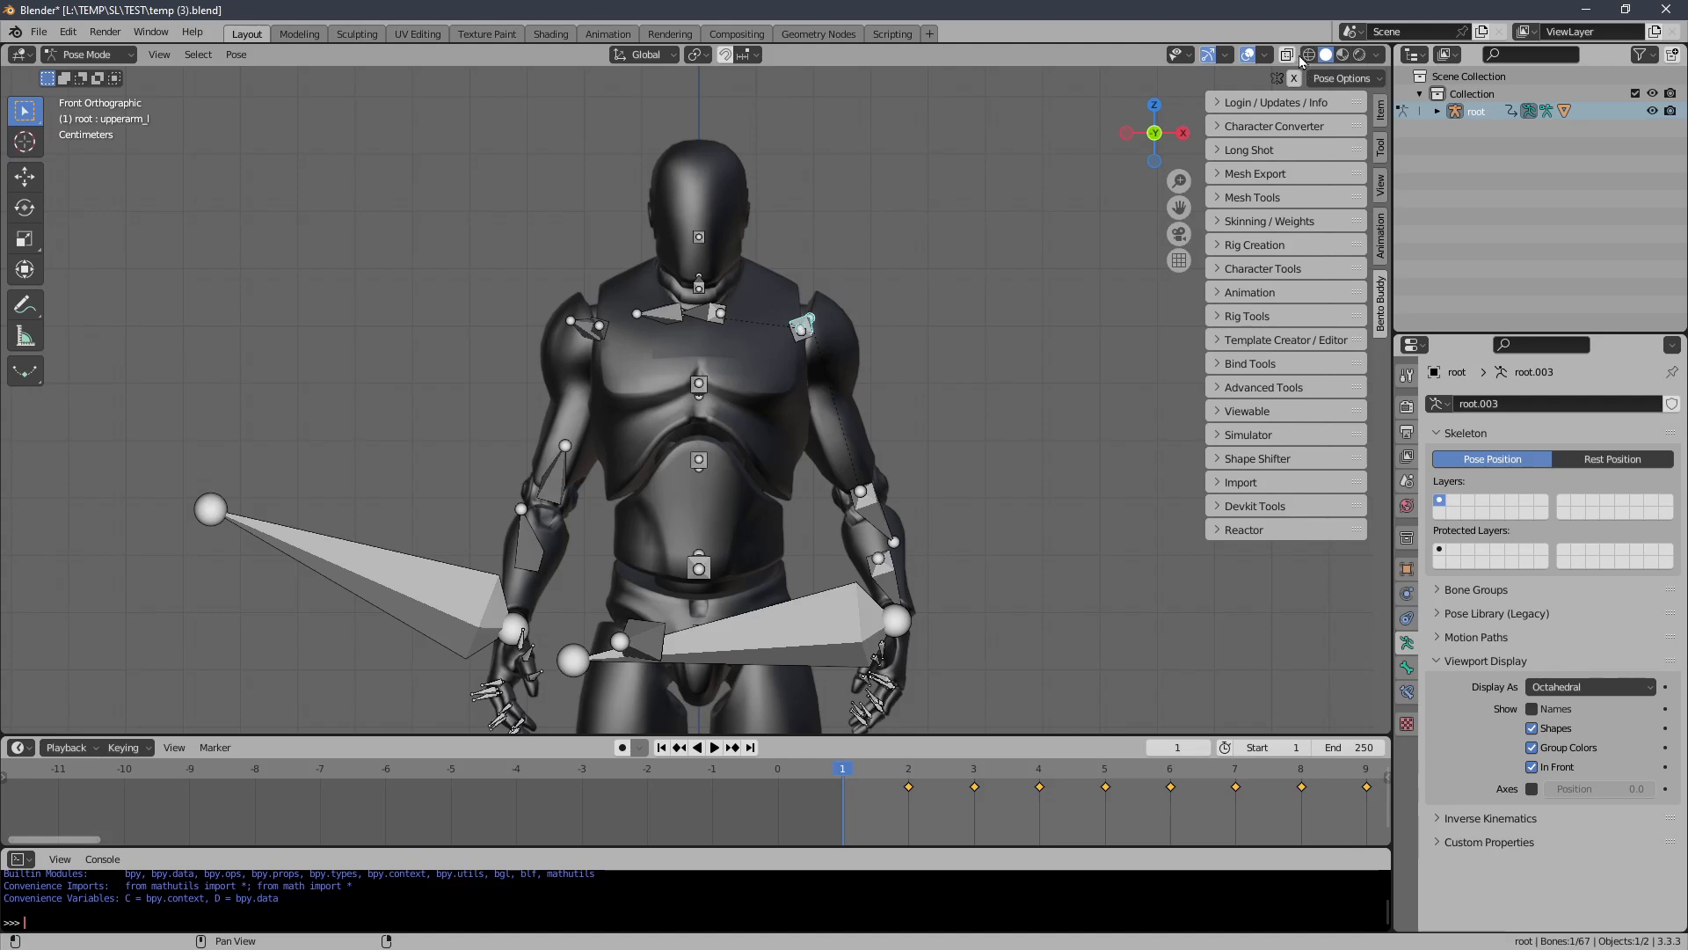
left_click(1227, 56)
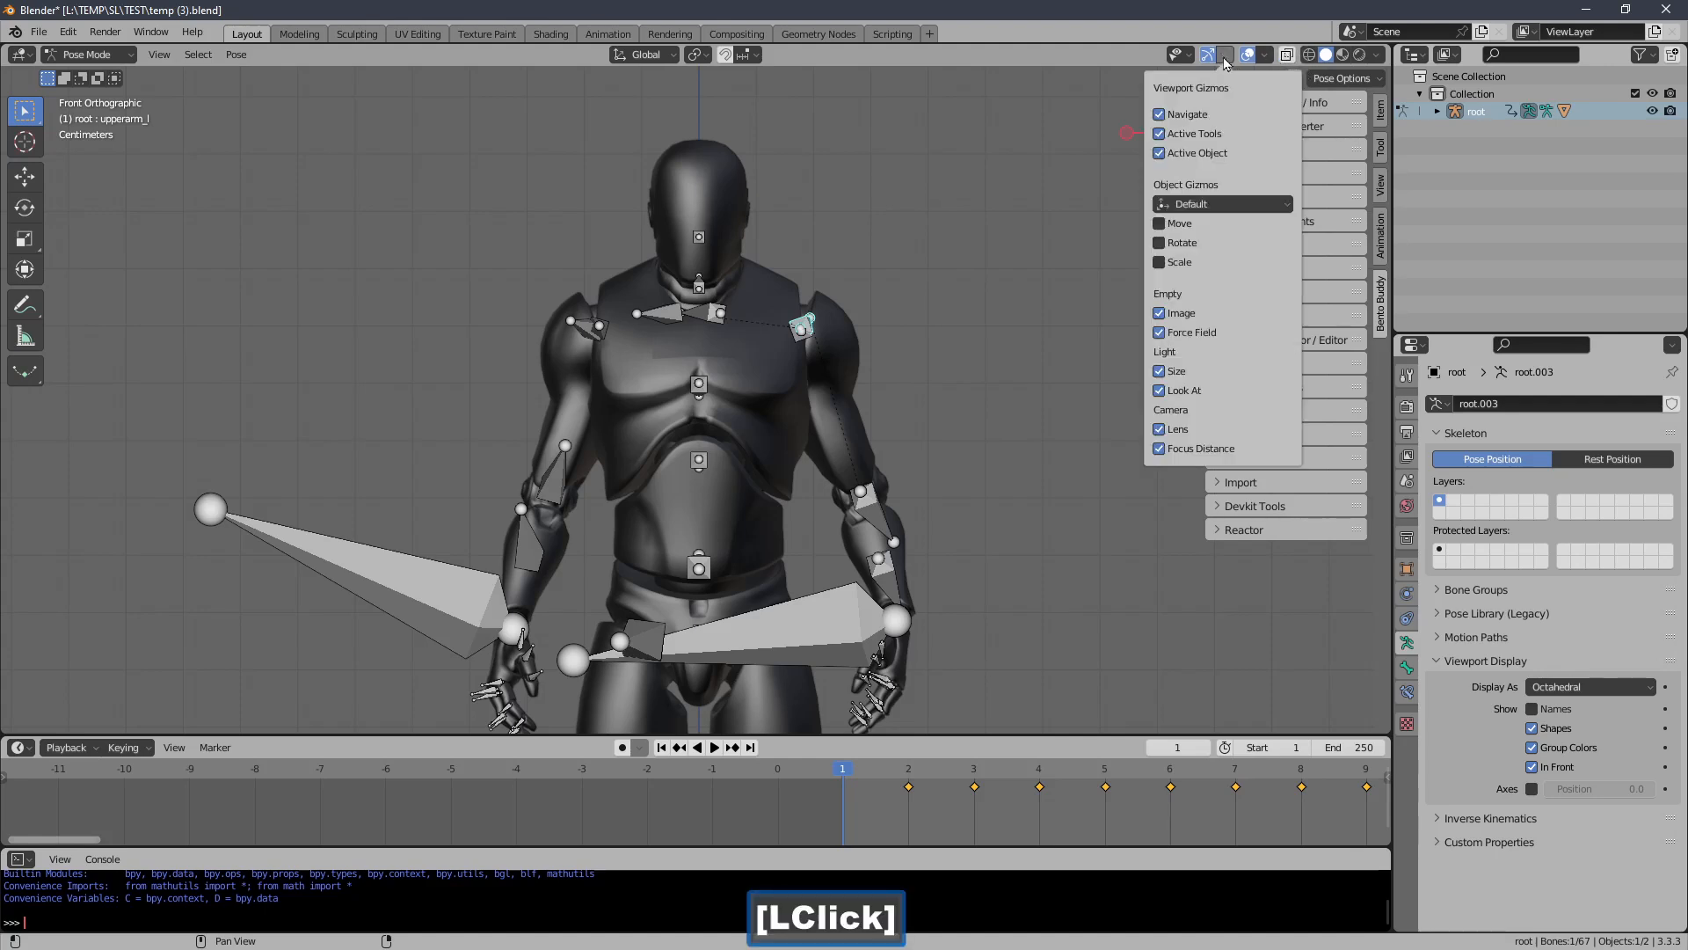
left_click(1181, 225)
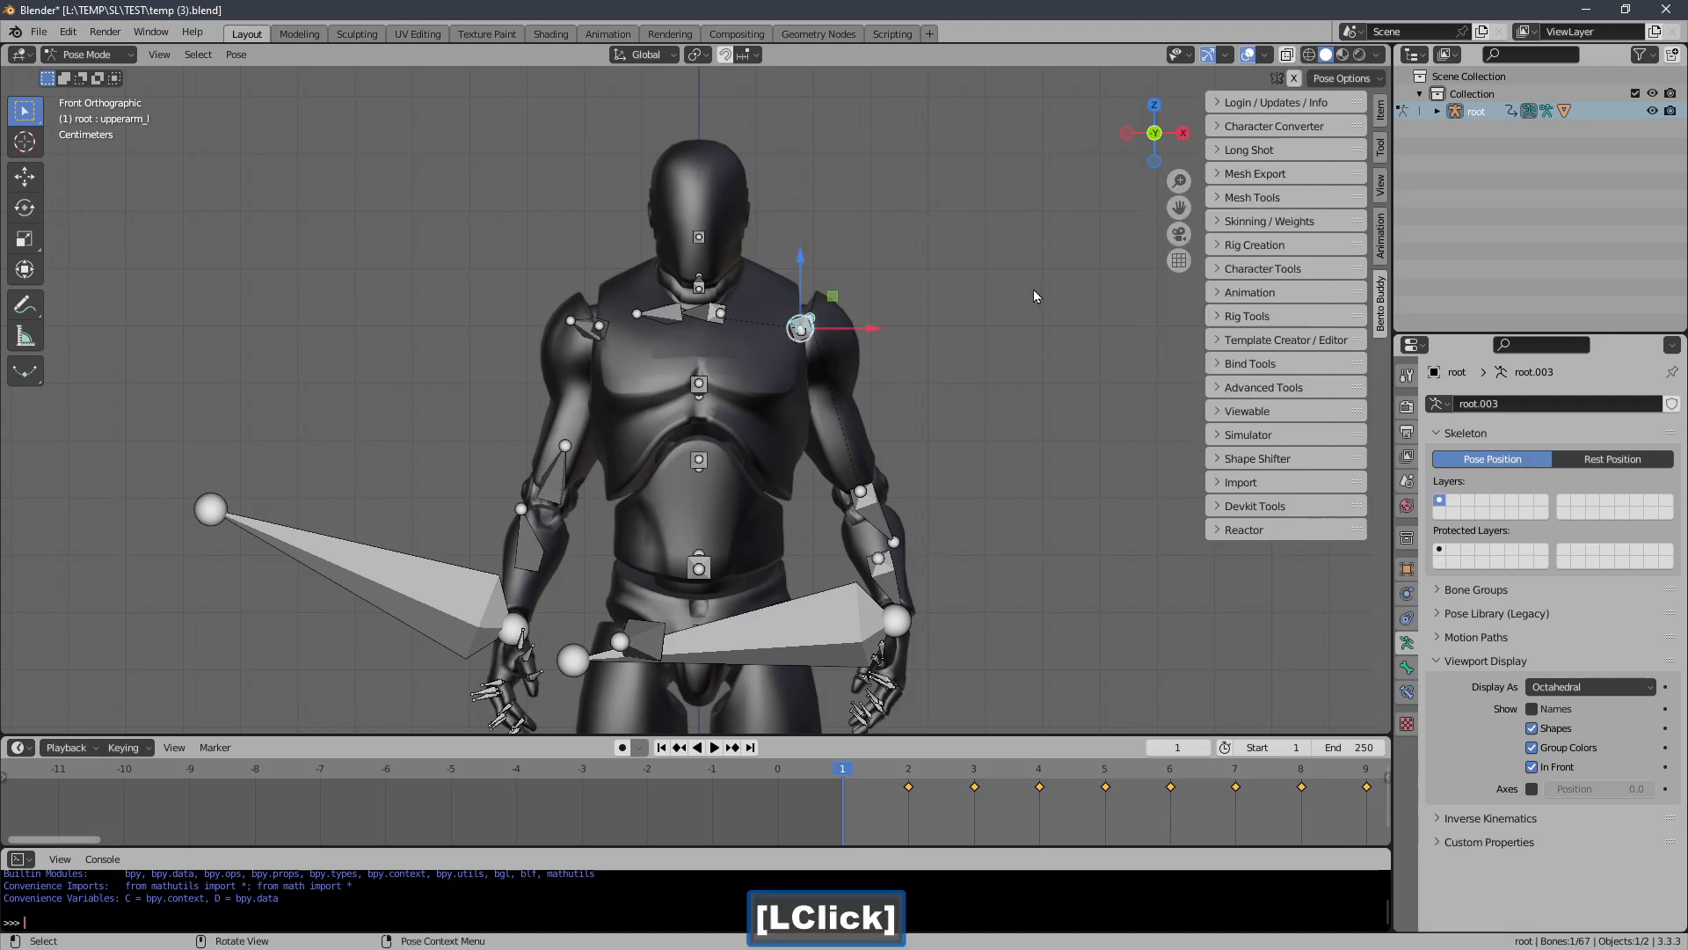
left_click(1227, 60)
left_click(1185, 247)
Rotate the left upper arm up to horizontal with the Rotate gizmo and turn that gizmo off
left_click_drag(858, 290, 764, 174)
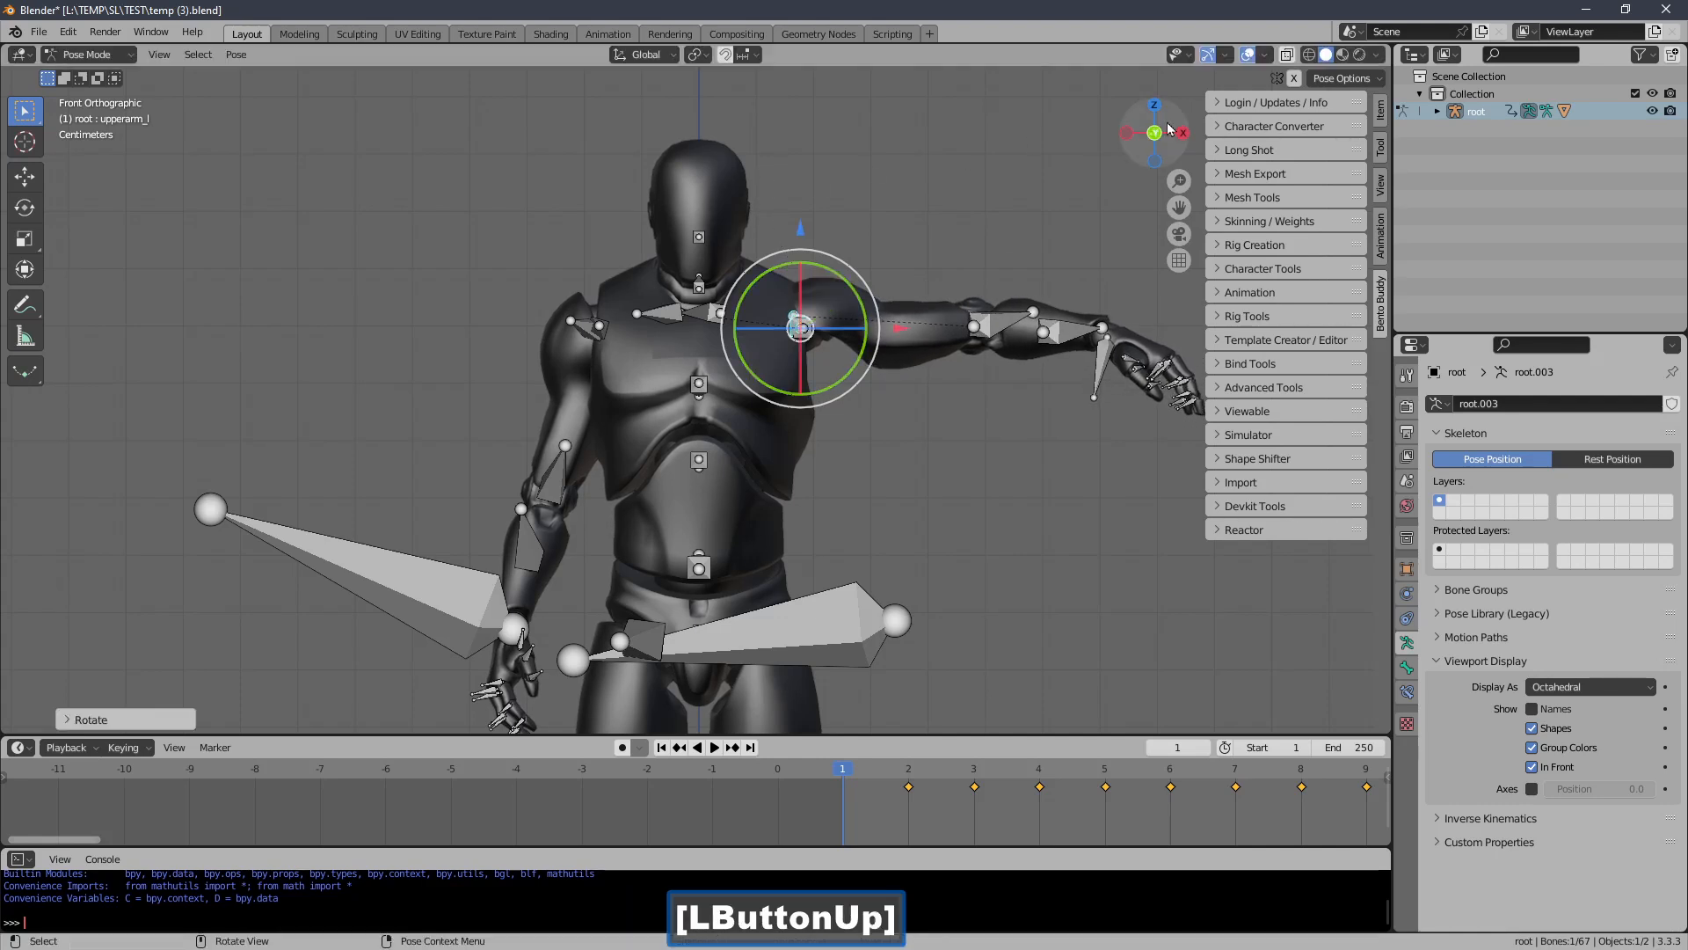
left_click(1228, 58)
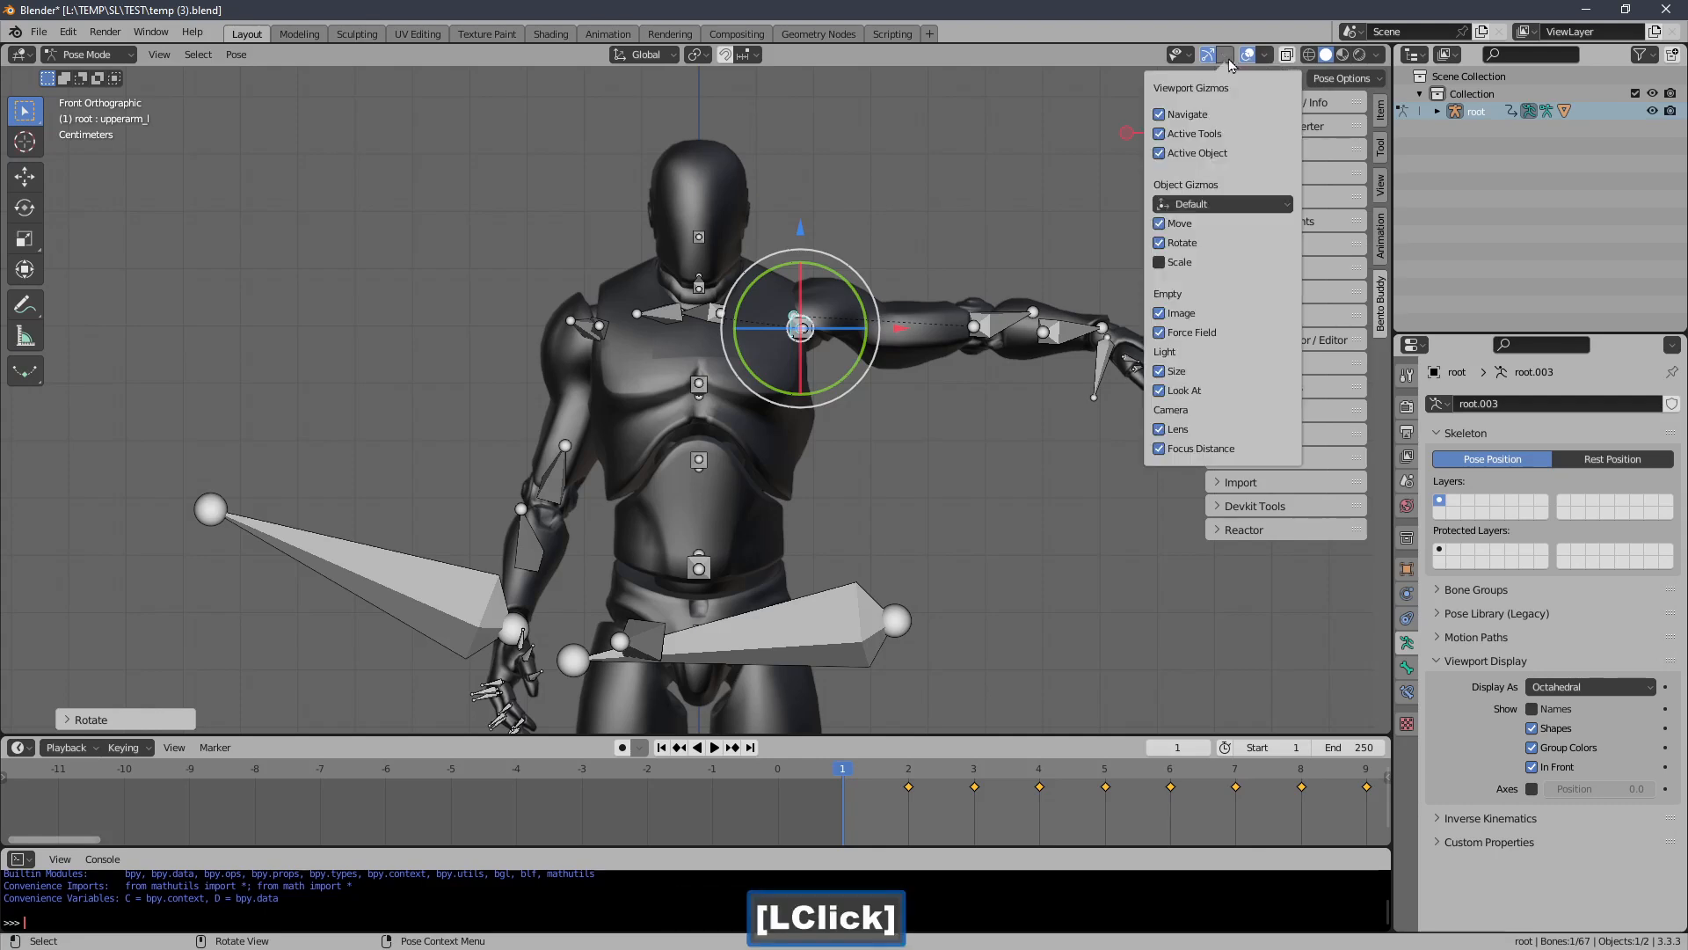
left_click(1179, 244)
Rotate the left hand bone at the wrist of the raised arm
scroll(674, 383, "up", 3)
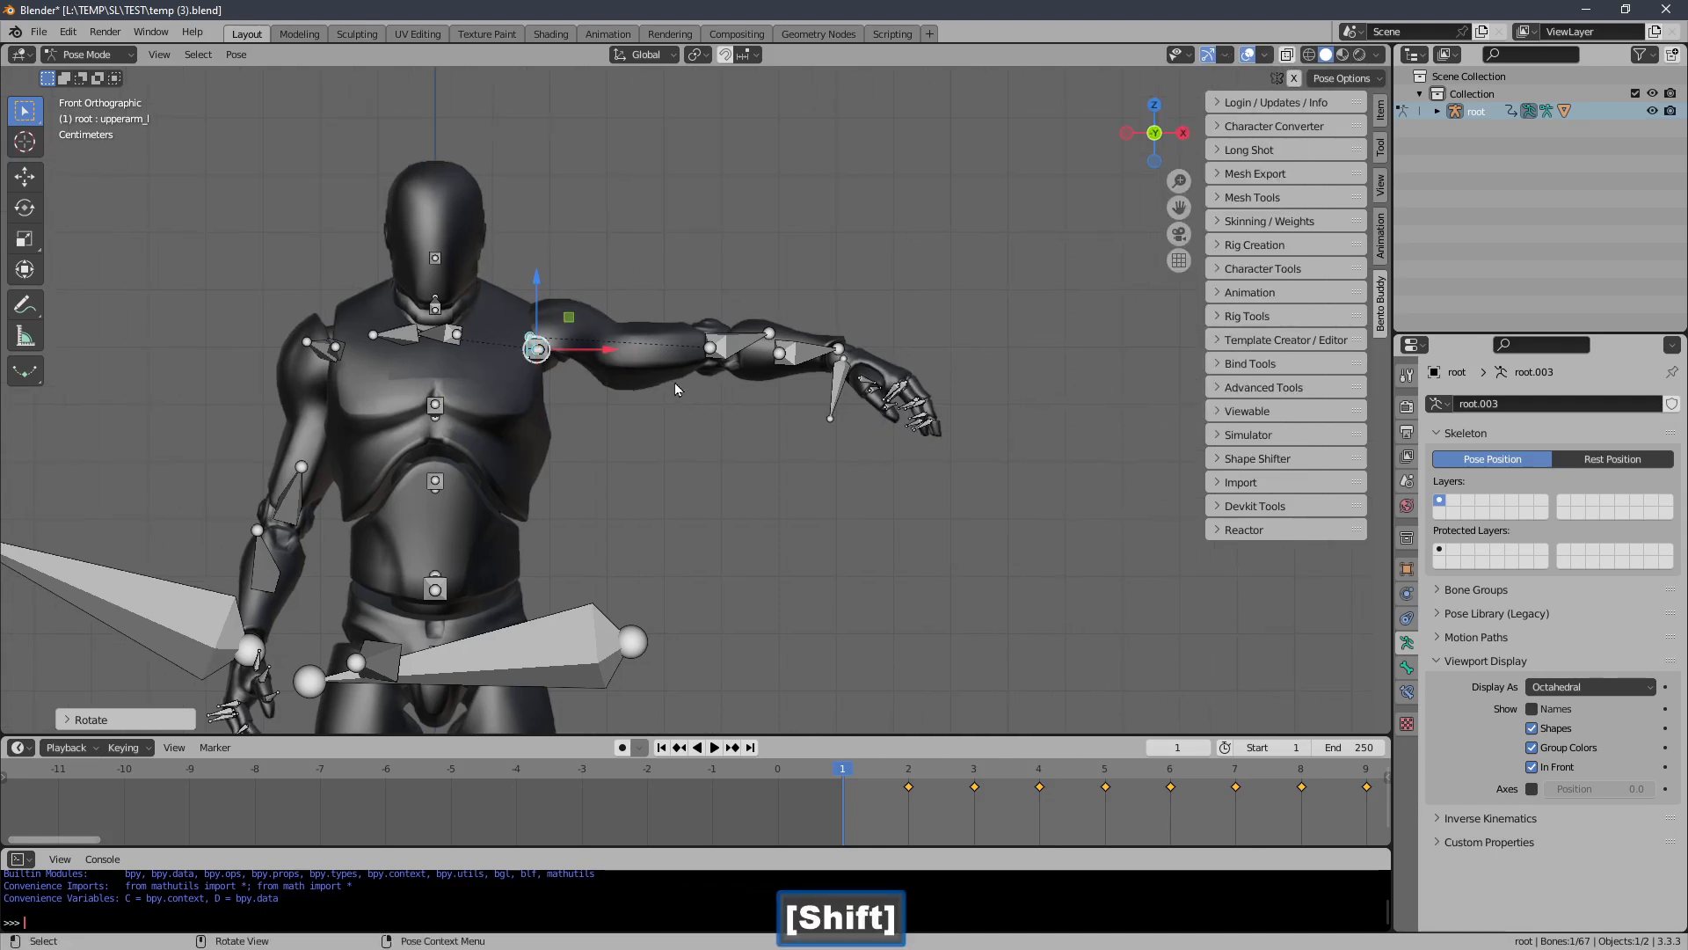
middle_click_drag(673, 383, 802, 310, "shift")
left_click(908, 354)
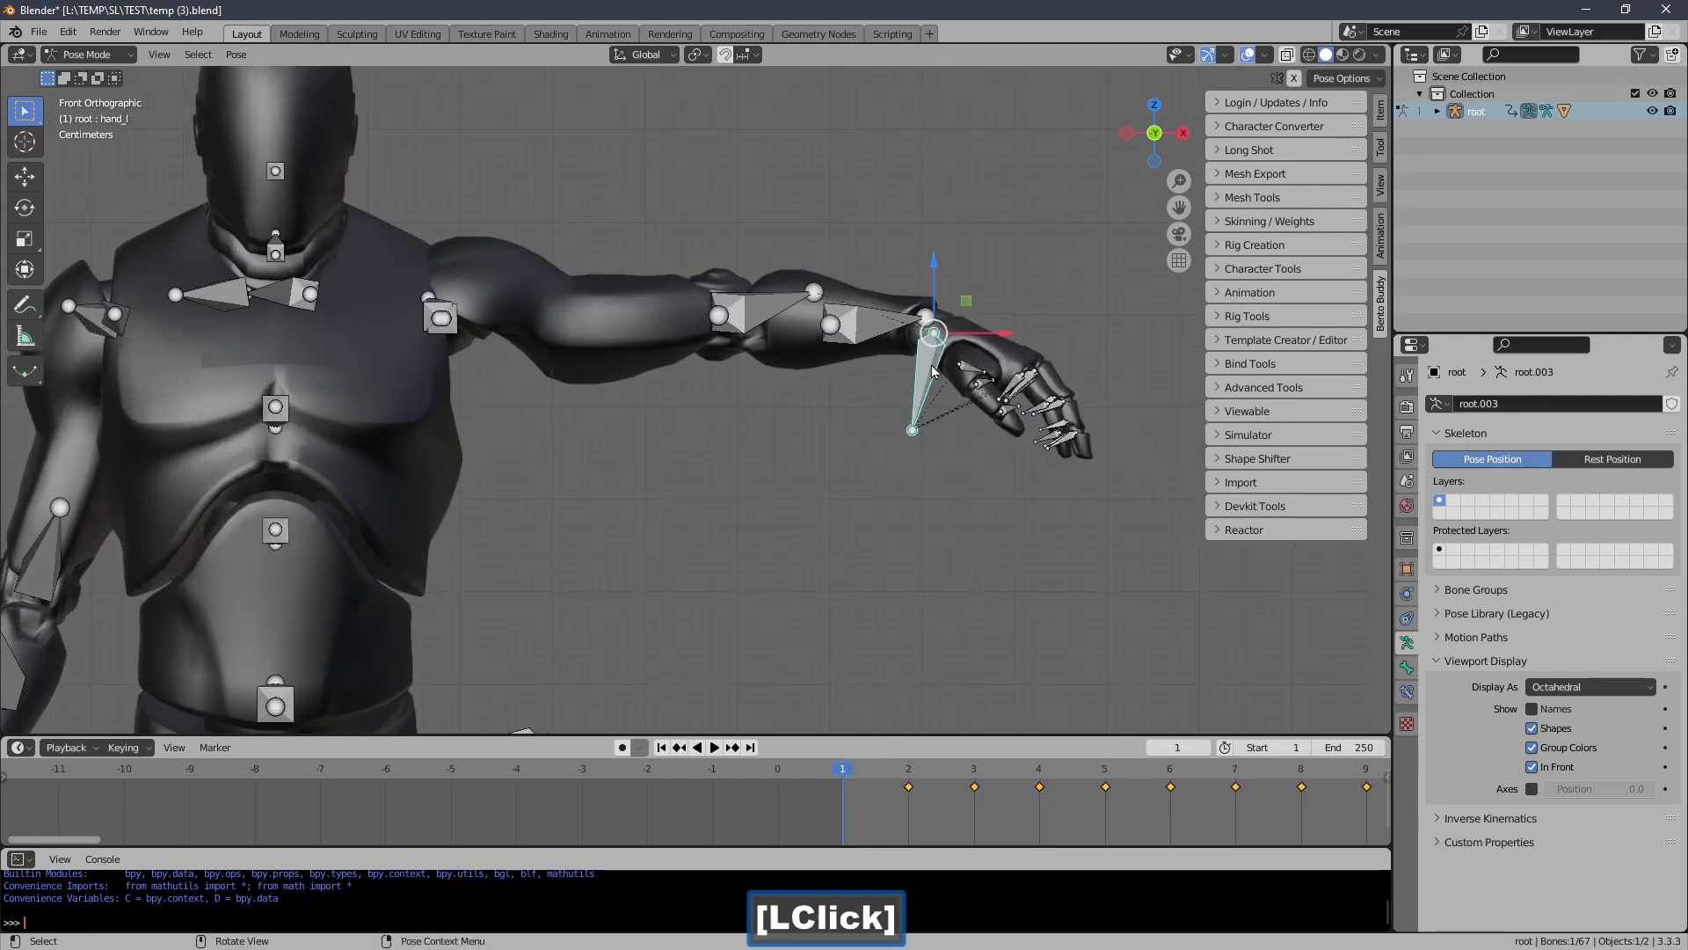
key("r")
left_click(992, 393)
middle_click_drag(686, 386, 715, 425, "shift")
middle_click_drag(488, 375, 647, 381, "shift")
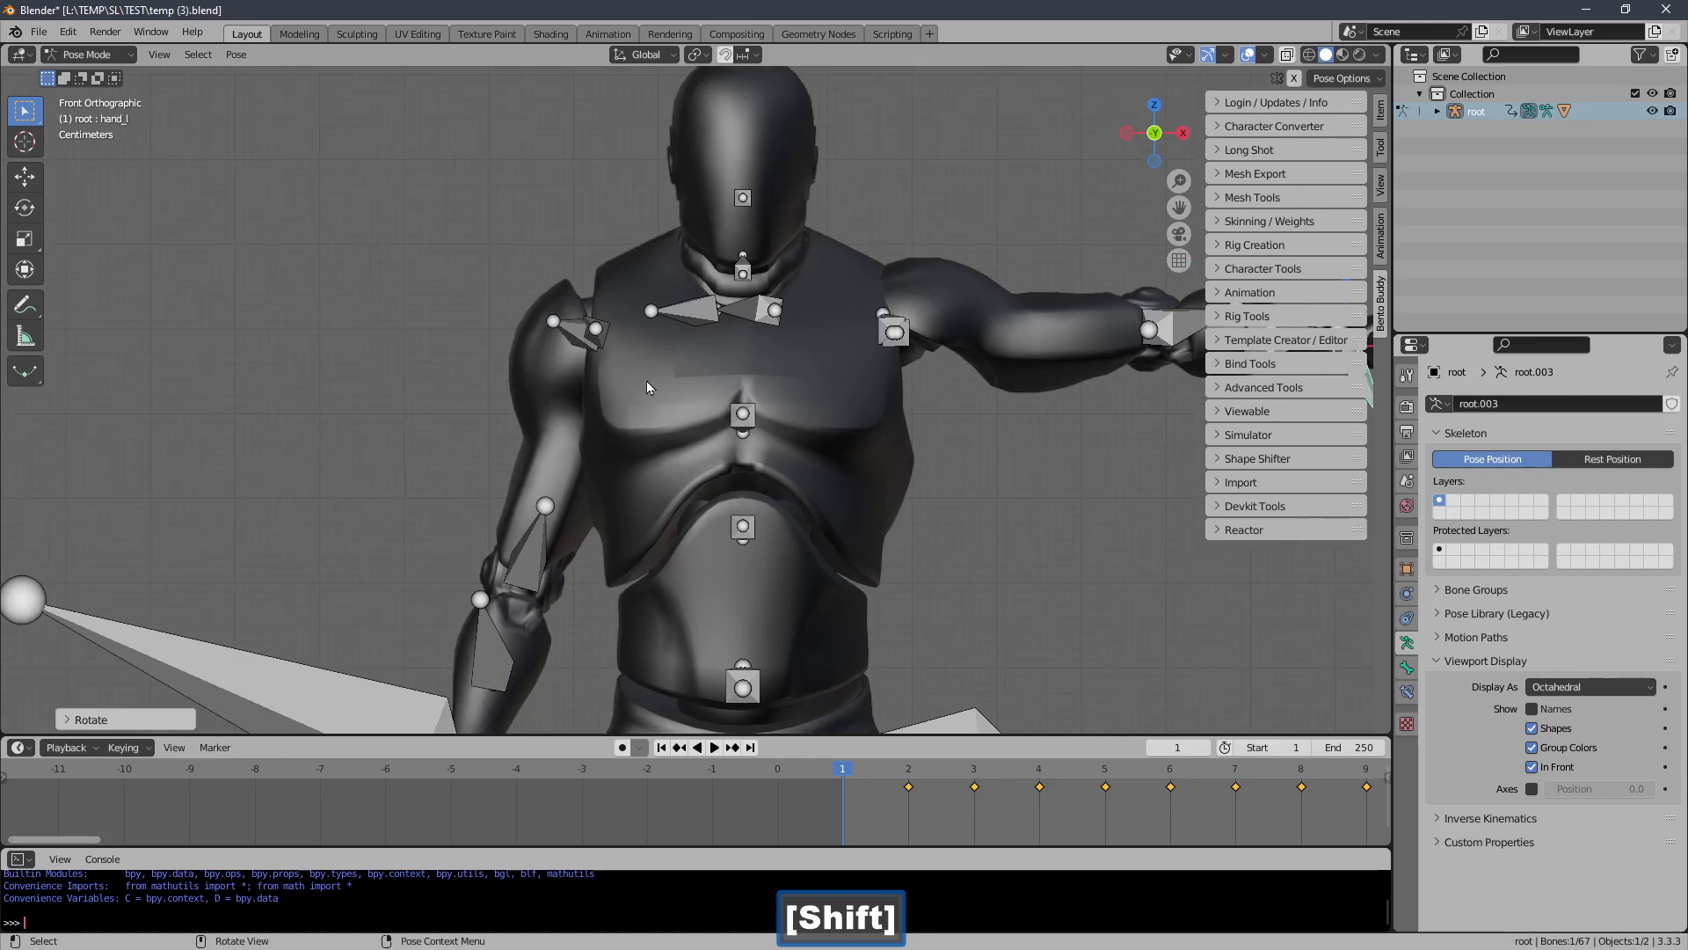
left_click(567, 332)
key("r")
right_click(547, 399)
Rotate the right upper arm bone about 71 degrees in the front view to raise the arm to horizontal
left_click(597, 336)
key("r")
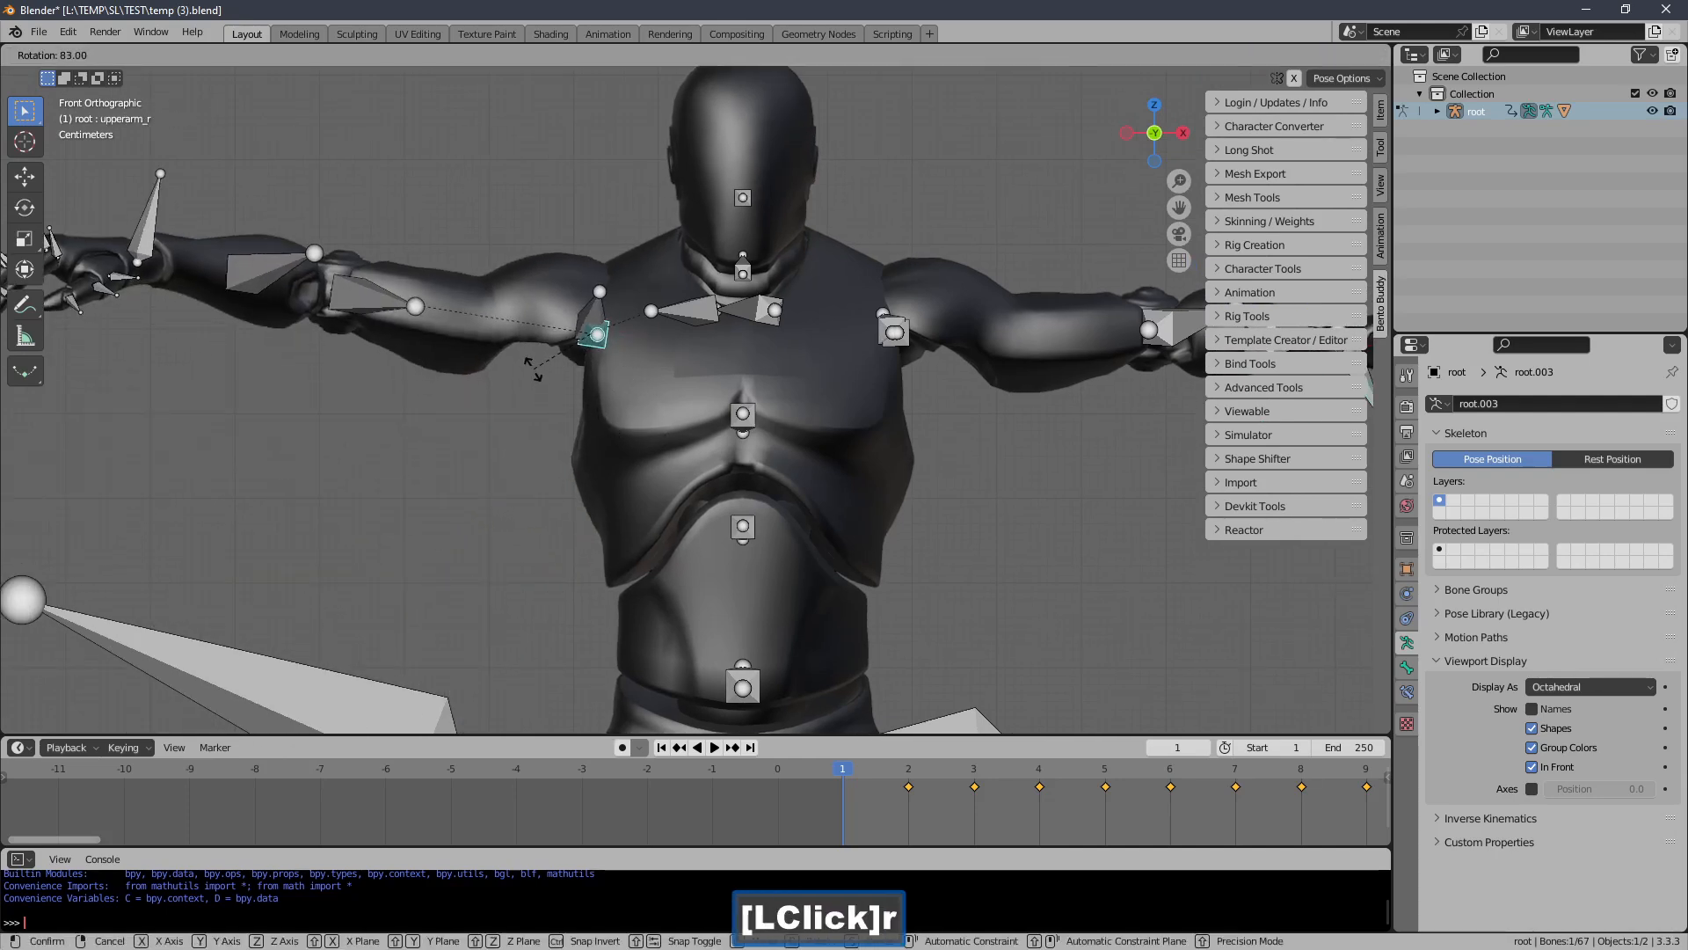
right_click(440, 383)
middle_click_drag(440, 382, 555, 392, "ctrl")
key("r")
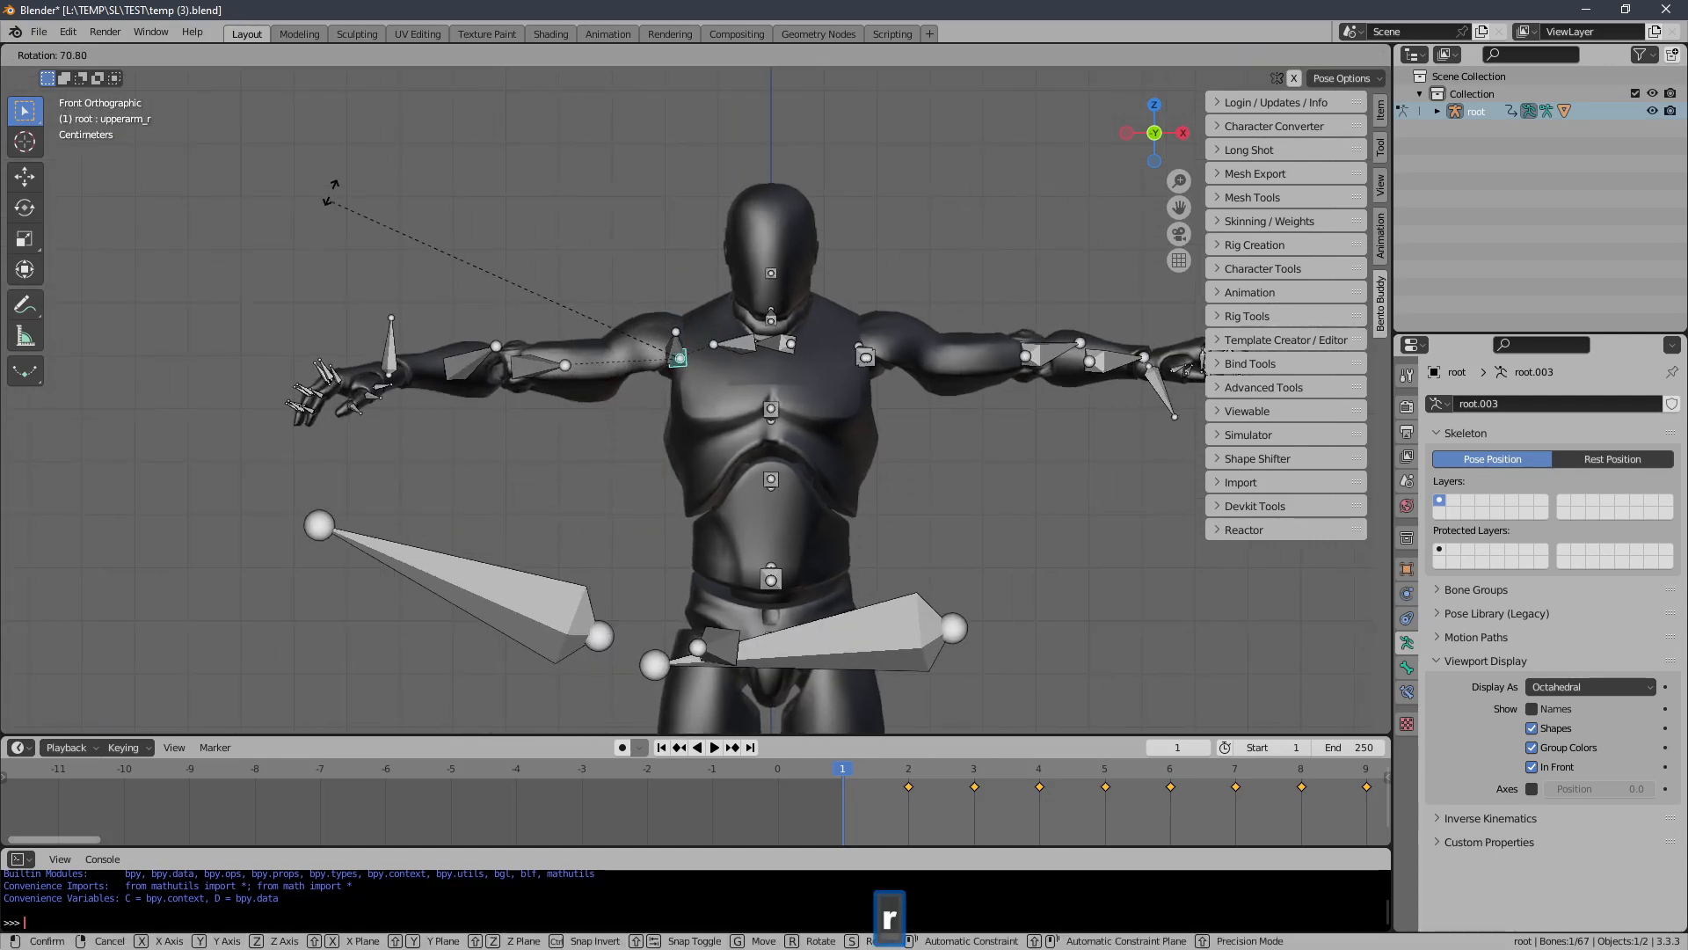
left_click(343, 178)
Rotate the right hand bone at the wrist in the front view to line it up with the forearm
middle_click_drag(343, 178, 594, 299, "shift")
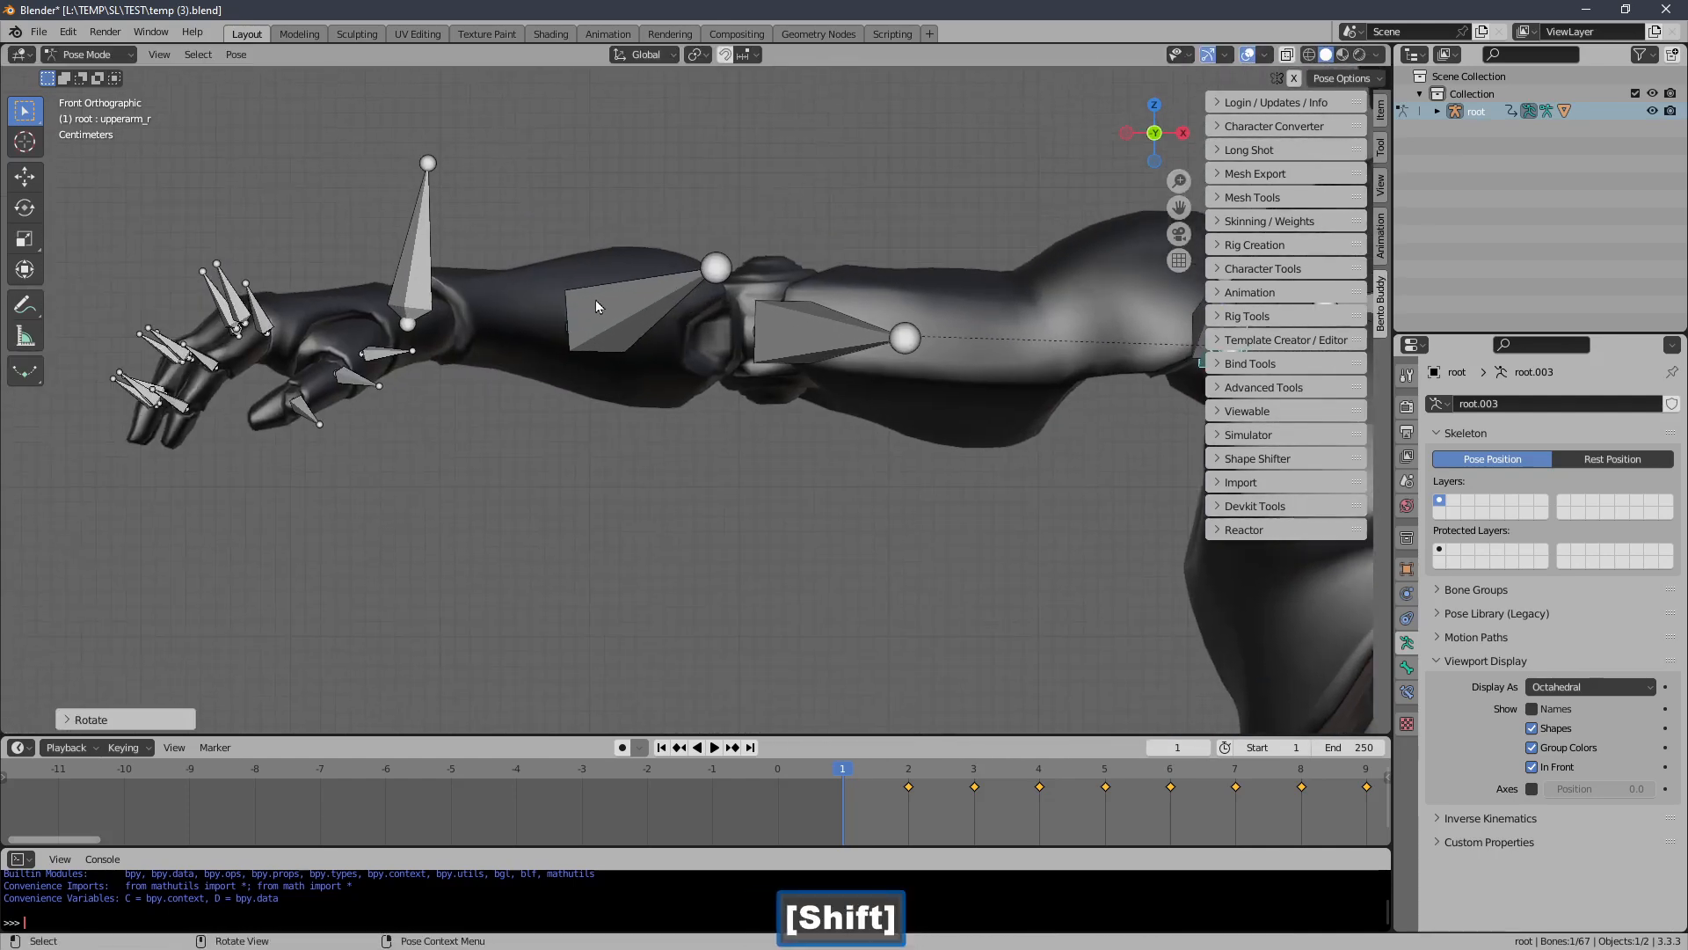
left_click(418, 266)
key("r")
left_click(471, 242)
Rotate the right forearm bone about 22 degrees in the top view to straighten the elbow
middle_click_drag(471, 242, 442, 355, "shift")
middle_click_drag(556, 289, 726, 501, "ctrl")
key("KP_7")
left_click(728, 503)
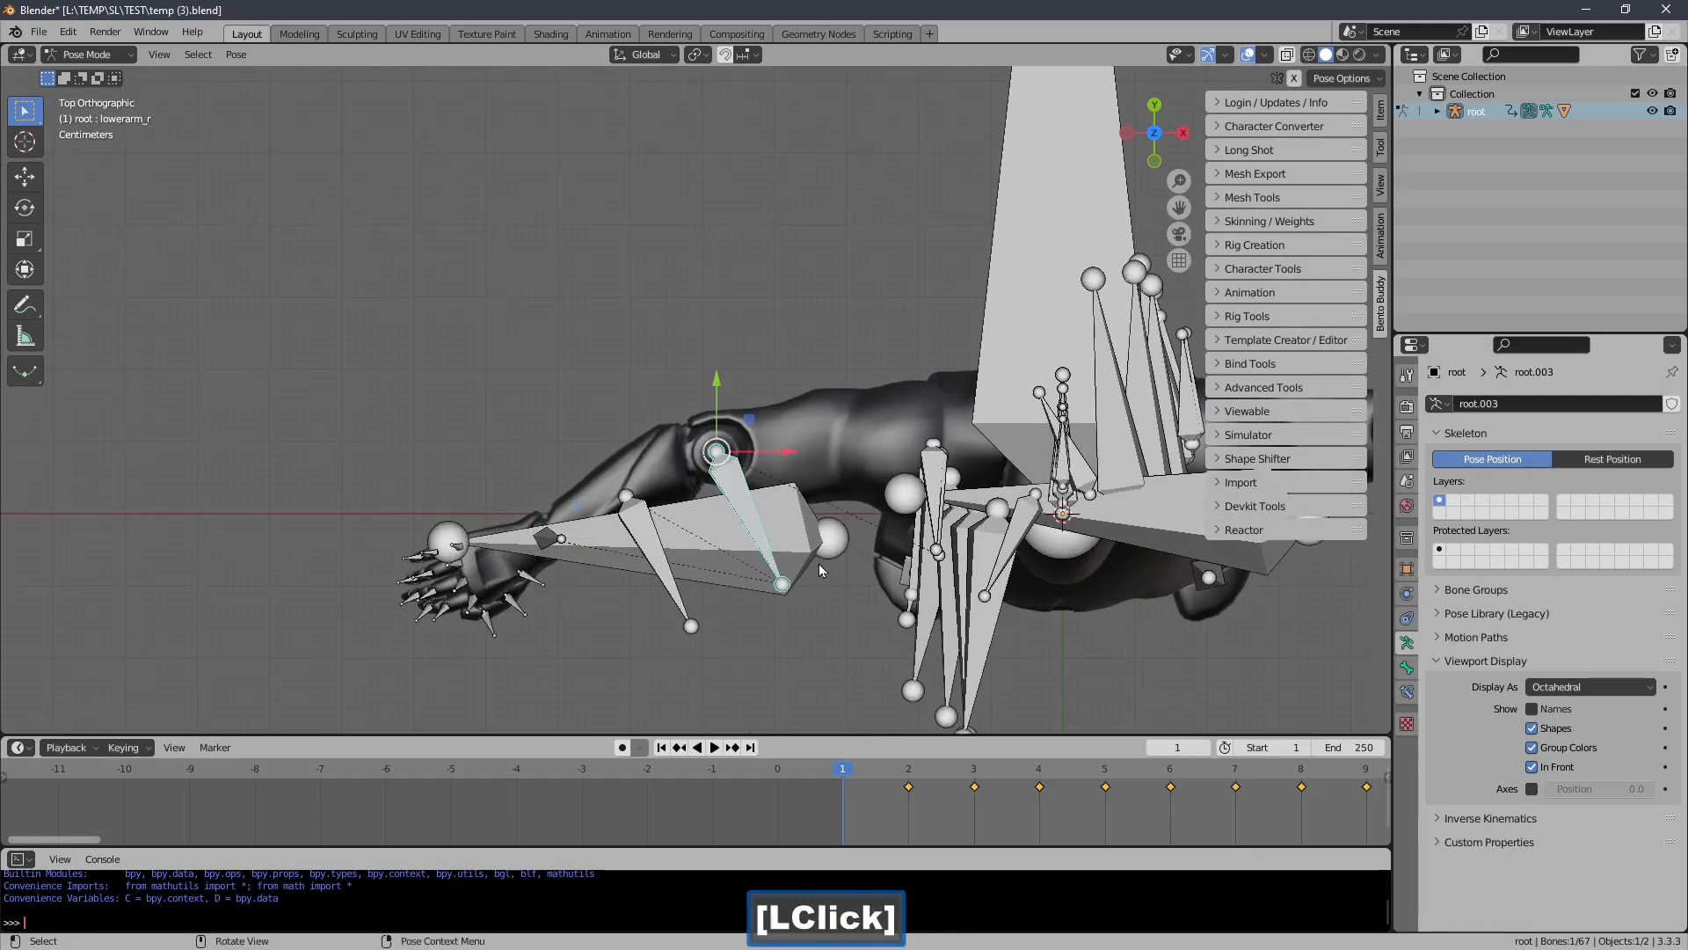
key("r")
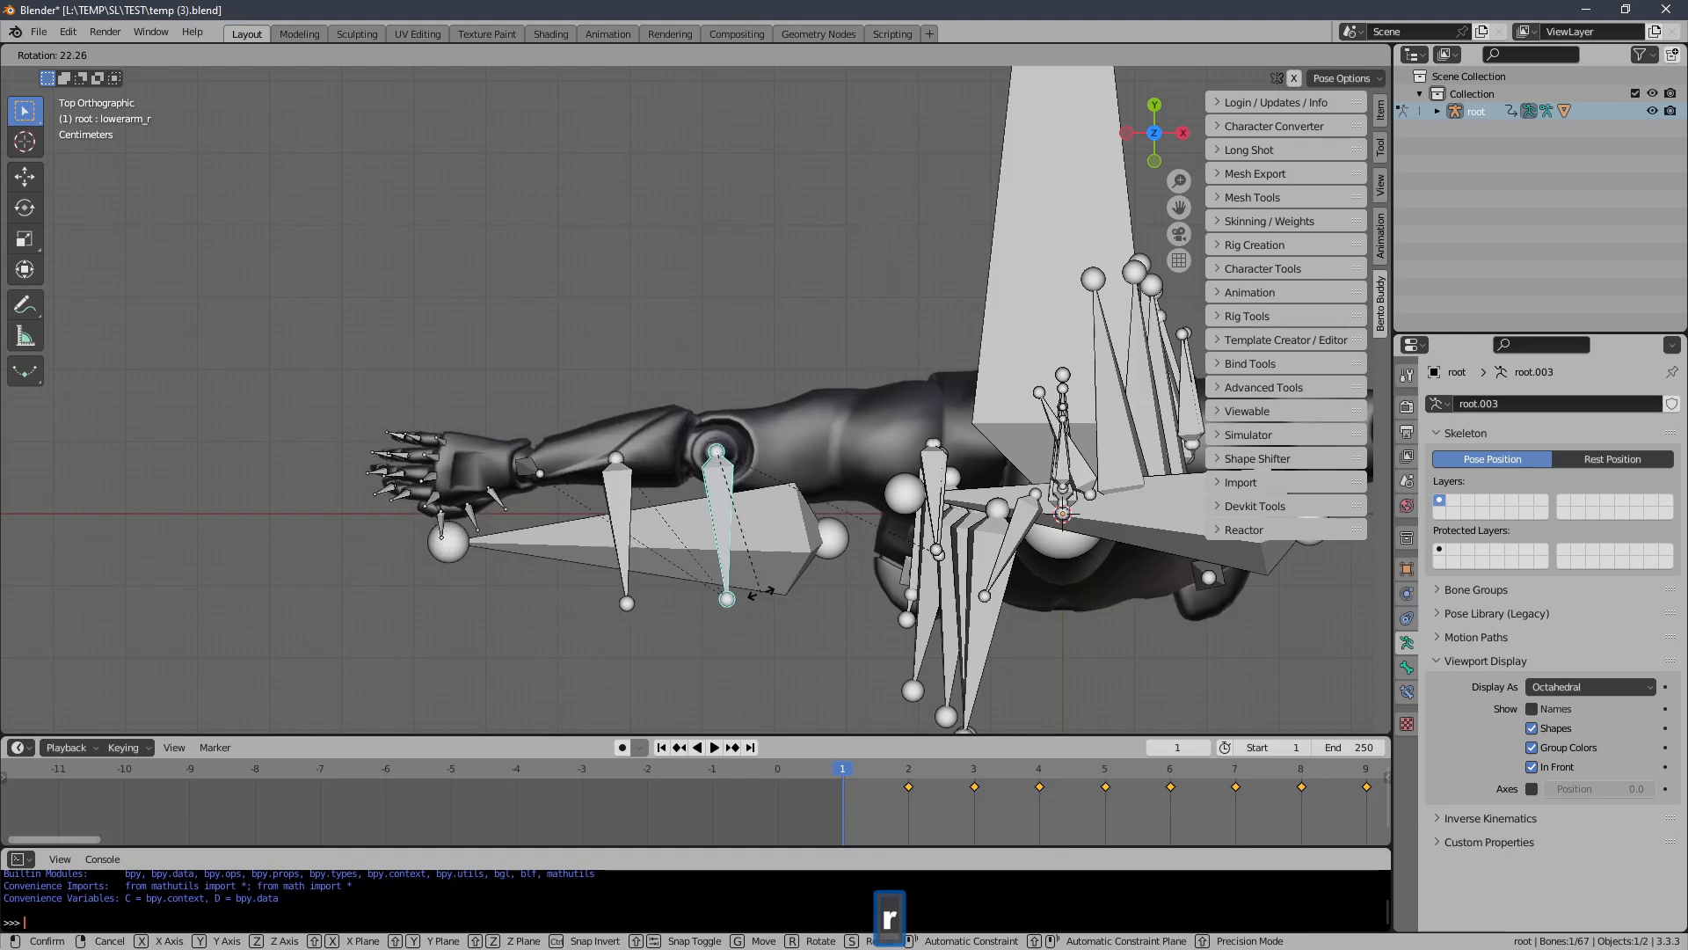
middle_click_drag(761, 601, 647, 579, "shift")
left_click(822, 492)
key("r")
right_click(825, 508)
Rotate the left forearm bone about -34 degrees in the top view to straighten the arm
middle_click_drag(1022, 468, 582, 479, "shift")
middle_click_drag(786, 462, 993, 466, "shift")
left_click(1081, 405)
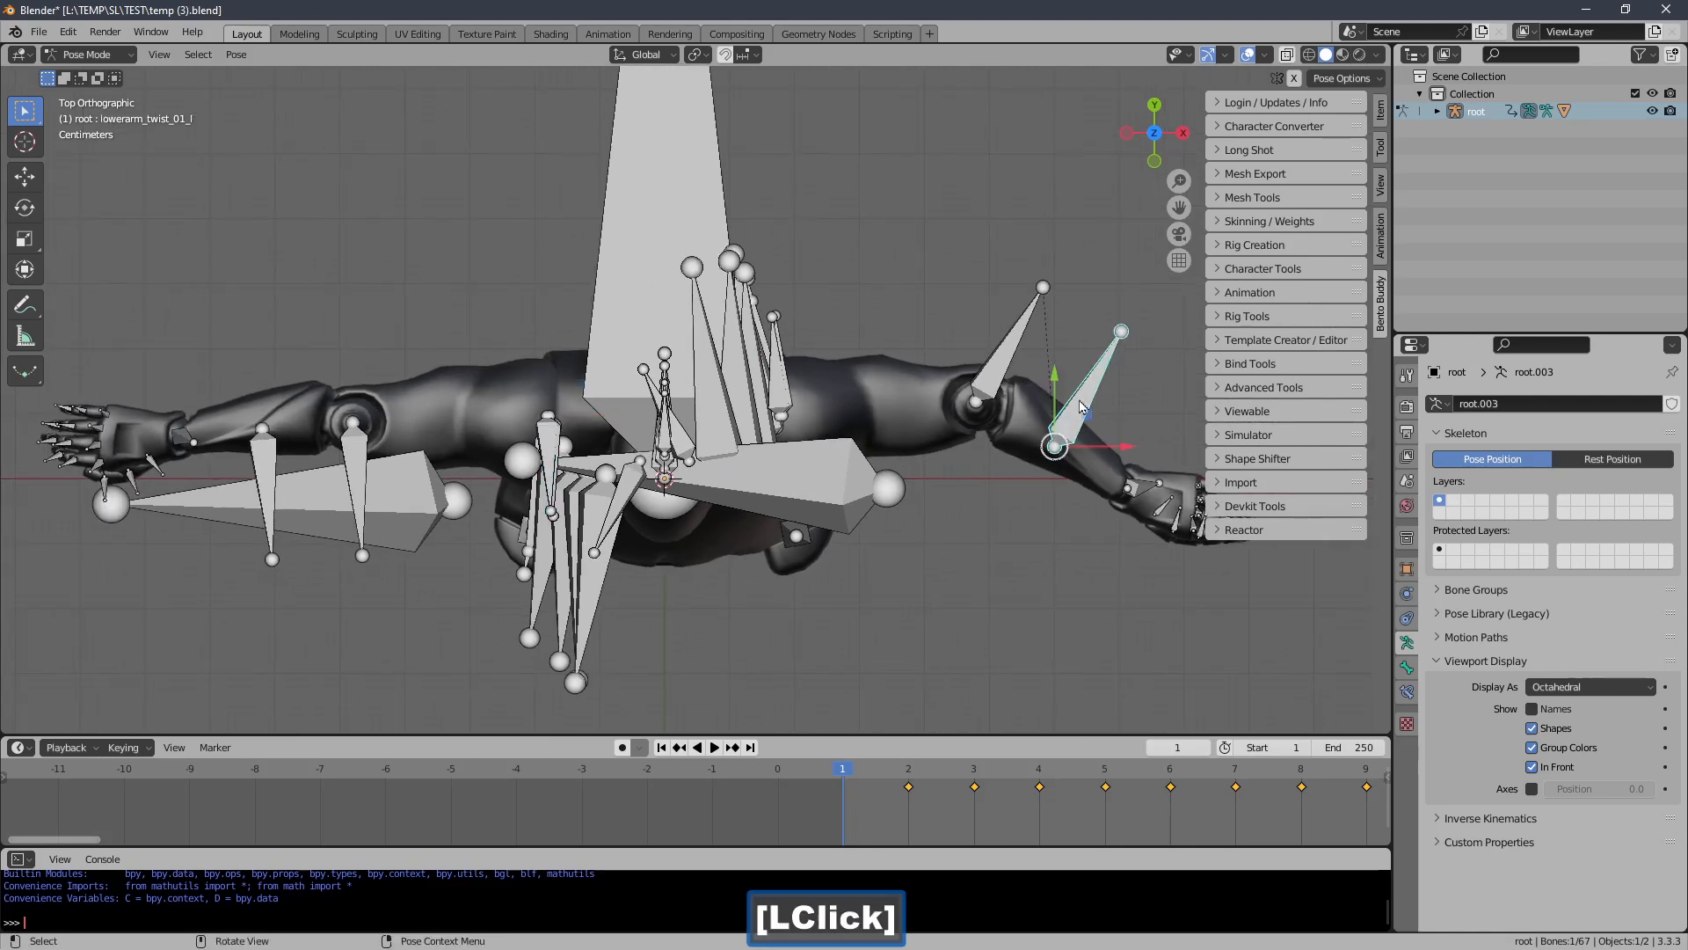
left_click(1010, 369)
key("r")
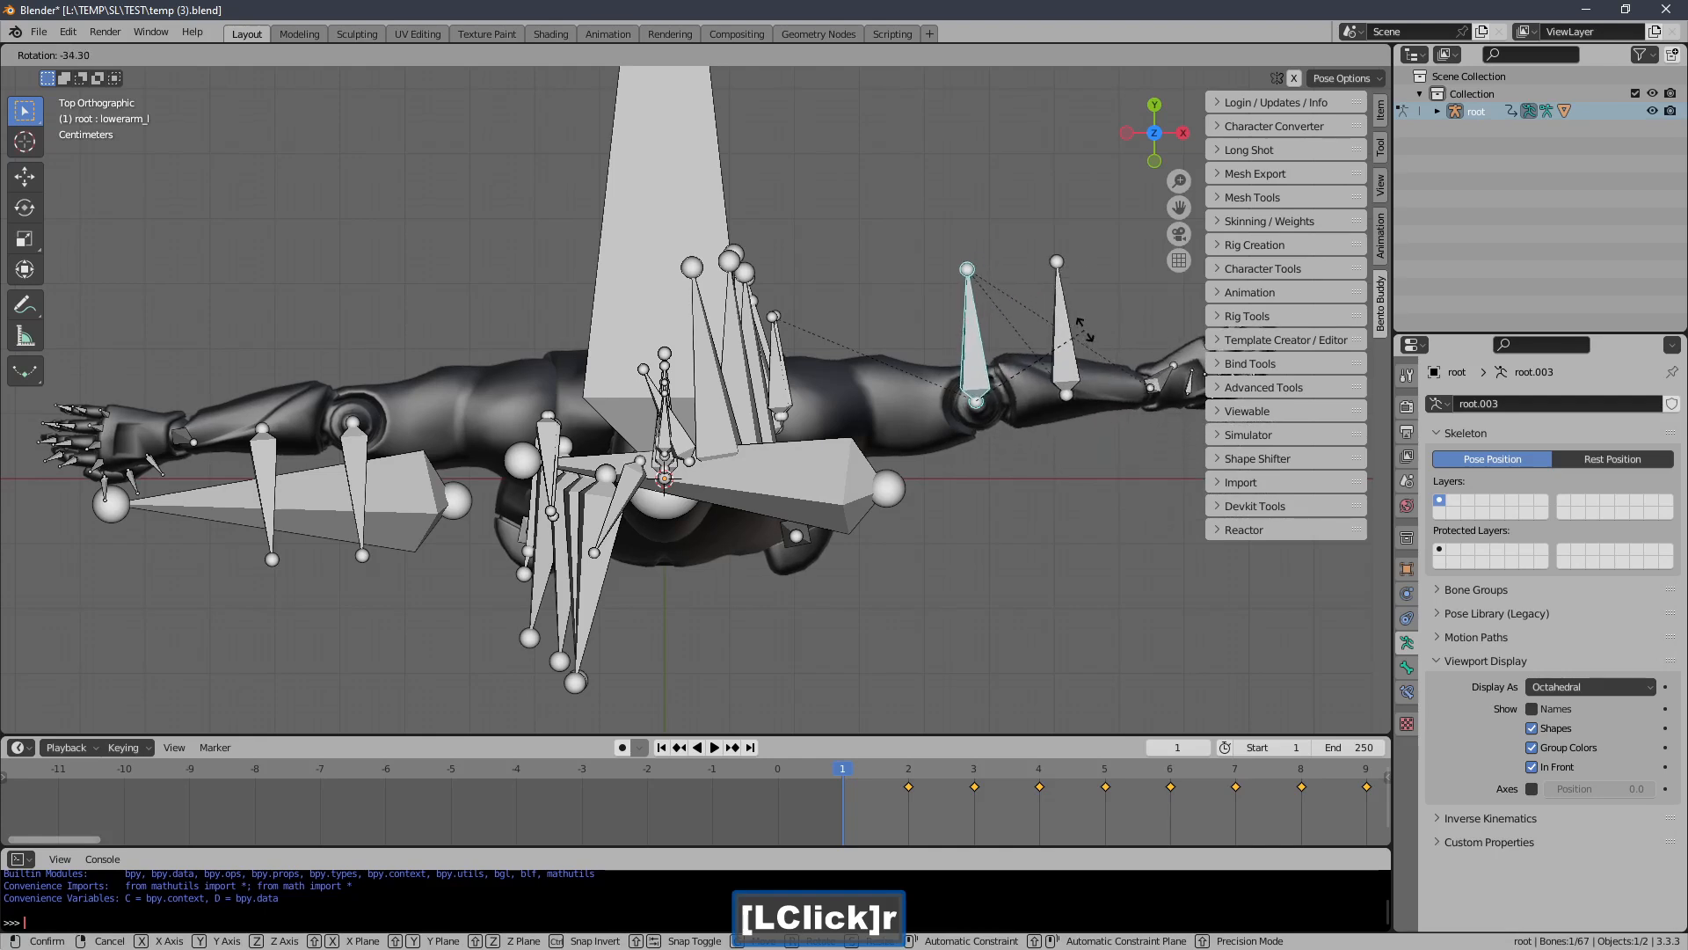
left_click(1086, 339)
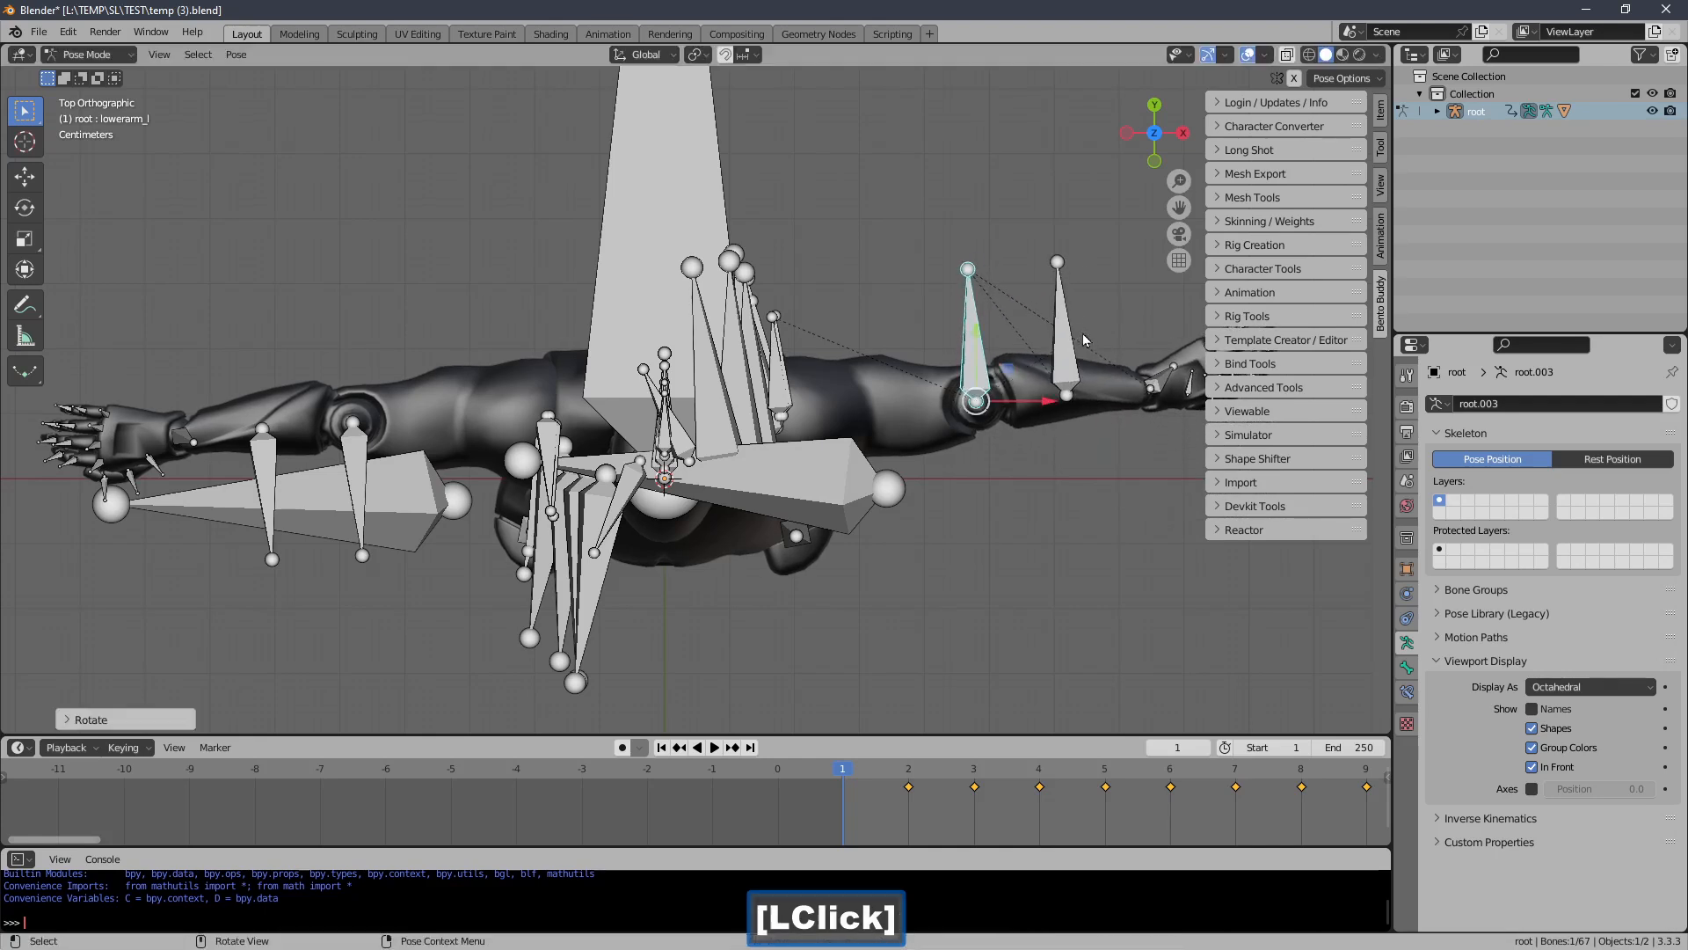
Rotate the left upper arm bone slightly in the top view so the arm points straight out sideways
left_click(777, 376)
key("r")
left_click(802, 373)
Rotate the right upper arm bone about 3 degrees in the top view to align the arm sideways
middle_click_drag(590, 447, 805, 431, "shift")
left_click(756, 429)
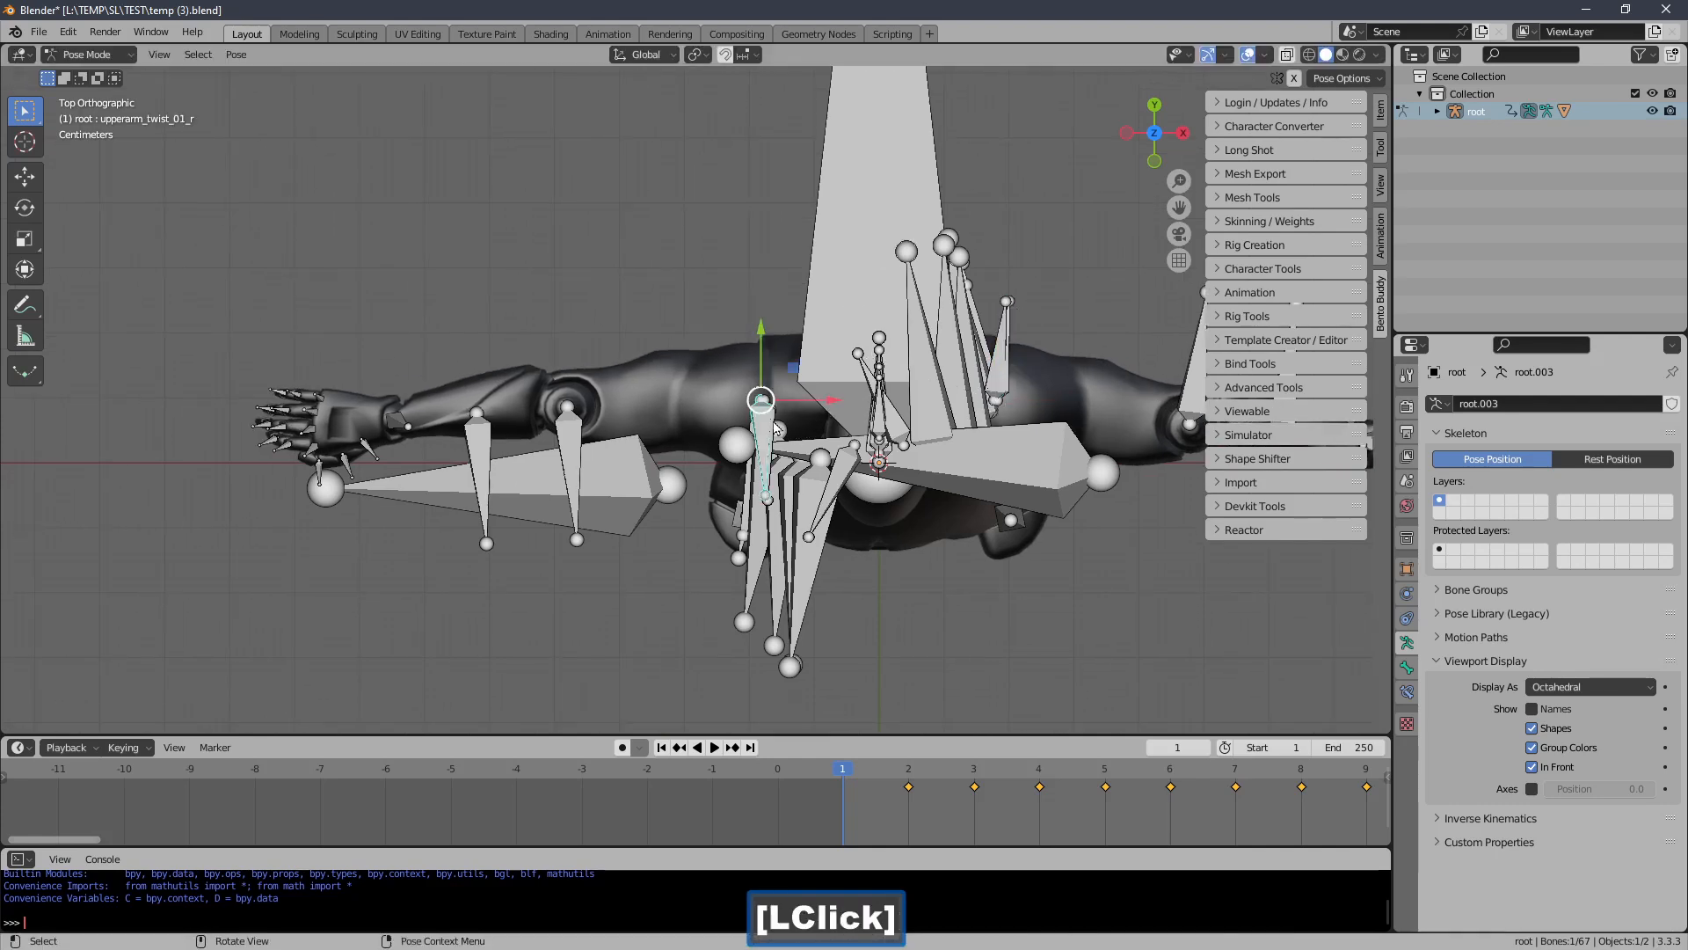
left_click(777, 431)
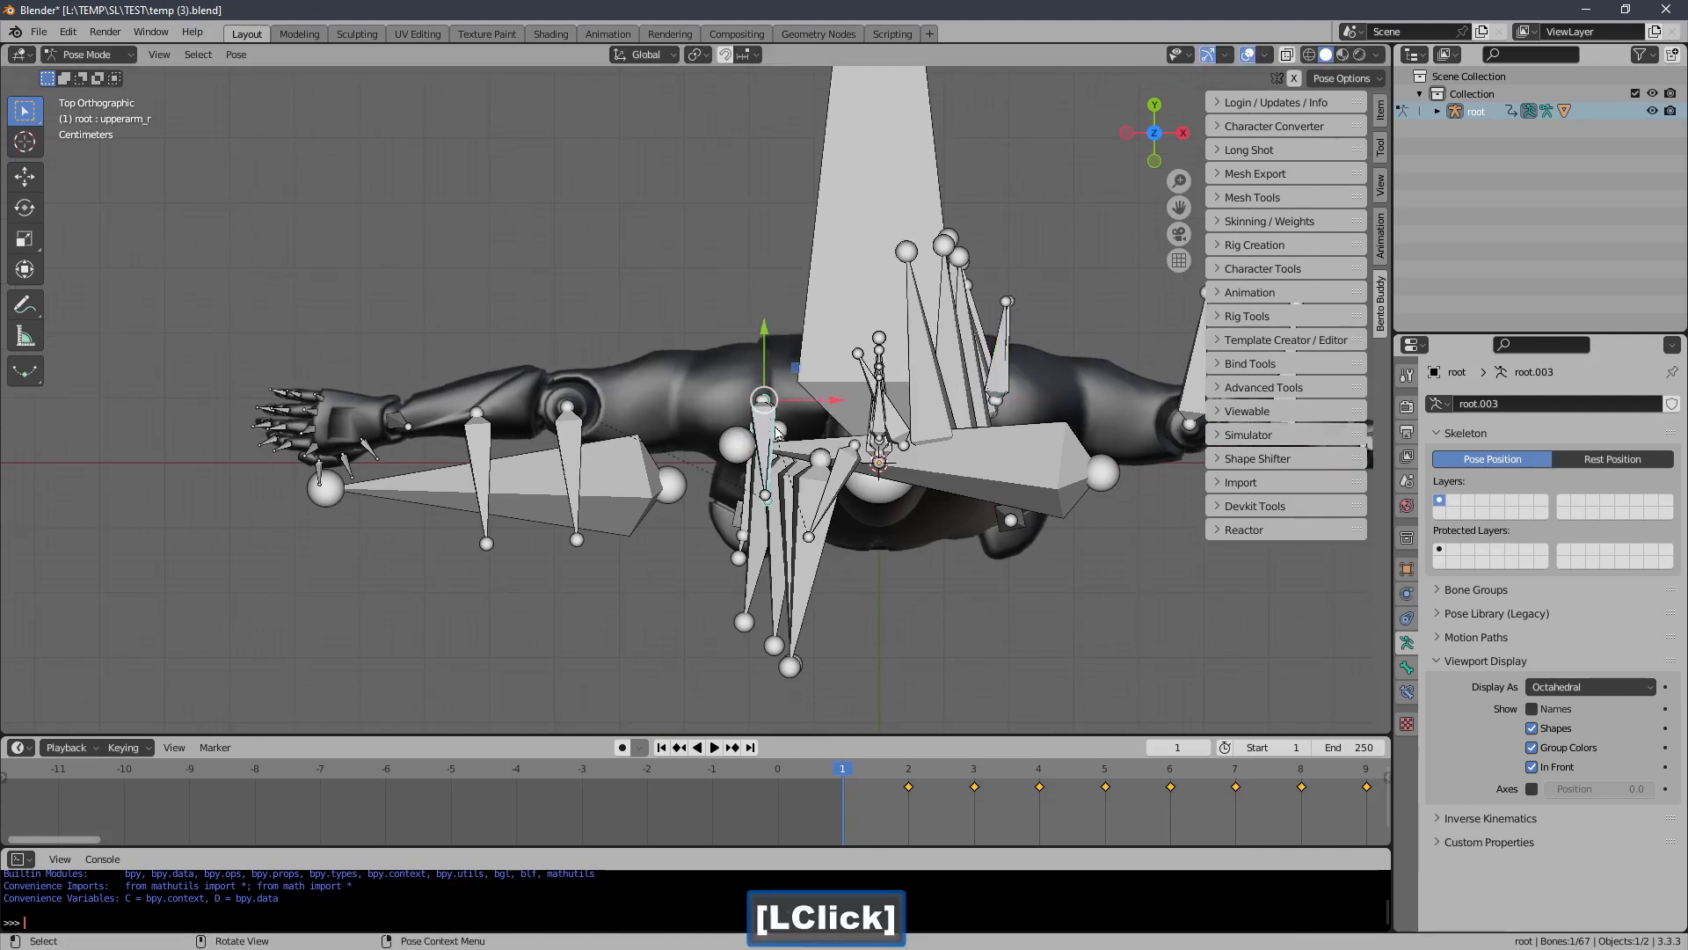
key("r")
right_click(782, 422)
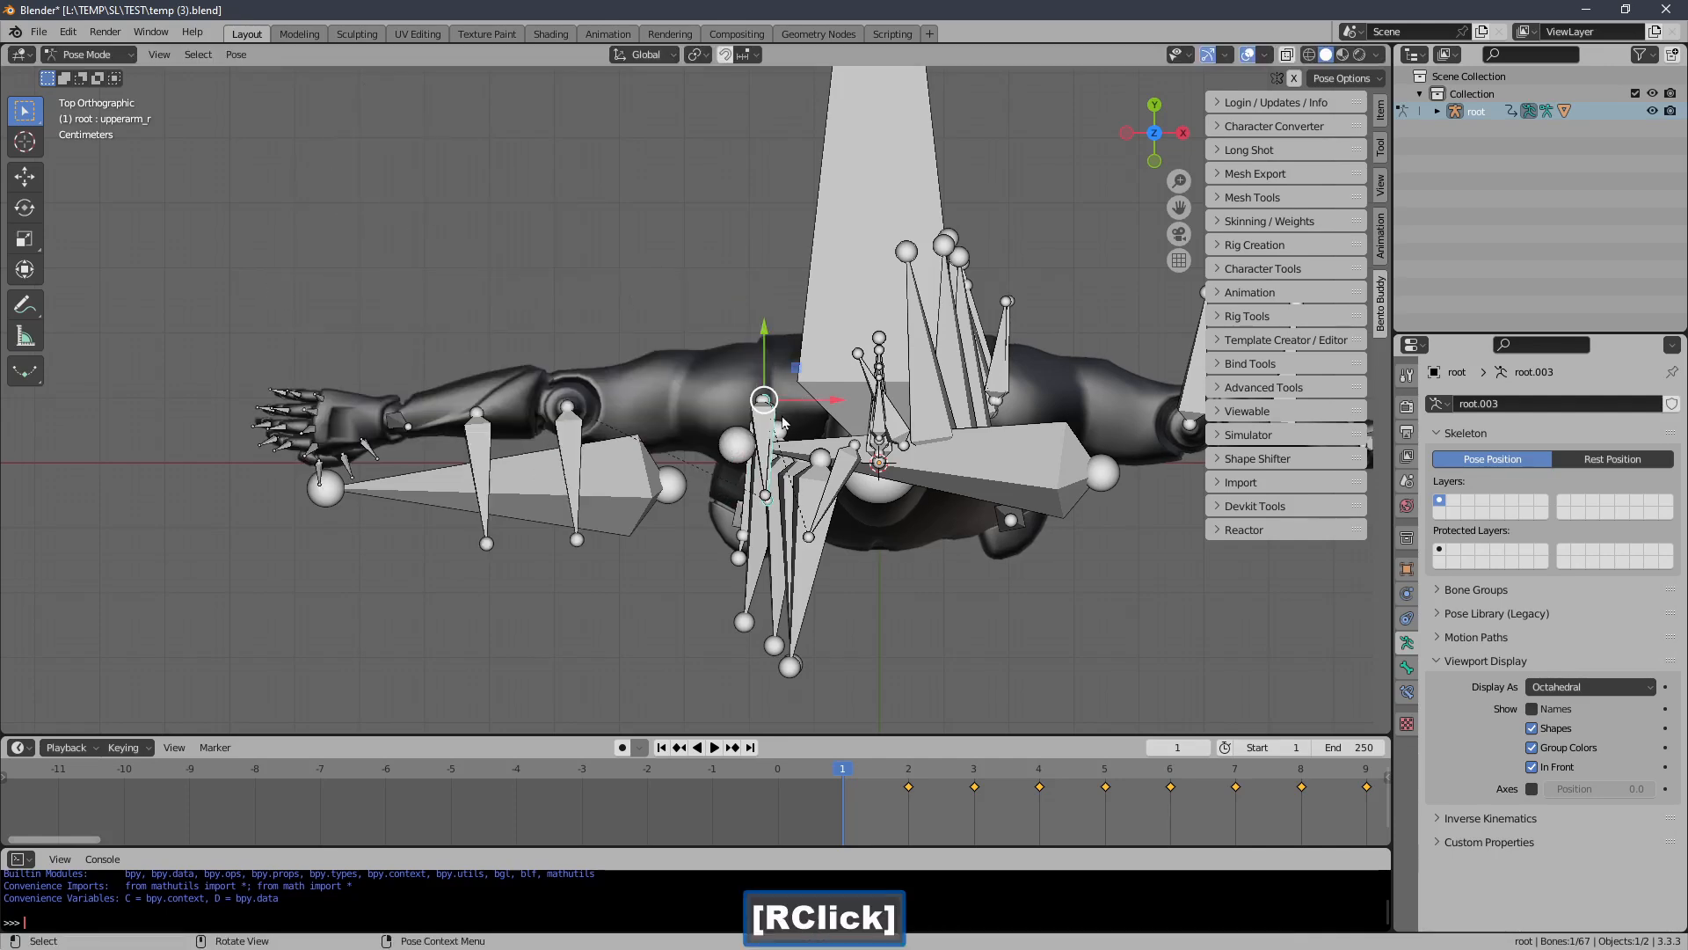
key("r")
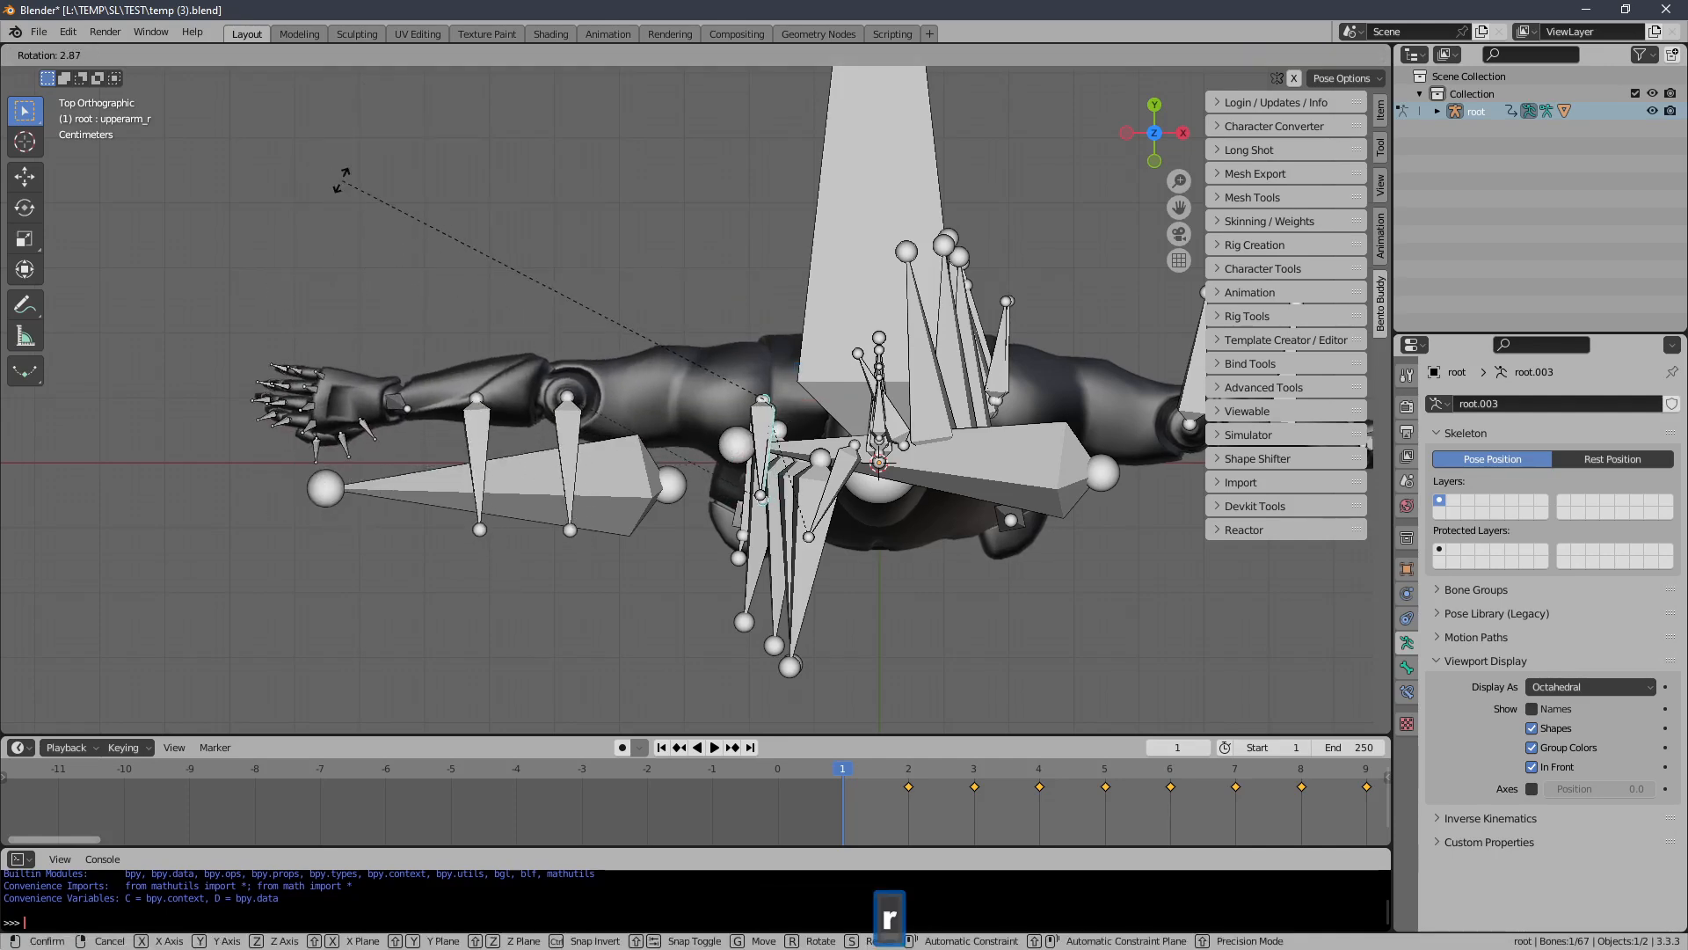
left_click(342, 180)
Rotate the left hand bone about 11 degrees in the top view to straighten the wrist
middle_click_drag(642, 219, 647, 323, "ctrl")
middle_click_drag(649, 313, 577, 313, "shift")
mouse_move(965, 461)
middle_mouse_down("shift")
mouse_move(879, 466)
mouse_move(888, 361)
mouse_move(774, 413)
mouse_move(934, 454)
middle_mouse_up("shift")
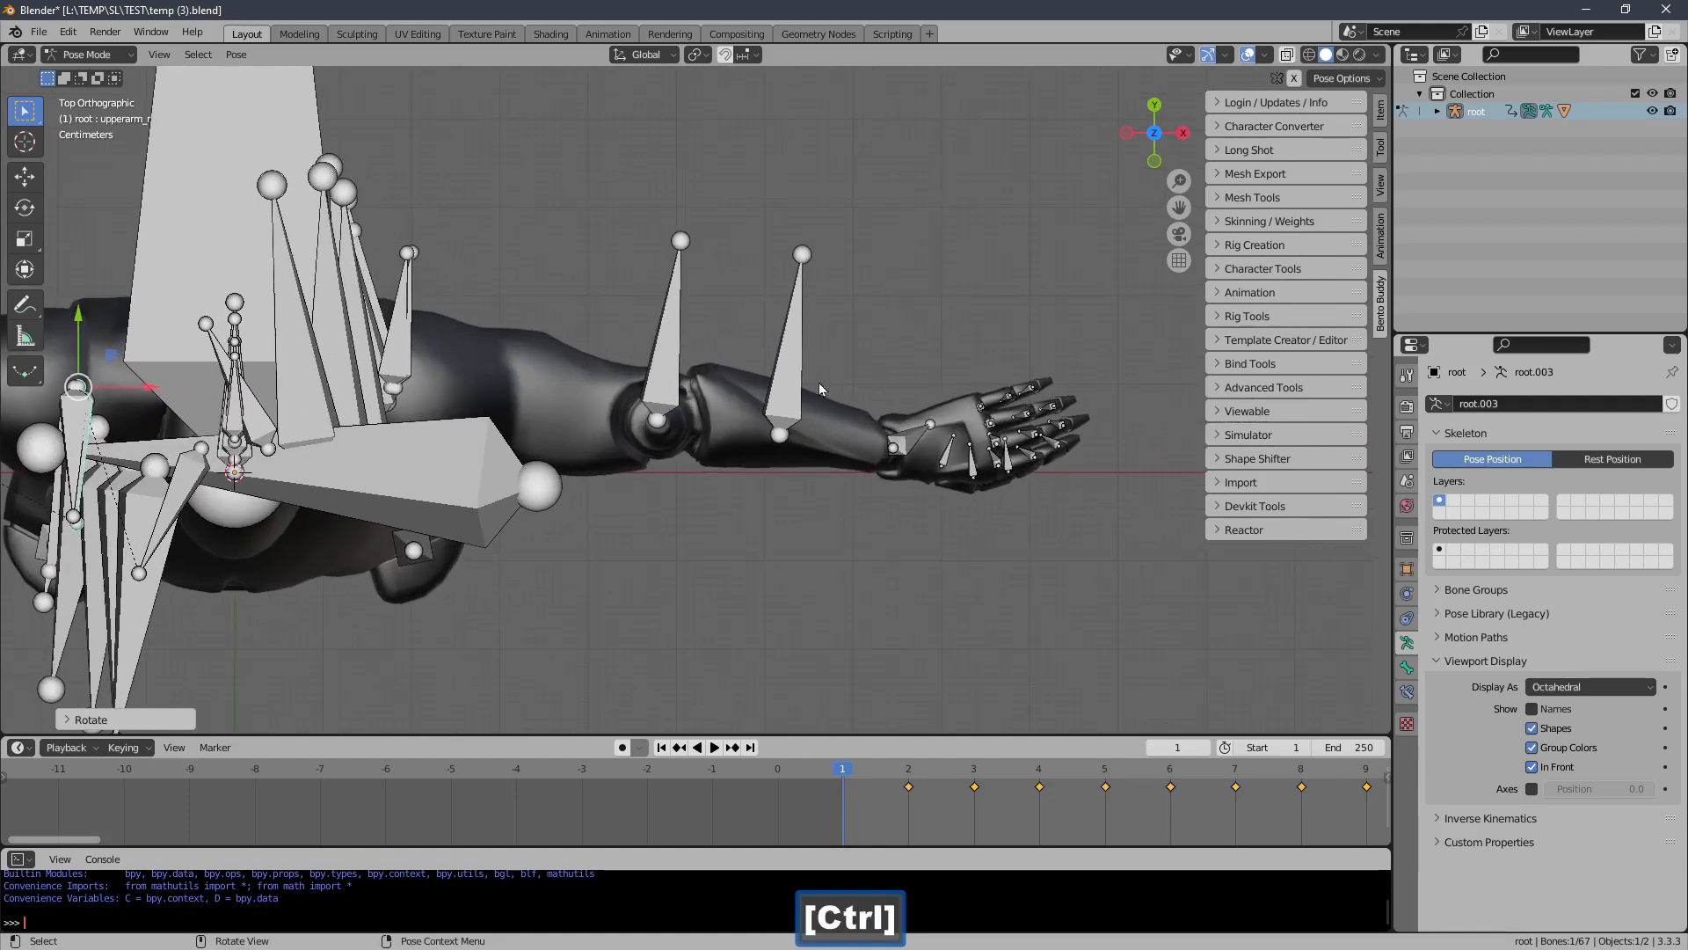
left_click(919, 439)
key("r")
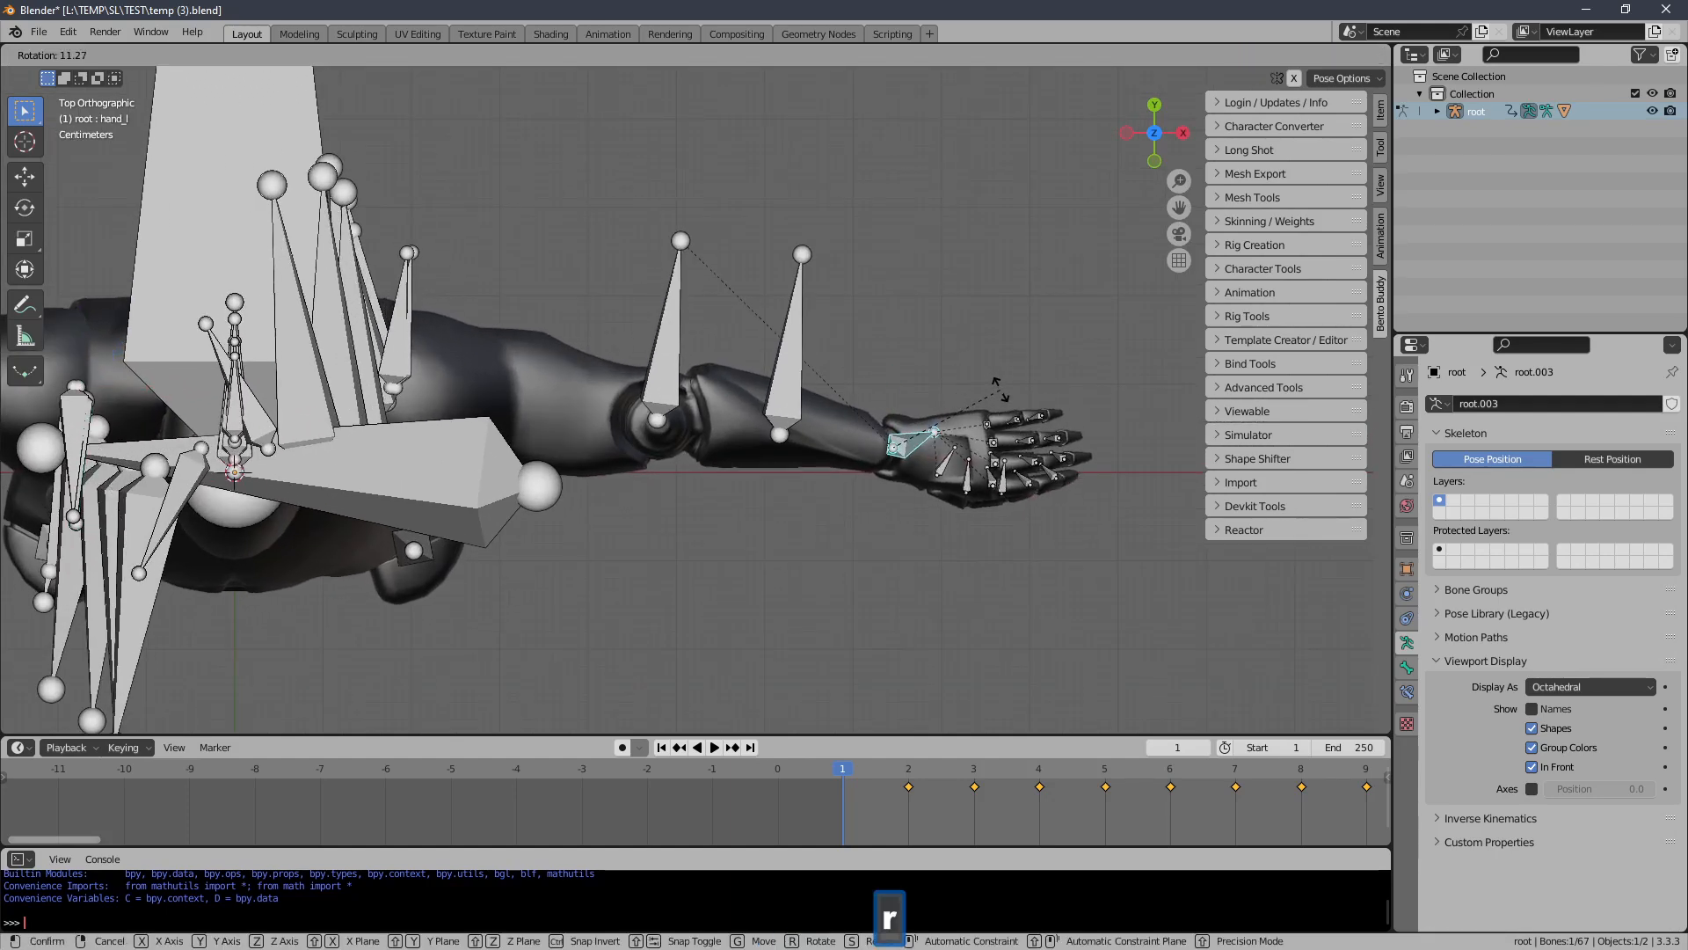
left_click(1001, 398)
middle_click_drag(1001, 398, 744, 320)
key("KP_1")
left_click(779, 337)
key("r")
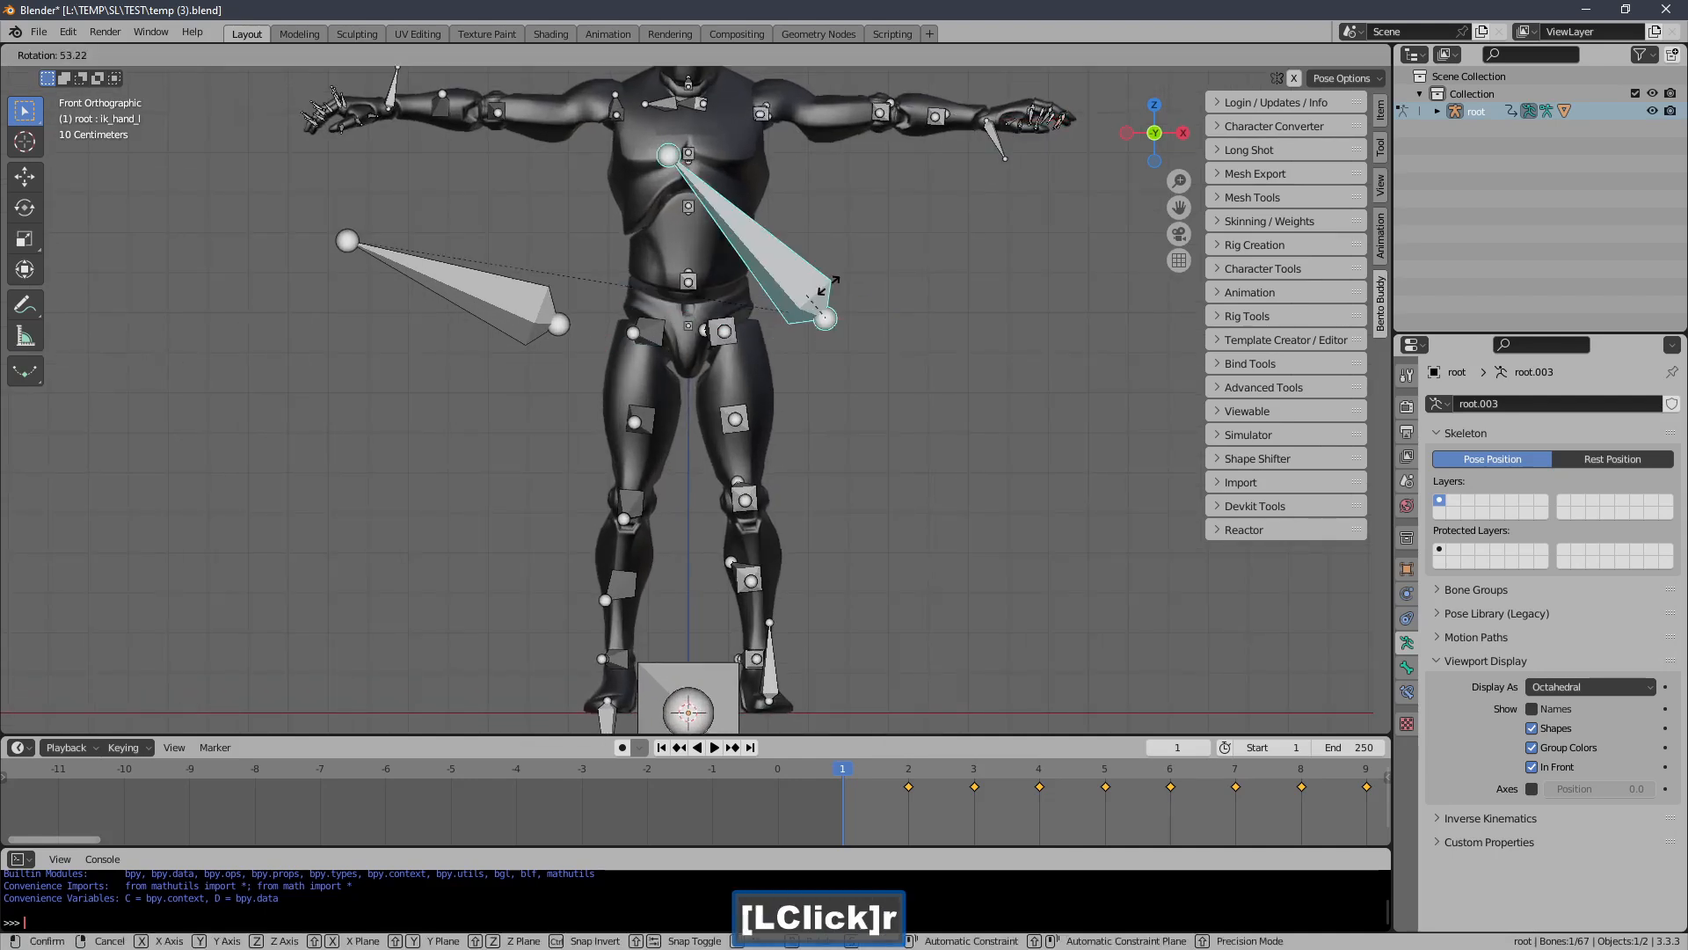
right_click(821, 349)
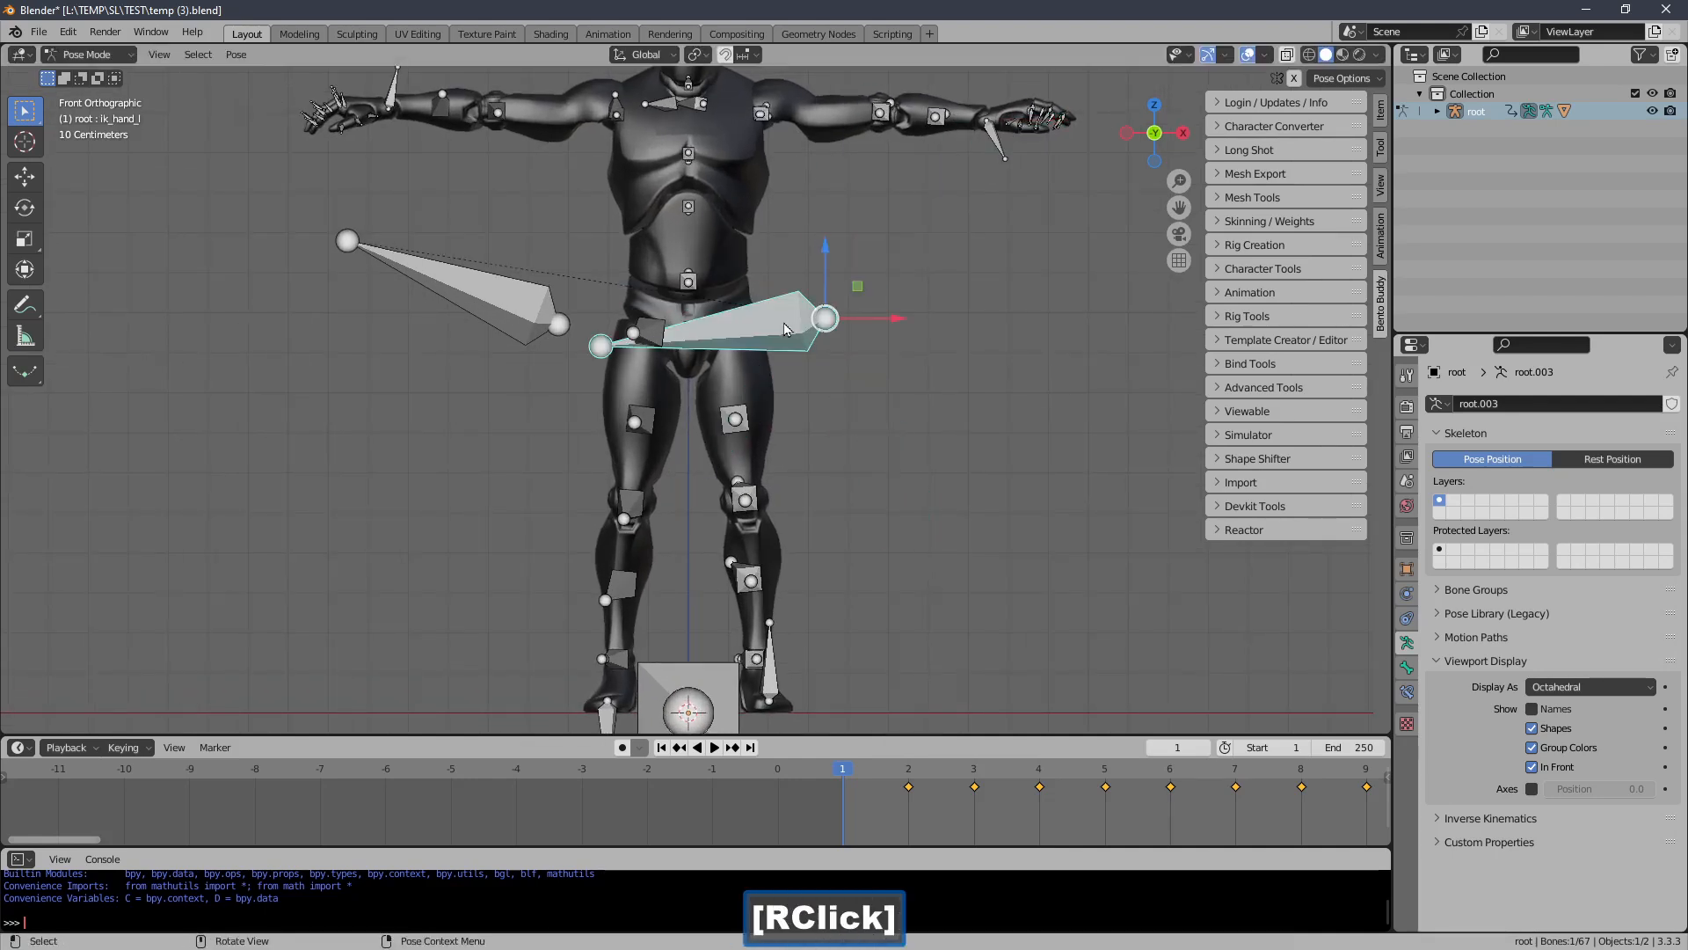
Rotate the left and right thigh bones slightly inward in the front view so both legs stand straight
left_click(737, 336)
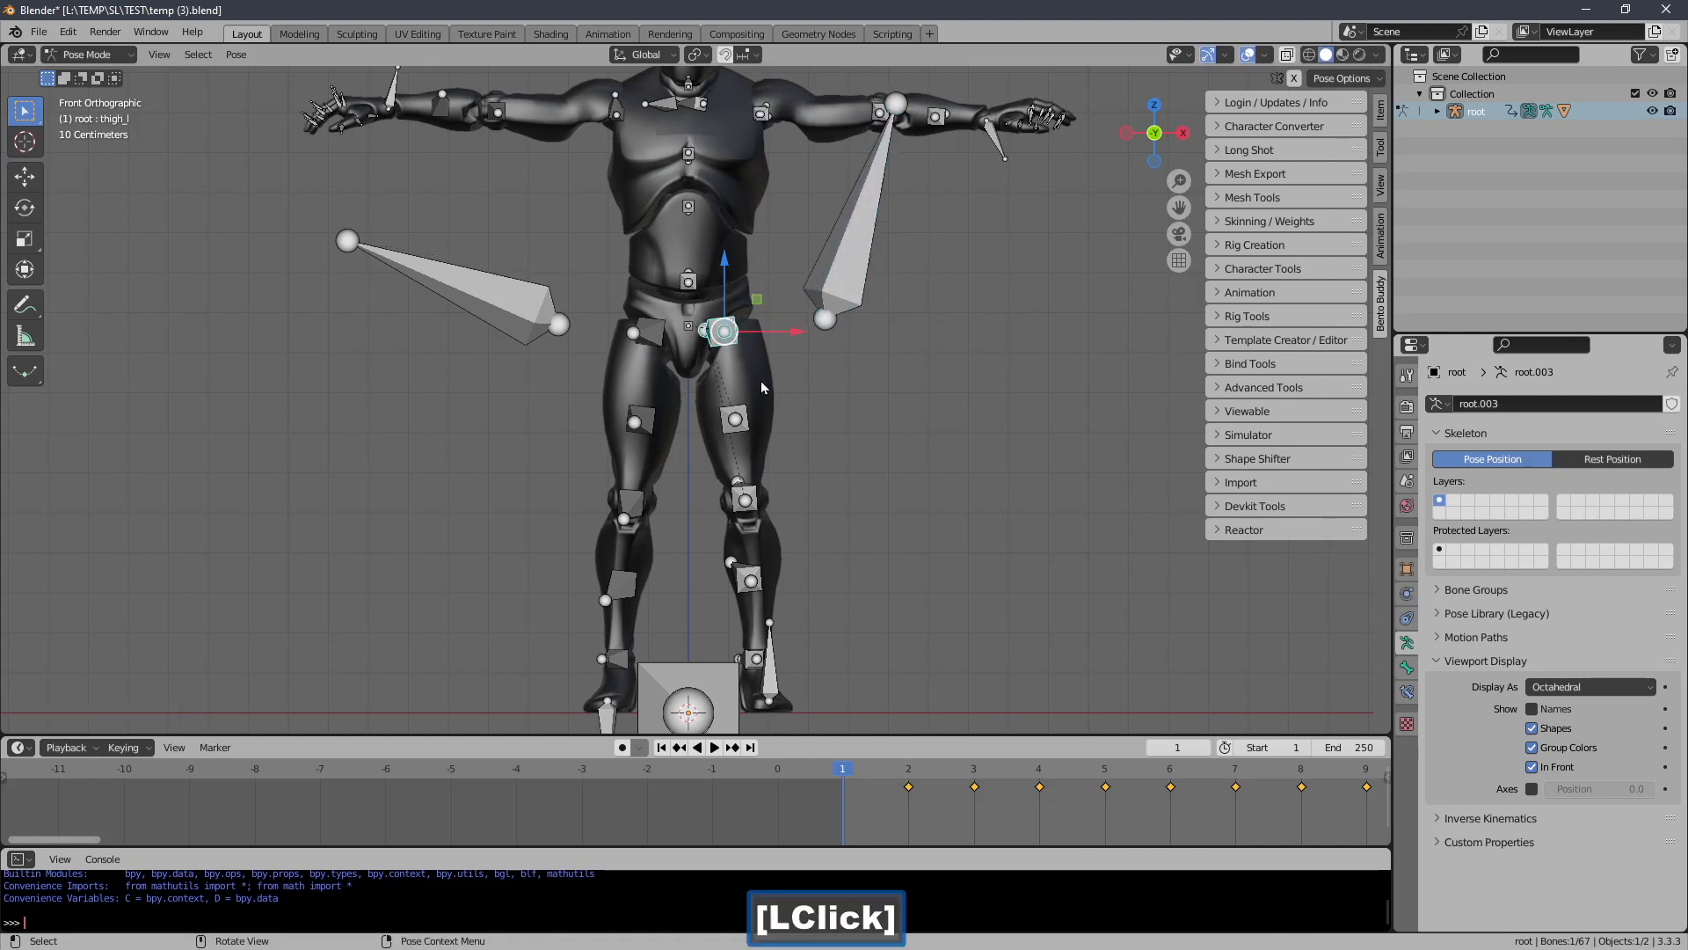
key("r")
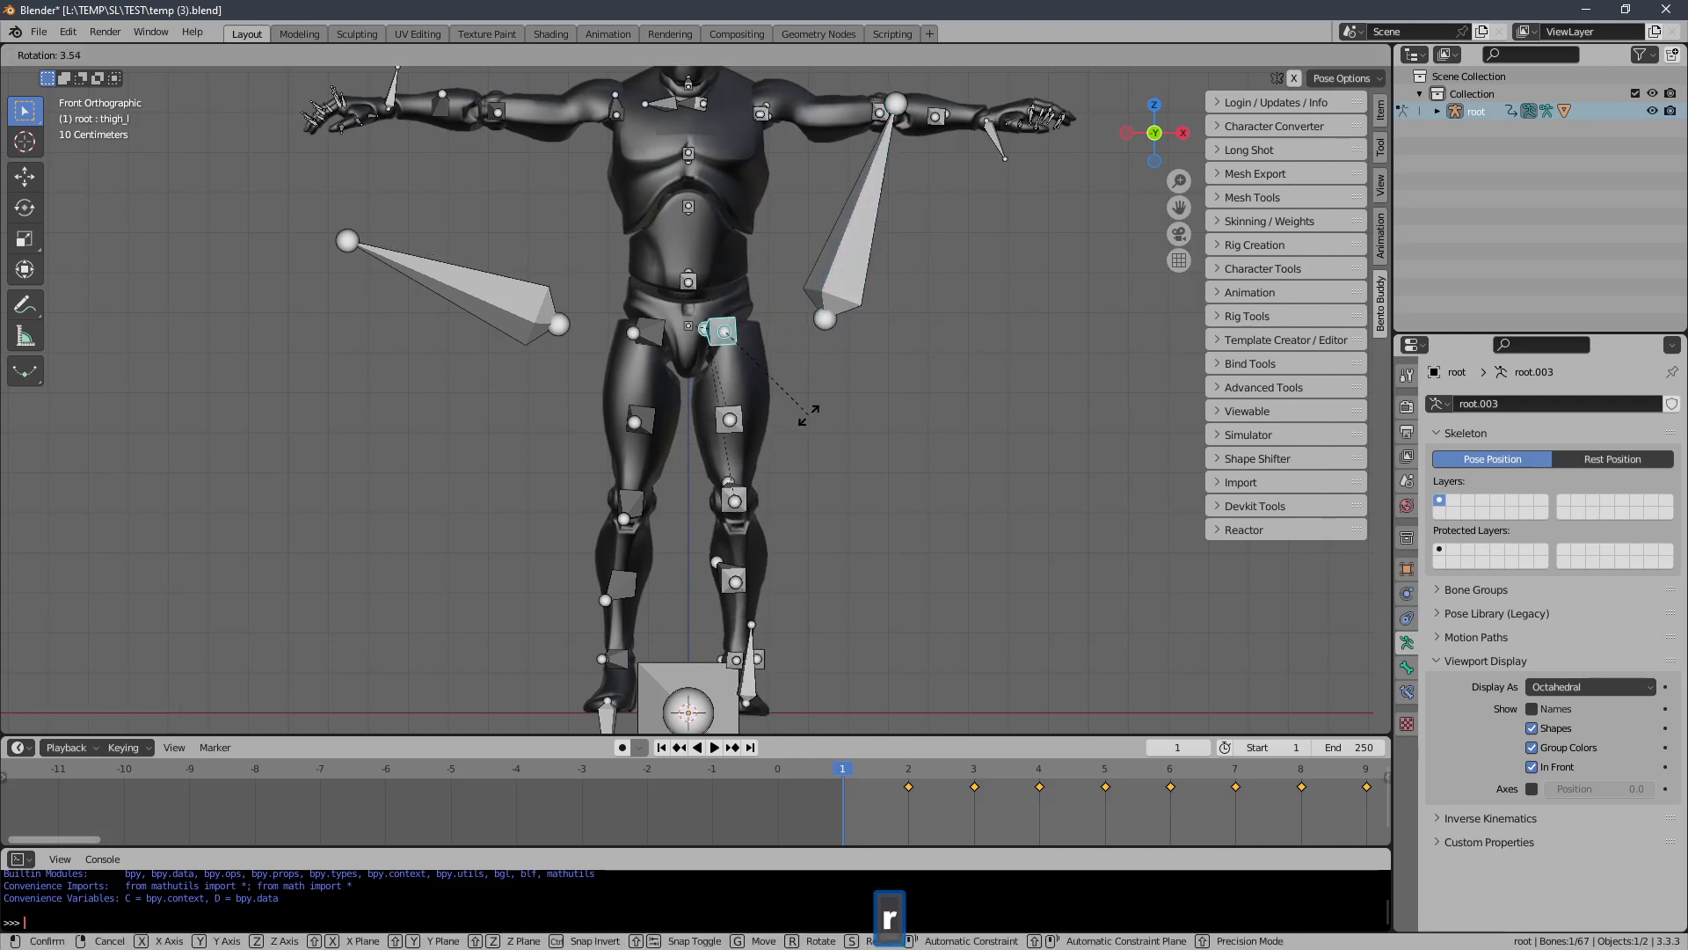
right_click(813, 415)
key("r")
left_click(999, 473)
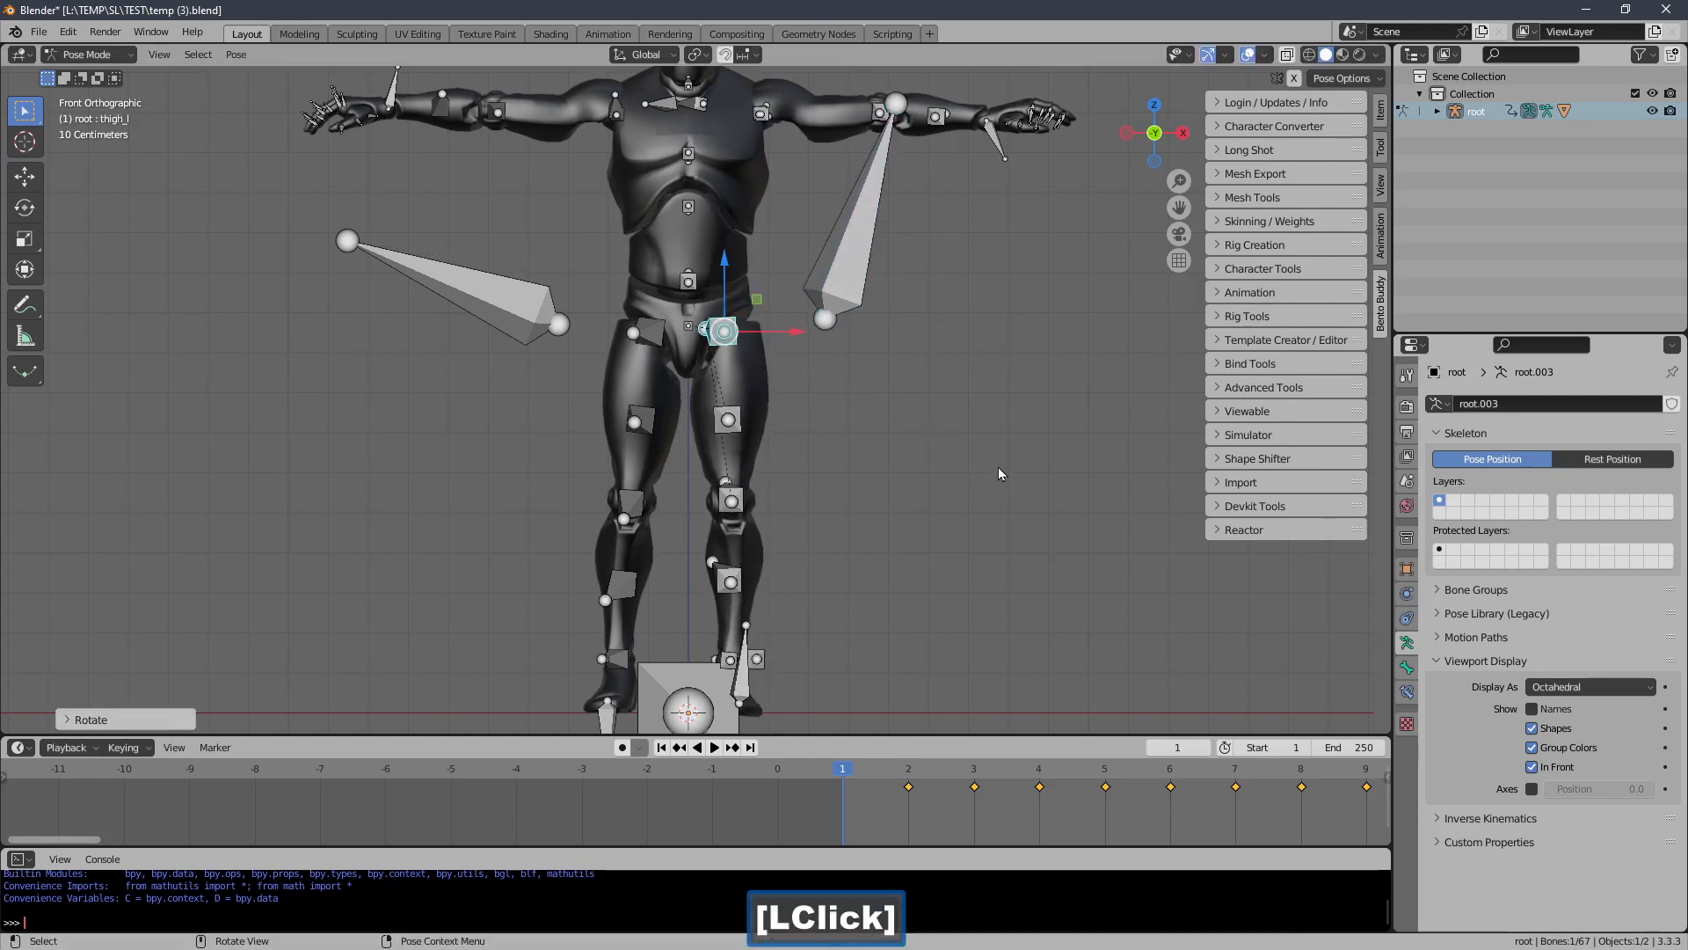
left_click(651, 335)
key("r")
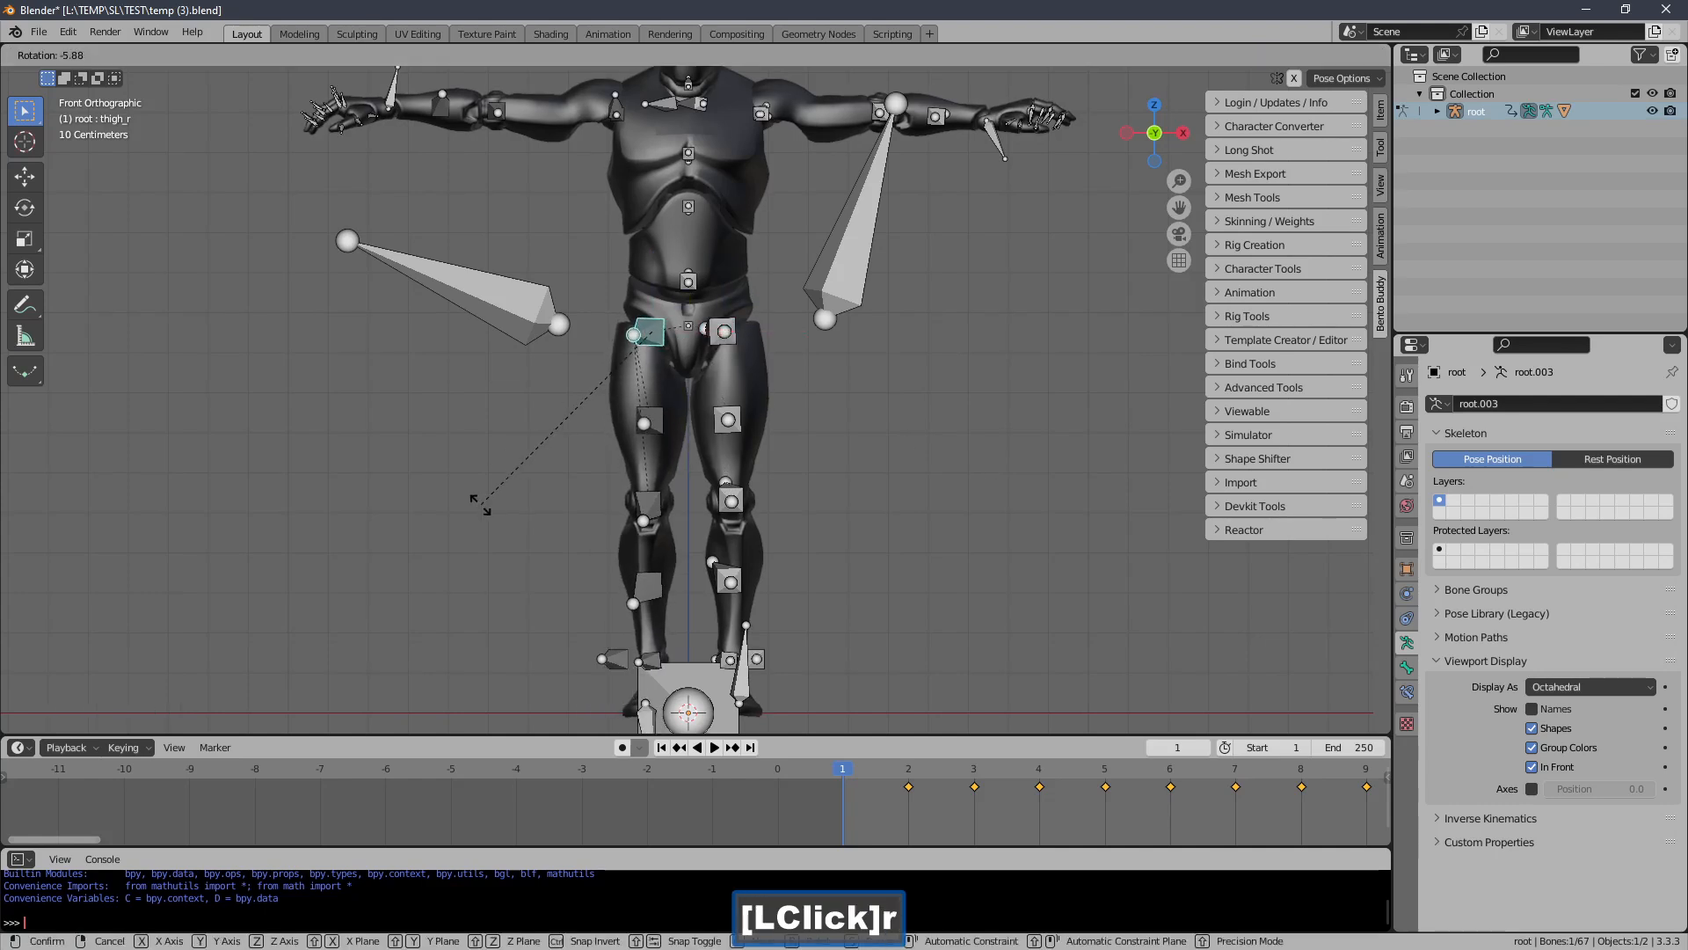
left_click(480, 506)
Clear the rotation of the left IK hand bone beside the hip
left_click(826, 317)
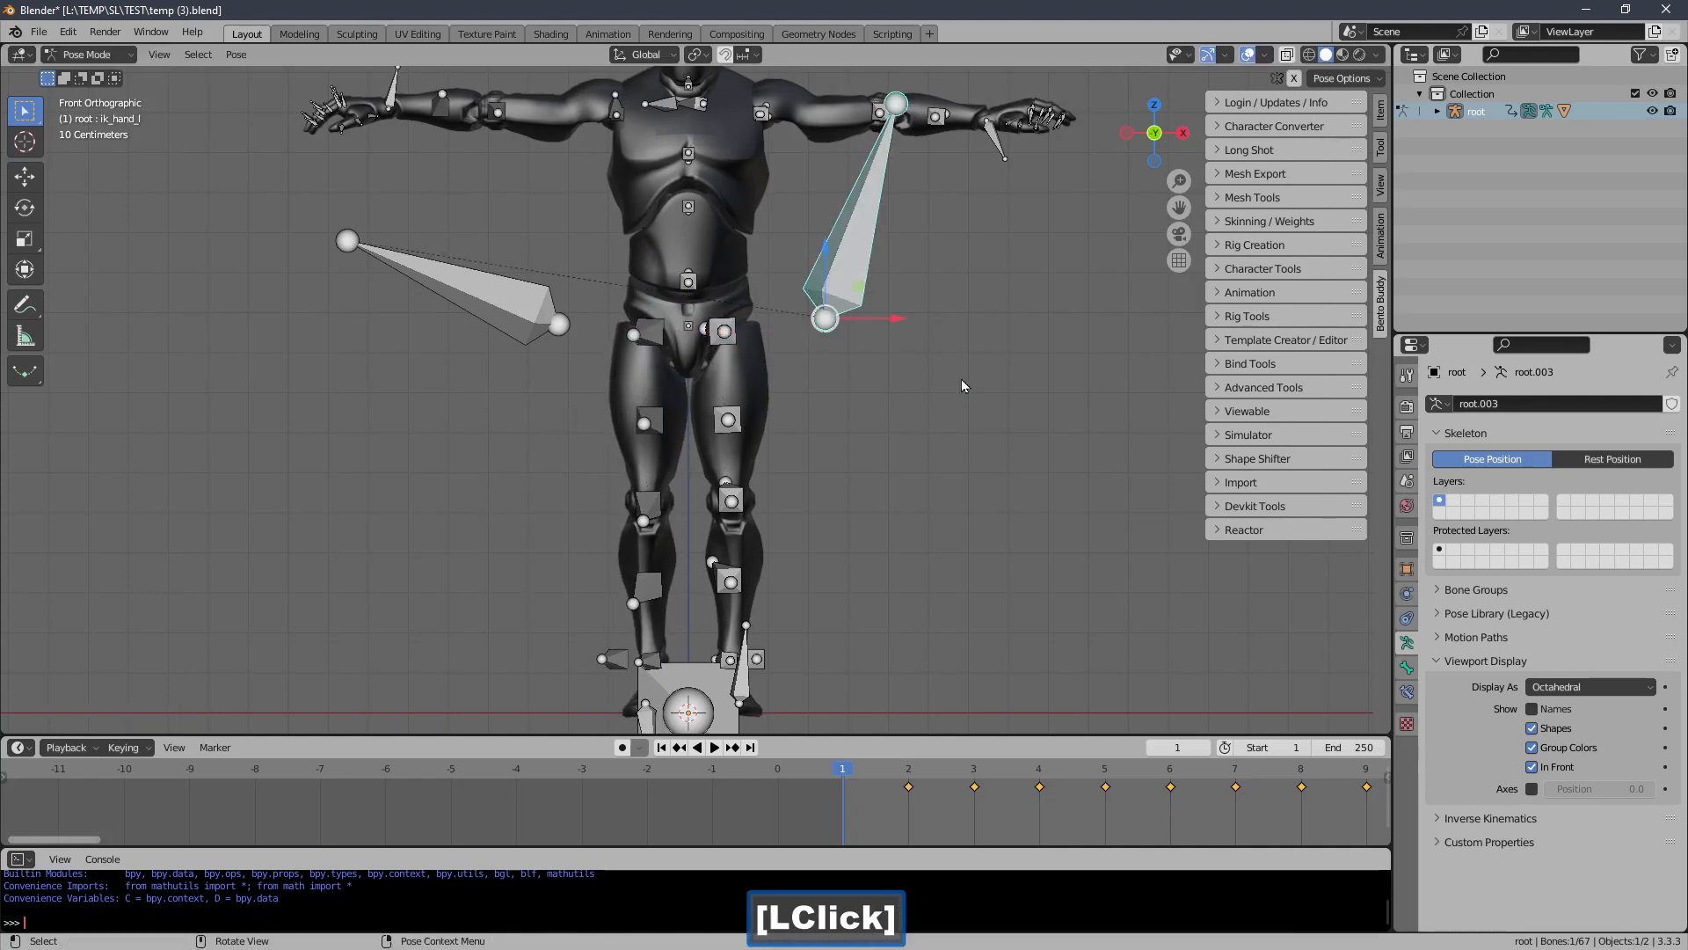
key("alt+r")
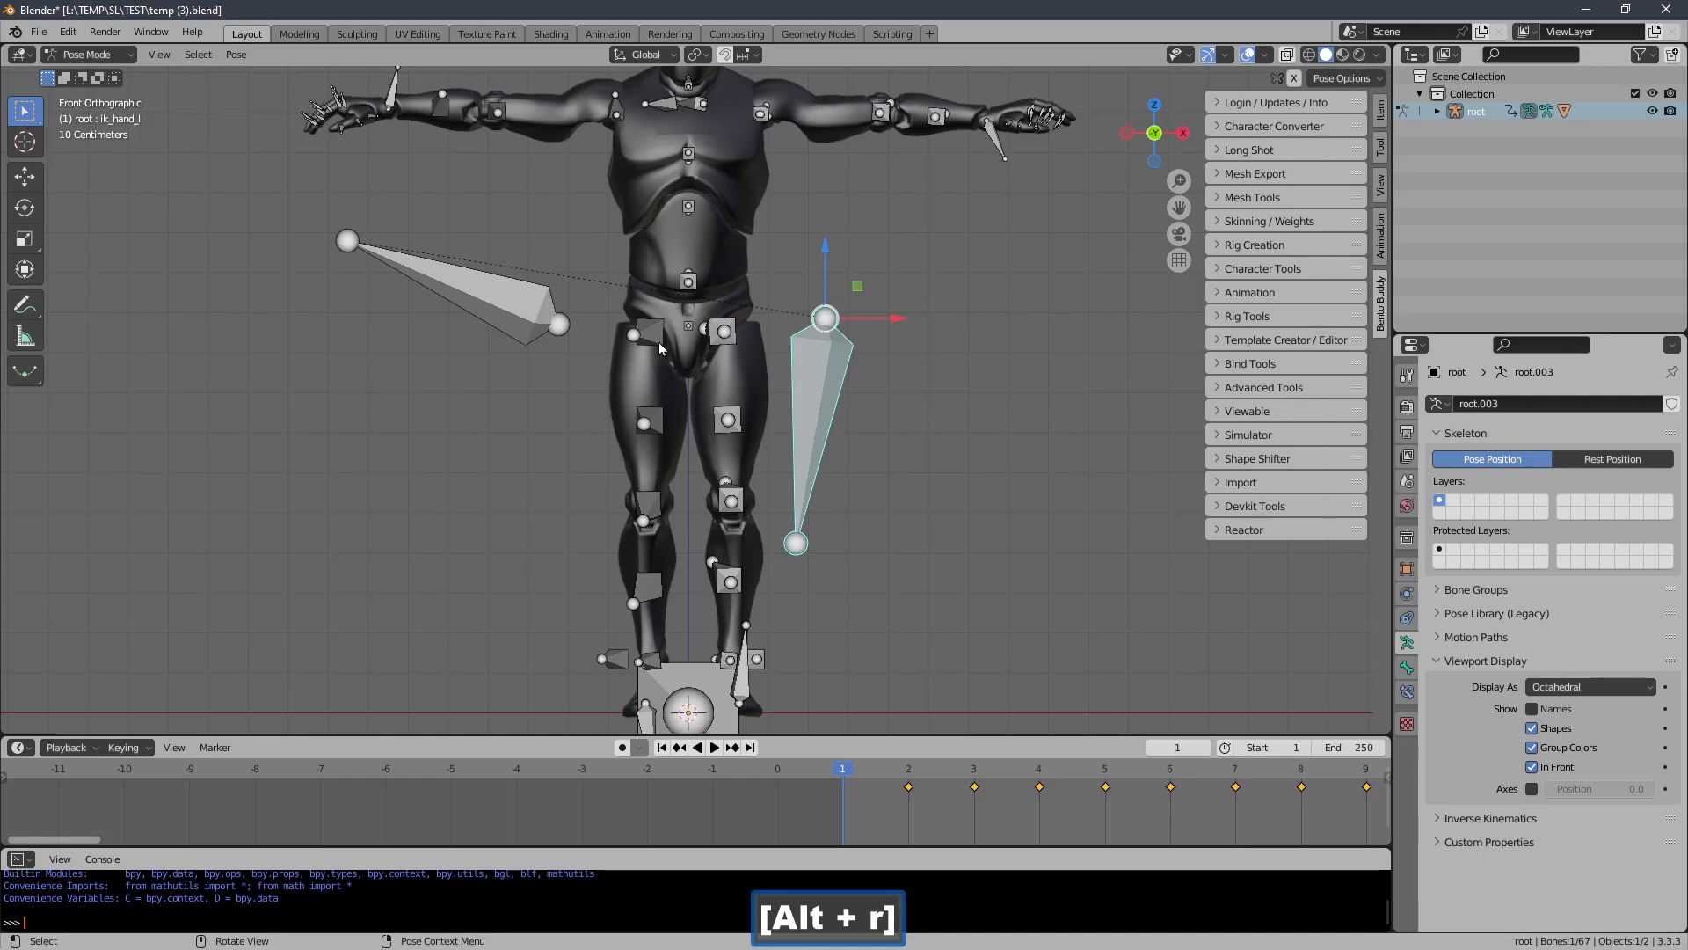
Select all bones of the armature and set the active keying set to Location & Rotation
middle_click_drag(594, 340, 601, 388, "ctrl")
middle_click_drag(604, 376, 613, 444)
key("a")
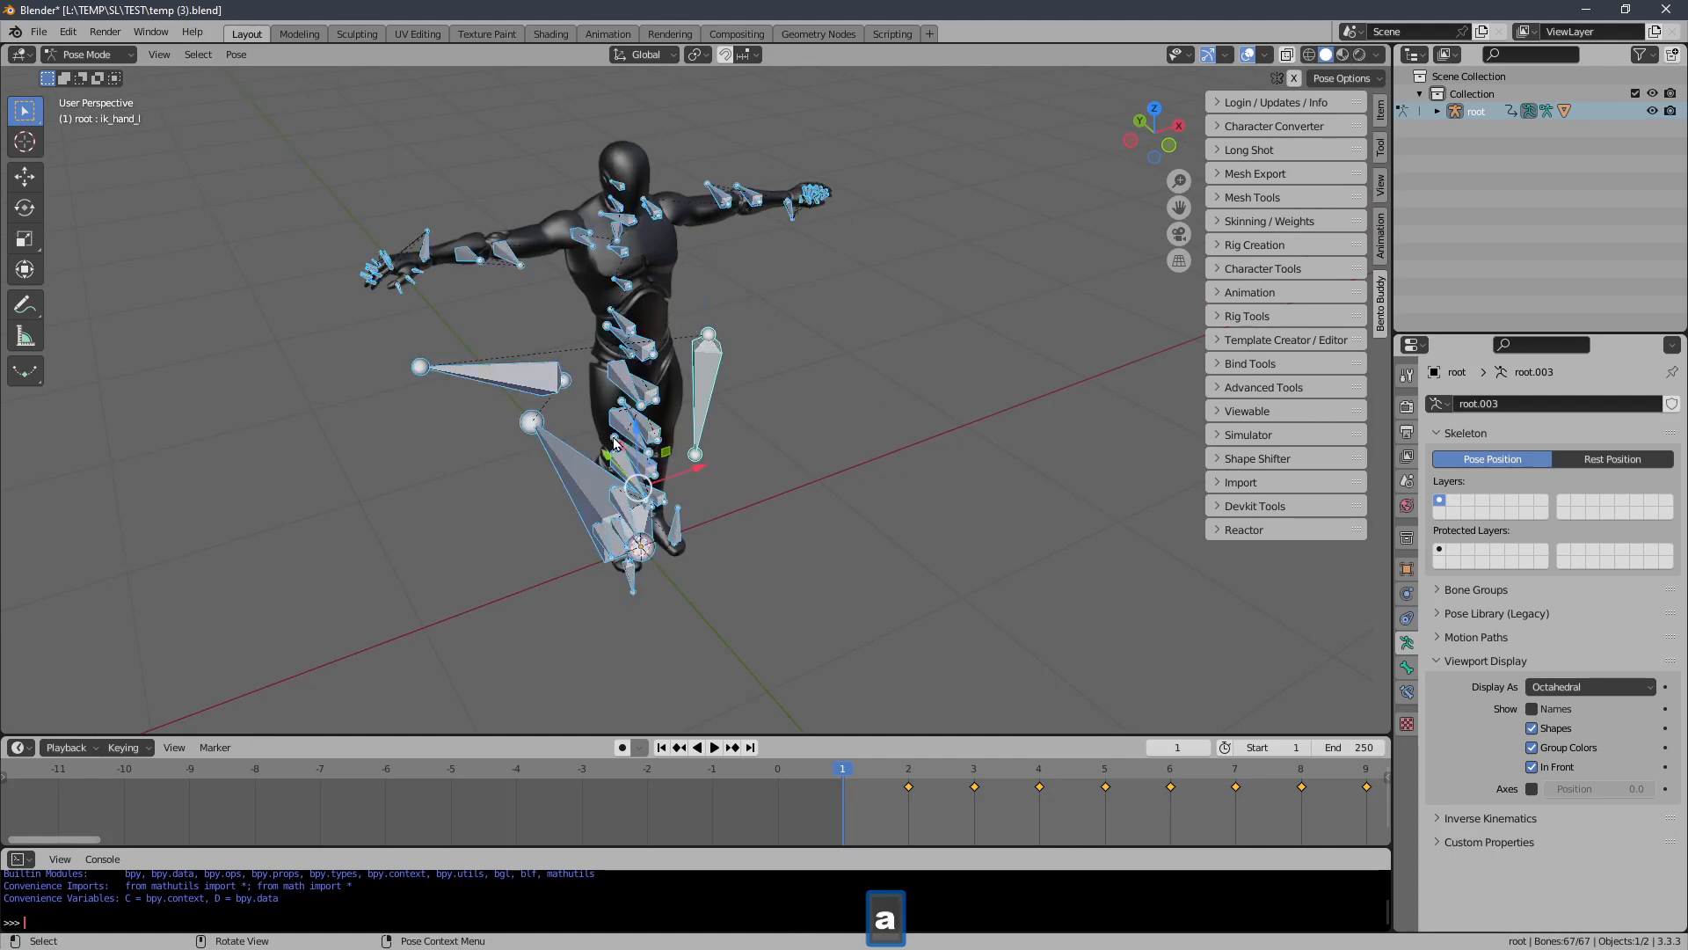
left_click(125, 748)
left_click(142, 651)
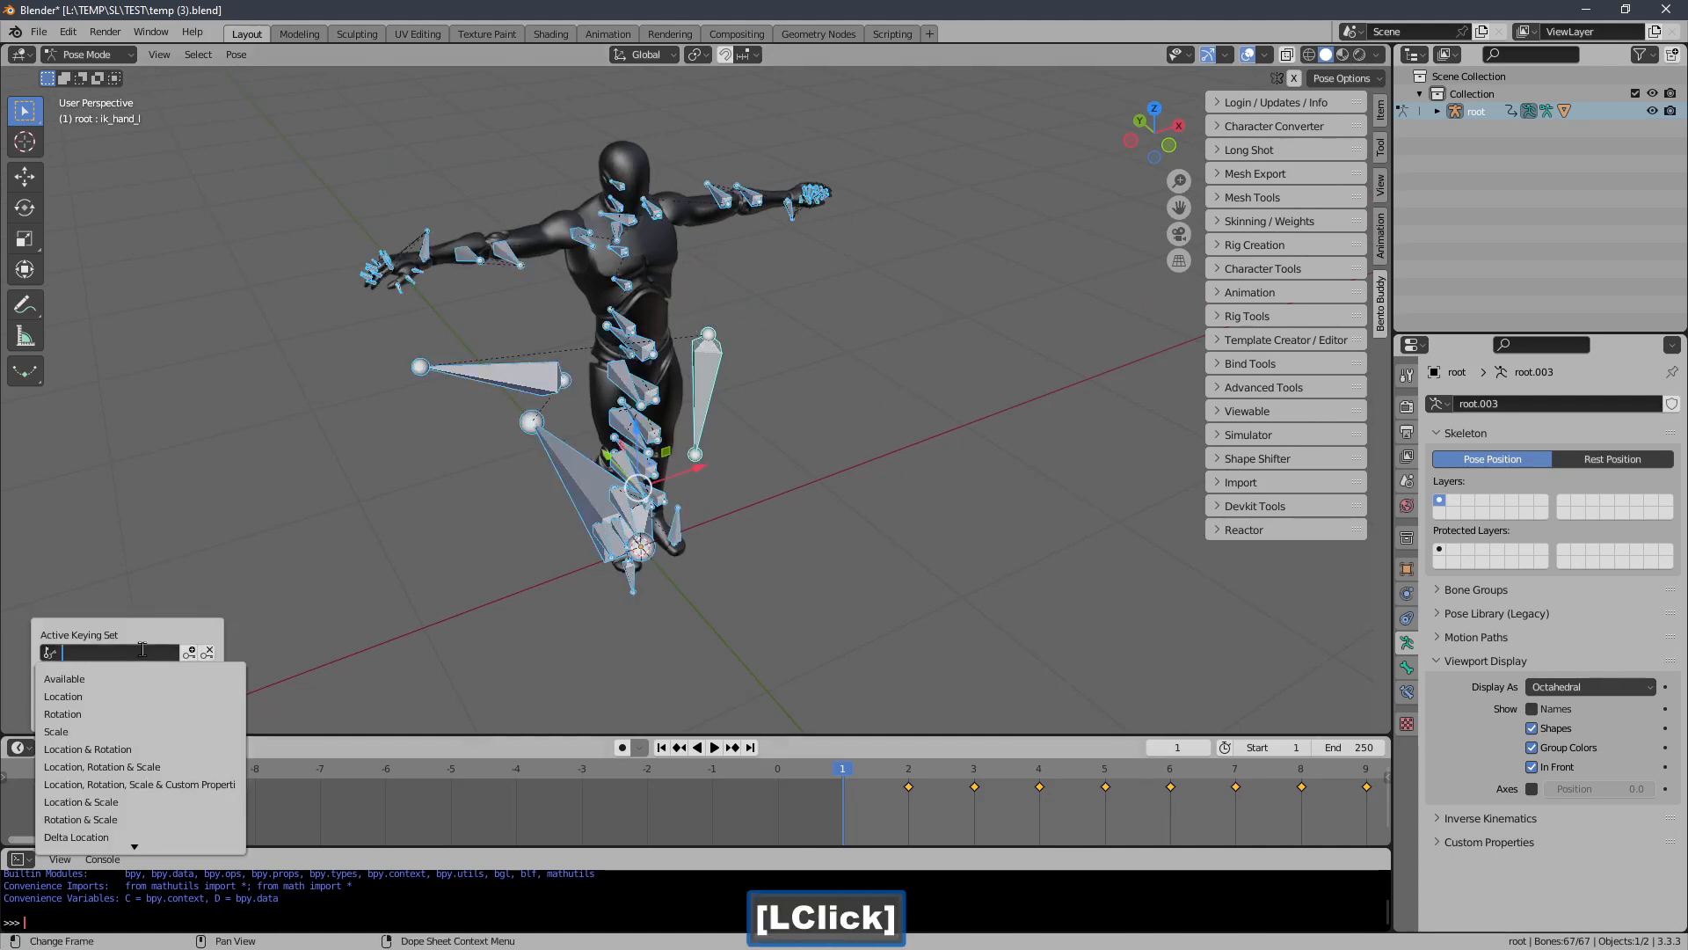
left_click(150, 750)
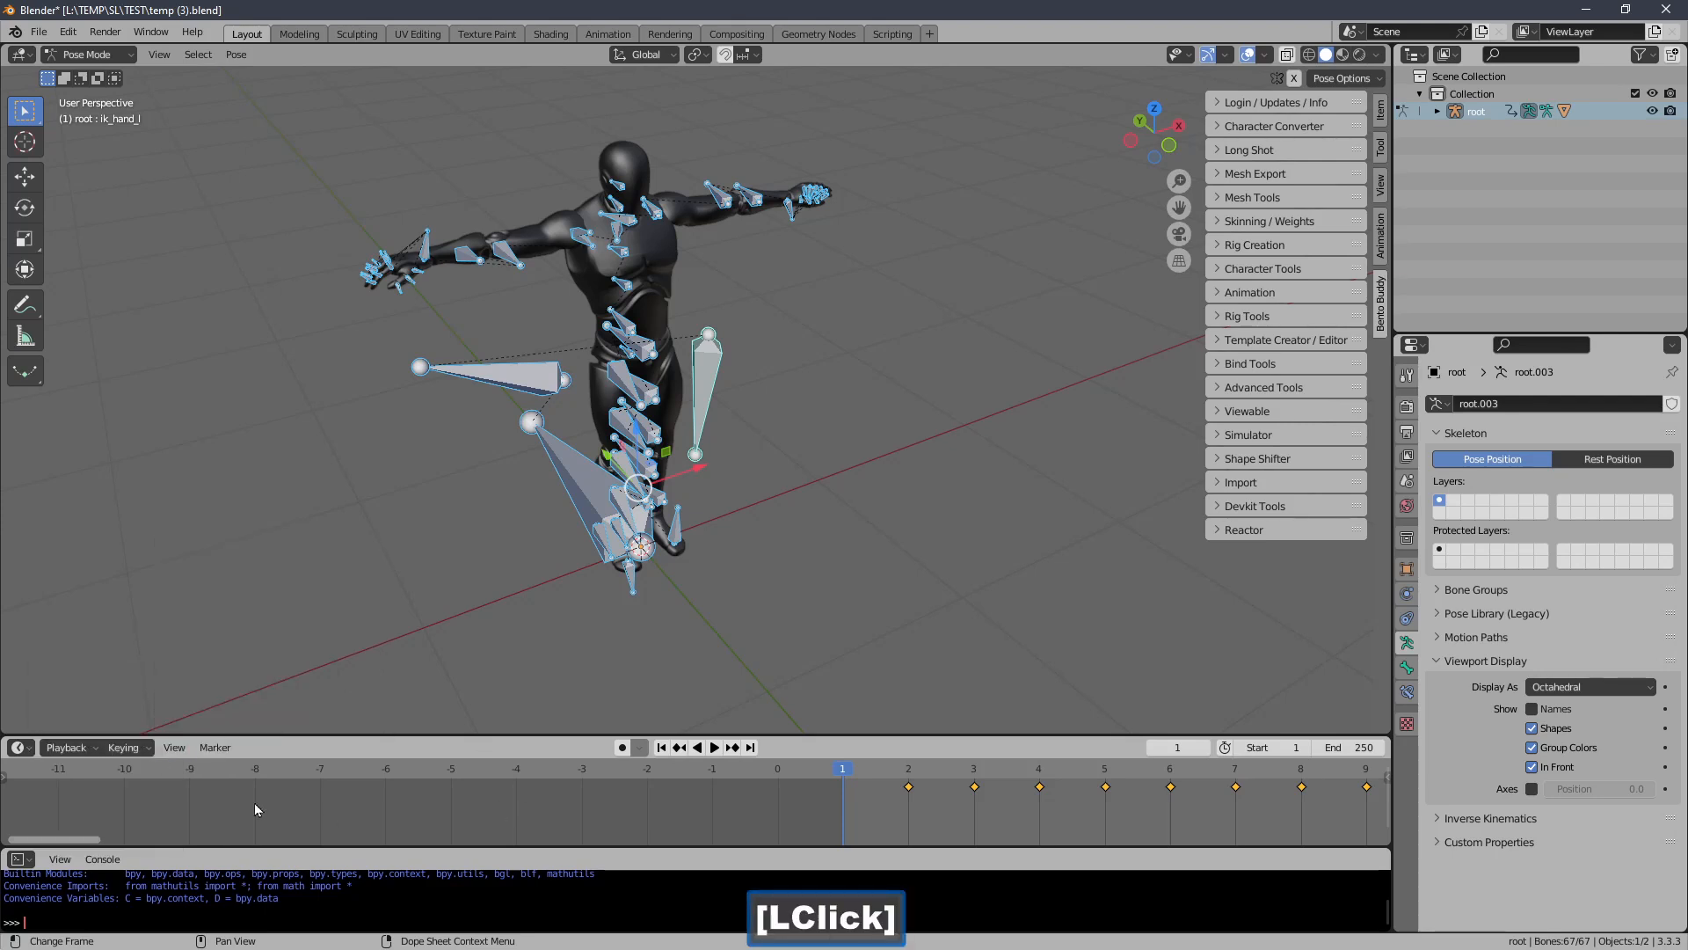
Insert a keyframe for all bones at frame 1 with the active keying set and save the file
left_click(147, 749)
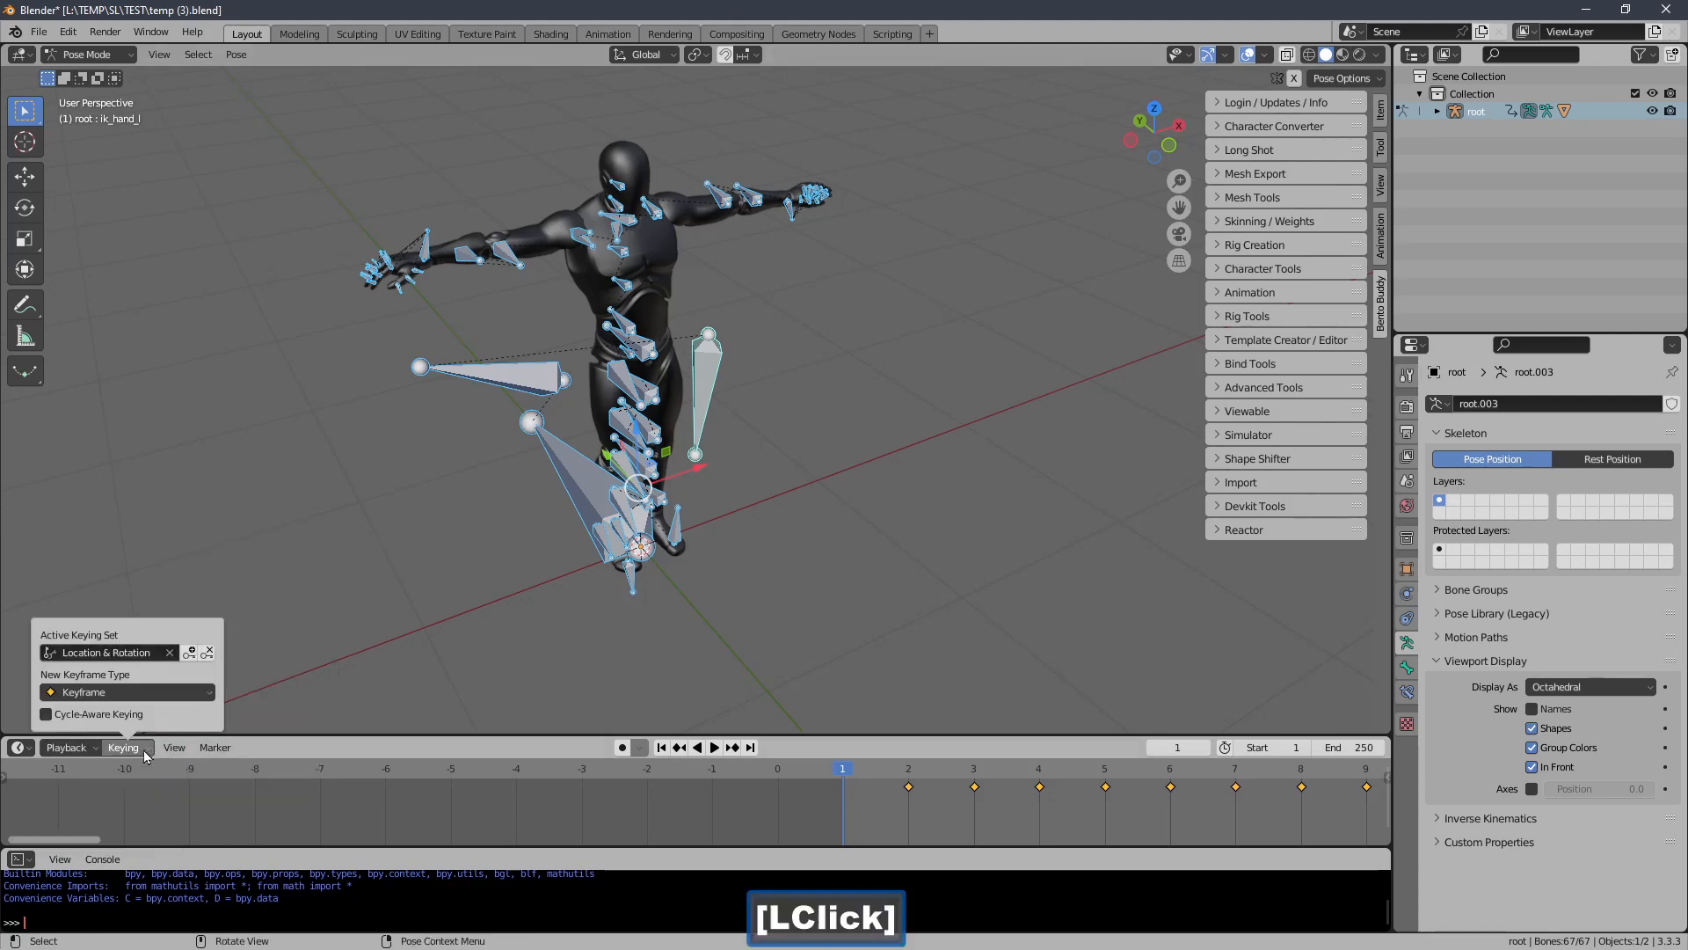
left_click(189, 652)
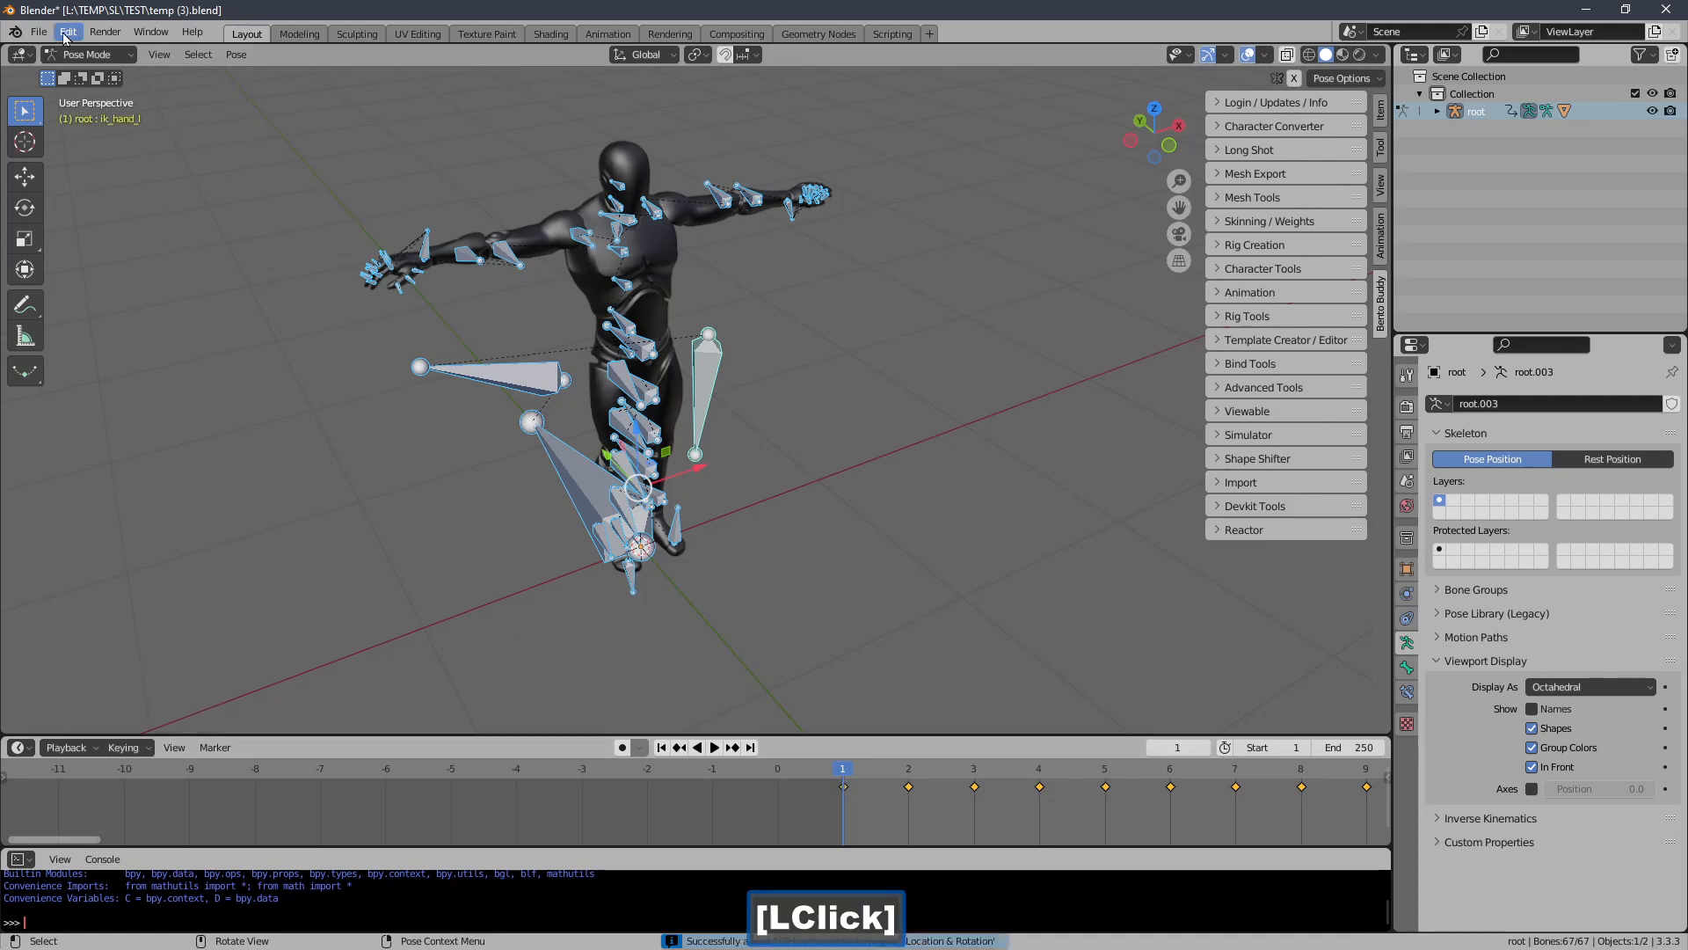
left_click(39, 32)
left_click(90, 151)
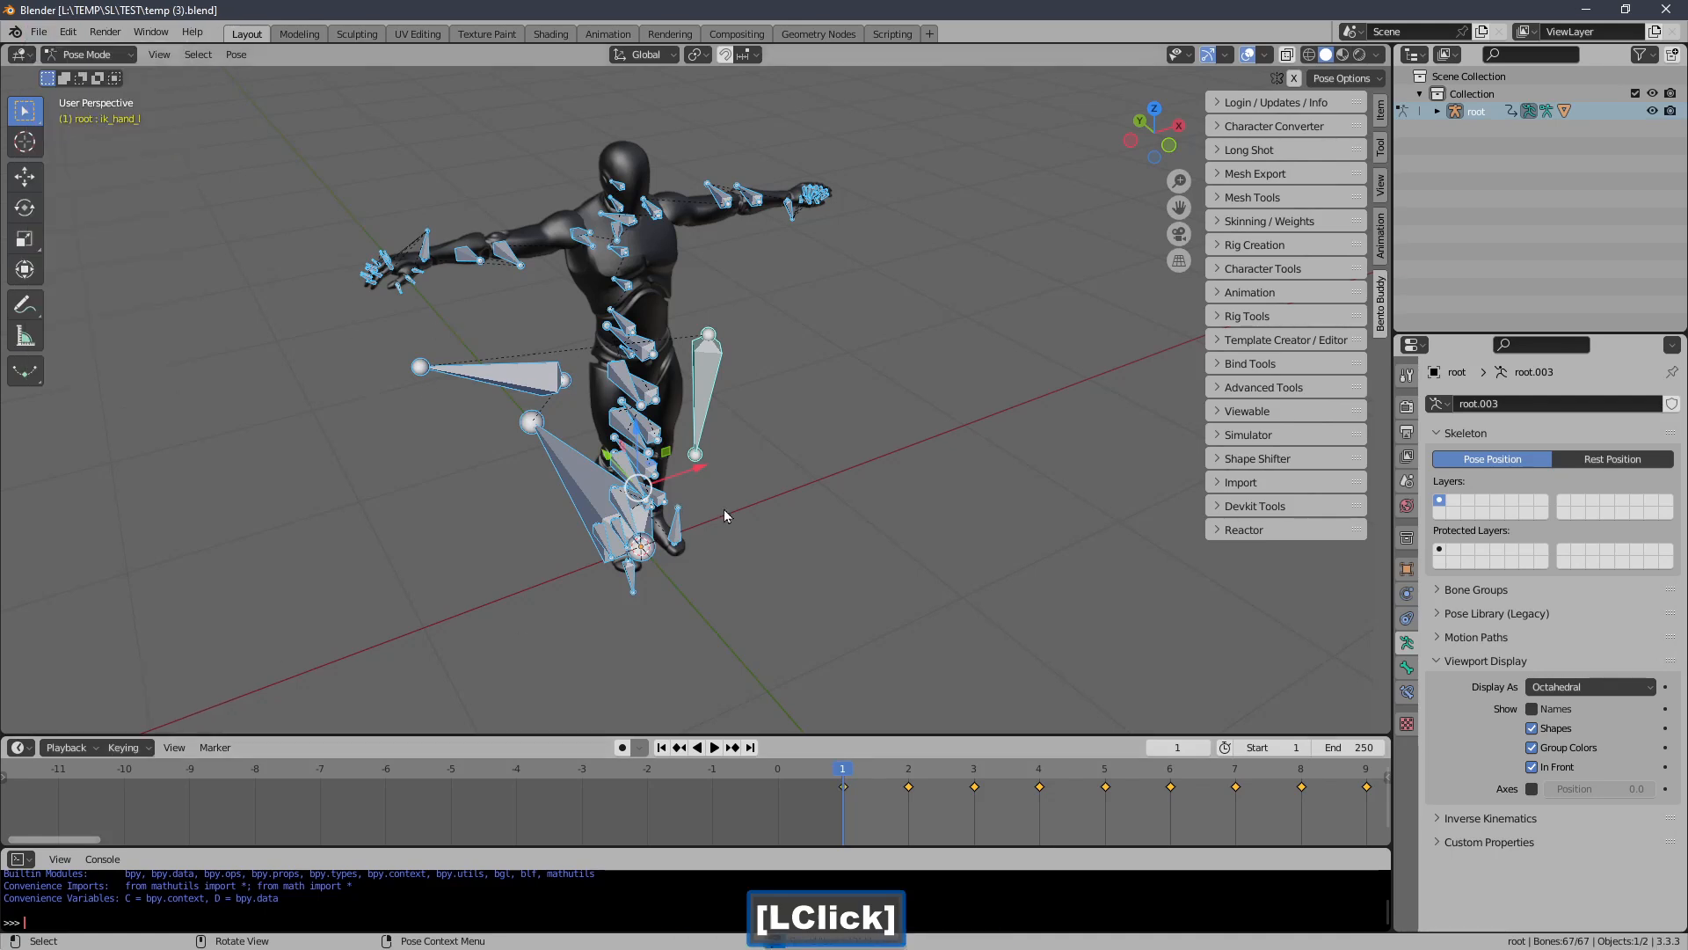
Examine the character's T-pose and bone layout from several angles
middle_click_drag(953, 531, 927, 573, "shift")
middle_click_drag(844, 499, 858, 524, "ctrl")
middle_click_drag(897, 510, 958, 506)
middle_click_drag(967, 501, 1055, 519, "shift")
middle_click_drag(994, 532, 931, 430, "ctrl")
middle_click_drag(867, 483, 503, 362, "ctrl")
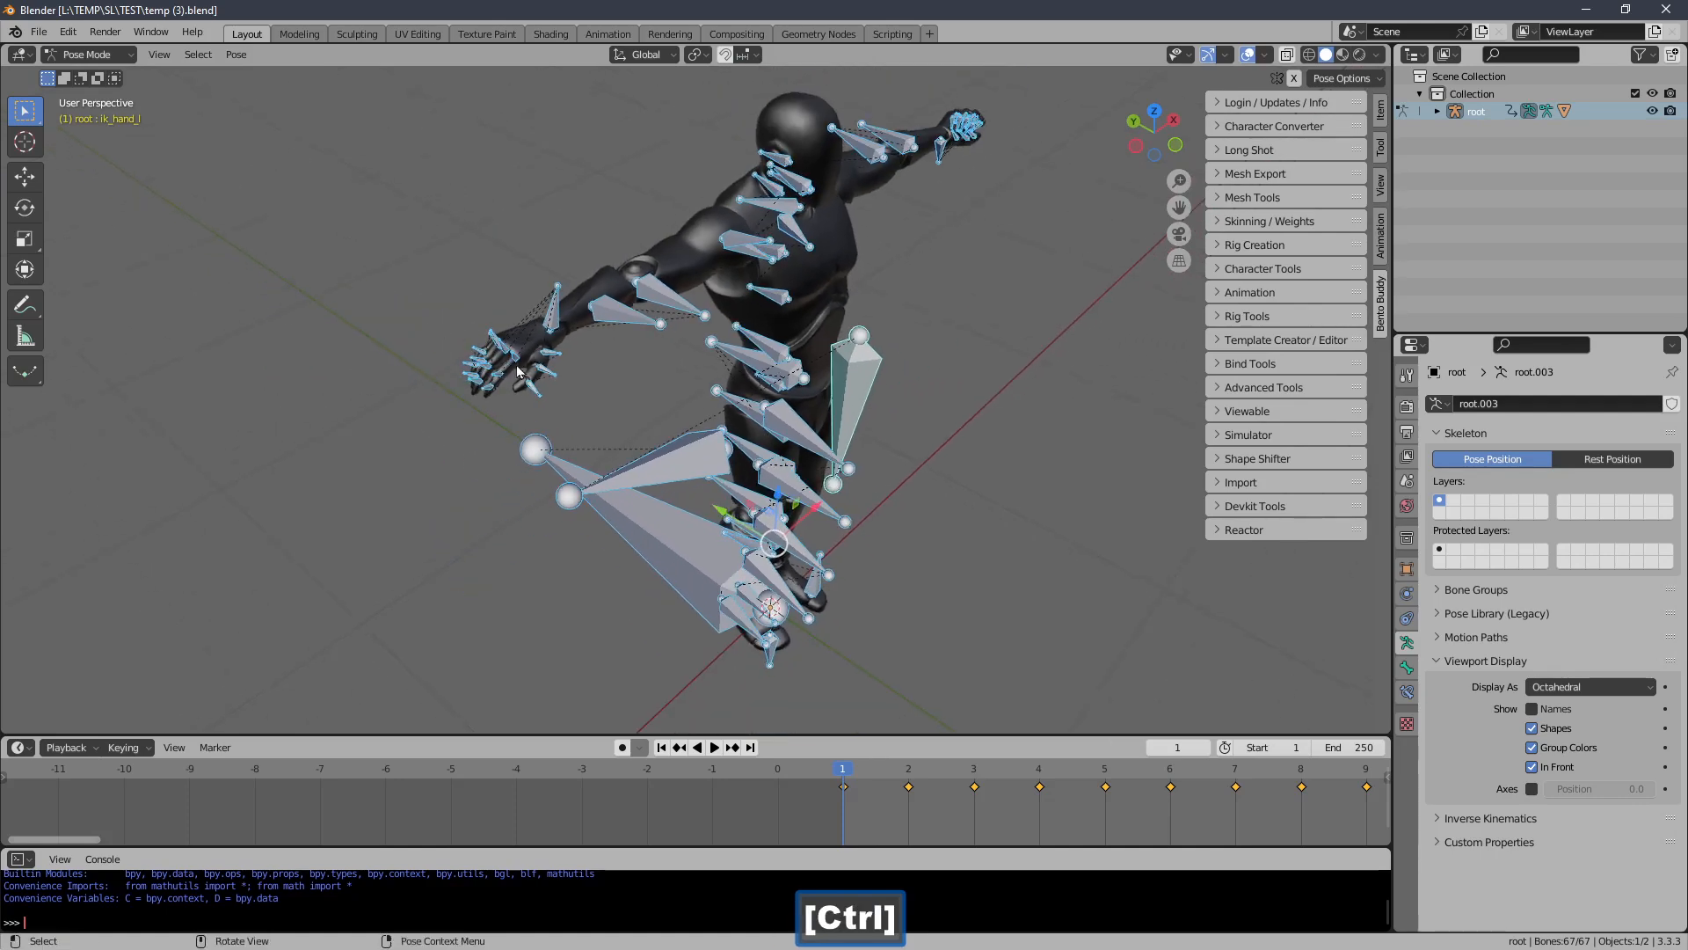
middle_click_drag(598, 334, 744, 291)
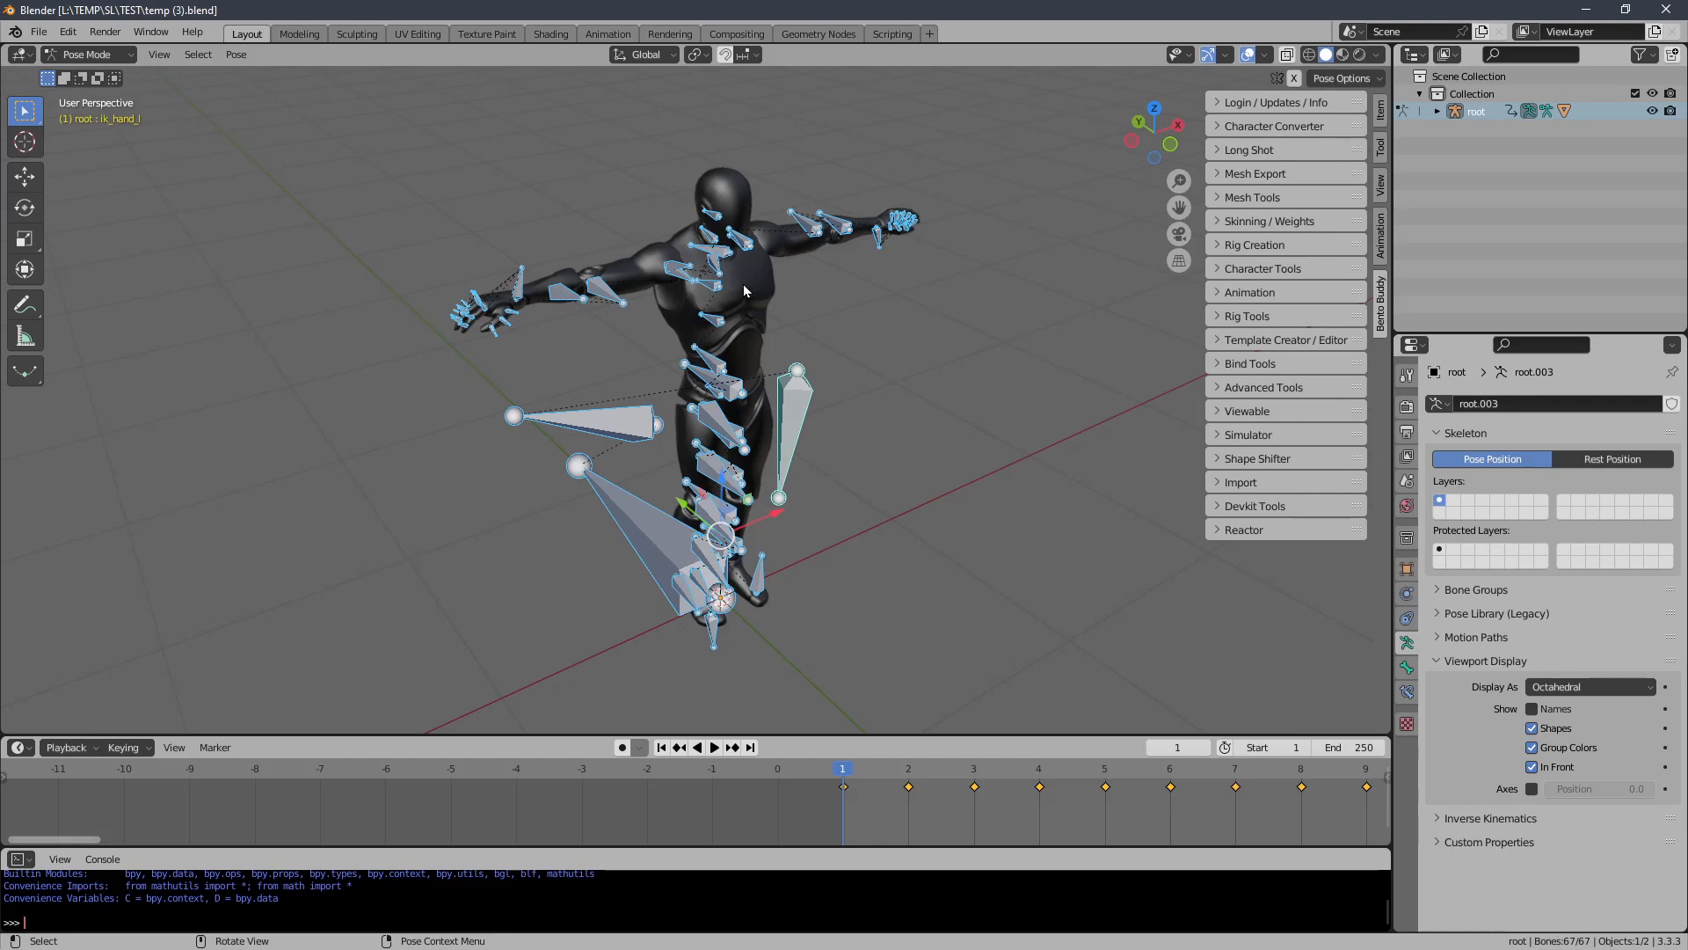
middle_click_drag(833, 376, 798, 380)
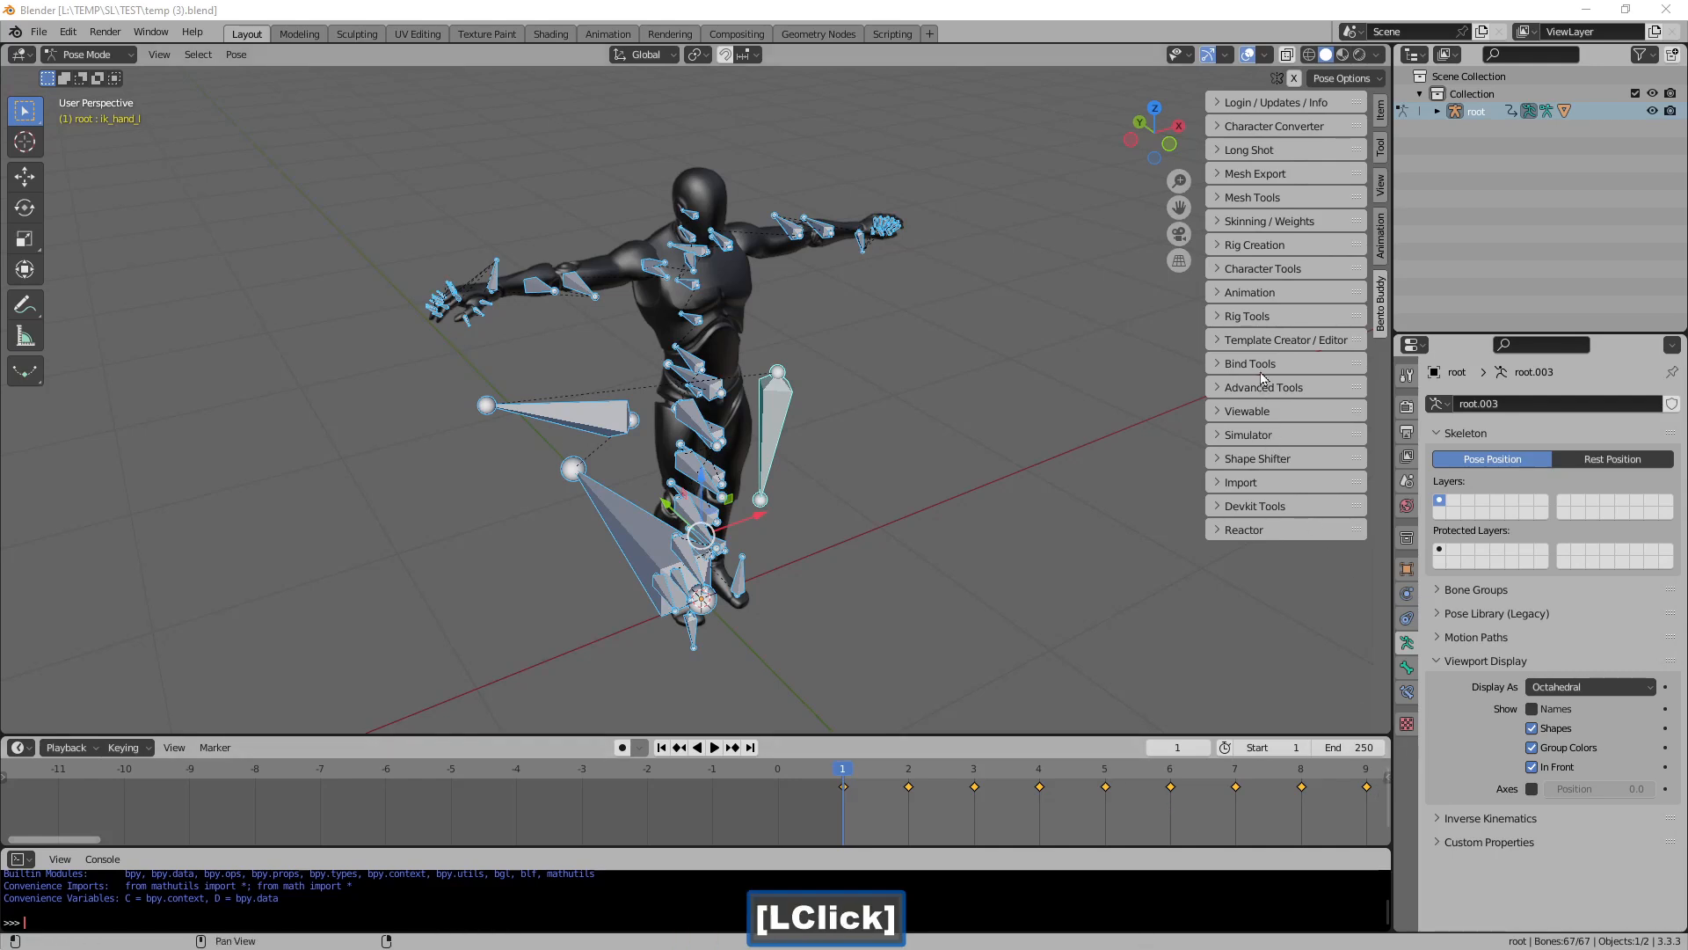
Expand Bento Buddy's Visual Snap Mapper with enough width to read its option names, and turn on Action!
left_click(1262, 343)
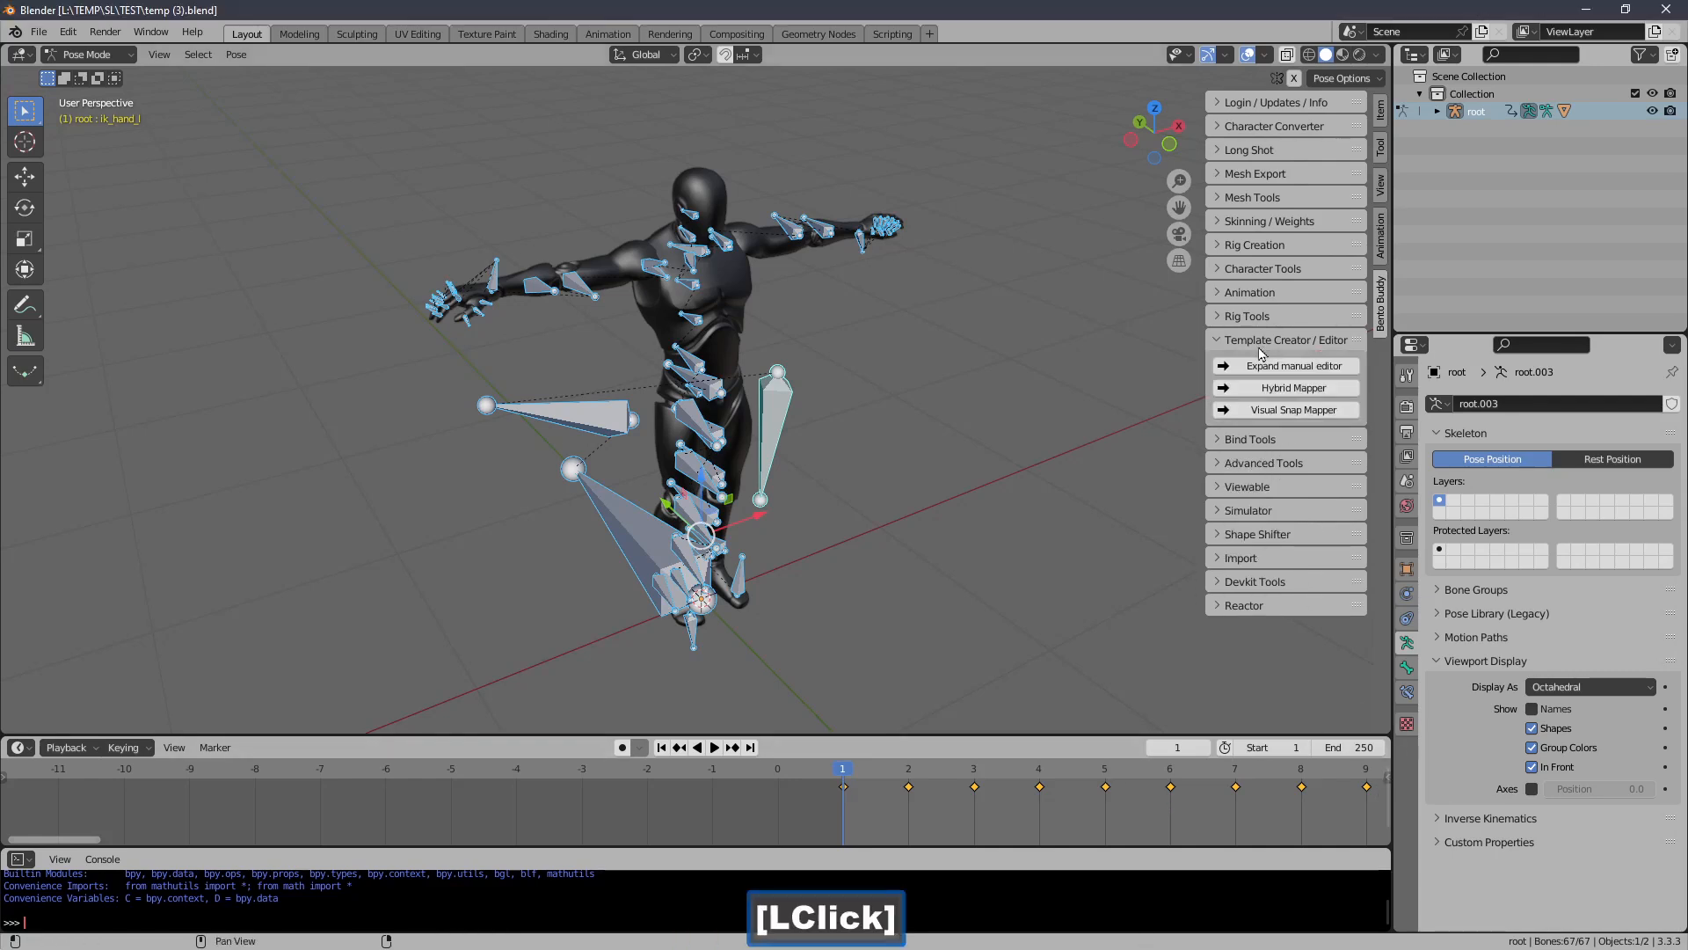
left_click(1233, 413)
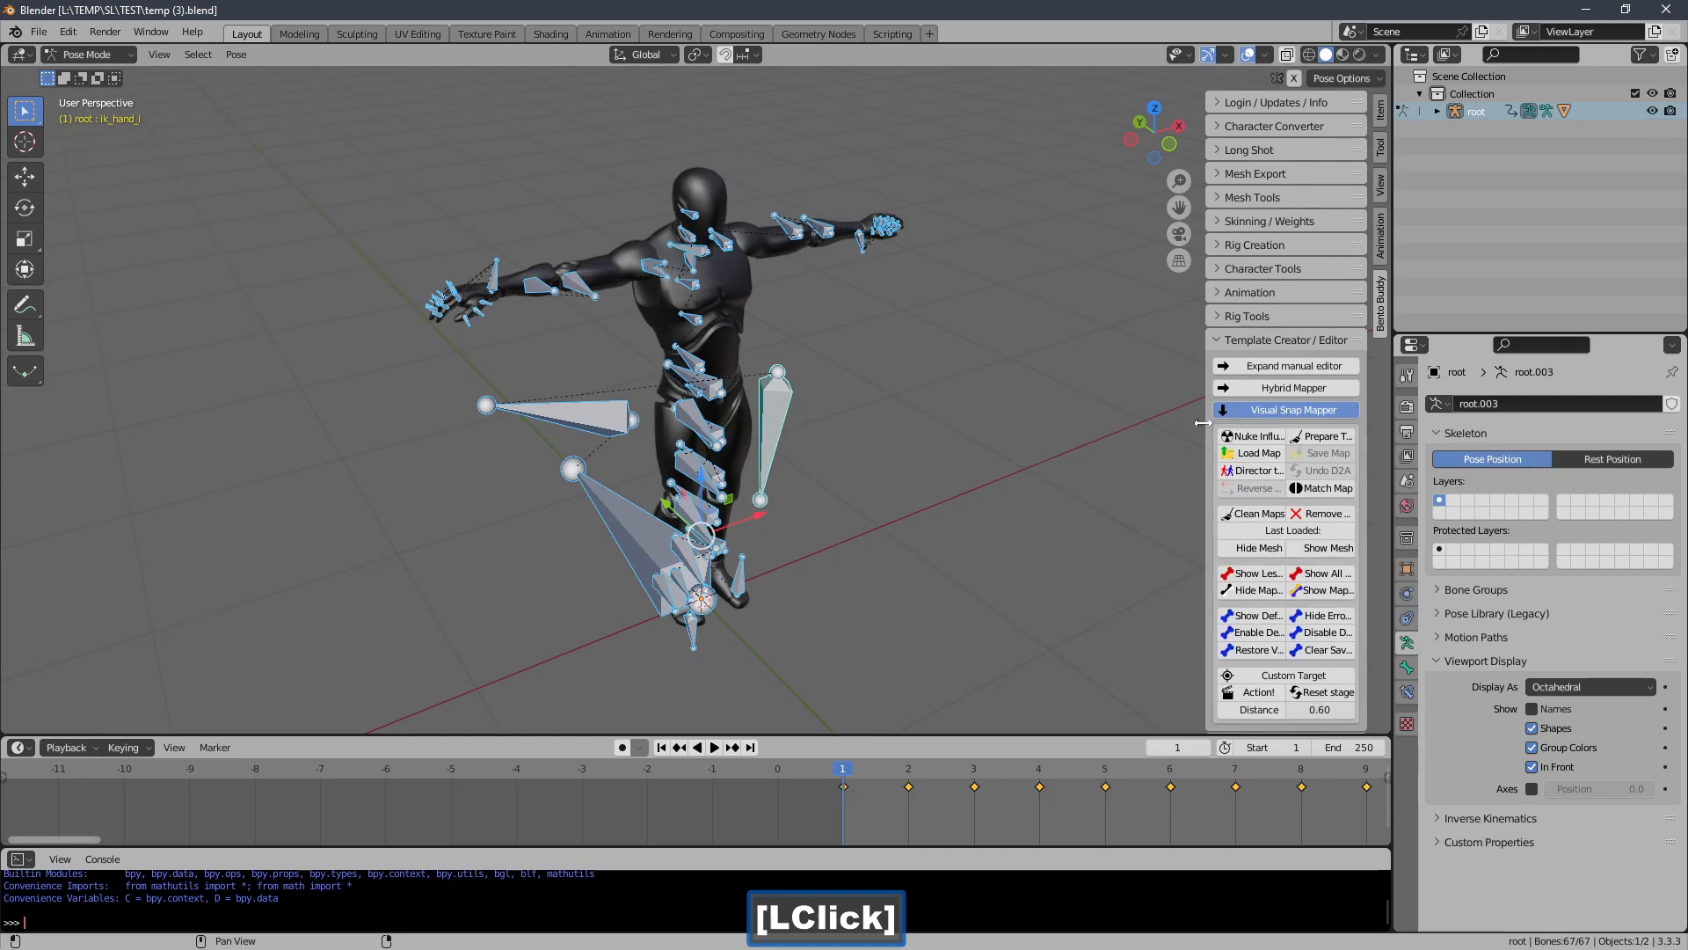
left_click_drag(1203, 423, 1114, 423)
left_click_drag(1390, 459, 1478, 458)
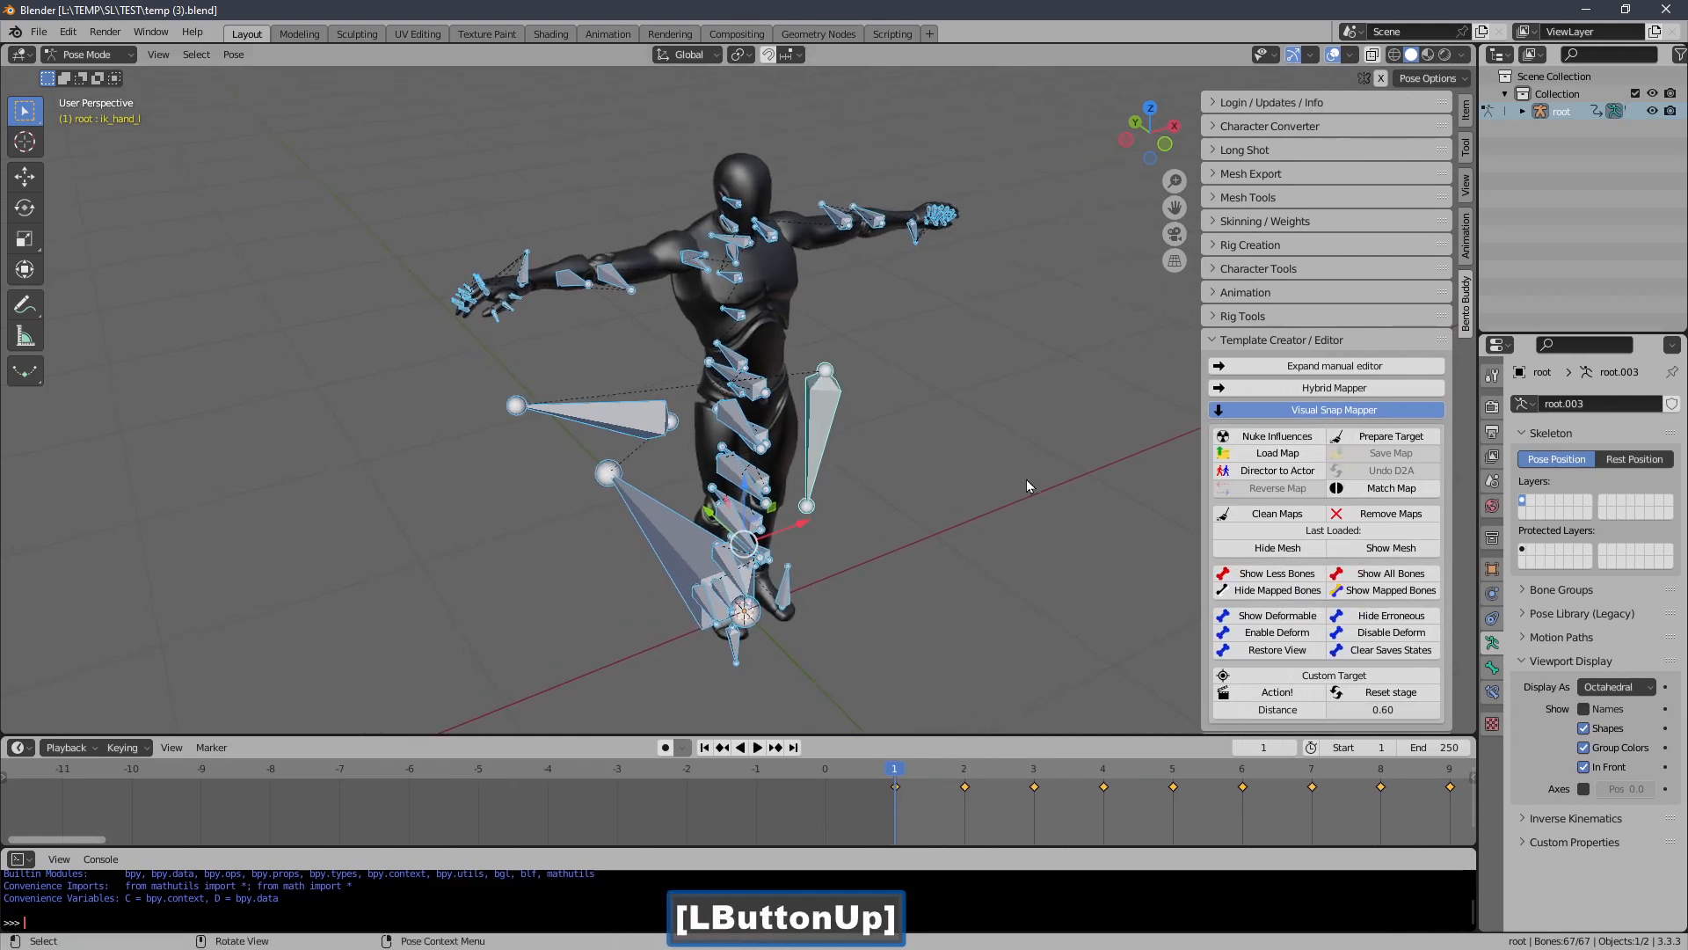
left_click(1266, 695)
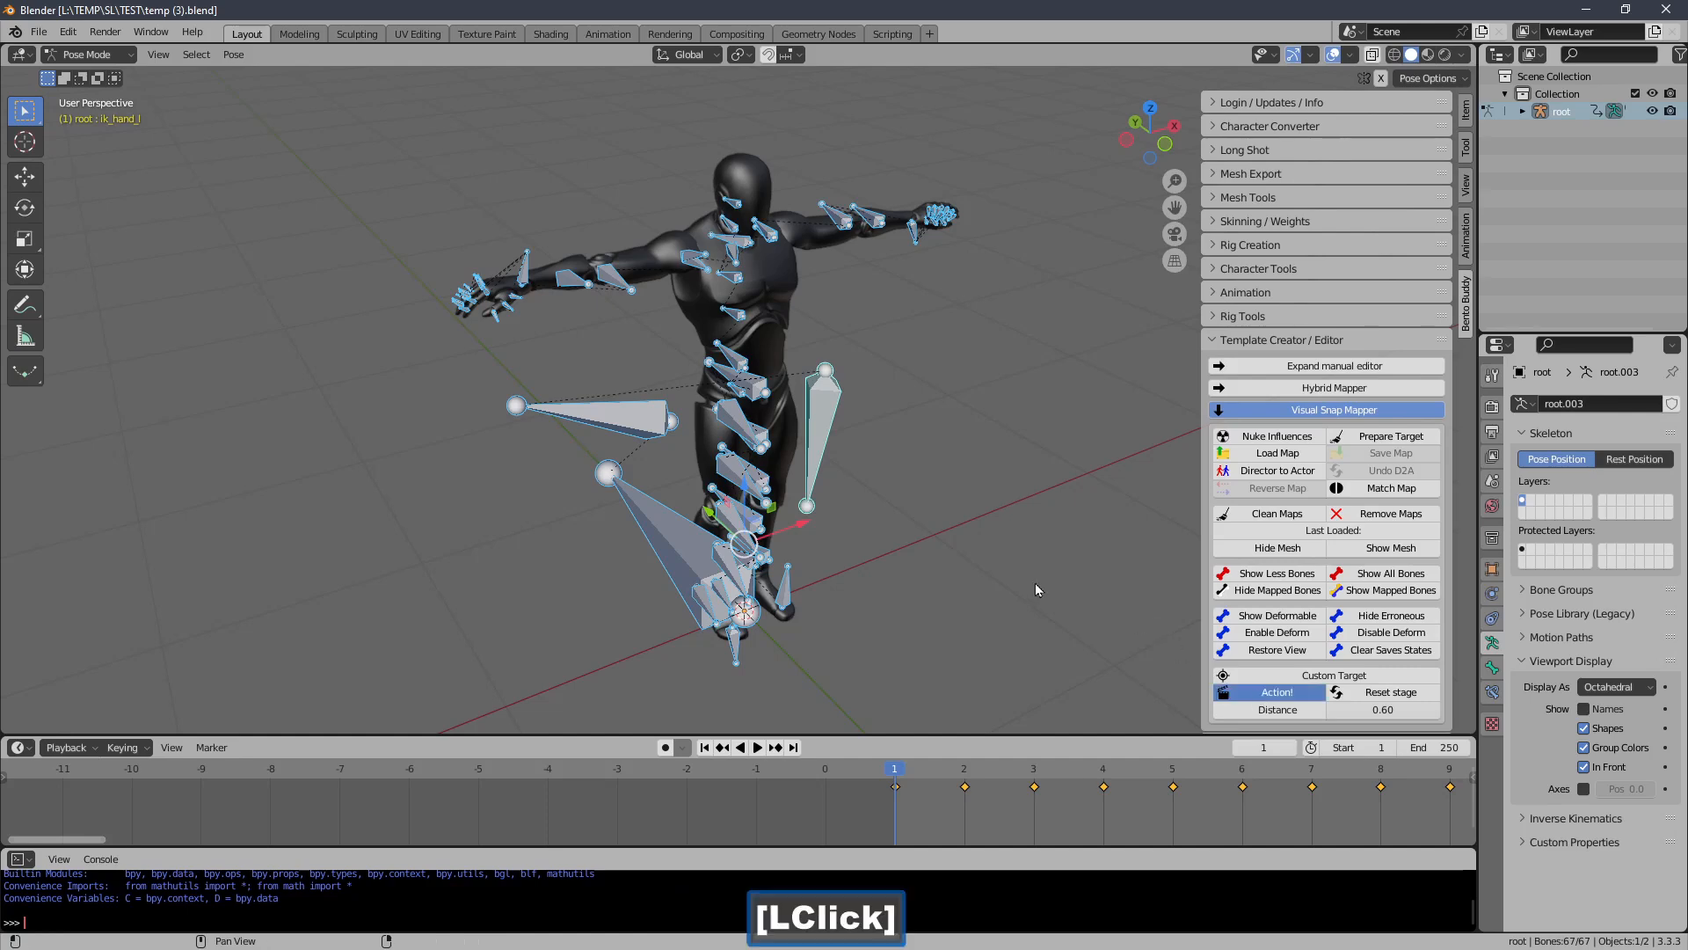
Inspect the staged BentoBuddy skeleton beside the character and reset the Visual Snap Mapper stage
middle_click_drag(963, 519, 698, 324)
middle_click_drag(832, 330, 820, 383, "ctrl")
middle_click_drag(997, 479, 991, 476, "shift")
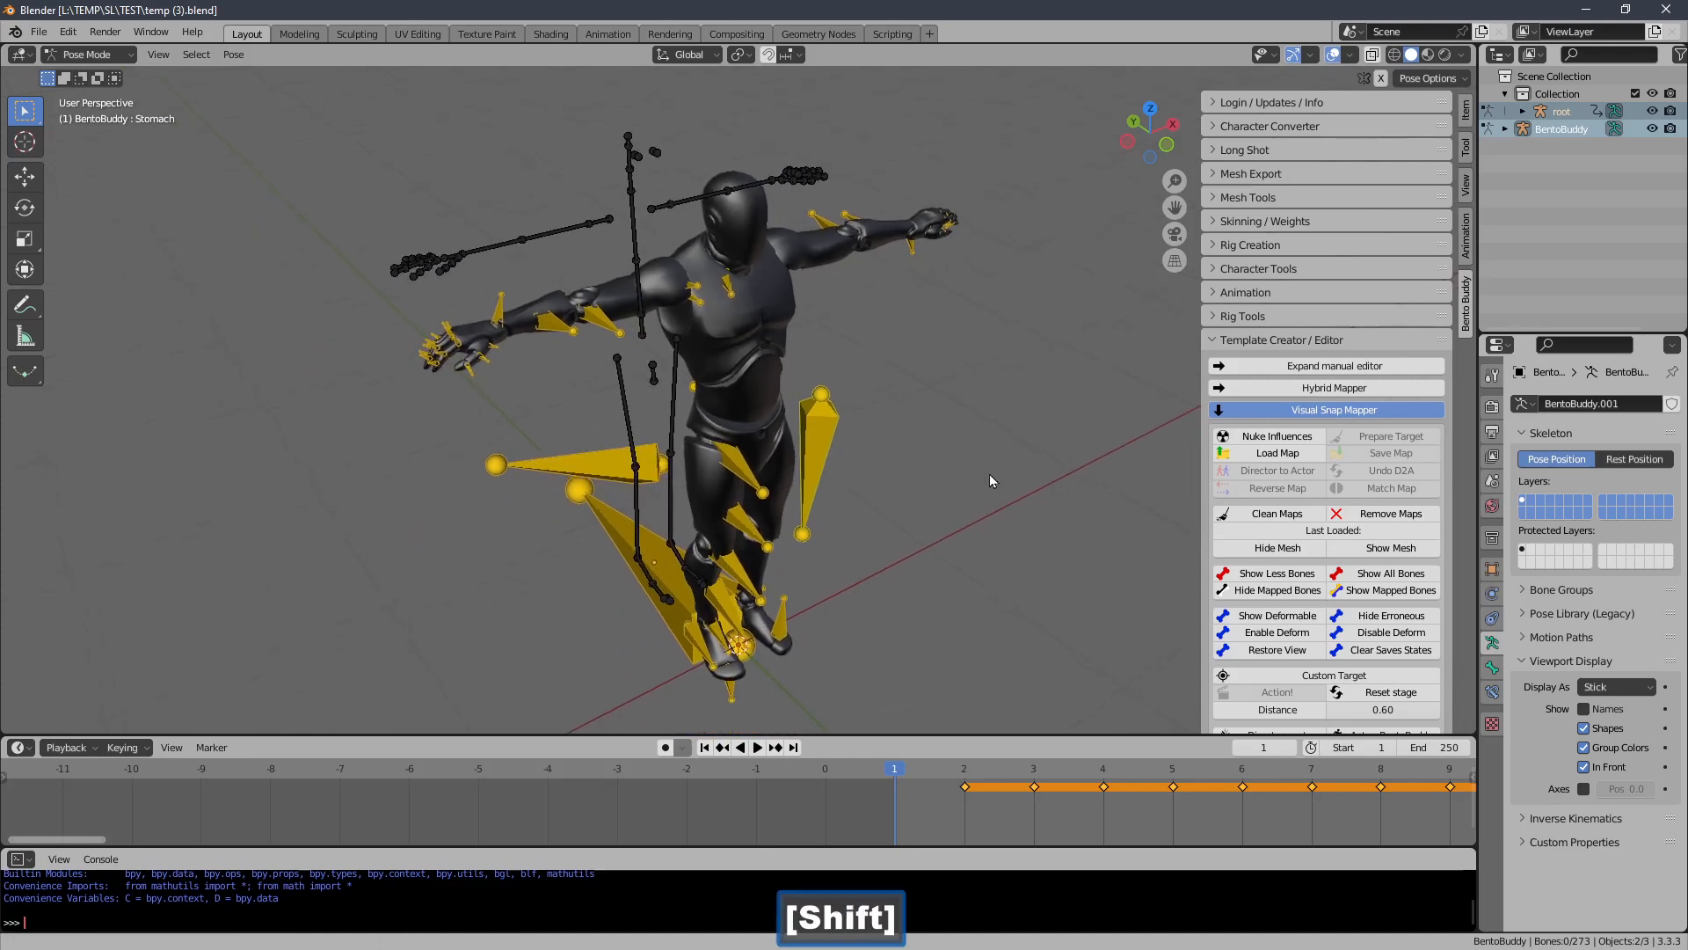
left_click(1359, 695)
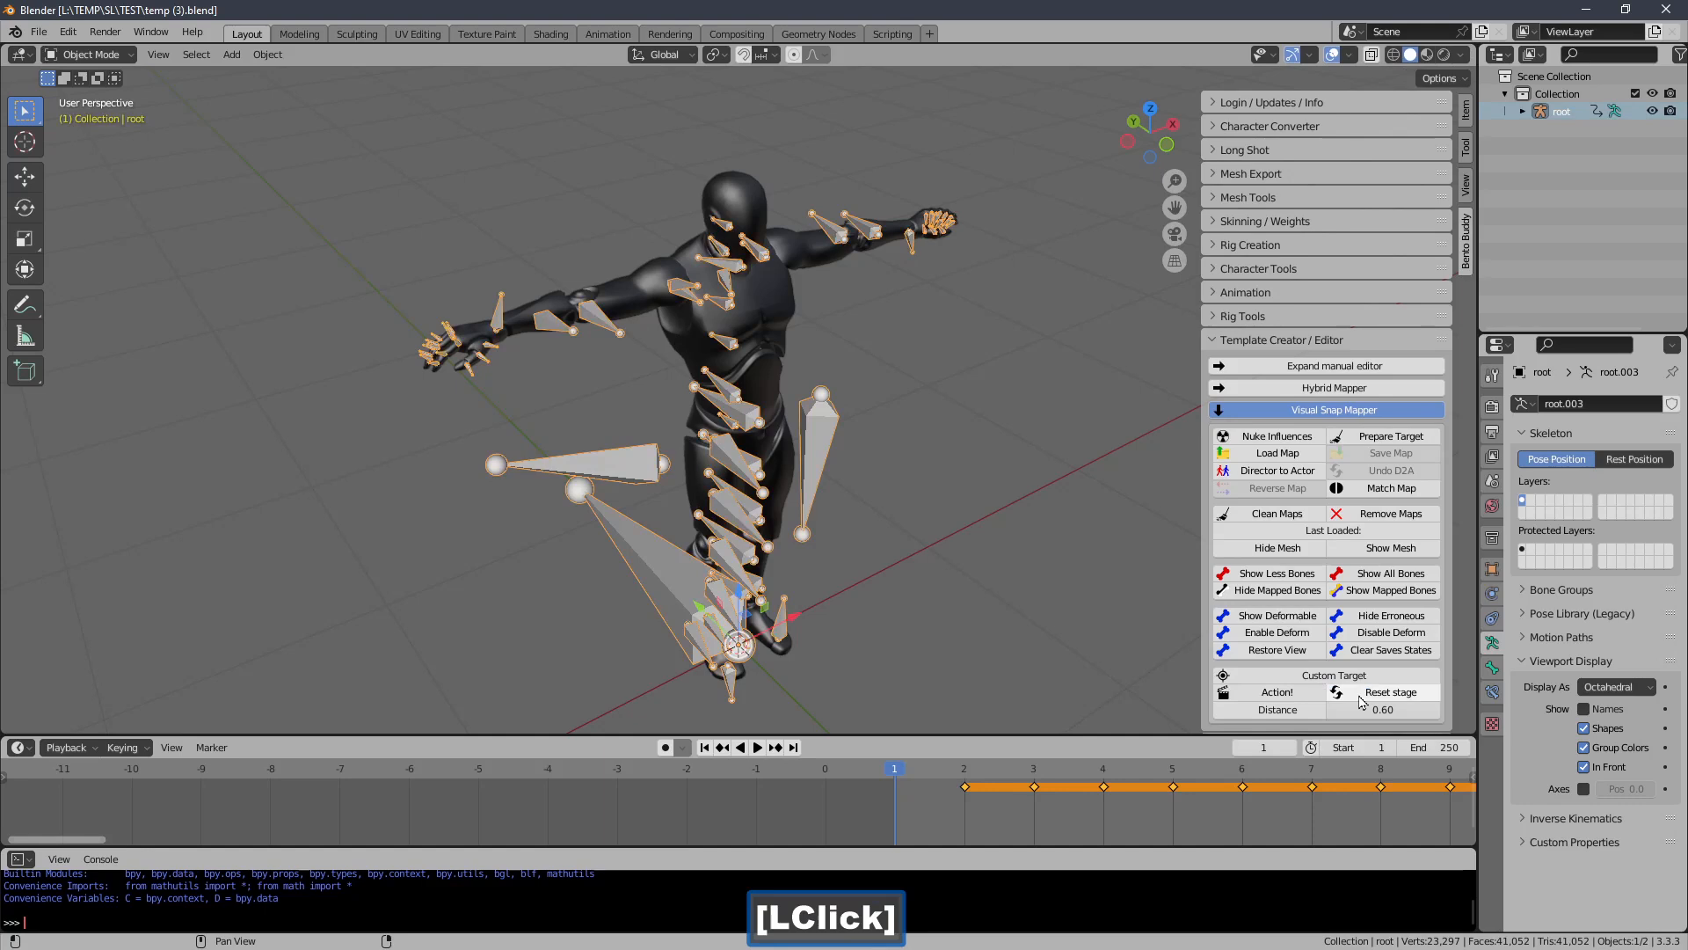
Save the file and apply Move tail to head to the root armature with Bento Buddy's Rig Tools
left_click(1245, 316)
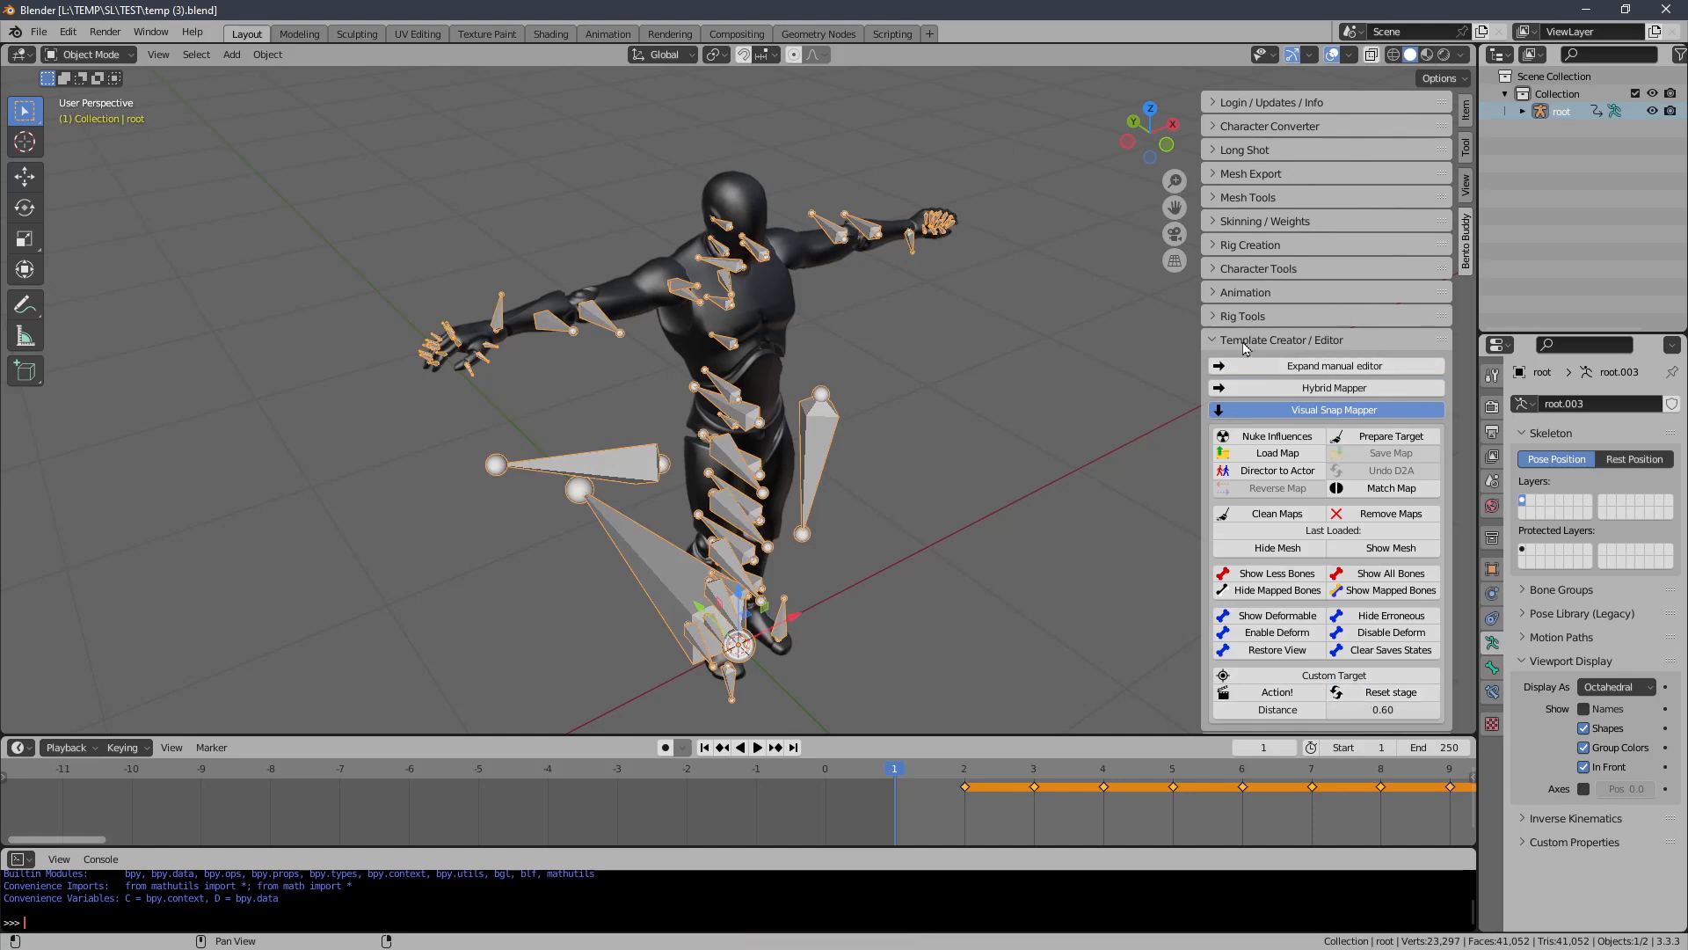
middle_click_drag(997, 325, 946, 318, "shift")
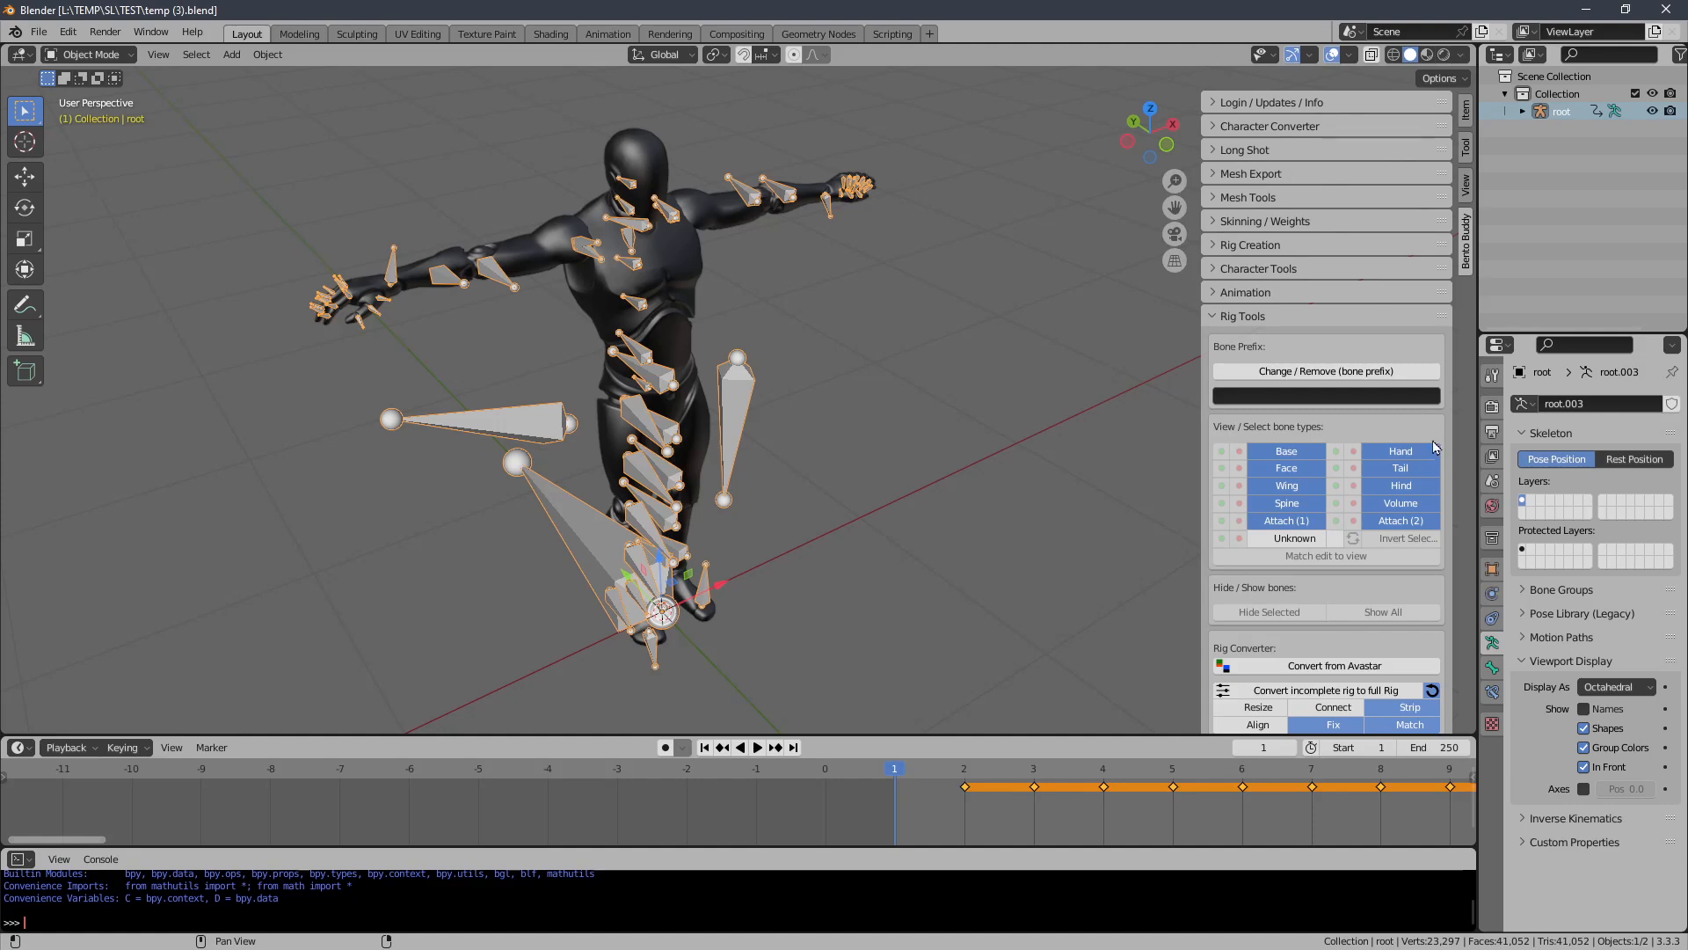
left_click_drag(1455, 365, 1452, 493)
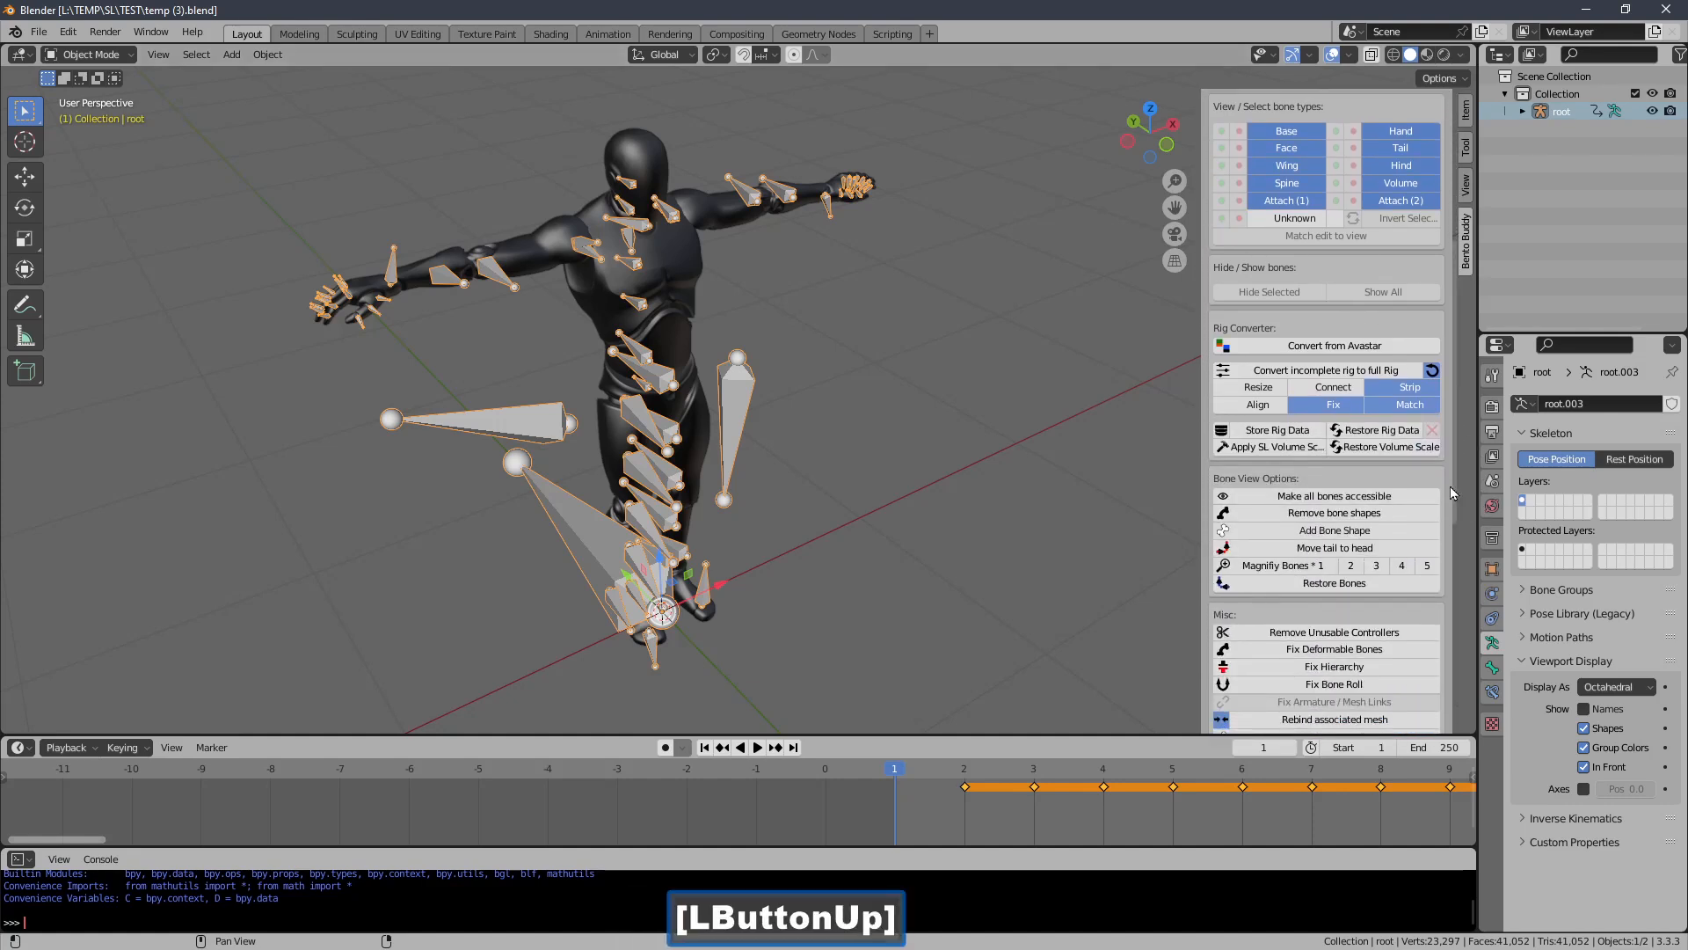
left_click(39, 34)
left_click(87, 152)
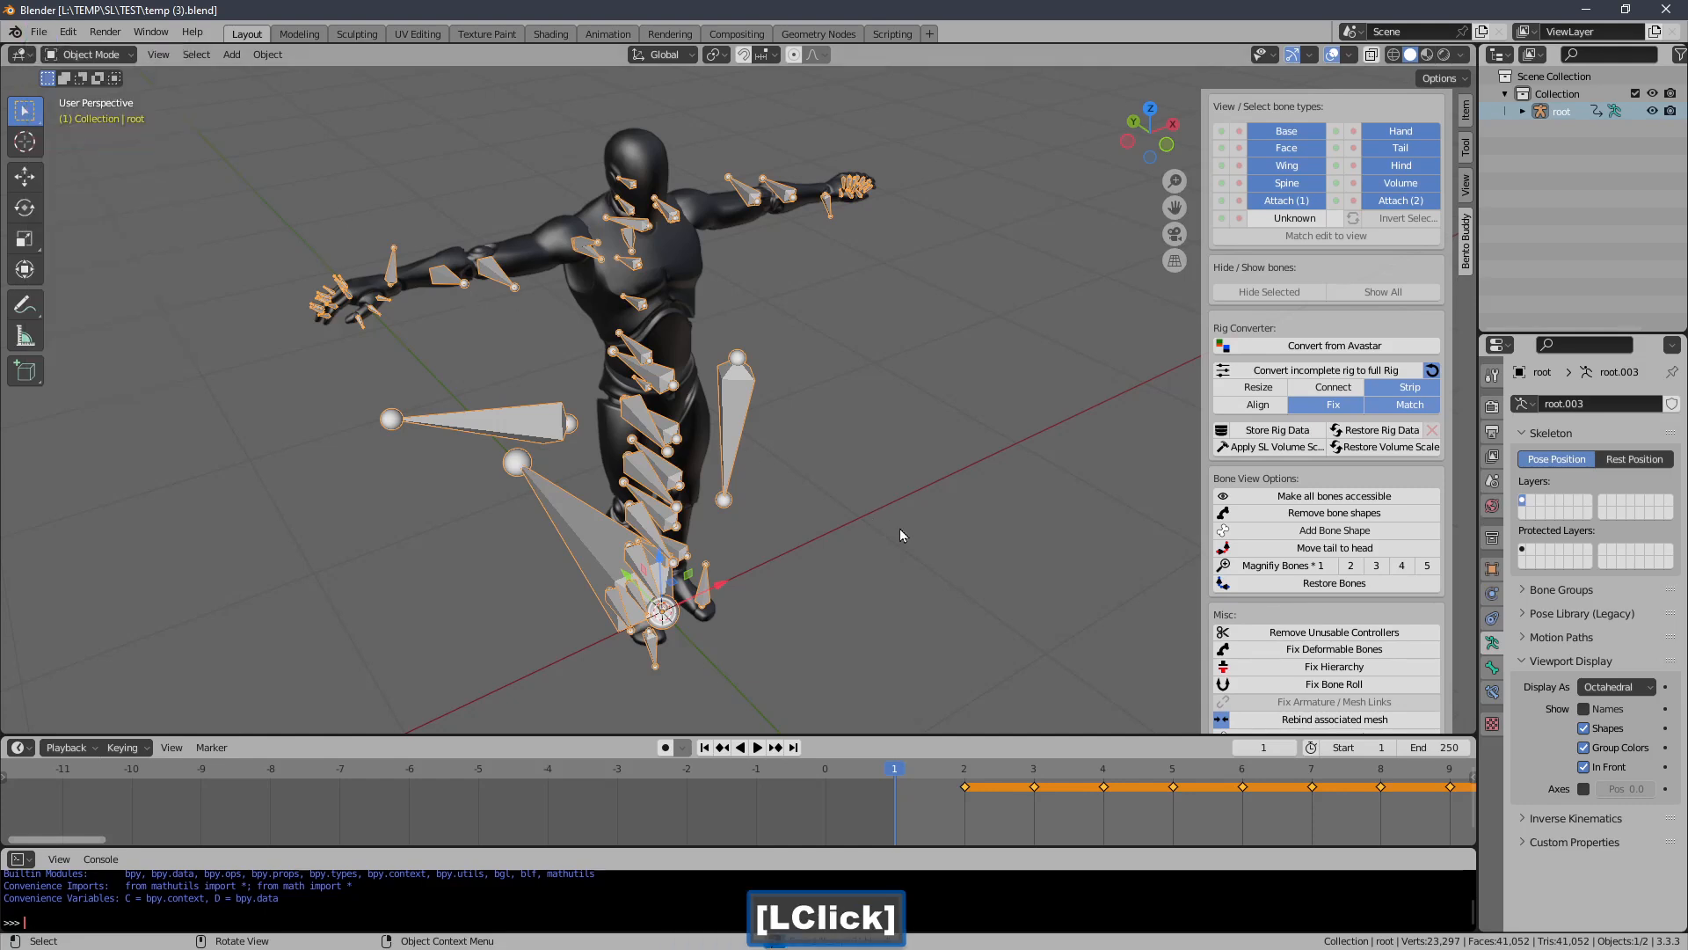
left_click(1255, 551)
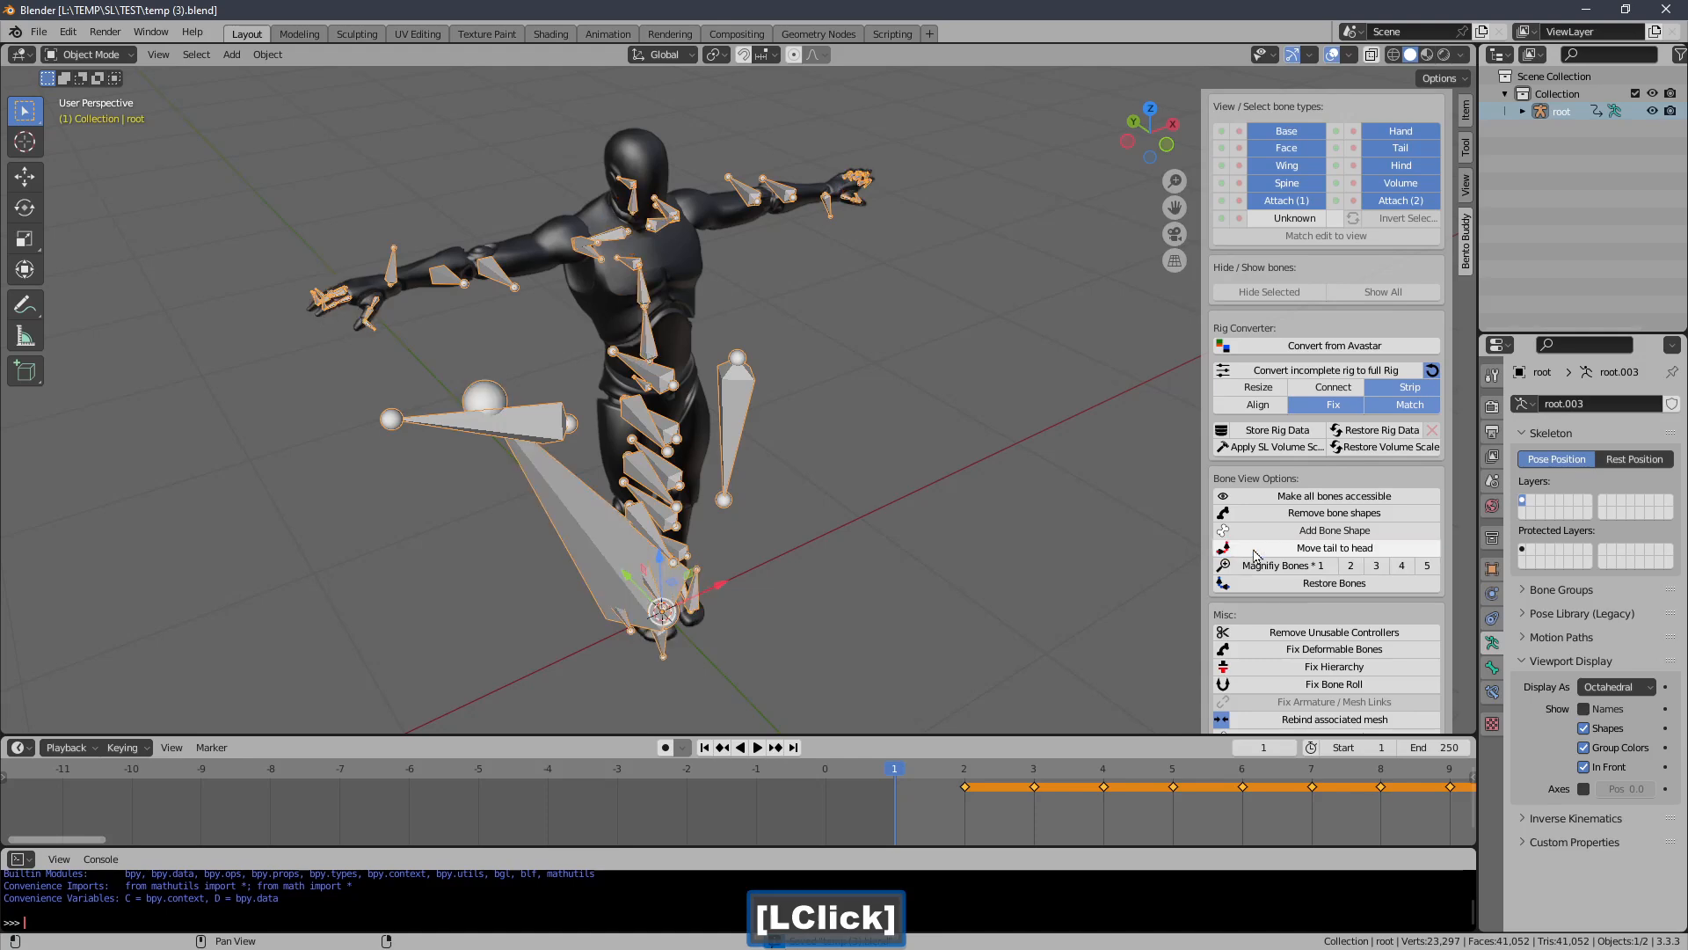
Switch the root armature to Pose Mode and try a rotation on the right upper arm bone without keeping it
middle_click_drag(660, 411, 564, 320, "shift")
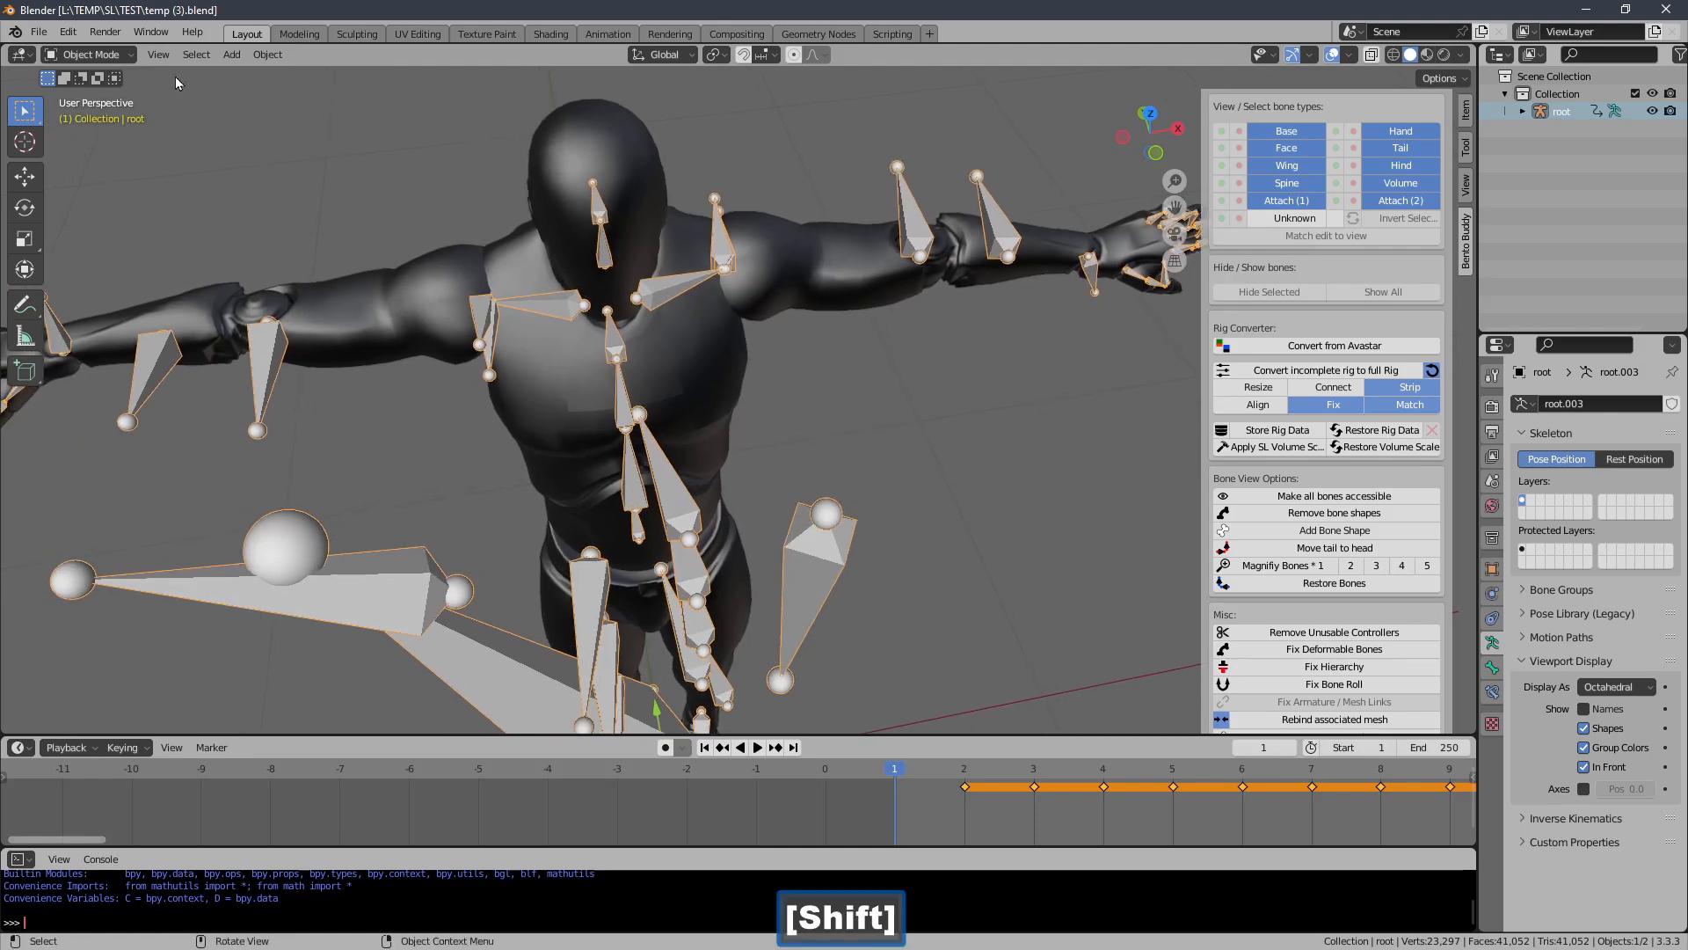
left_click(109, 56)
left_click(114, 113)
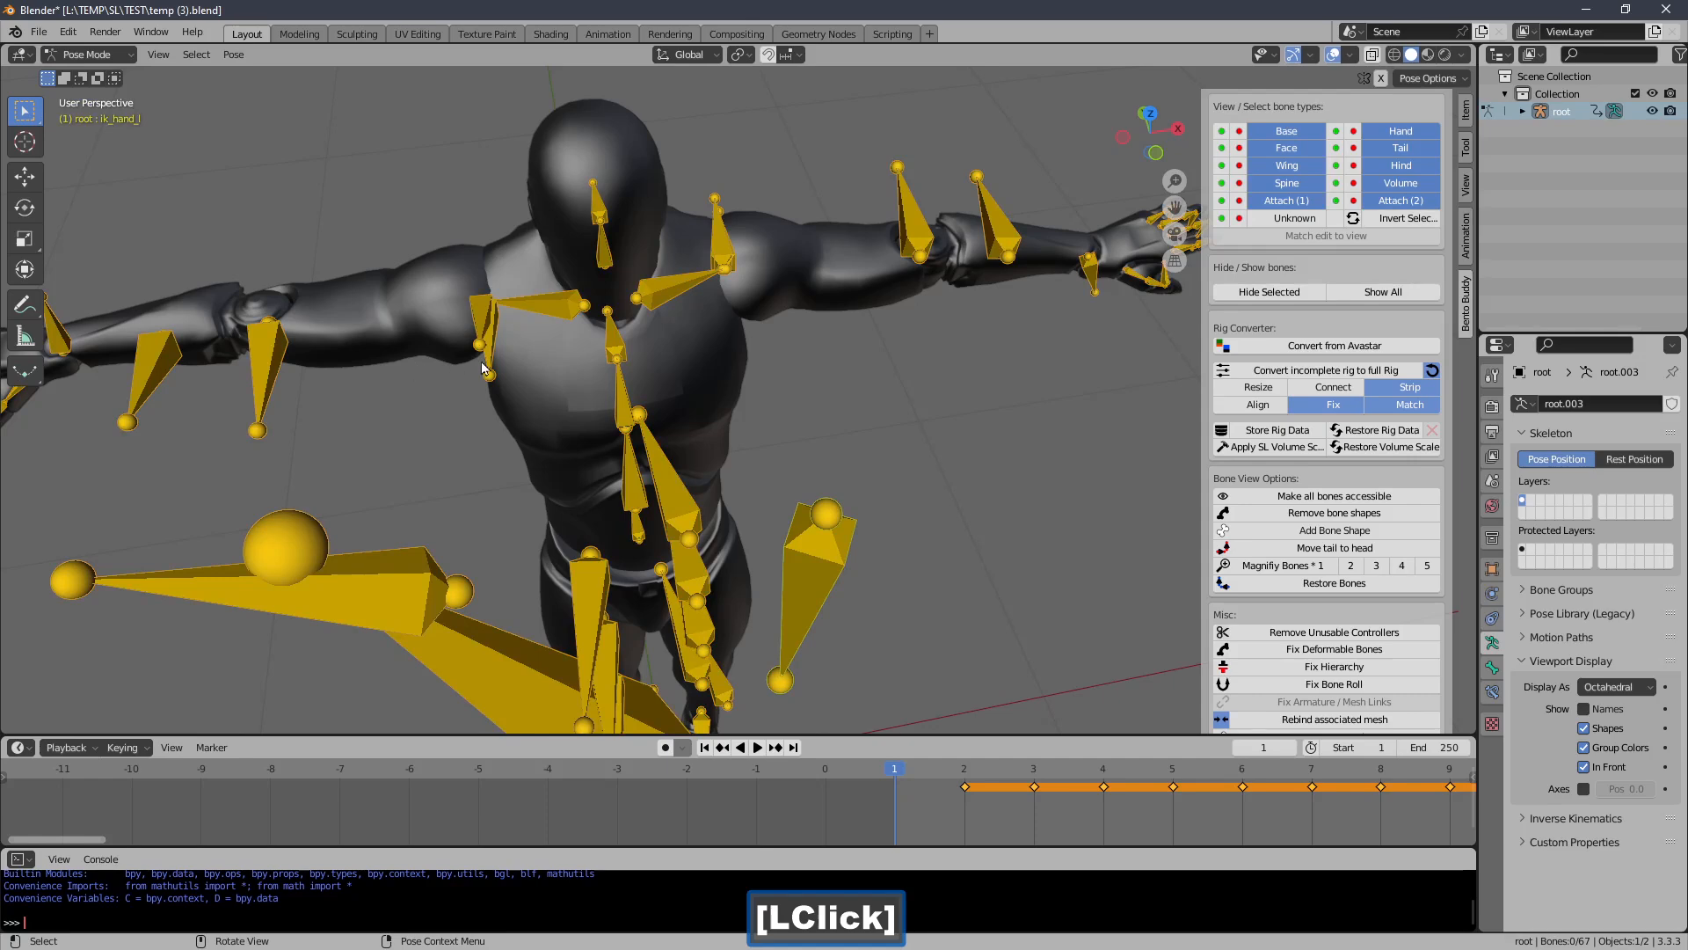
left_click(546, 313)
middle_click_drag(546, 313, 540, 278)
left_click(520, 231)
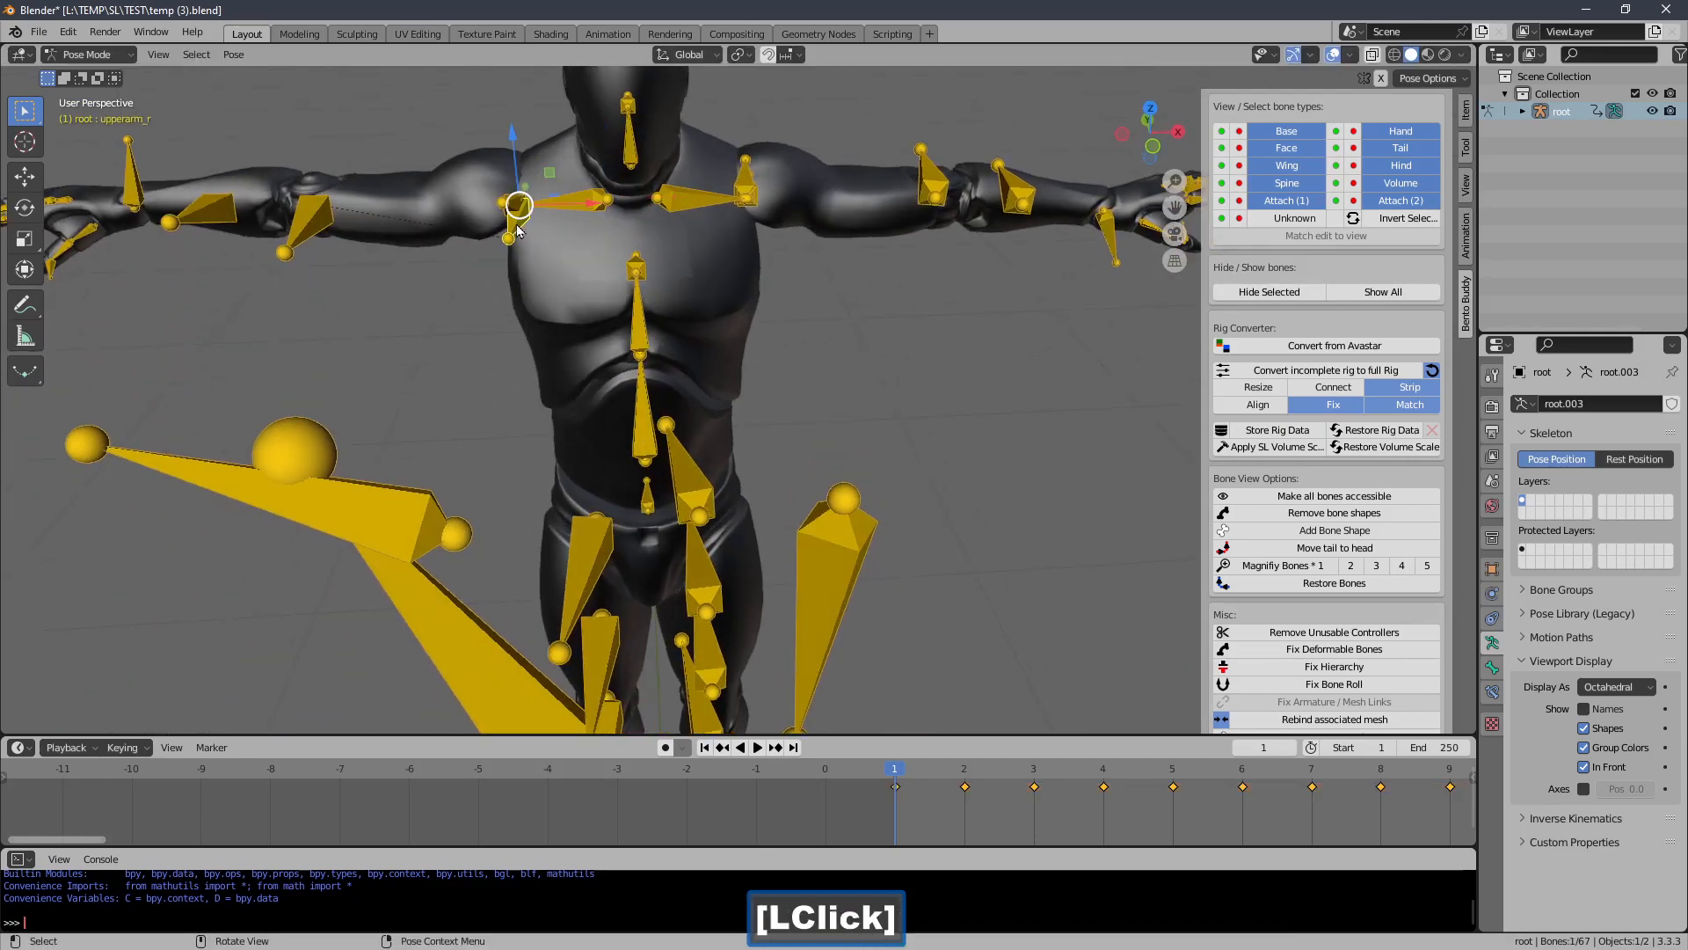
key("r")
right_click(524, 254)
middle_click_drag(524, 254, 637, 353, "ctrl")
middle_click_drag(624, 269, 638, 353, "ctrl")
middle_click_drag(635, 336, 635, 326, "shift")
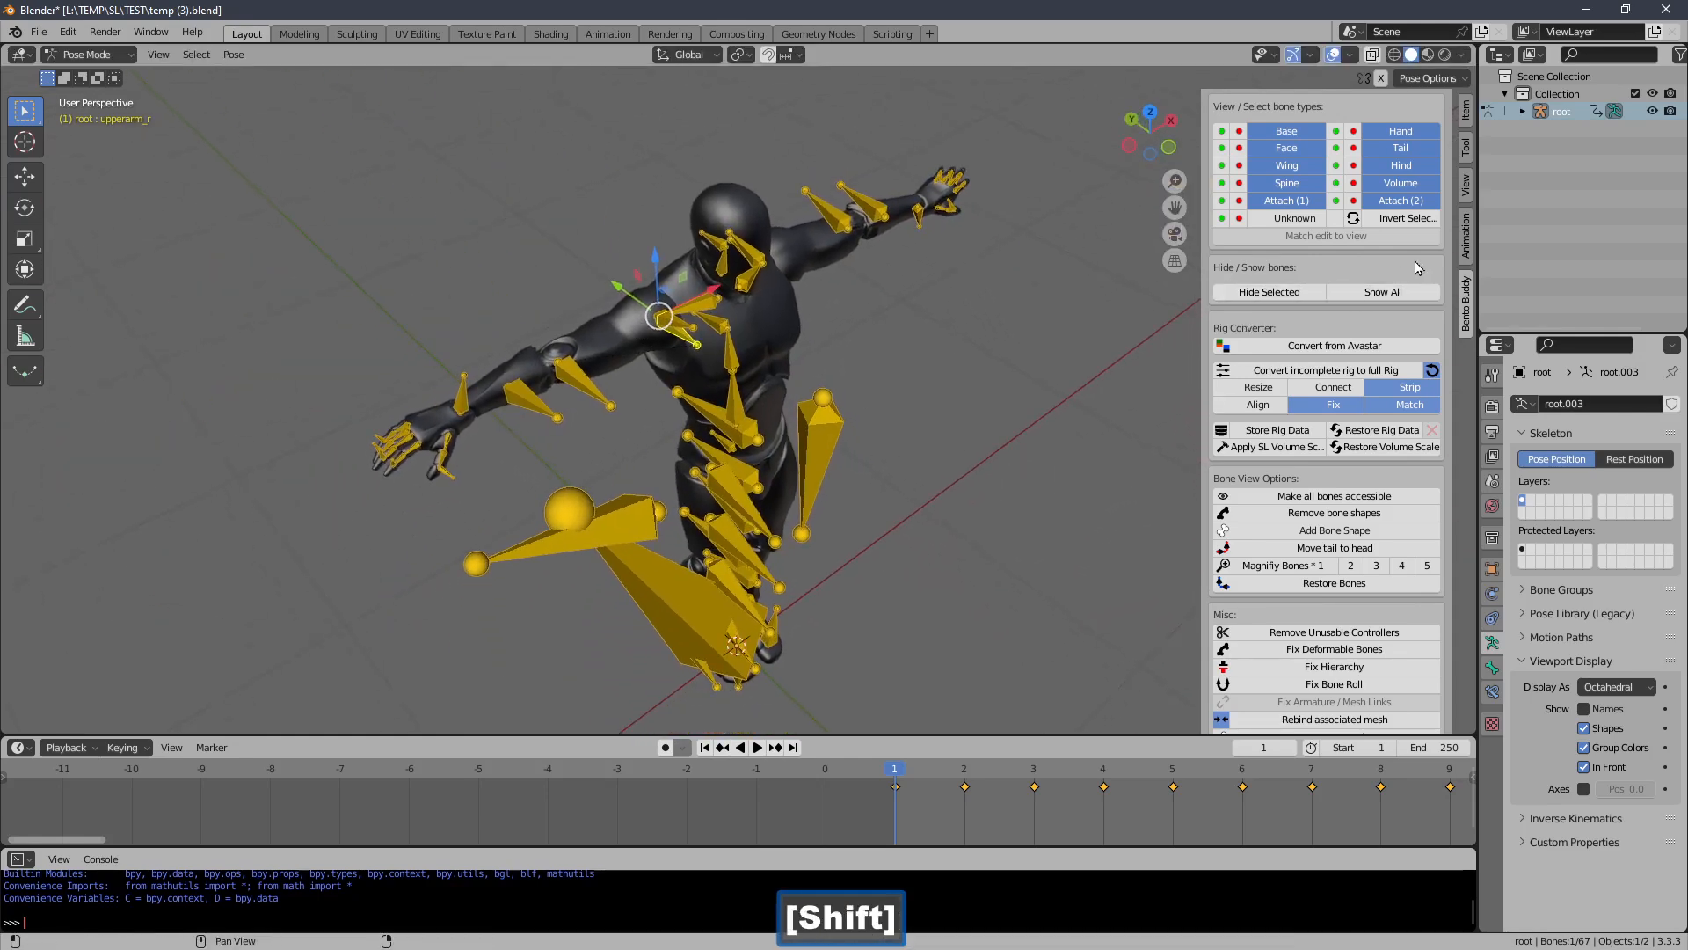
Stage the rigs again with the Visual Snap Mapper's Action! and display the root armature in front of the mesh
left_click_drag(1450, 238, 1449, 182)
left_click(1455, 182)
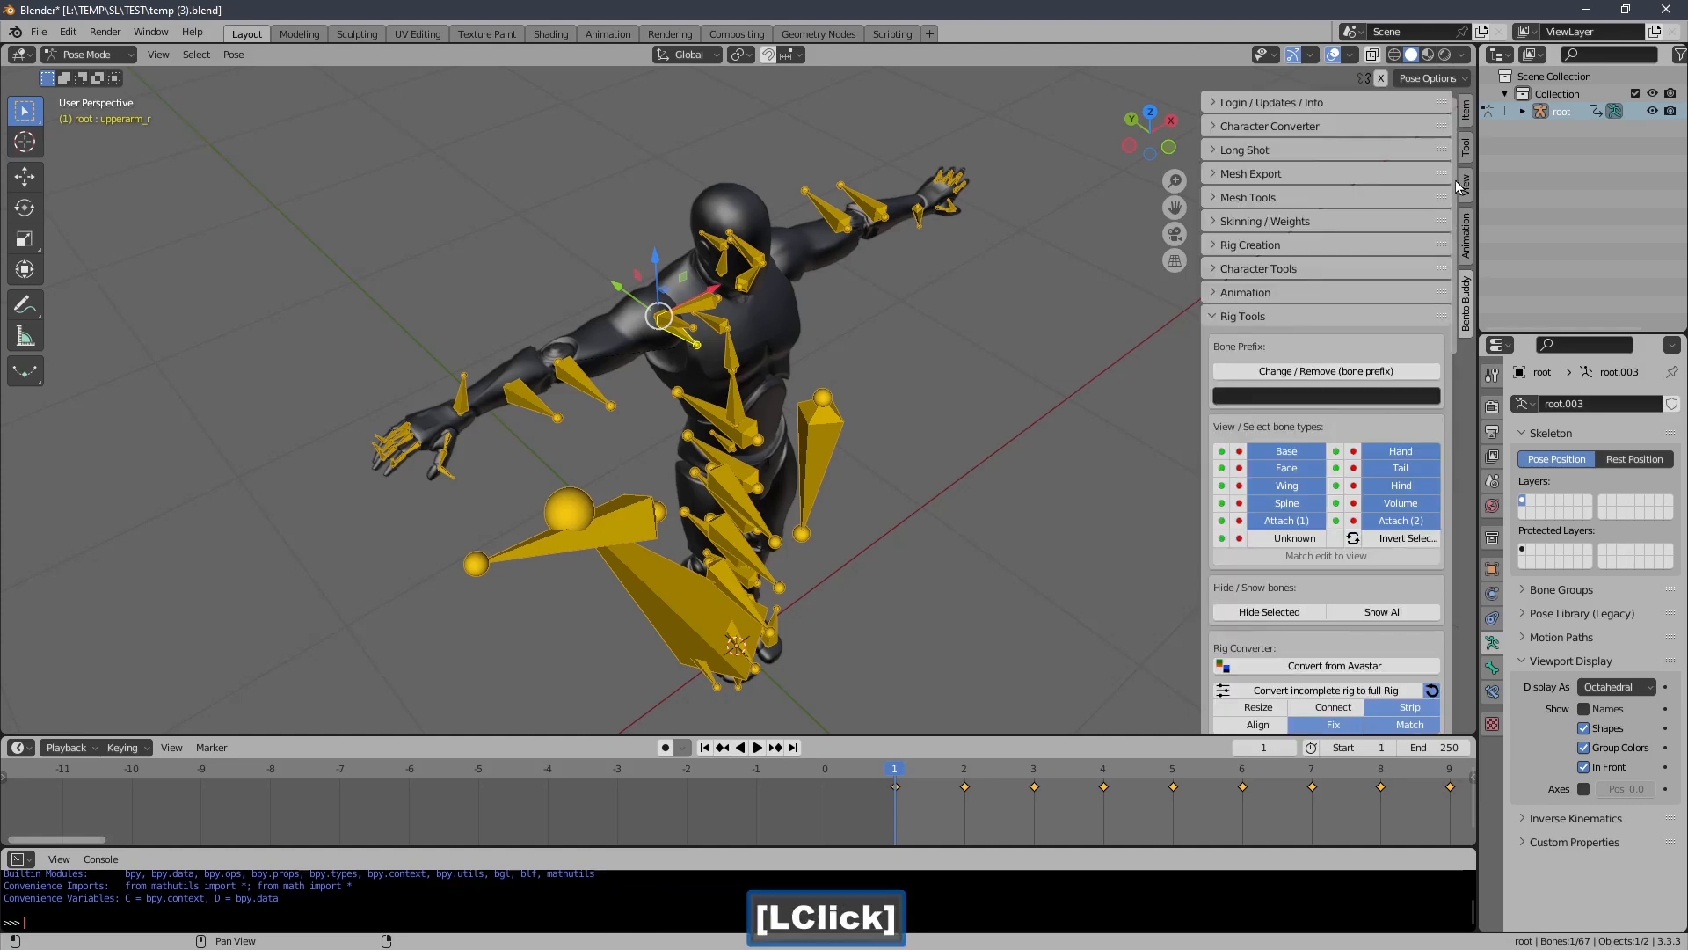
left_click(1239, 316)
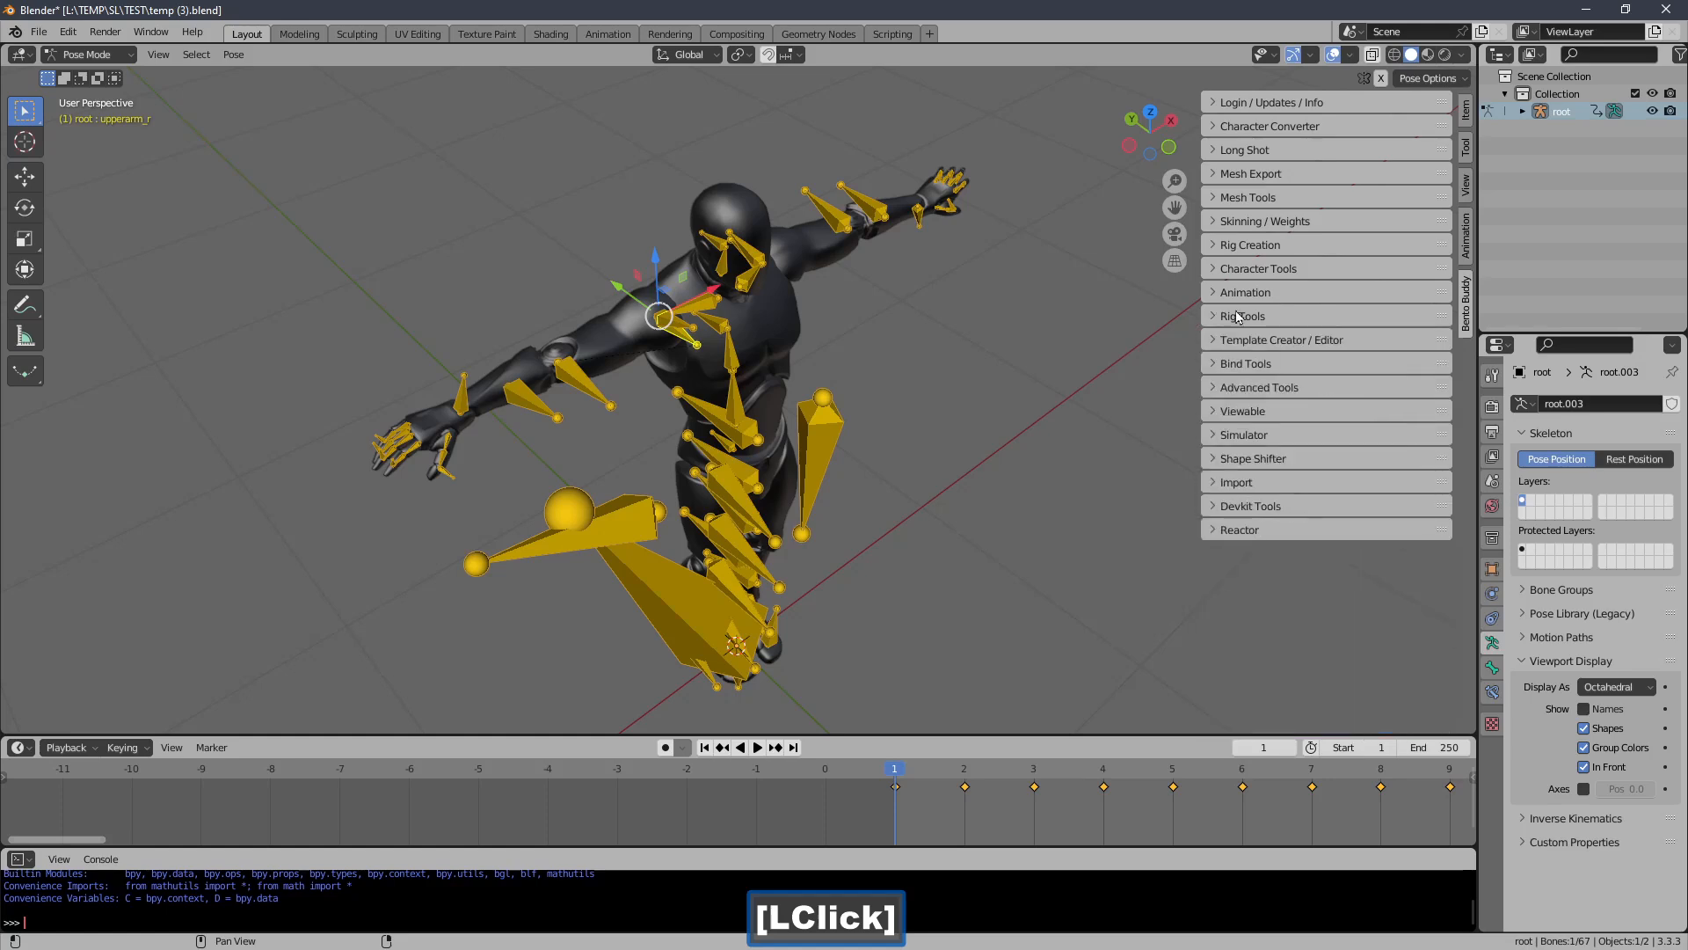
left_click(1243, 341)
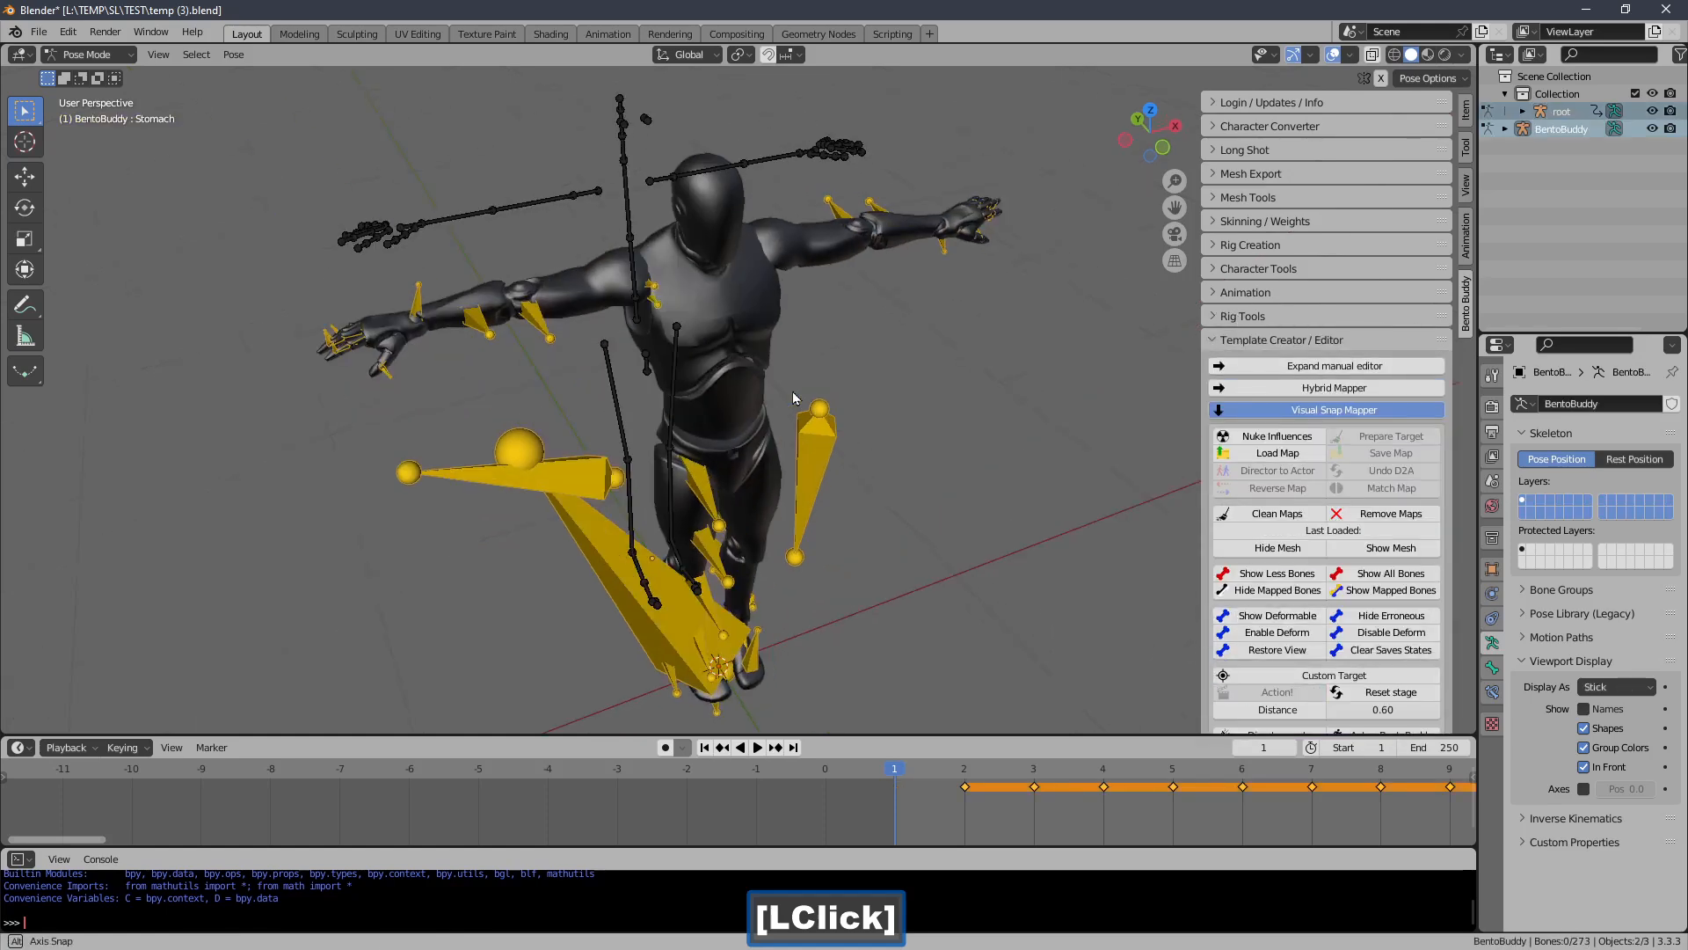
left_click(798, 439)
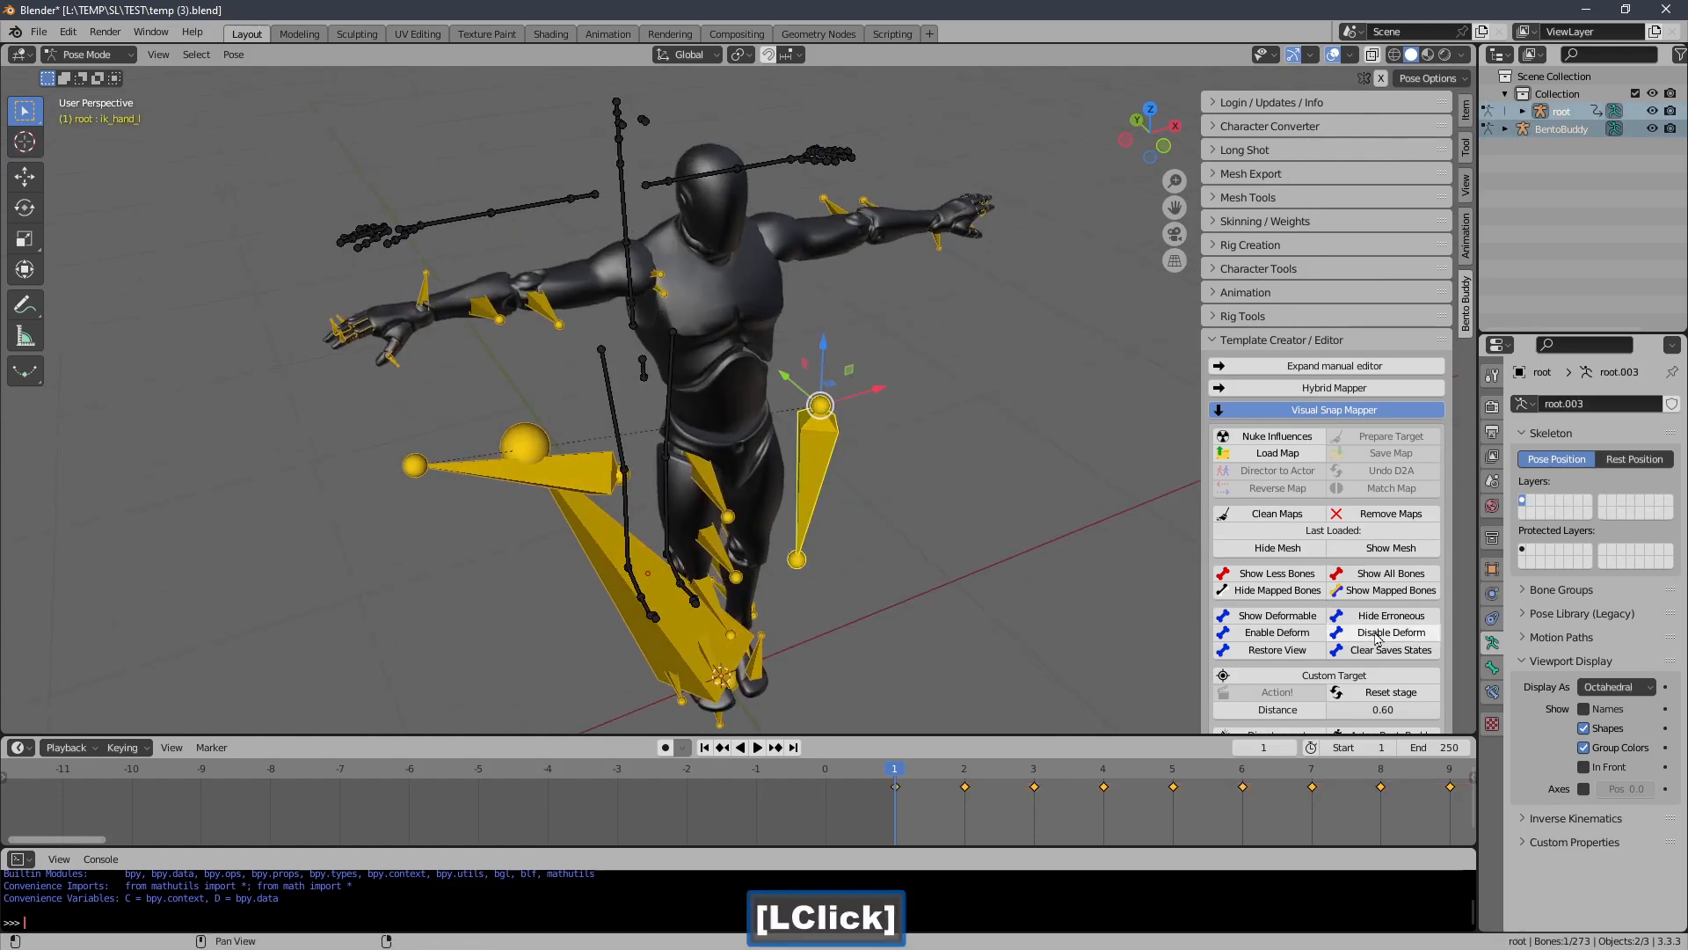
left_click(1583, 767)
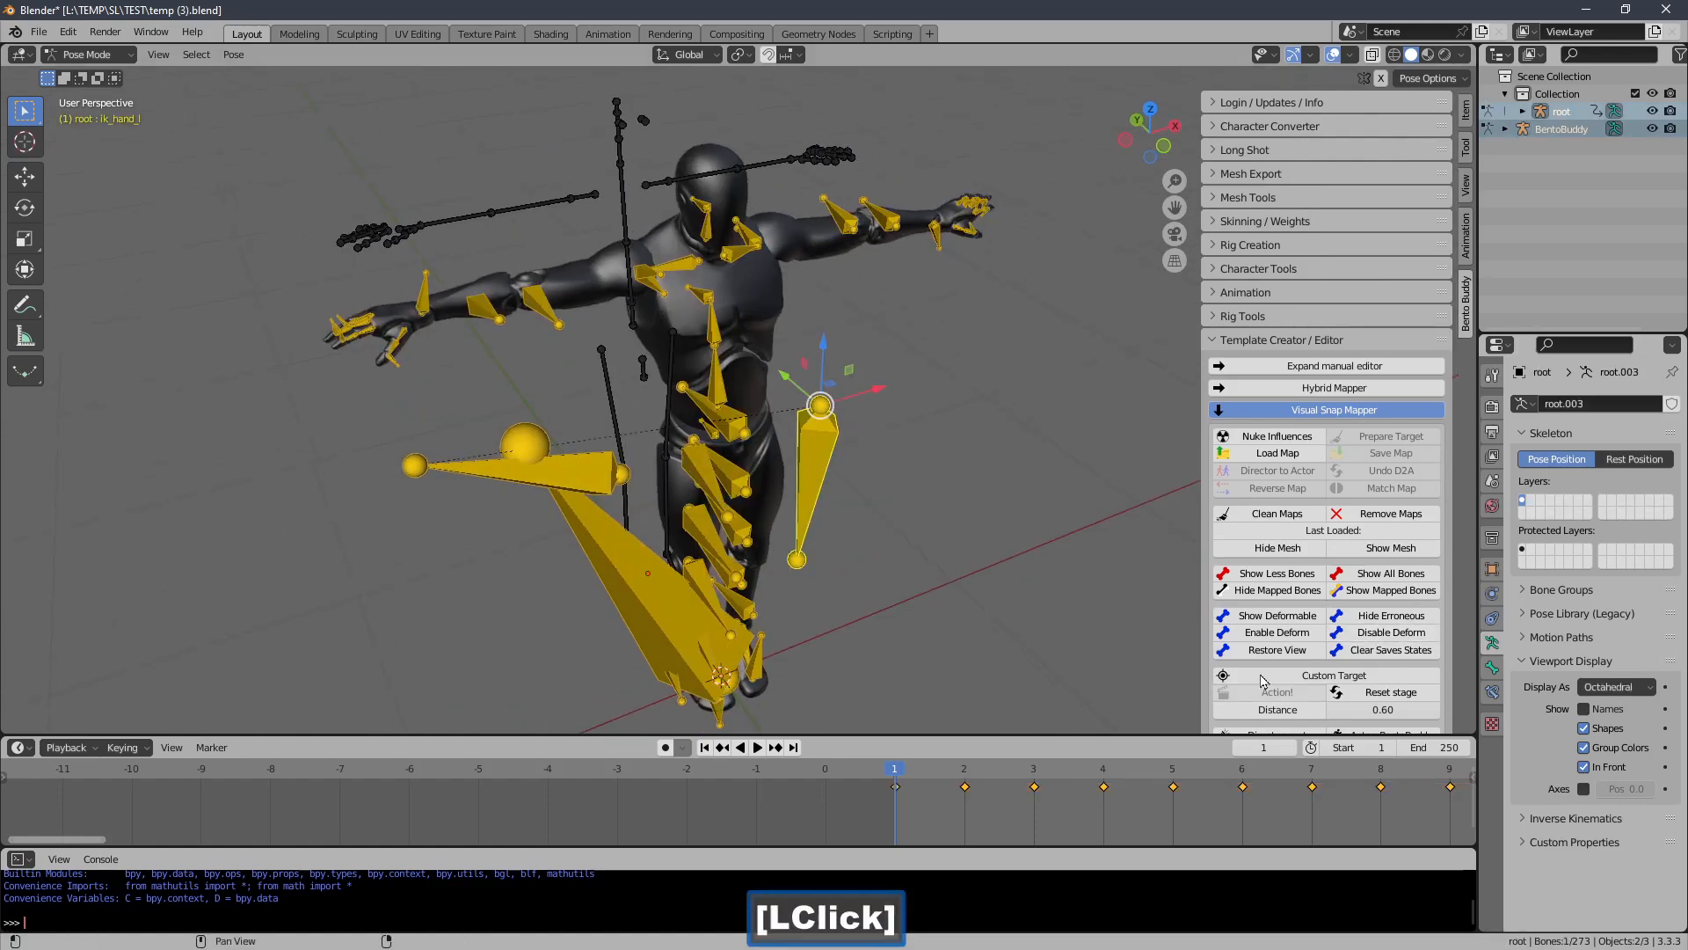
Map the character's right clavicle bone clavicle_r to the BentoBuddy bone mCollarRight
middle_click_drag(911, 518, 916, 541, "shift")
middle_click_drag(840, 428, 718, 338, "ctrl")
left_click(718, 338)
middle_click_drag(595, 246, 603, 246, "shift")
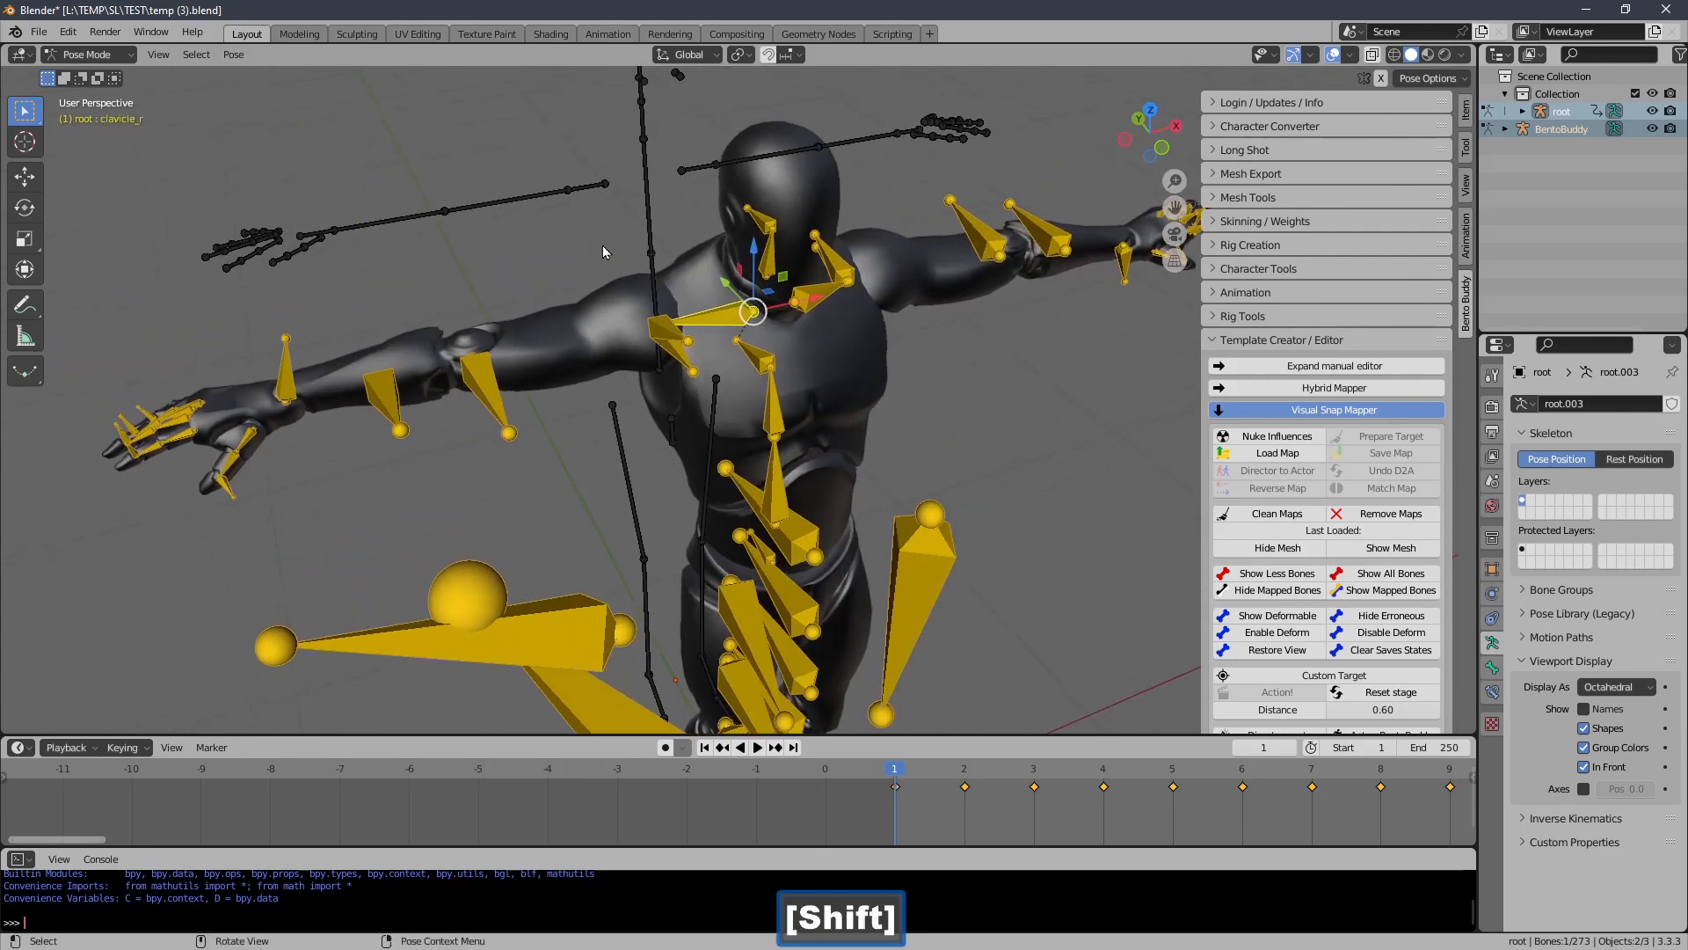
left_click(591, 186)
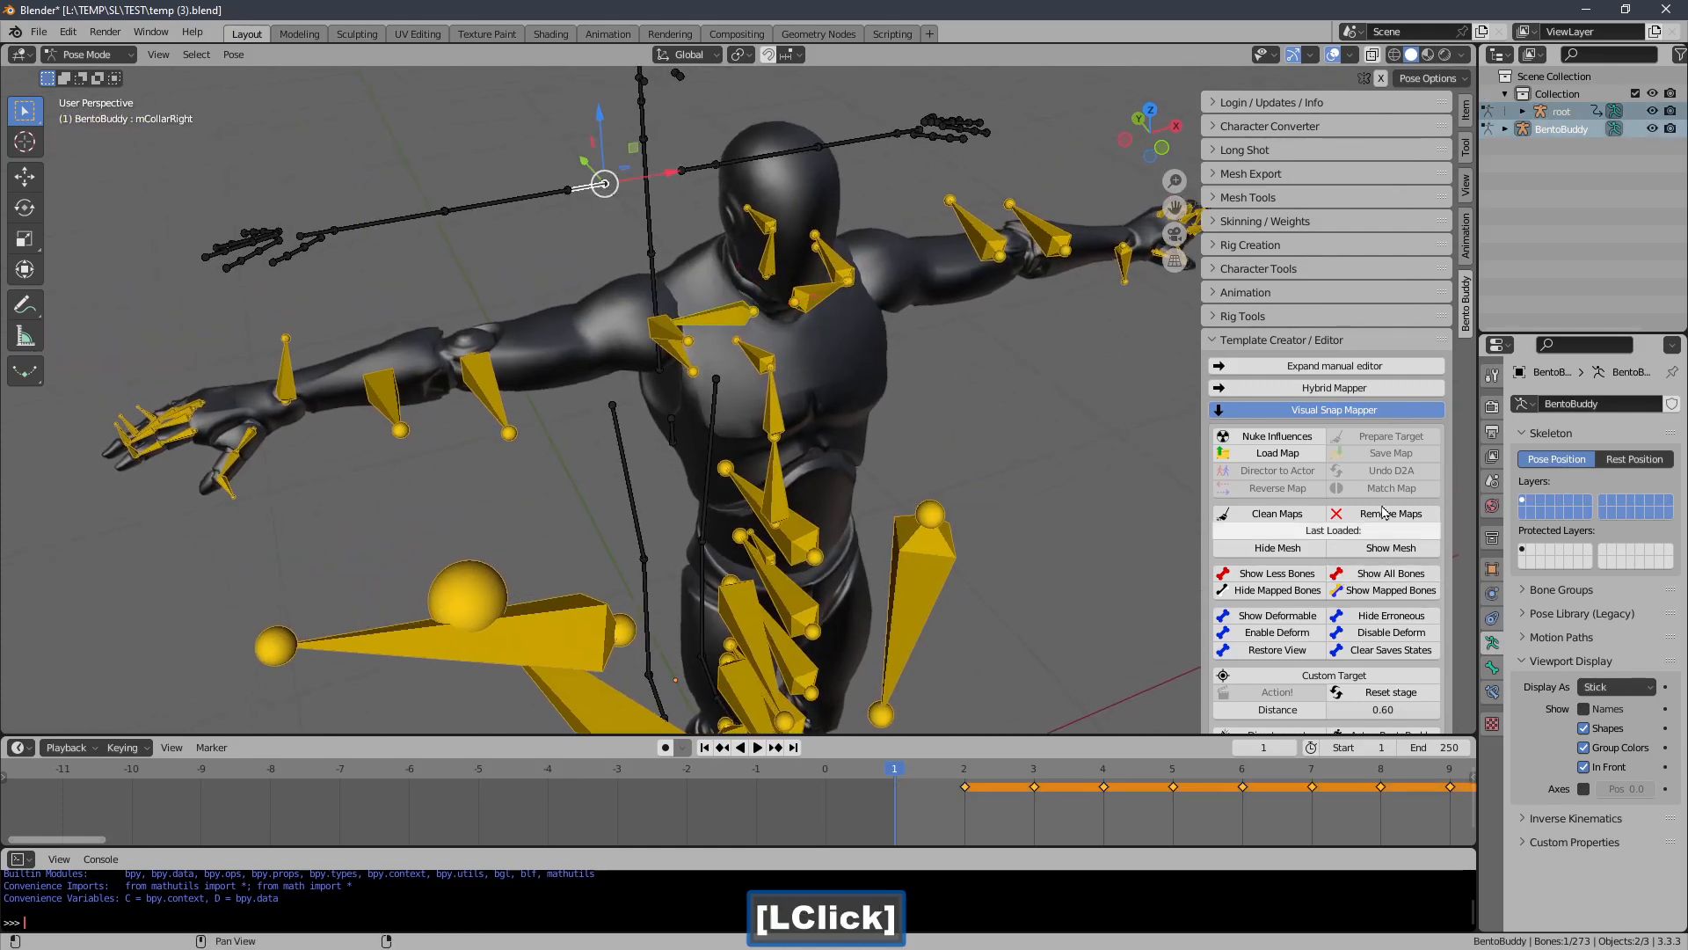
left_click_drag(1455, 386, 1454, 505)
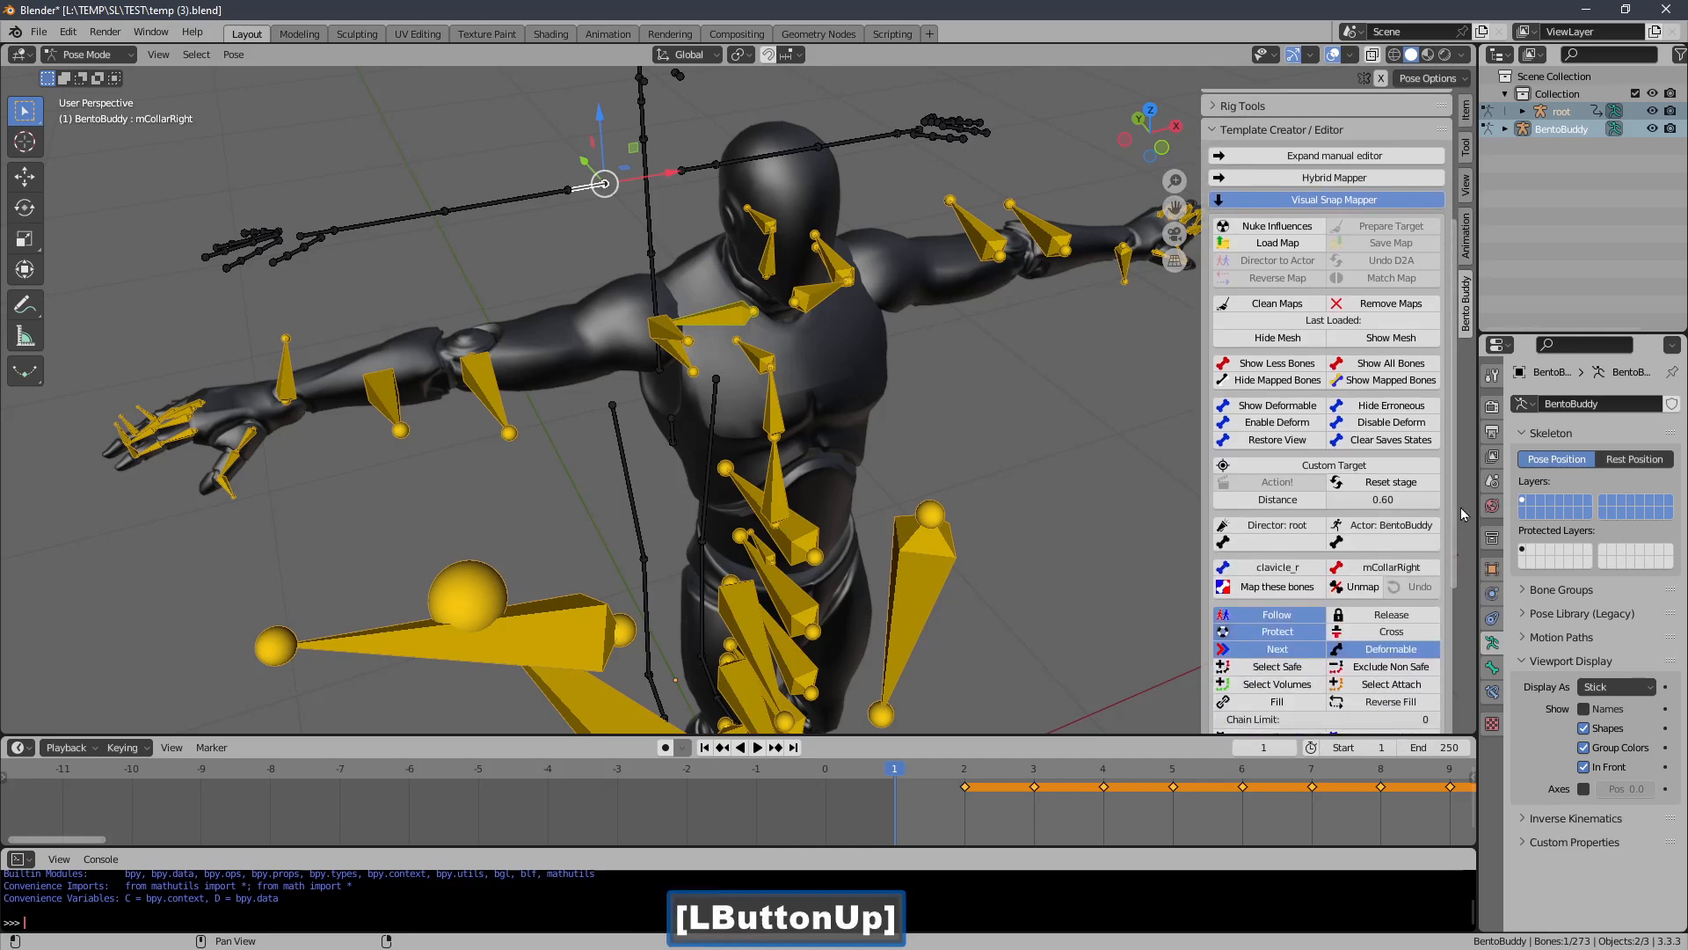
left_click(1276, 587)
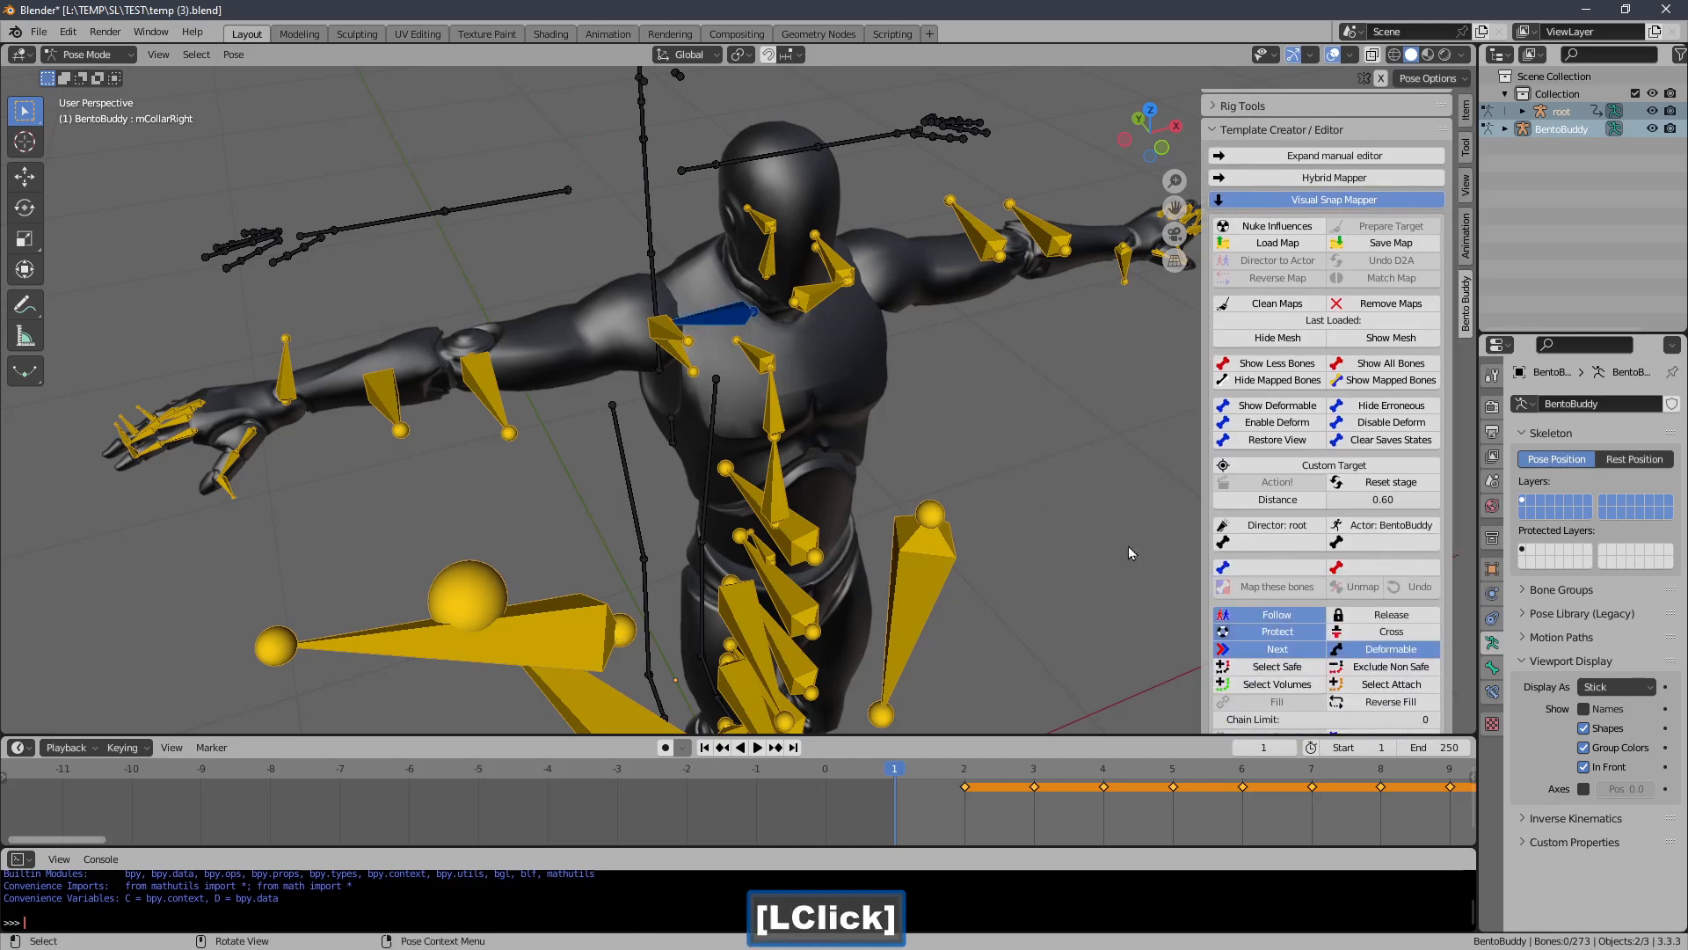
Map the character's left clavicle bone clavicle_l to the BentoBuddy bone mCollarLeft
left_click(754, 327)
left_click(748, 169)
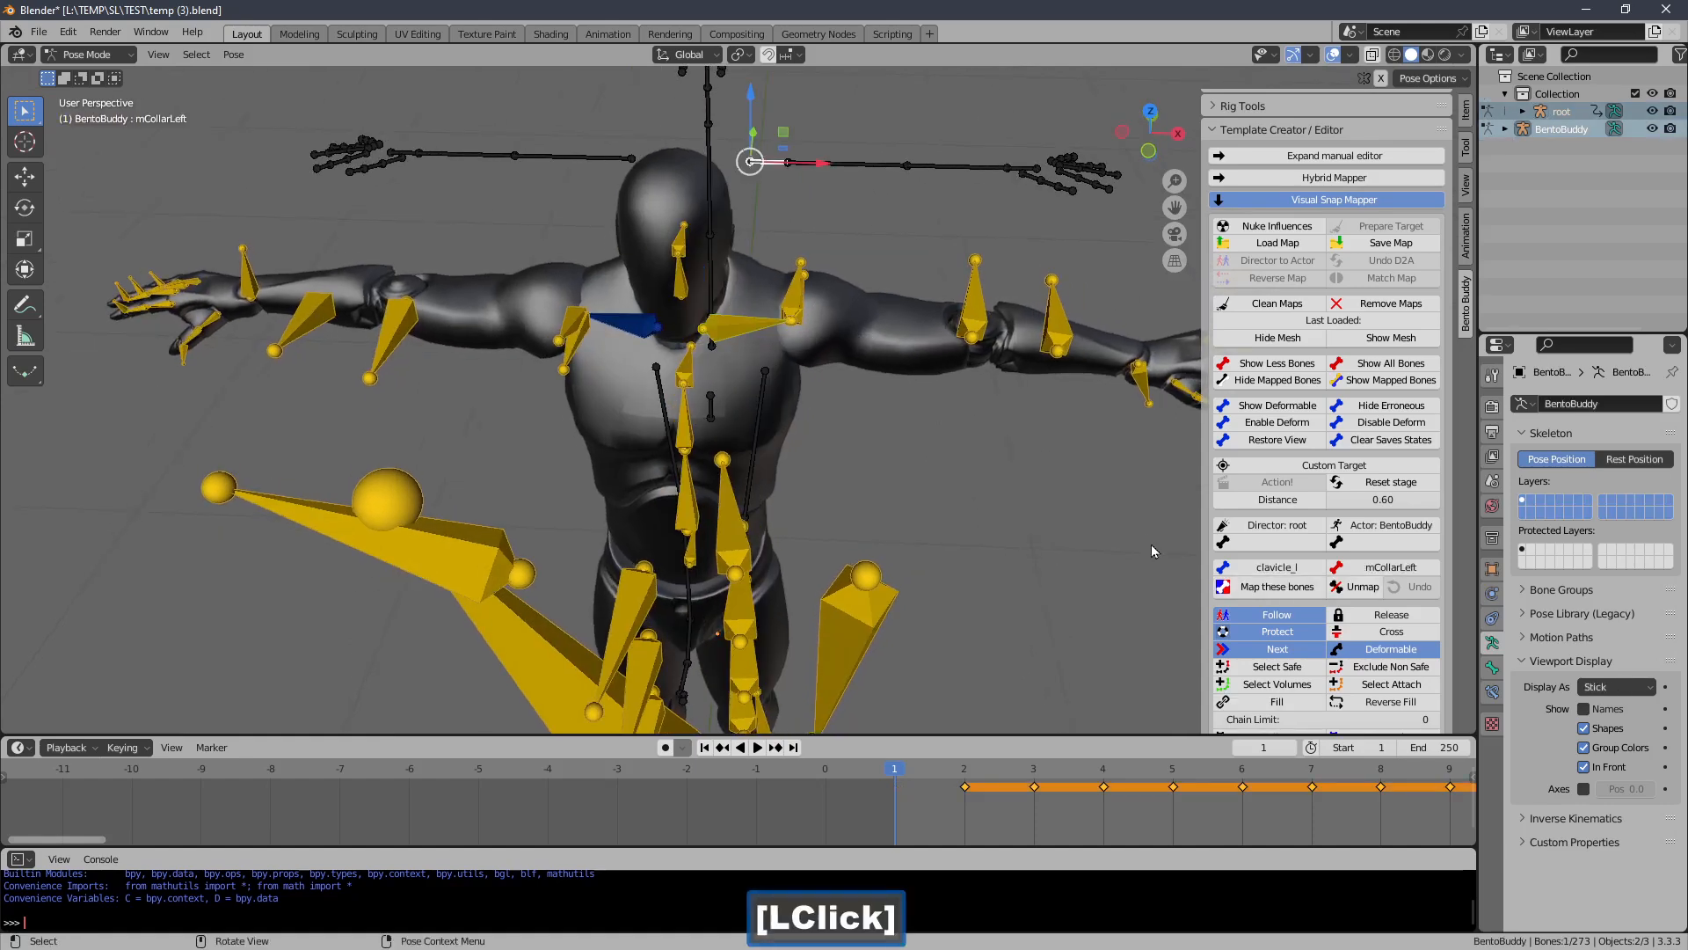
left_click(1250, 587)
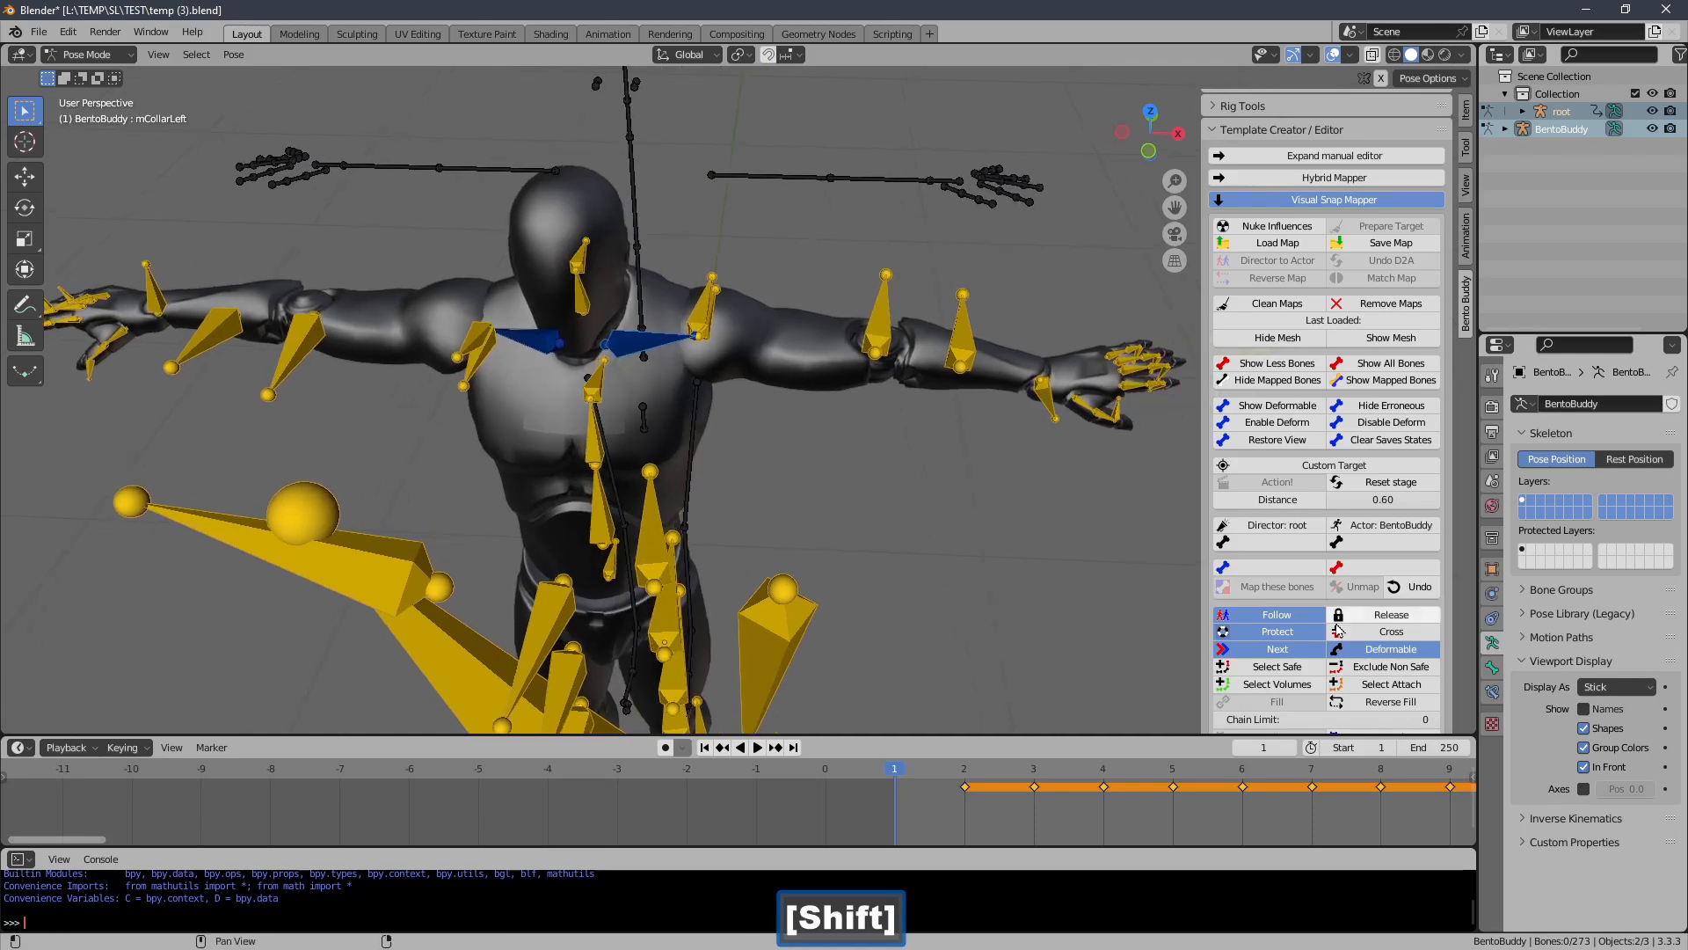
Test-rotate hand_l, lowerarm_twist_01_l and lowerarm_l in turn, cancelling each rotation, to identify the bones that drive the left arm
left_click_drag(1453, 476, 1460, 570)
mouse_move(989, 499)
middle_mouse_down("shift")
mouse_move(910, 510)
mouse_move(938, 520)
mouse_move(973, 499)
middle_mouse_up("shift")
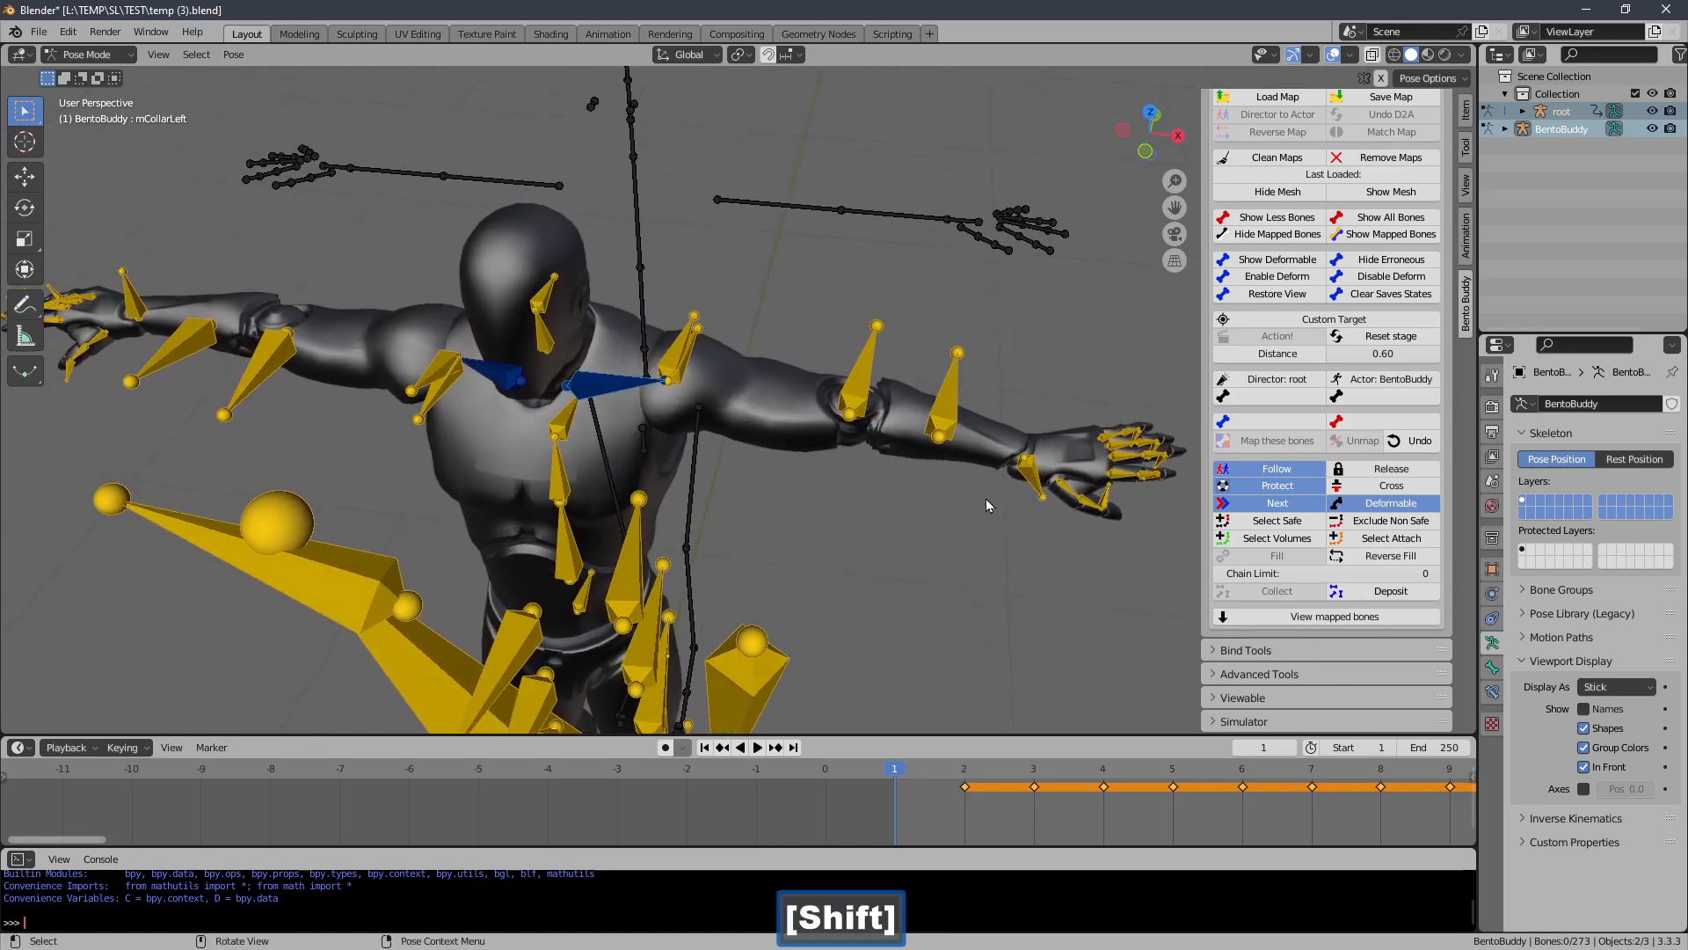
left_click(1030, 456)
key("r")
right_click(1020, 503)
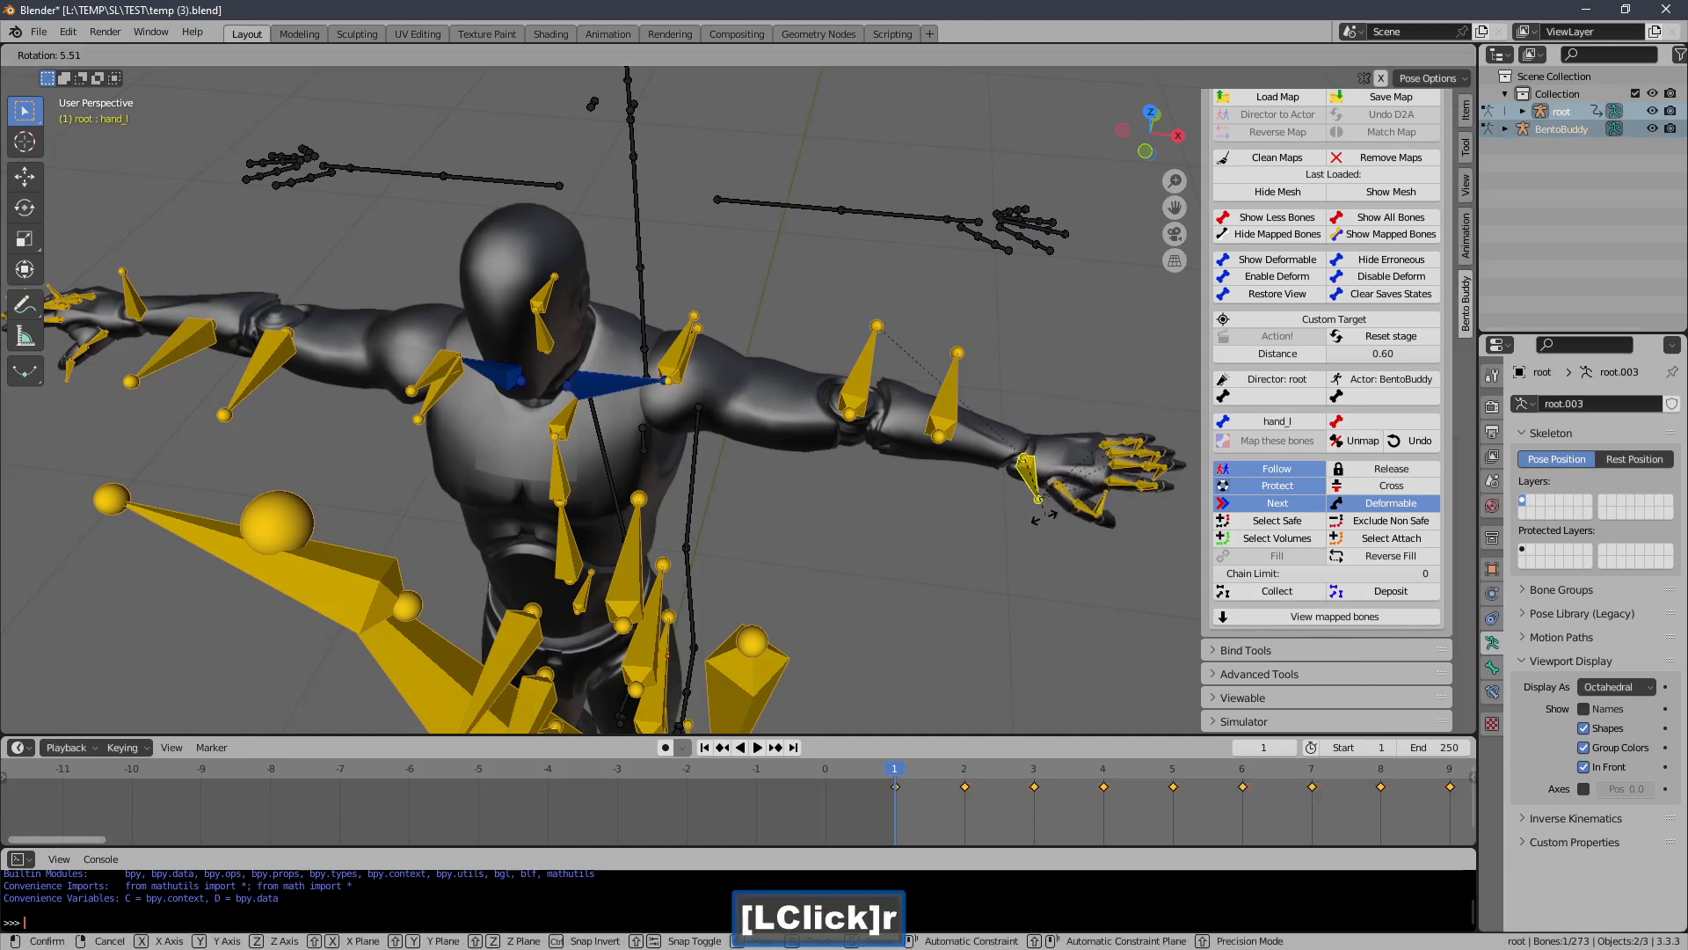
left_click(939, 418)
key("r")
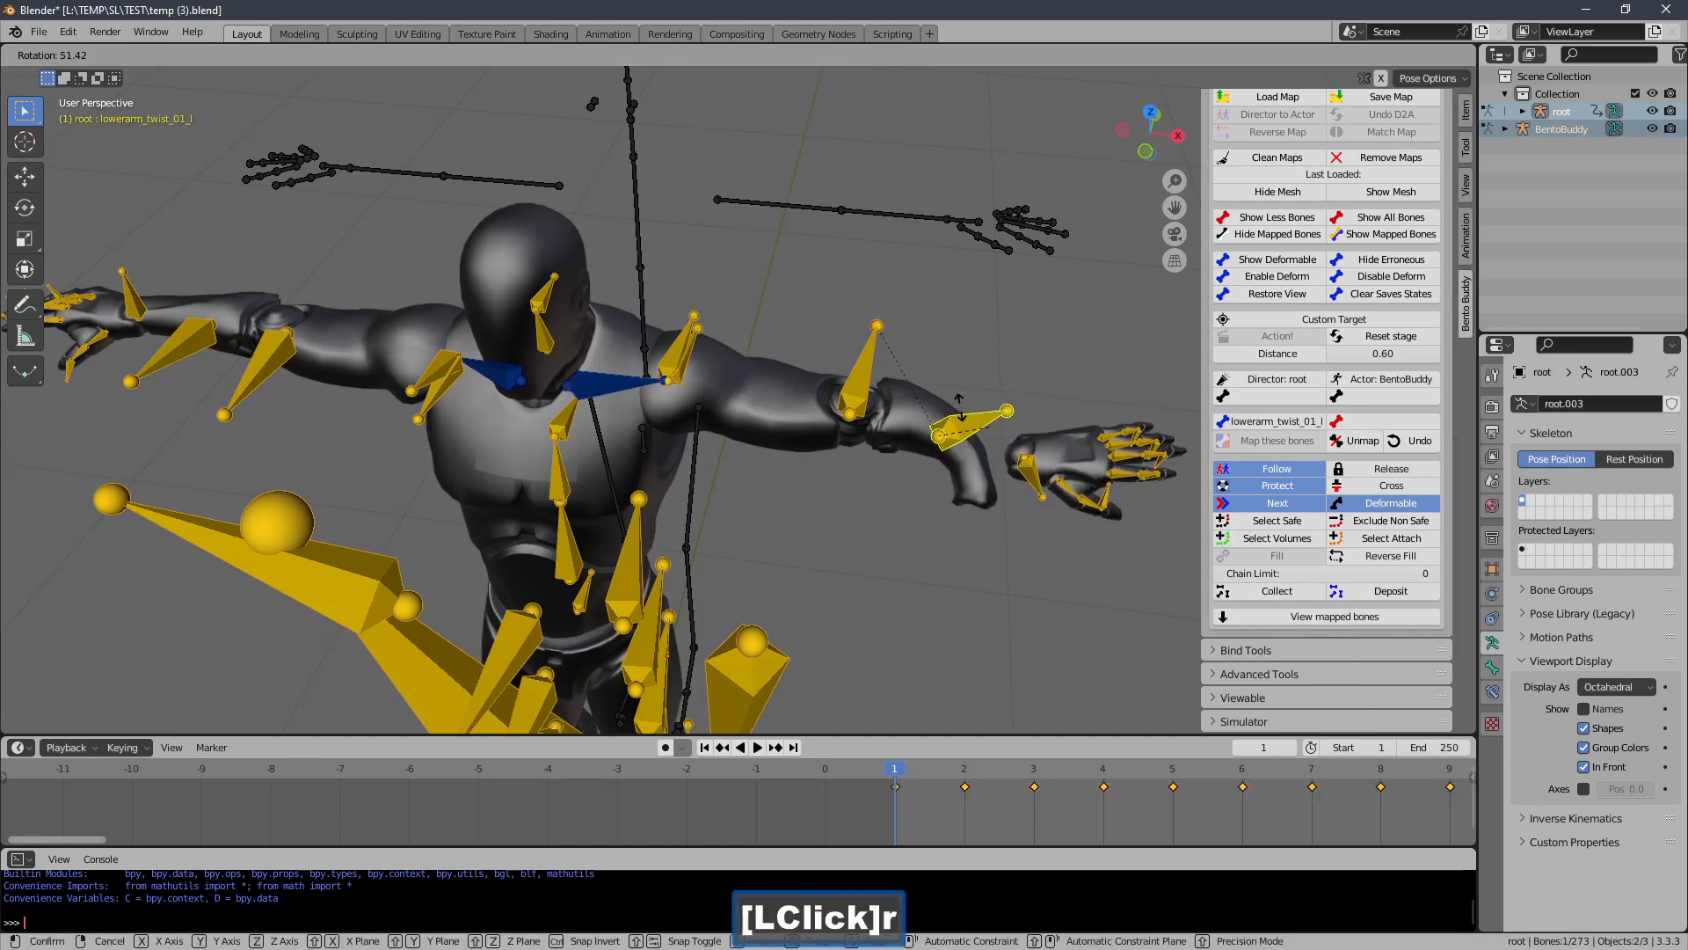
right_click(859, 410)
mouse_move(916, 473)
middle_mouse_down()
mouse_move(914, 414)
mouse_move(909, 488)
middle_mouse_up()
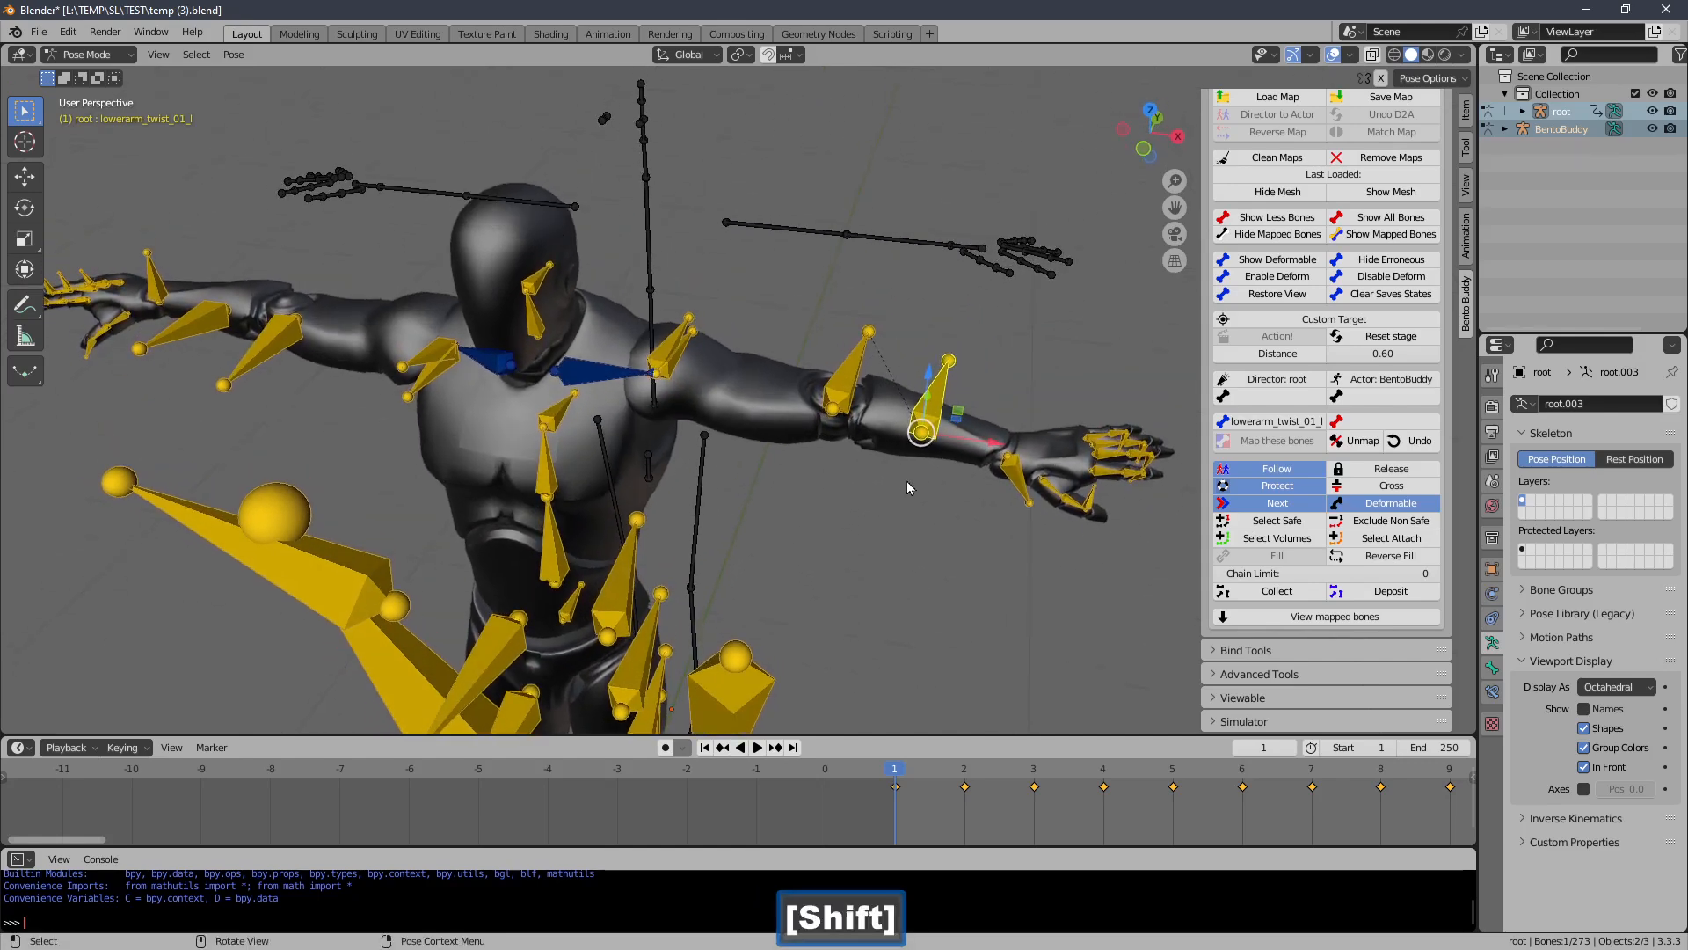
left_click(850, 390)
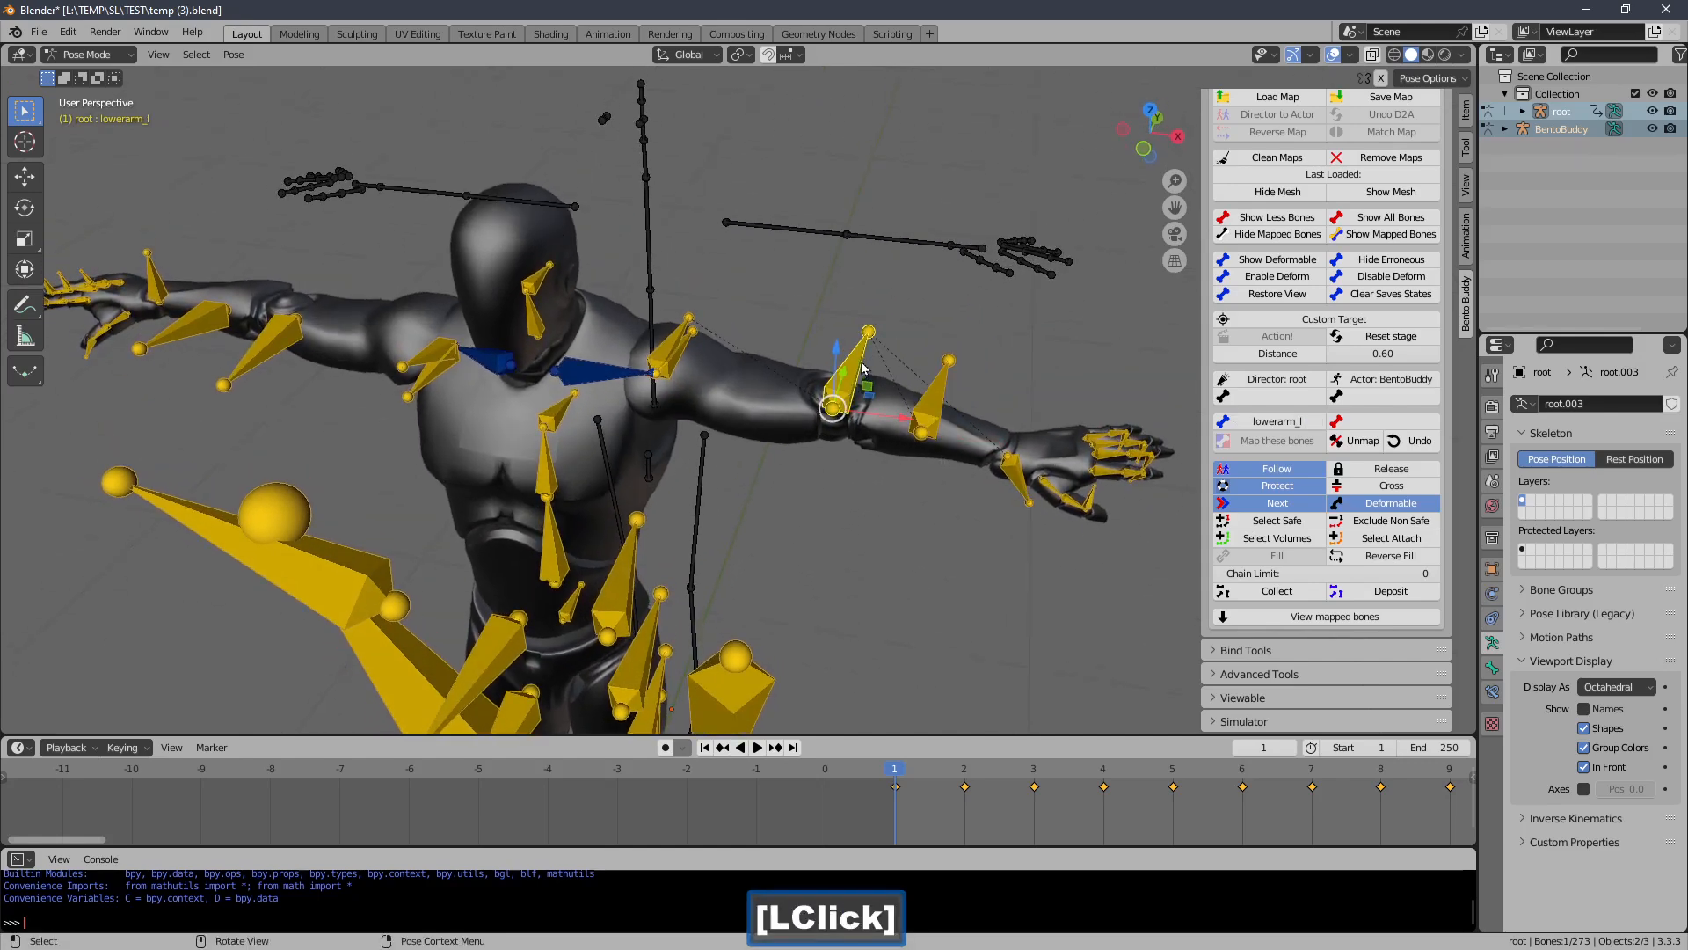
key("r")
right_click(873, 401)
middle_click_drag(871, 401, 875, 421)
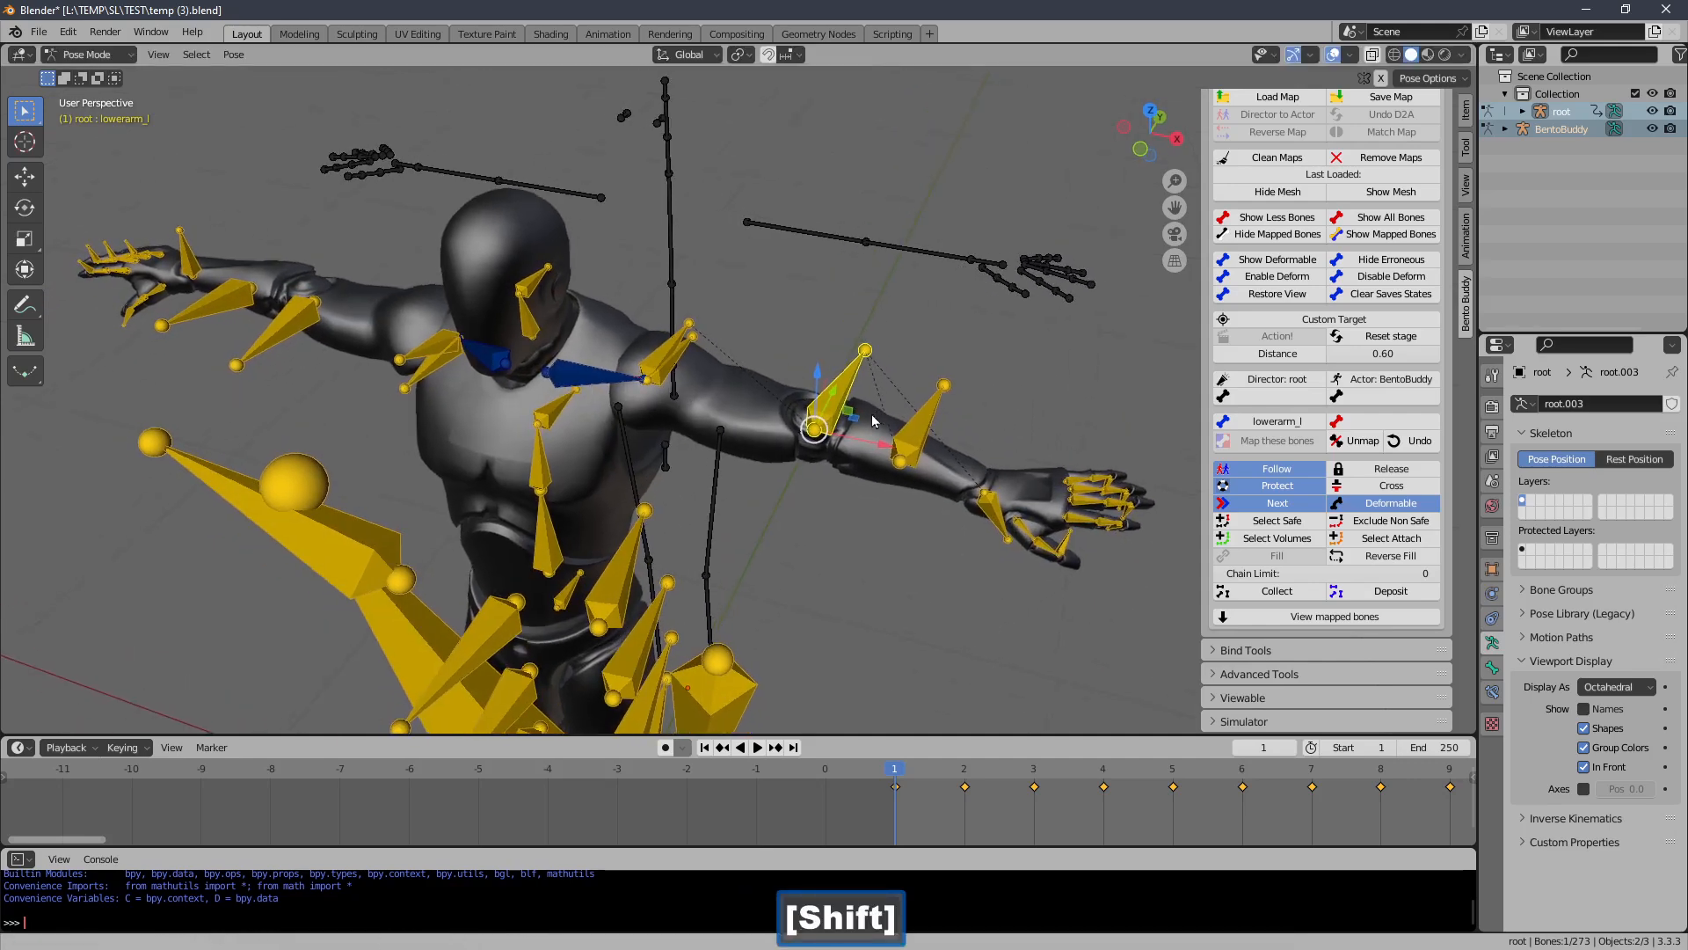
Unmap clavicle_l from mCollarLeft
left_click(990, 531)
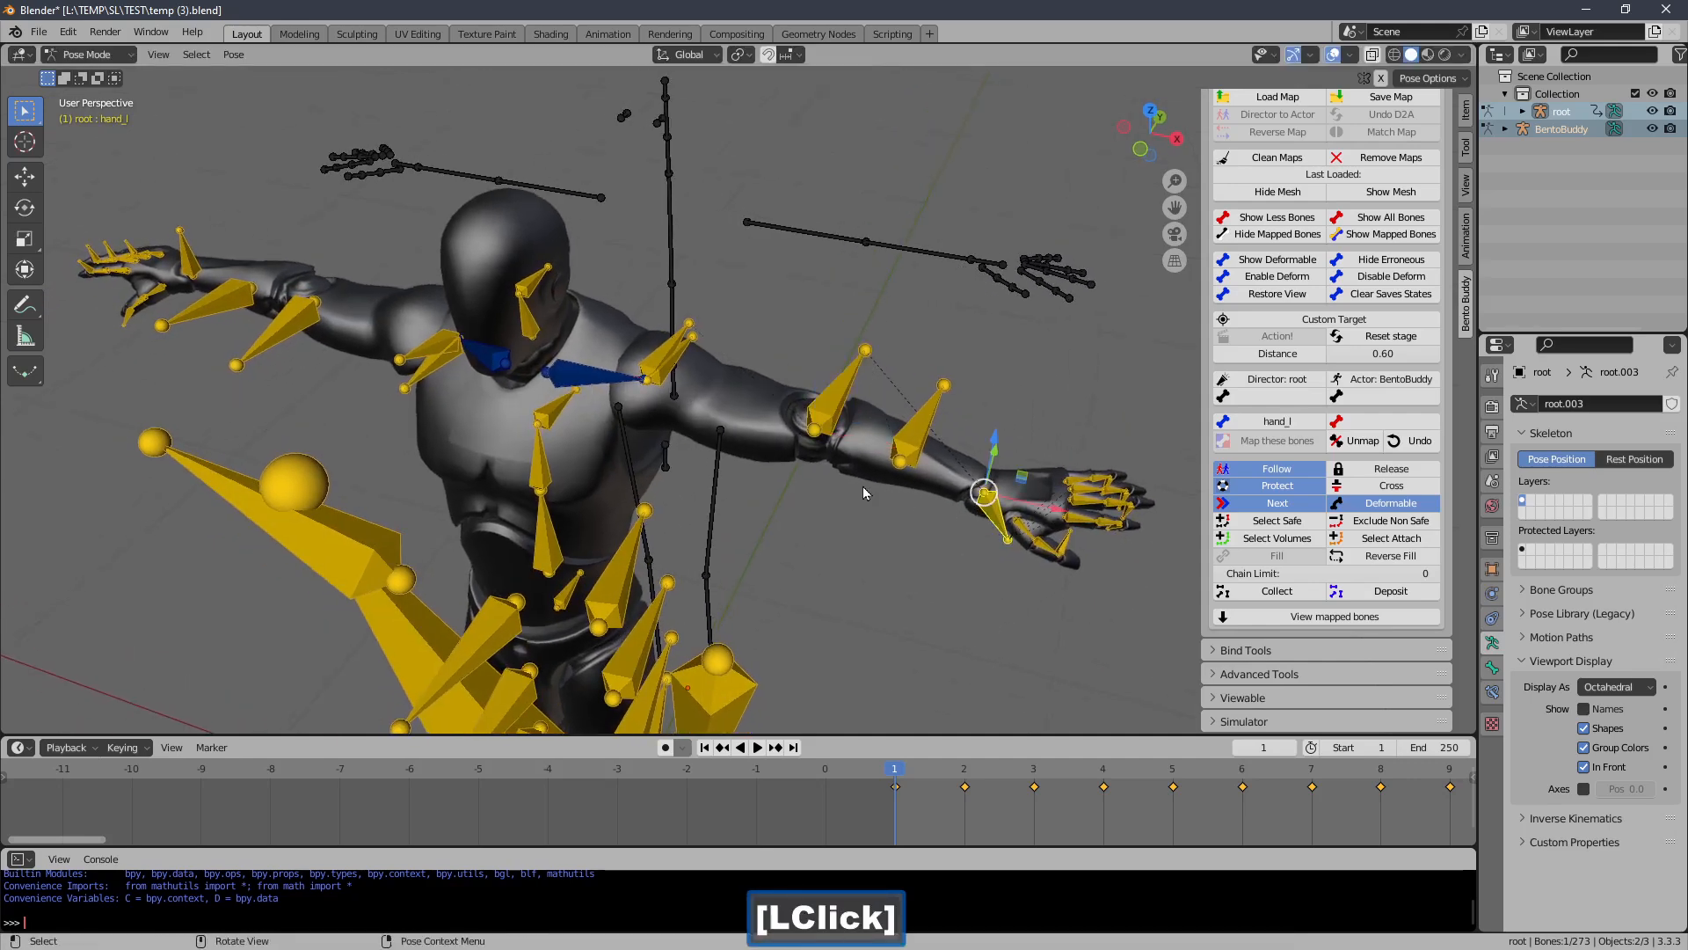
left_click(594, 387)
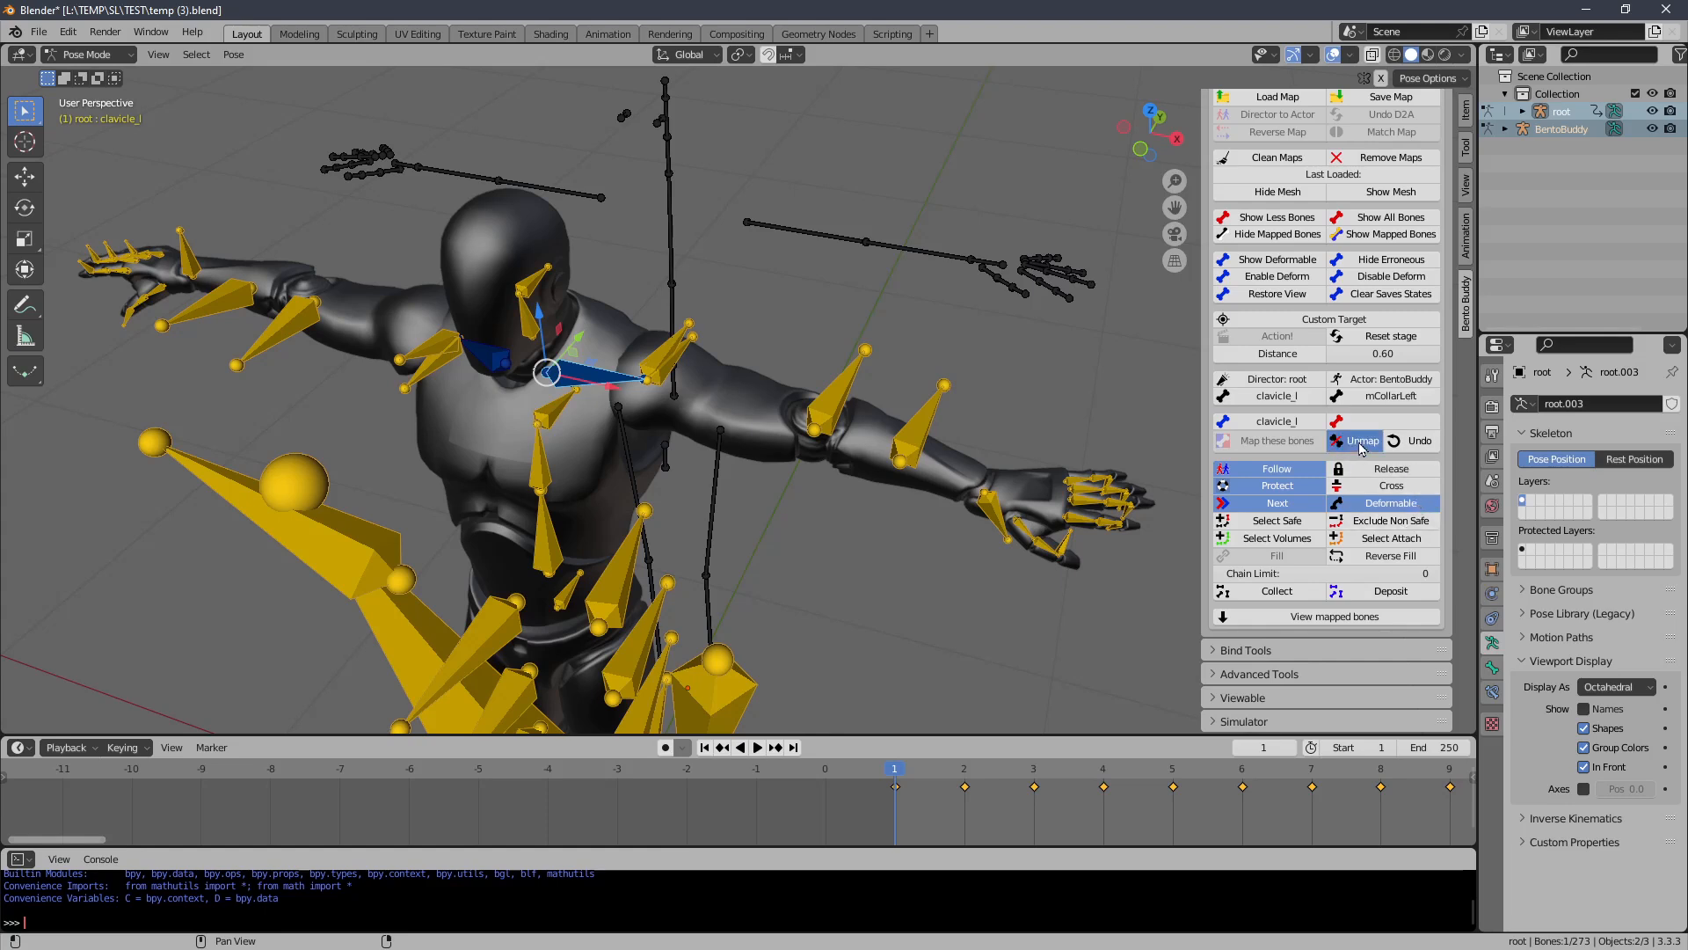
left_click(1084, 472)
Map the left arm chain by pairing hand_l with mWristLeft, setting the Chain Limit to 4 and applying Fill
left_click(993, 523)
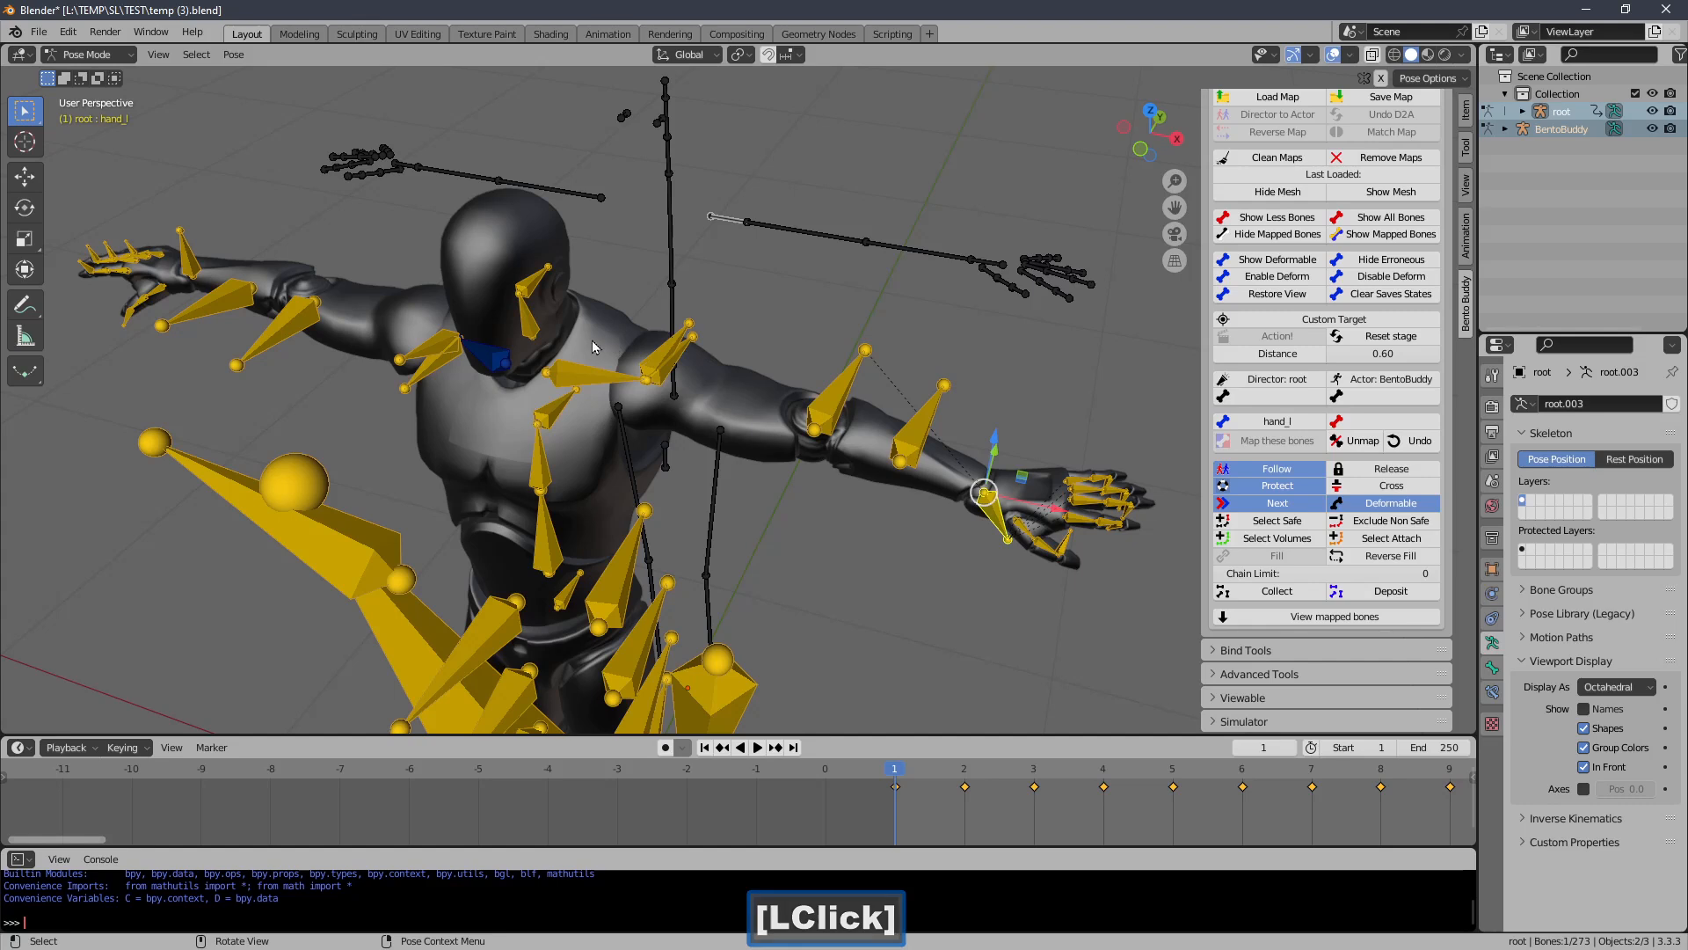
left_click(1386, 573)
type("4")
key("Return")
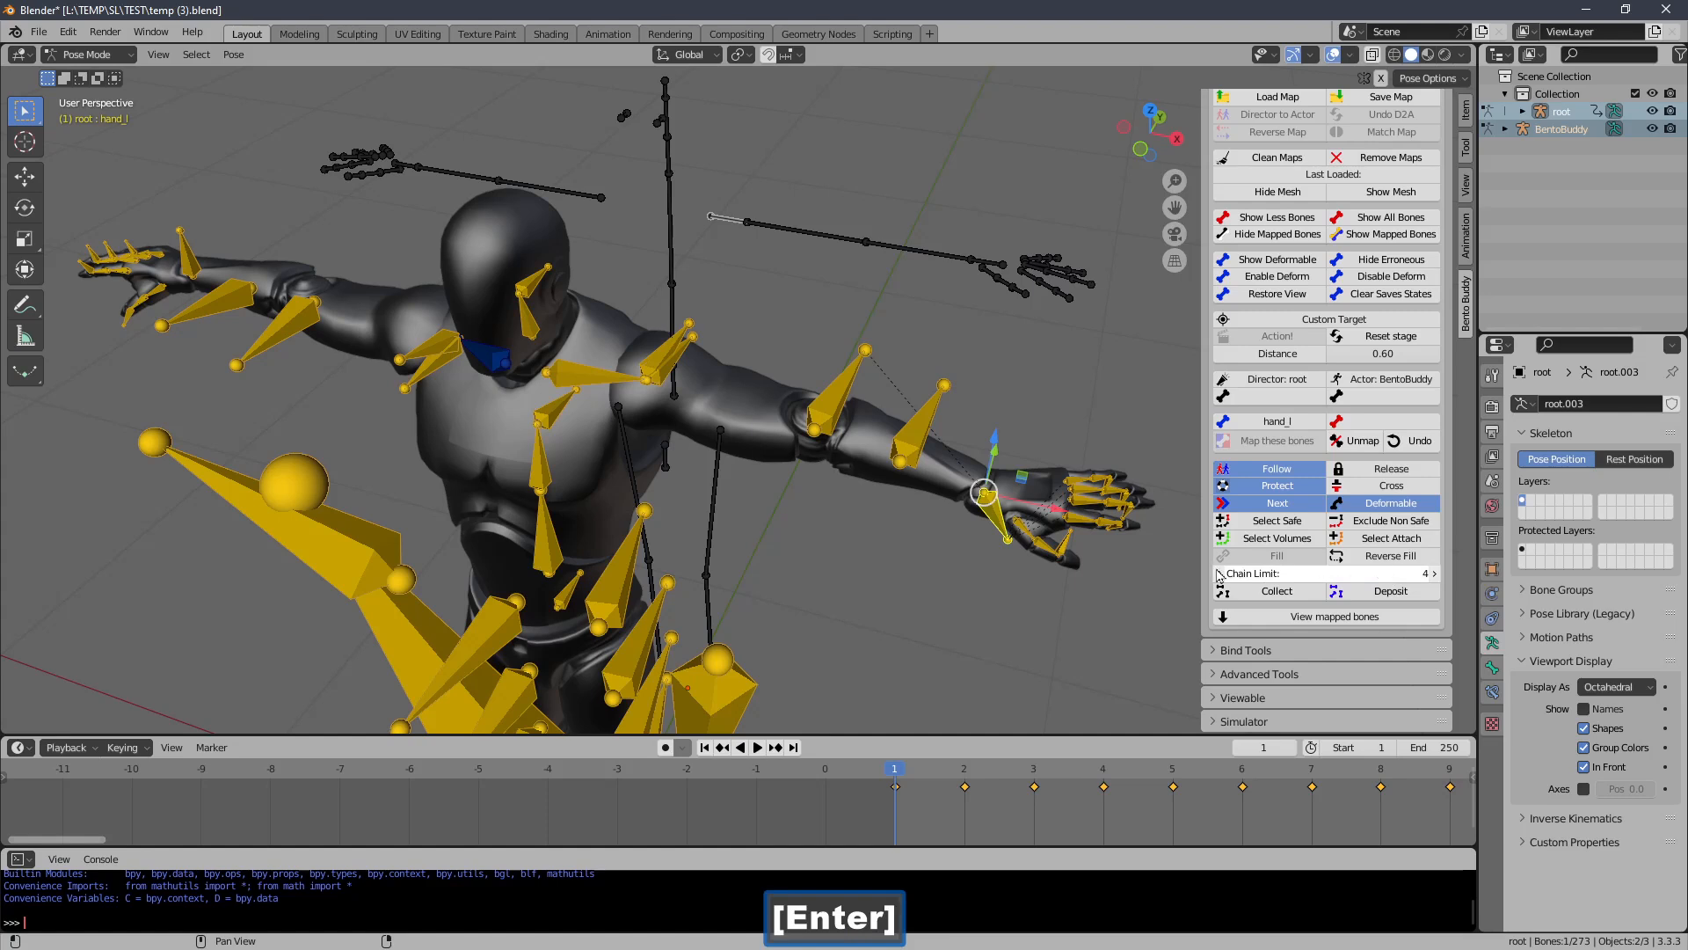
left_click(994, 271)
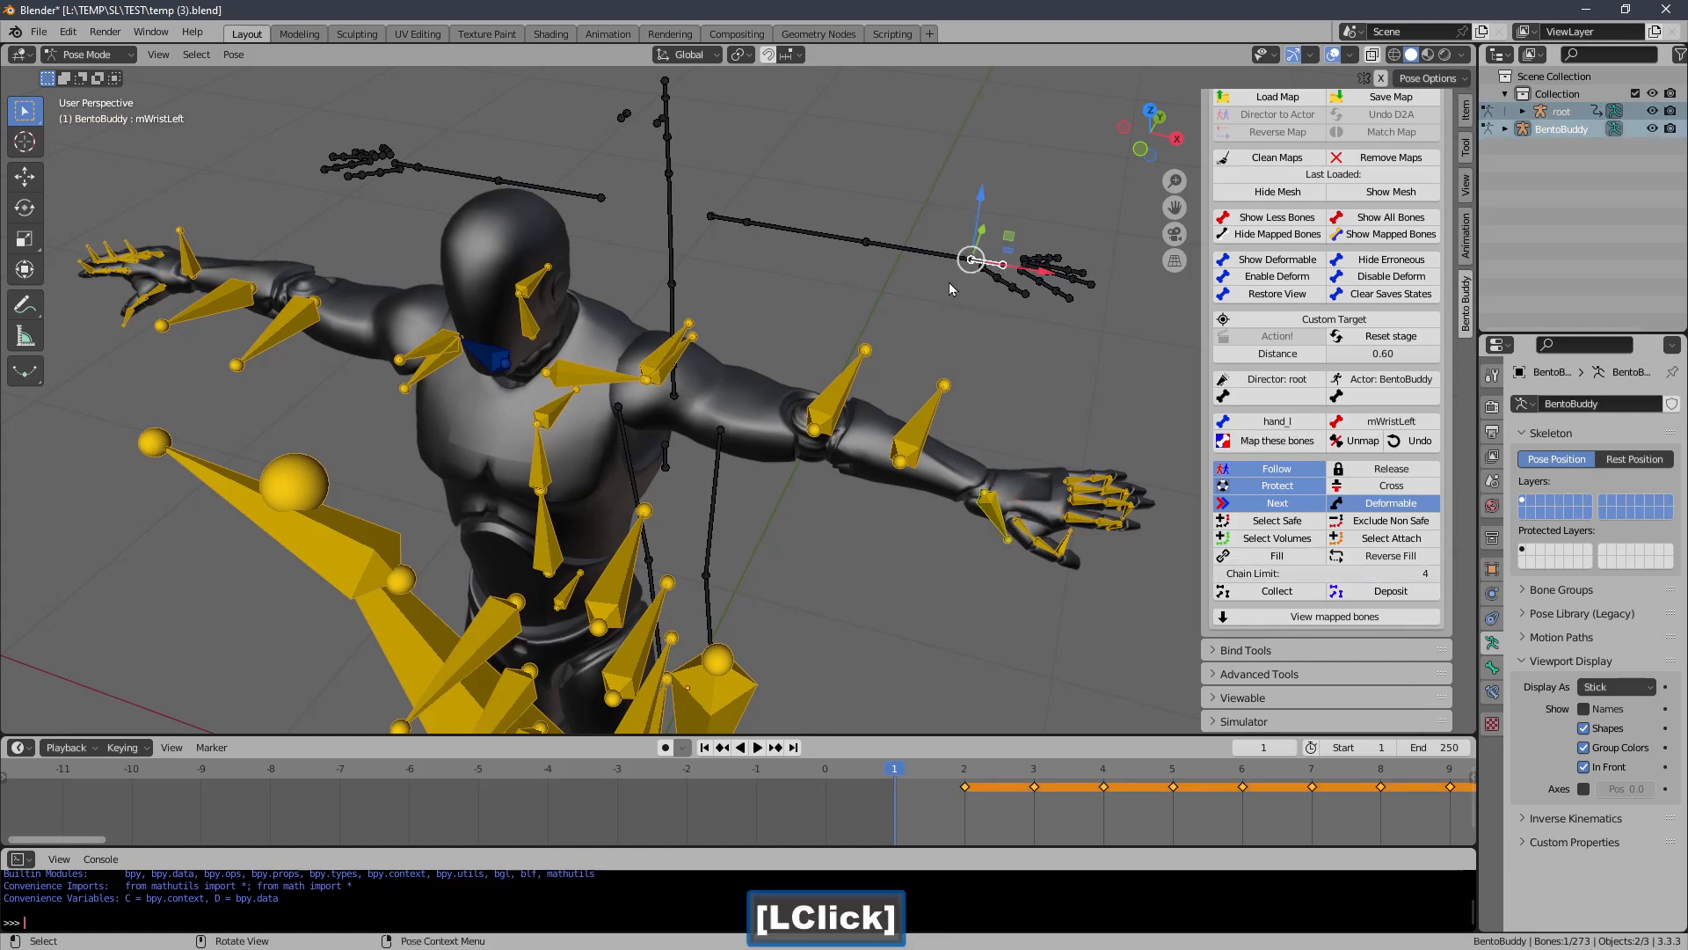
left_click(1243, 557)
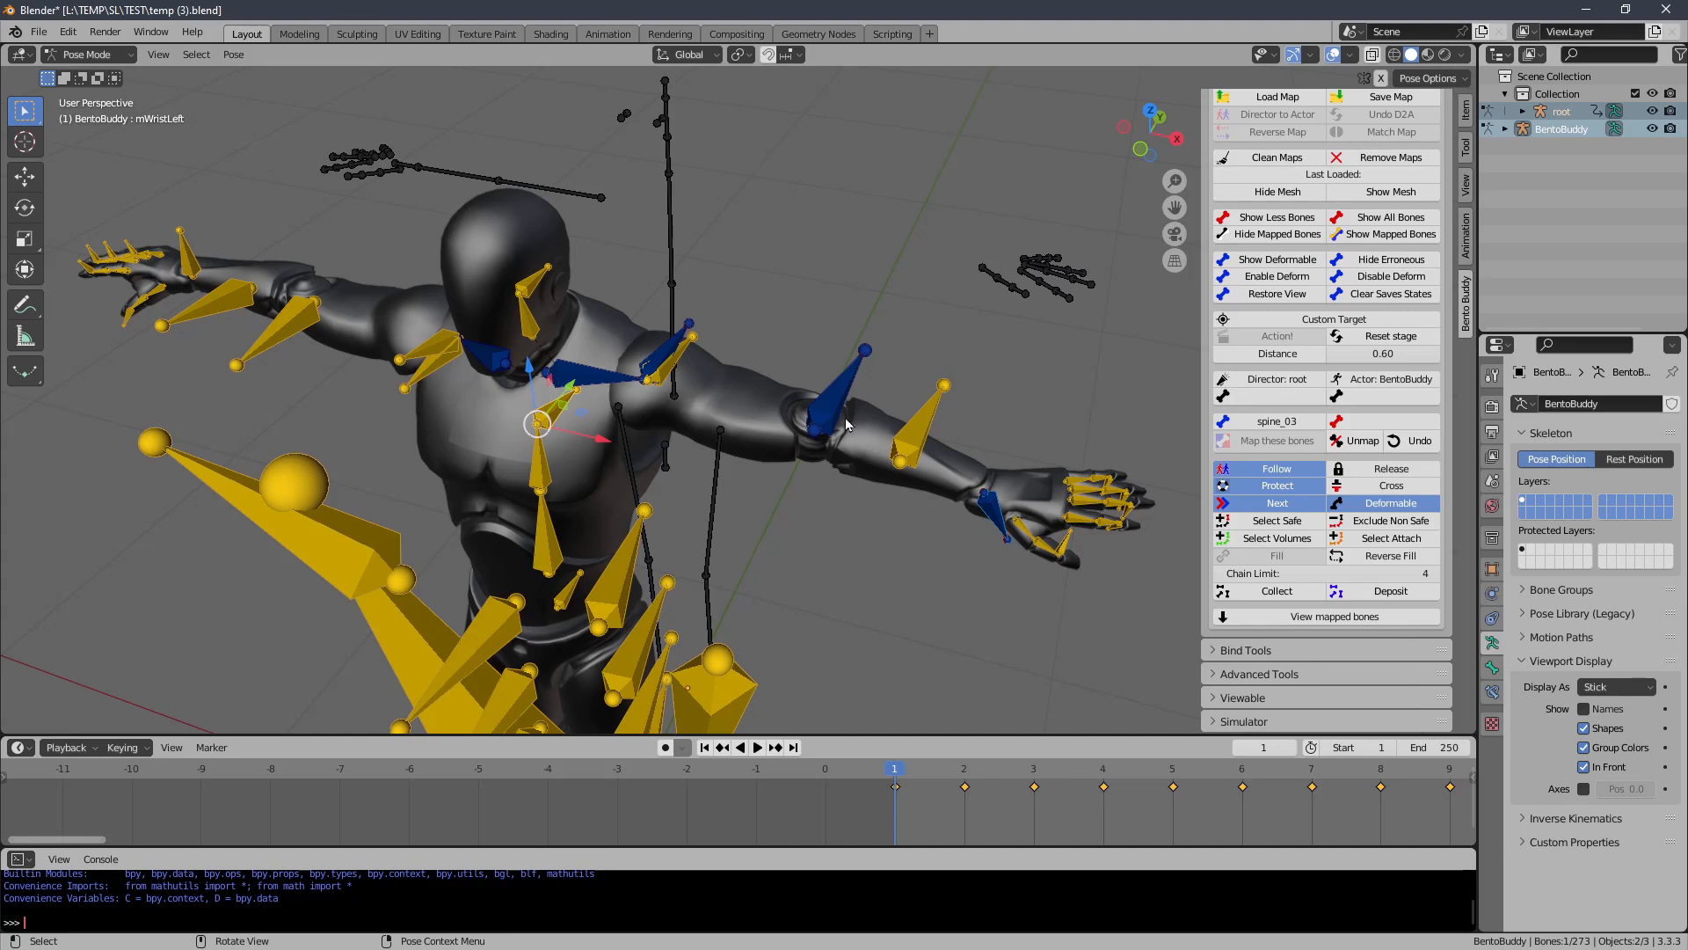
Check the mapped left arm with trial rotations of the lower arm, hand, upper arm and clavicle bones, cancelling each one
left_click(827, 396)
key("r")
right_click(867, 420)
left_click(989, 519)
key("r")
right_click(754, 420)
left_click(645, 361)
key("r")
right_click(587, 384)
left_click(585, 380)
key("r")
right_click(576, 378)
middle_click_drag(316, 347, 615, 380, "shift")
middle_click_drag(616, 380, 734, 385)
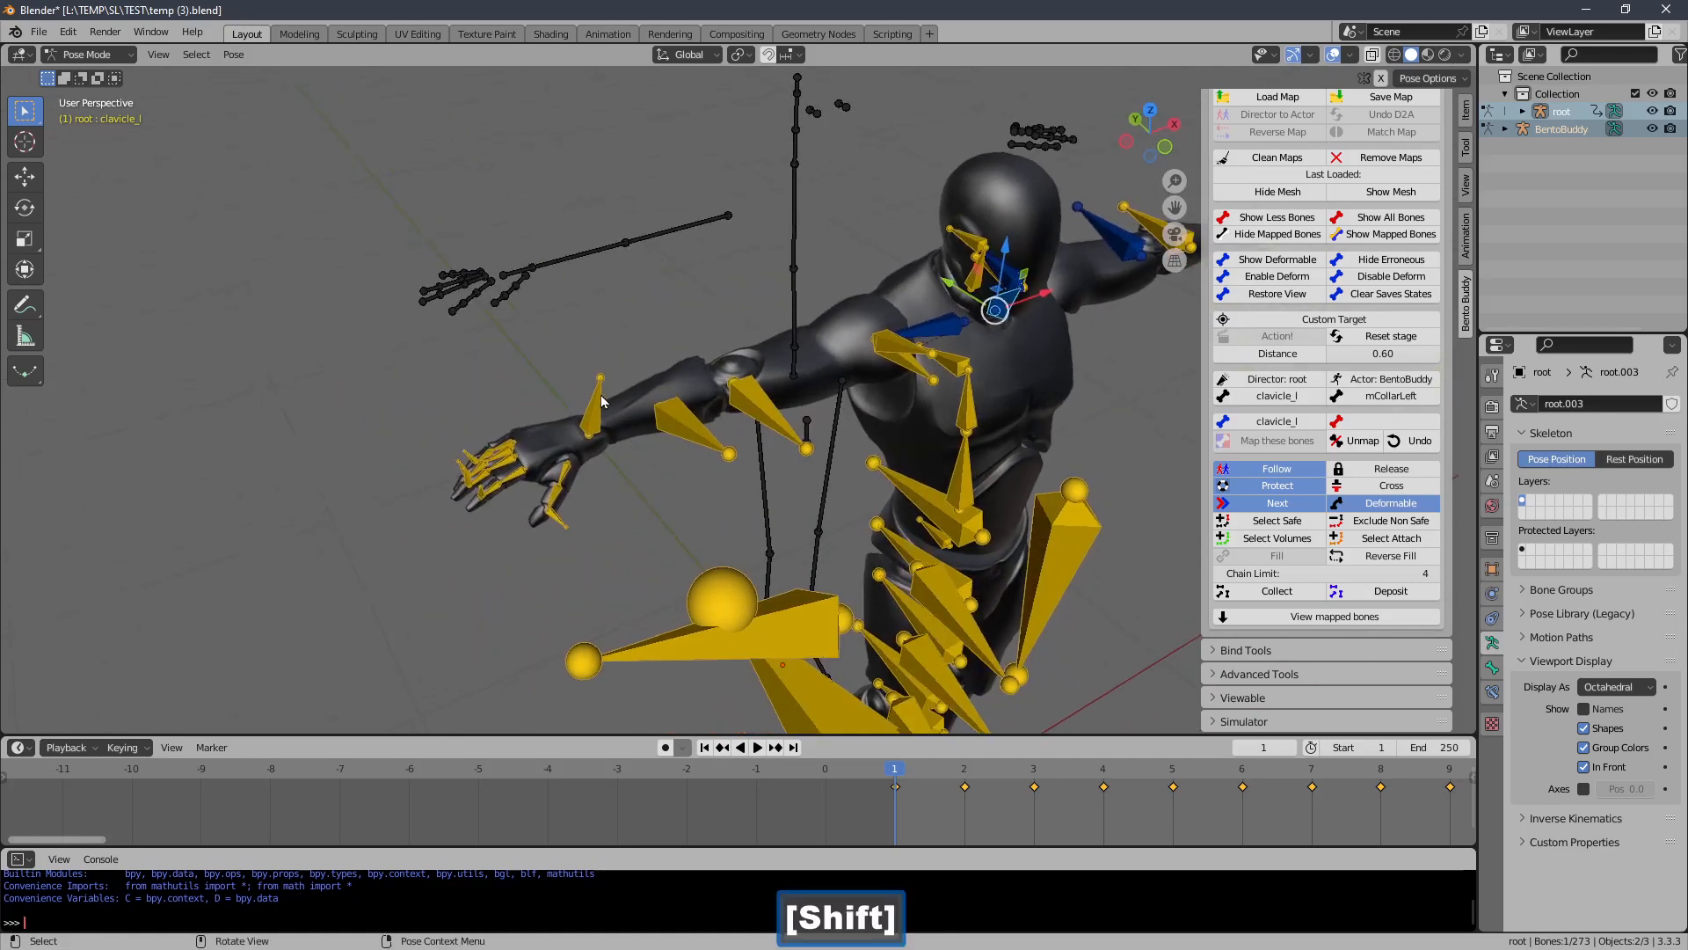
Map the right arm chain by pairing hand_r with mWristRight and applying Fill
left_click(587, 420)
key("r")
right_click(553, 340)
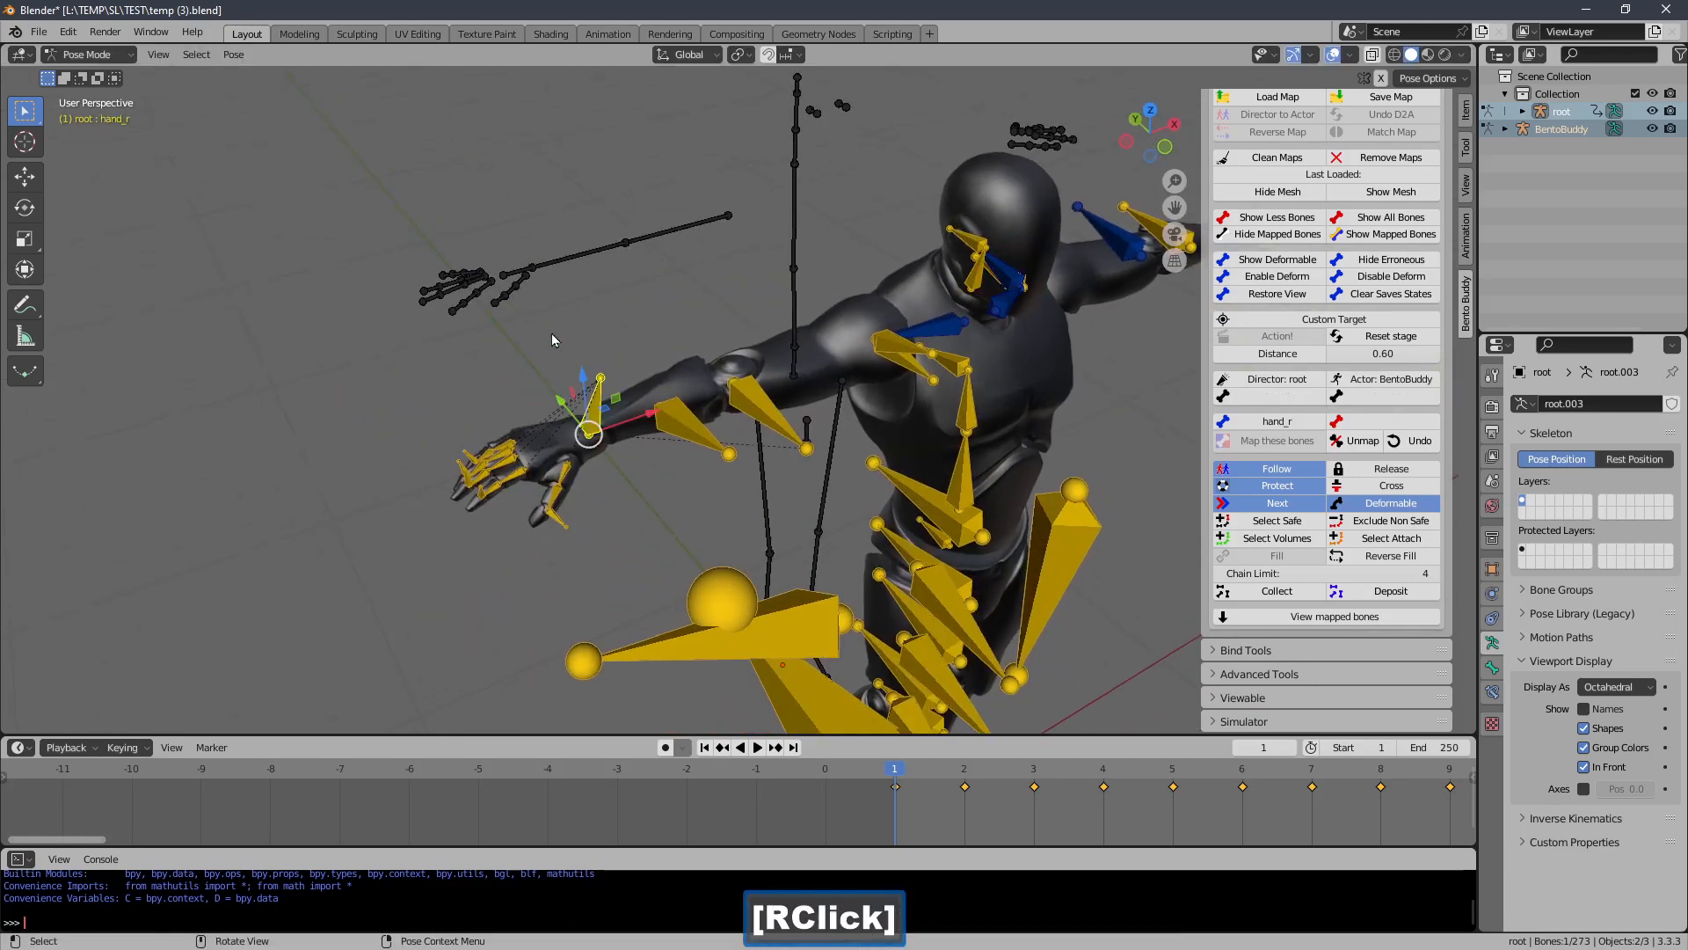
left_click(520, 257)
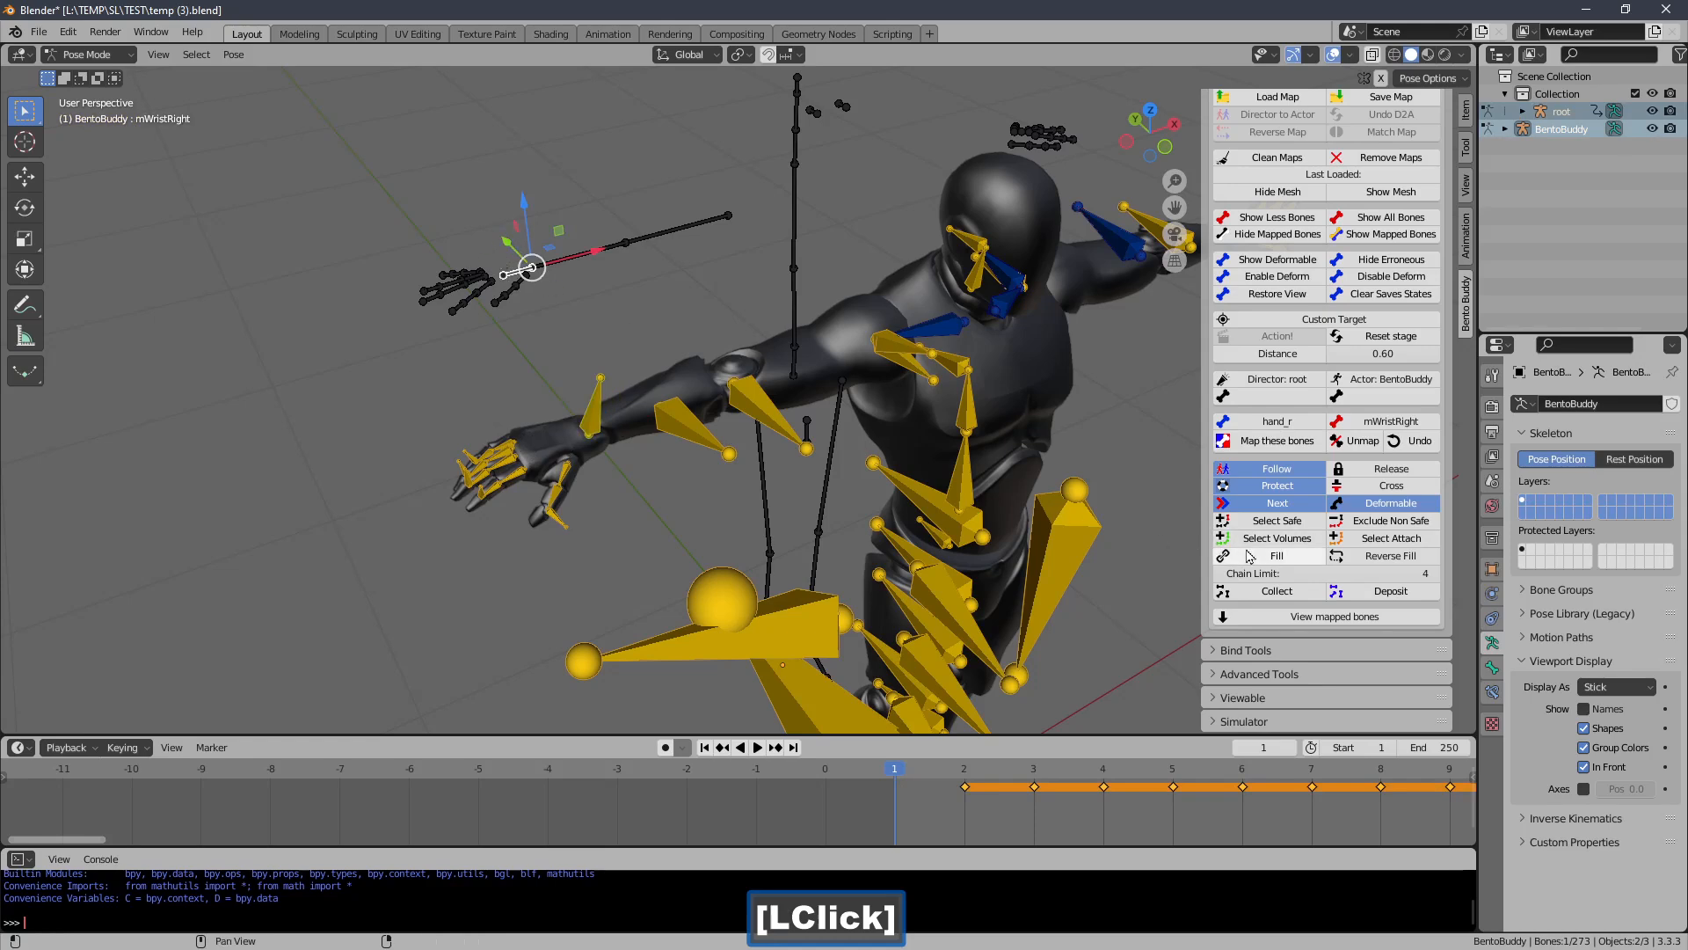
left_click(1064, 531)
Map the right thumb chain by pairing thumb_03_r with mHandThumb3Right, setting the Chain Limit to 3 and applying Fill
middle_click_drag(964, 472, 905, 429)
middle_click_drag(778, 450, 779, 387, "ctrl")
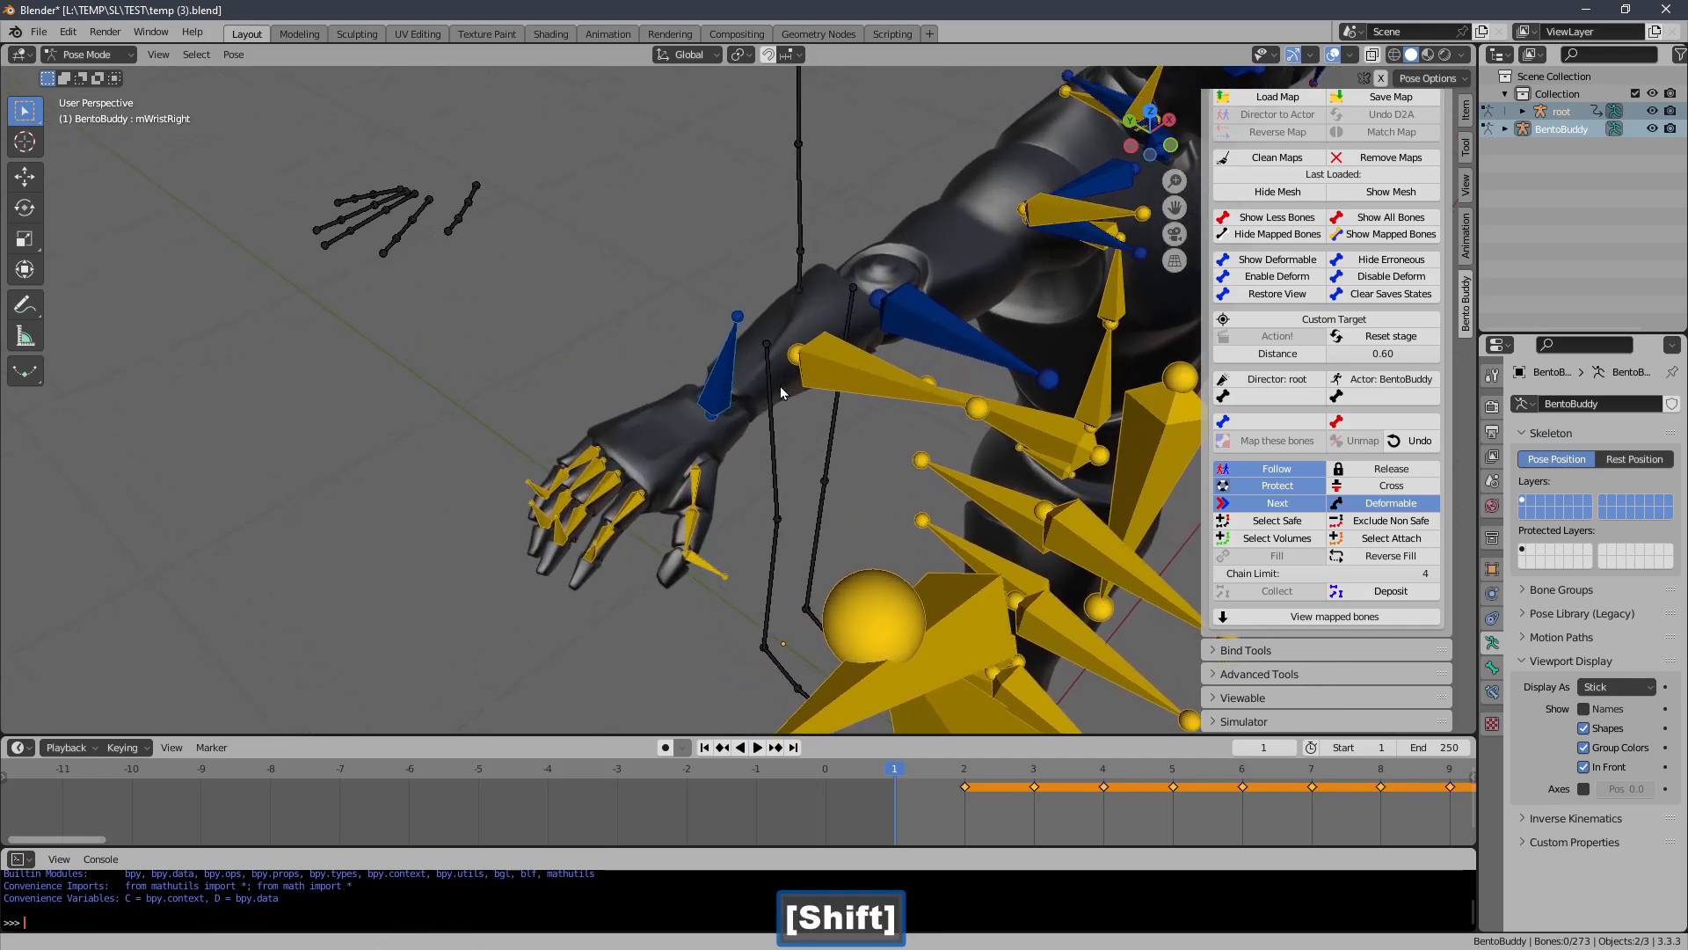
left_click(714, 578)
right_click(726, 532)
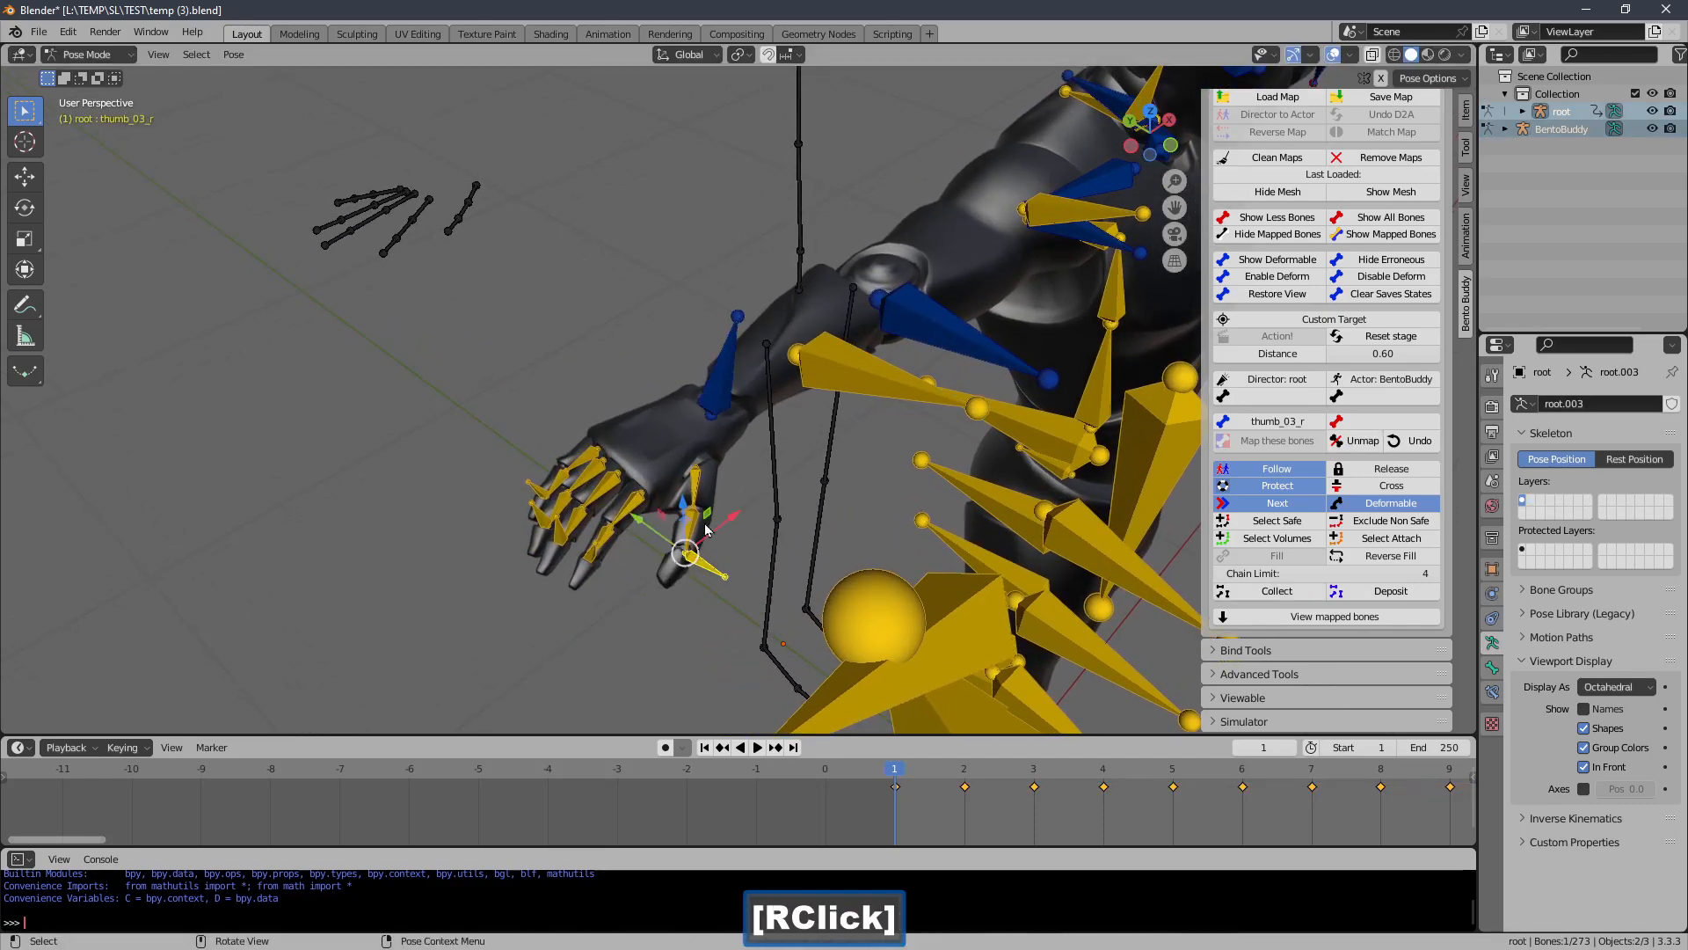
scroll(704, 476, "down", 2)
middle_click_drag(626, 477, 1065, 626, "ctrl")
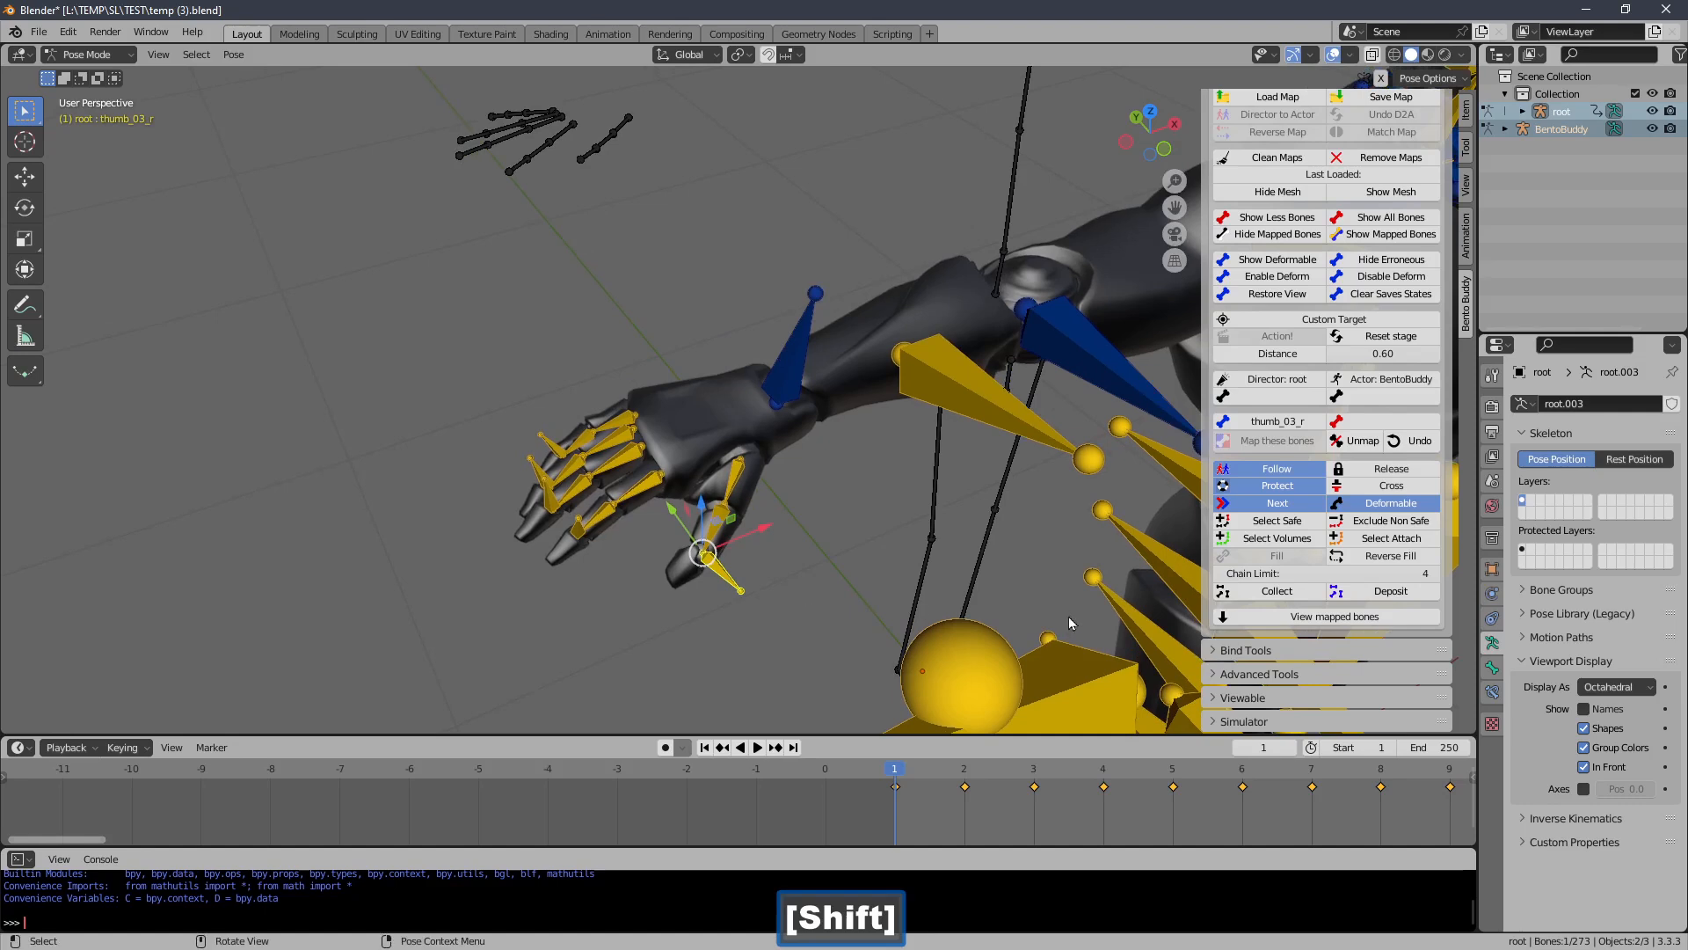
left_click(1220, 573)
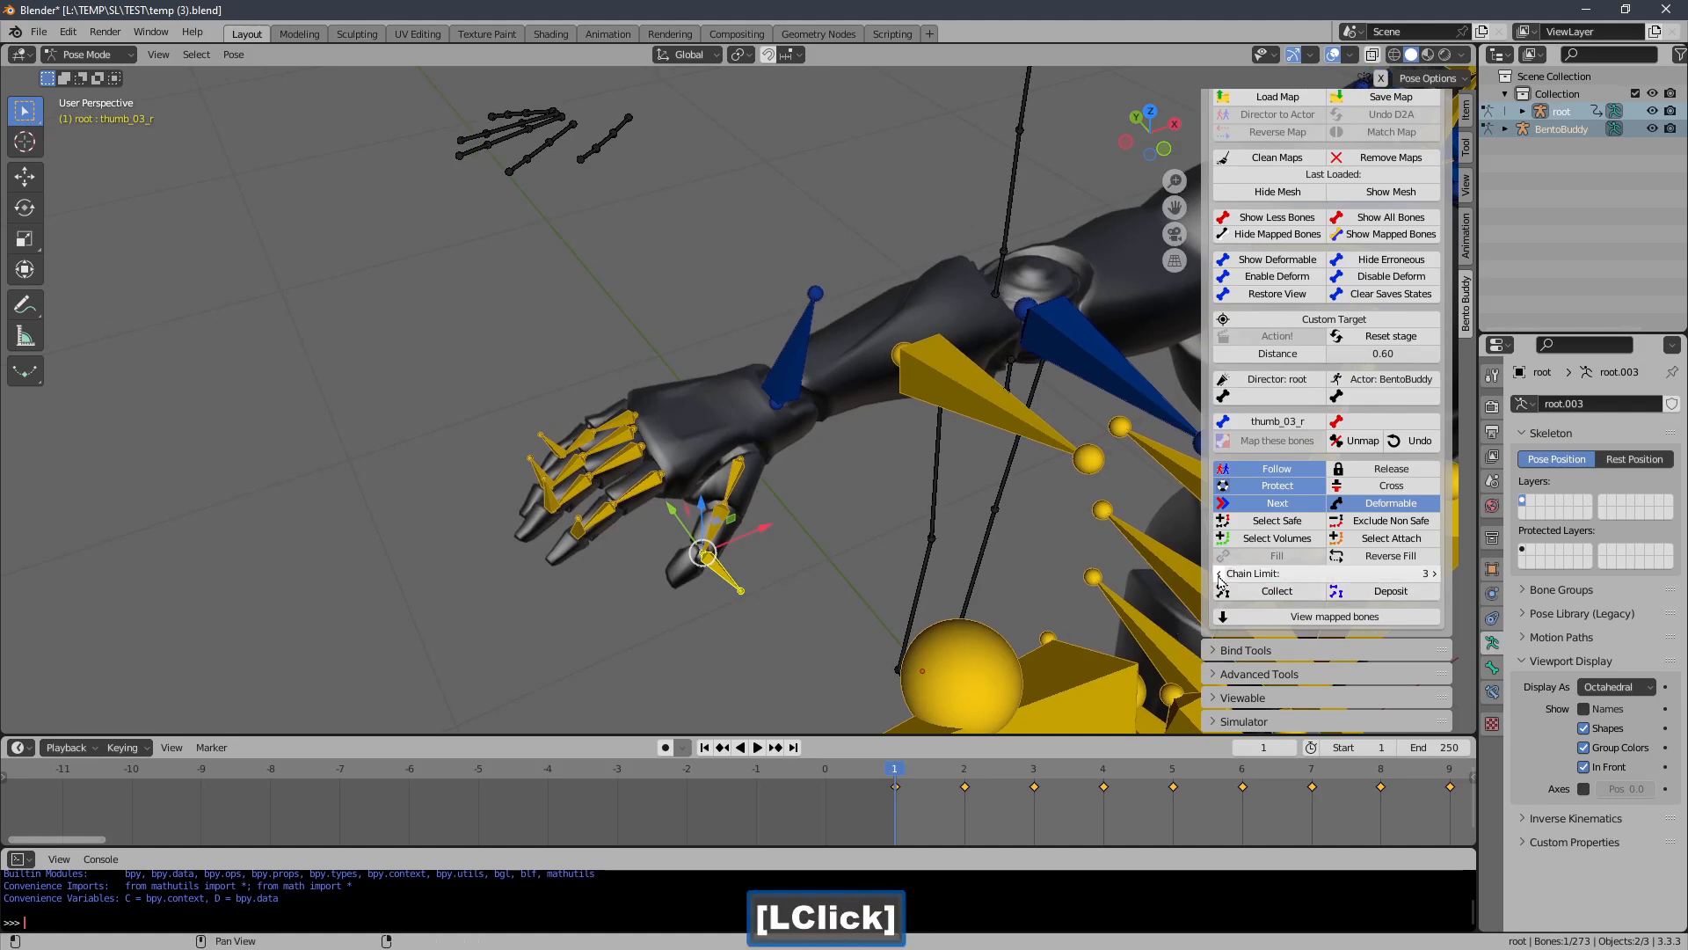
left_click(580, 163)
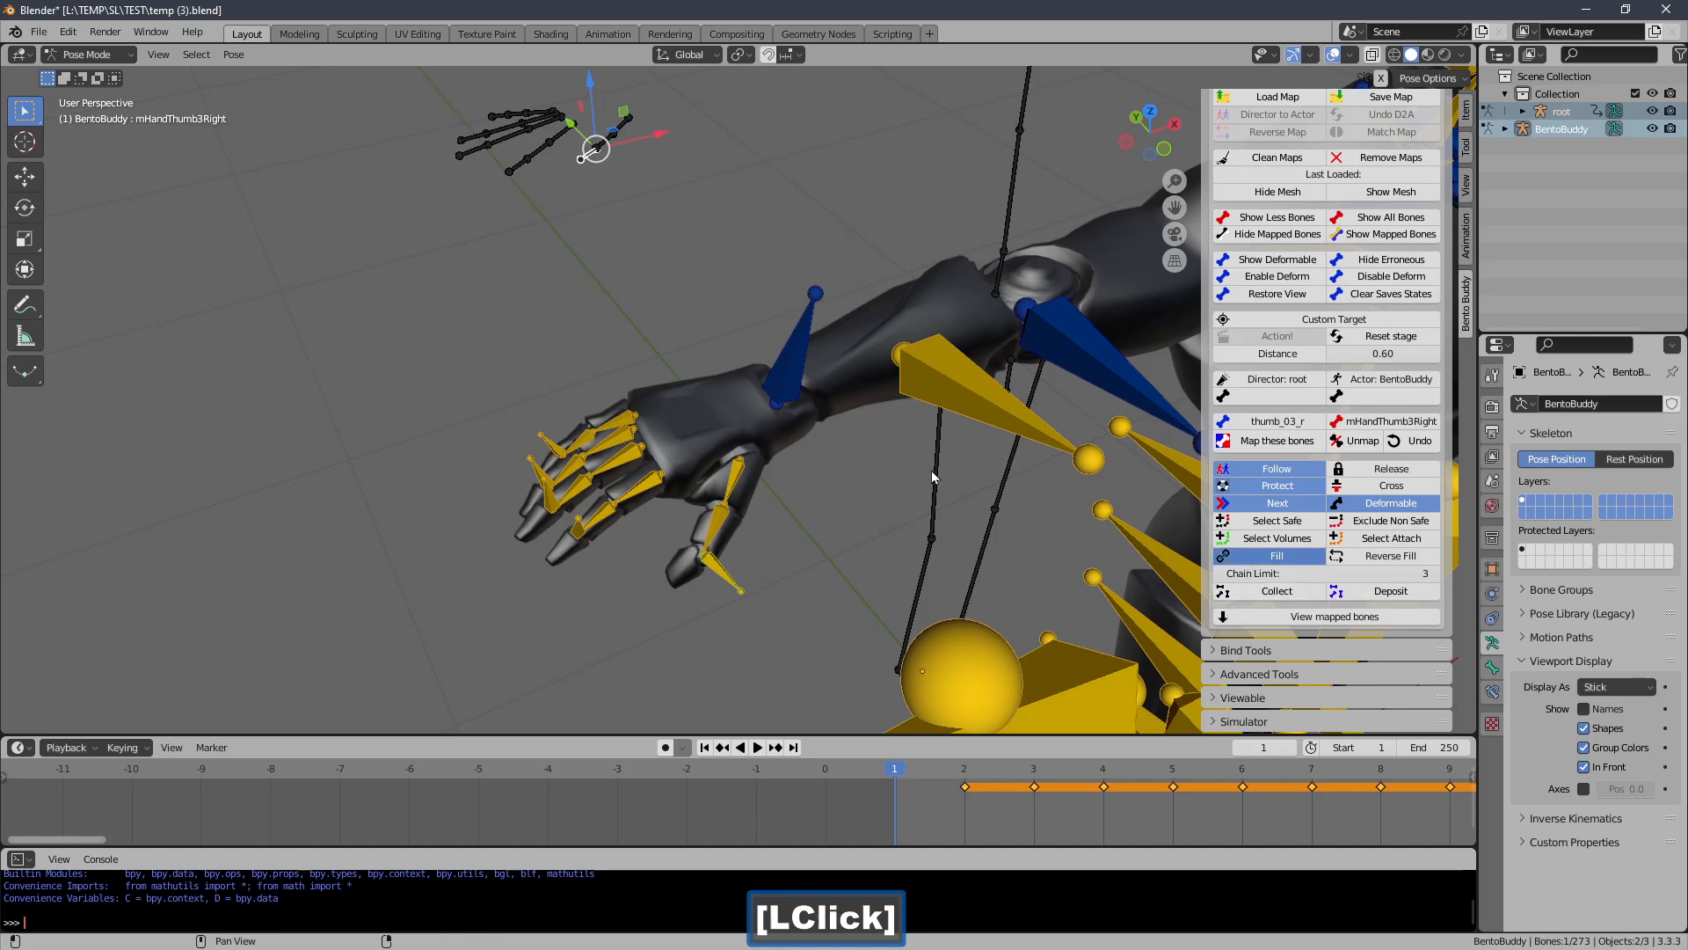
left_click(602, 285)
Map the right index finger chain by pairing mHandIndex3Right with index_03_r and applying Fill
left_click(513, 173)
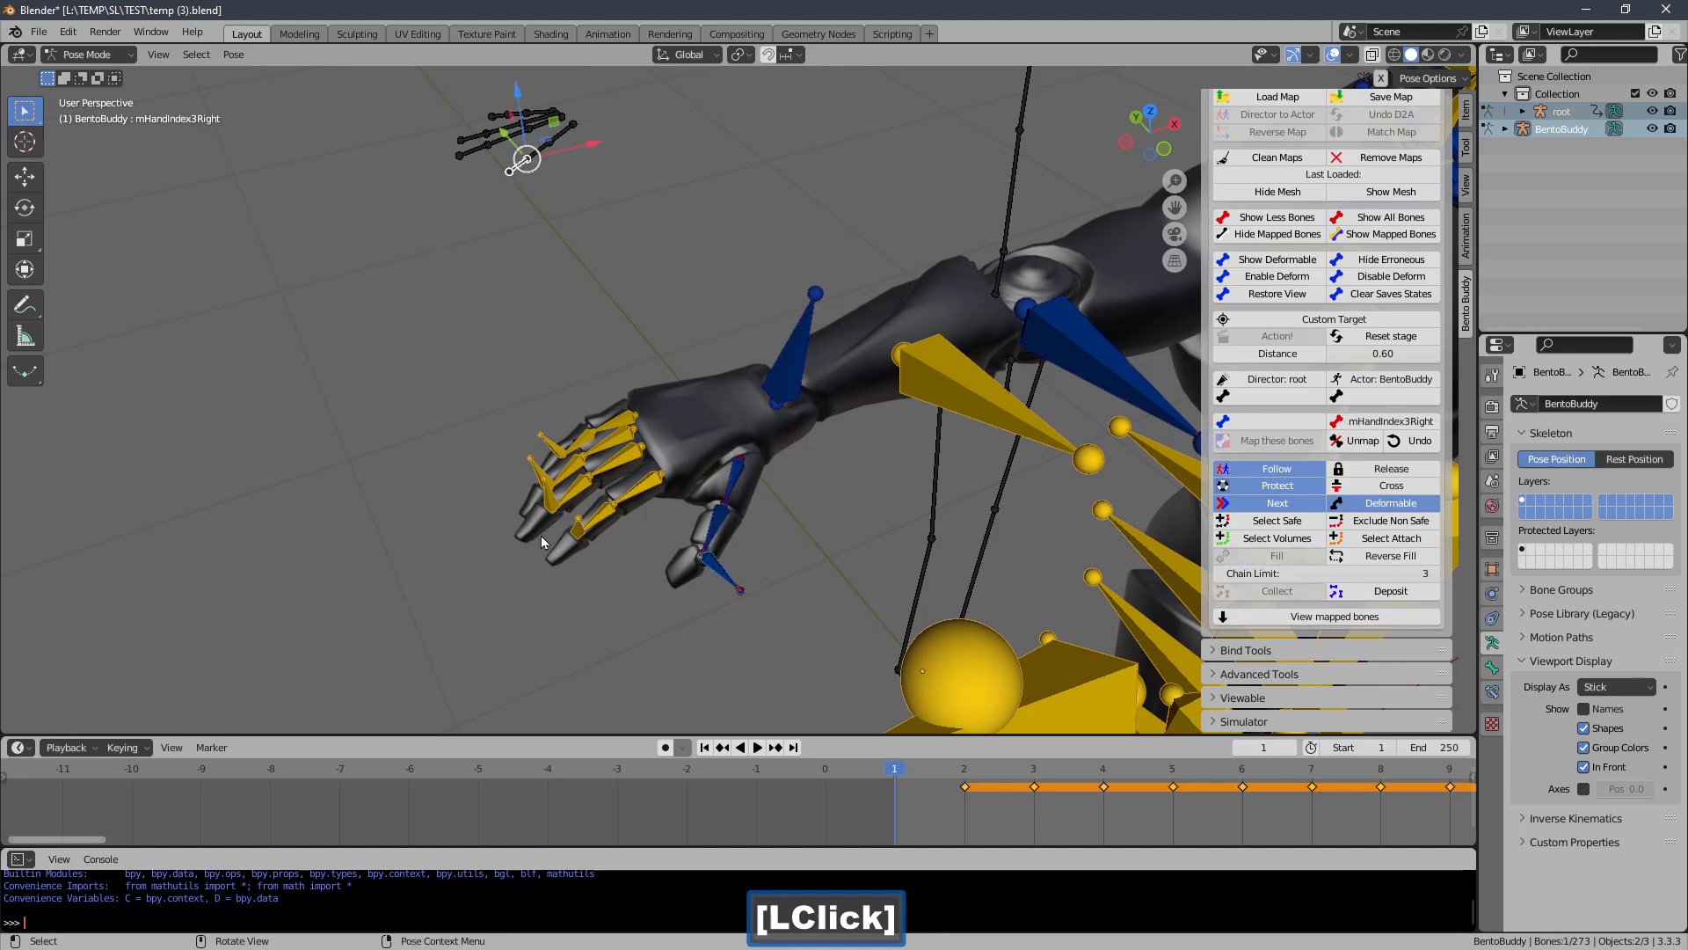
left_click(577, 532)
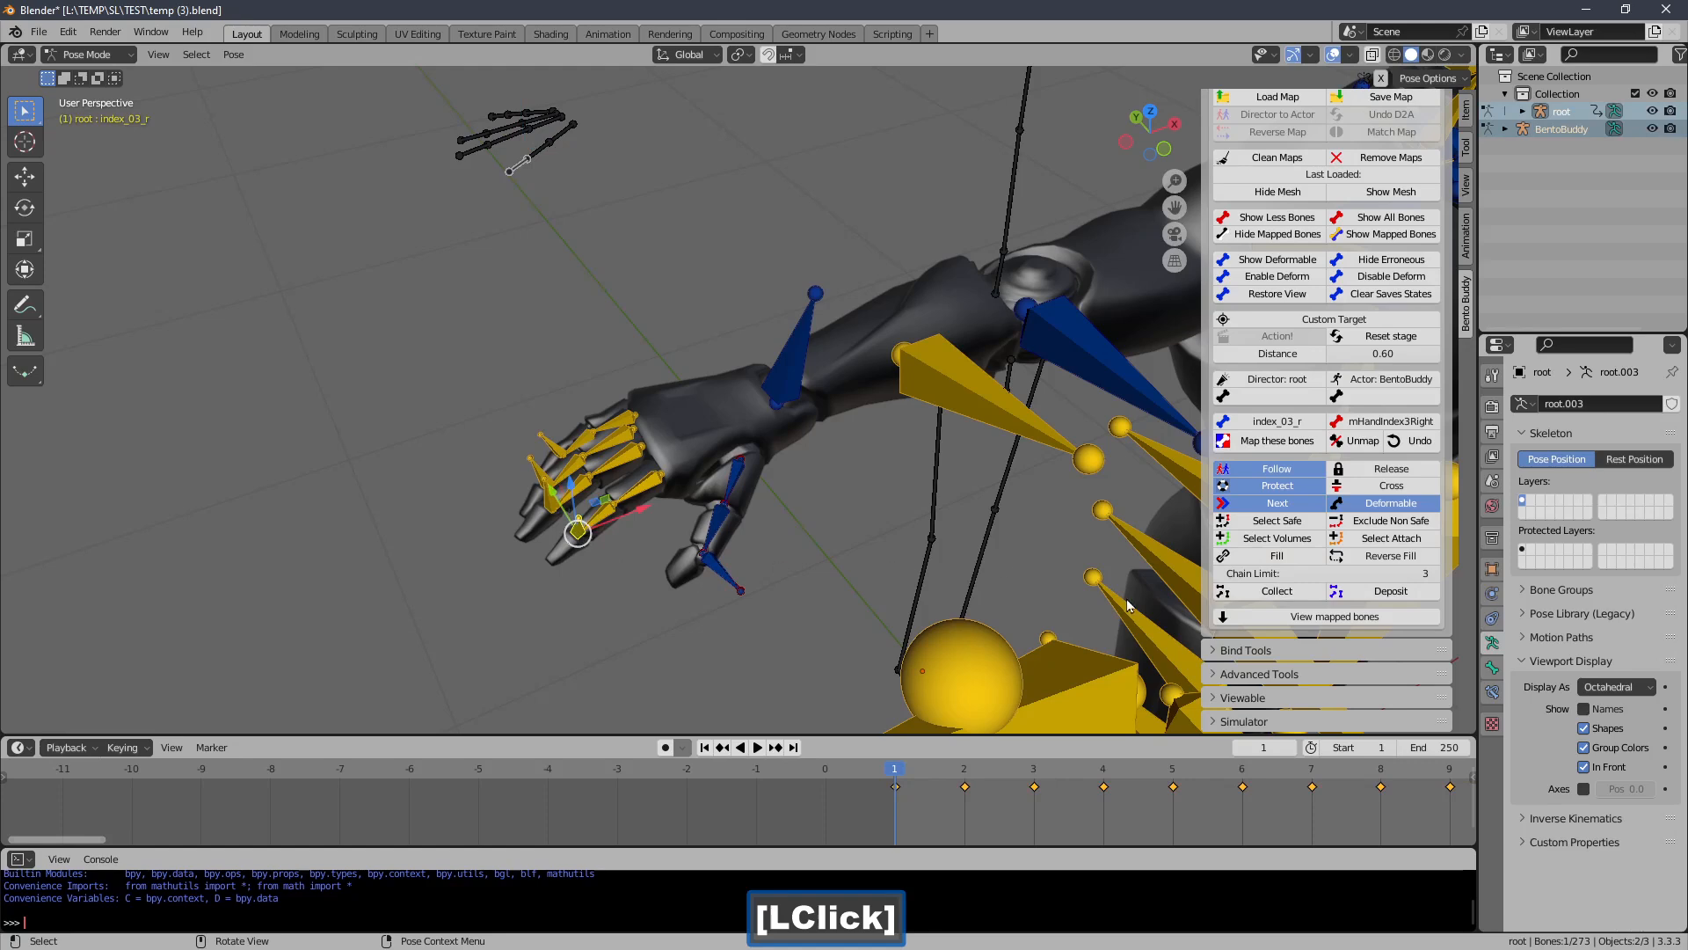
left_click(880, 493)
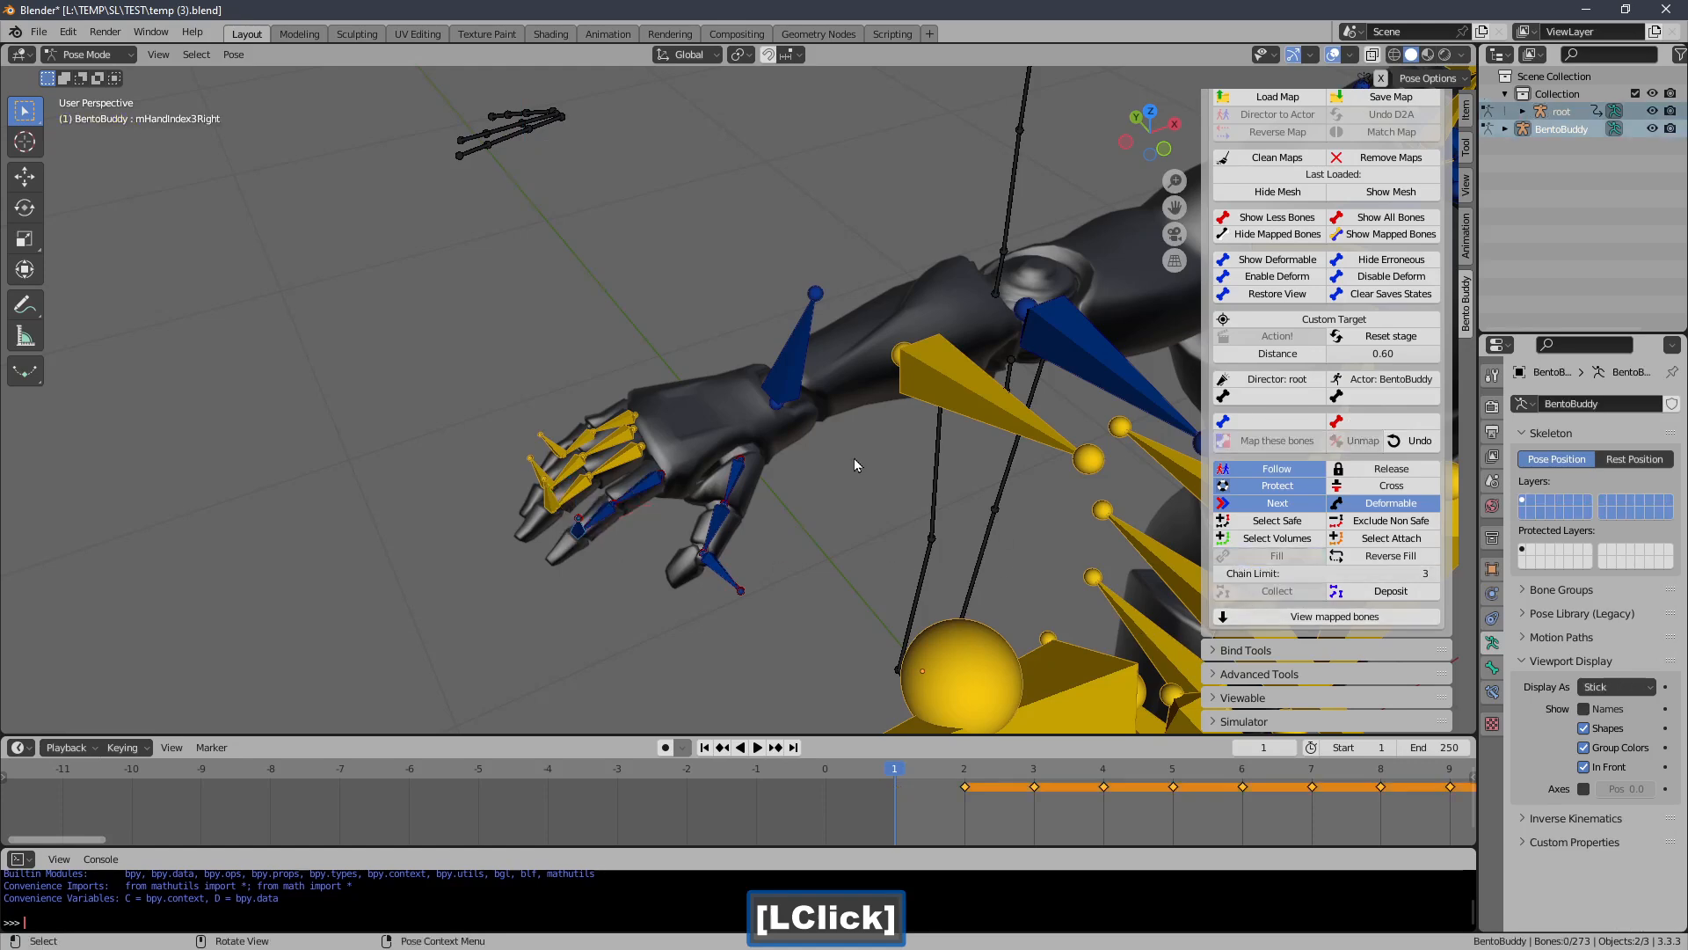
middle_click_drag(816, 303, 719, 728, "ctrl")
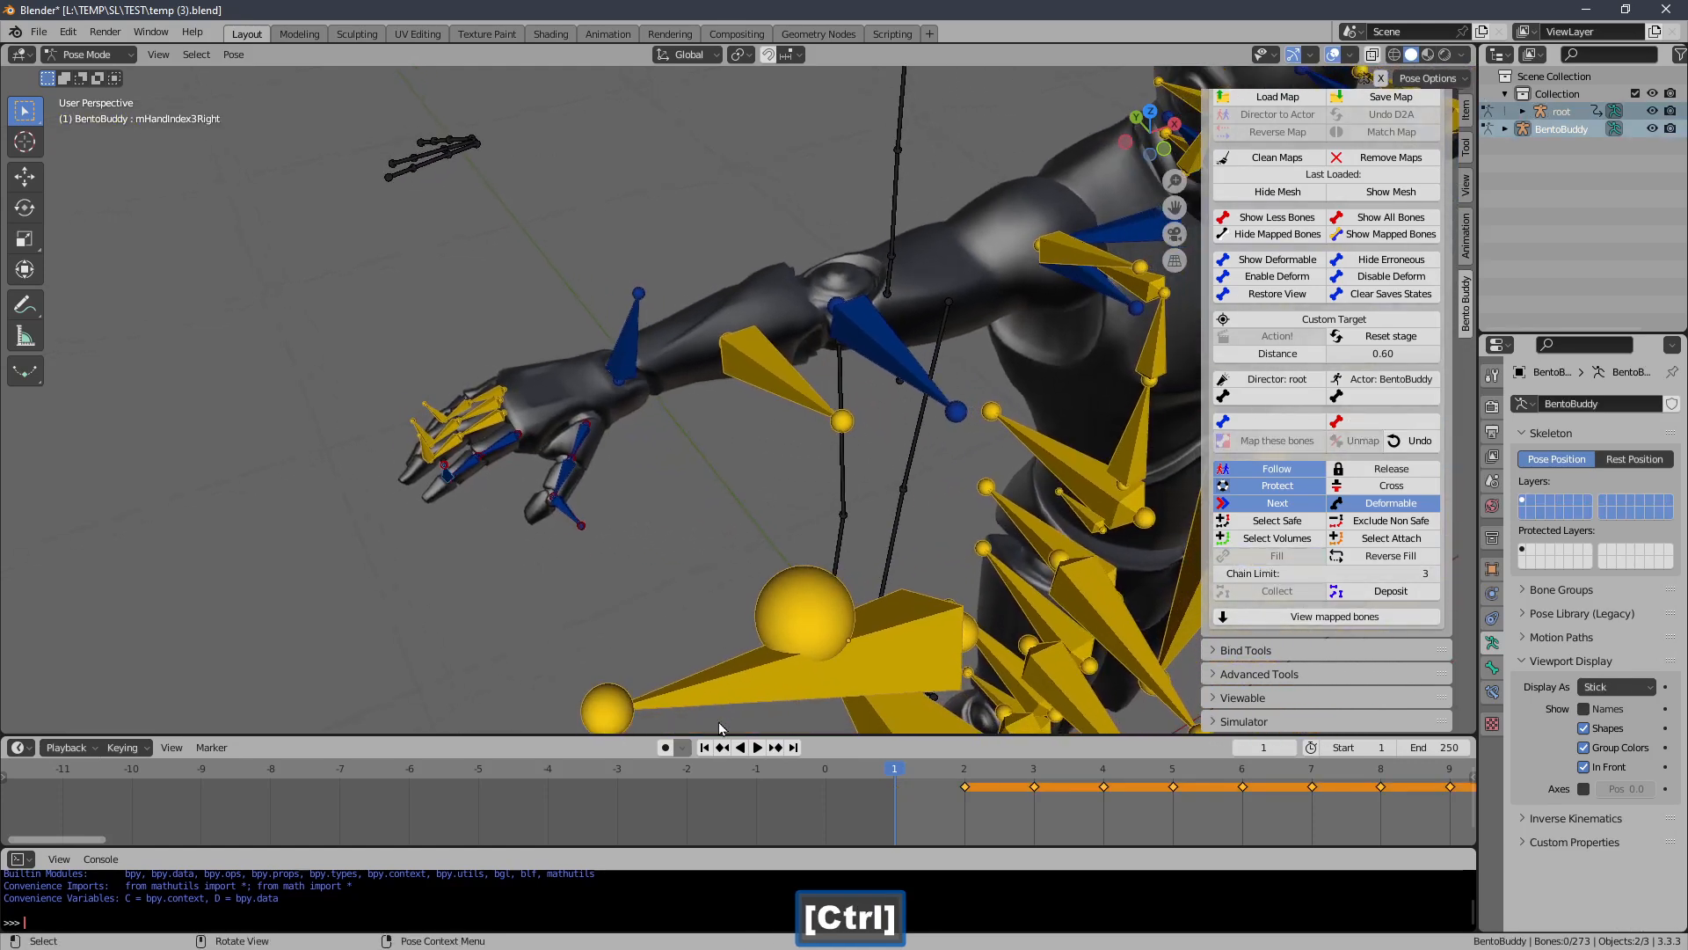
Select the BentoBuddy left-hand finger bones and move them next to the character's left hand
middle_click_drag(1361, 72, 790, 254)
left_click(790, 254)
middle_click_drag(930, 631, 983, 487, "ctrl")
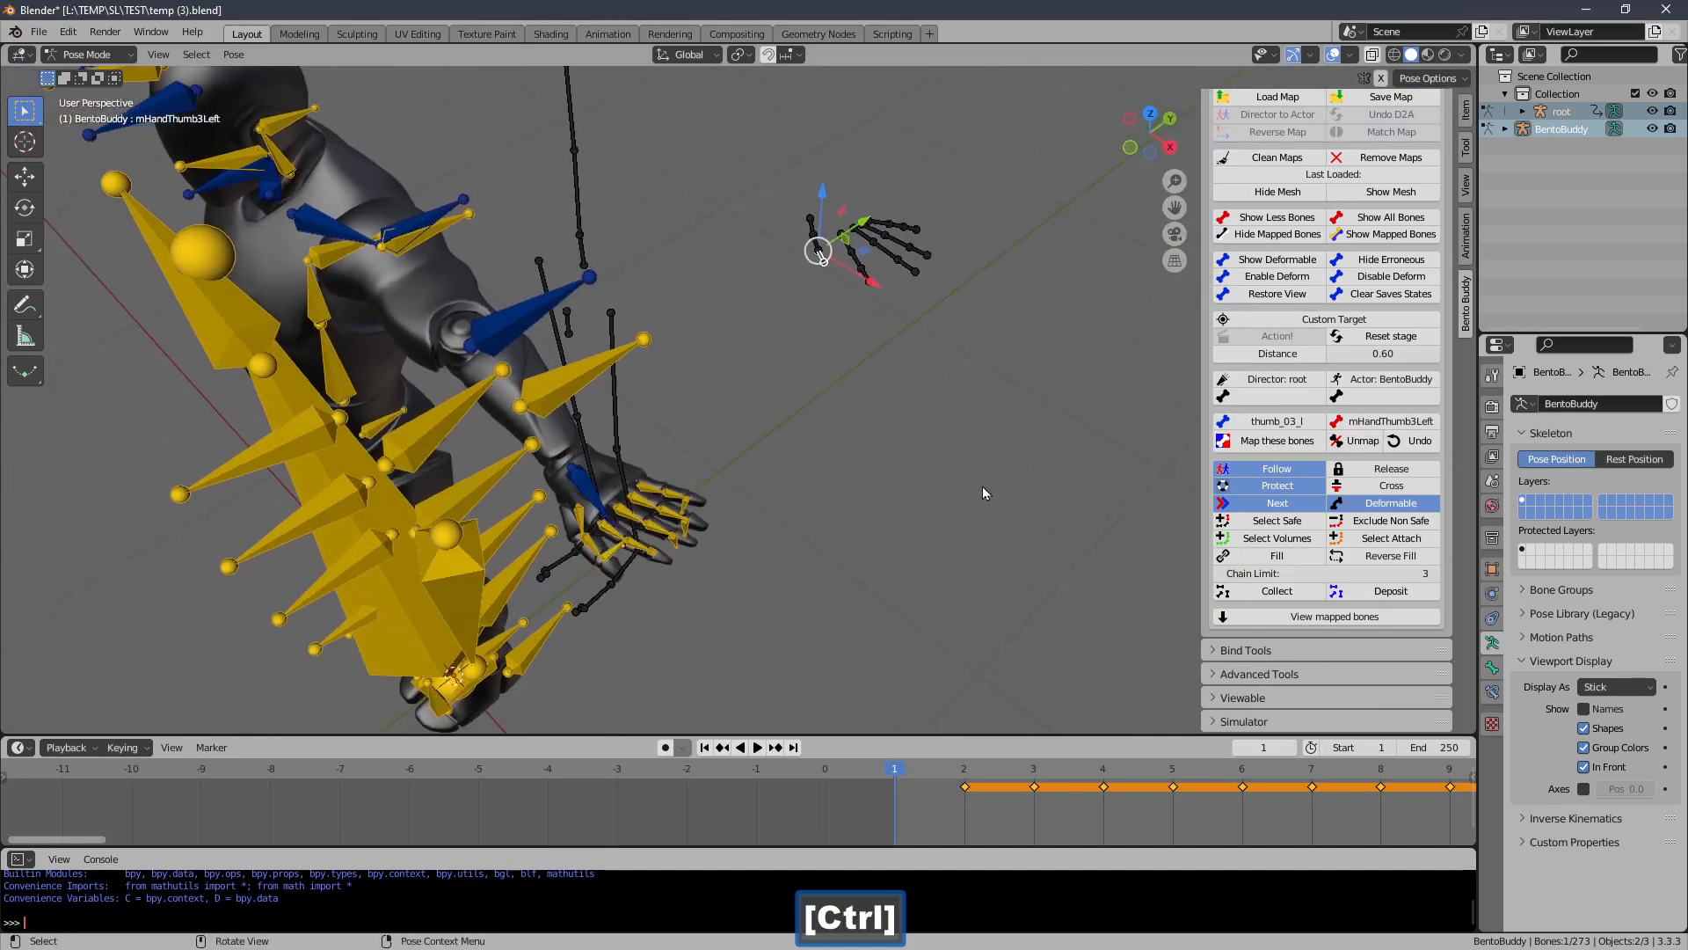
left_click_drag(968, 216, 800, 299)
middle_click_drag(800, 299, 894, 400, "ctrl")
left_click_drag(947, 371, 647, 529)
middle_click_drag(647, 529, 771, 341)
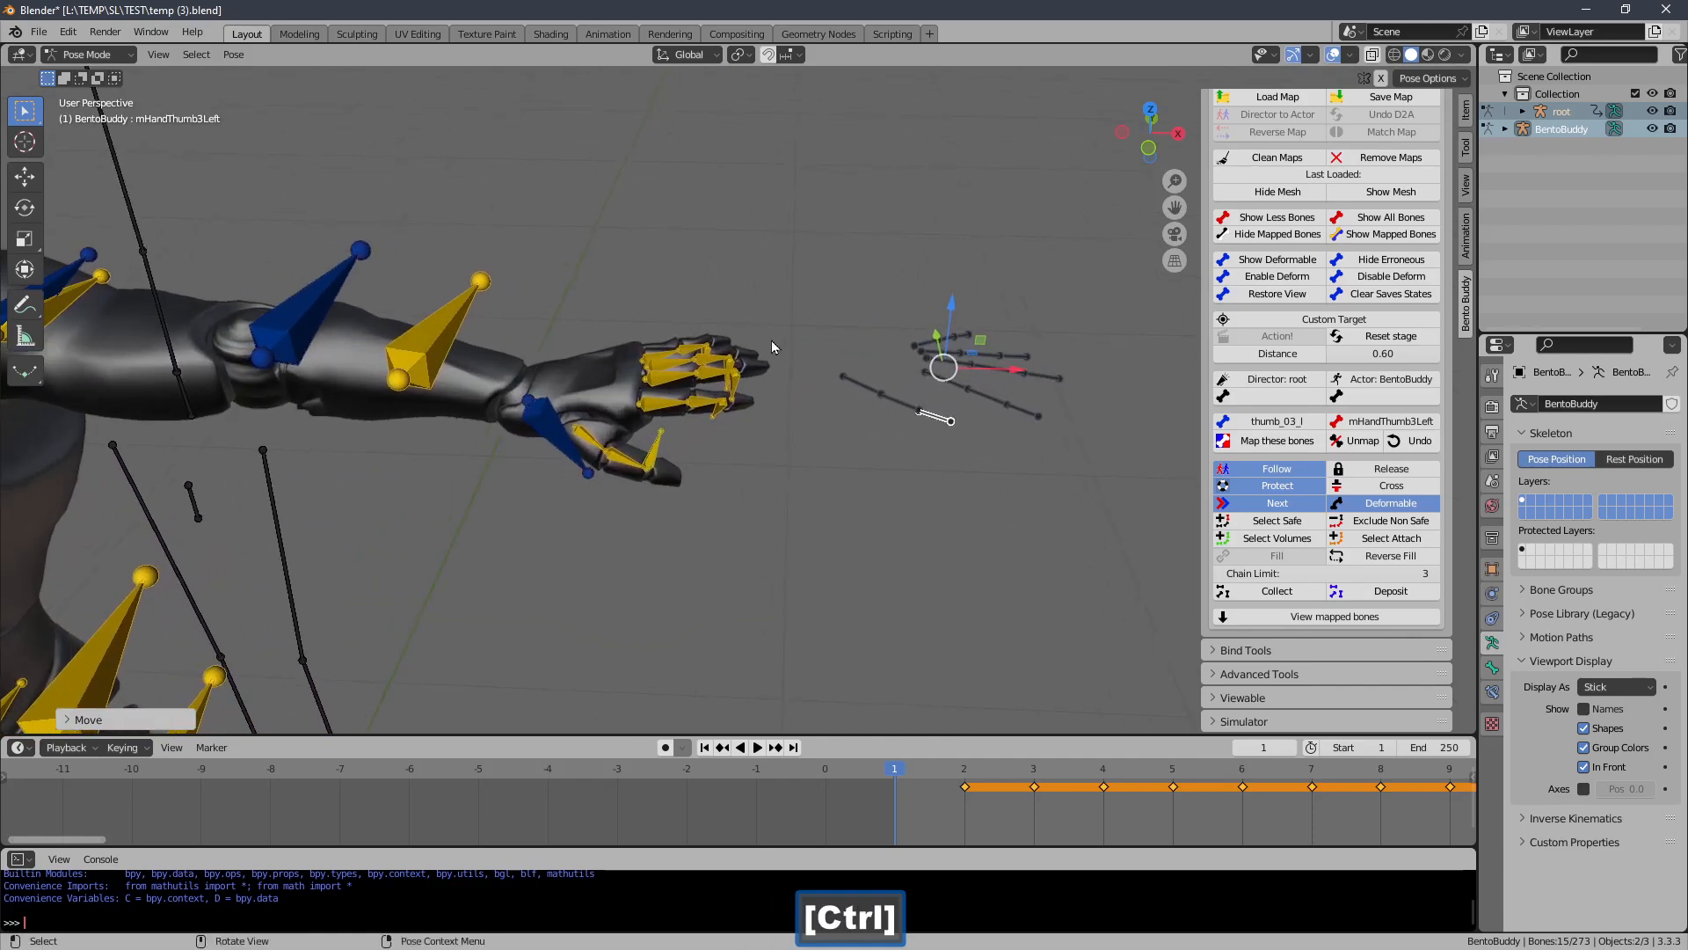
Map the left thumb chain by pairing mHandThumb3Left with thumb_03_l and applying Fill
left_click(943, 419)
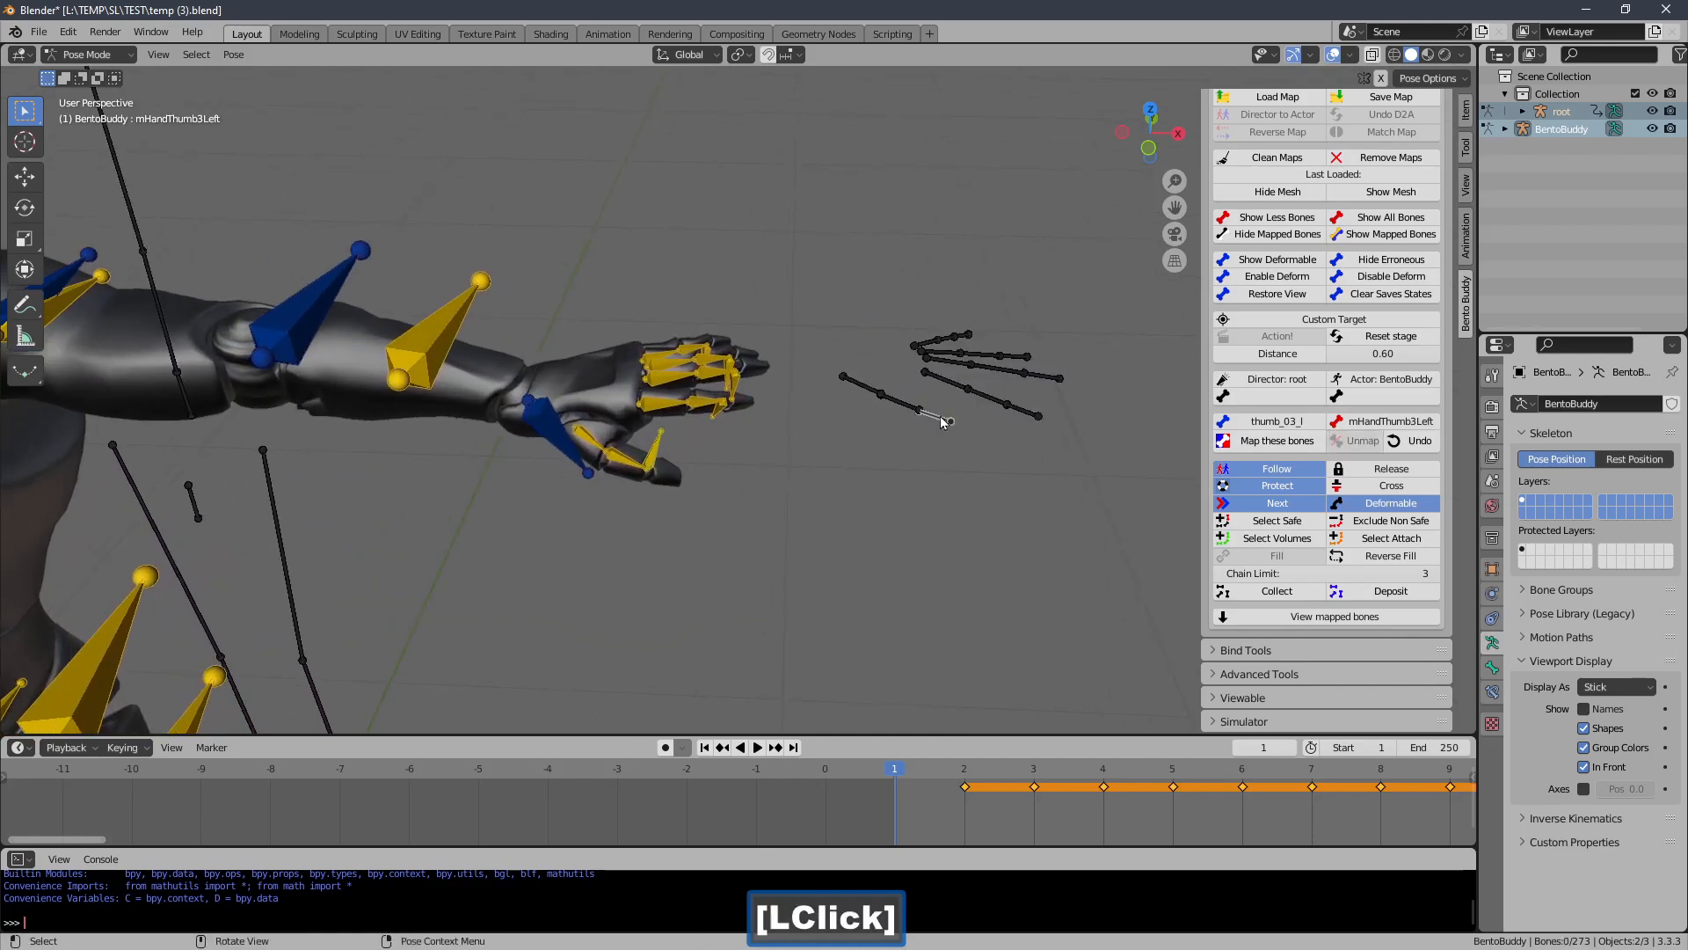
left_click(673, 451)
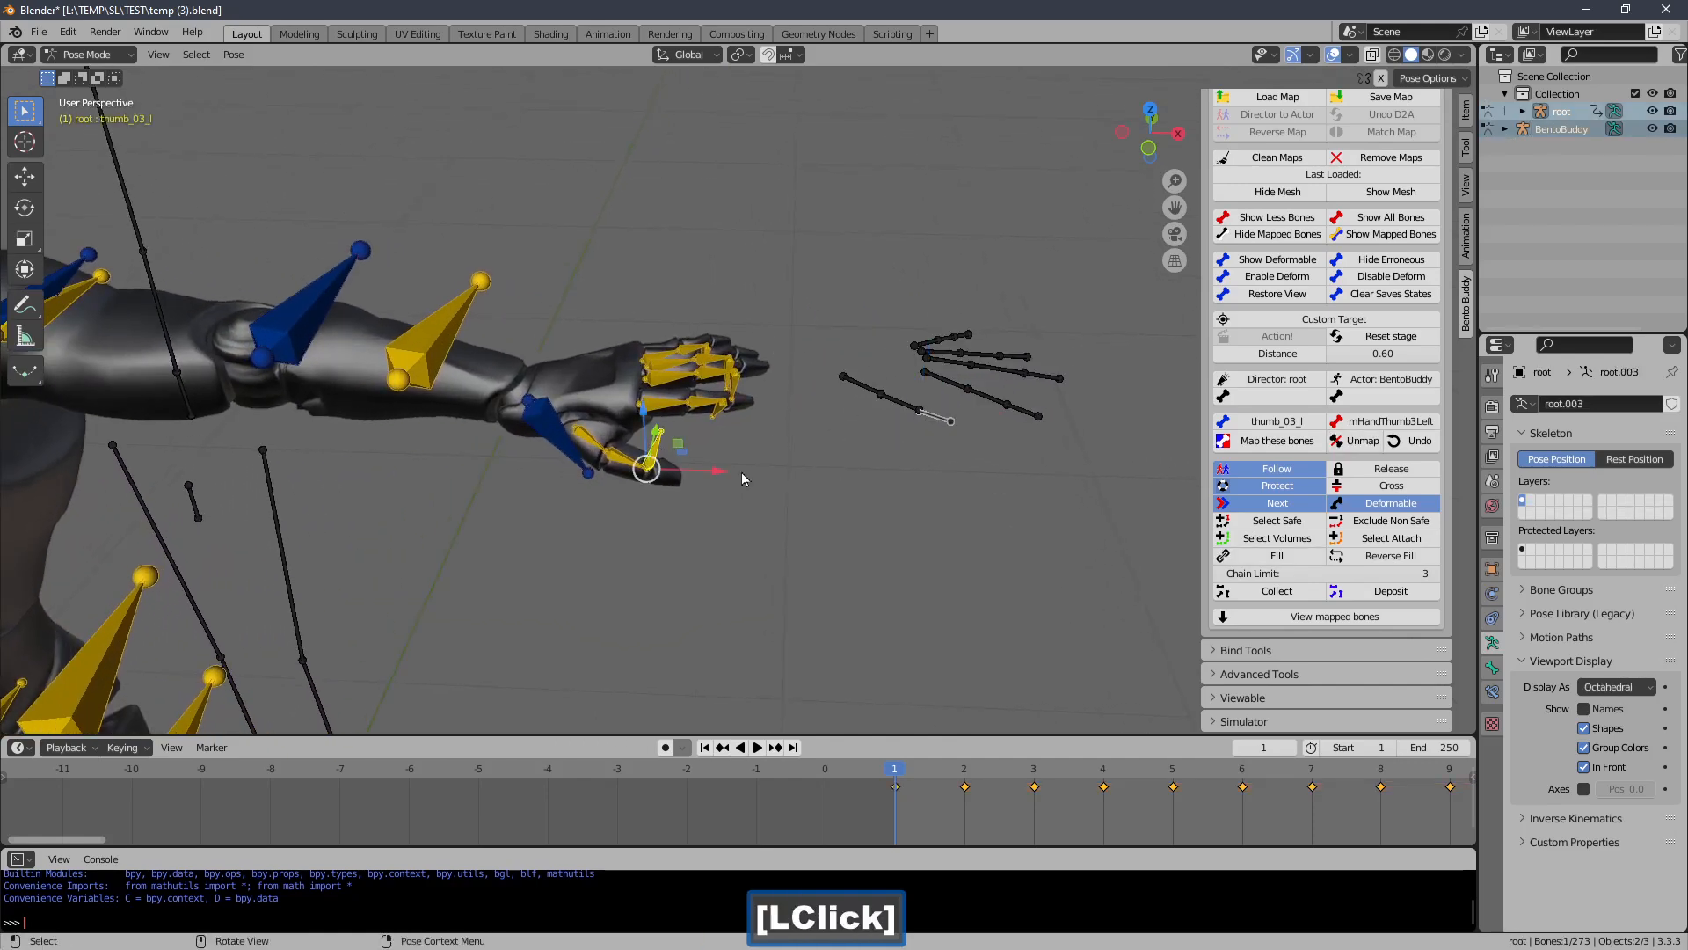
left_click(1276, 590)
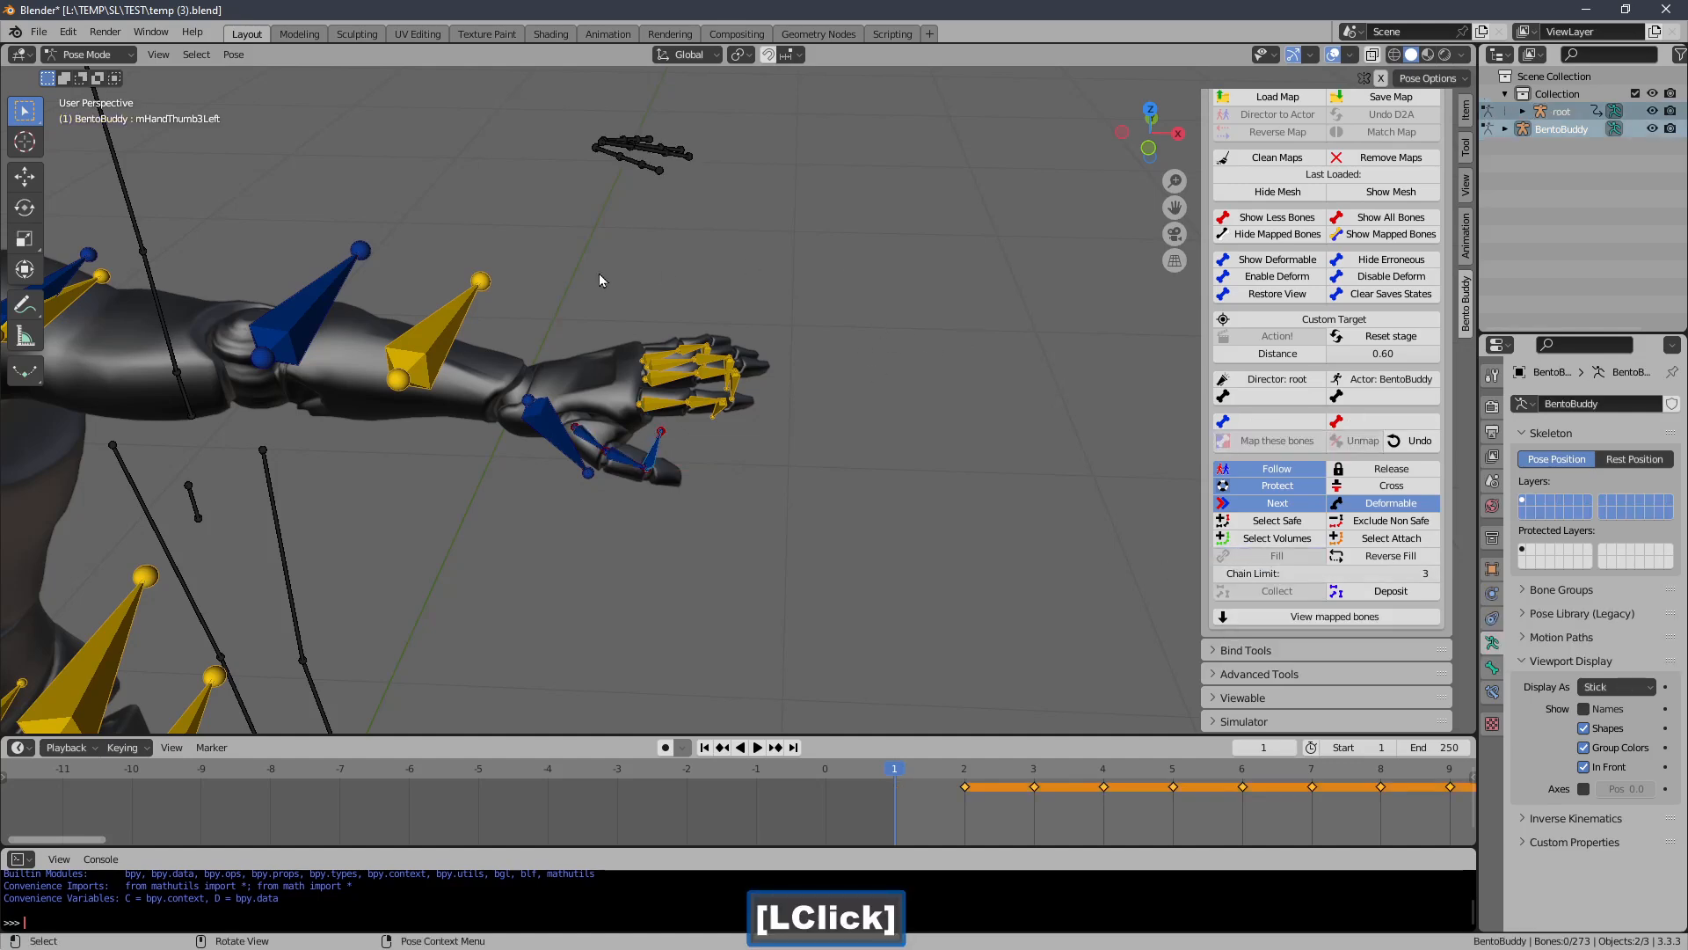
Select the unmapped BentoBuddy left-hand finger bones and move them toward the character's left hand
middle_click_drag(597, 167, 646, 177, "ctrl")
left_click_drag(633, 132, 847, 229)
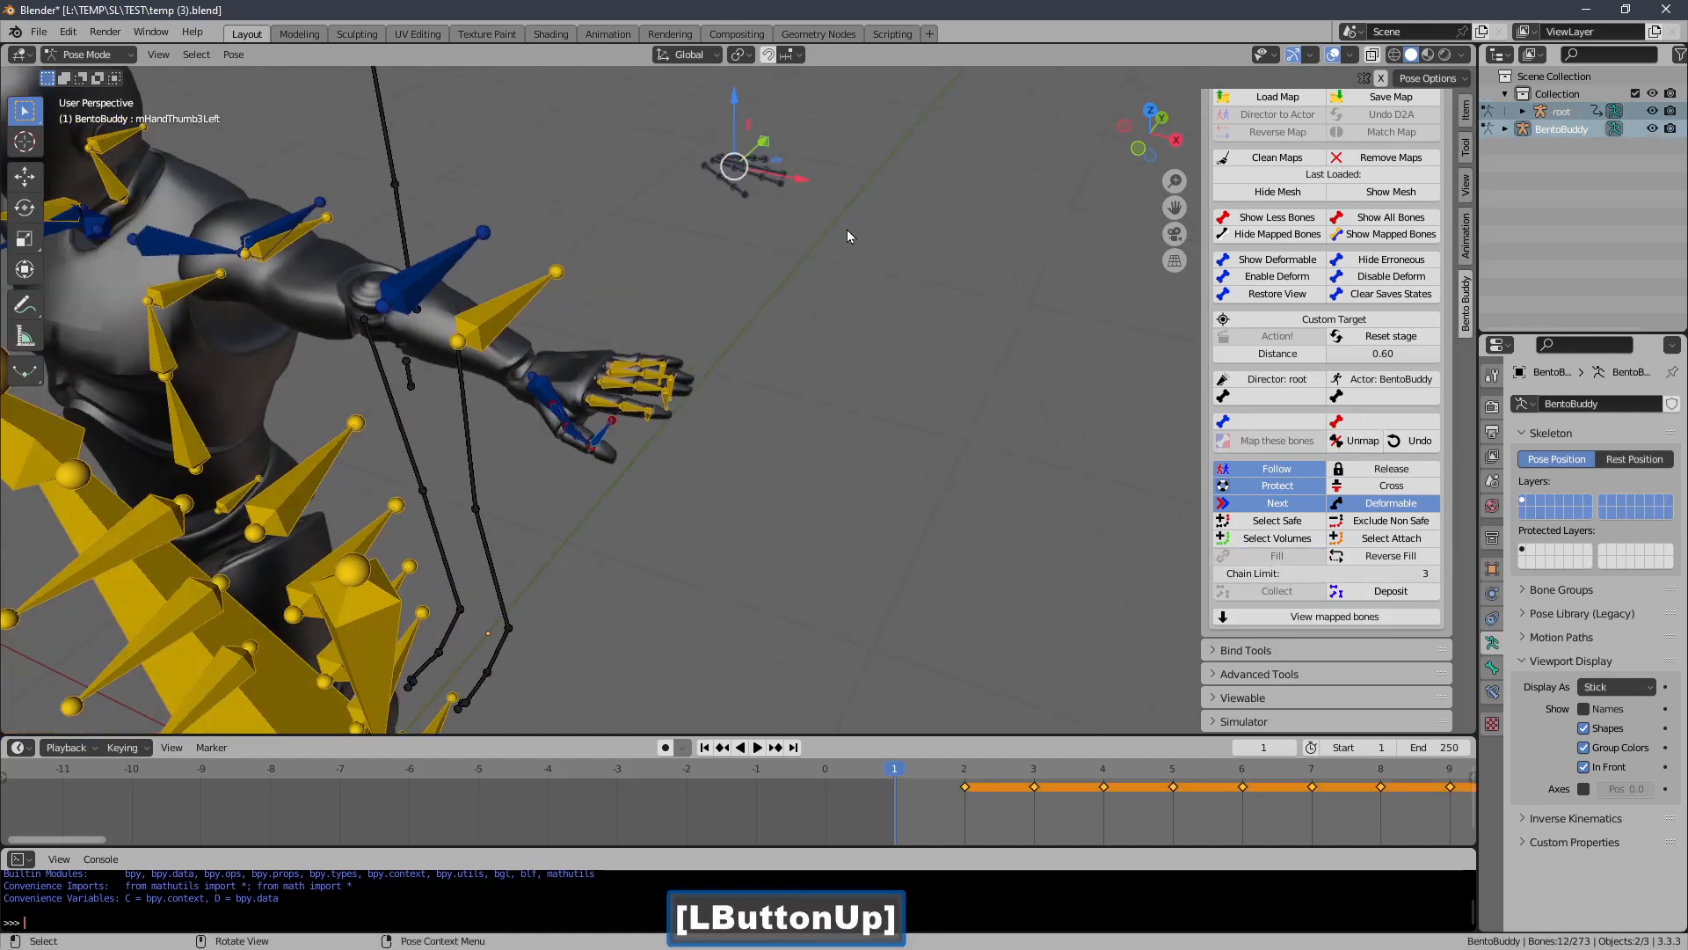
middle_click_drag(847, 229, 741, 288)
left_click_drag(934, 160, 684, 453)
middle_click_drag(684, 453, 600, 519)
left_click_drag(600, 519, 790, 550)
middle_click_drag(789, 551, 783, 478)
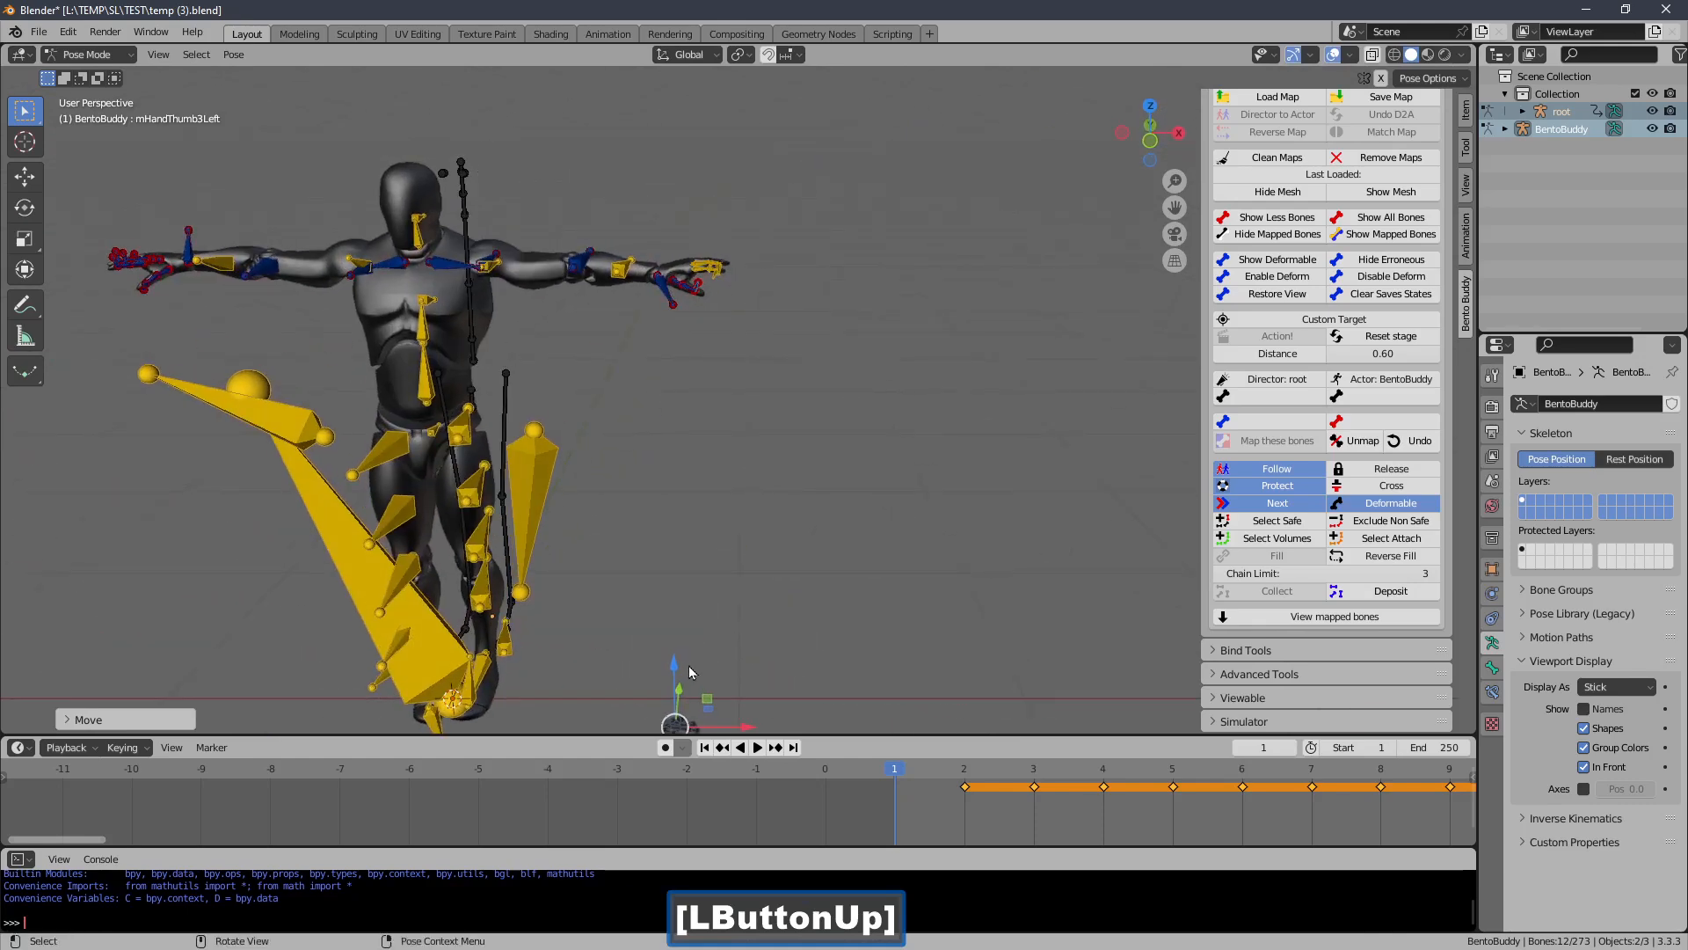
left_click_drag(677, 674, 710, 225)
middle_click_drag(710, 225, 741, 304)
left_click_drag(826, 213, 751, 315)
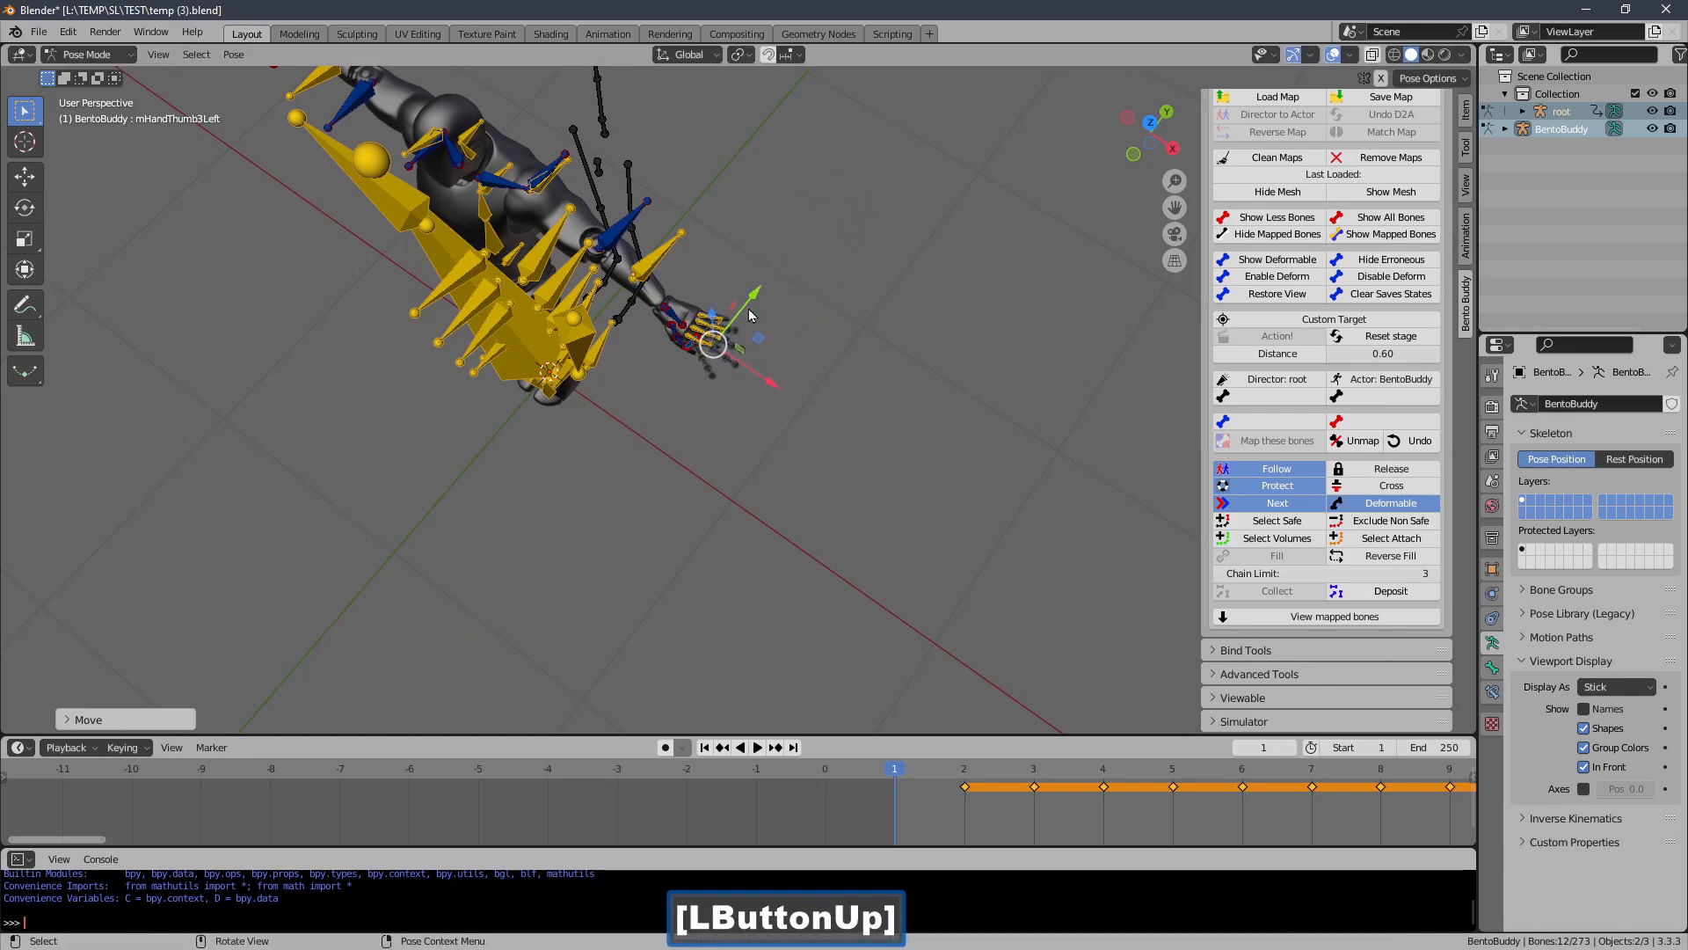
Adjust the selected finger bones' position so they sit just clear of the left hand, and enable Release
left_click_drag(756, 379, 790, 401)
middle_click_drag(730, 433, 767, 291, "ctrl")
middle_click_drag(767, 290, 791, 255, "shift")
left_click_drag(789, 192, 789, 165)
left_click(1378, 470)
Map the left index finger chain by pairing the character's last index bone with mHandIndex3Left and applying Fill
middle_click_drag(773, 313, 703, 467, "shift")
left_click(704, 467)
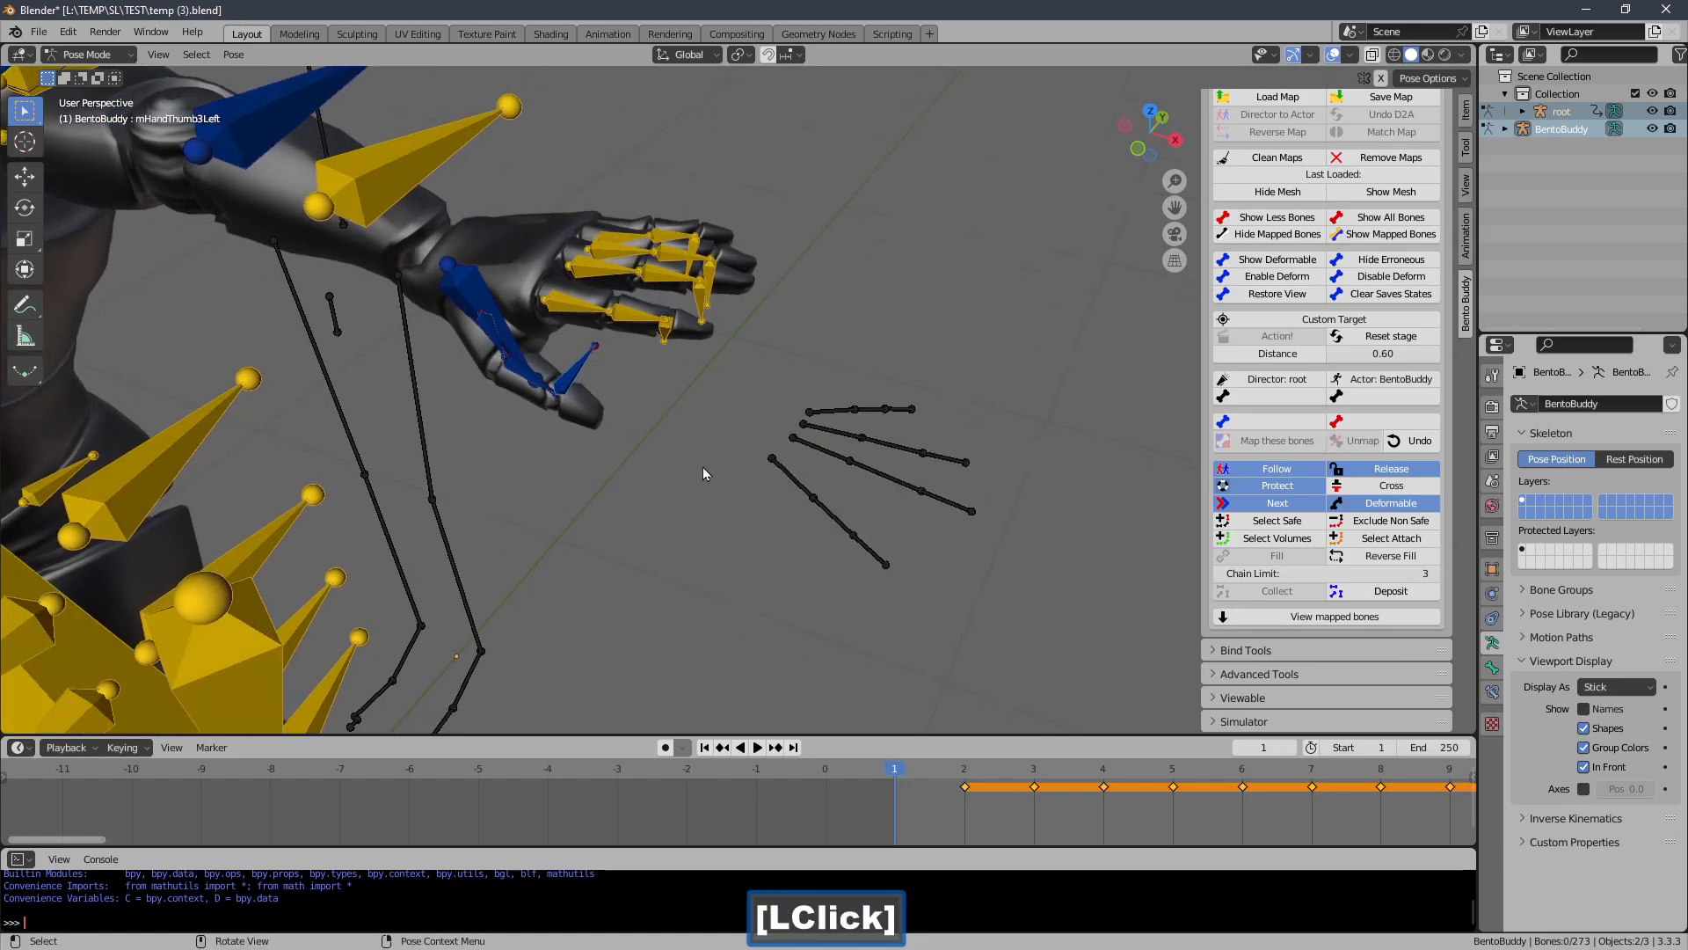
left_click(669, 343)
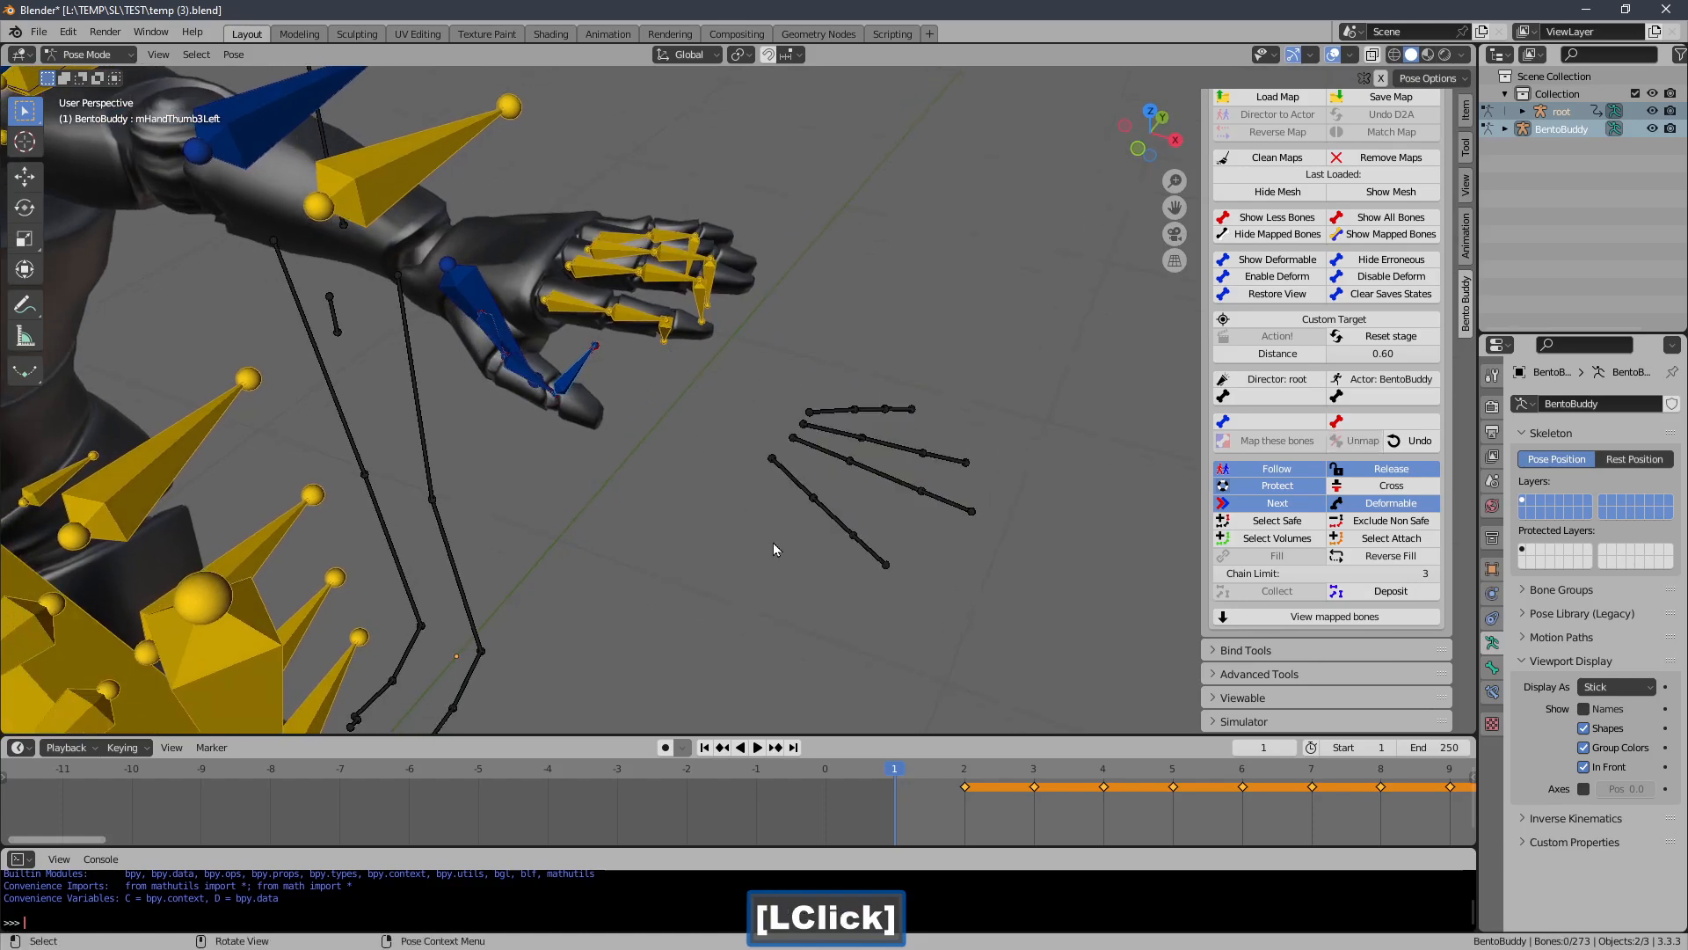
left_click(886, 564)
left_click(1247, 561)
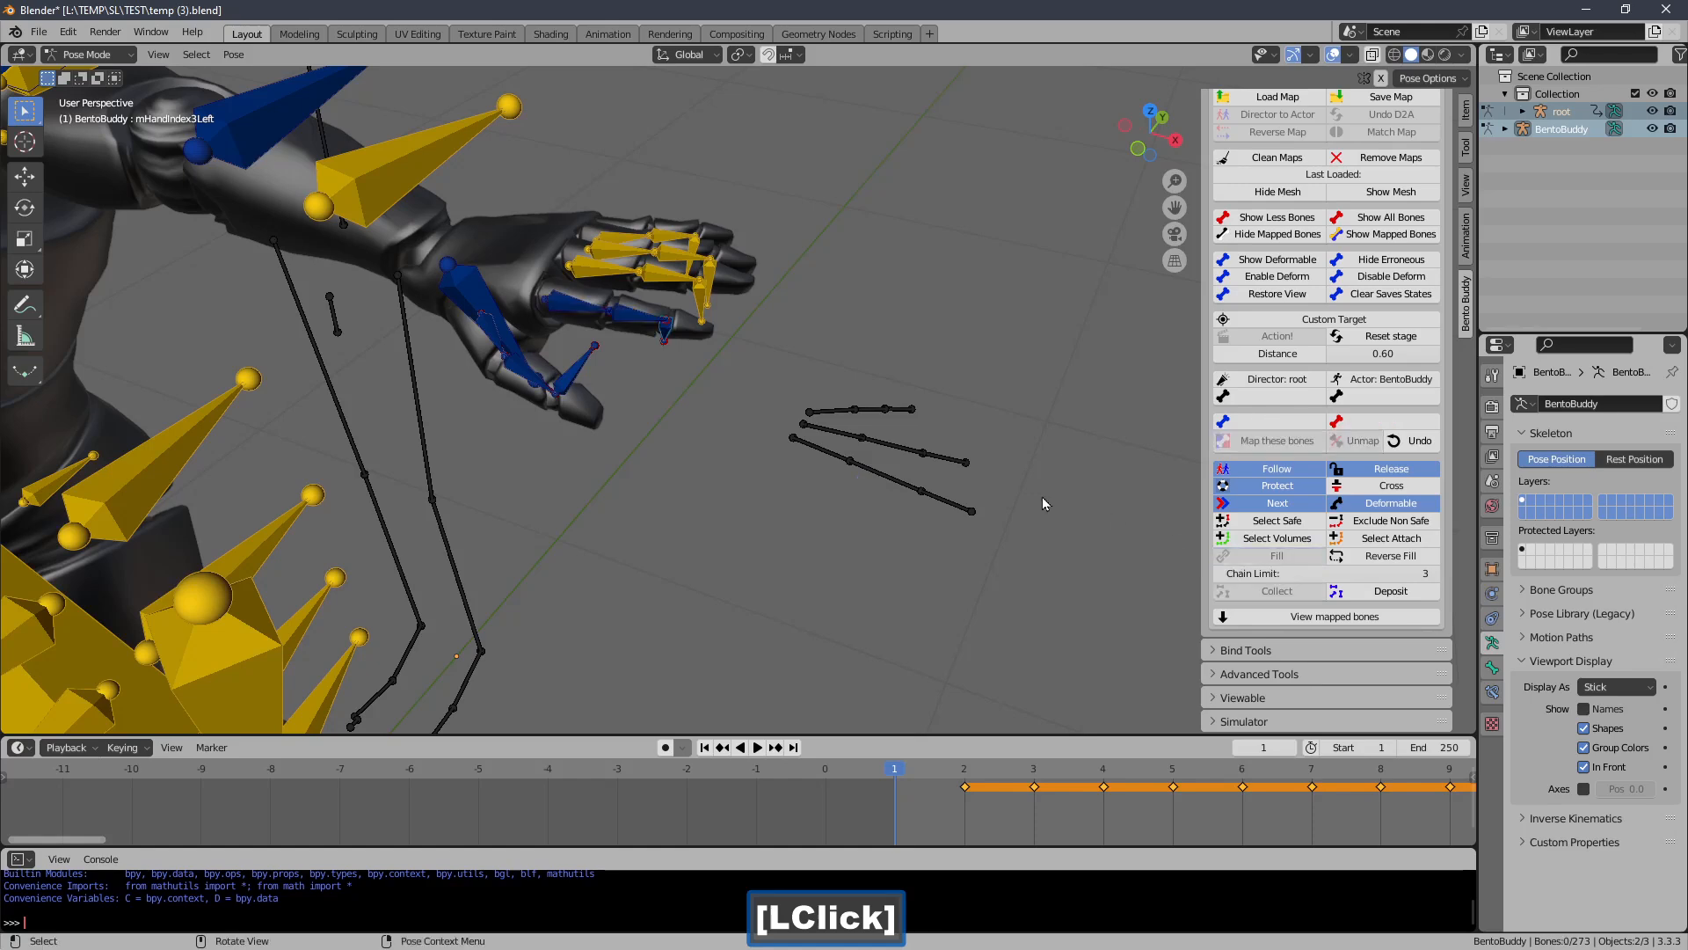
Map the left middle finger chain by pairing mHandMiddle3Left with middle_03_l and applying Fill
left_click(955, 511)
middle_click_drag(773, 415, 741, 388)
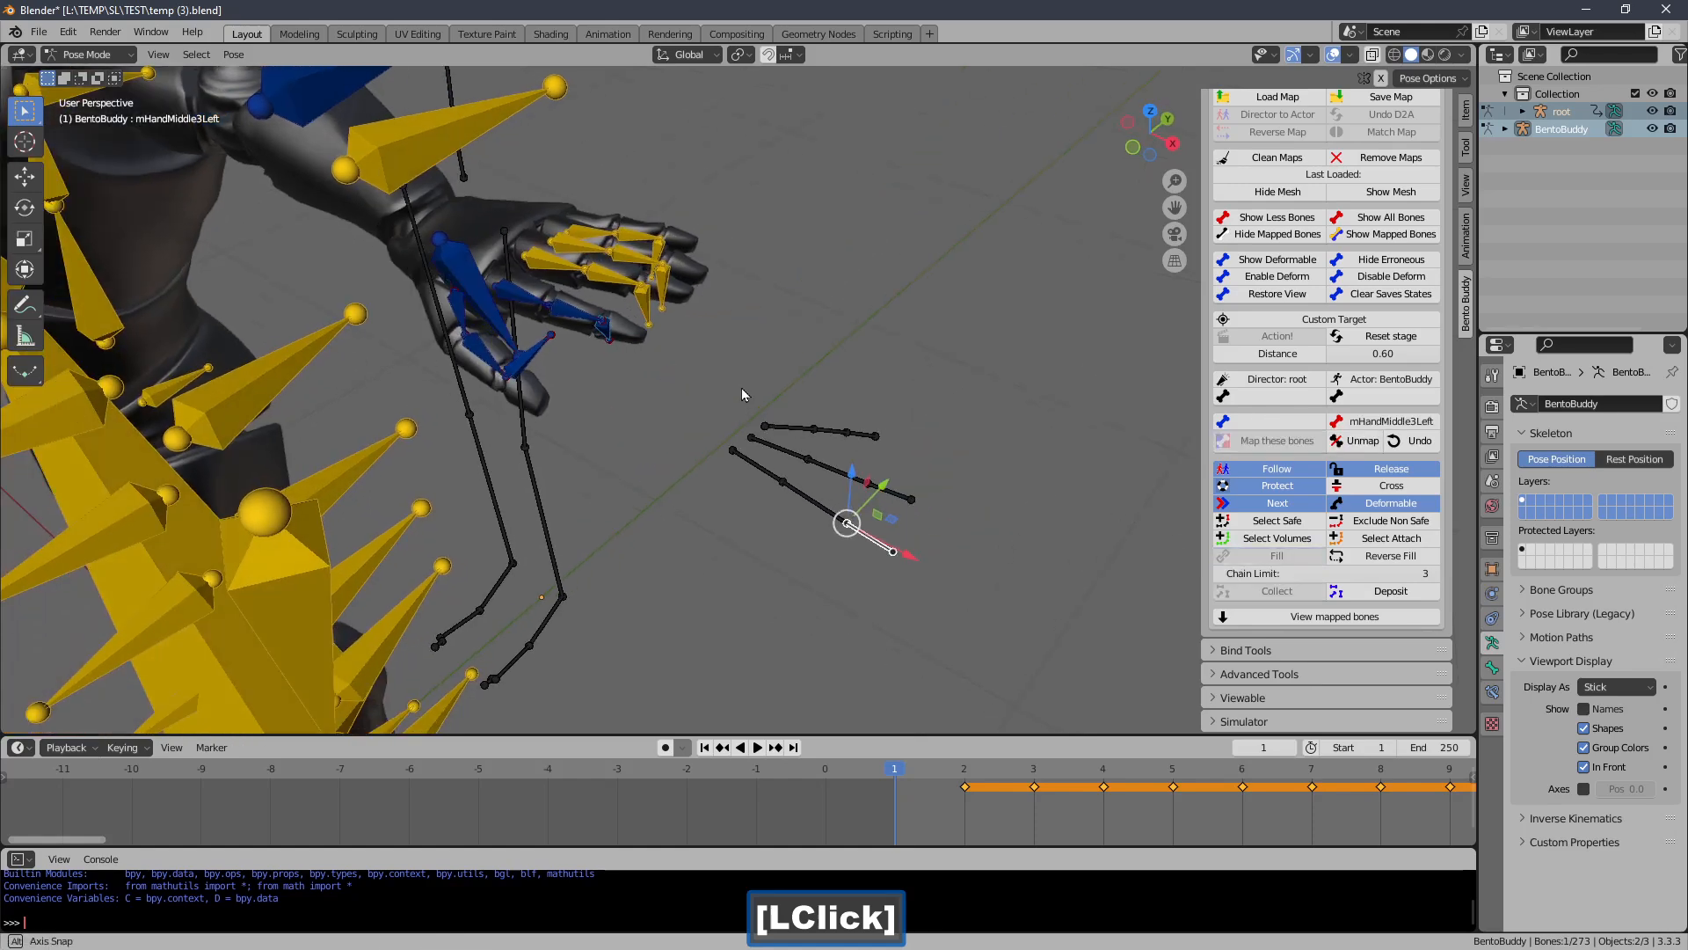
left_click(647, 317)
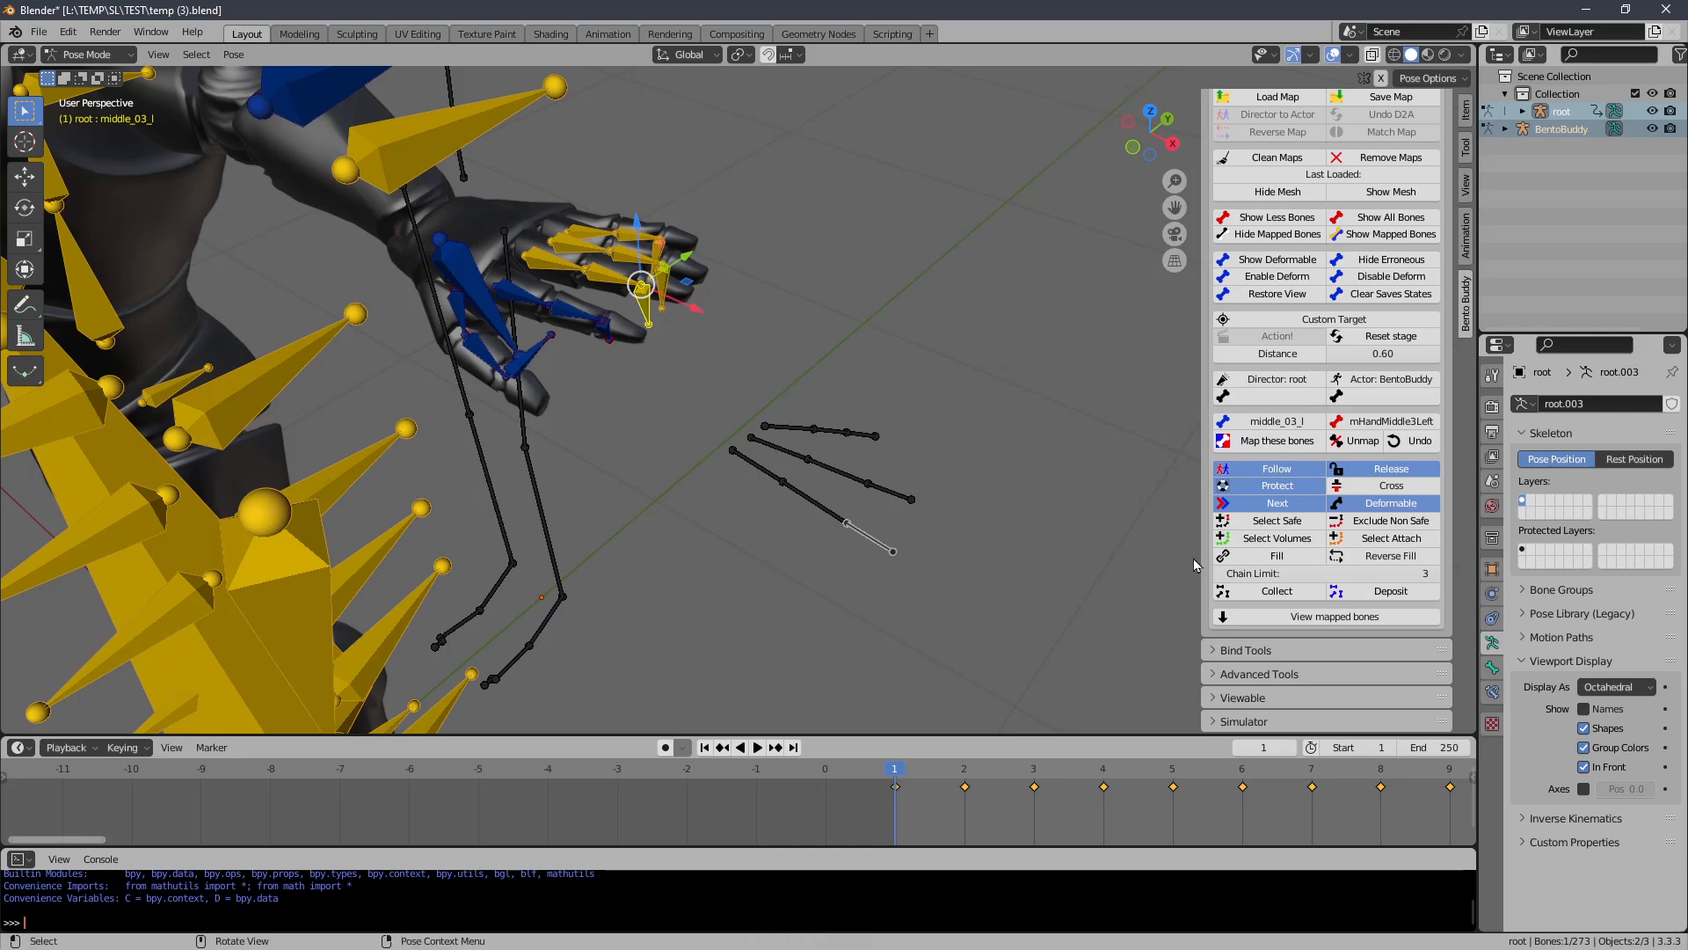
left_click(920, 528)
Map the left ring finger chain by pairing mHandRing3Left with the character's last ring finger bone and applying Fill
left_click(897, 499)
middle_click_drag(892, 493, 752, 368)
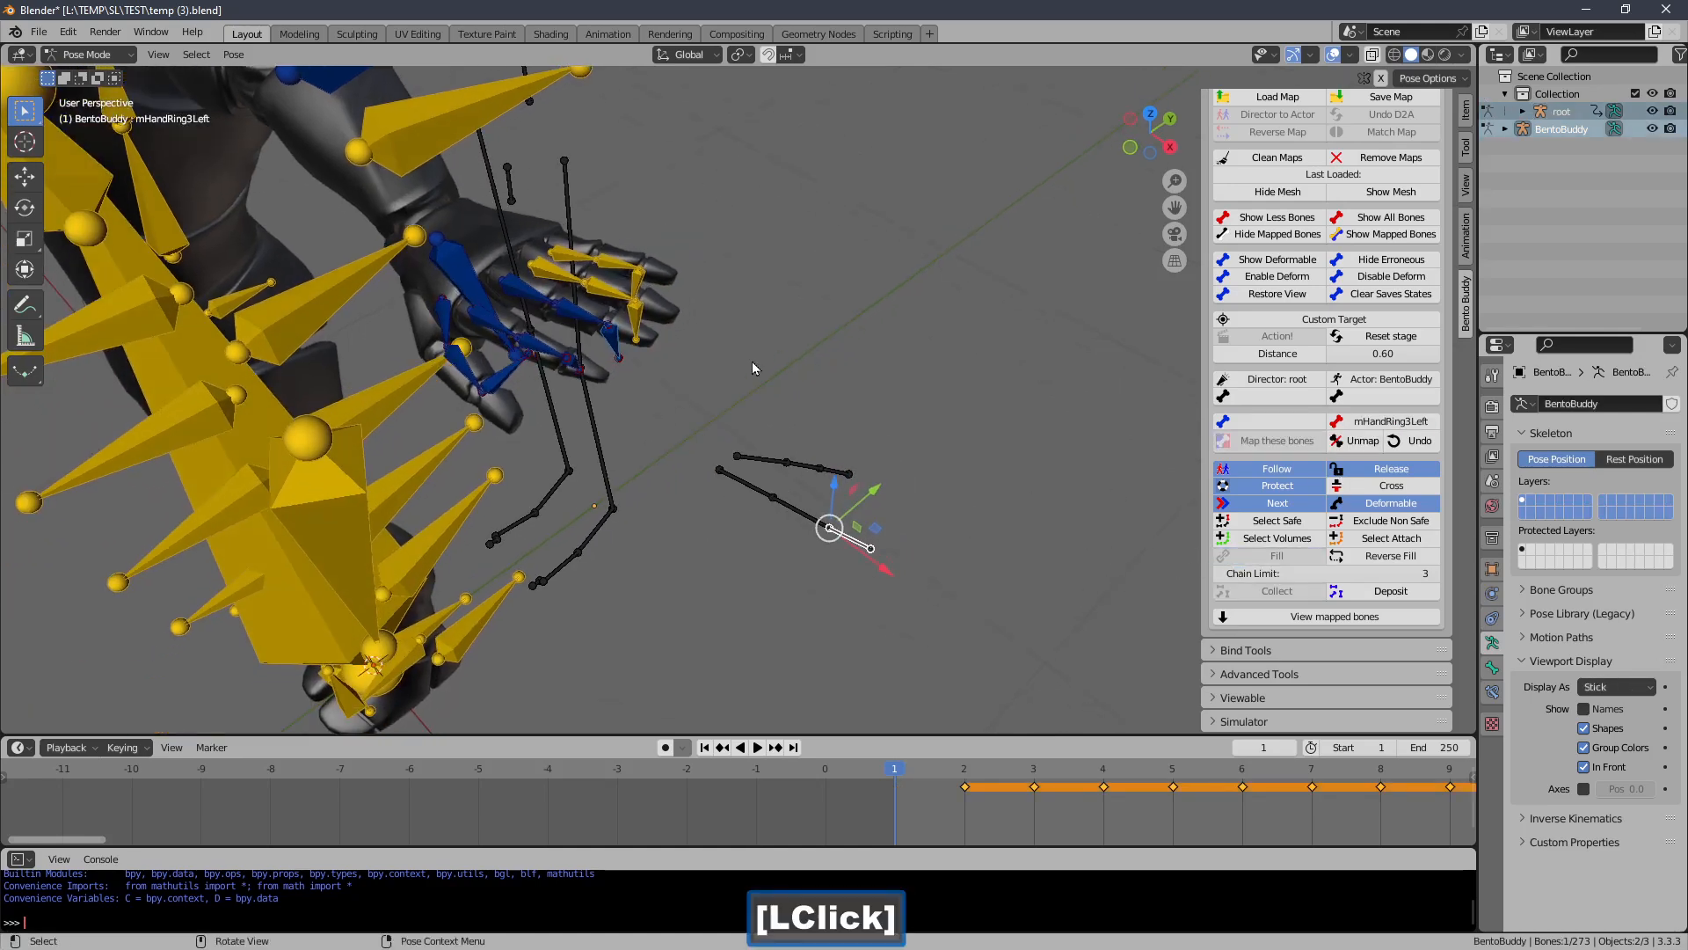
left_click(643, 333)
left_click(1231, 557)
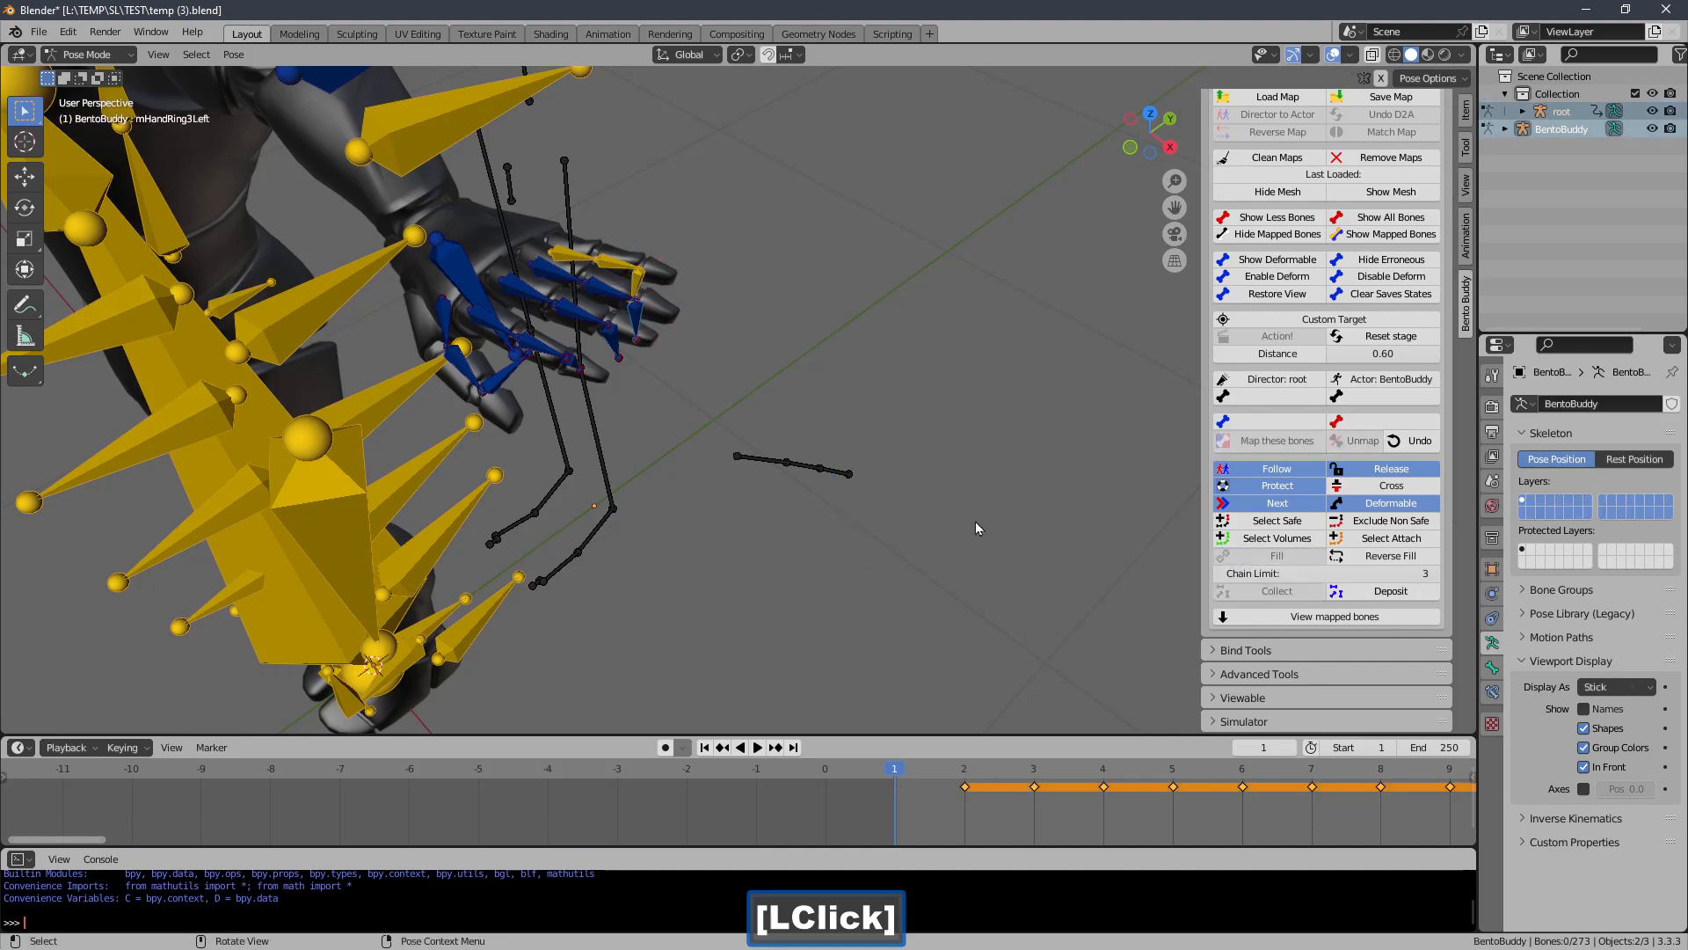
Turn off Release and map the left pinky chain by pairing mHandPinky3Left with pinky_03_l and applying Fill
left_click(820, 467)
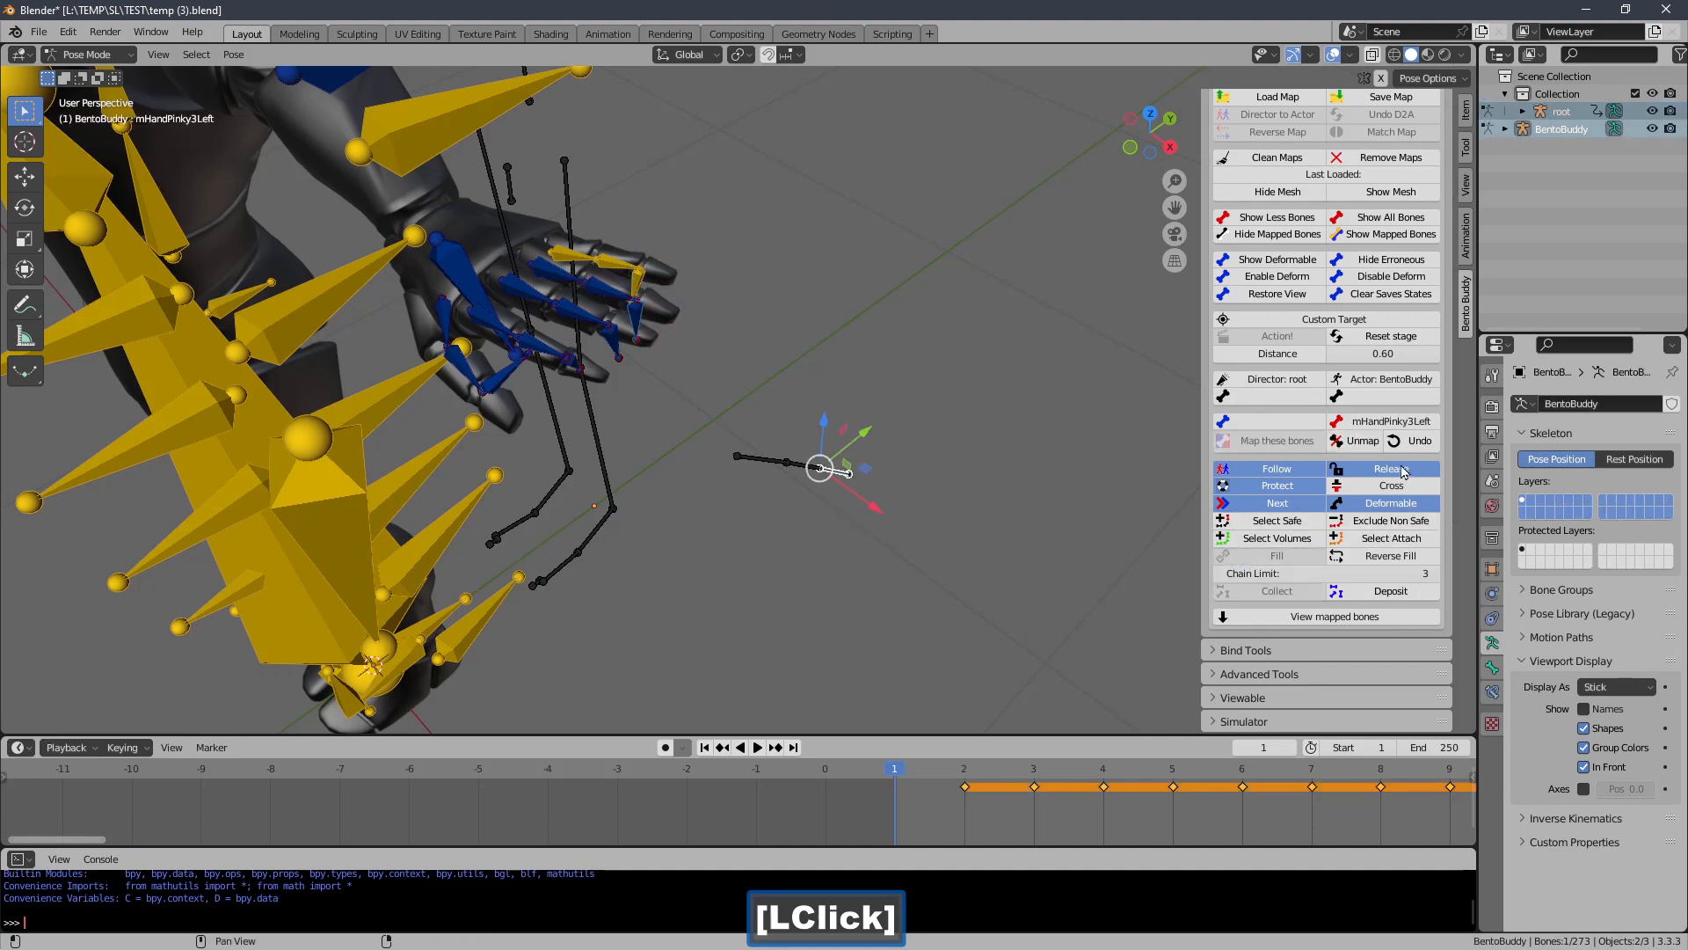
left_click(1369, 476)
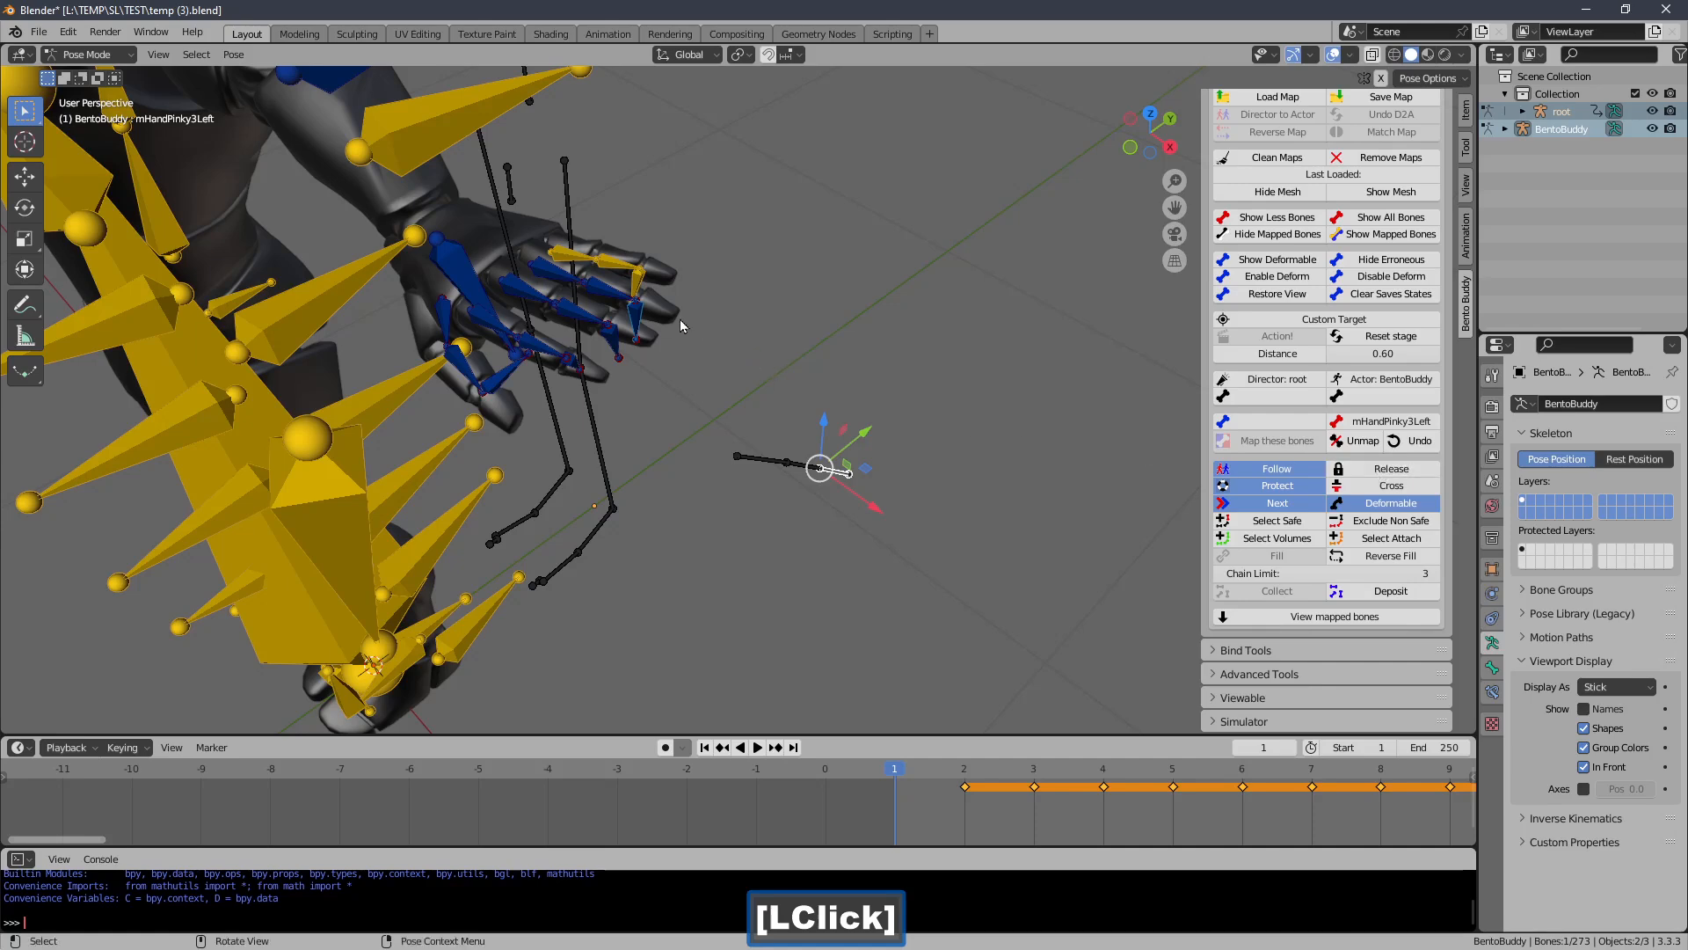
left_click(639, 273)
left_click(1277, 591)
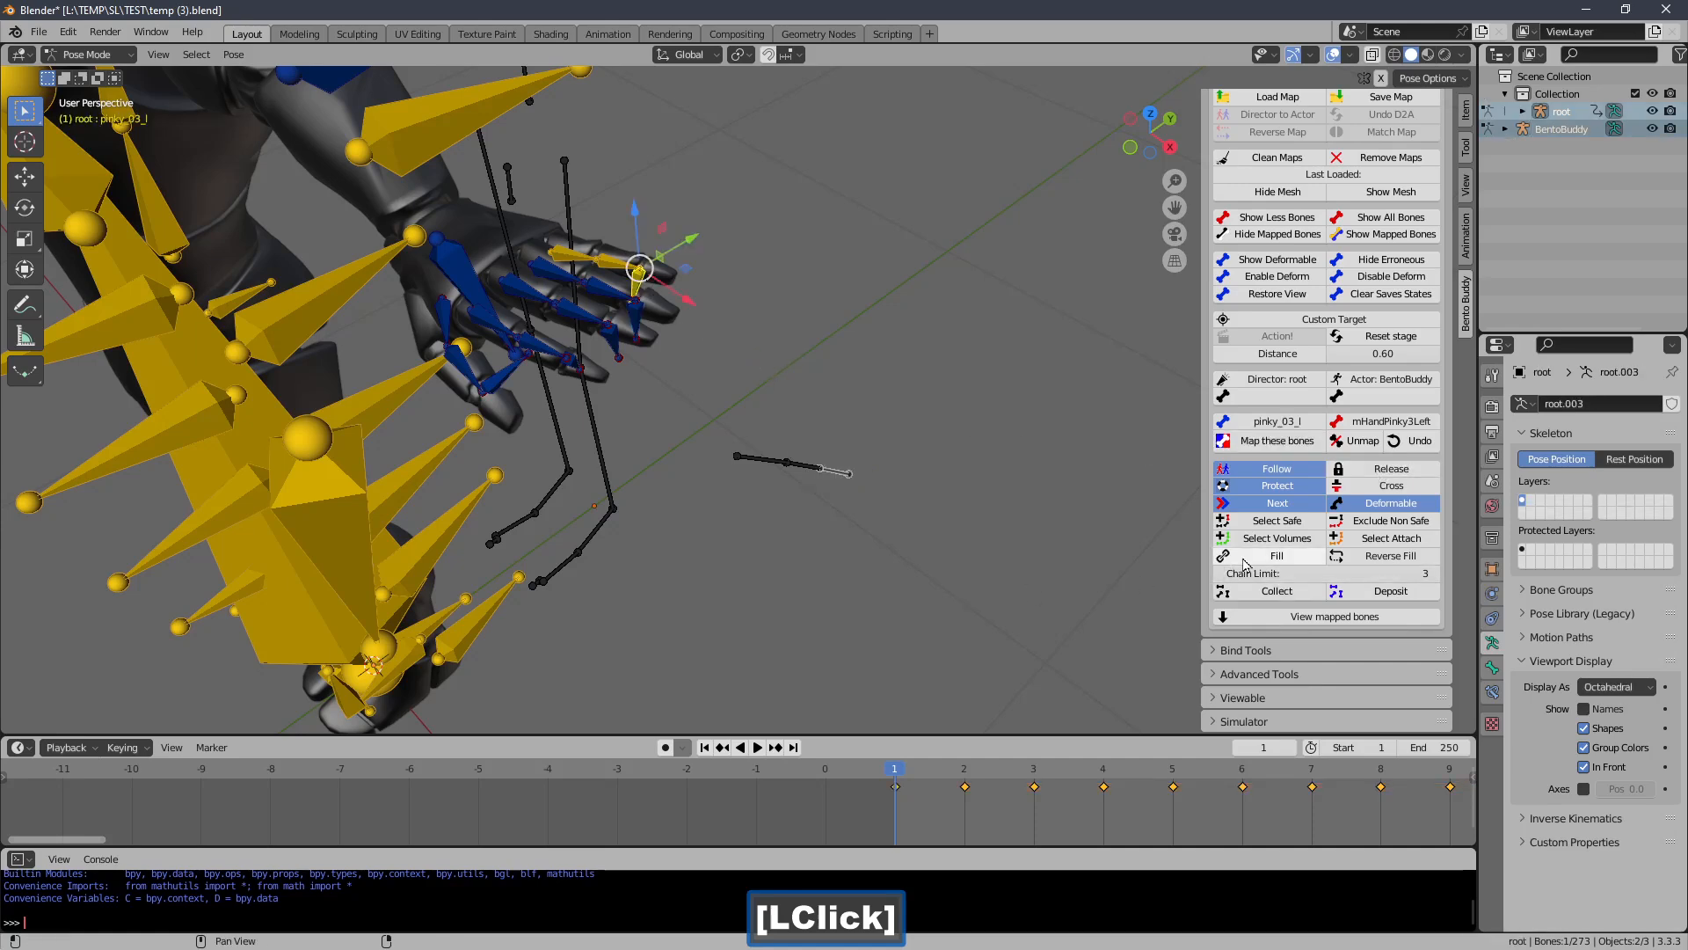
Start saving the bone map, filter the existing map files by "un" and pick Unreal Engine 4.bbm as the base name
middle_click_drag(730, 373, 880, 346)
middle_click_drag(1036, 336, 930, 298)
mouse_move(794, 341)
middle_mouse_down()
mouse_move(726, 346)
mouse_move(793, 318)
mouse_move(815, 344)
mouse_move(804, 327)
middle_mouse_up()
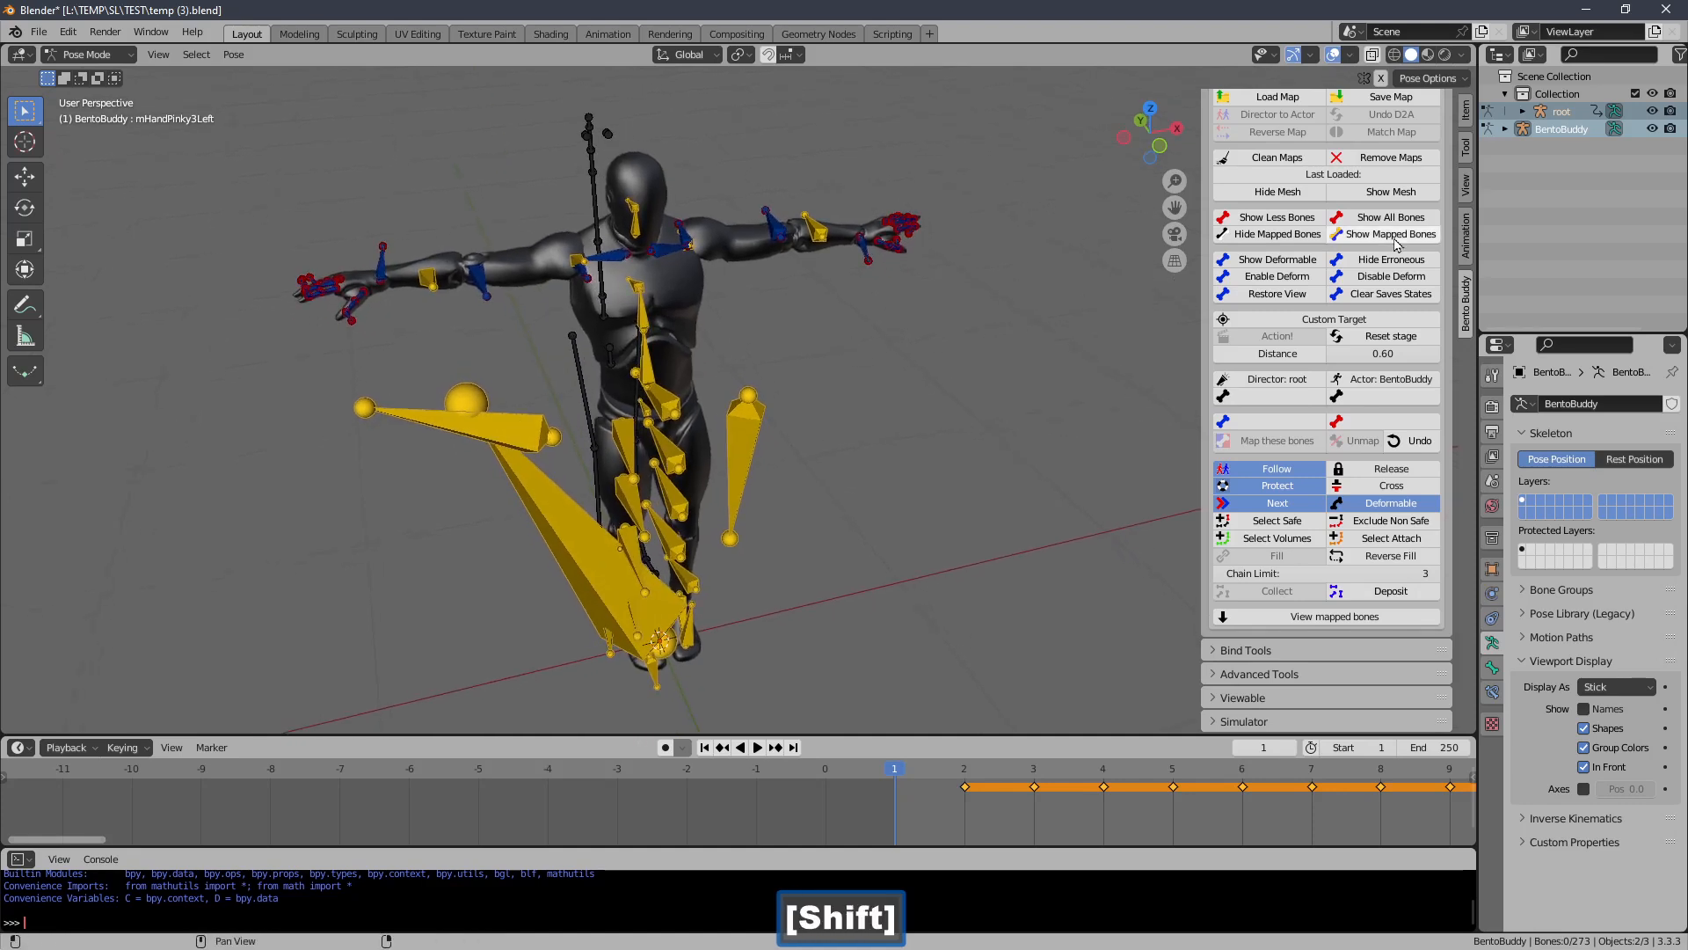
left_click(1454, 211)
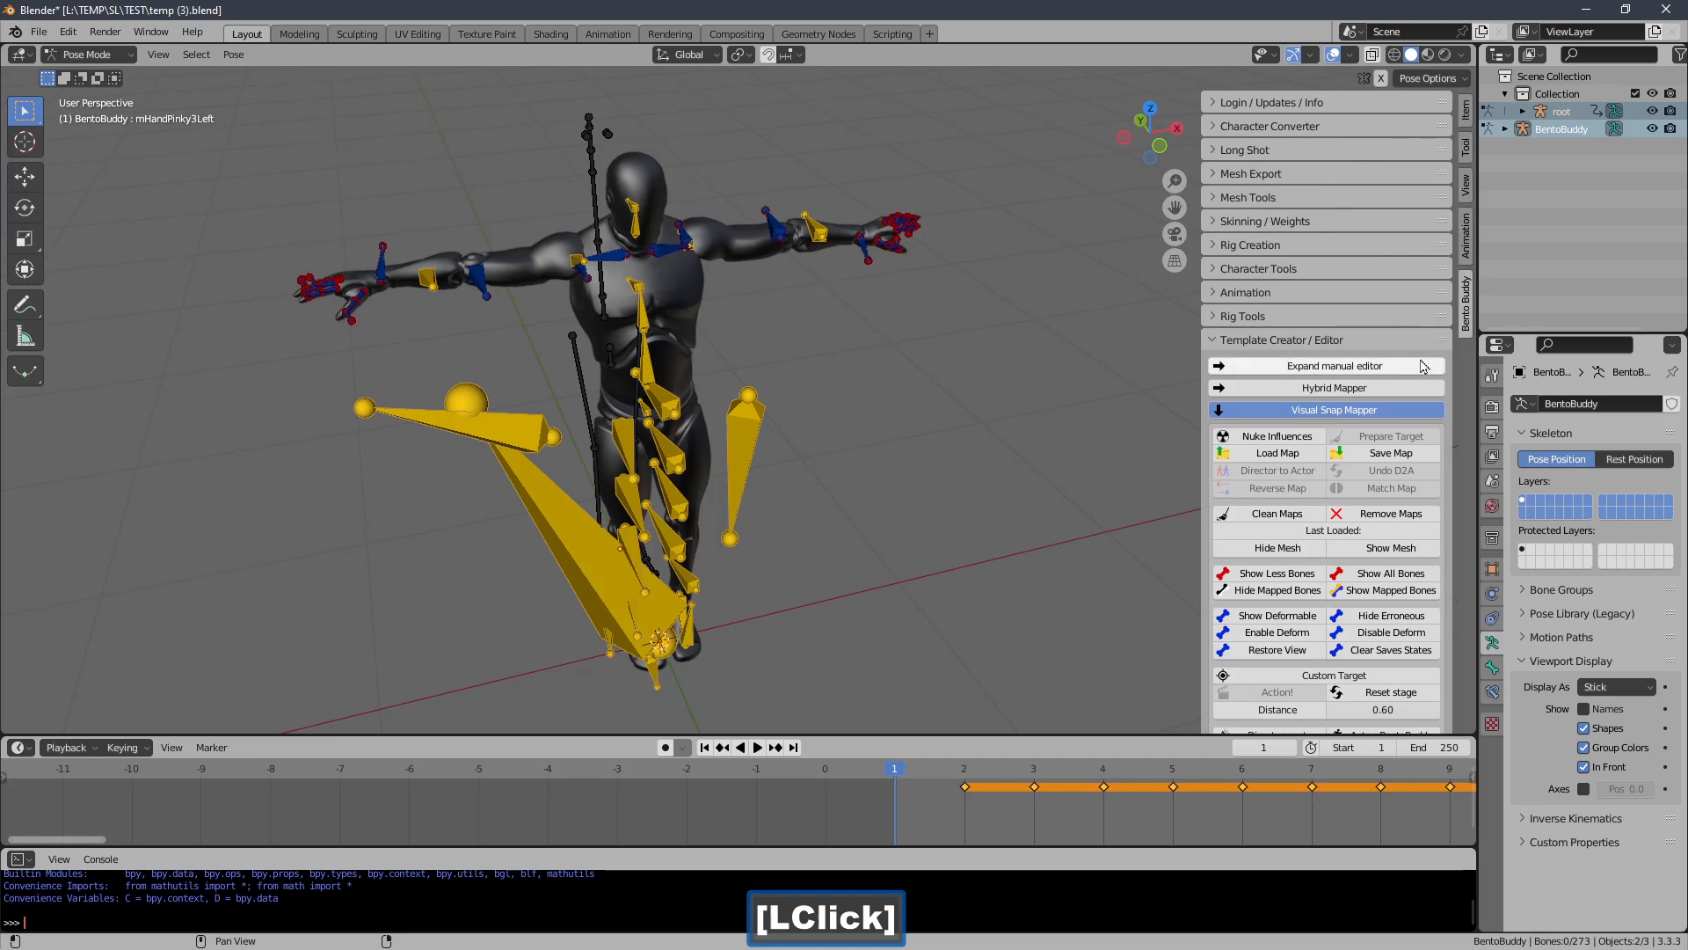
left_click(1387, 453)
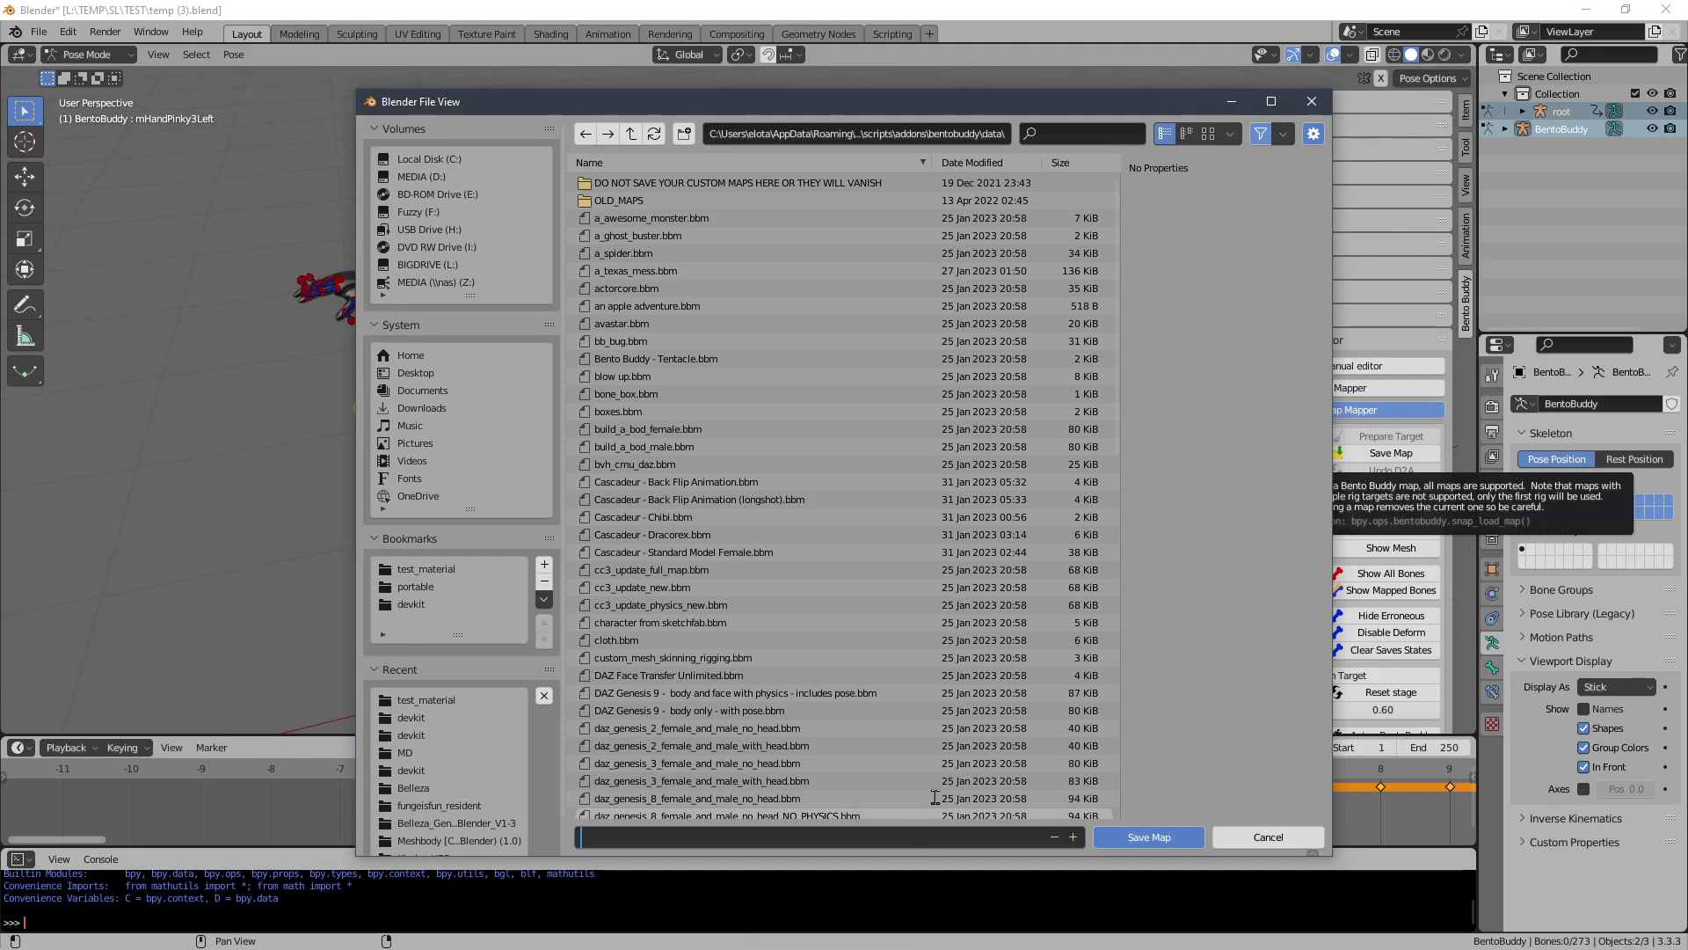
left_click(811, 775)
key("u")
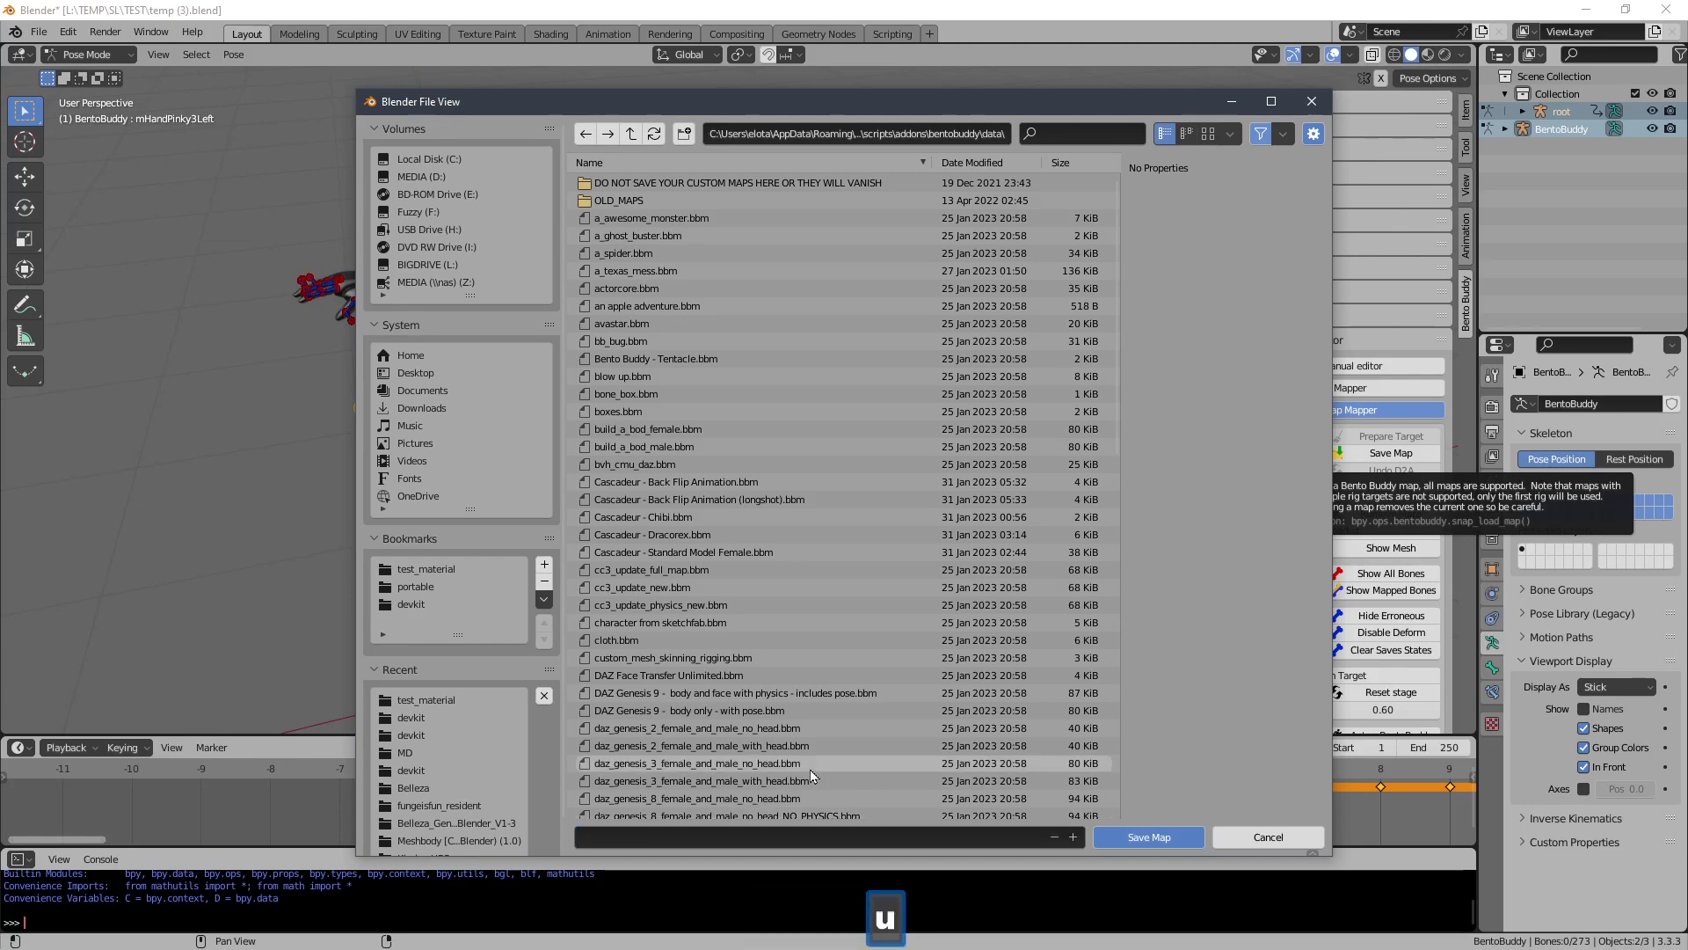
left_click(1092, 132)
type("un")
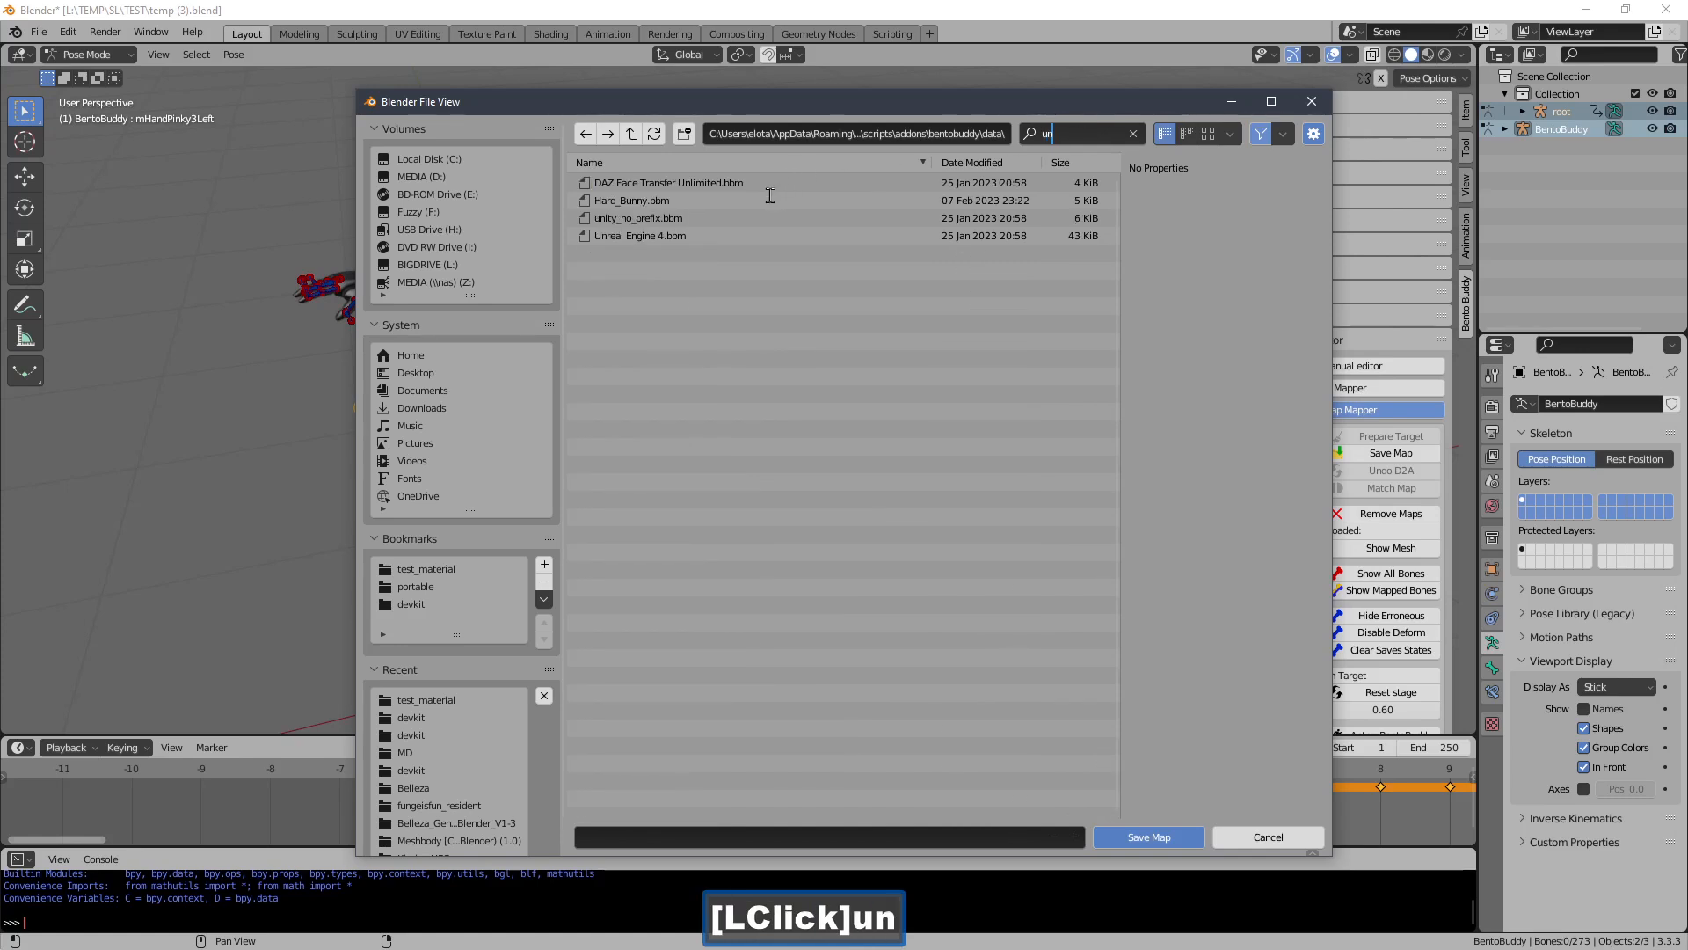
left_click(730, 279)
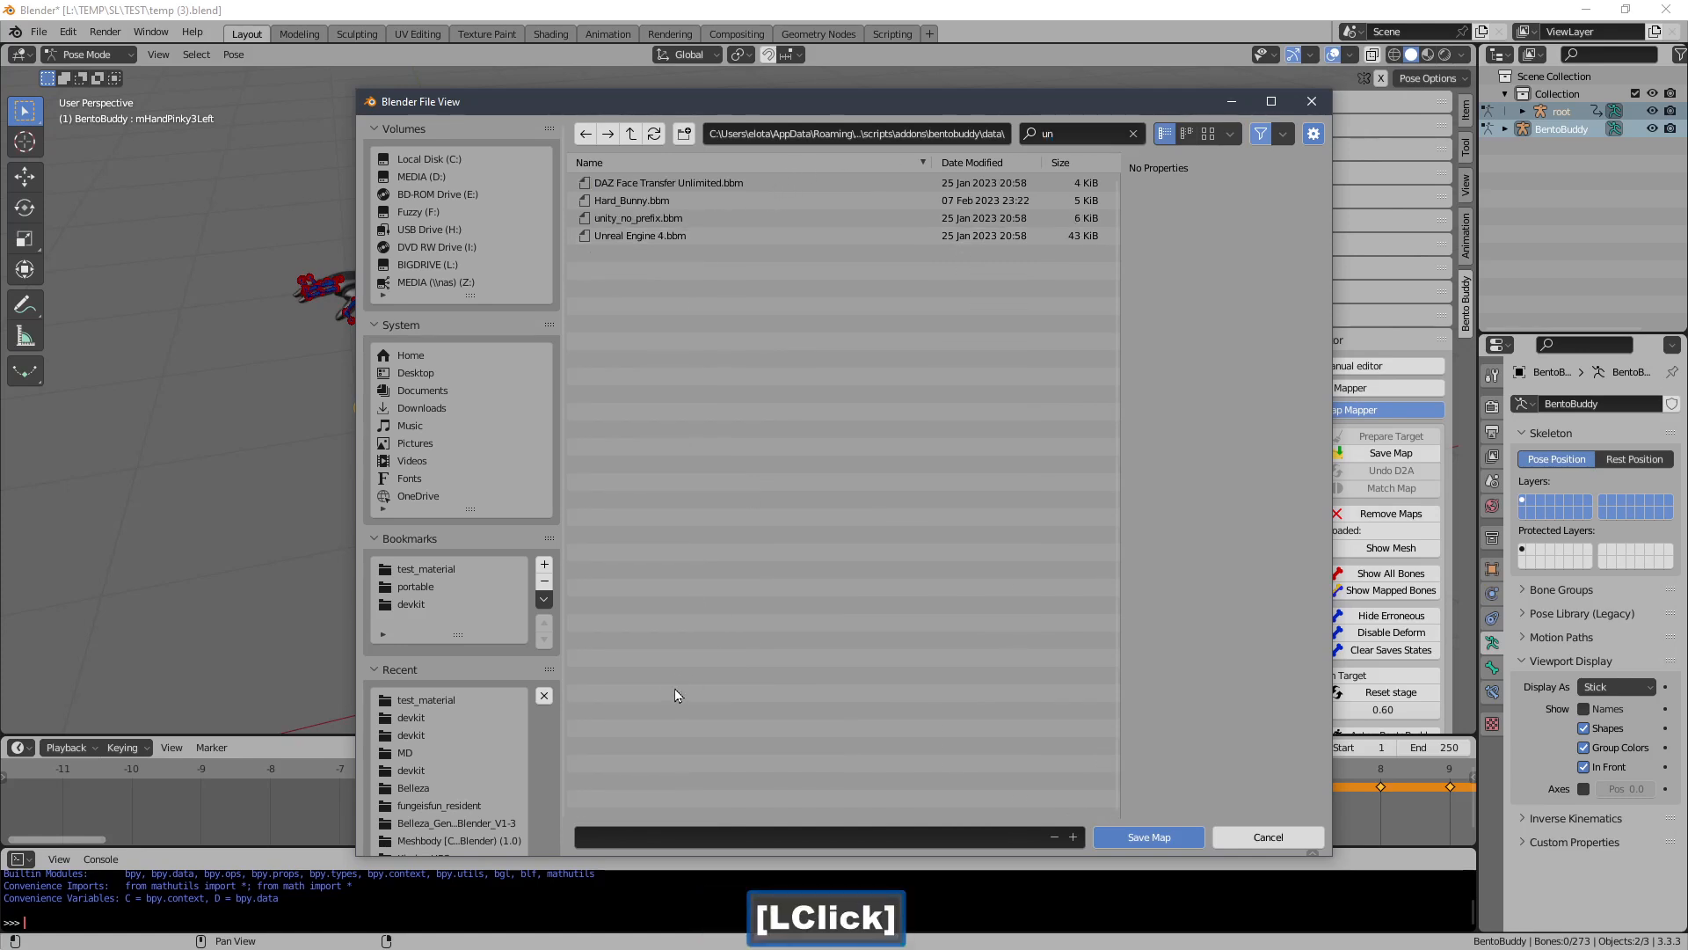
left_click(640, 235)
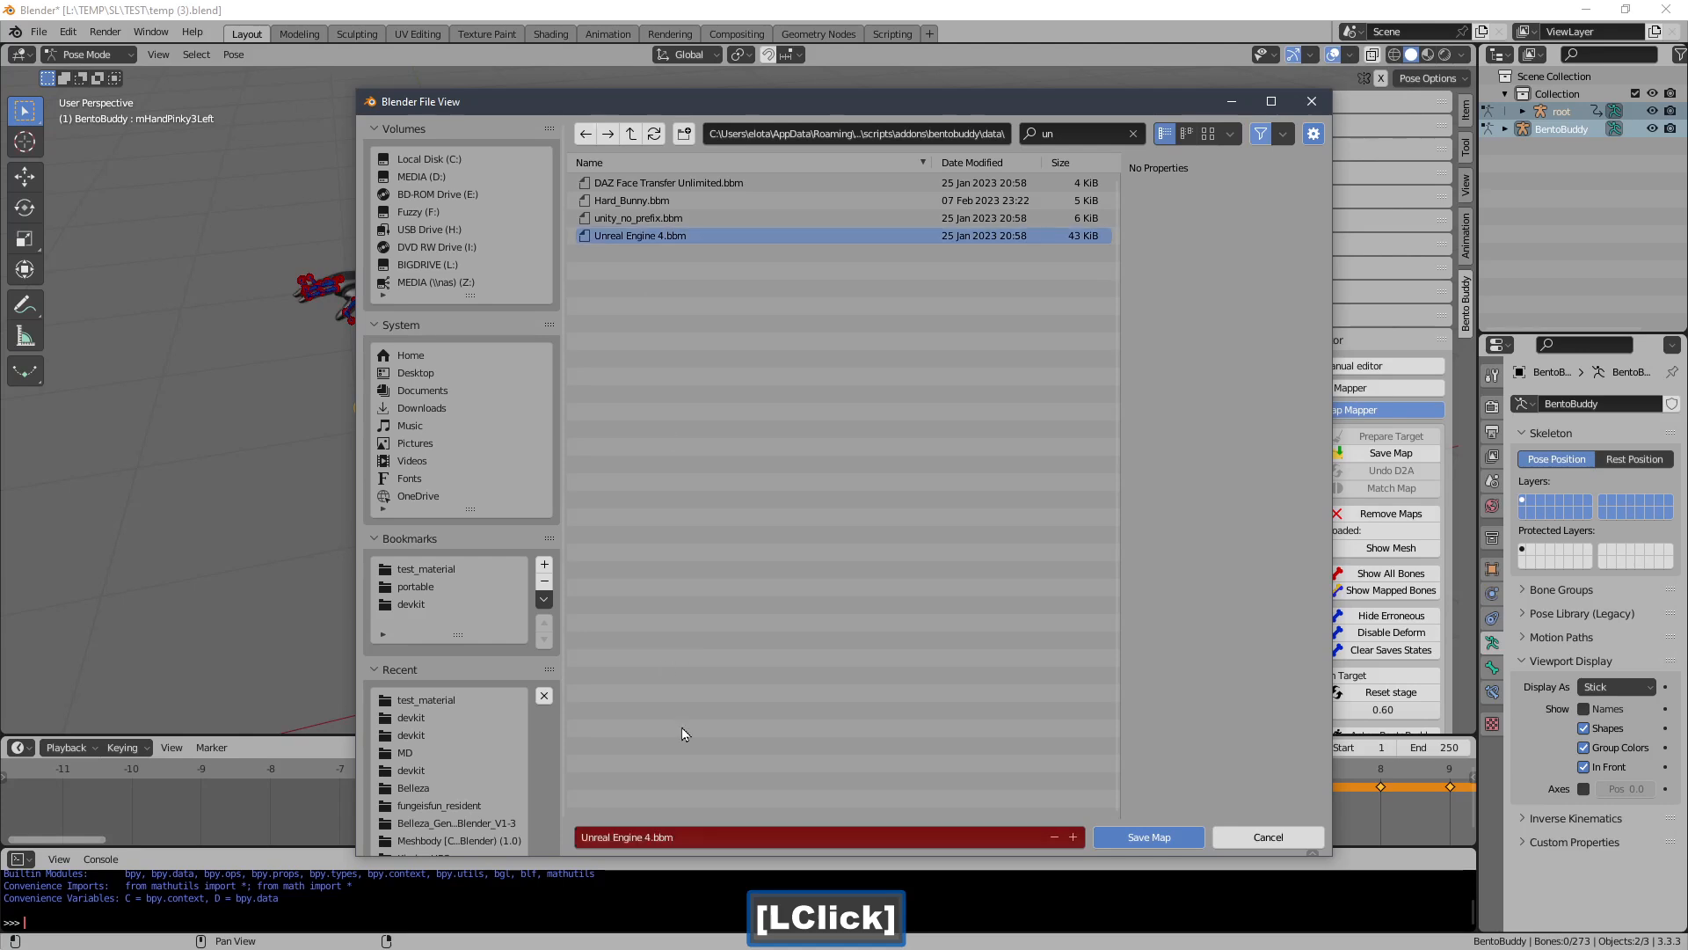
Change the map's file name to Unreal Engine 5.bbm and save it
left_click(695, 839)
key("Left")
key("Left")
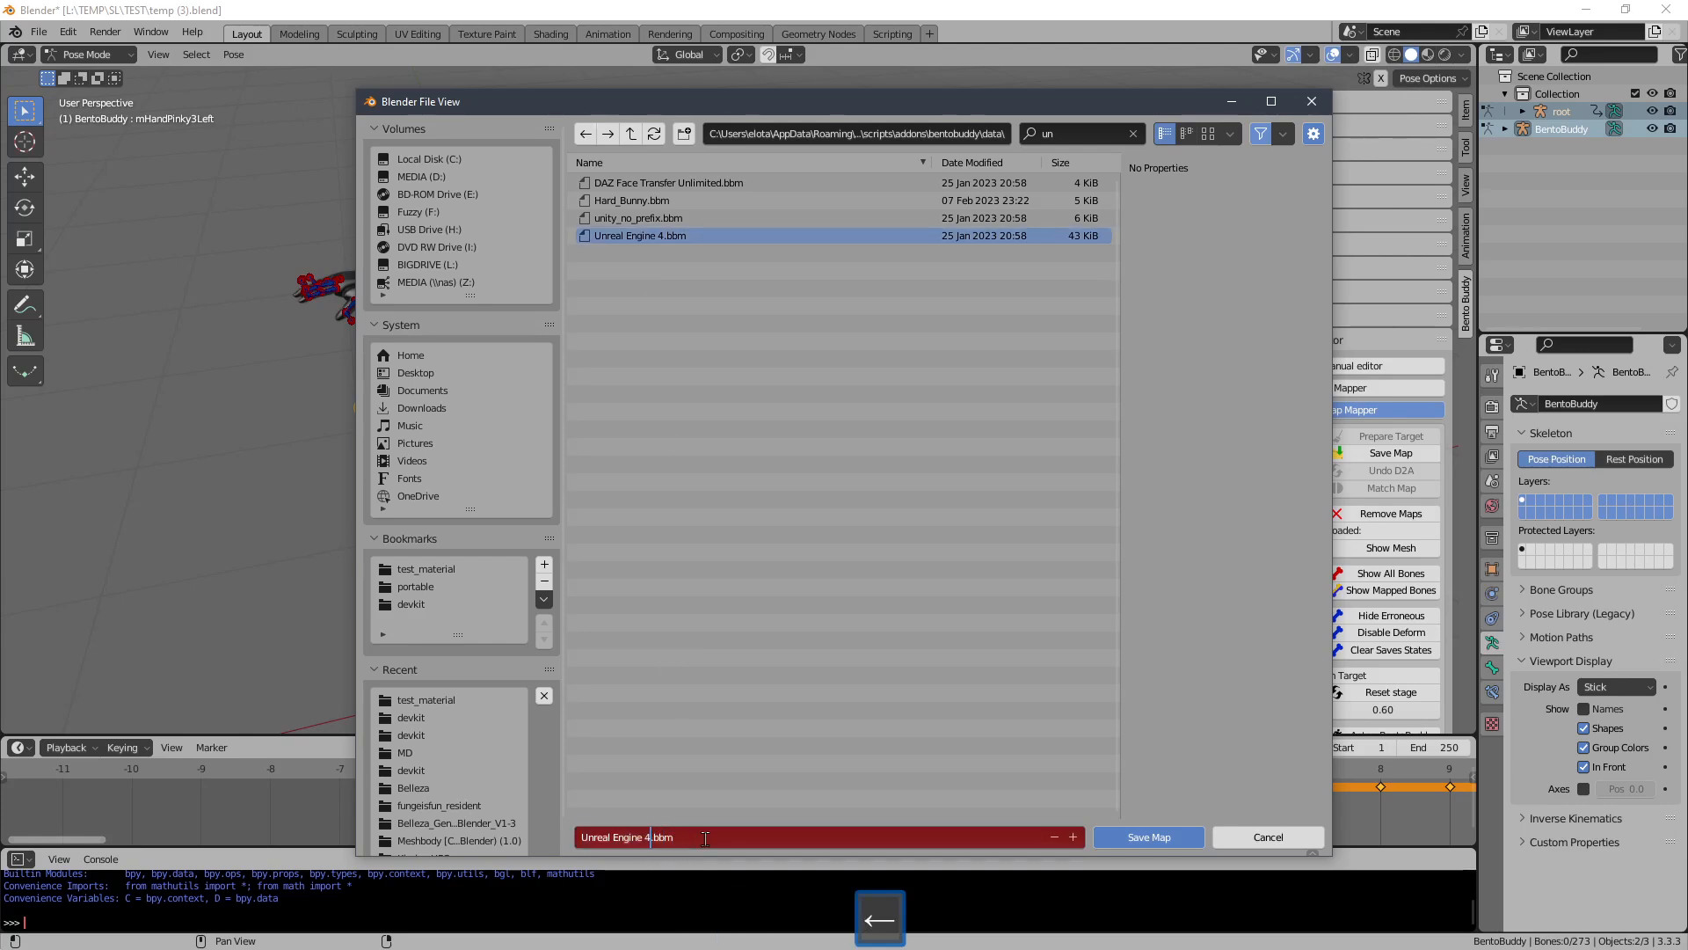
key("Delete")
type("5")
left_click(727, 838)
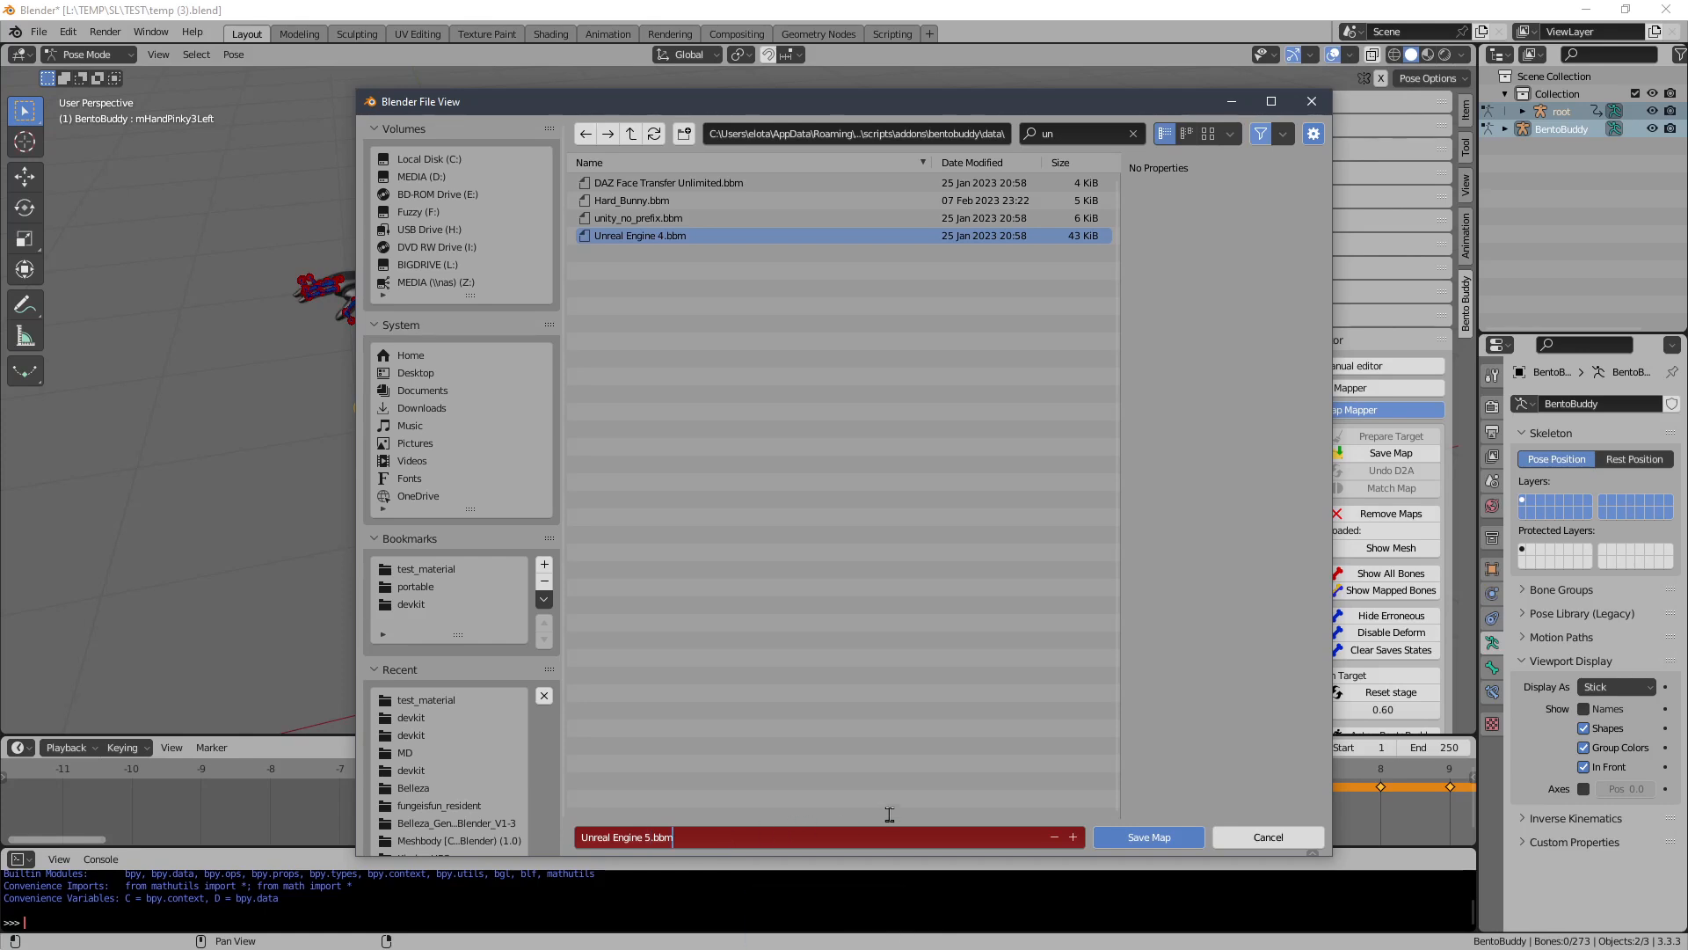
key("Return")
left_click(1129, 833)
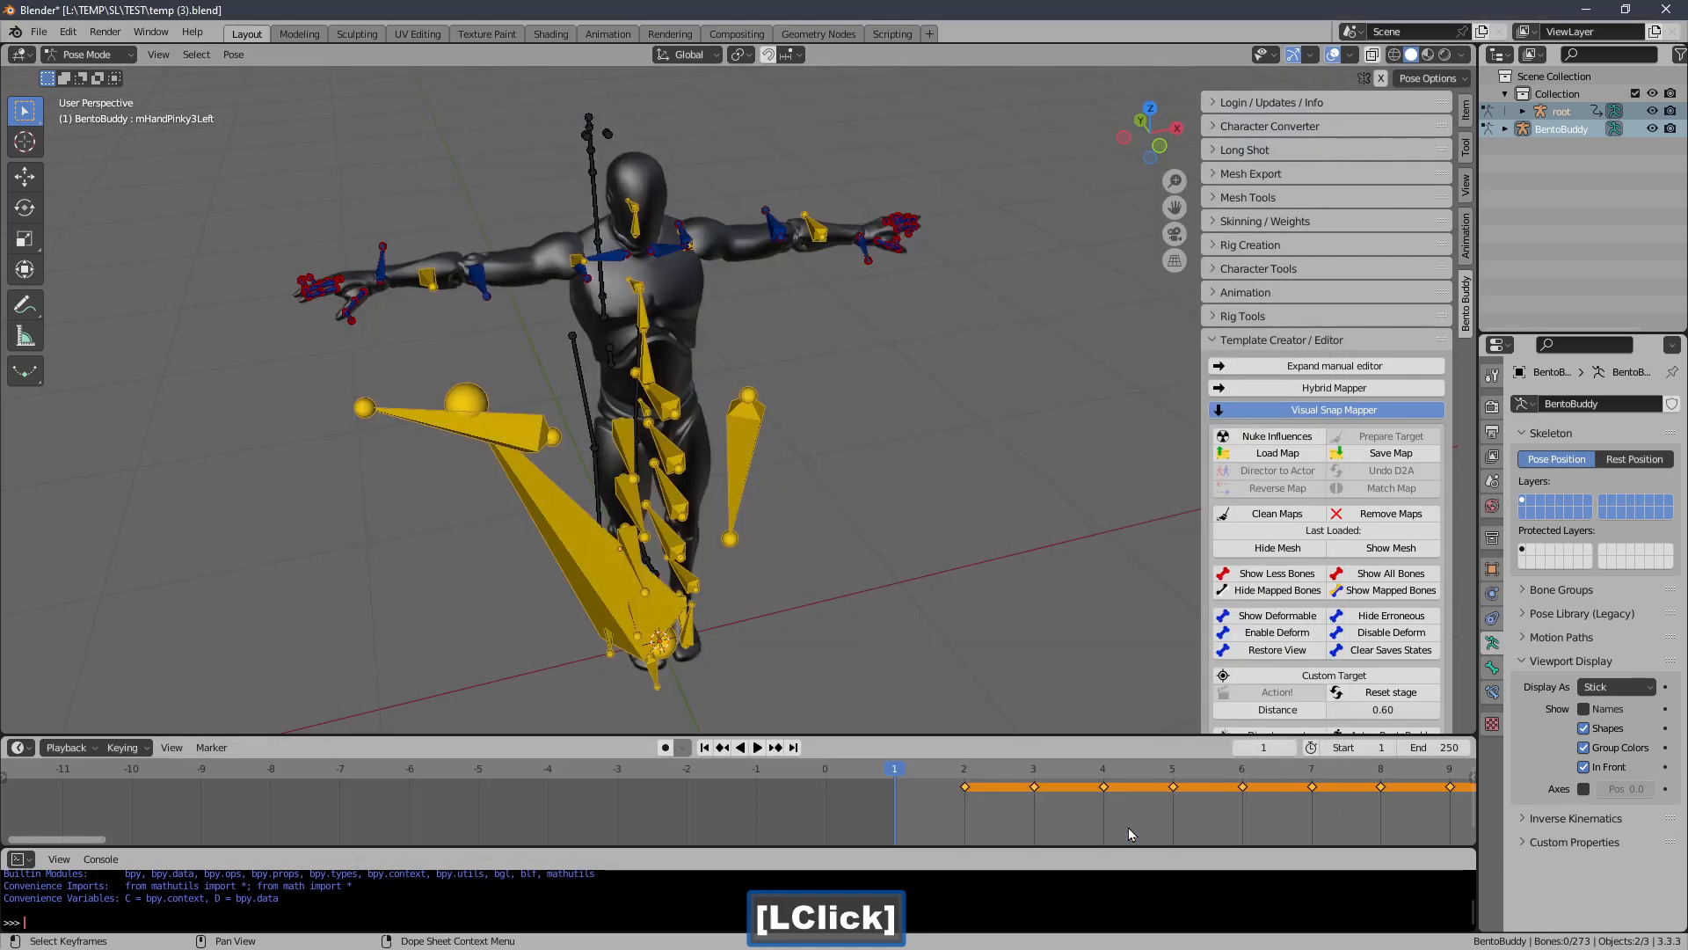
Check which part of the right leg the thigh_r bone drives with a trial rotation, then cancel it
middle_click_drag(819, 369, 668, 399)
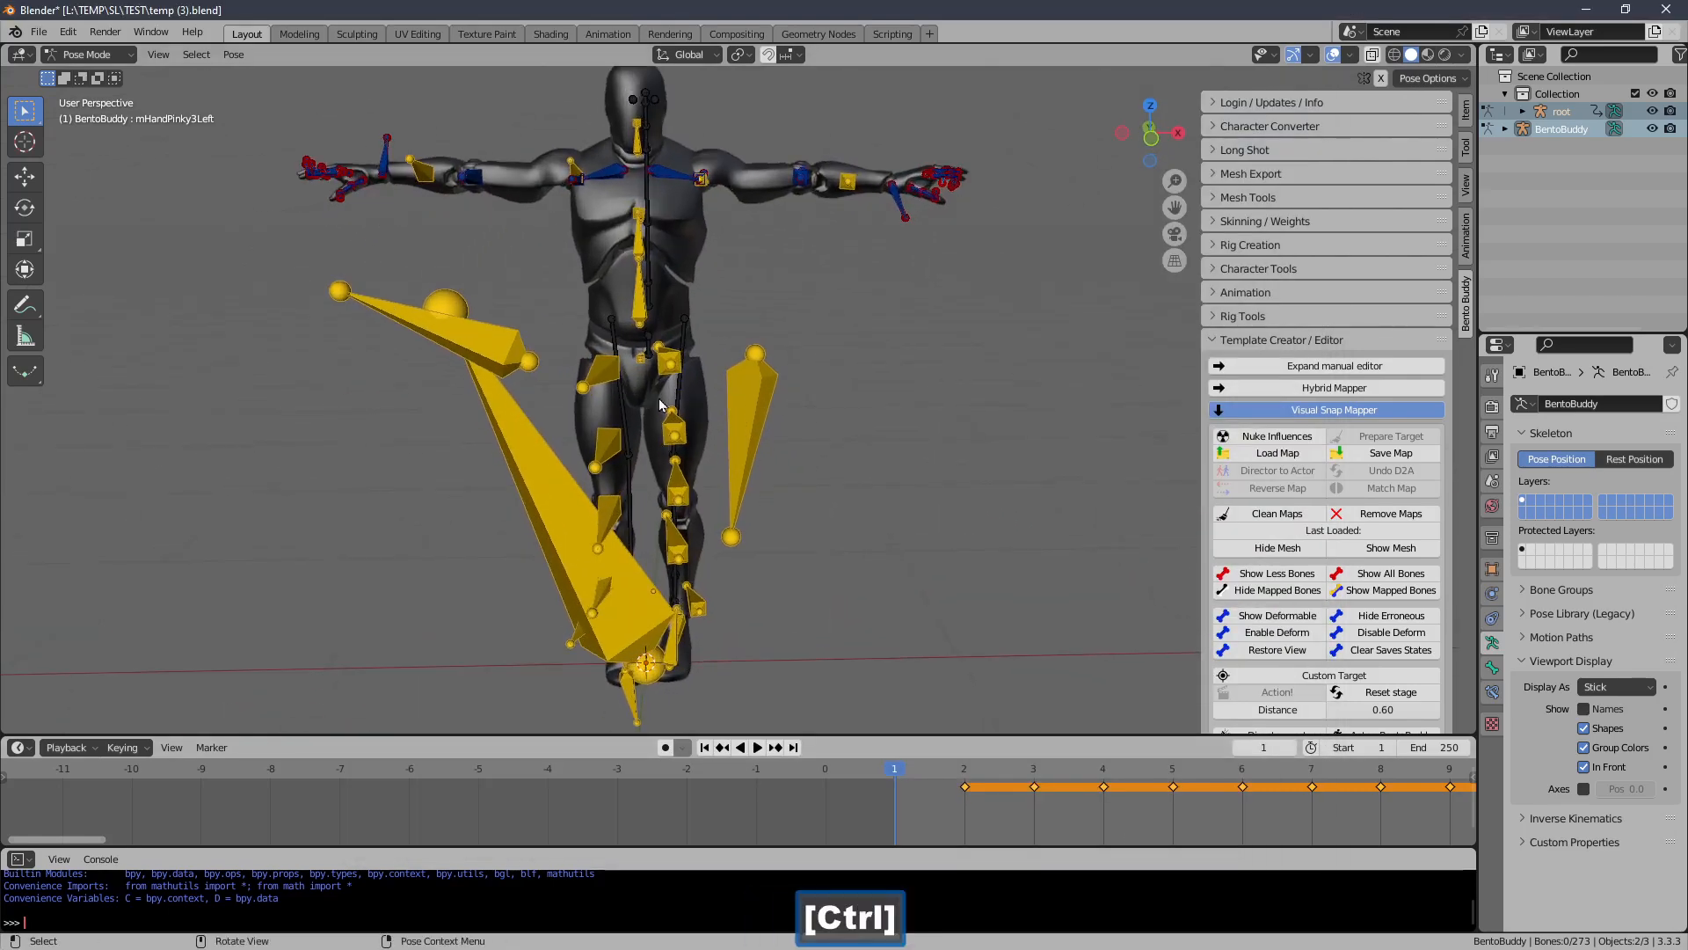
left_click(606, 383)
key("r")
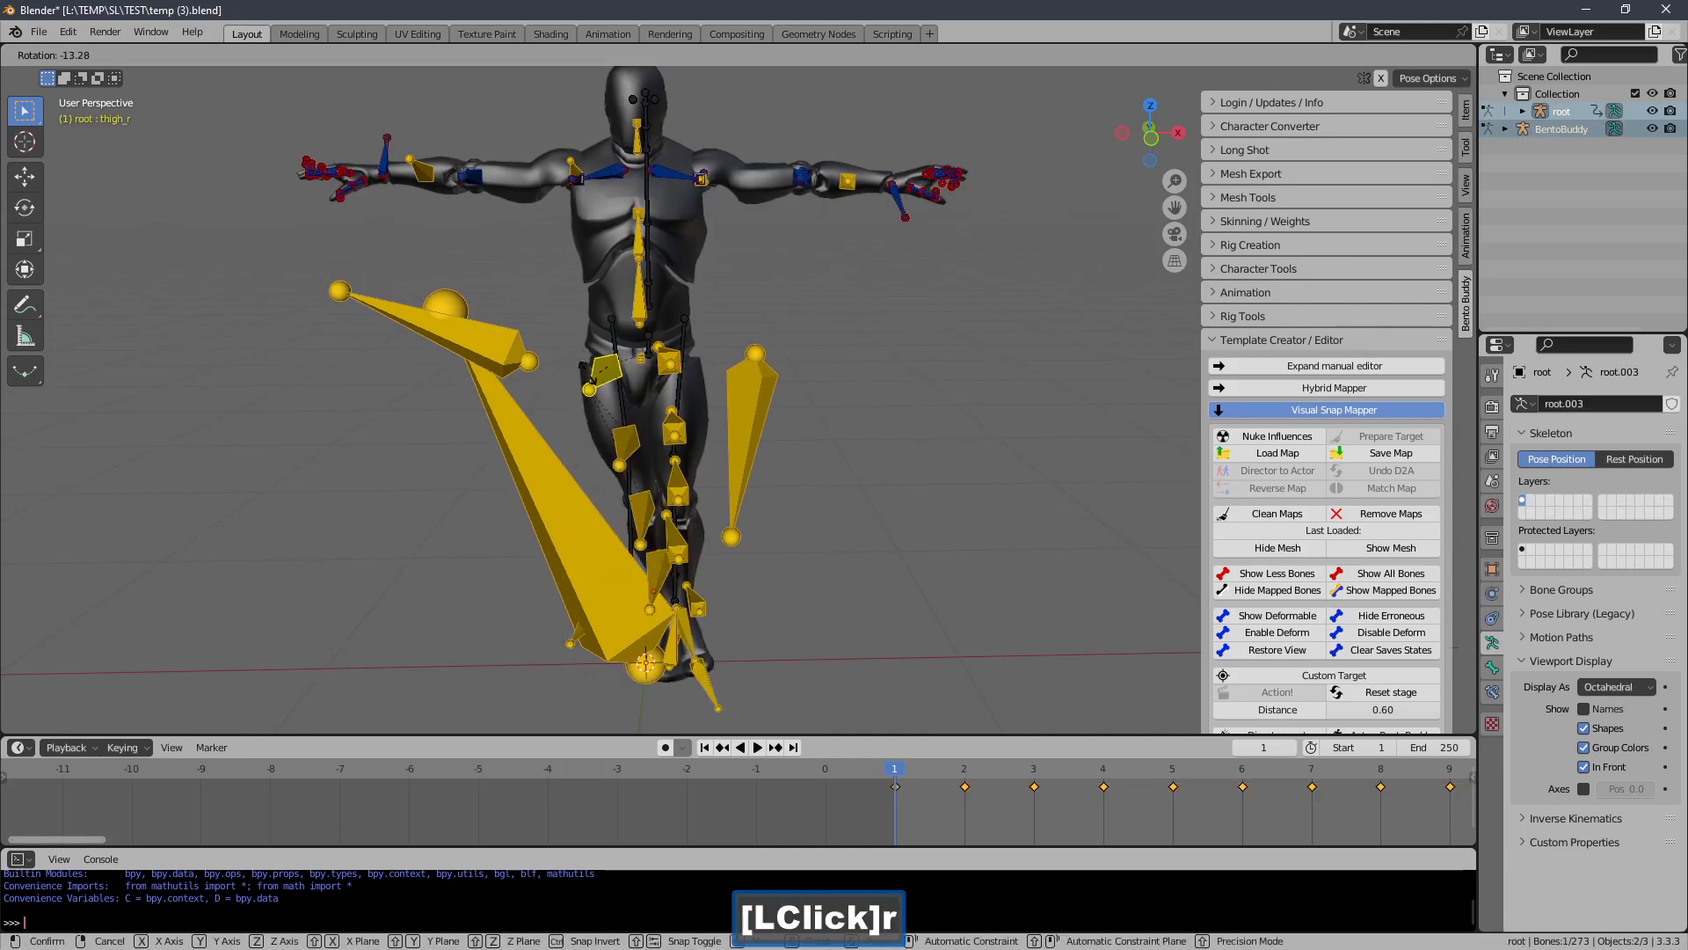
right_click(640, 415)
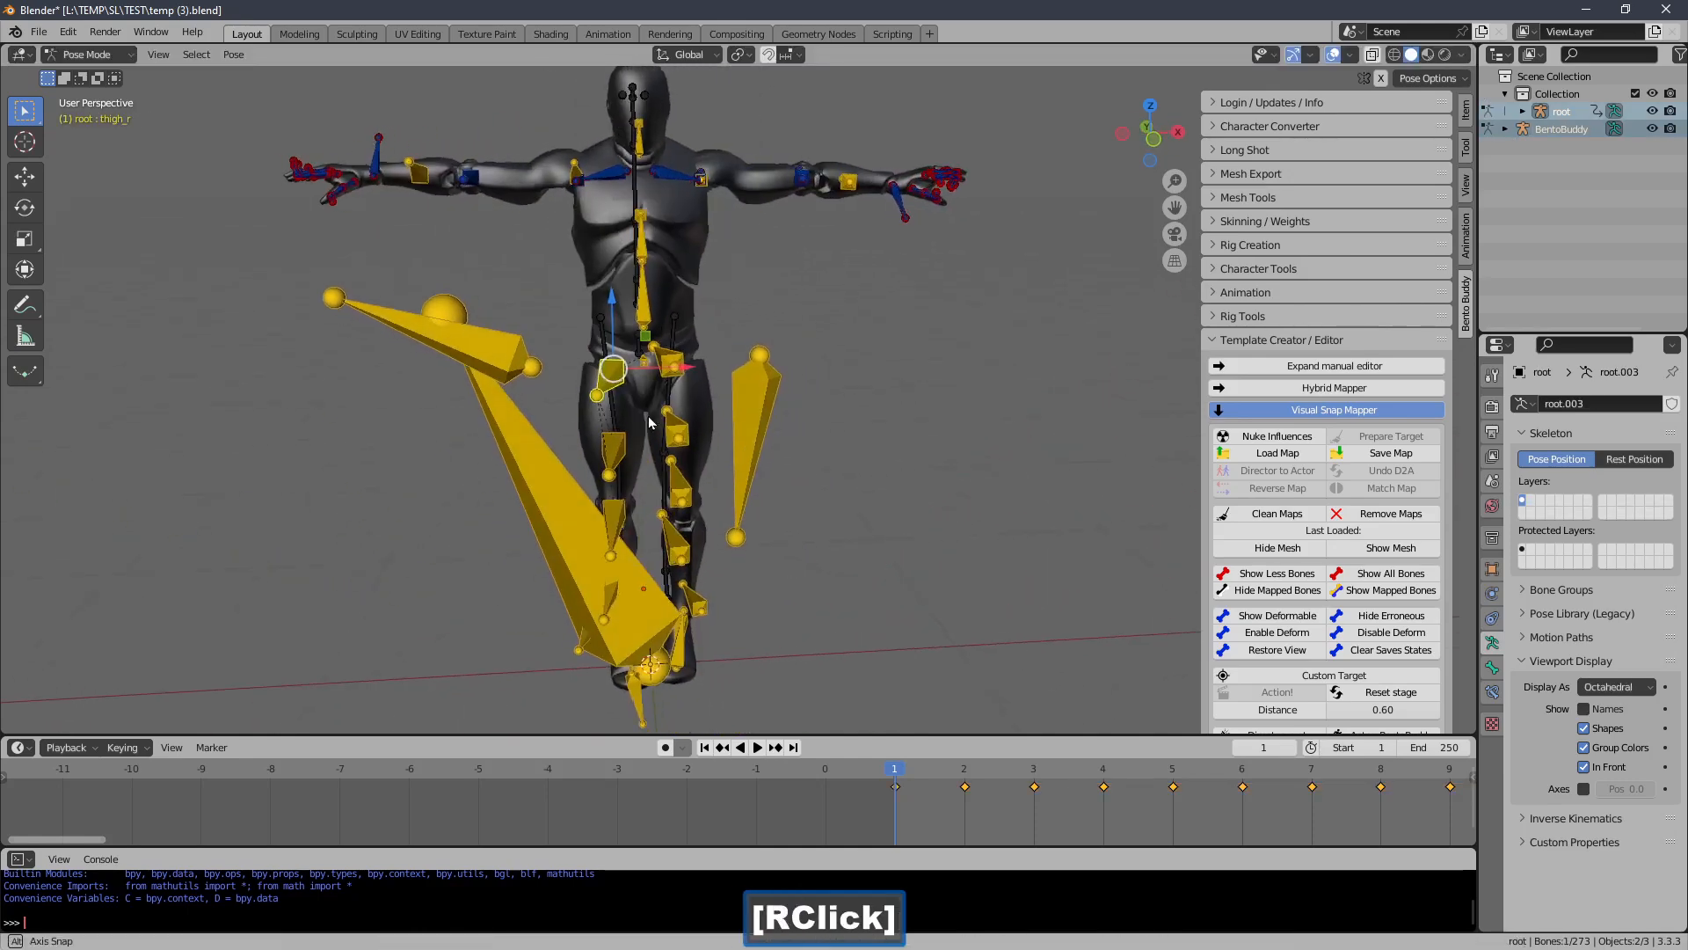
Move the ik_hand_root bone away from the character's legs to uncover the leg bones
left_click(558, 552)
key("g")
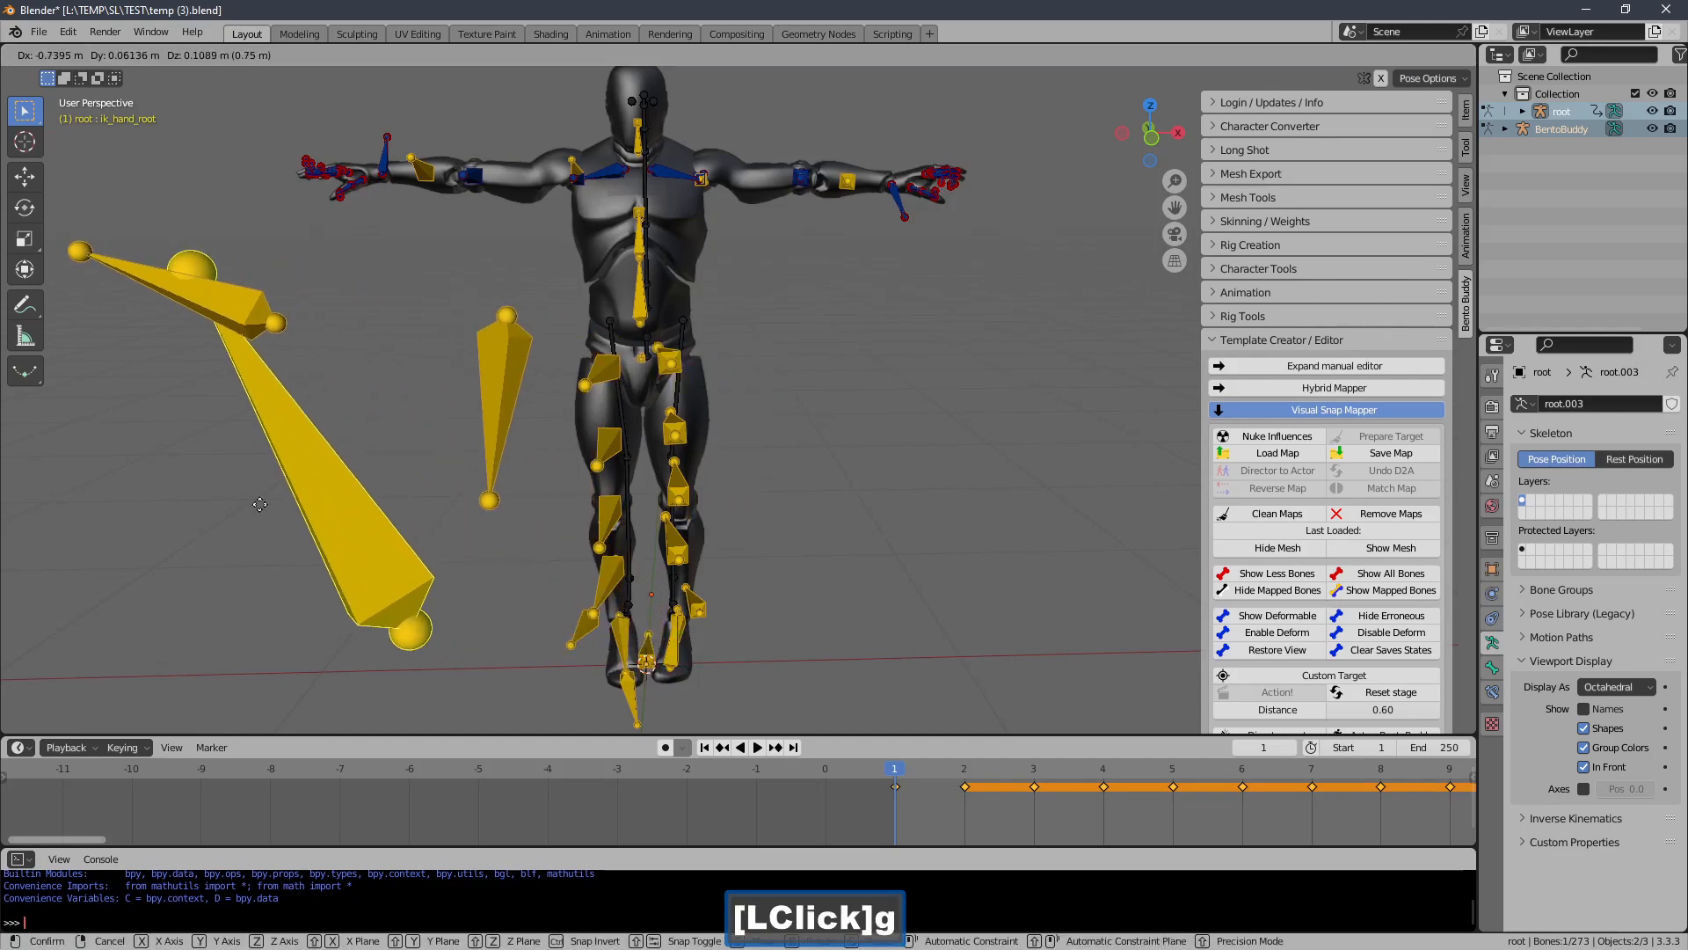
left_click(451, 504)
middle_click_drag(488, 503, 555, 357)
Map the character's right thigh bone thigh_r to mHipRight on the BentoBuddy skeleton
left_click(670, 359)
middle_click_drag(662, 363, 753, 373, "shift")
middle_click_drag(823, 434, 828, 403, "shift")
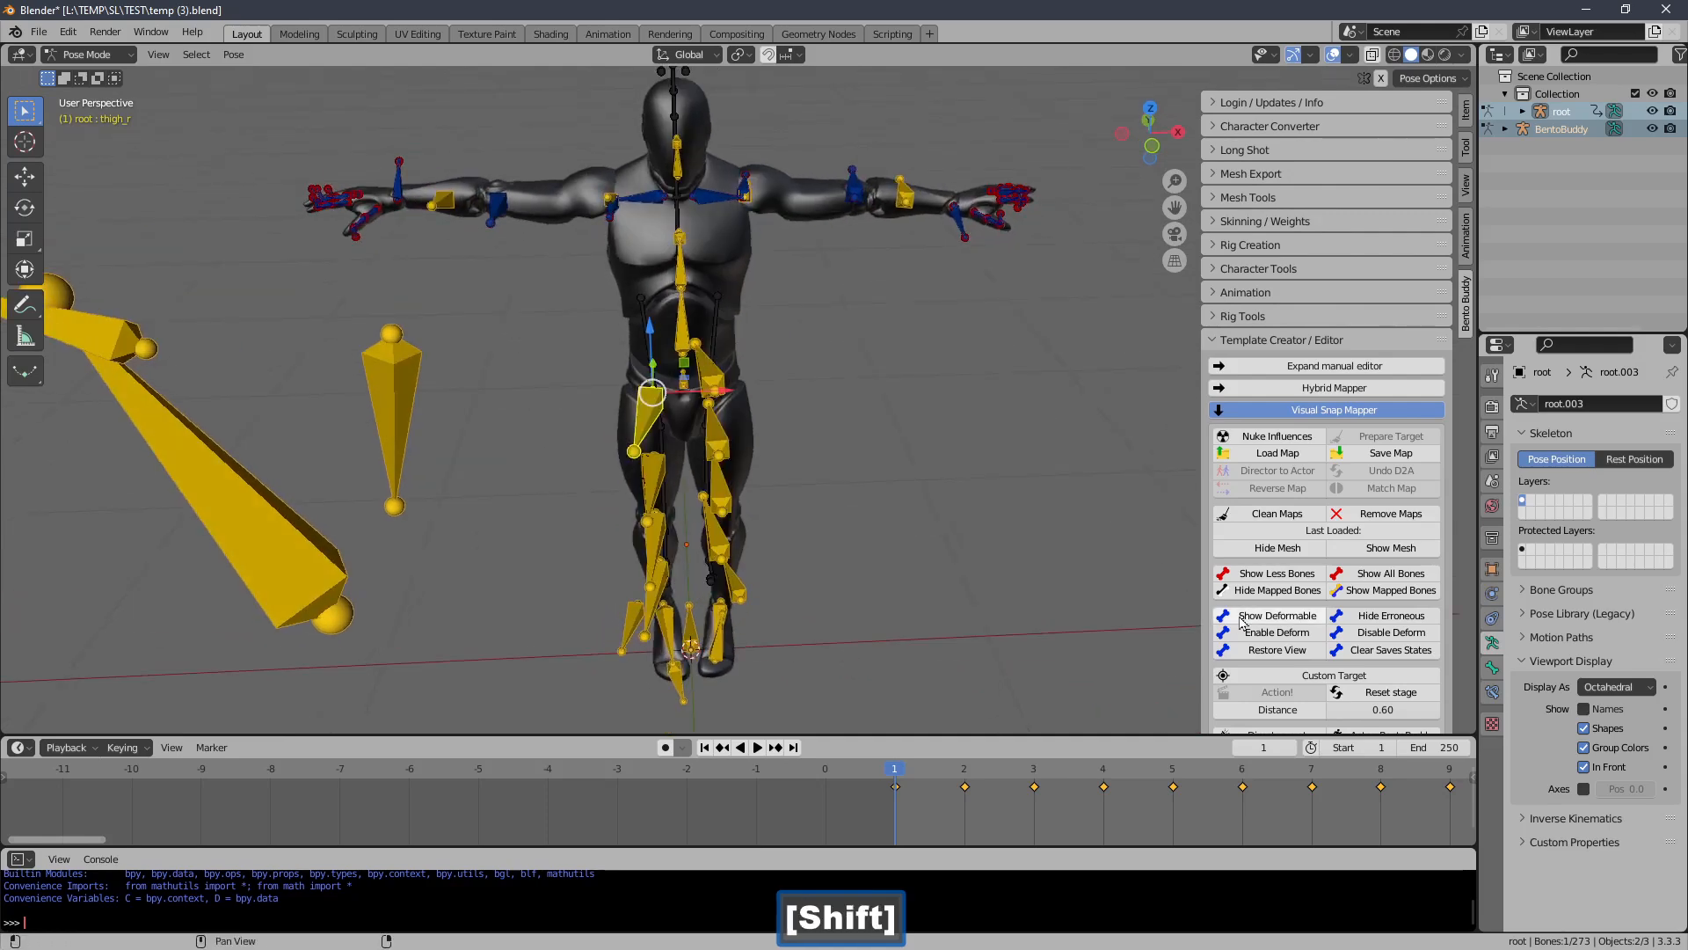
left_click_drag(1463, 453, 1298, 601)
middle_click_drag(1021, 582, 851, 530)
left_click(608, 395)
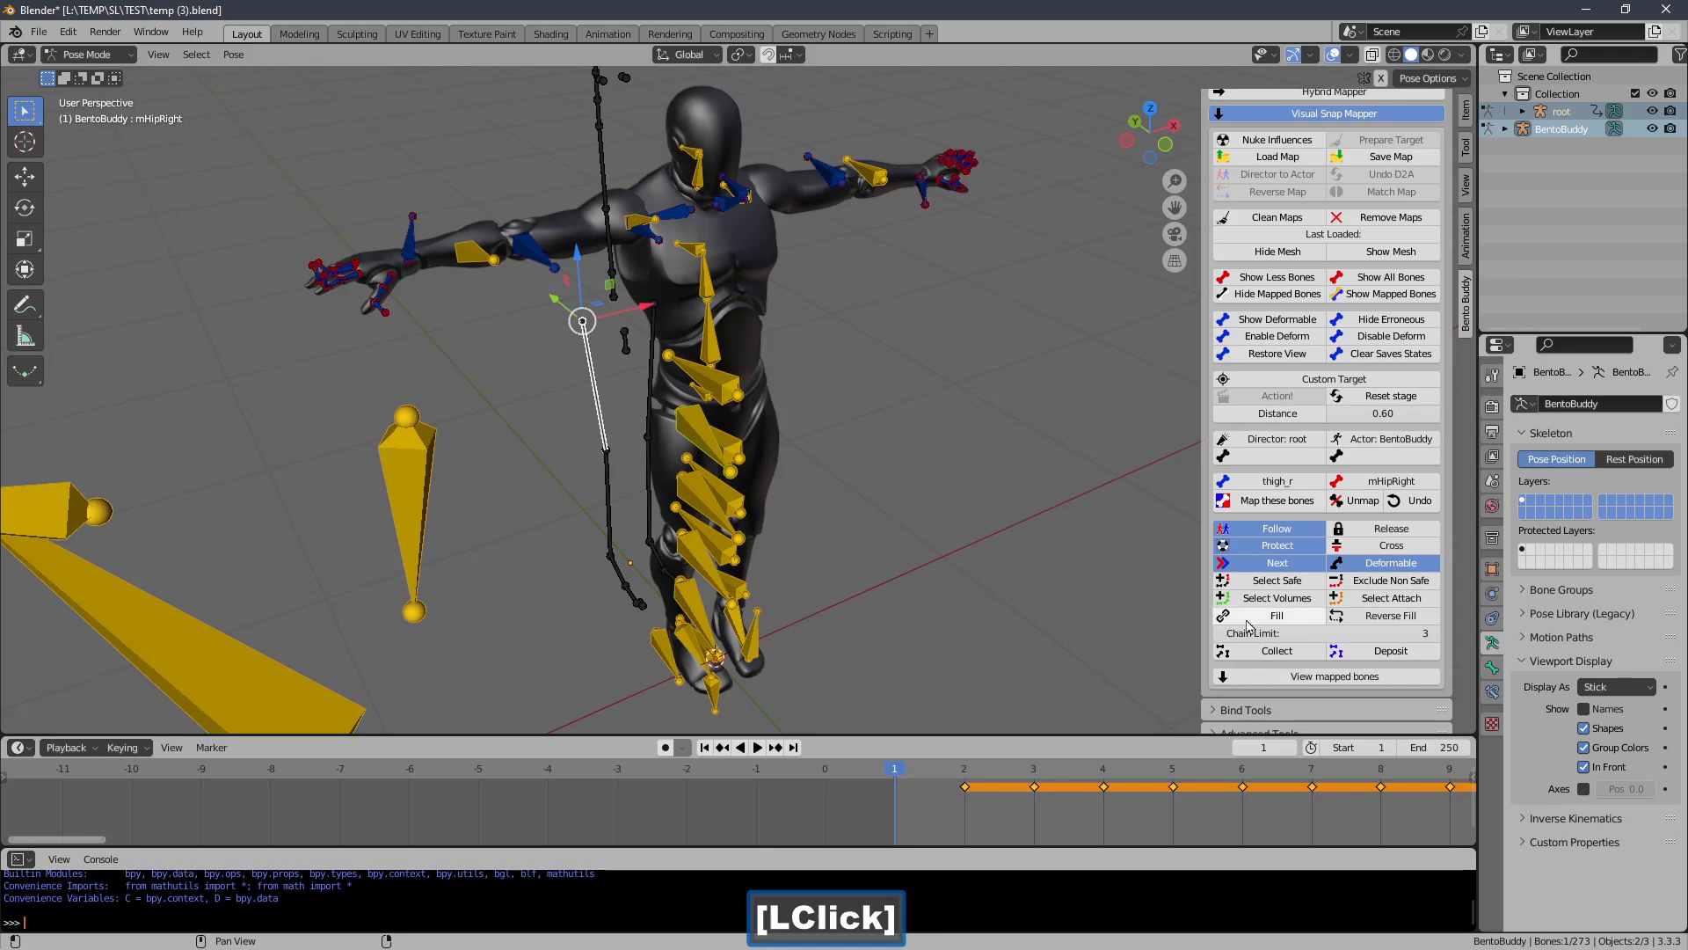
left_click(1266, 502)
middle_click_drag(982, 489, 884, 472)
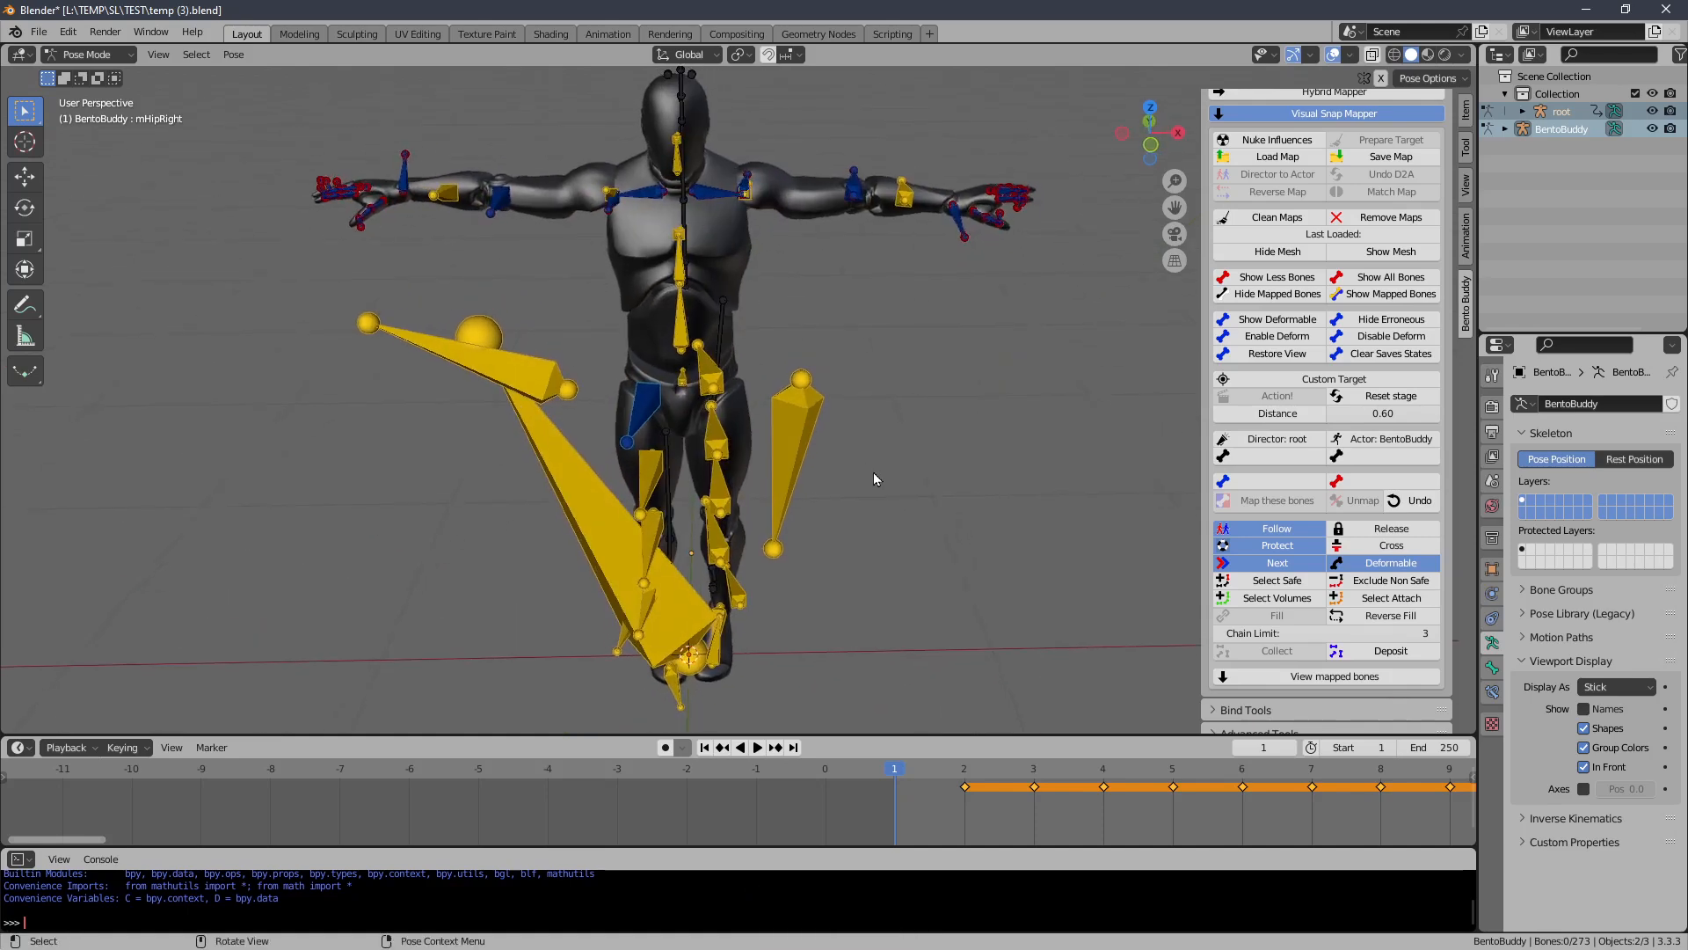
Move the large IK hand bones, including ik_hand_l, ik_hand_gun and ik_hand_root, away from the character's legs
left_click(793, 443)
key("g")
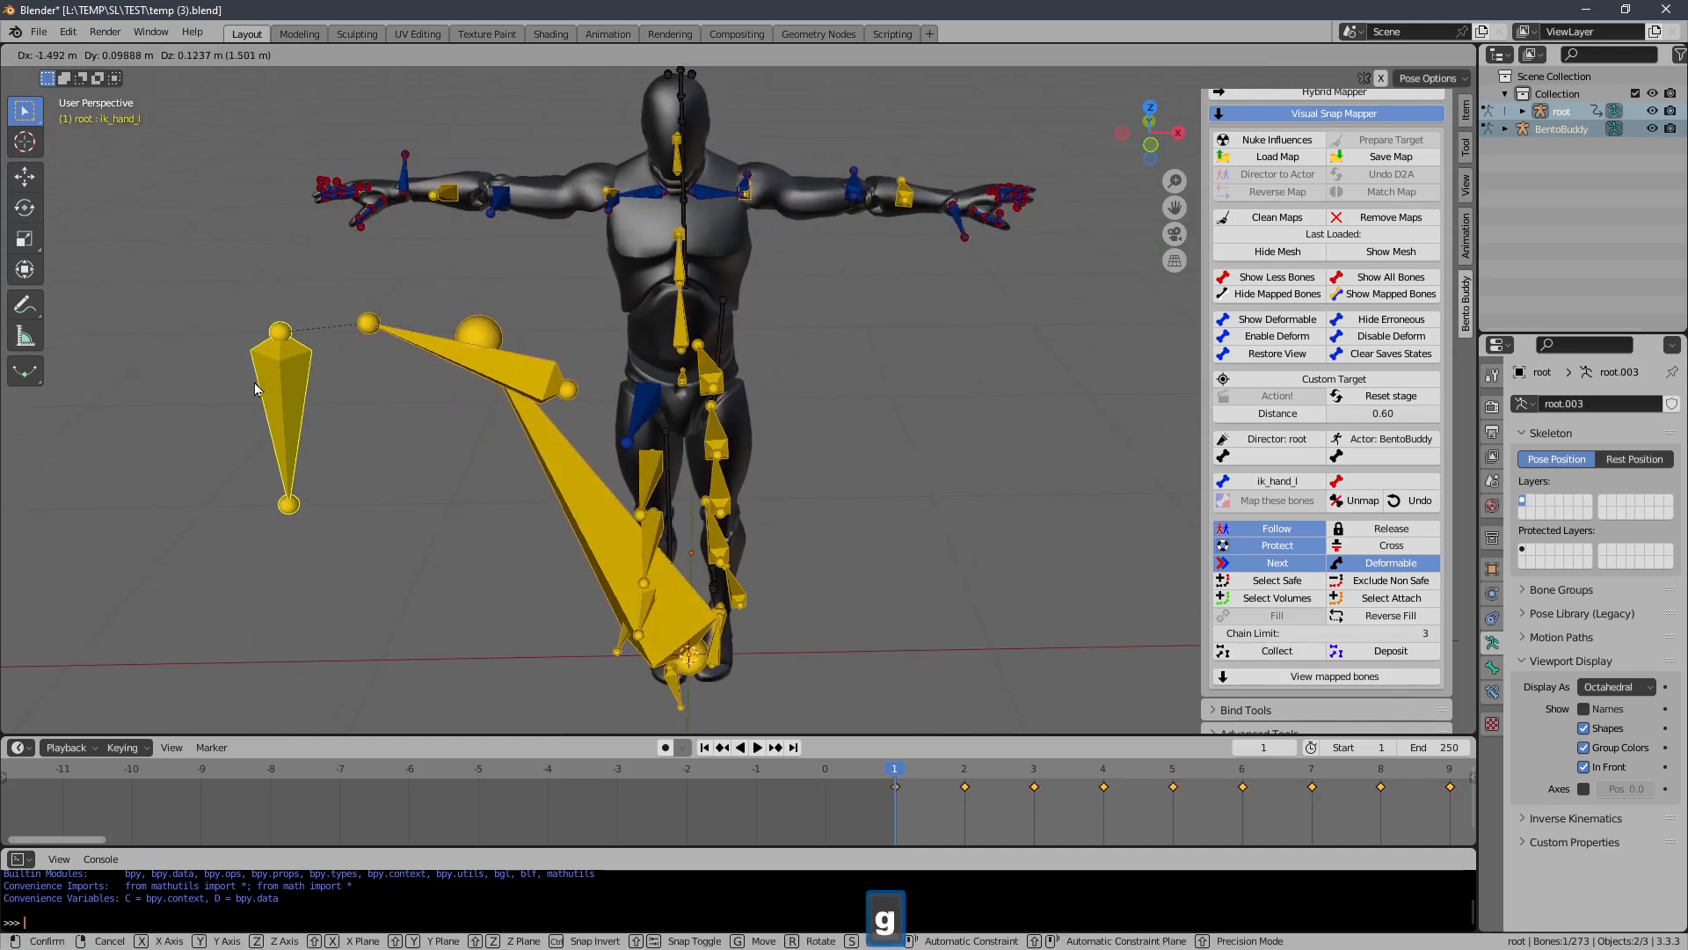
left_click(266, 393)
left_click(450, 357)
key("g")
left_click(194, 377)
left_click(473, 362)
key("r")
left_click(228, 359)
right_click(322, 359)
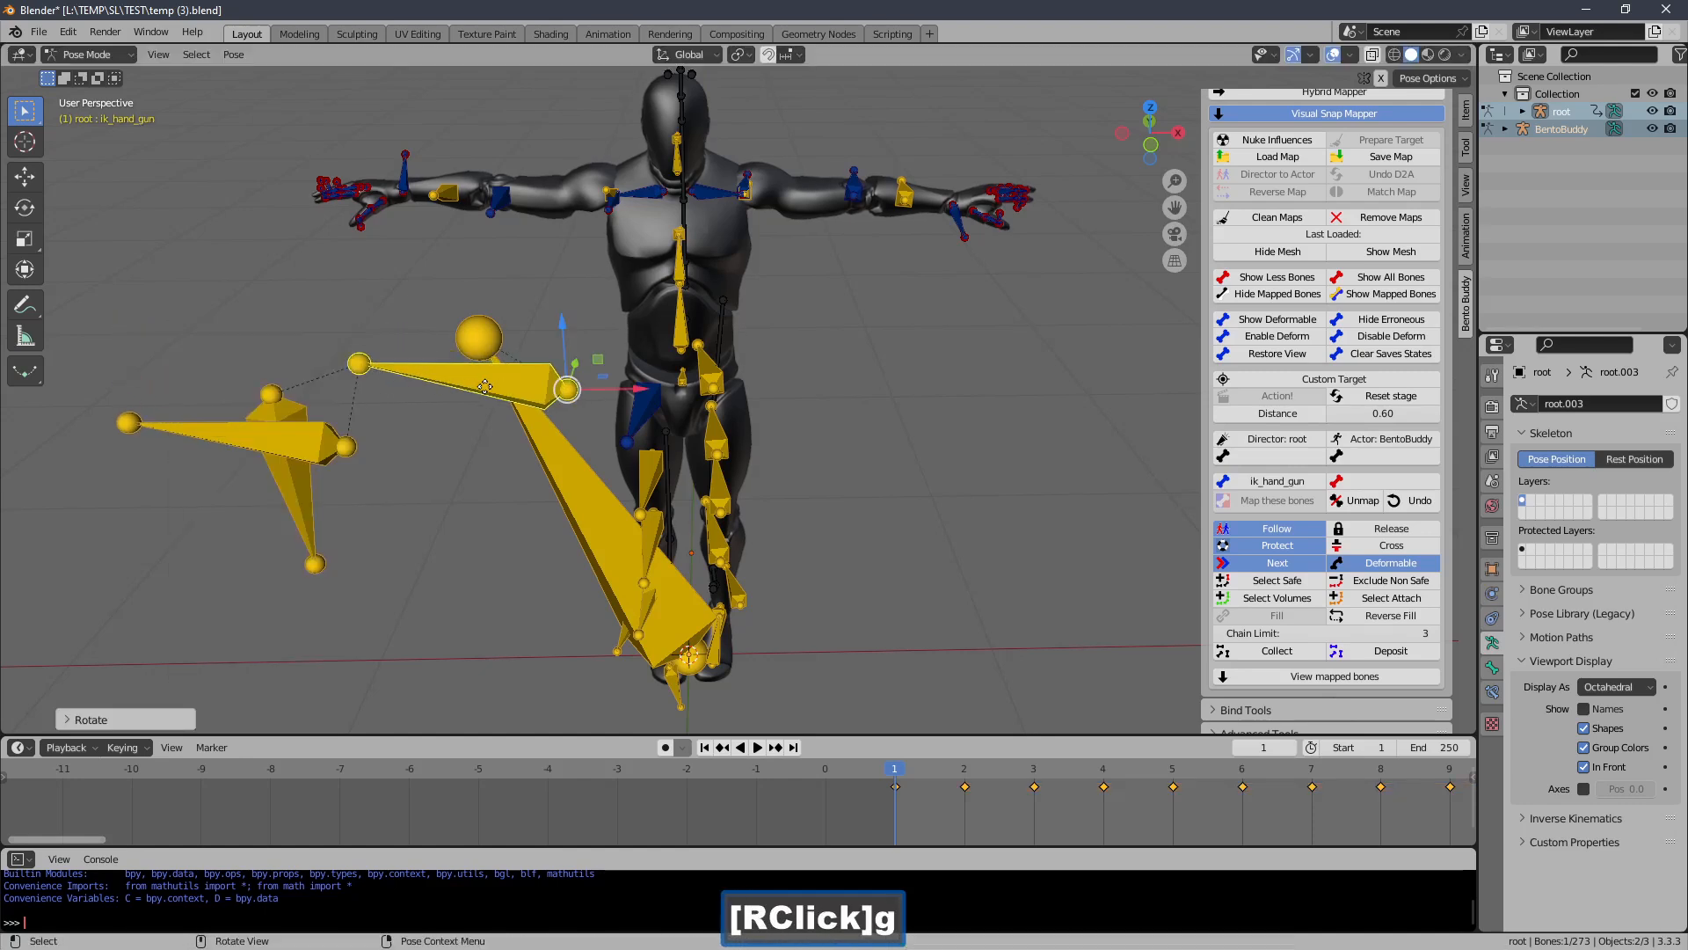
key("g")
left_click(297, 349)
left_click(540, 440)
key("g")
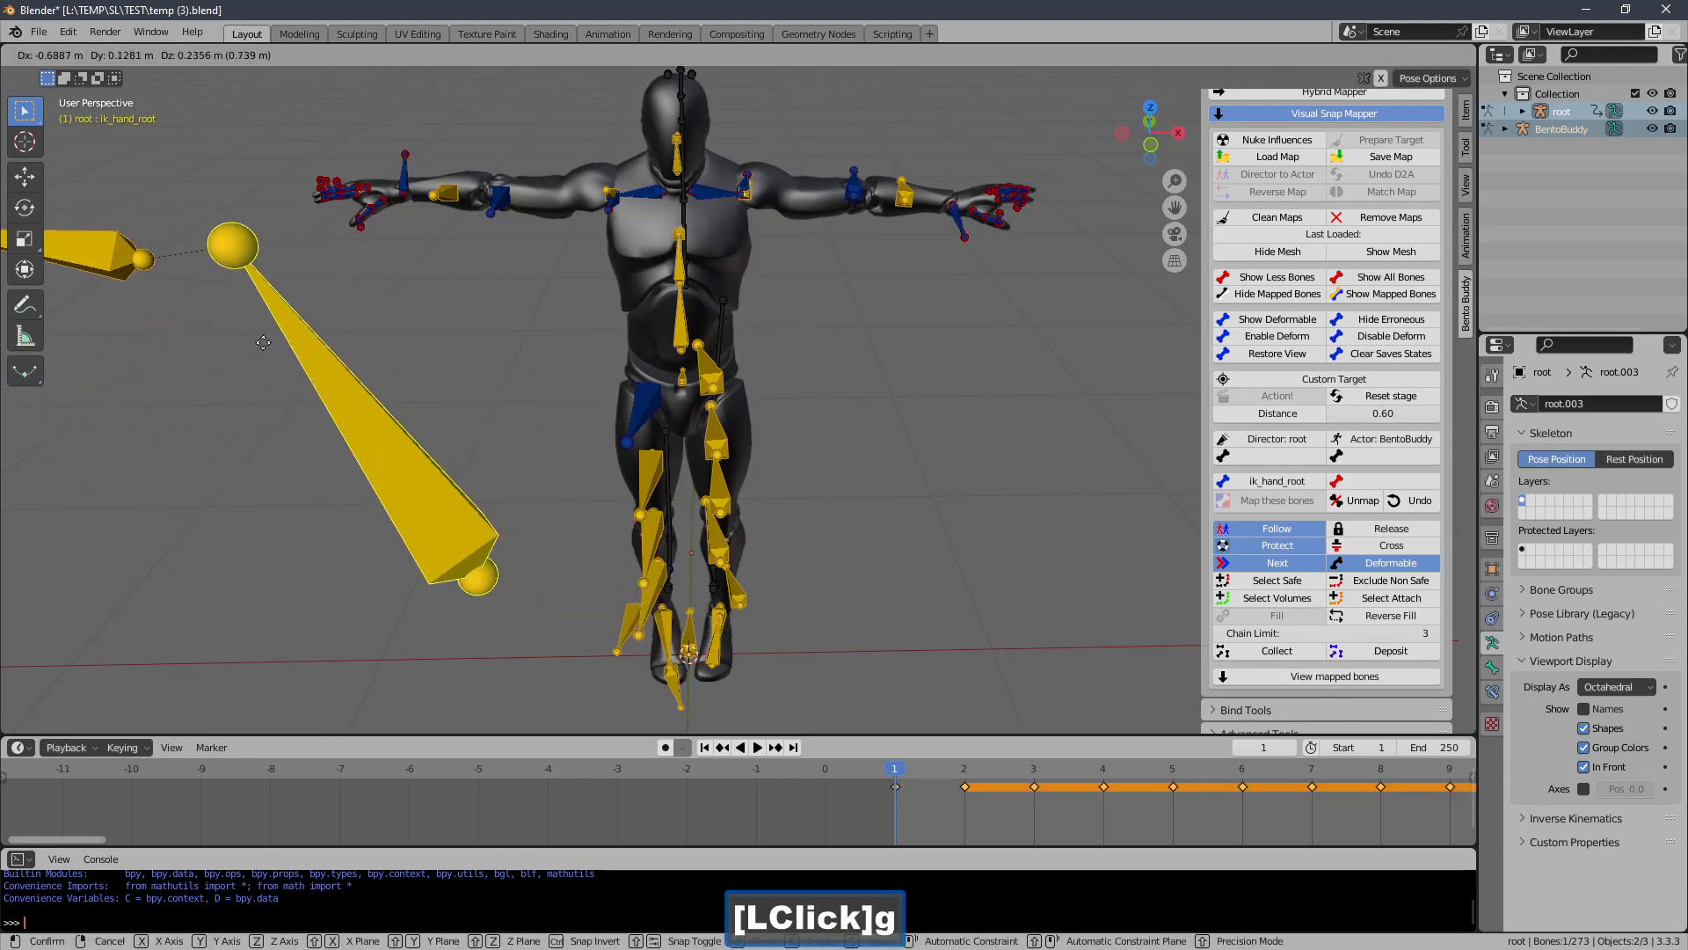
left_click(184, 321)
middle_click_drag(578, 341, 527, 367)
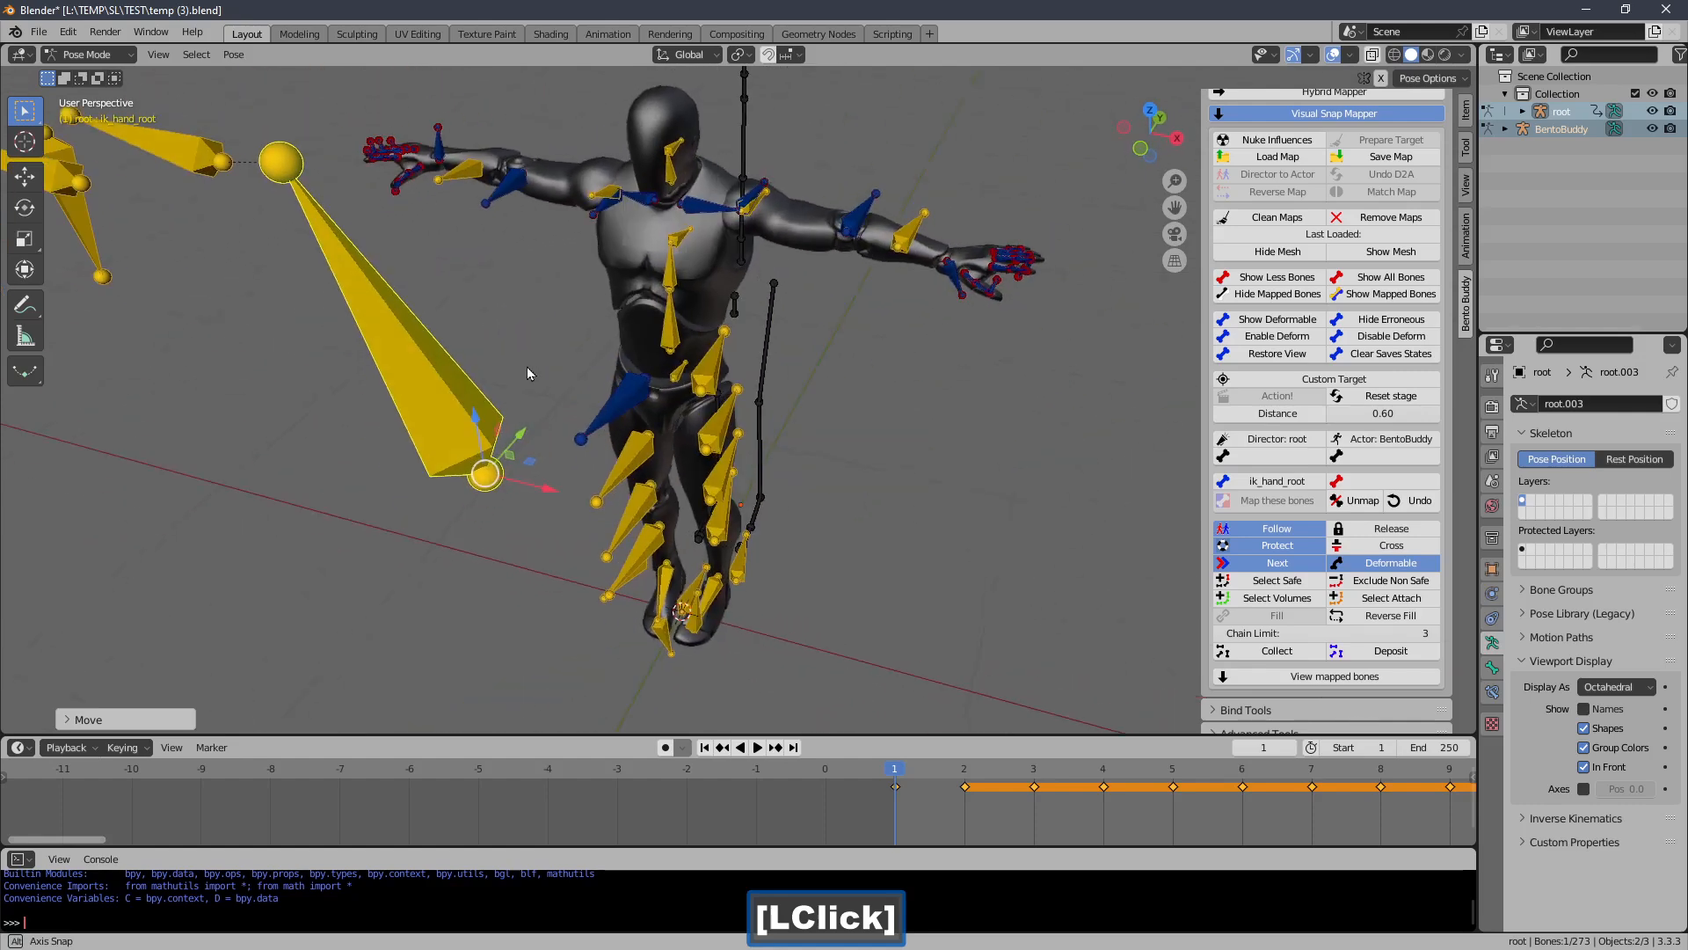
Turn on Release and map the character's left thigh bone thigh_l to mHipLeft
left_click(701, 367)
middle_click_drag(701, 368, 588, 282)
key("r")
right_click(830, 351)
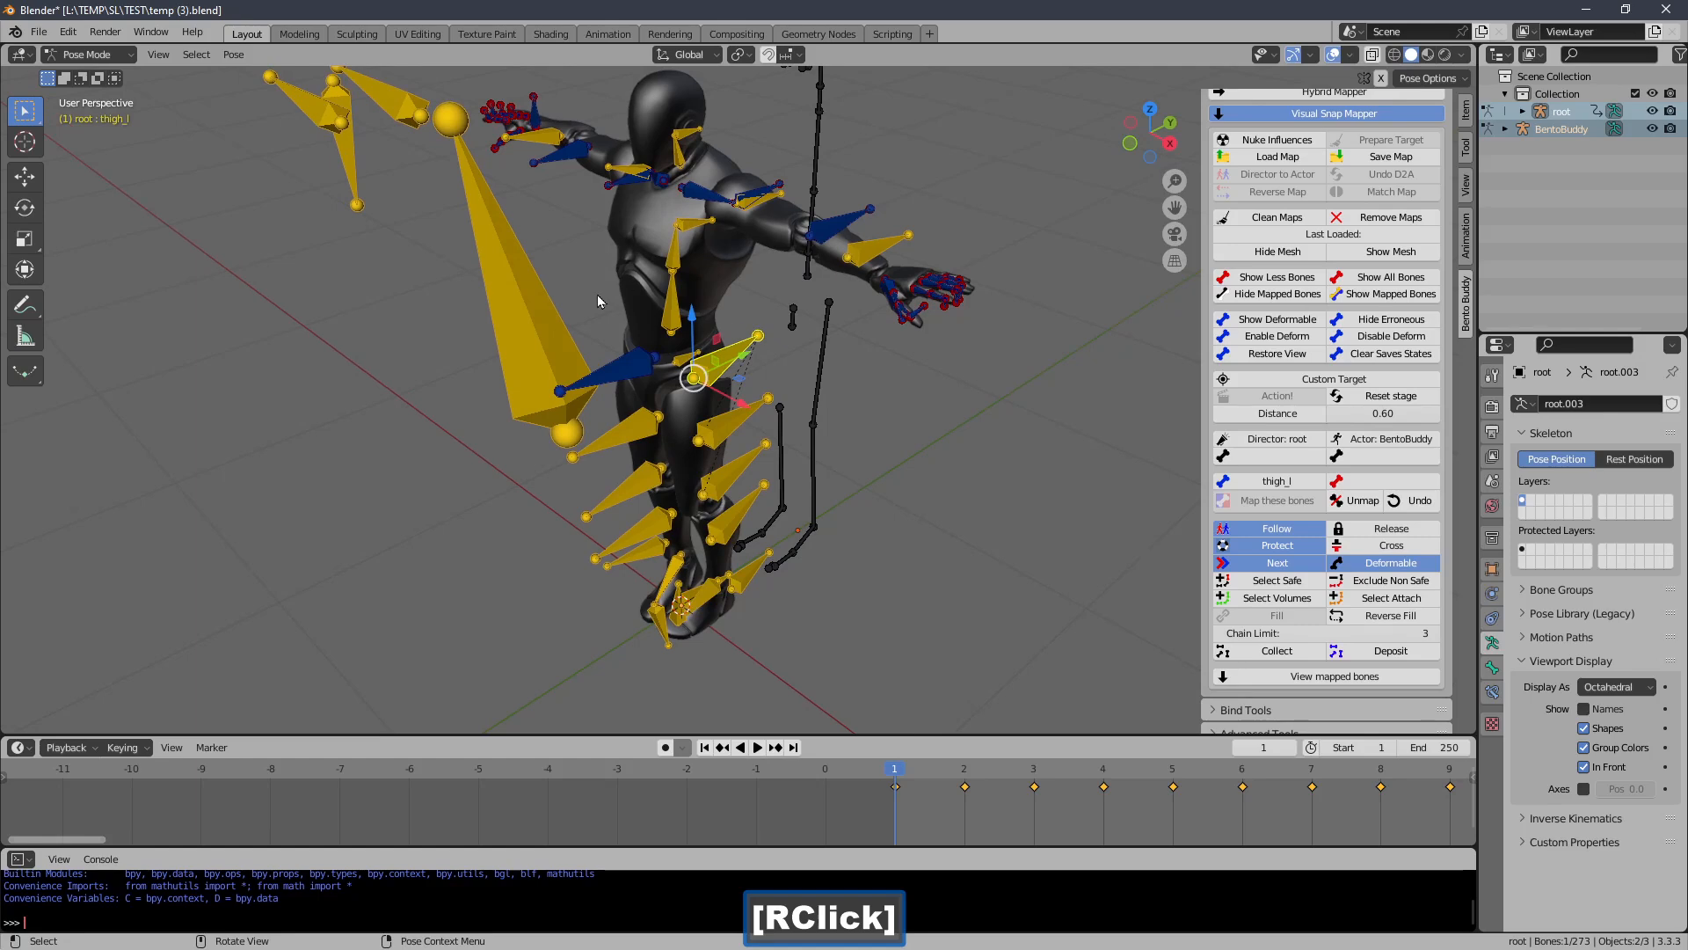
middle_click_drag(910, 333, 916, 358, "shift")
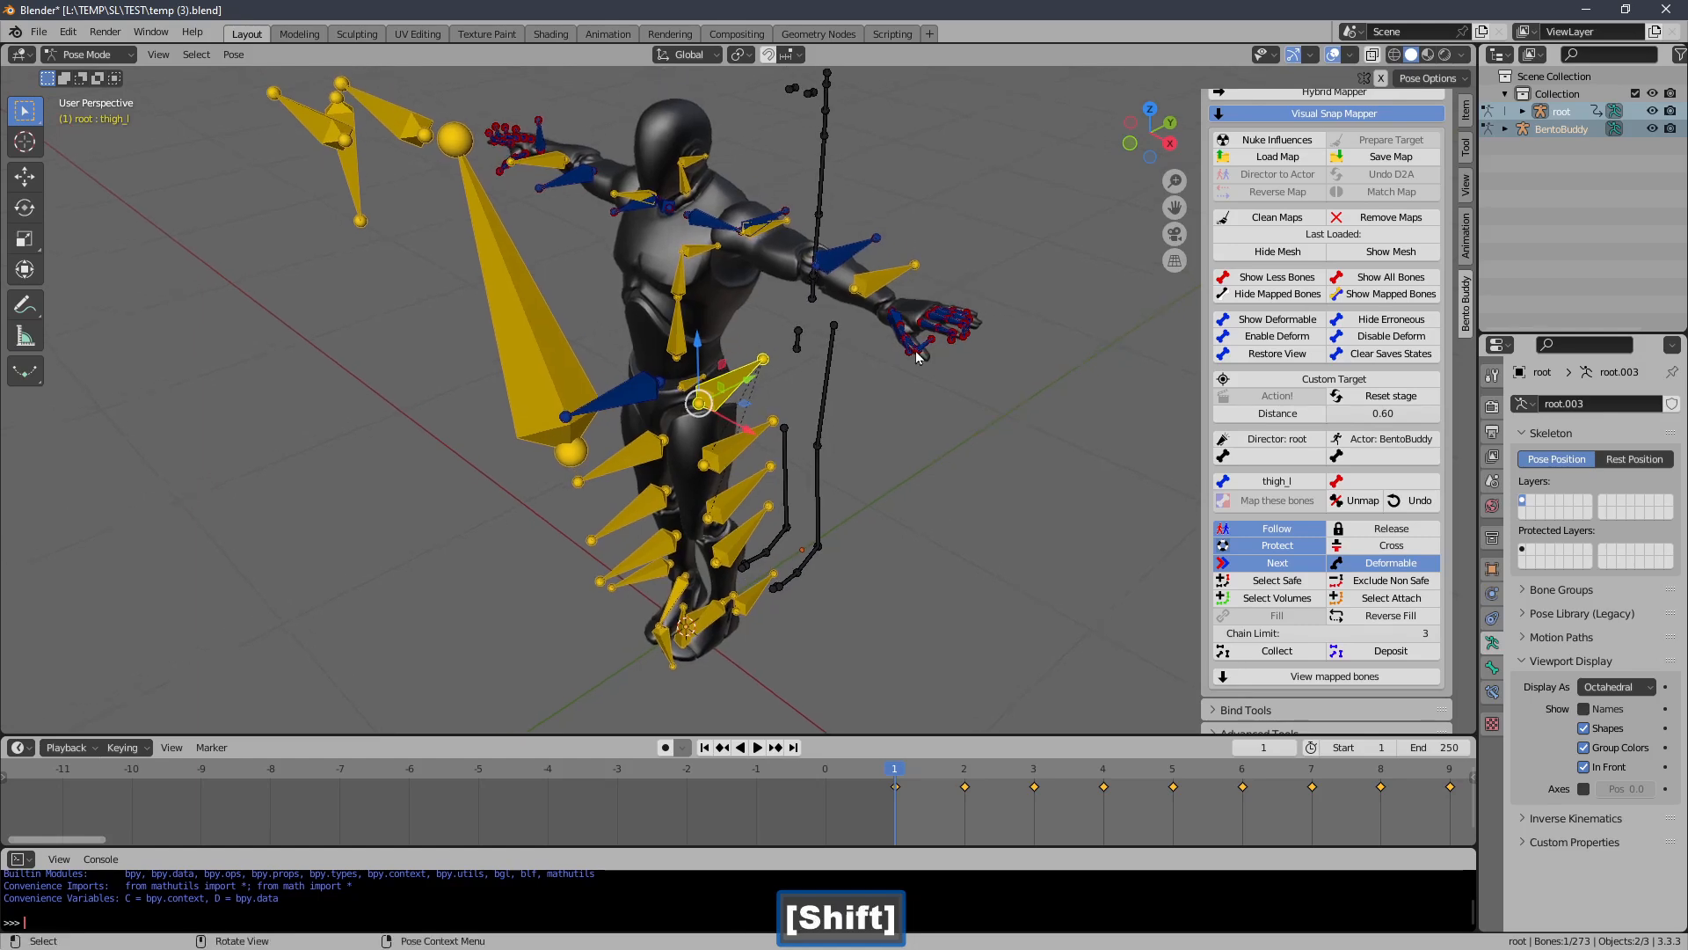
left_click(1361, 531)
middle_click_drag(946, 513, 899, 478)
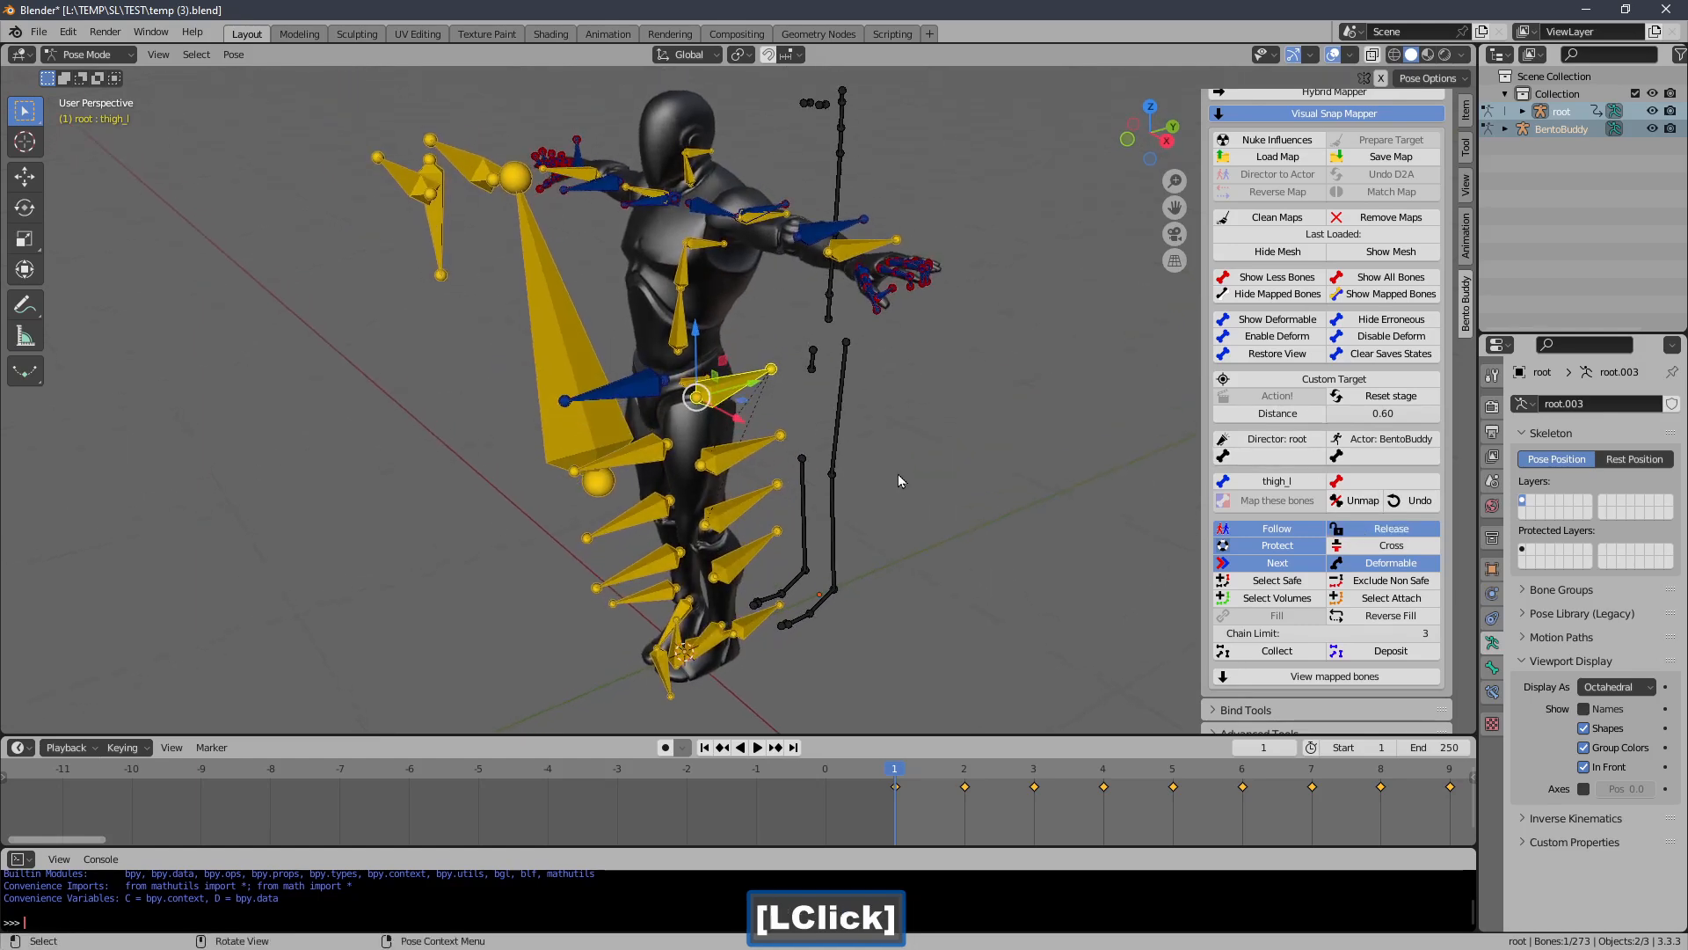
left_click(843, 389)
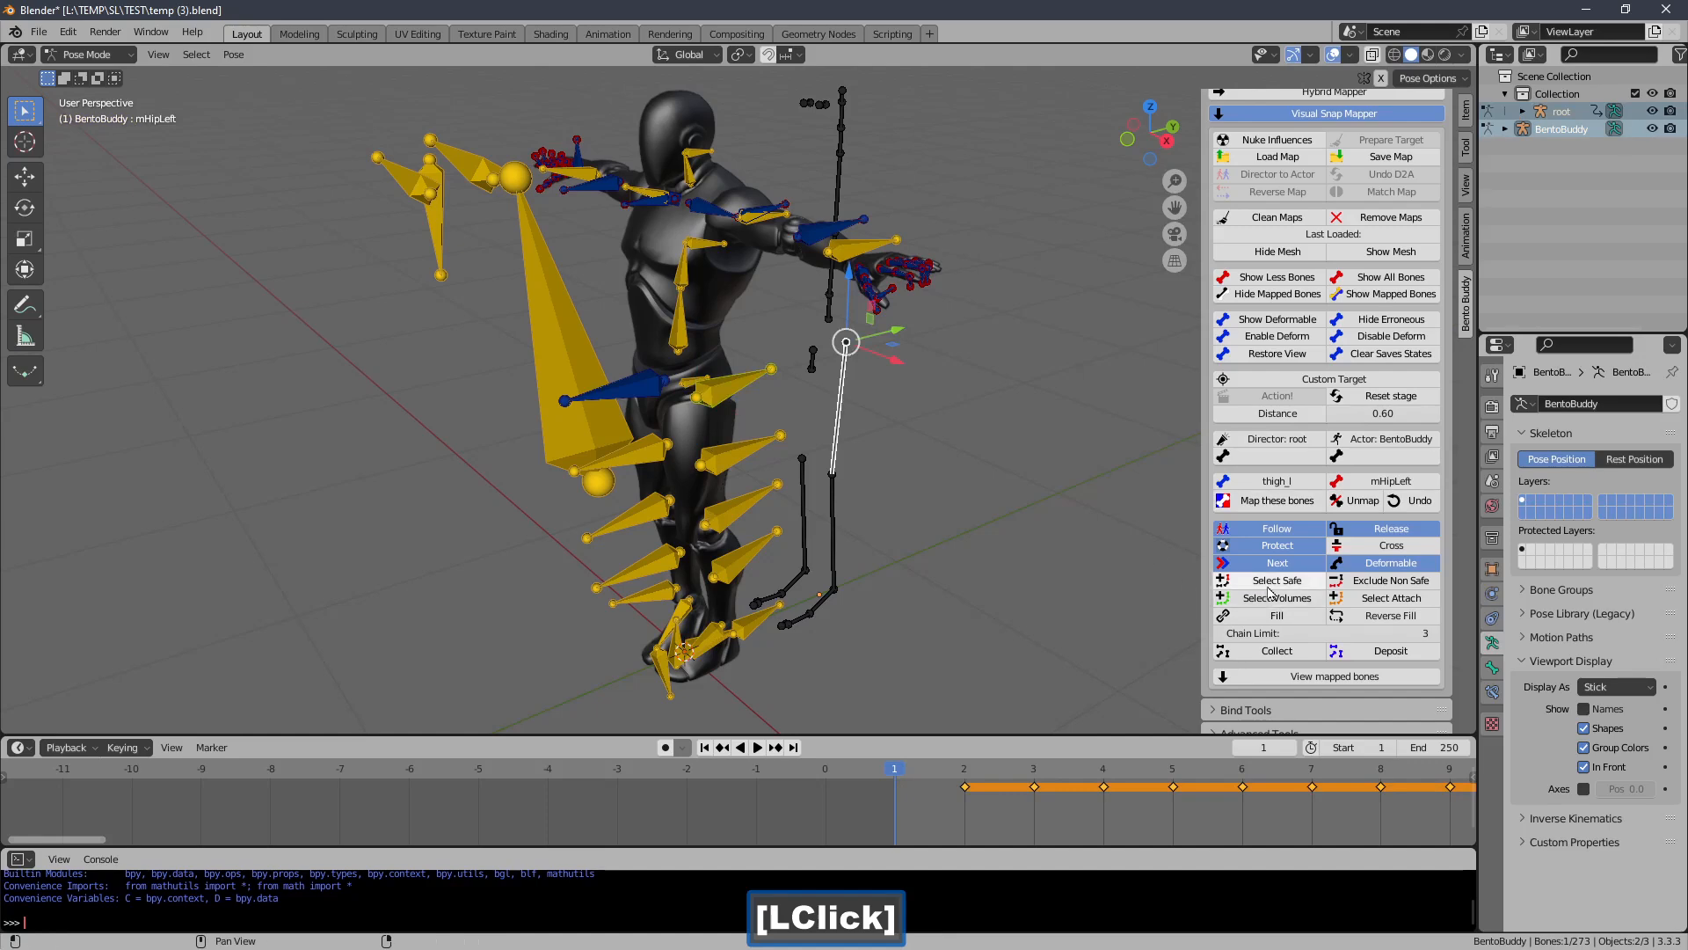
left_click(1266, 507)
middle_click_drag(863, 526, 1110, 520)
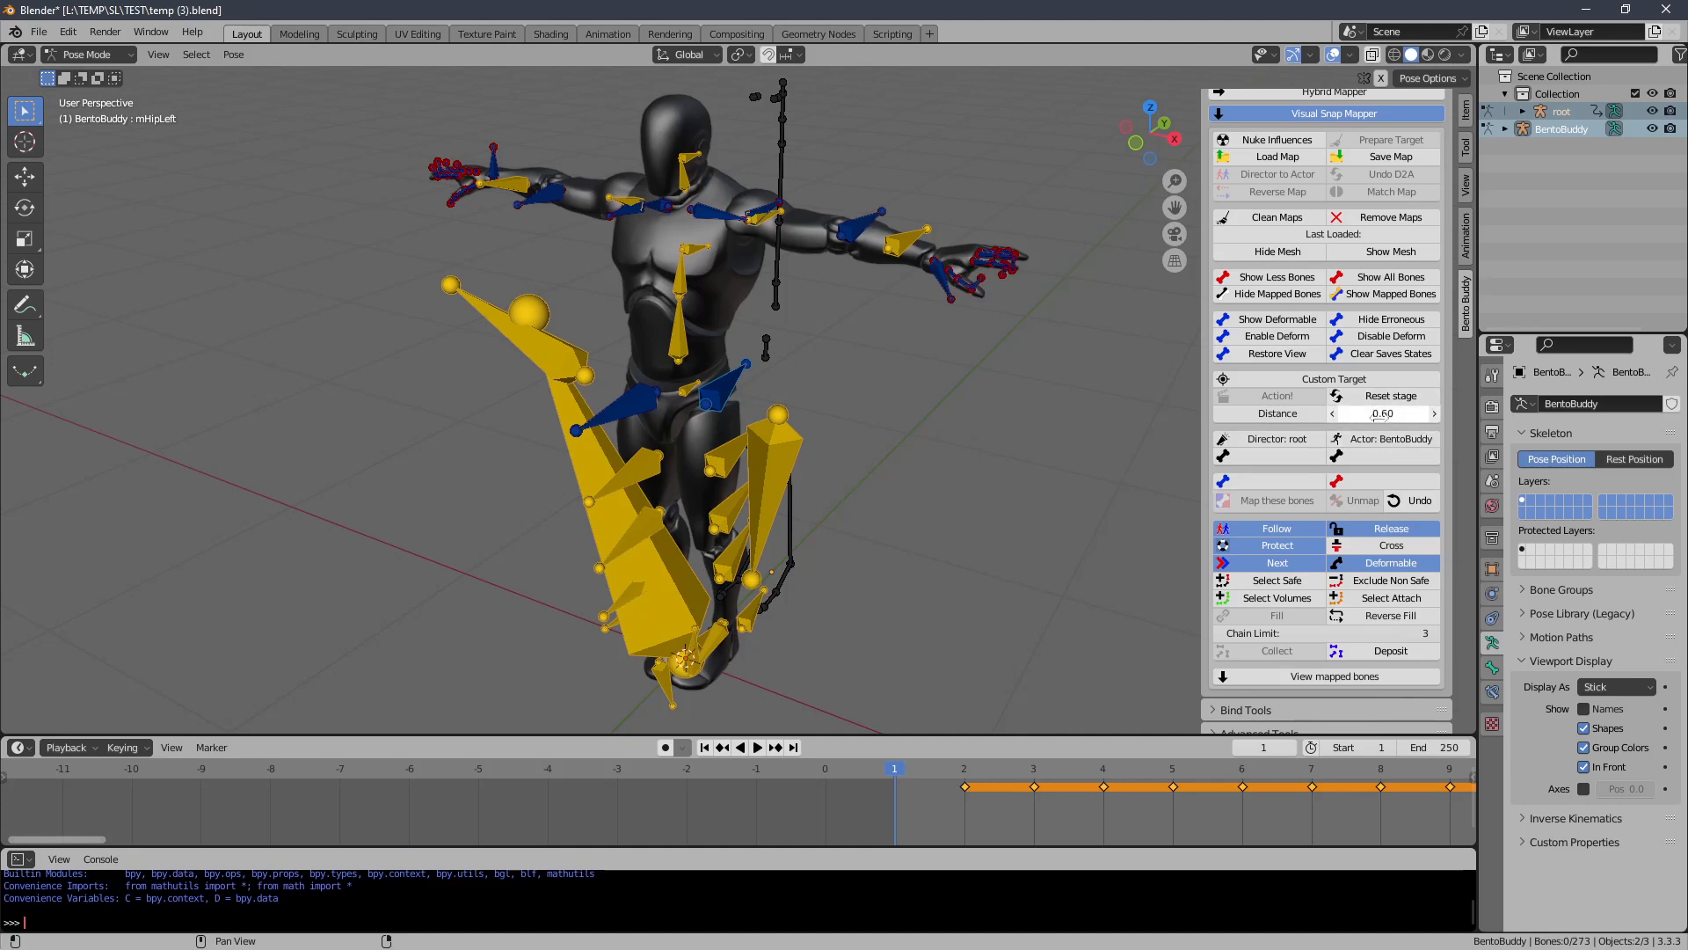
Turn on Cross and try rotating the bone just below the left thigh bone, then cancel the rotation
left_click(1373, 545)
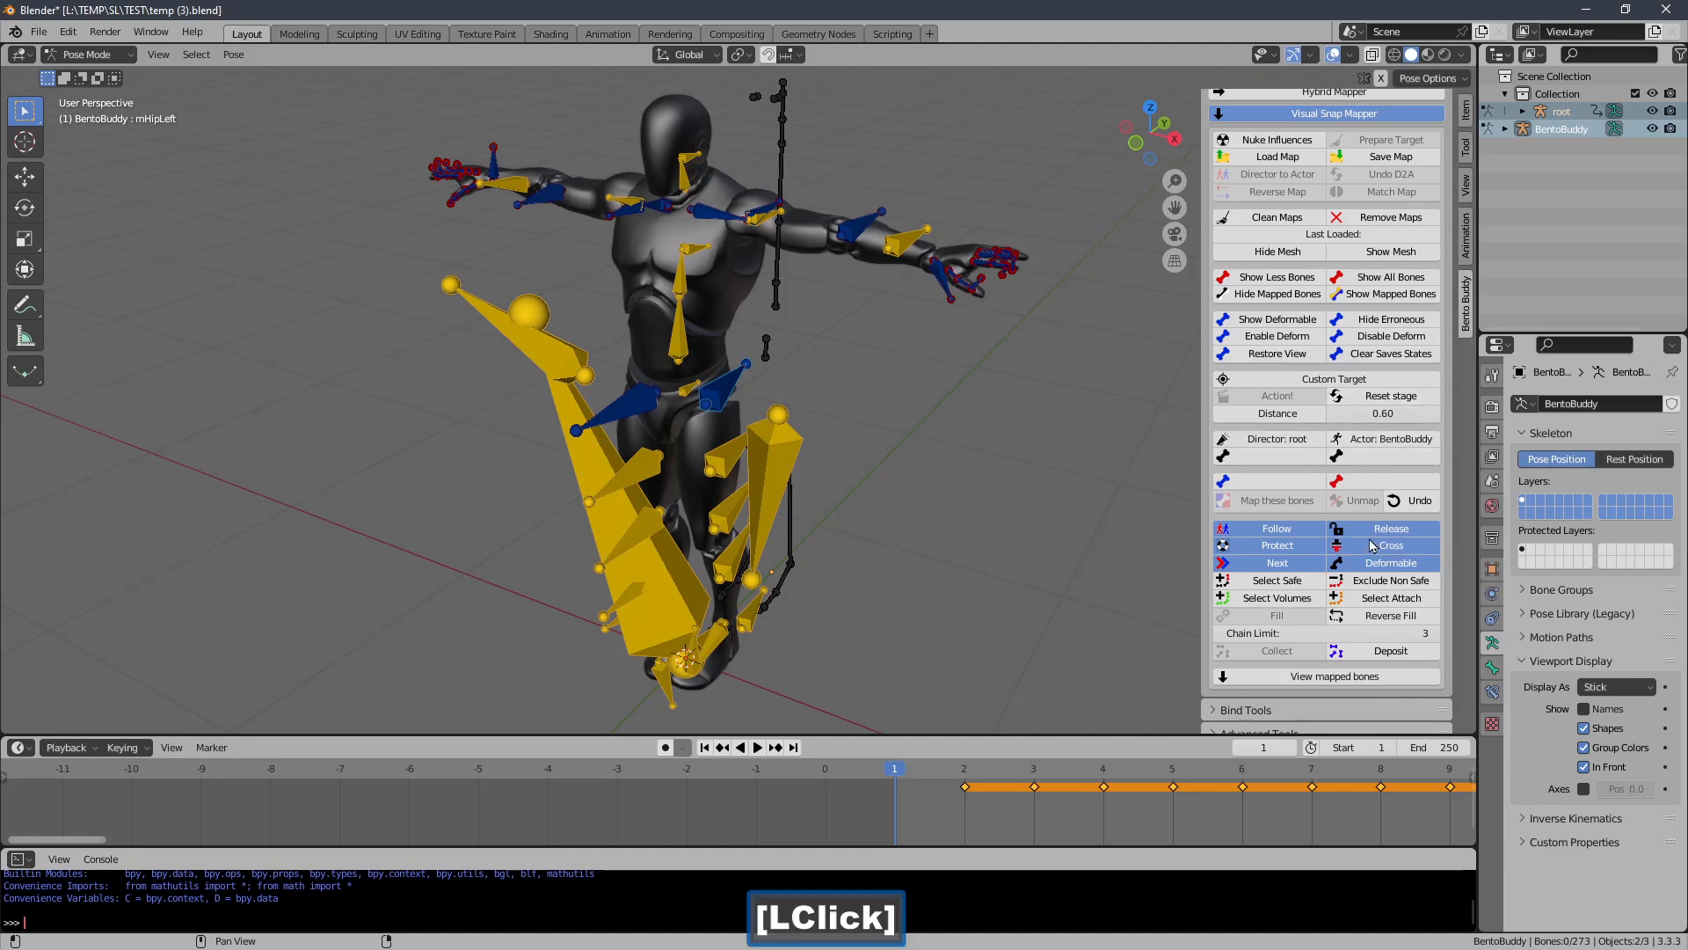
middle_click_drag(809, 471, 900, 452)
middle_click_drag(800, 520, 846, 424, "shift")
middle_click_drag(810, 454, 781, 401, "ctrl")
left_click(780, 400)
key("r")
right_click(847, 400)
Map the left calf bone calf_l to mKneeLeft, checking both bones with cancelled trial rotations
left_click(776, 466)
key("r")
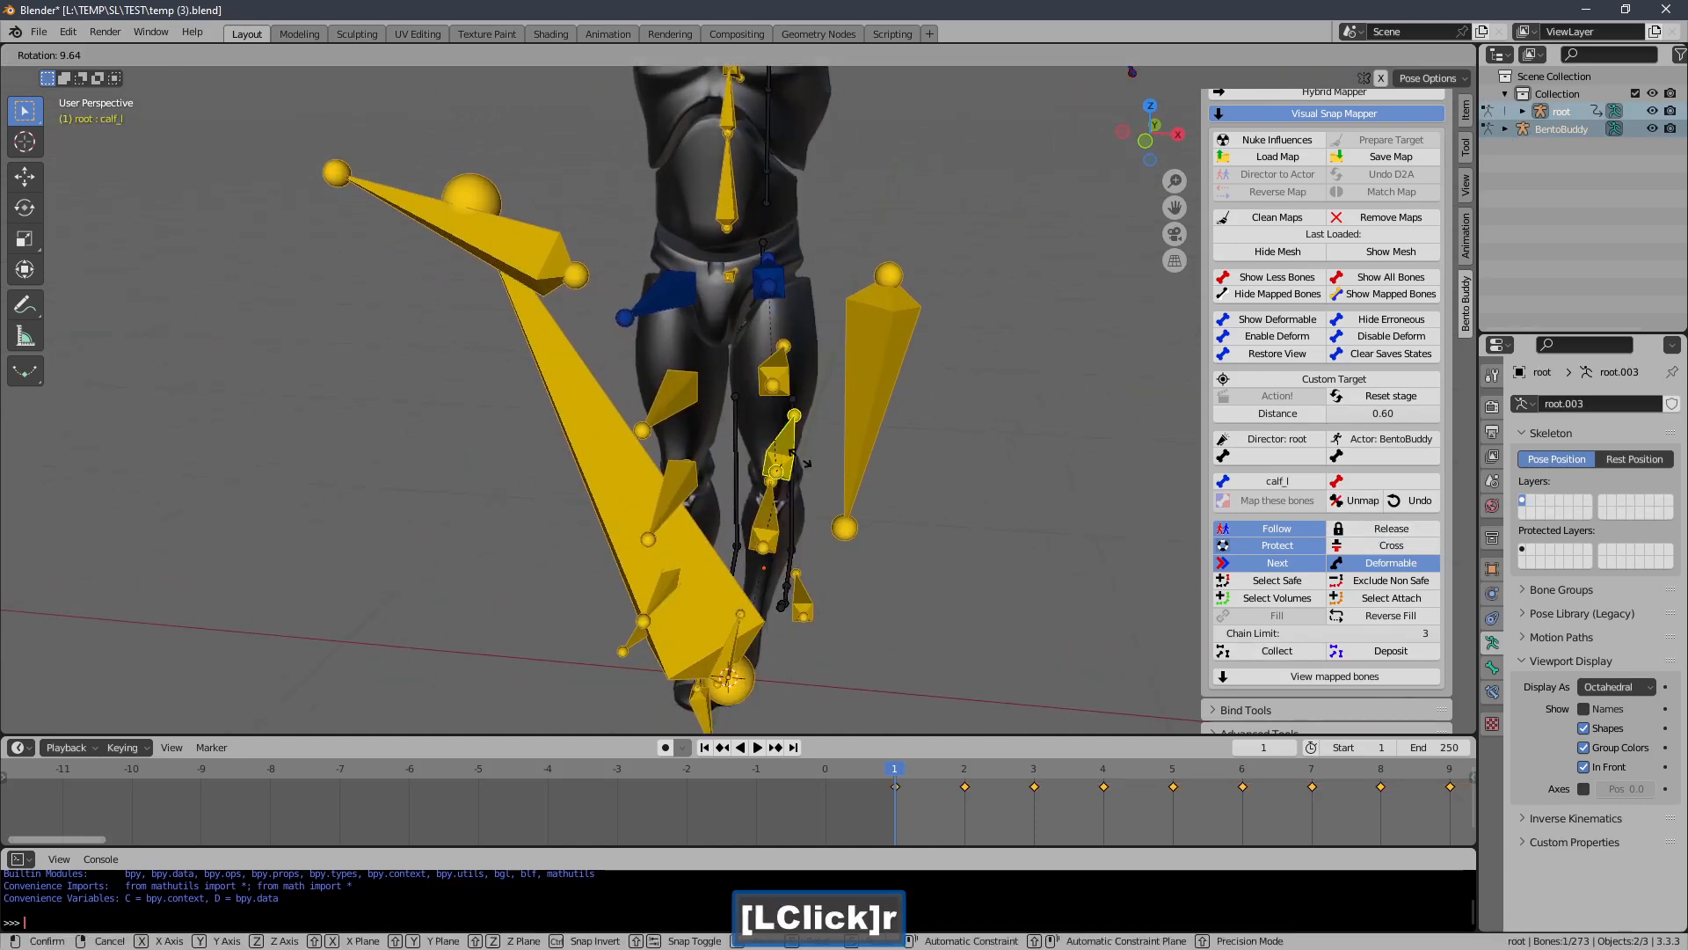
right_click(626, 442)
key("r")
middle_click_drag(623, 441, 882, 435)
right_click(857, 400)
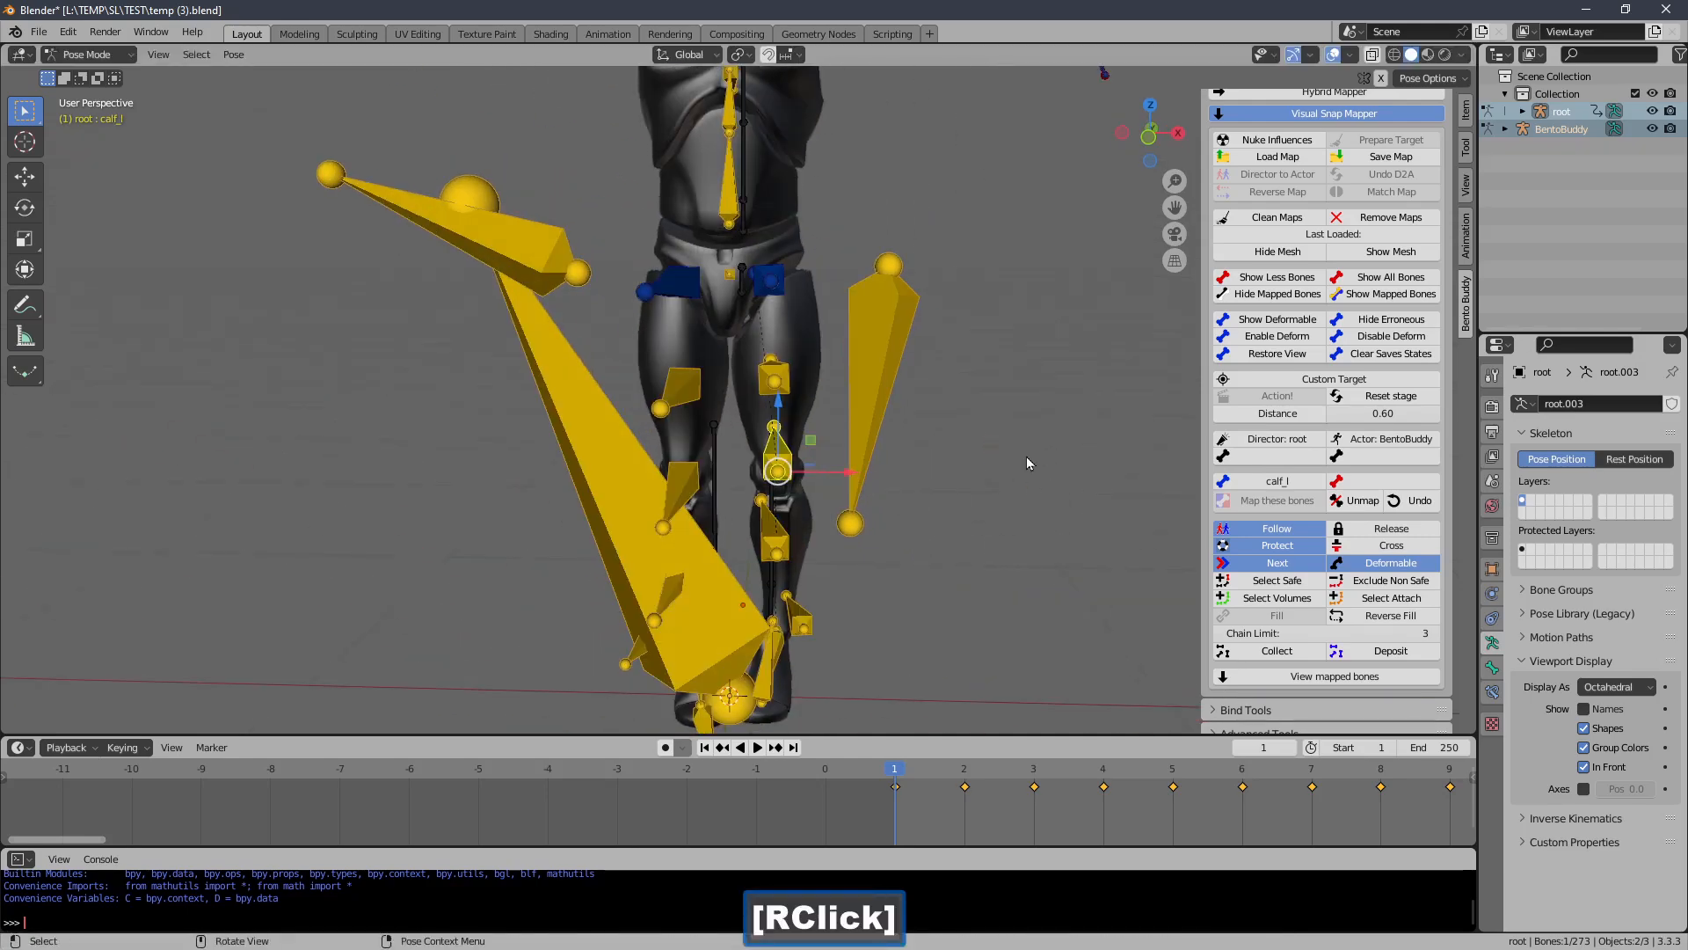
middle_click_drag(1032, 540, 969, 503)
left_click(956, 498)
key("r")
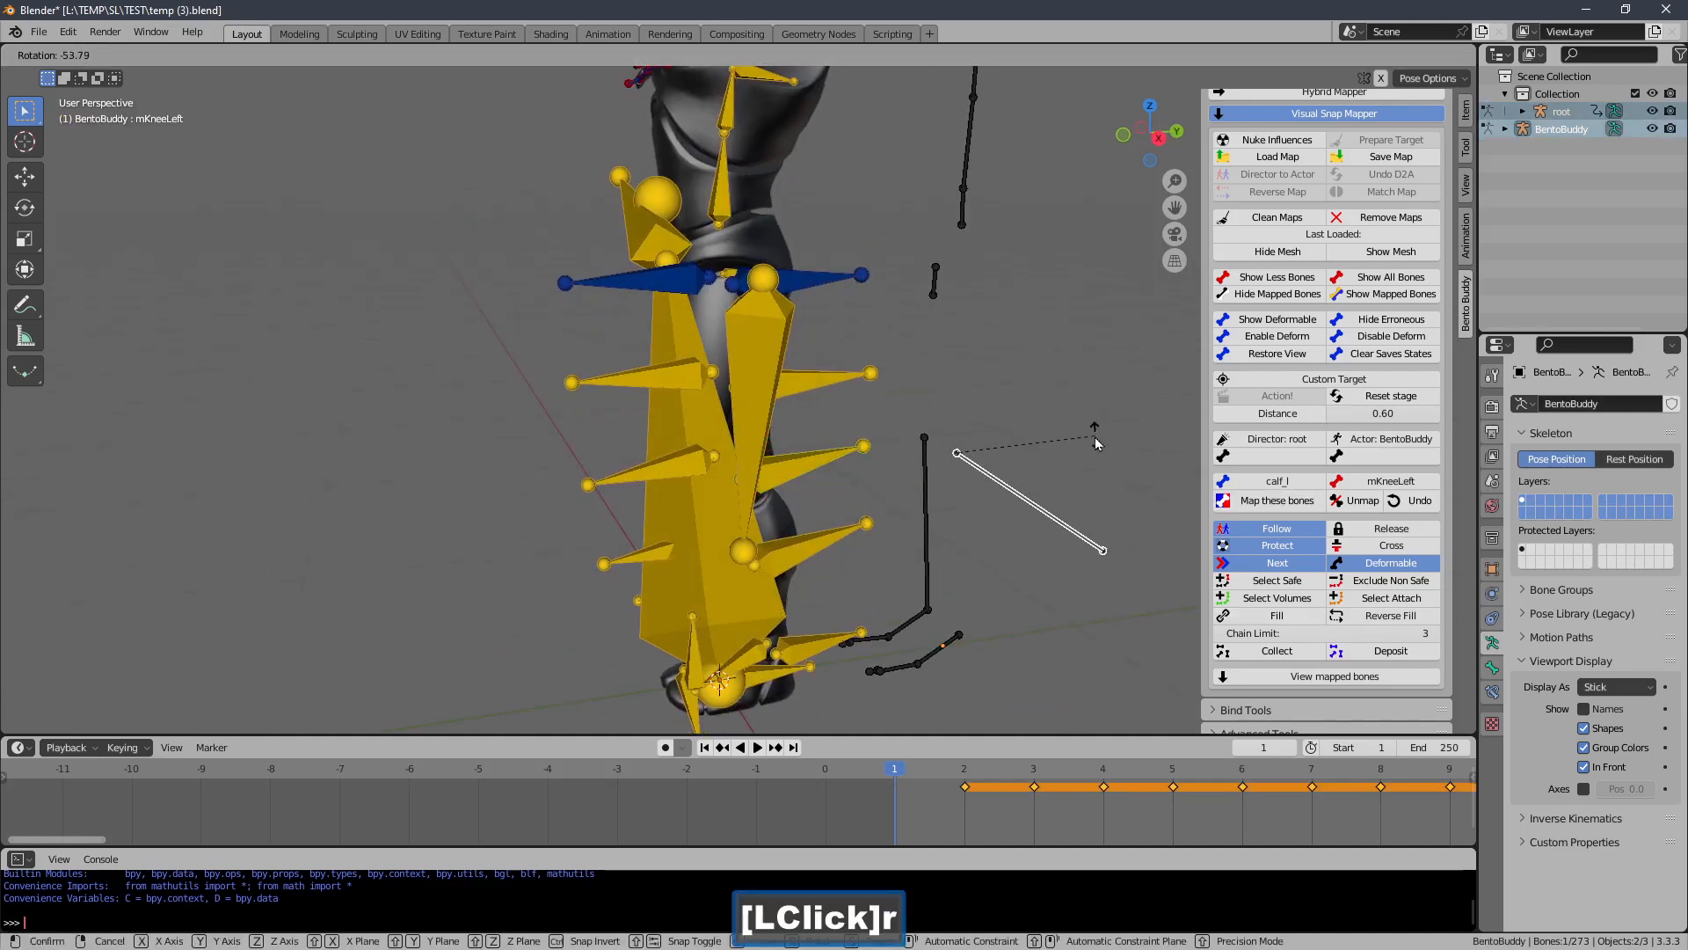
right_click(1131, 541)
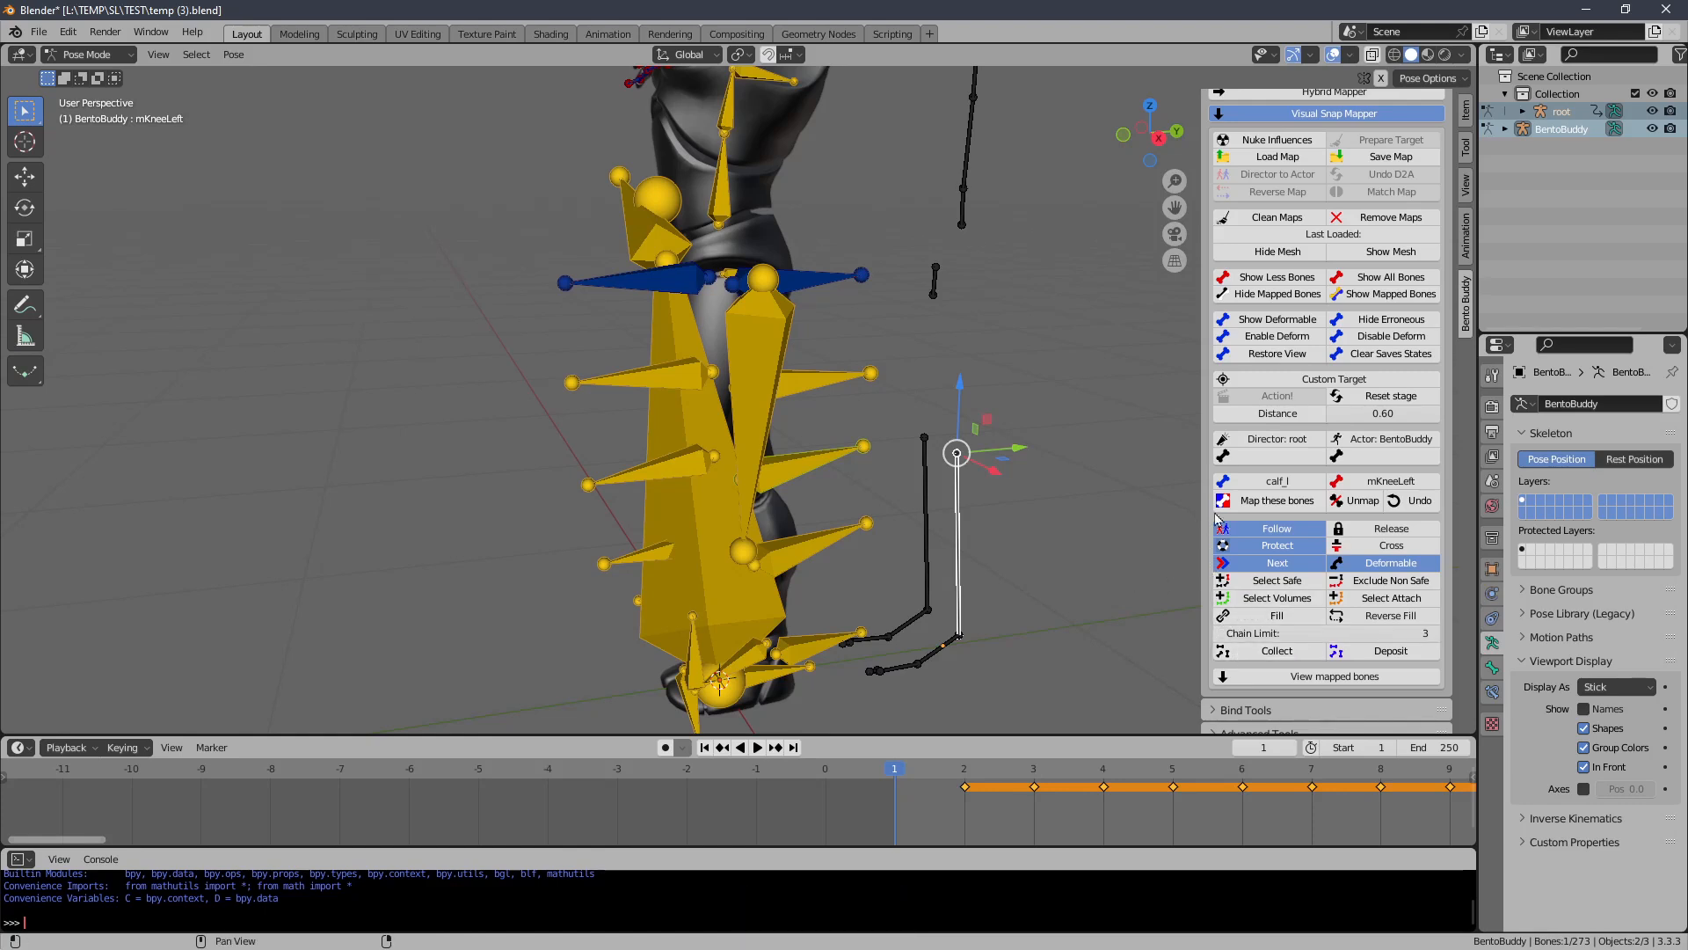
left_click(857, 541)
middle_click_drag(857, 542, 705, 478)
Select the ik_hand_root bone and reset the Visual Snap Mapper stage
left_click(613, 492)
key("g")
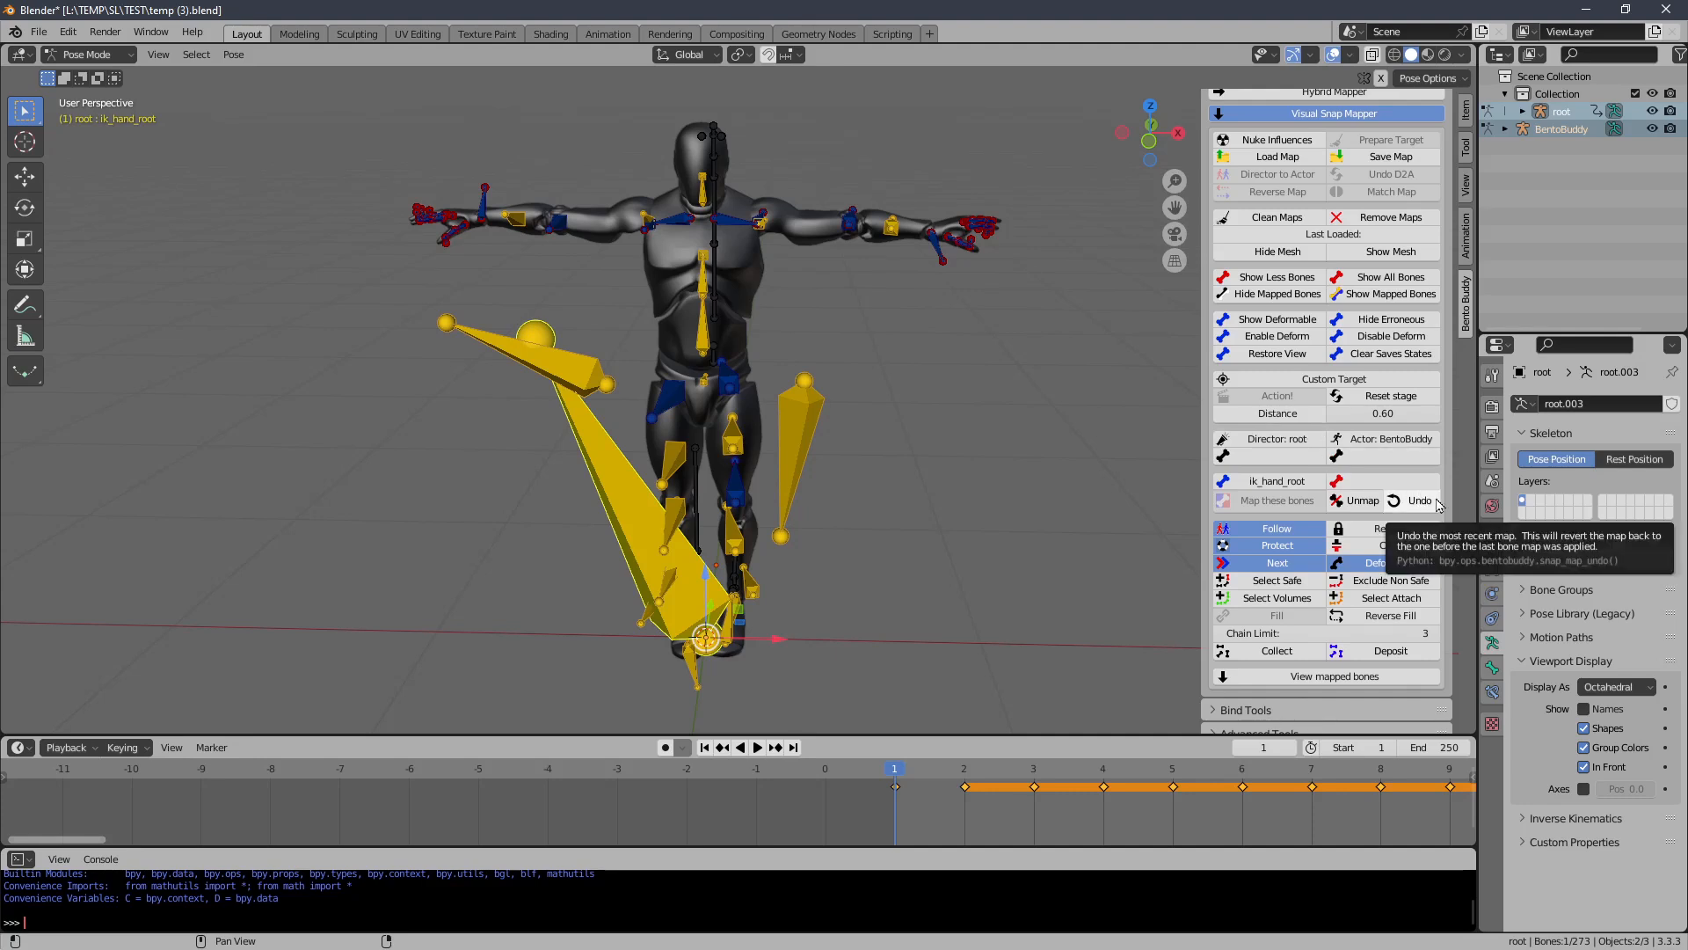
left_click(1425, 400)
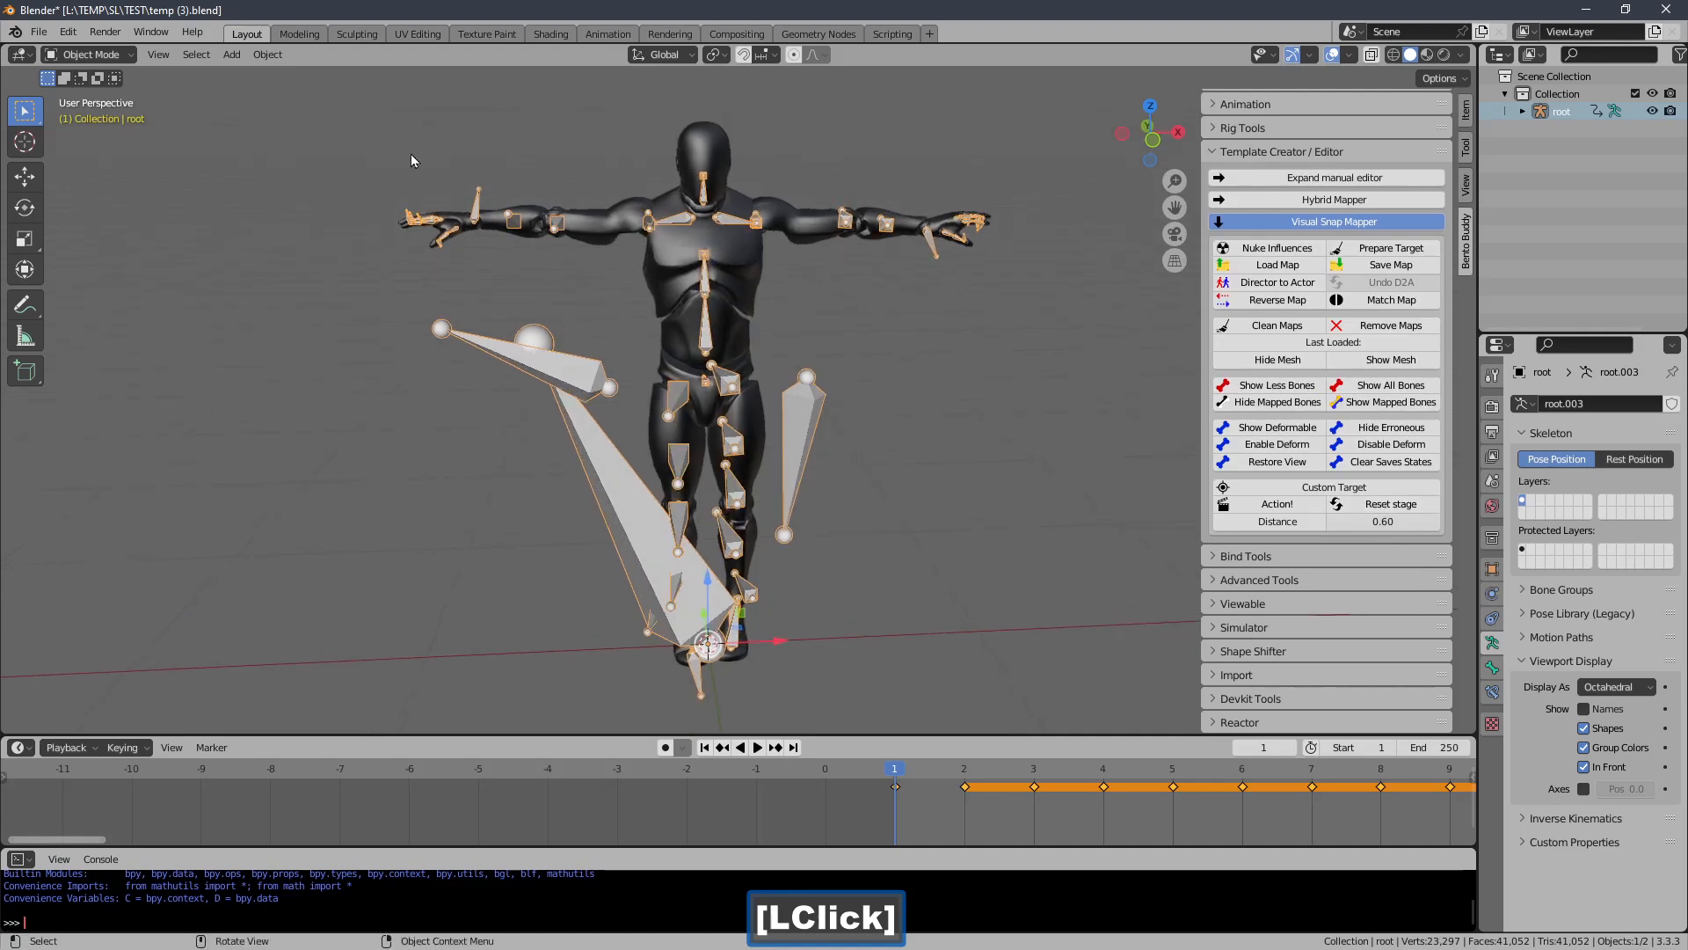
Save the current Blender file under its existing name and deselect the root armature
left_click(38, 31)
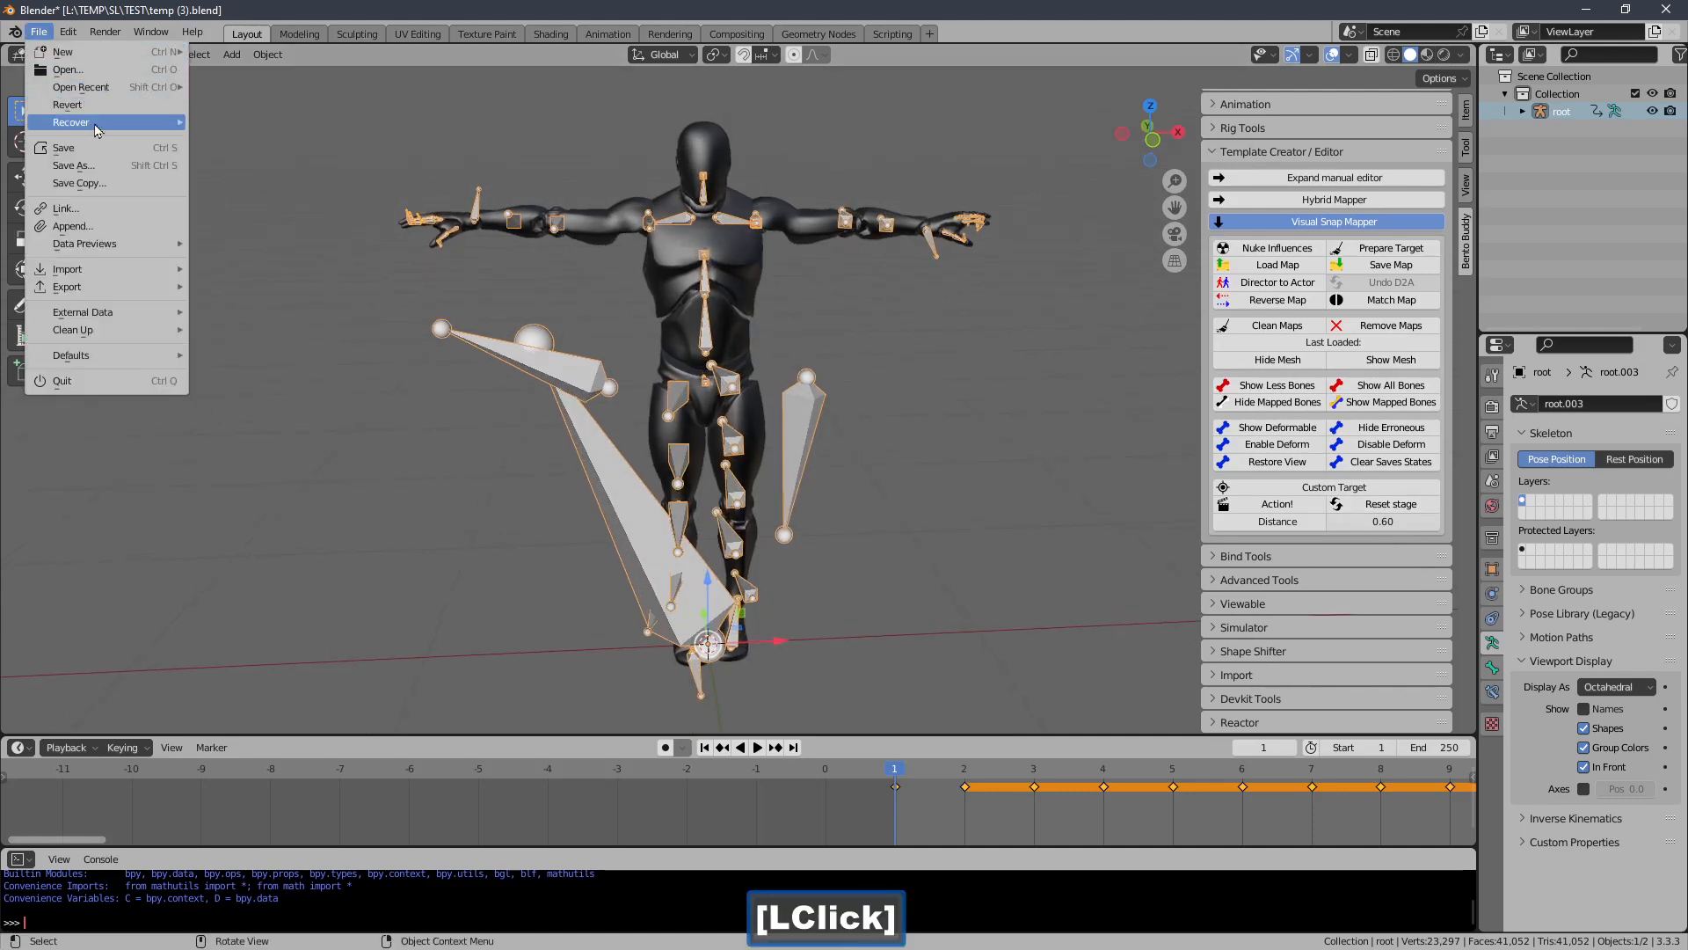
left_click(63, 148)
middle_click_drag(589, 420, 549, 442)
left_click(589, 477)
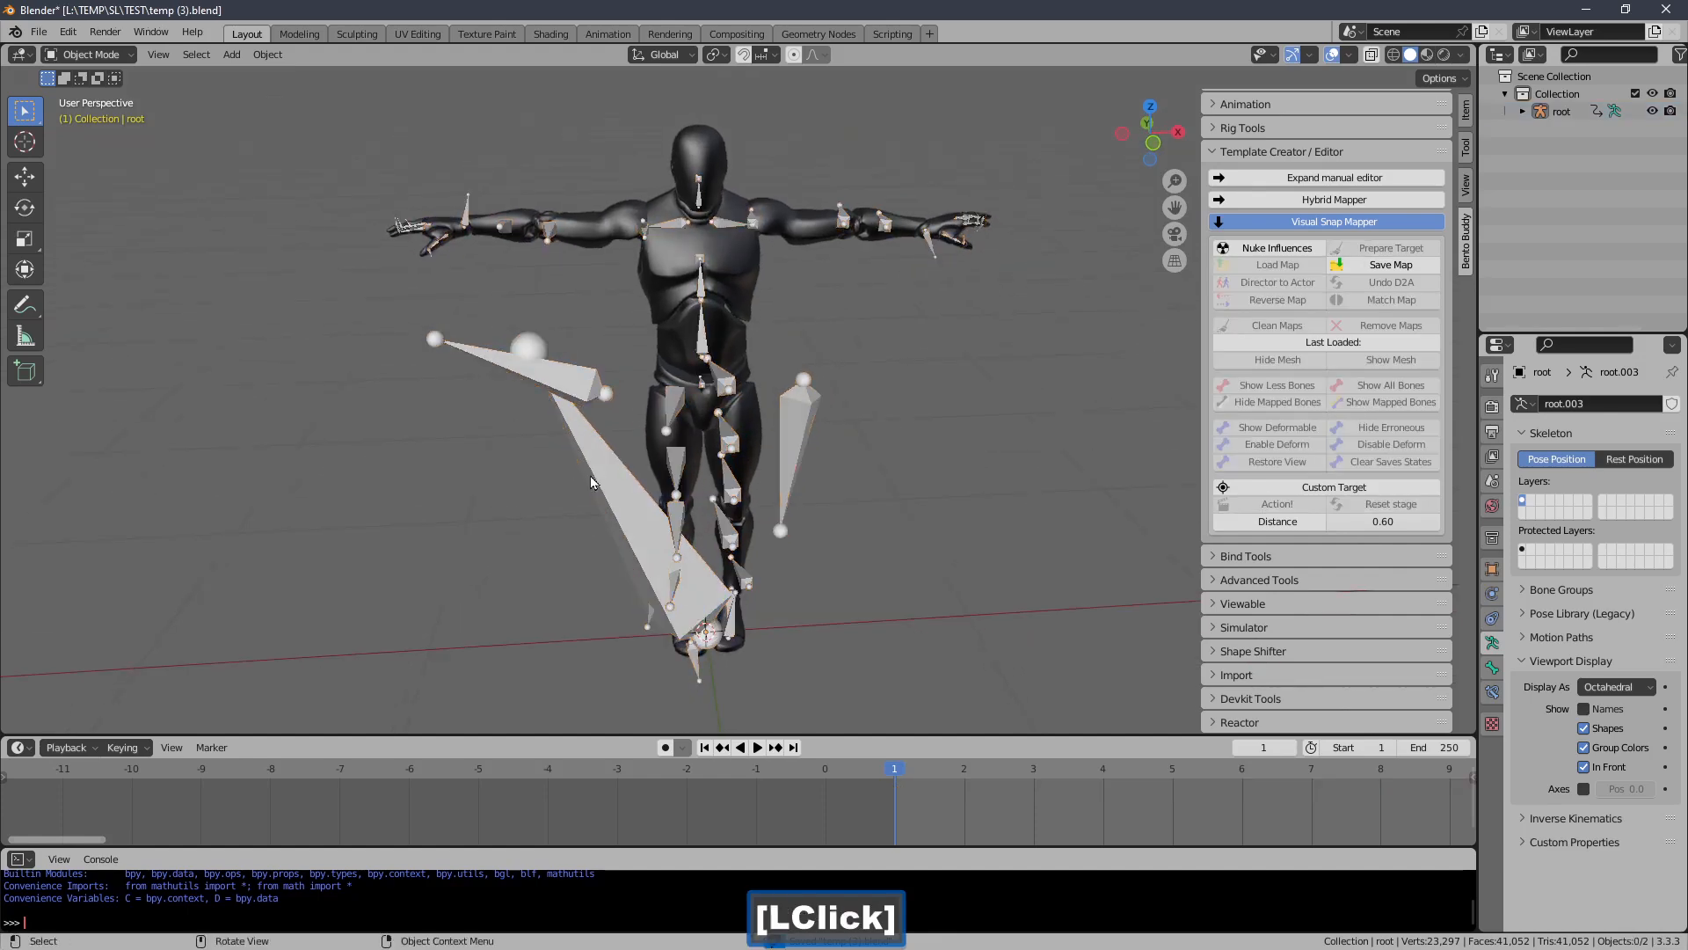
Select the ik_hand_gun bone of the root armature in Edit Mode and try moving it, then cancel the move
left_click(117, 56)
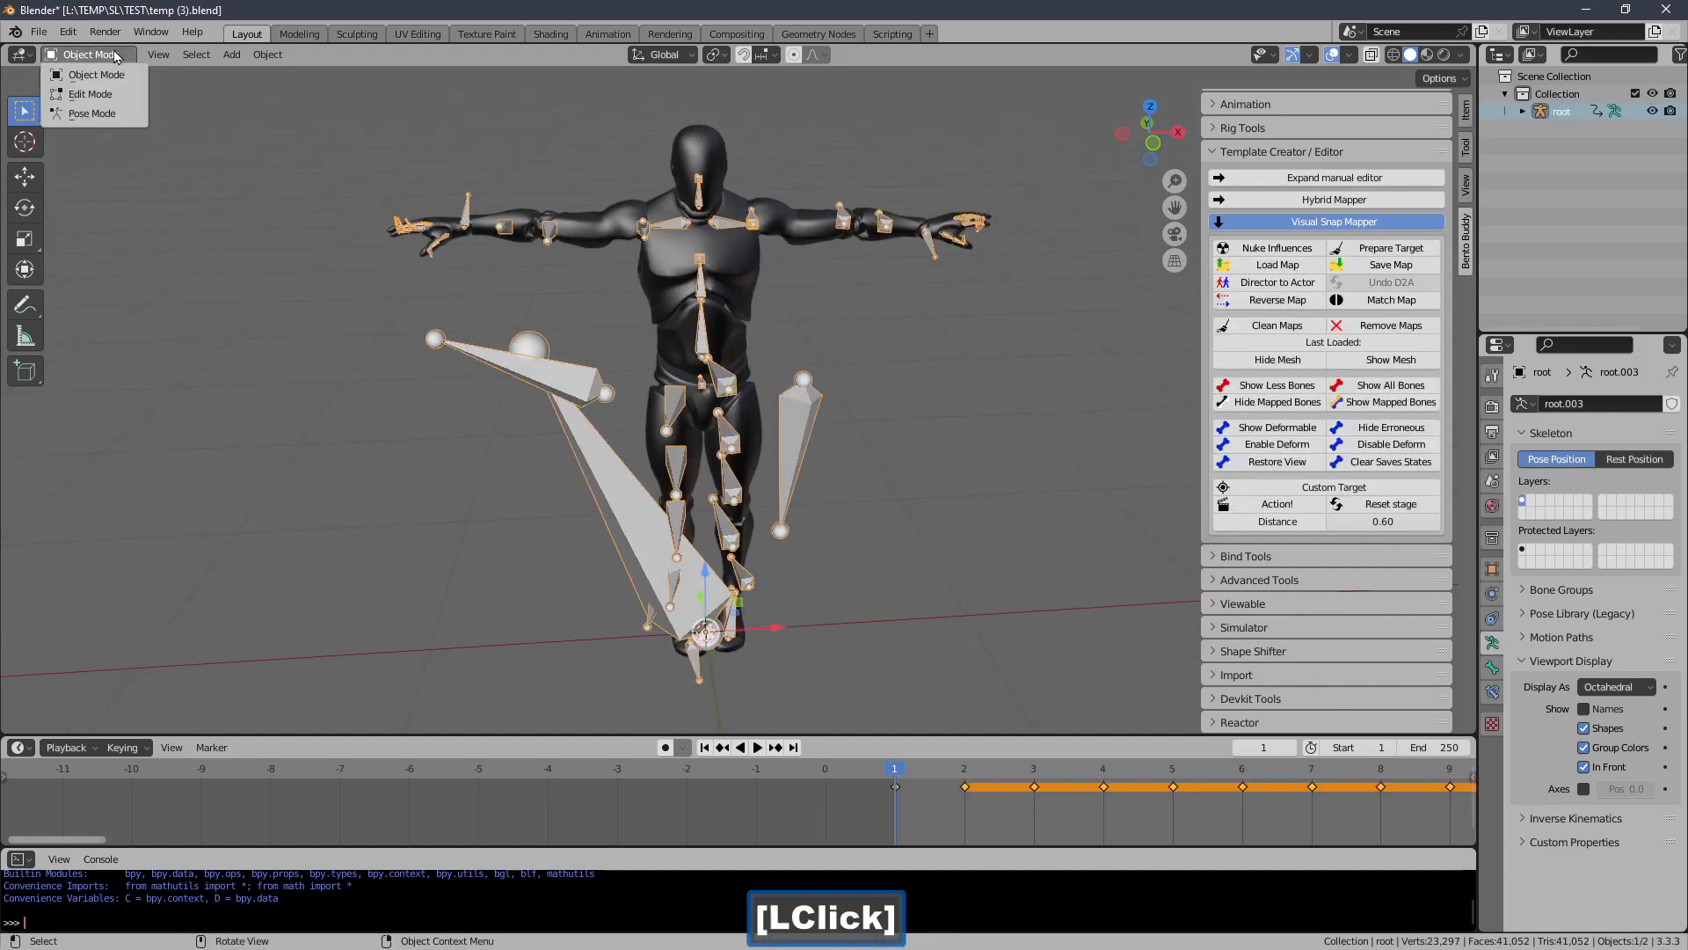
left_click(92, 94)
left_click(479, 327)
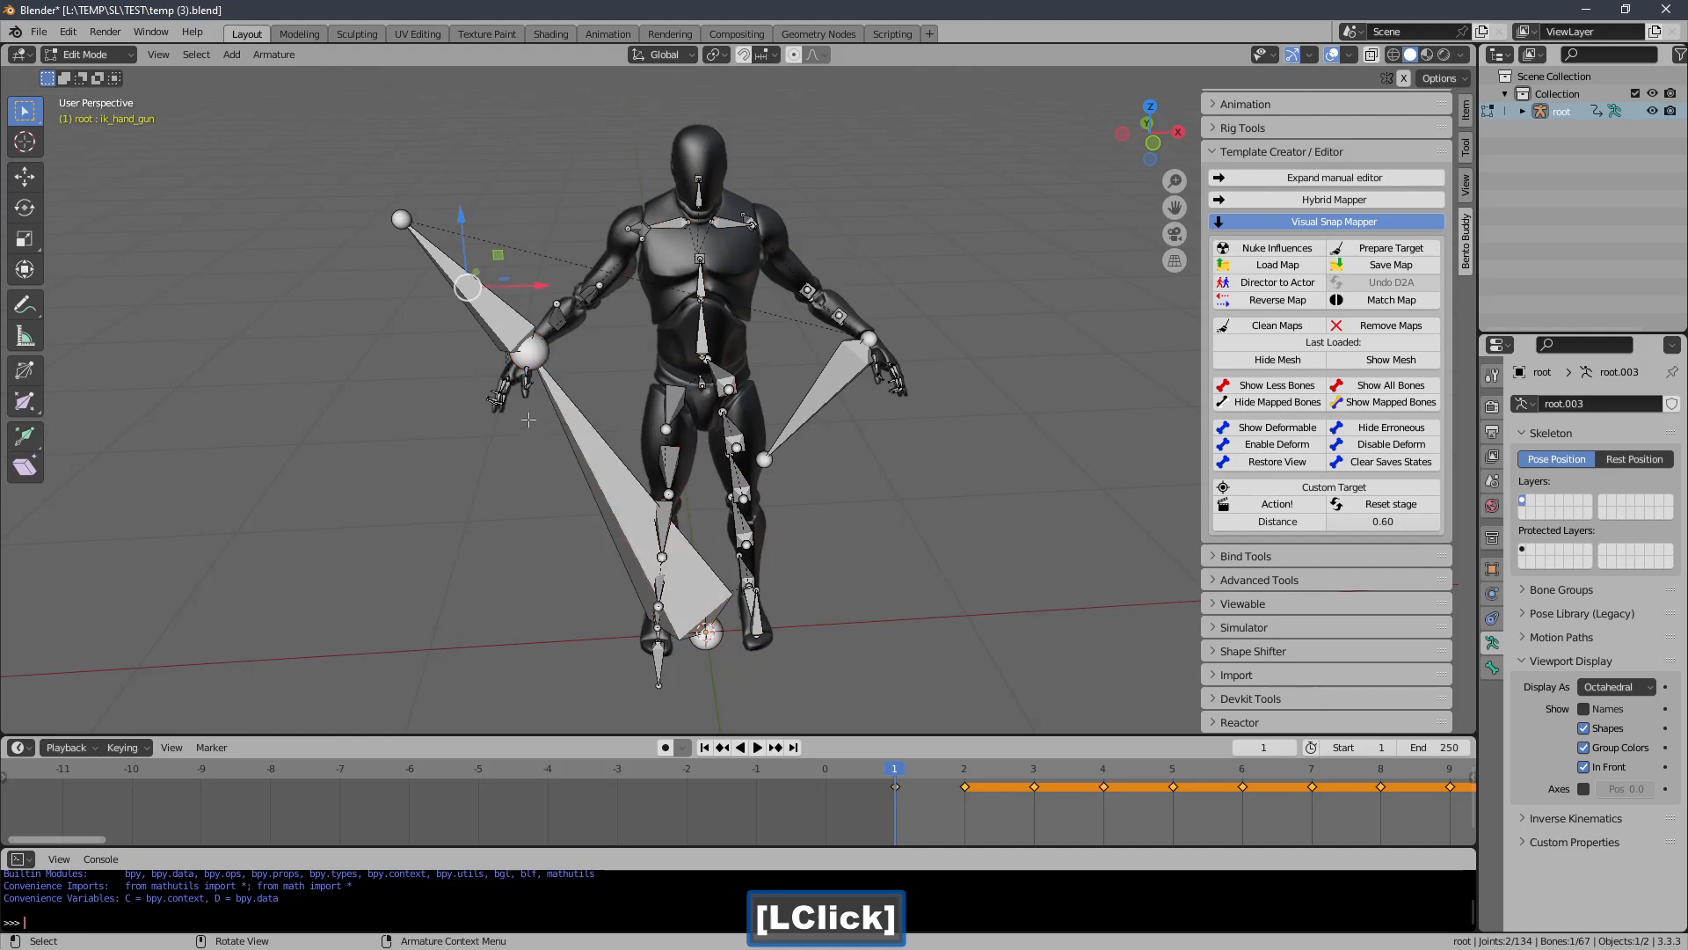
key("g")
right_click(342, 210)
In Pose Mode, select the ik_hand_r, ik_hand_root and ik_hand_l bones together and move them away from the character, past its right side
left_click(110, 57)
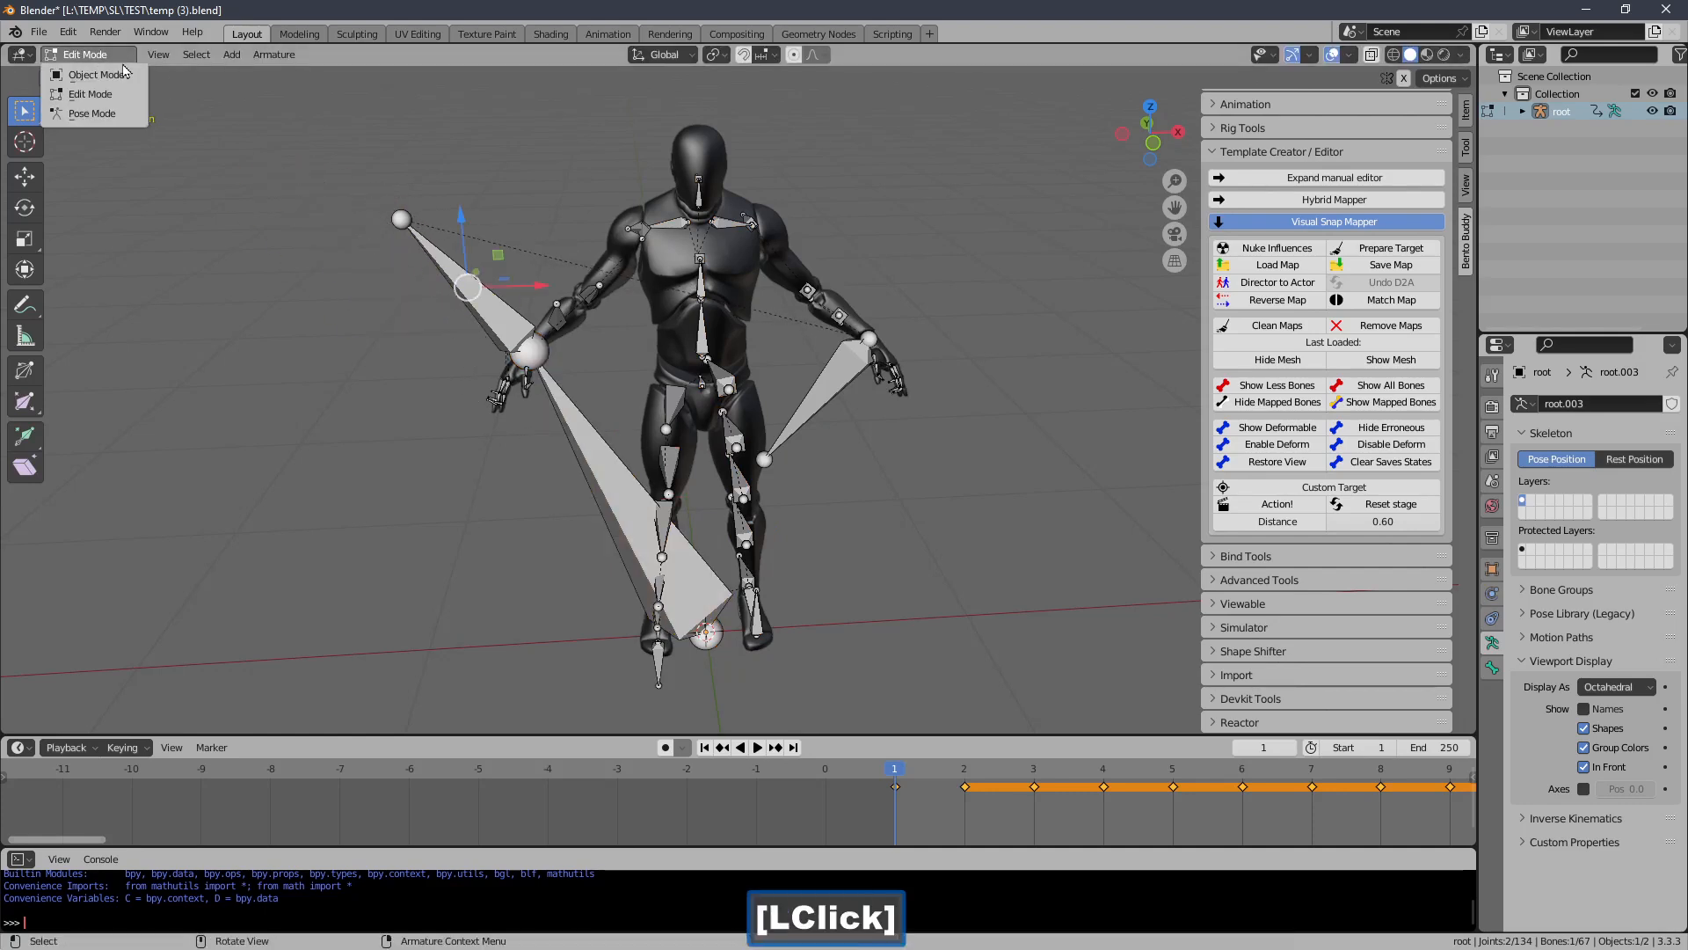
left_click(123, 113)
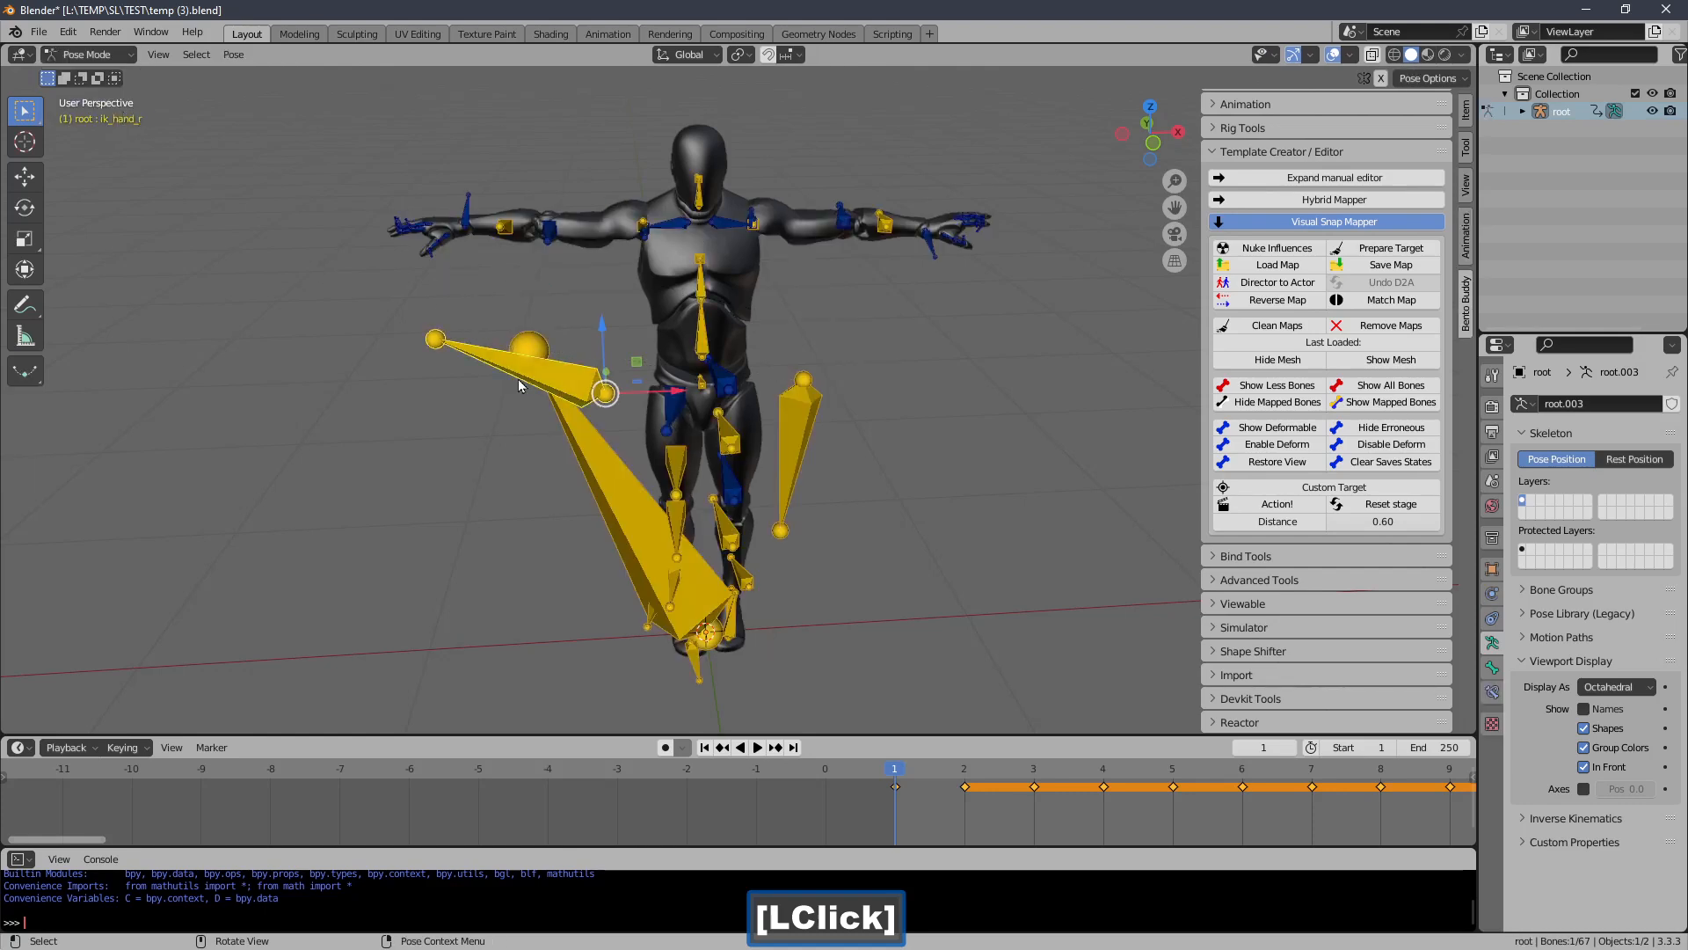
left_click(582, 462, "shift")
left_click(789, 435, "shift")
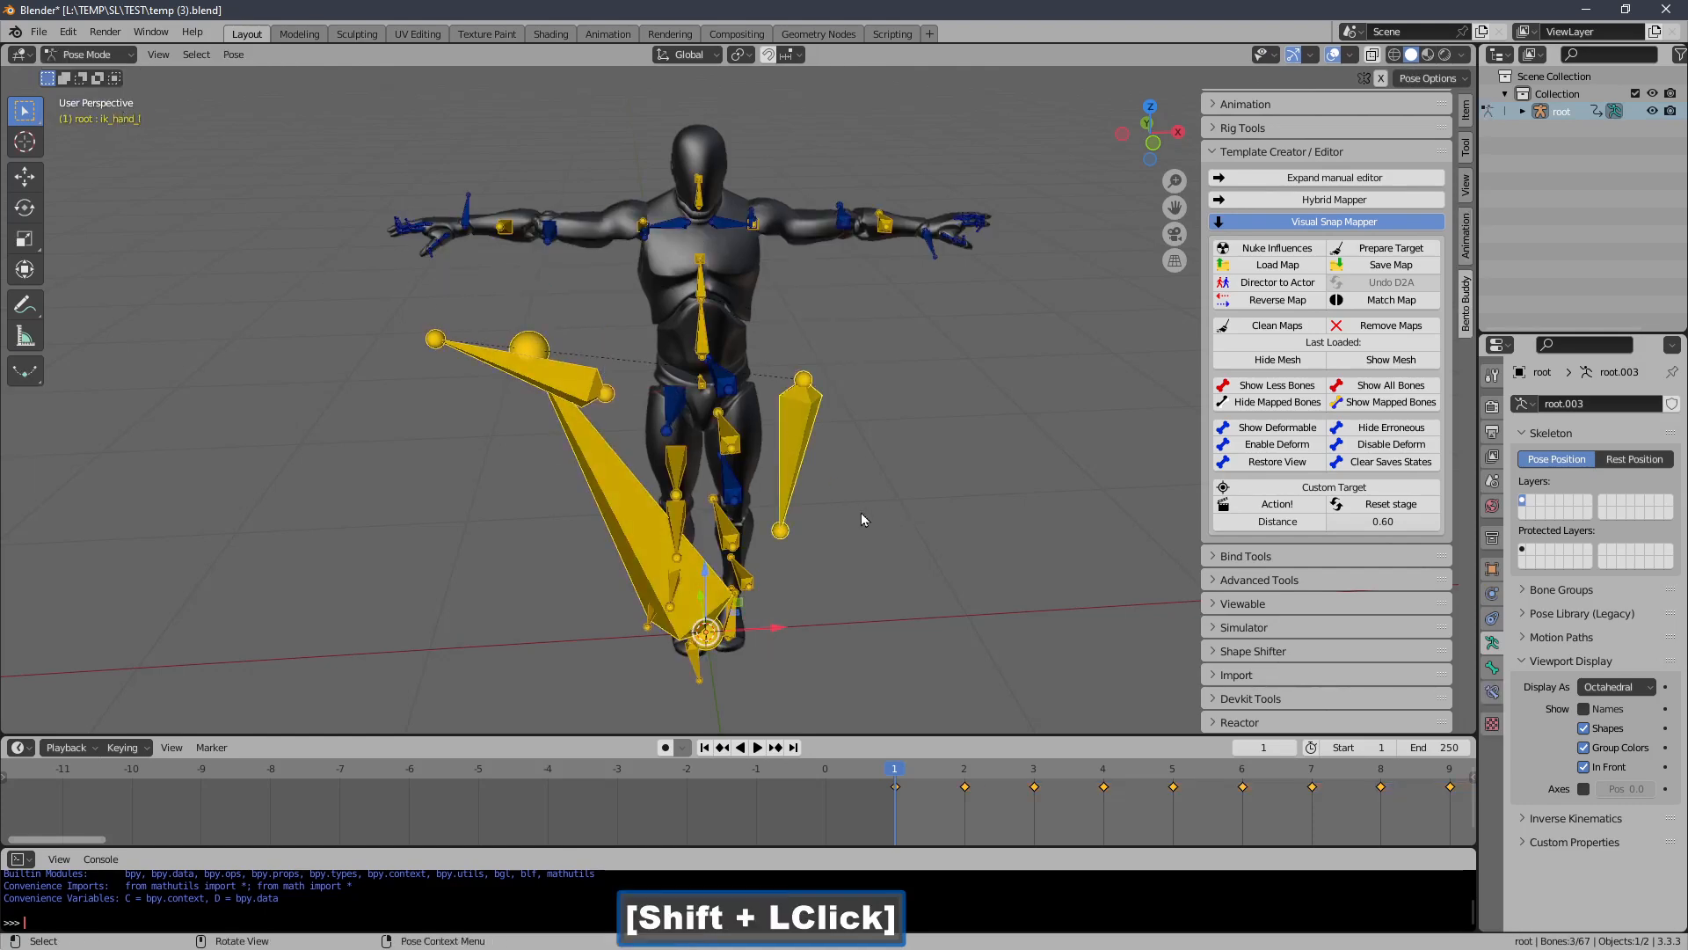
middle_click_drag(883, 510, 815, 514)
key("g")
key("r")
right_click(422, 492)
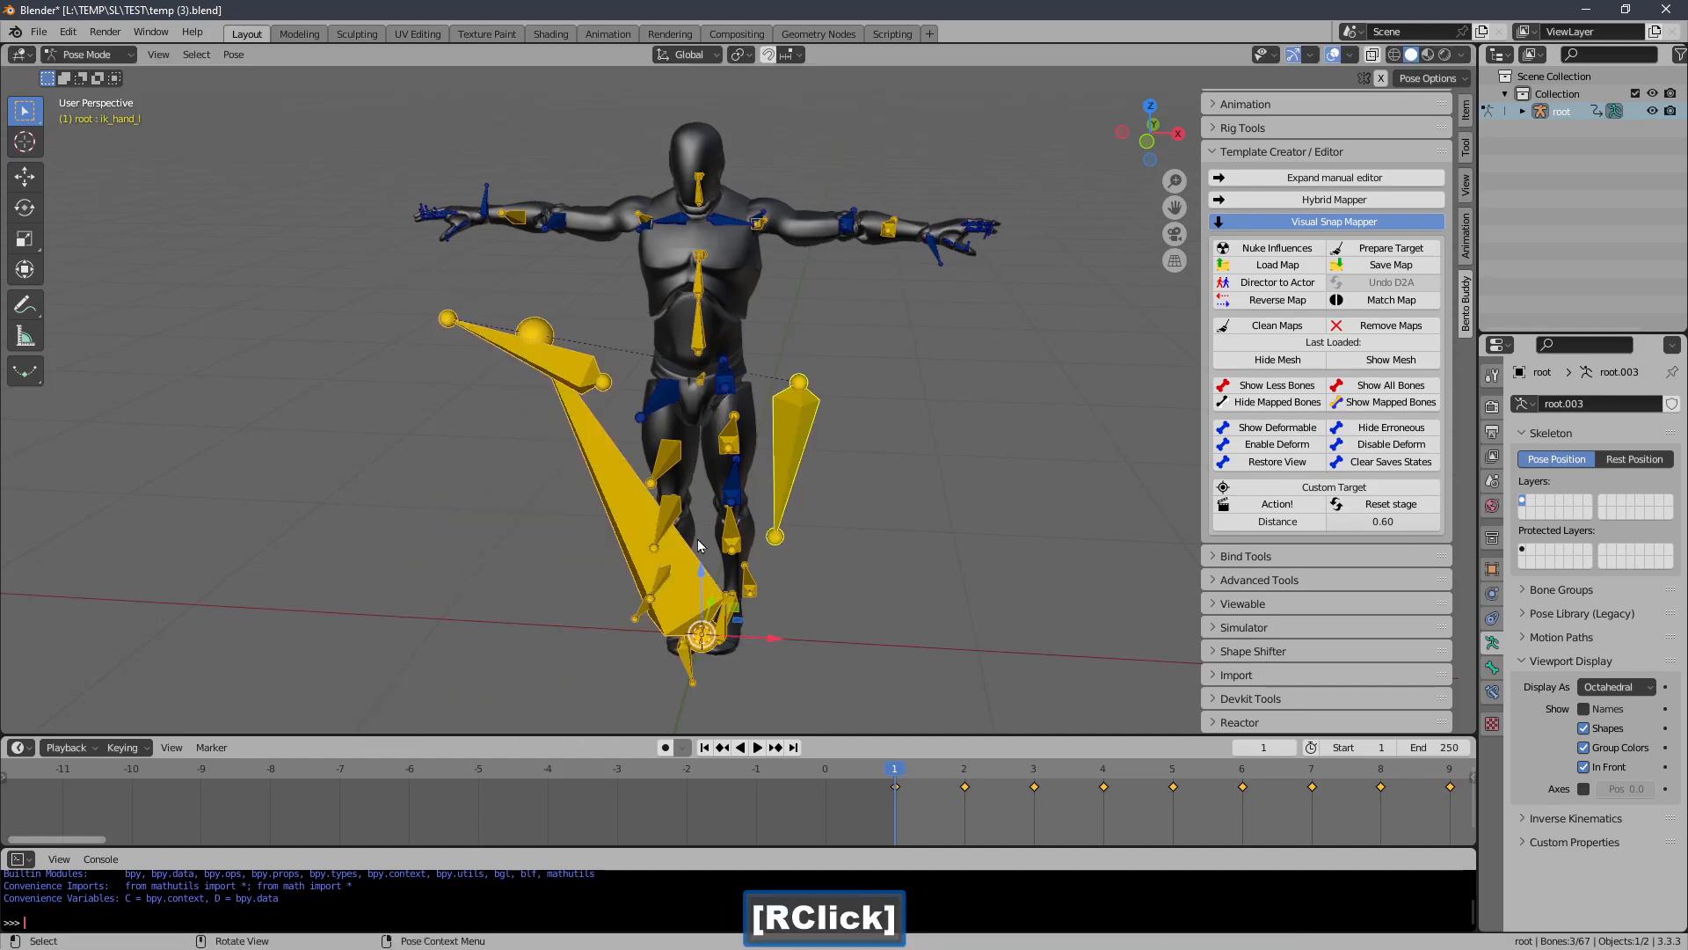
key("g")
key("r")
key("g")
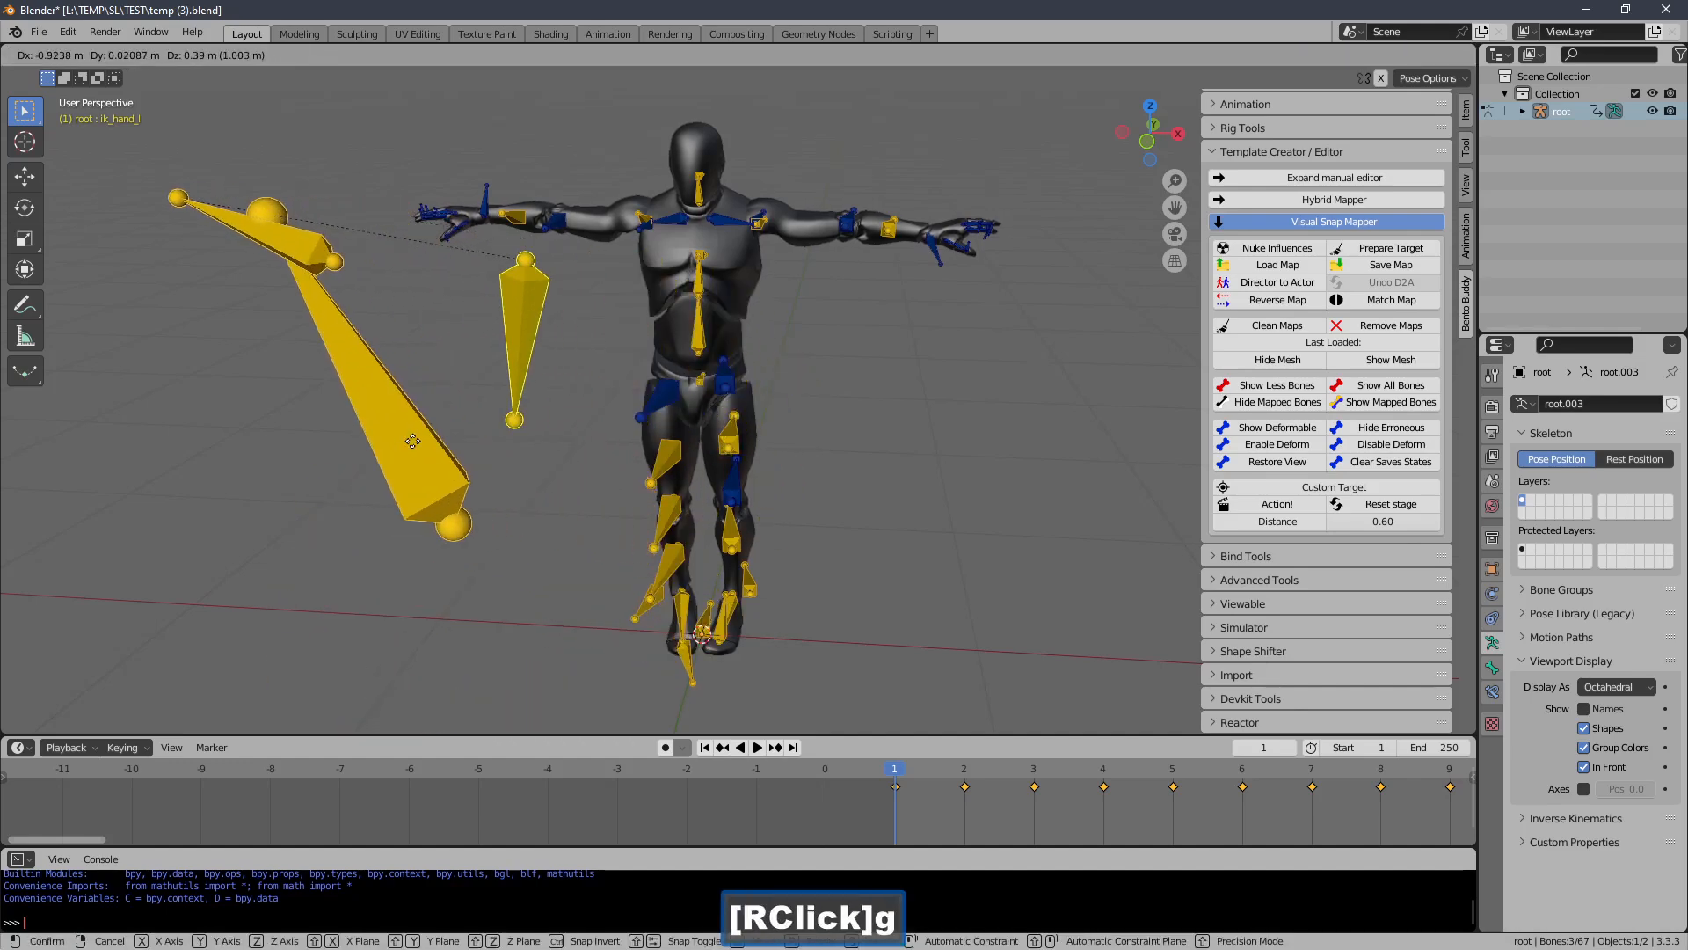
left_click(645, 492)
middle_click_drag(646, 493, 593, 514)
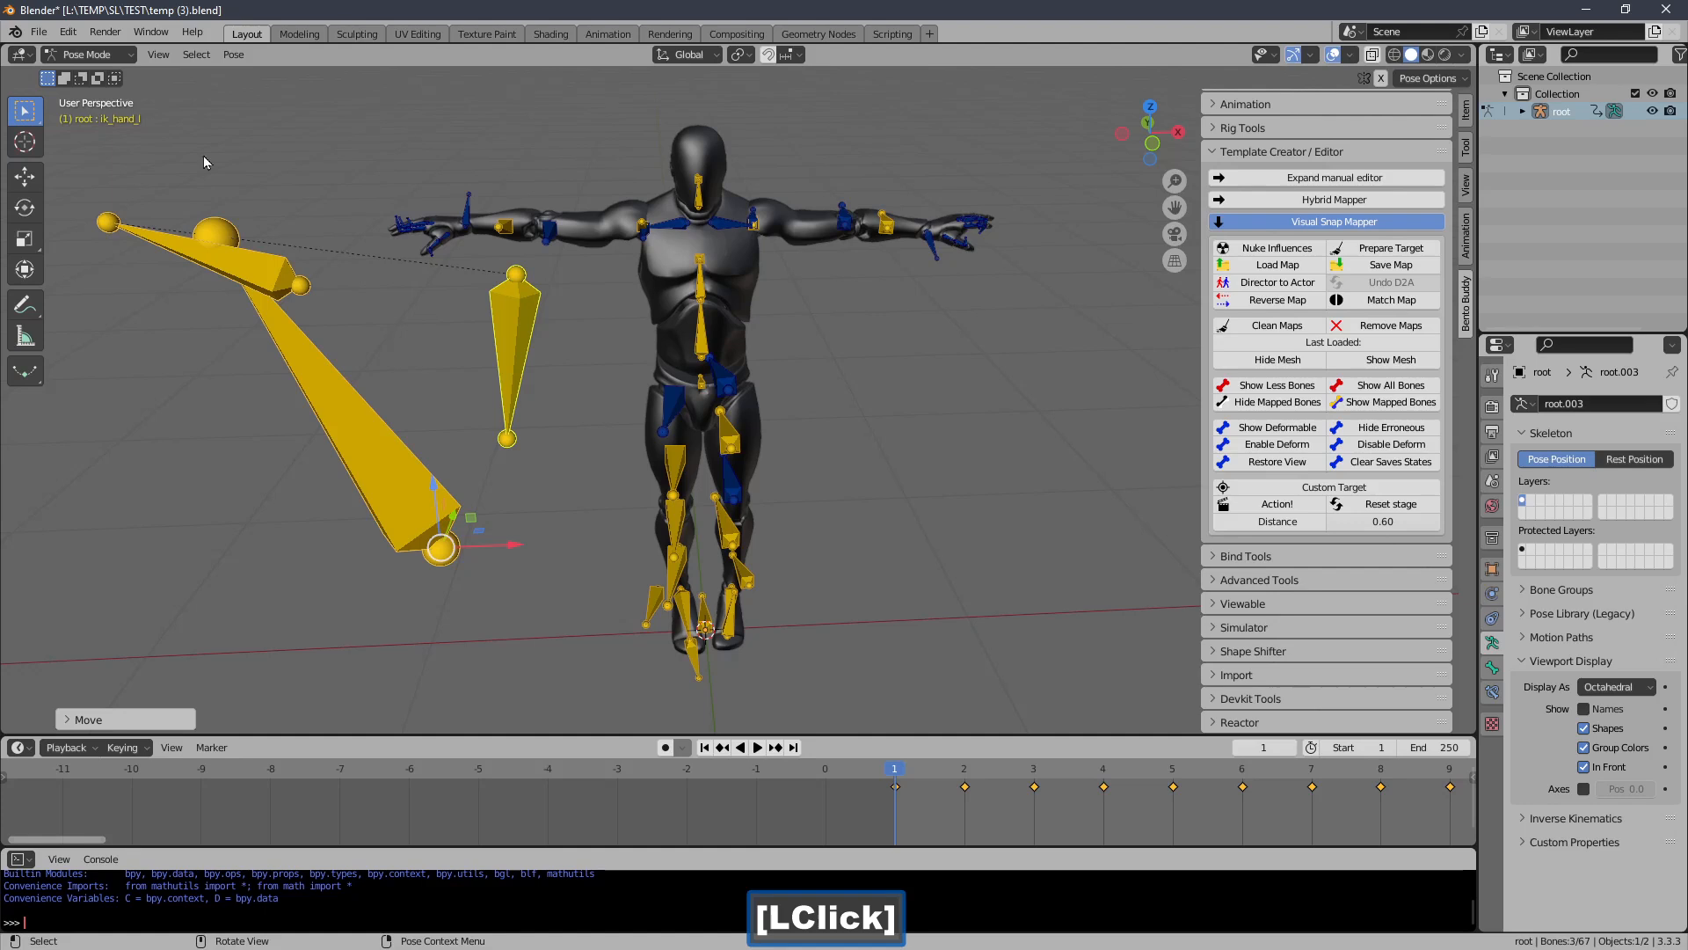
Delete the three selected IK hand bones from the root armature in Edit Mode
left_click(123, 59)
left_click(92, 91)
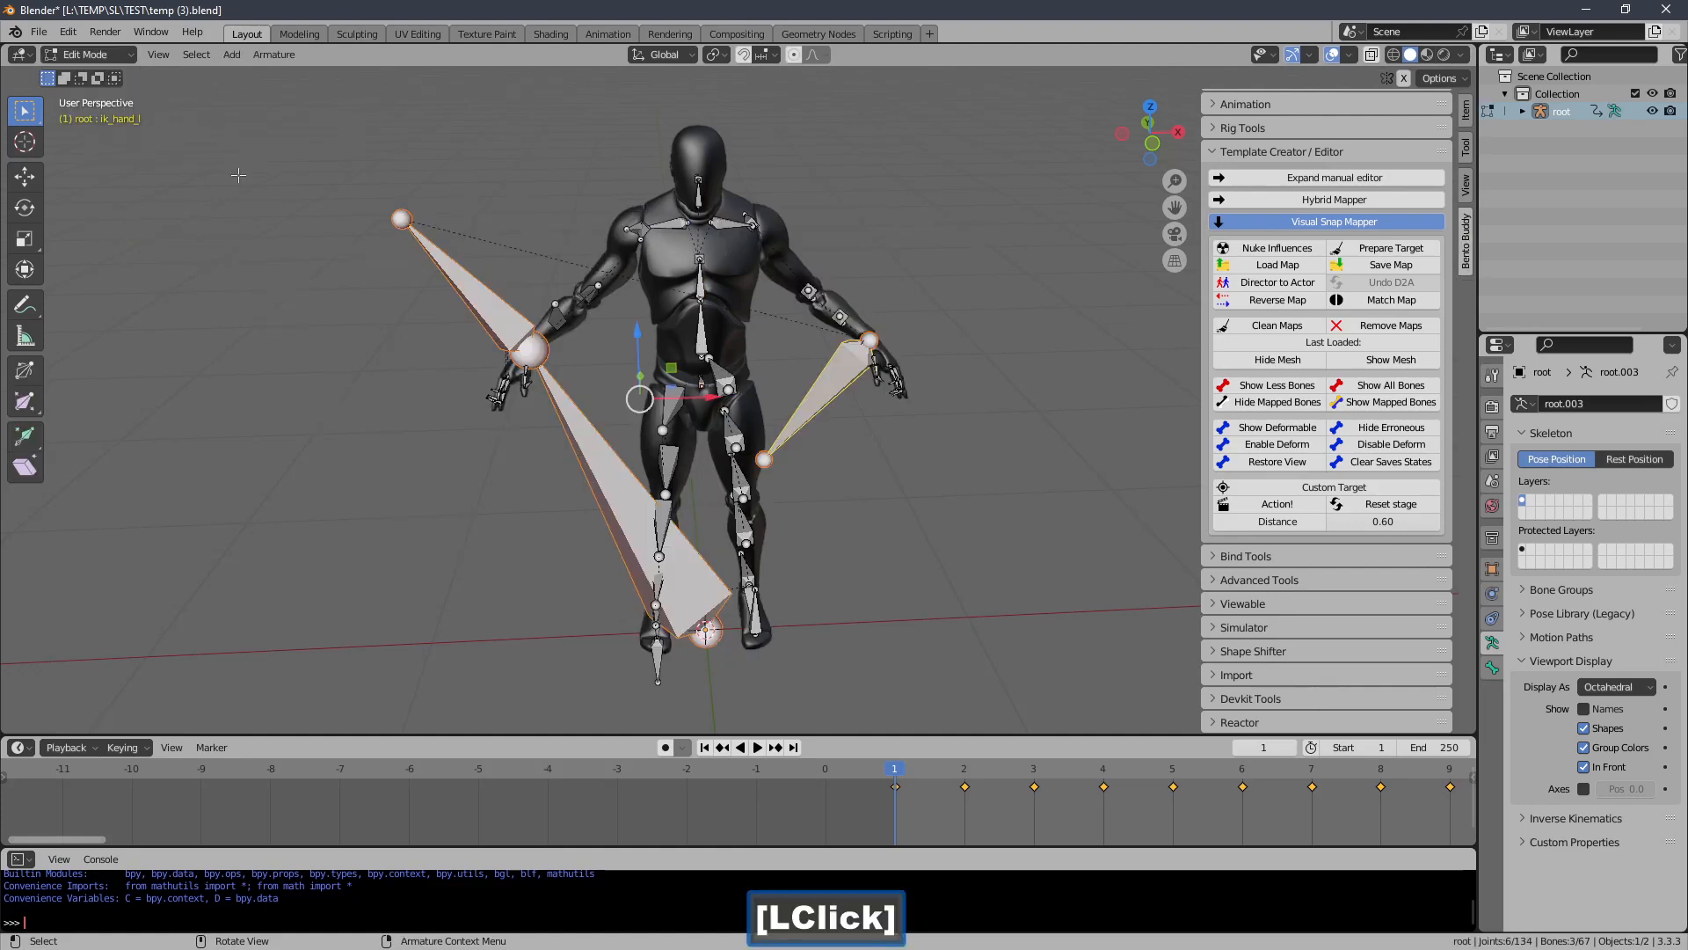
key("Delete")
key("Return")
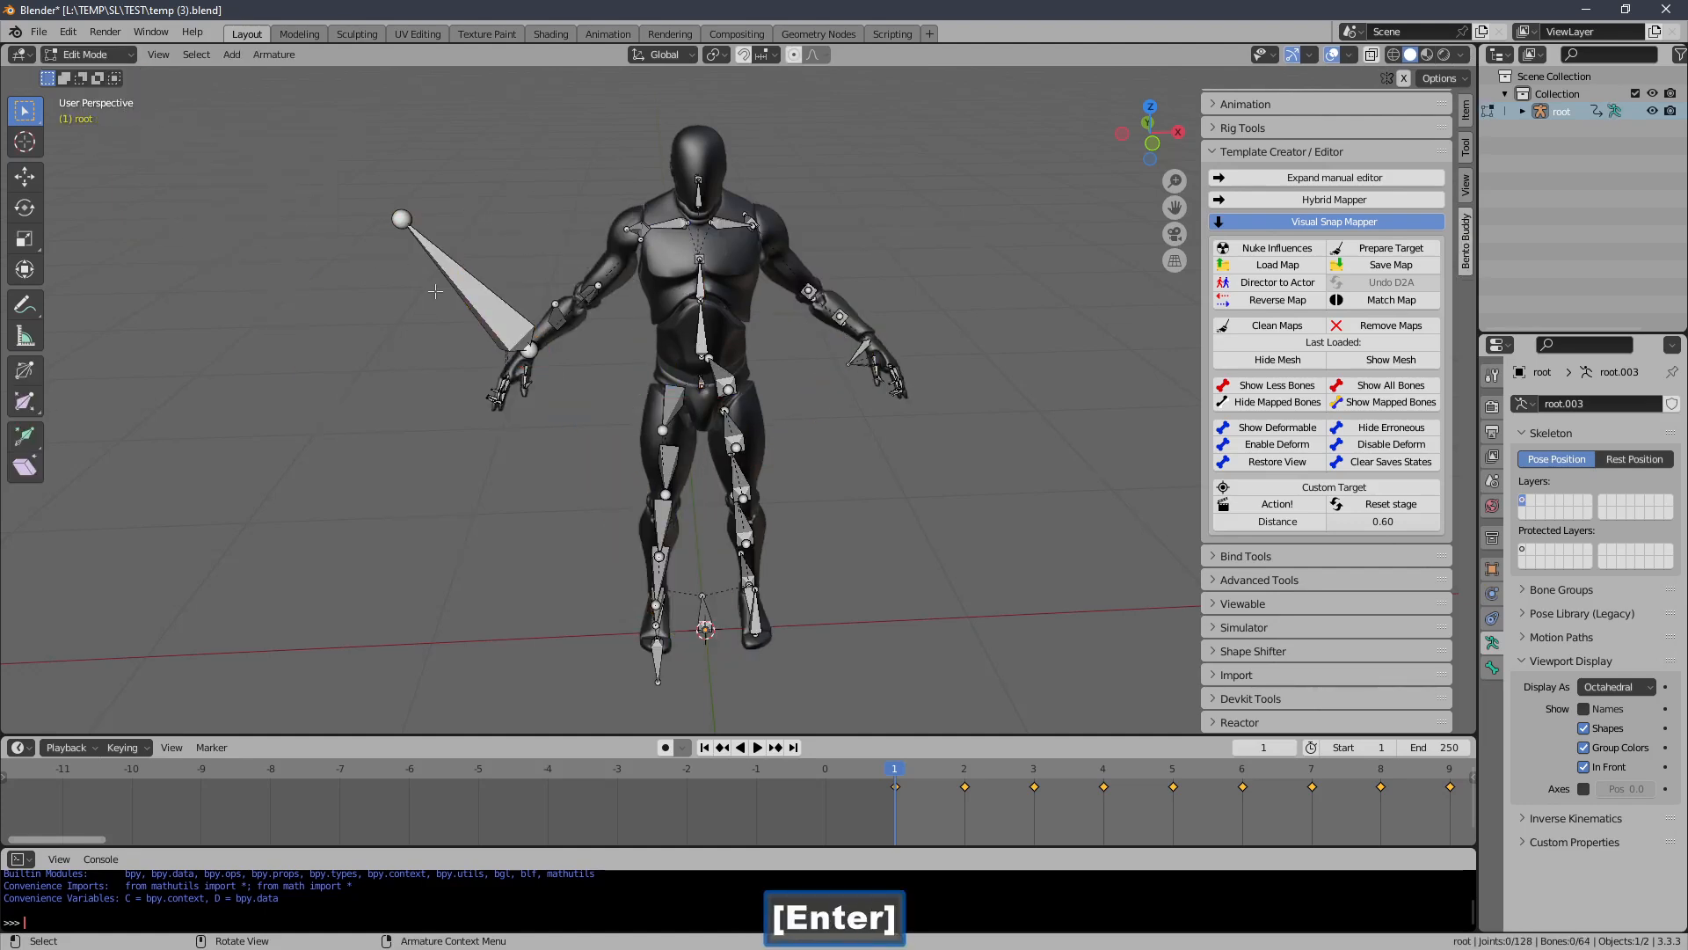
Check the ik_hand_gun bone with cancelled trial moves and rotations in Edit Mode and Pose Mode
left_click(457, 291)
key("g")
key("r")
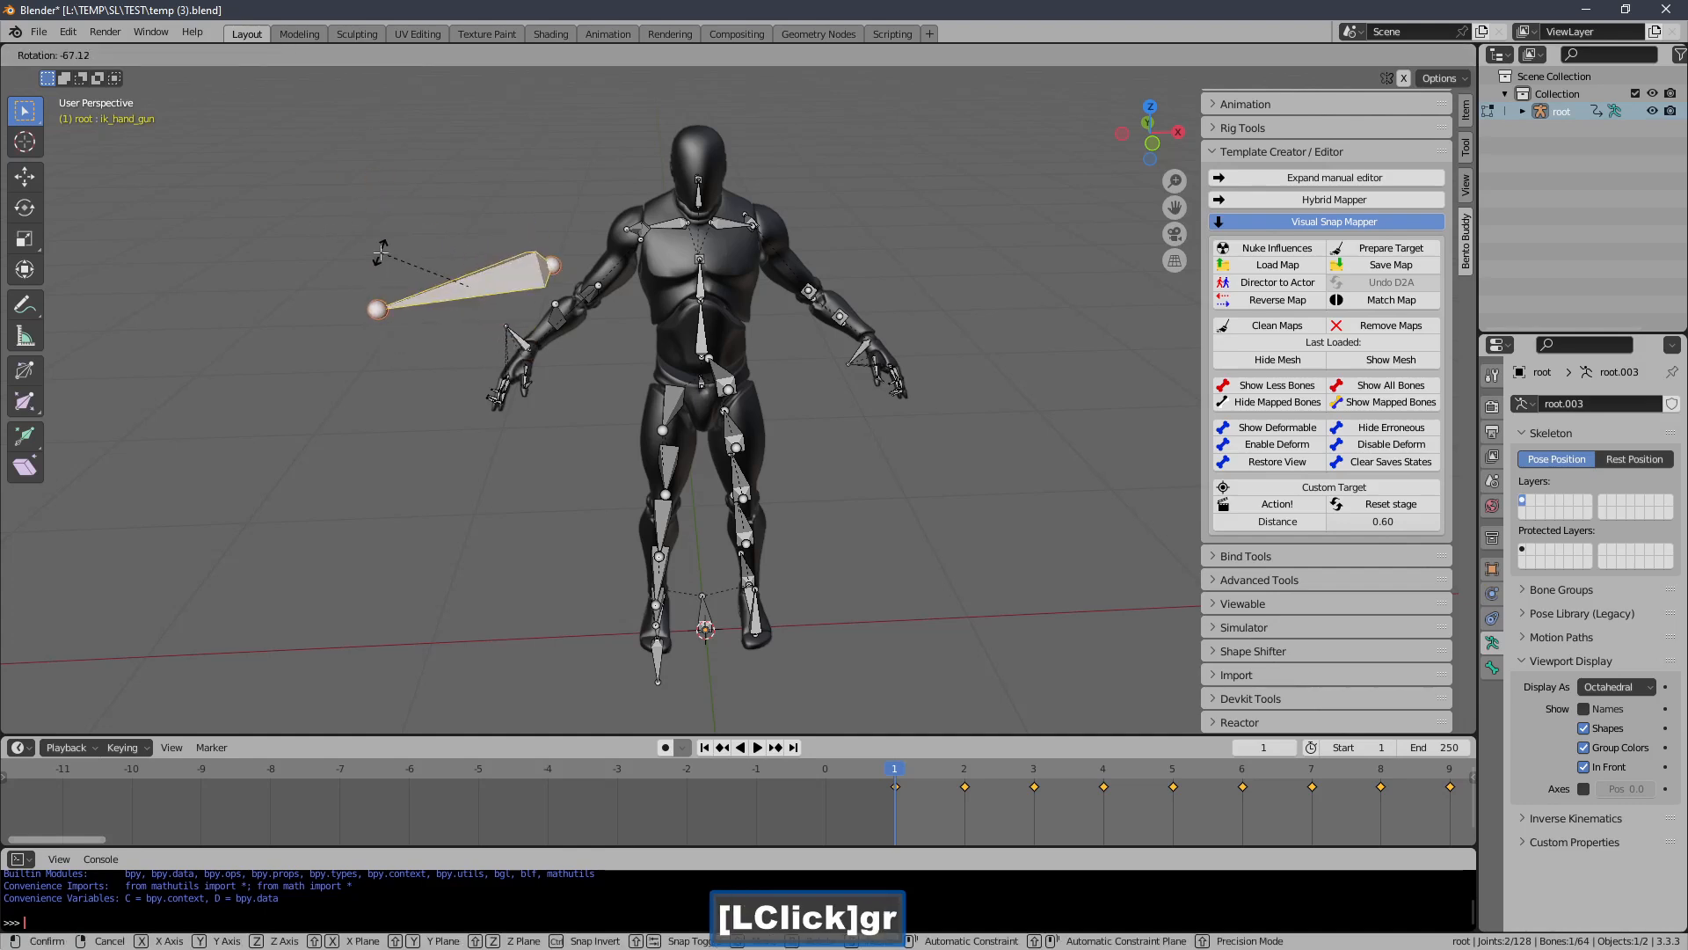
right_click(471, 282)
key("g")
right_click(472, 281)
left_click(87, 54)
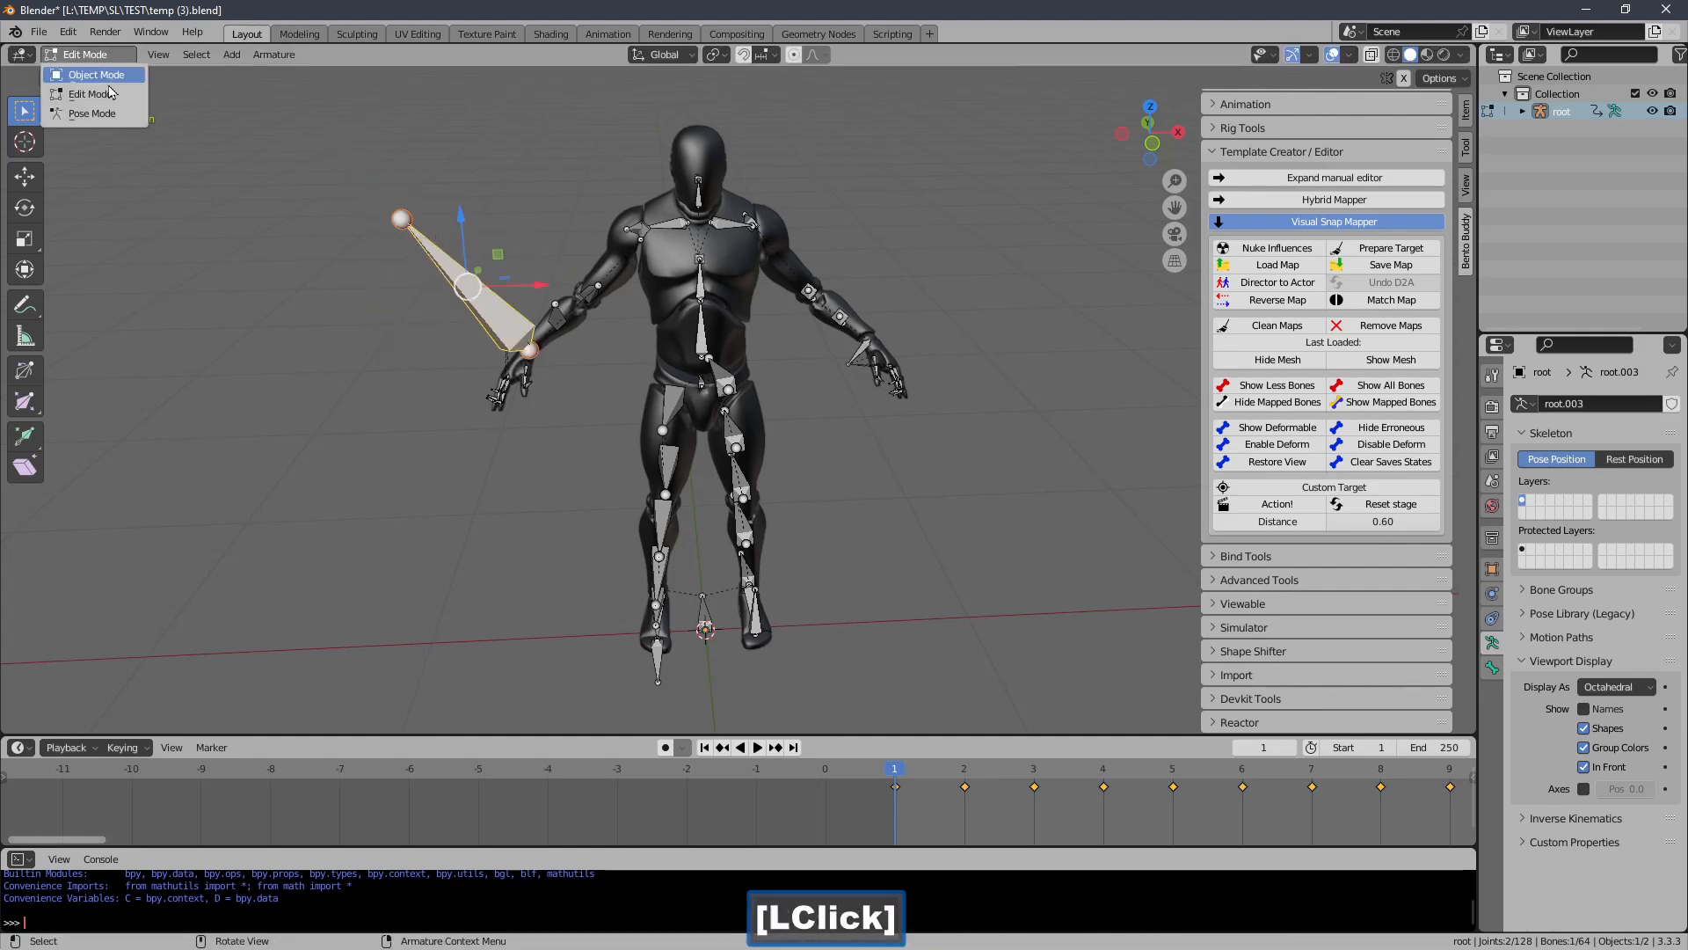
left_click(92, 113)
key("g")
right_click(386, 302)
Delete the ik_hand_gun bone in Edit Mode and return the root armature to Pose Mode
left_click(88, 55)
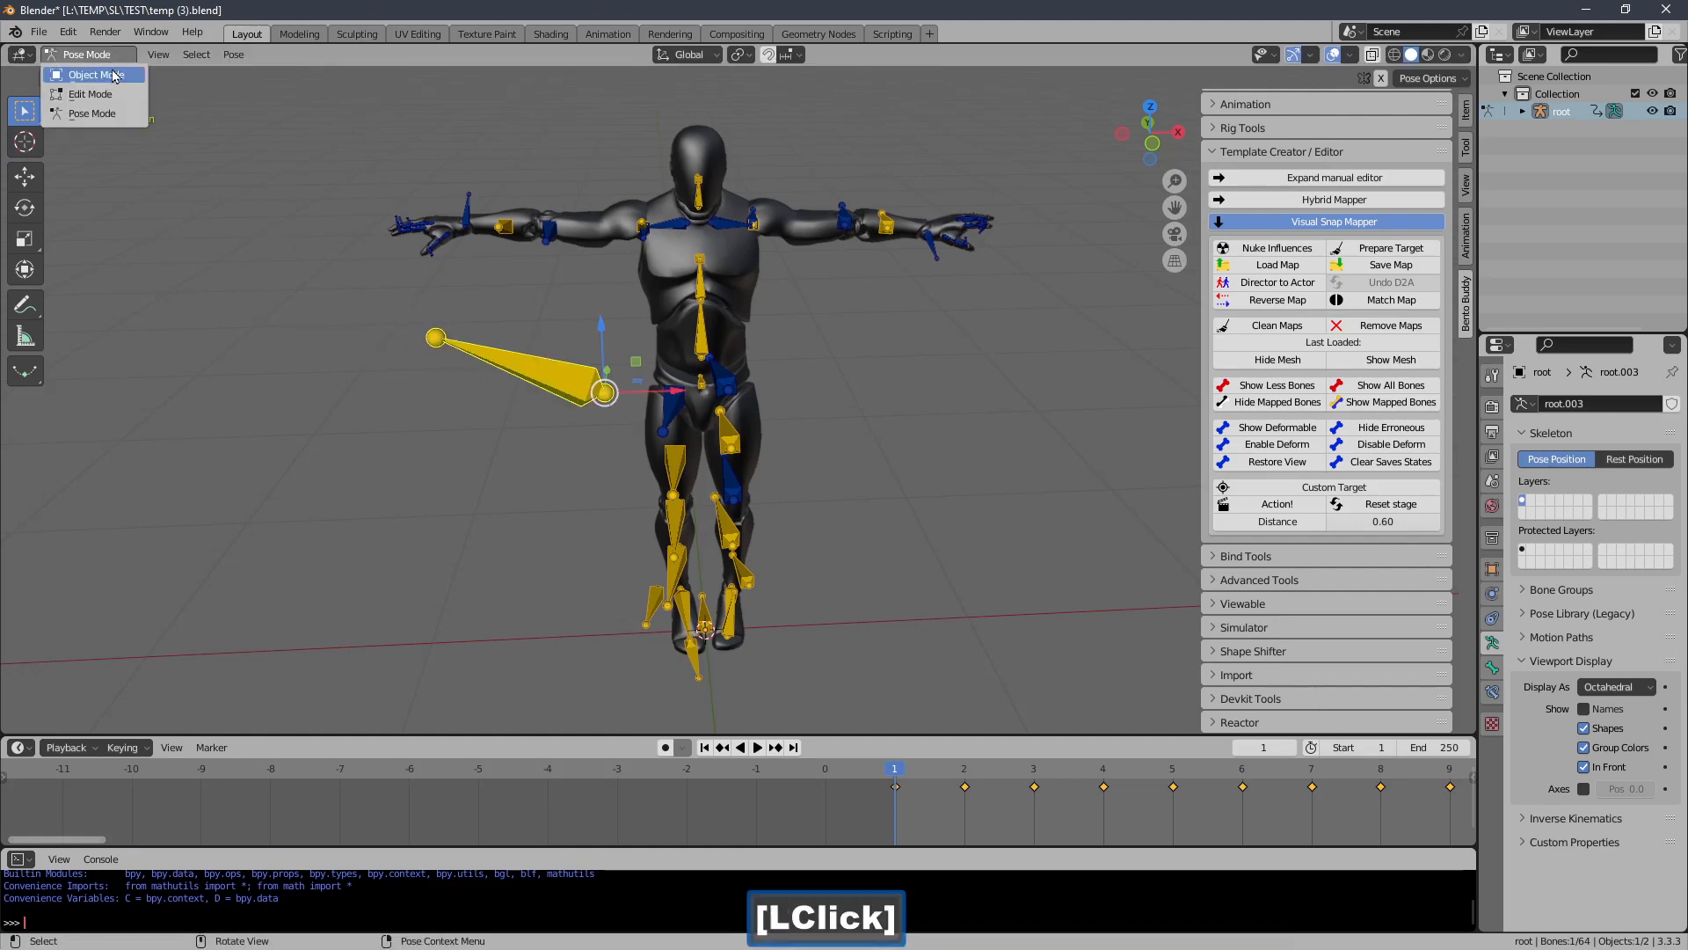
left_click(110, 94)
key("Delete")
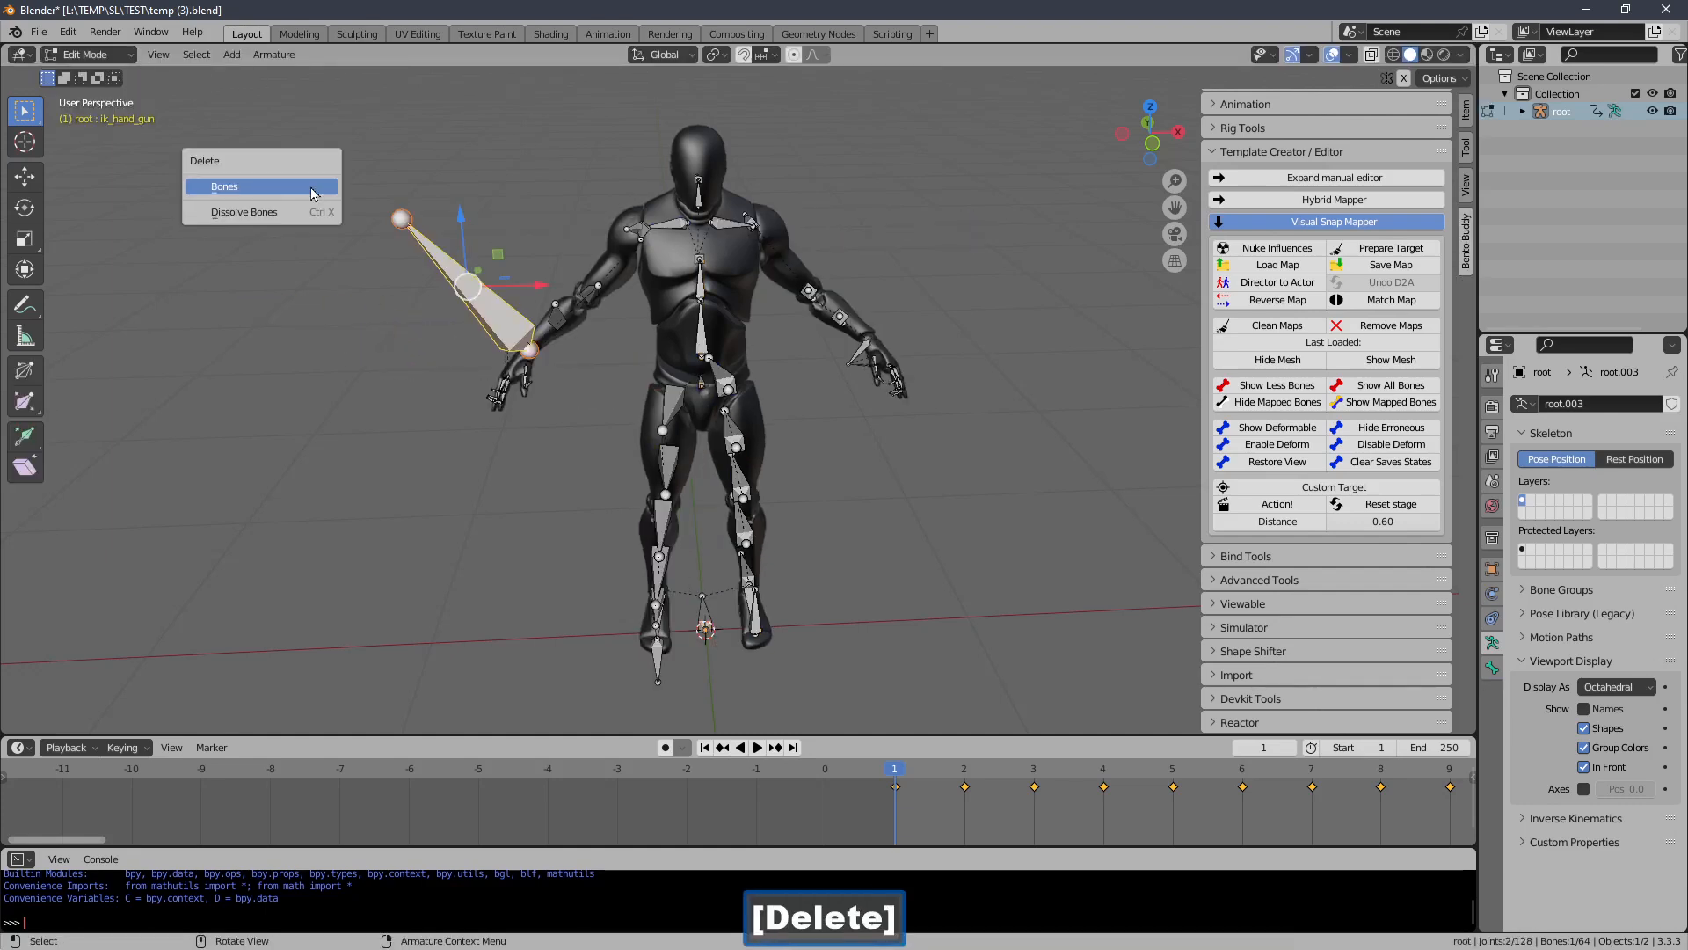
left_click(313, 190)
left_click(123, 56)
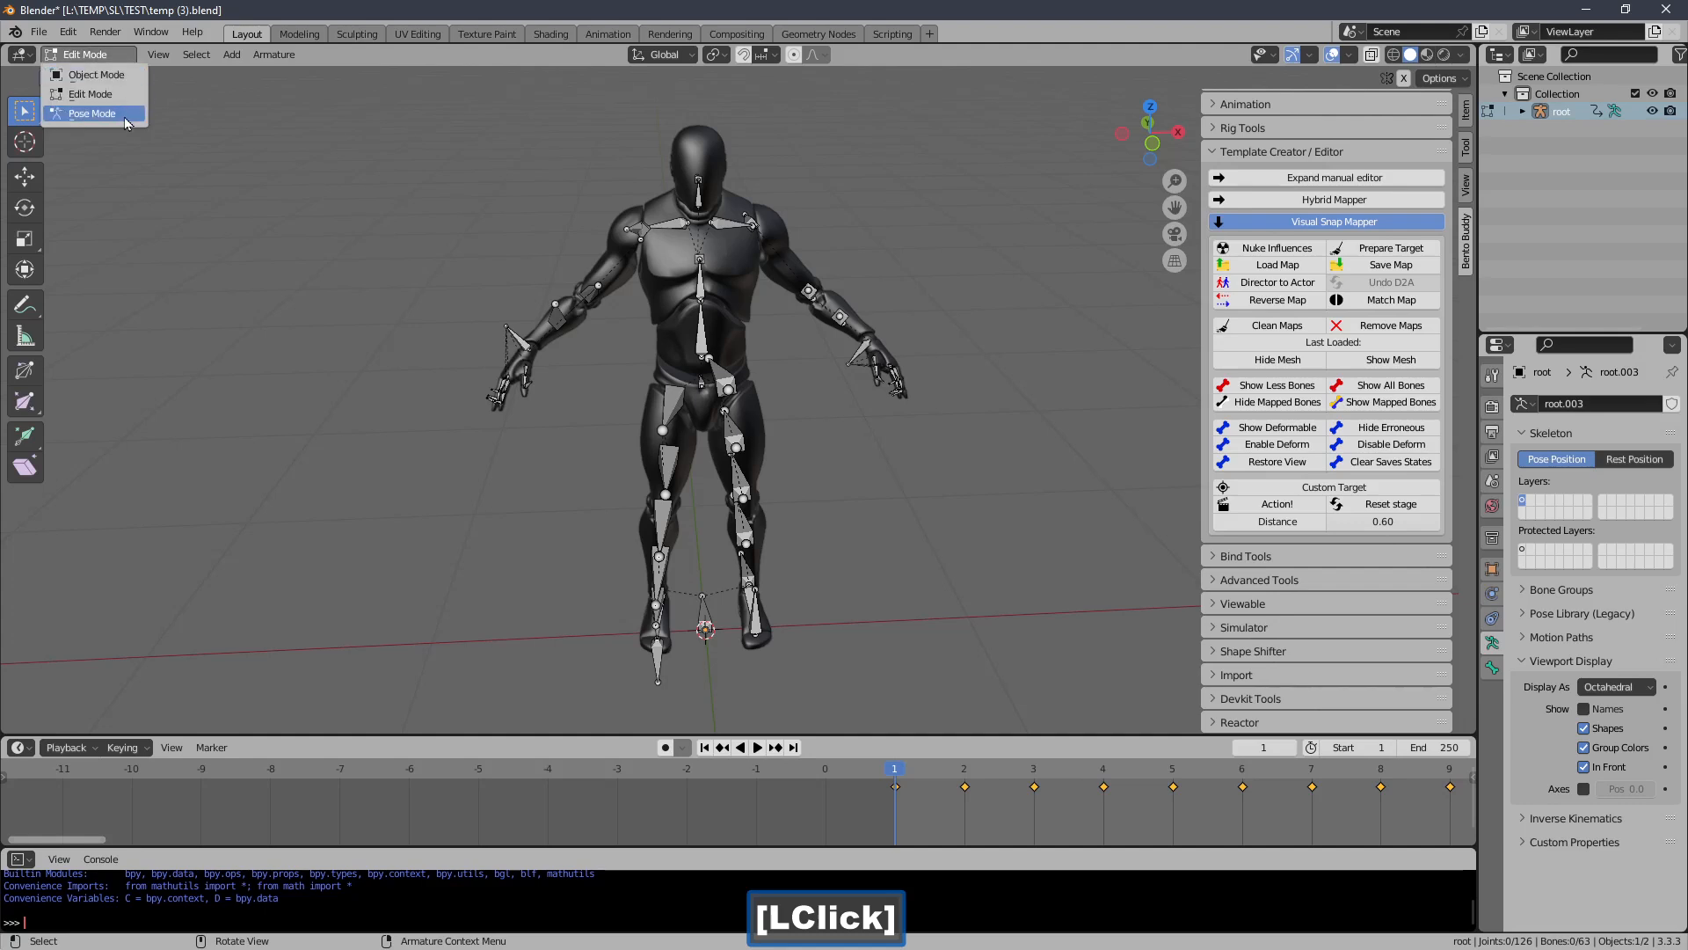
left_click(124, 115)
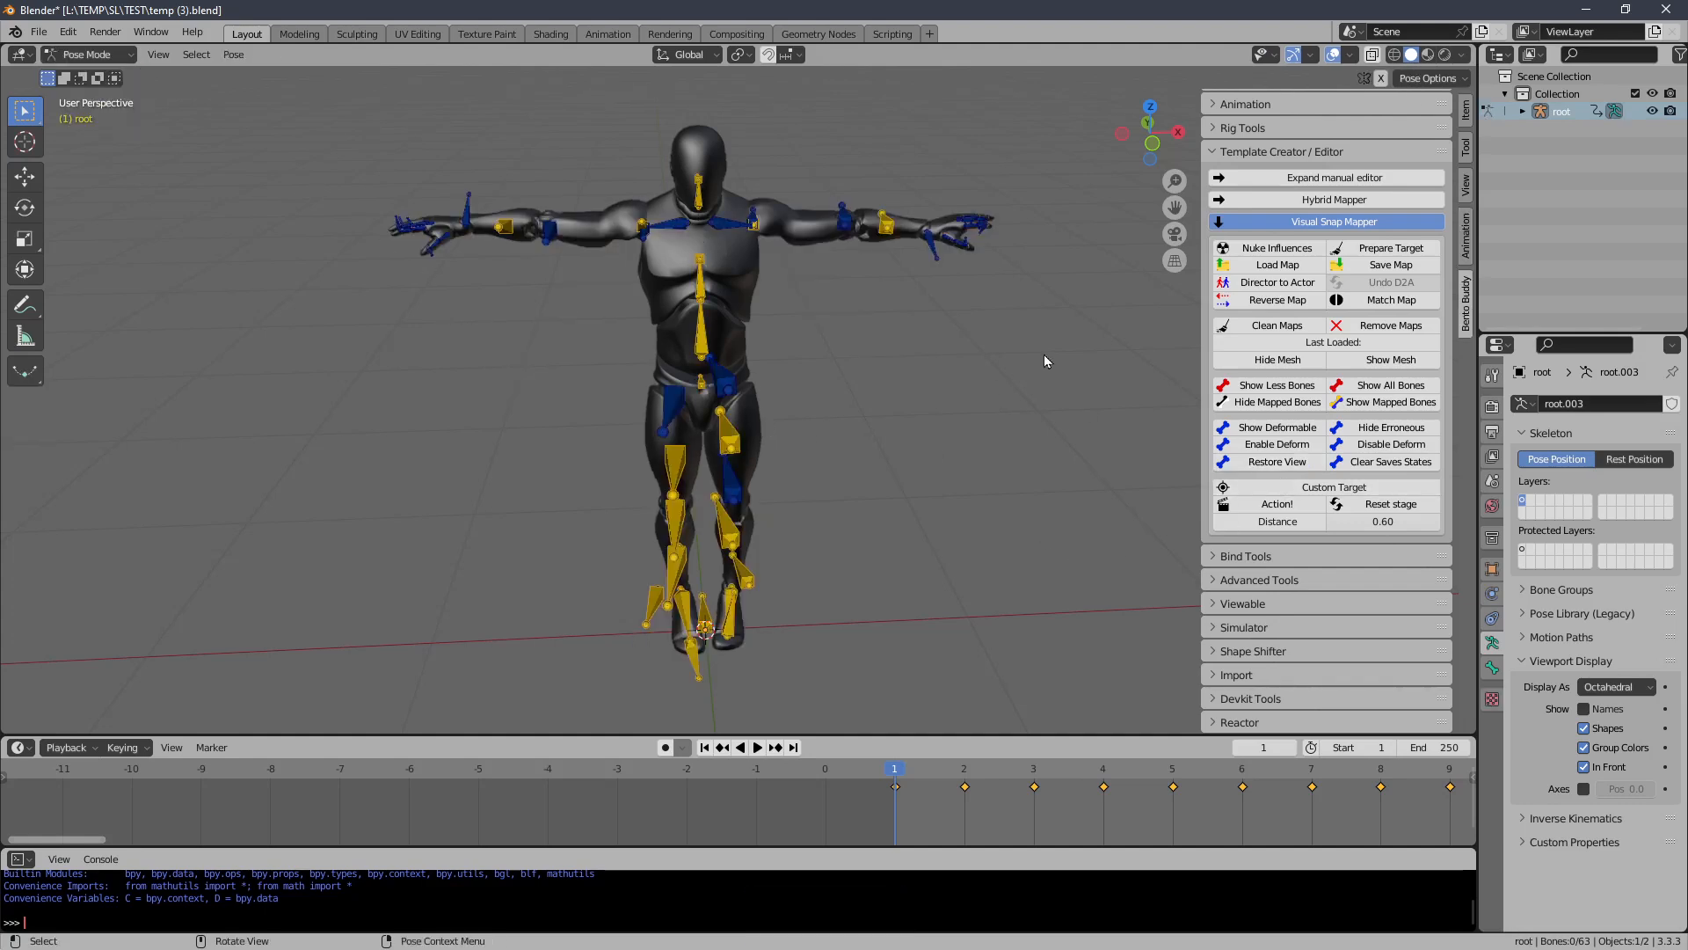
Start the Visual Snap Mapper action, select the thigh_twist_01_r bone and display the root armature in front of the mesh
left_click(1222, 509)
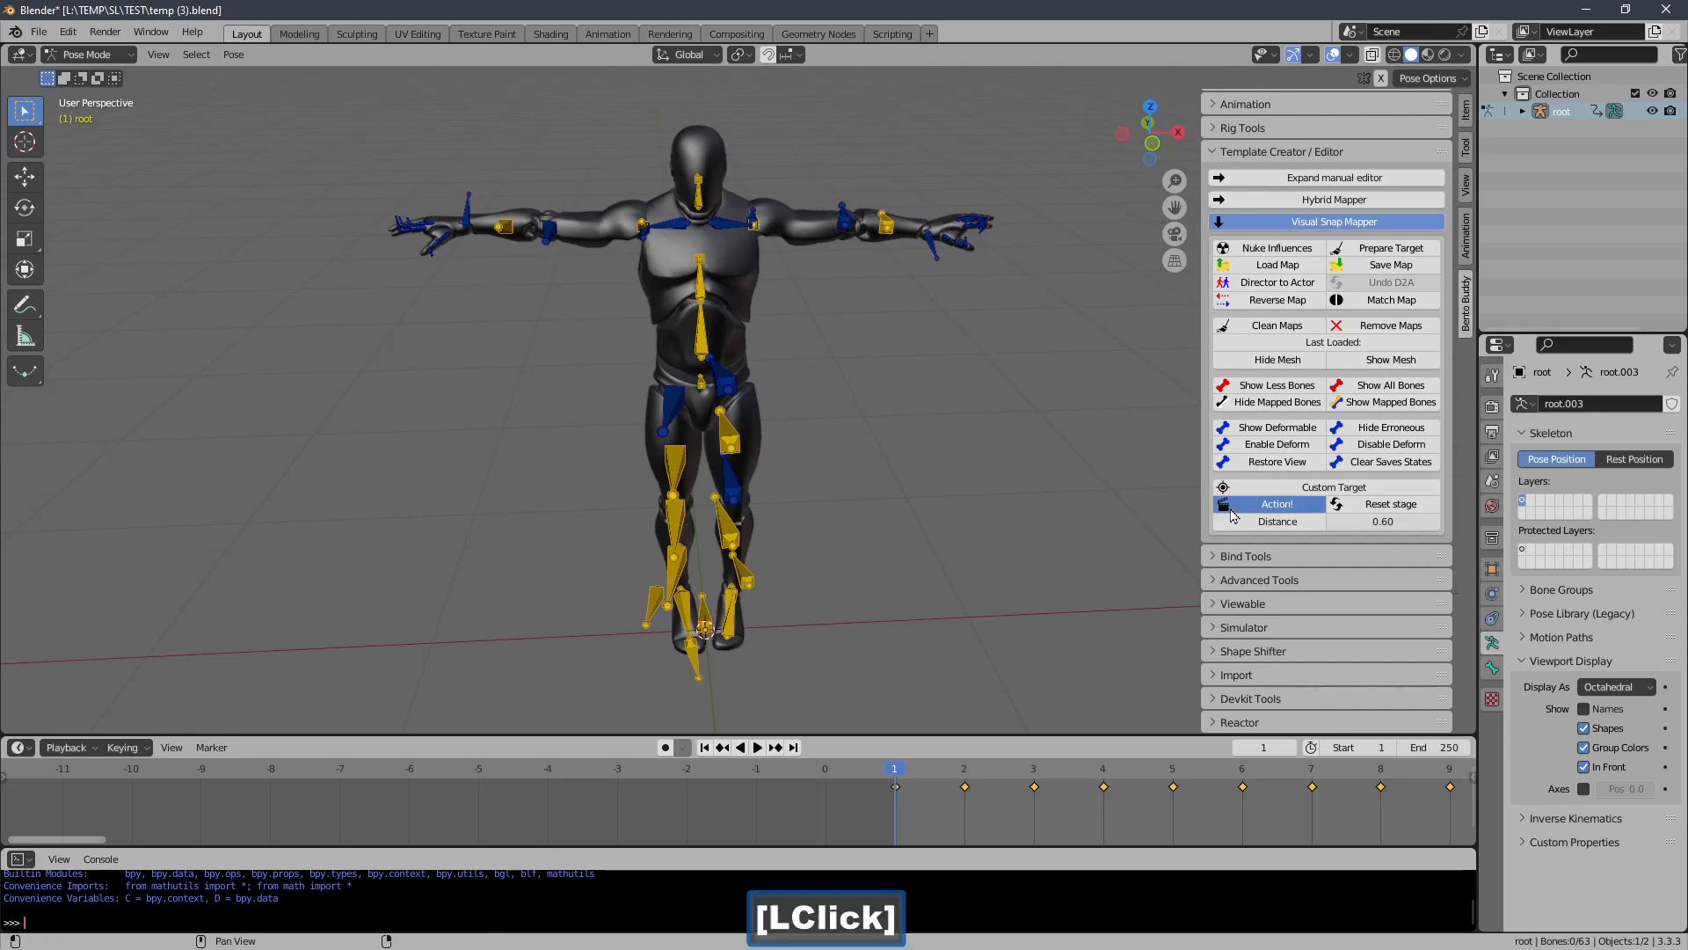
middle_click_drag(704, 515, 925, 406, "shift")
left_click(825, 405)
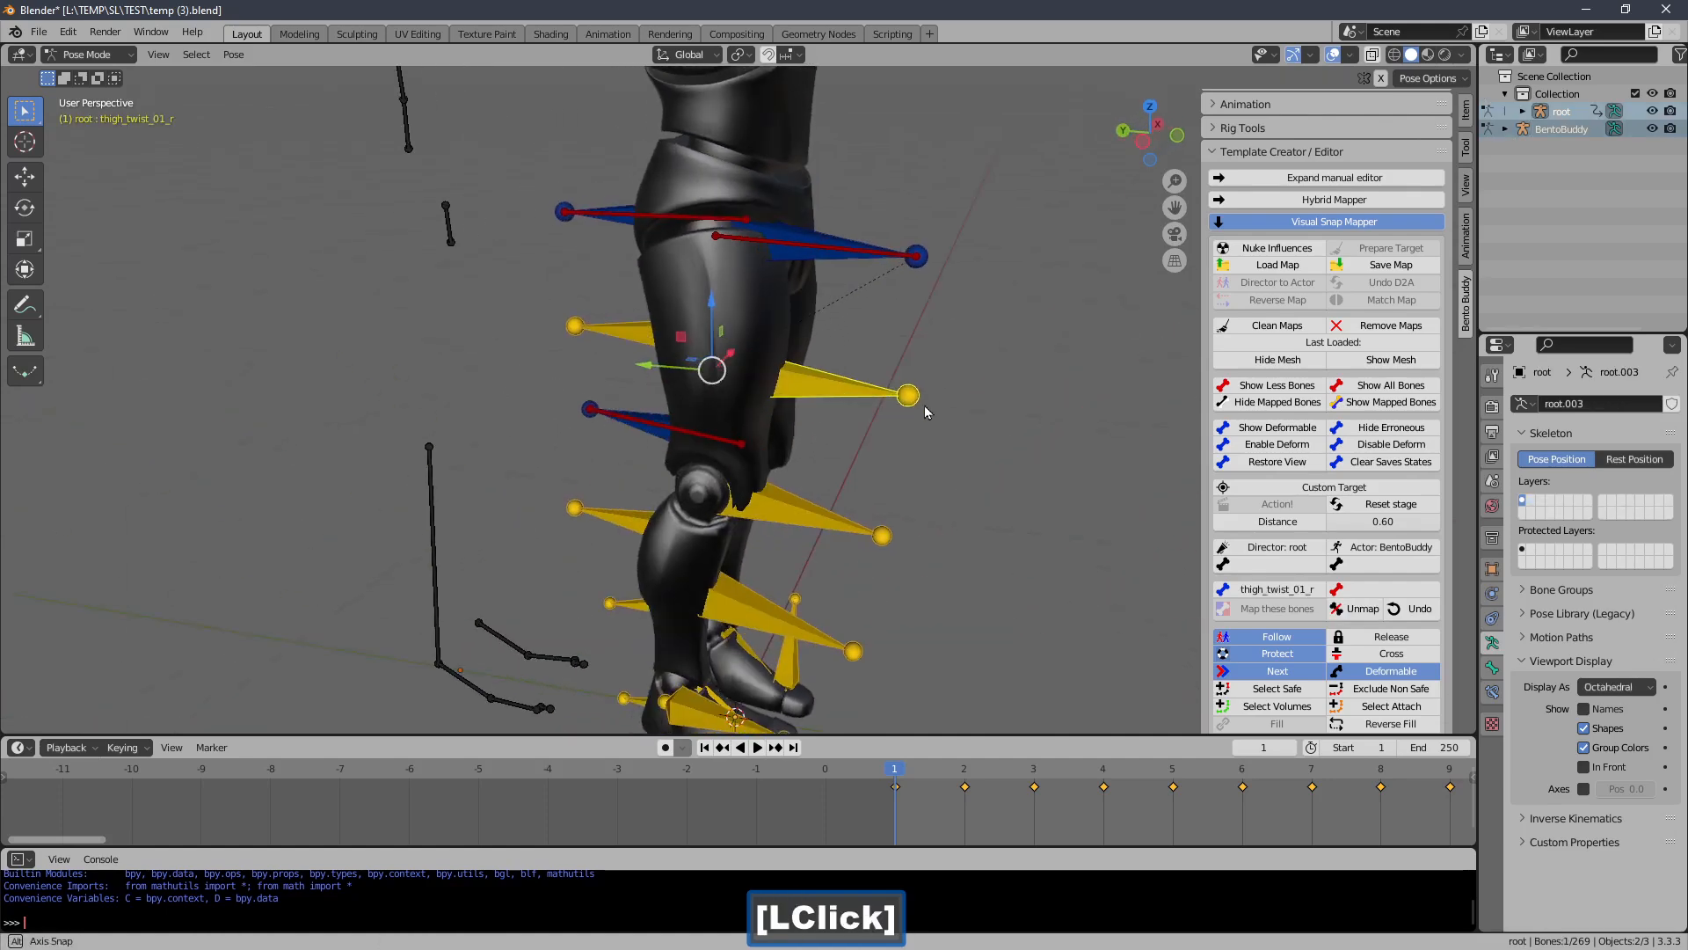
left_click(1584, 768)
middle_click_drag(863, 593, 842, 483)
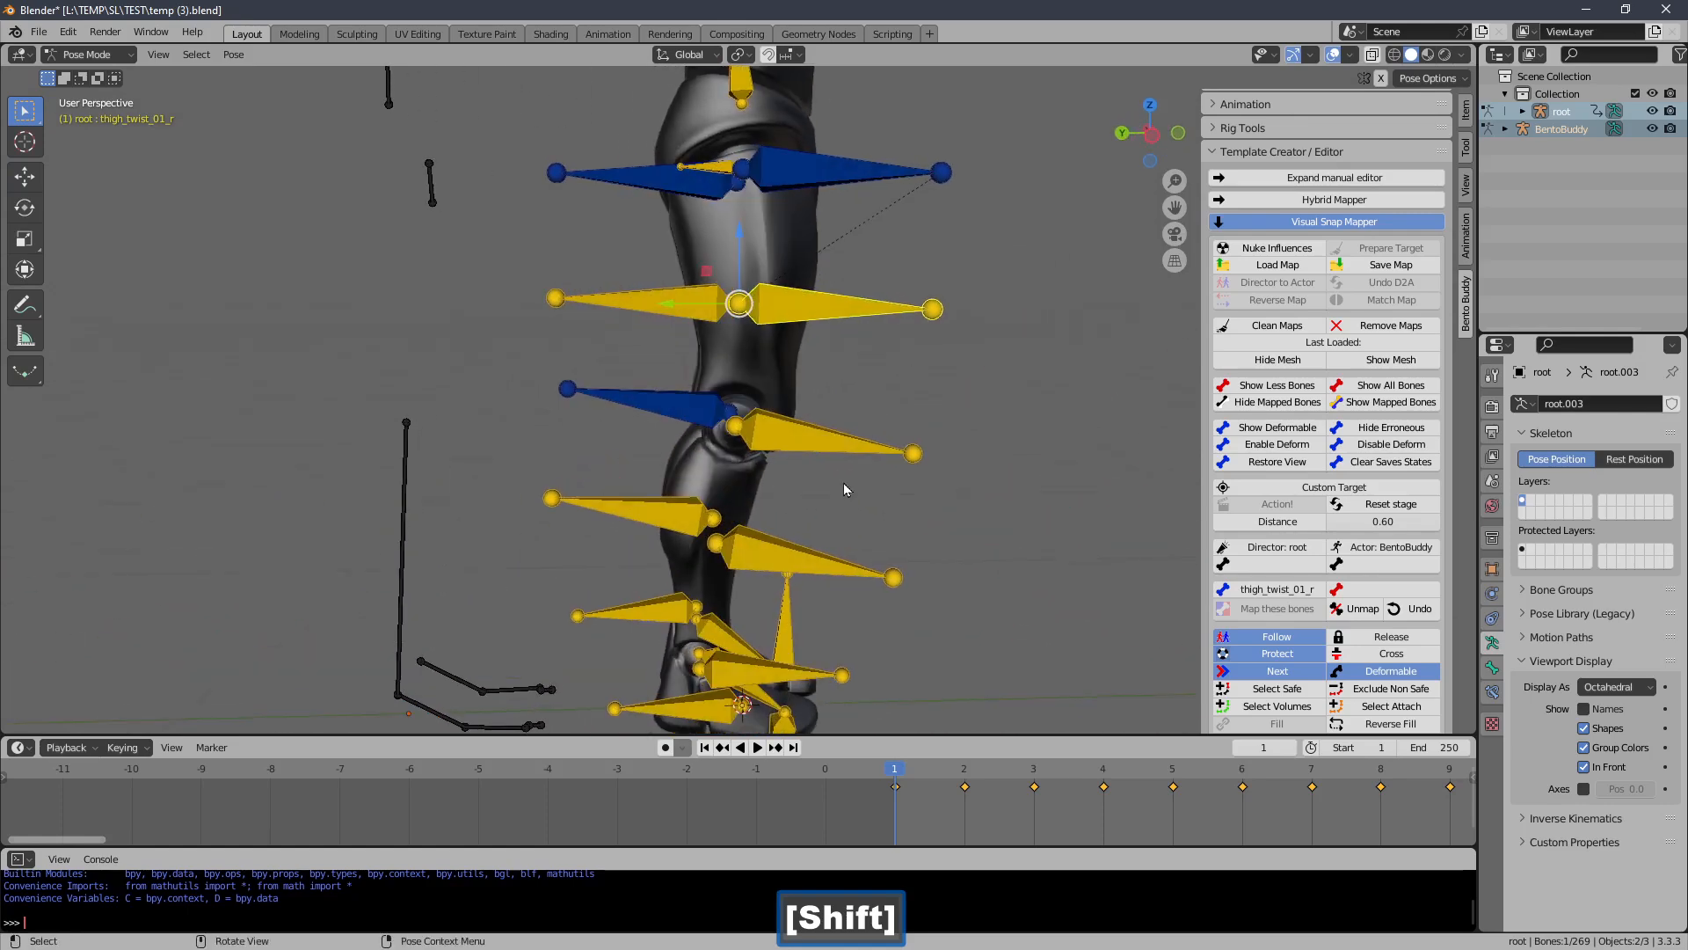
Check the right thigh twist bone and the left thigh bone with cancelled trial rotations
left_click(846, 308)
key("r")
right_click(719, 374)
middle_click_drag(719, 373, 817, 346)
left_click(631, 200)
key("r")
right_click(620, 378)
Check the right calf bone calf_r with a cancelled trial rotation and map it to mKneeRight
left_click(811, 453)
key("r")
right_click(421, 501)
left_click(410, 506)
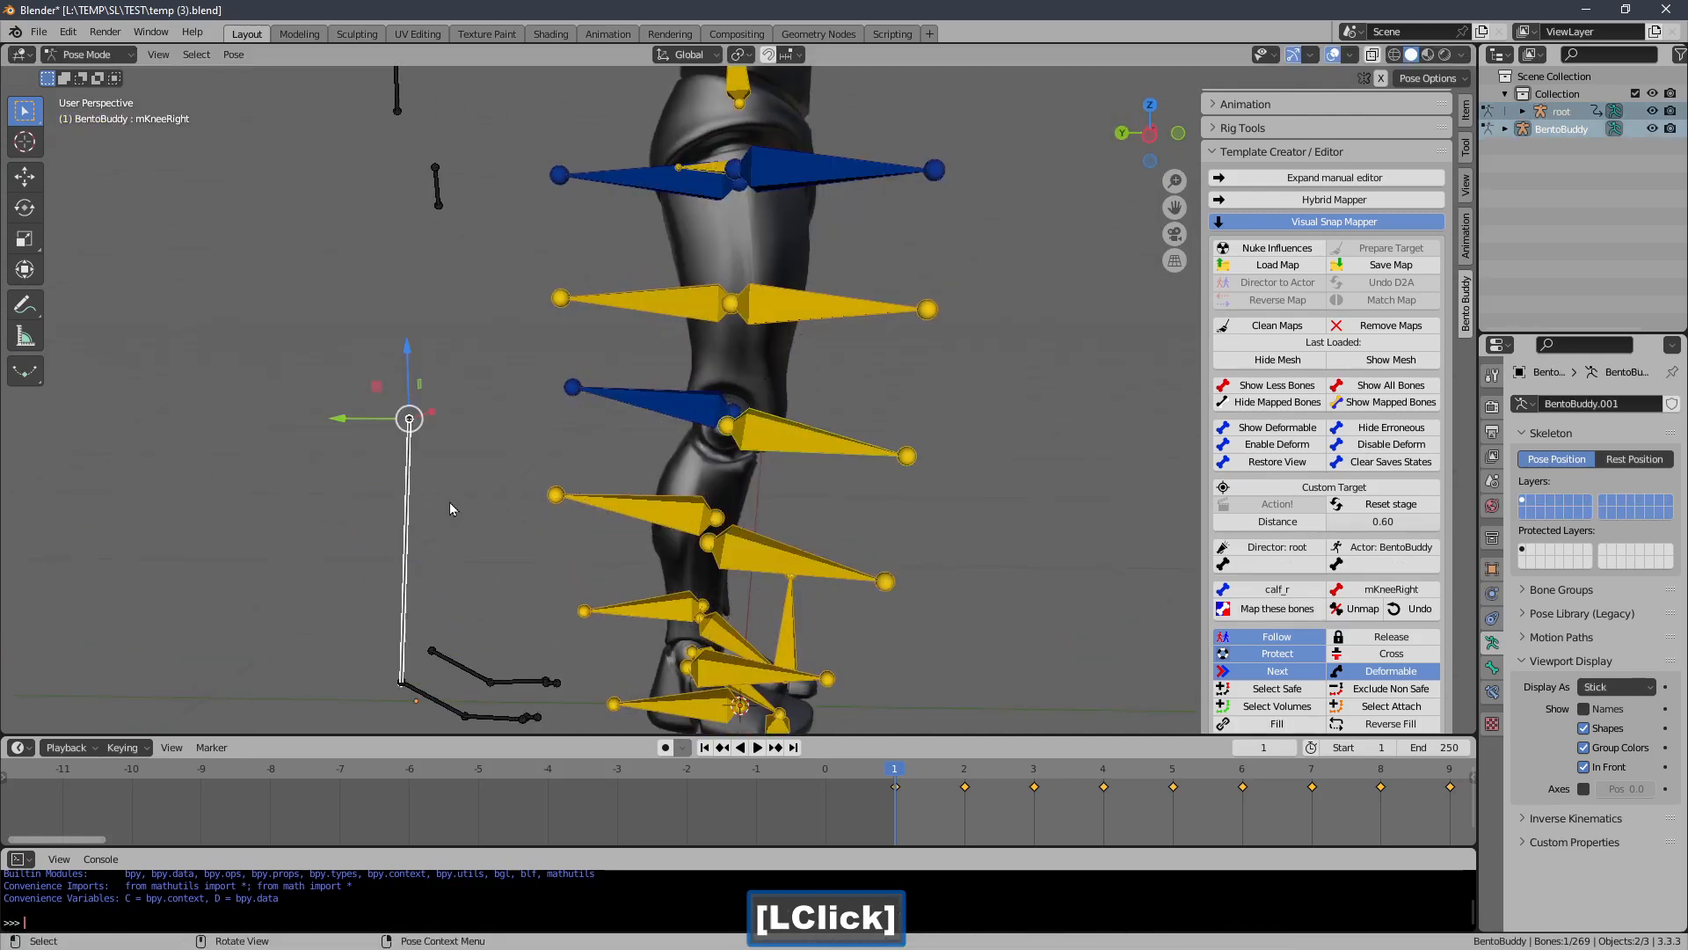
left_click(1277, 609)
Select the ik_foot_r bone at the right ankle and move it clear in front of the foot
left_click_drag(1457, 341, 1457, 483)
middle_click_drag(873, 489, 791, 364, "shift")
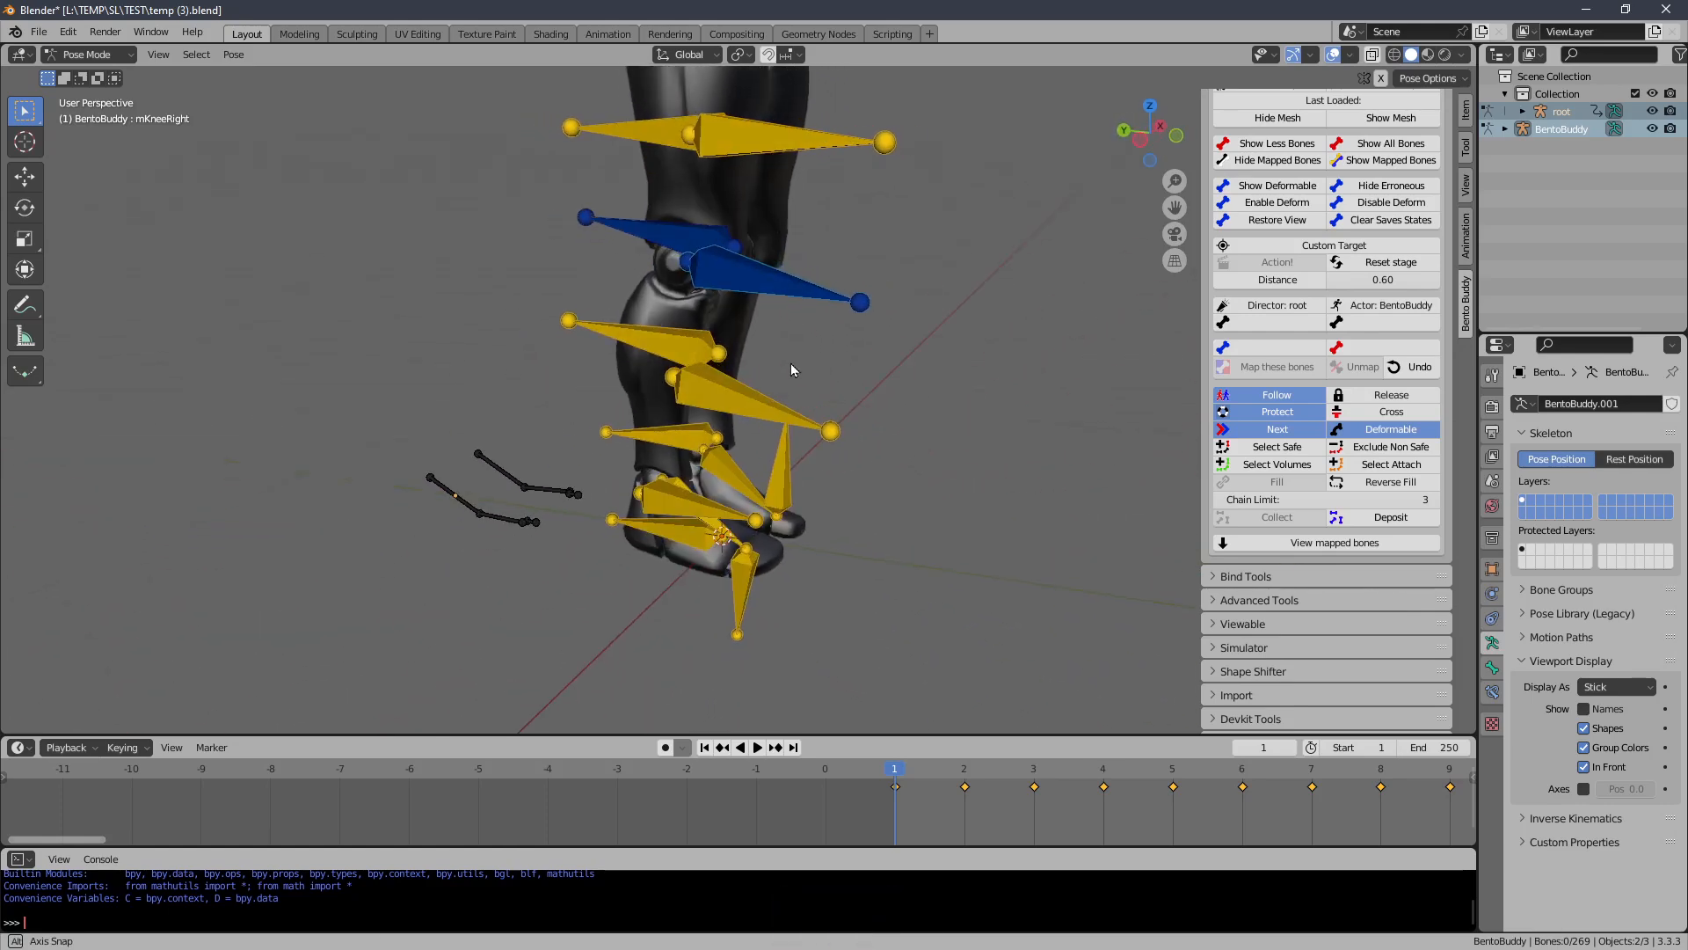
left_click(683, 495)
left_click_drag(683, 494, 762, 545)
right_click(762, 545)
middle_click_drag(761, 545, 642, 536)
key("g")
left_click(855, 488)
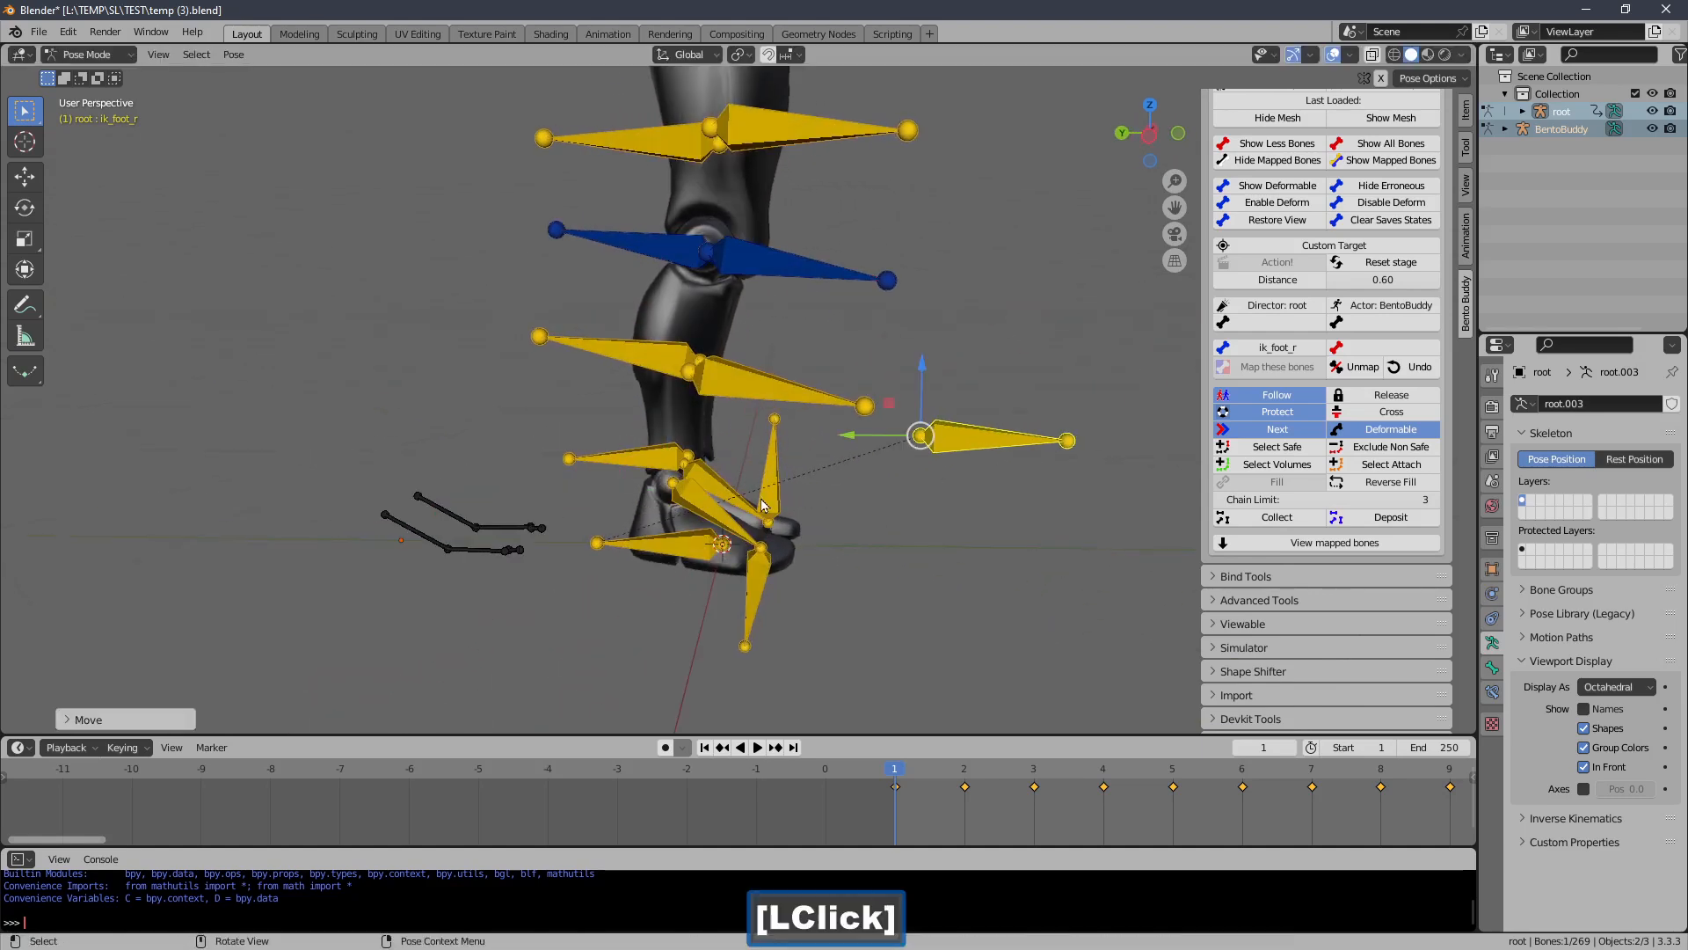
Check the foot_r bone with a cancelled trial rotation and map it to mAnkleRight
left_click(691, 501)
key("r")
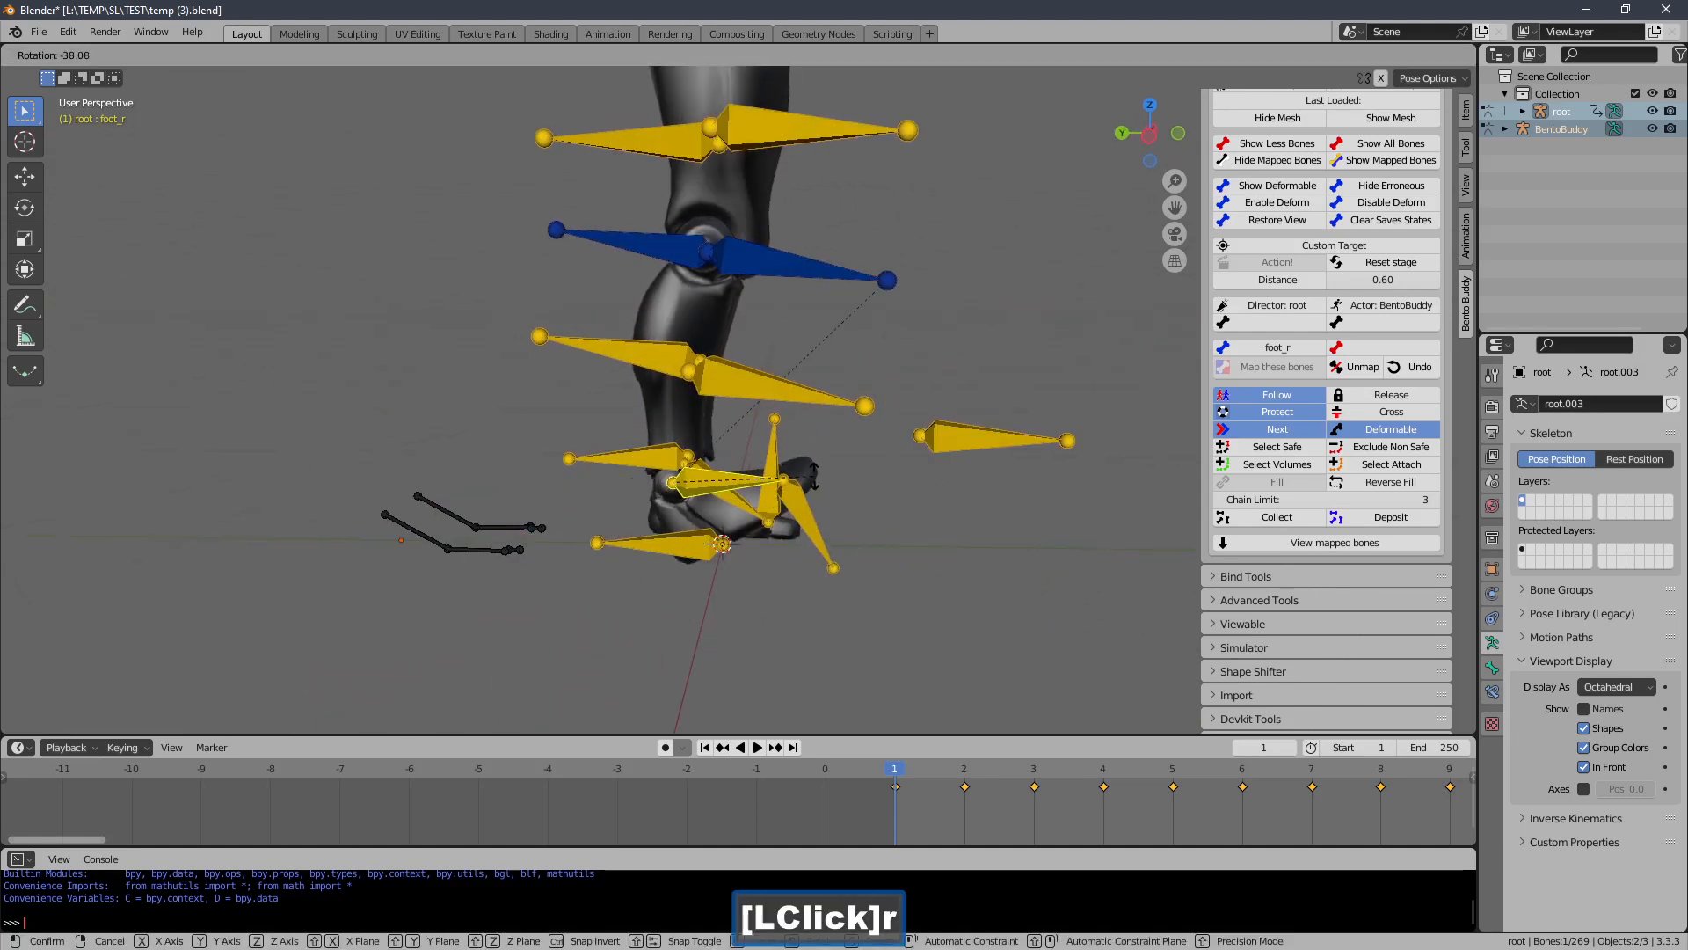
right_click(914, 478)
left_click(394, 527)
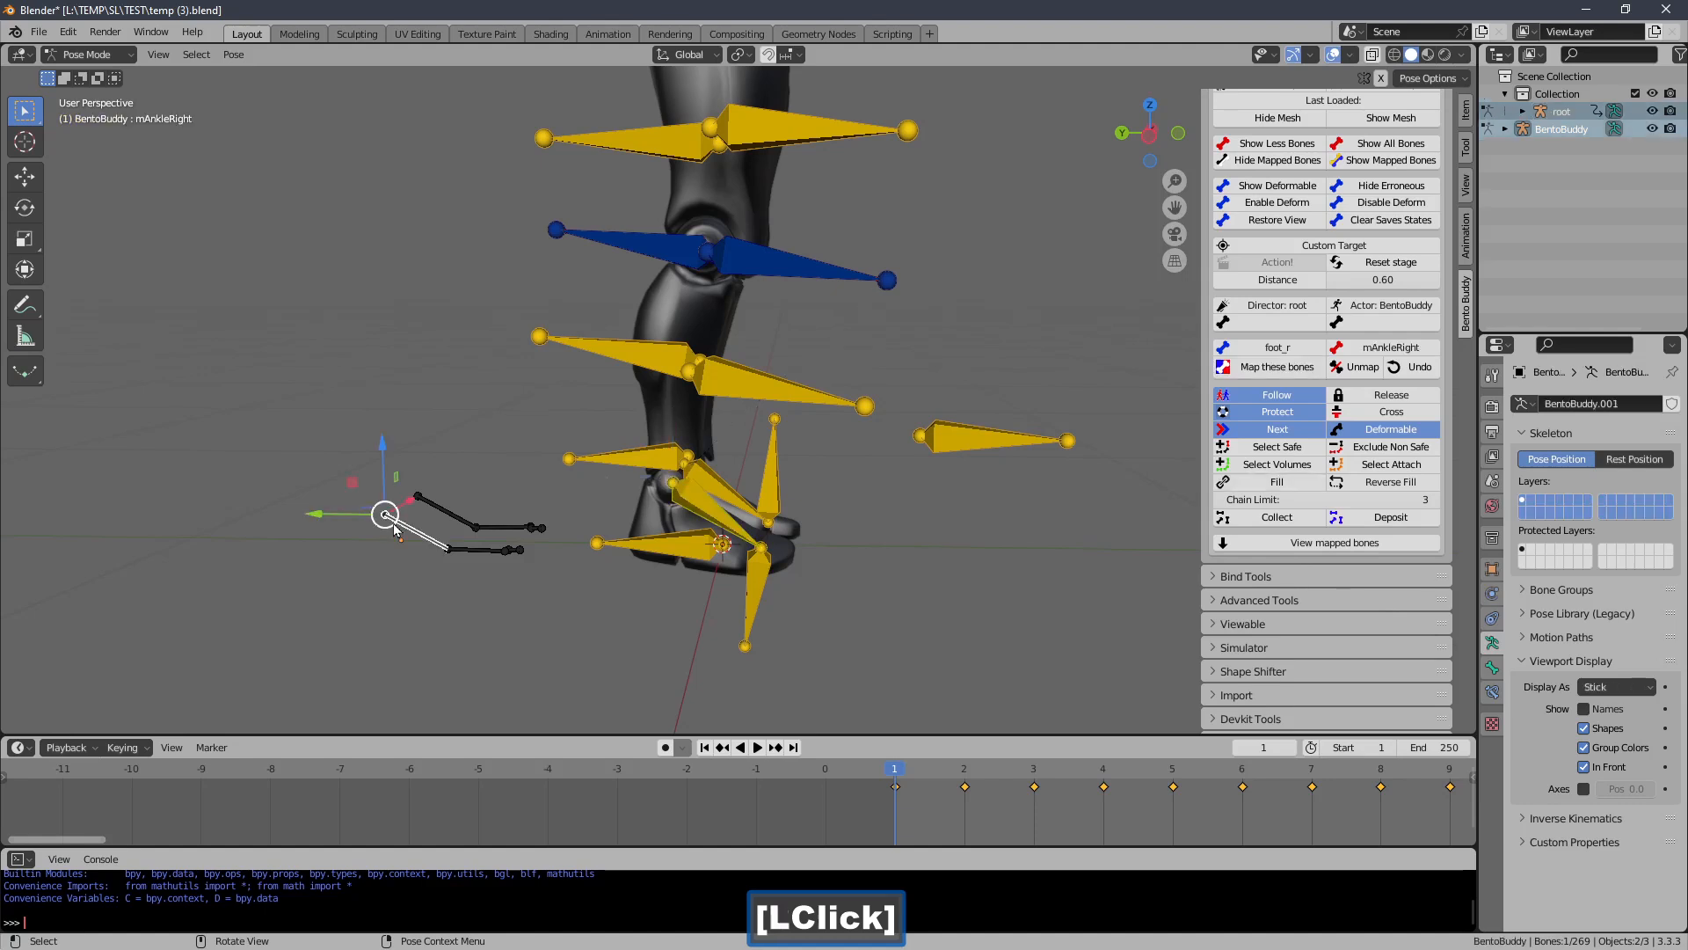
left_click(1228, 373)
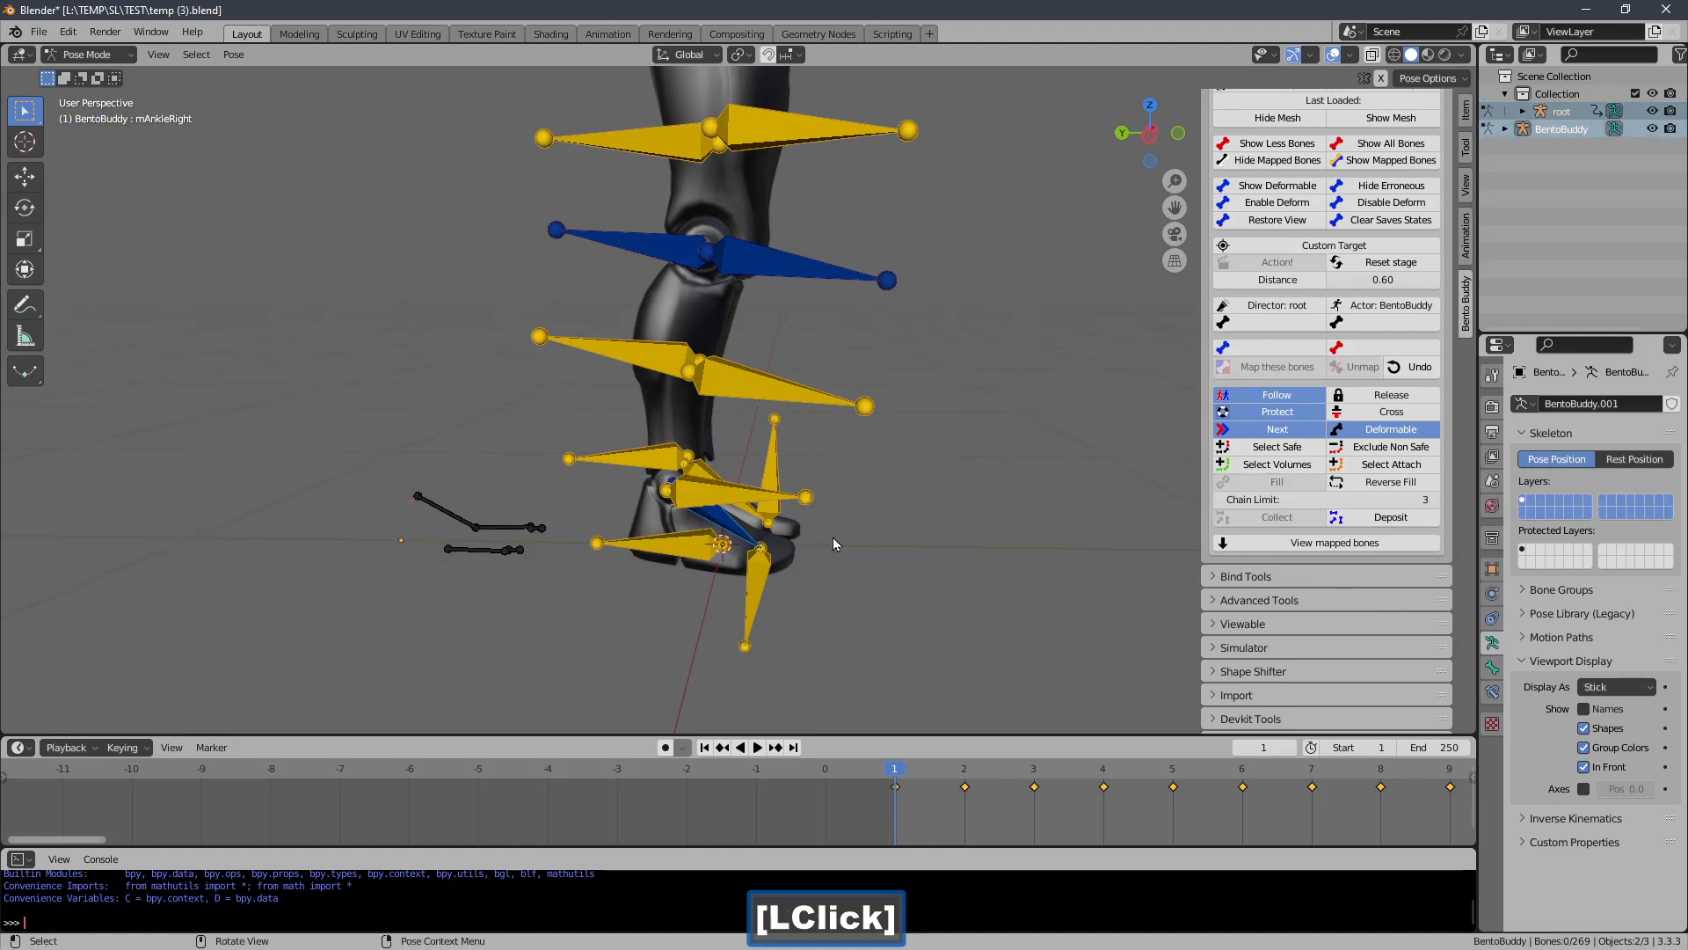
Move the ik_foot_r bone away from the right ankle again
left_click(1117, 444)
key("g")
left_click(984, 425)
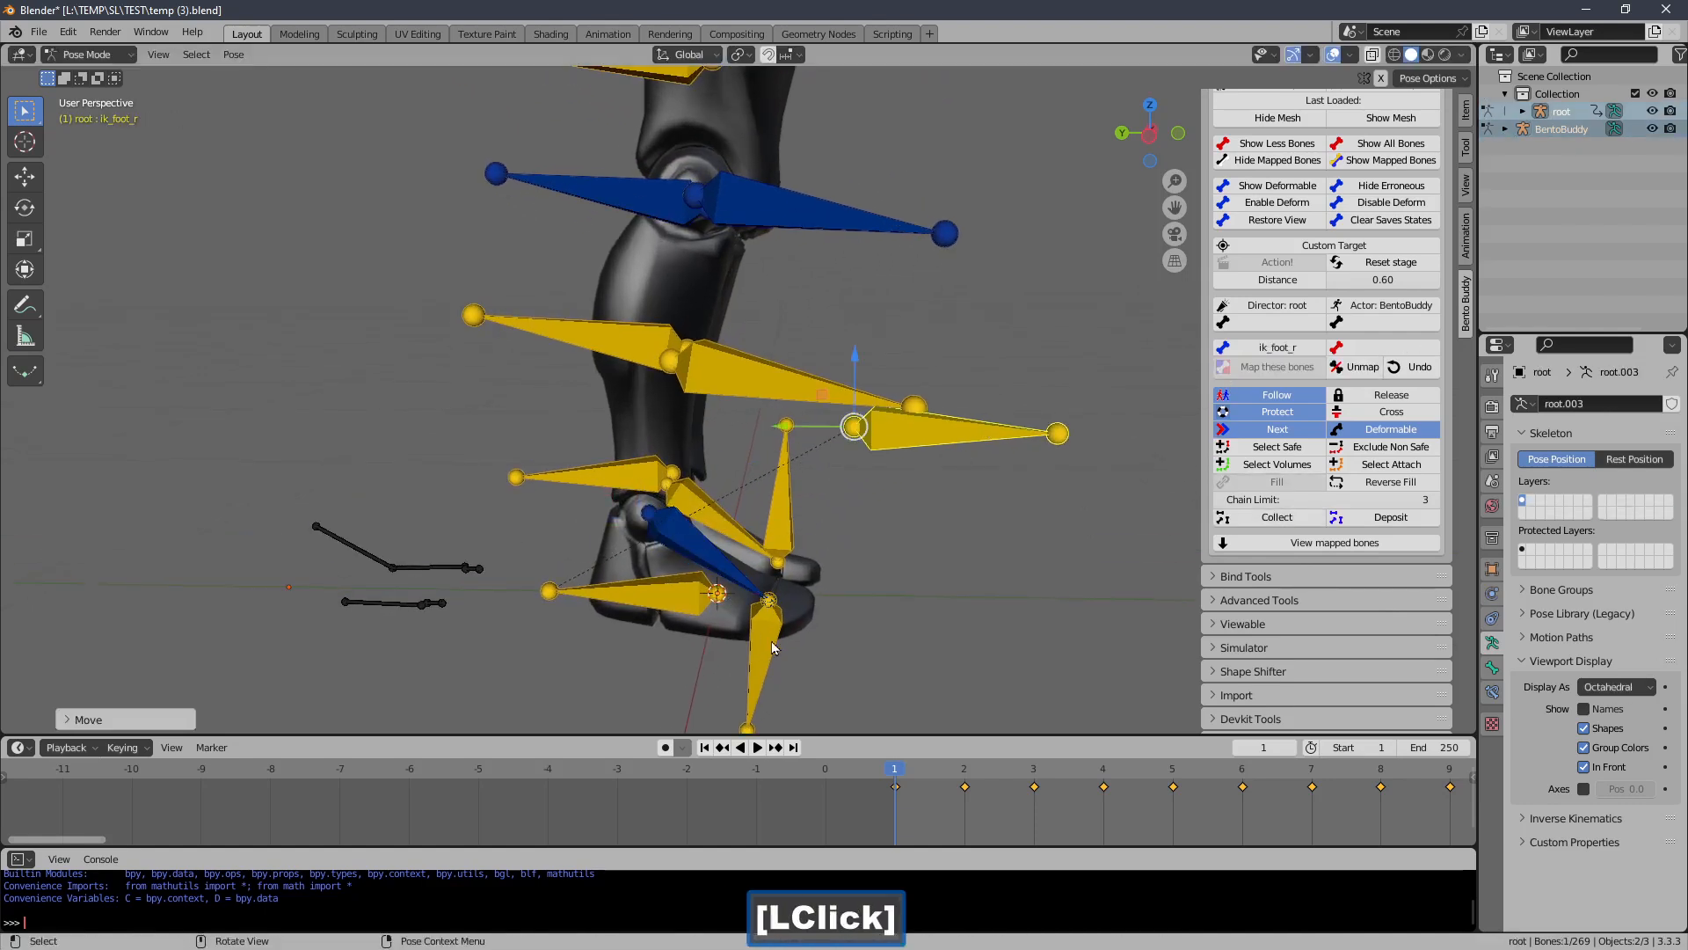
Check the ball_r bone with a cancelled trial rotation and map it to mFootRight
middle_click_drag(738, 598, 752, 467, "shift")
left_click(708, 473)
key("r")
right_click(639, 514)
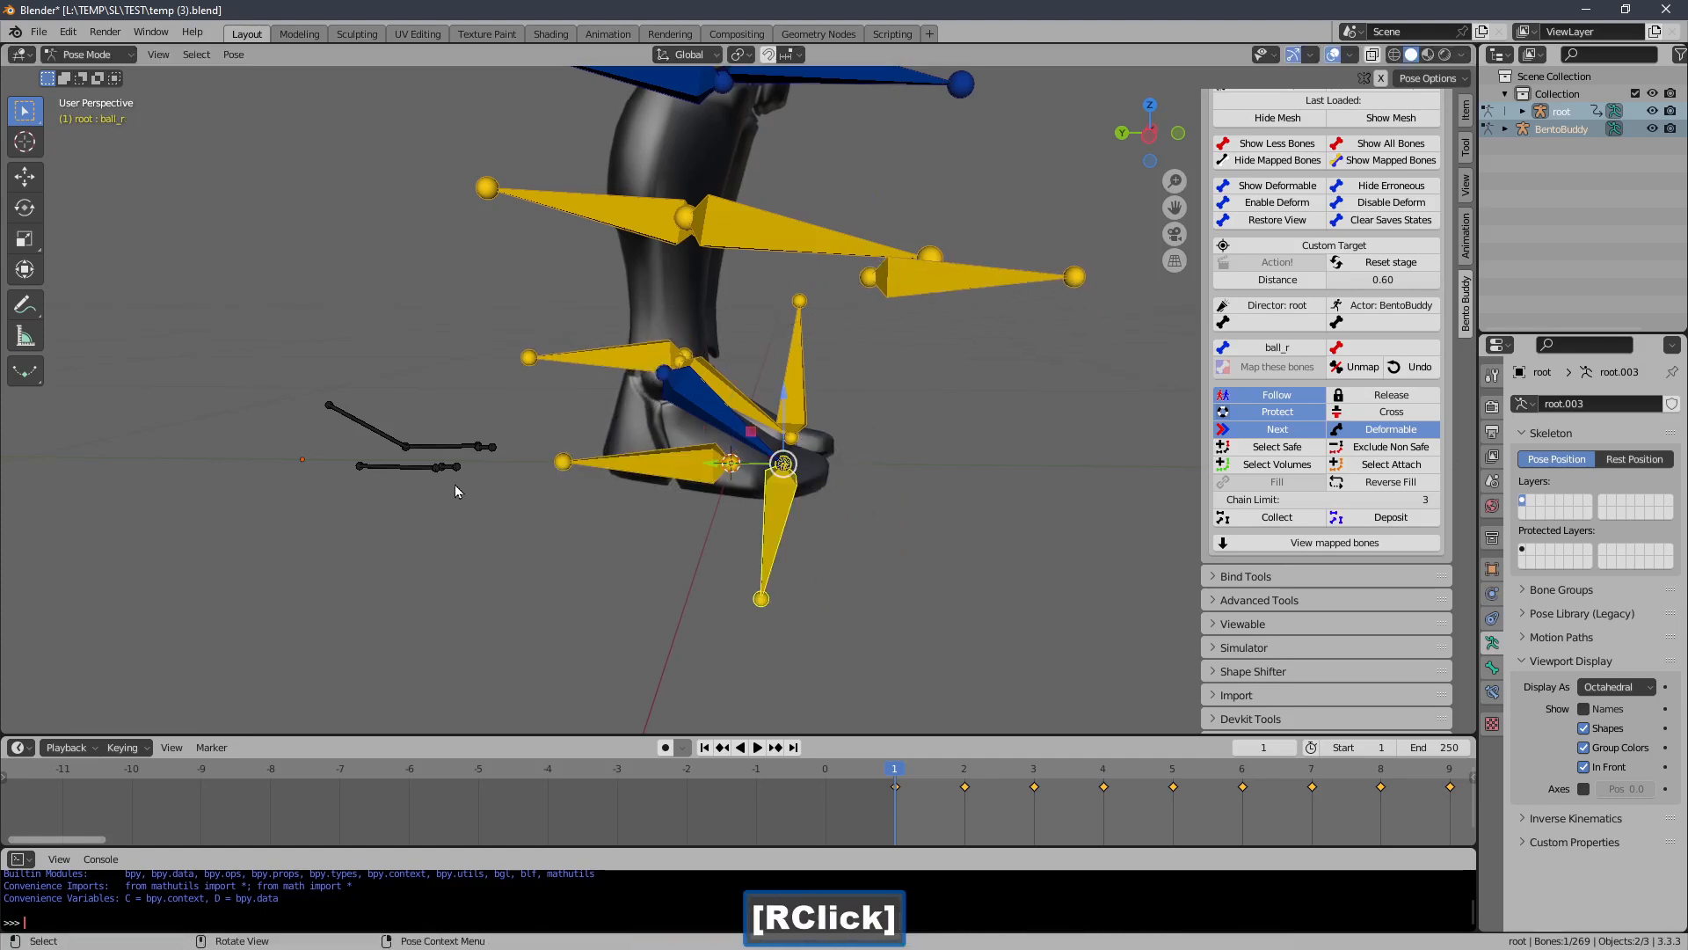
left_click(384, 470)
middle_click_drag(385, 474, 534, 557)
left_click(466, 453)
middle_click_drag(626, 513, 682, 485)
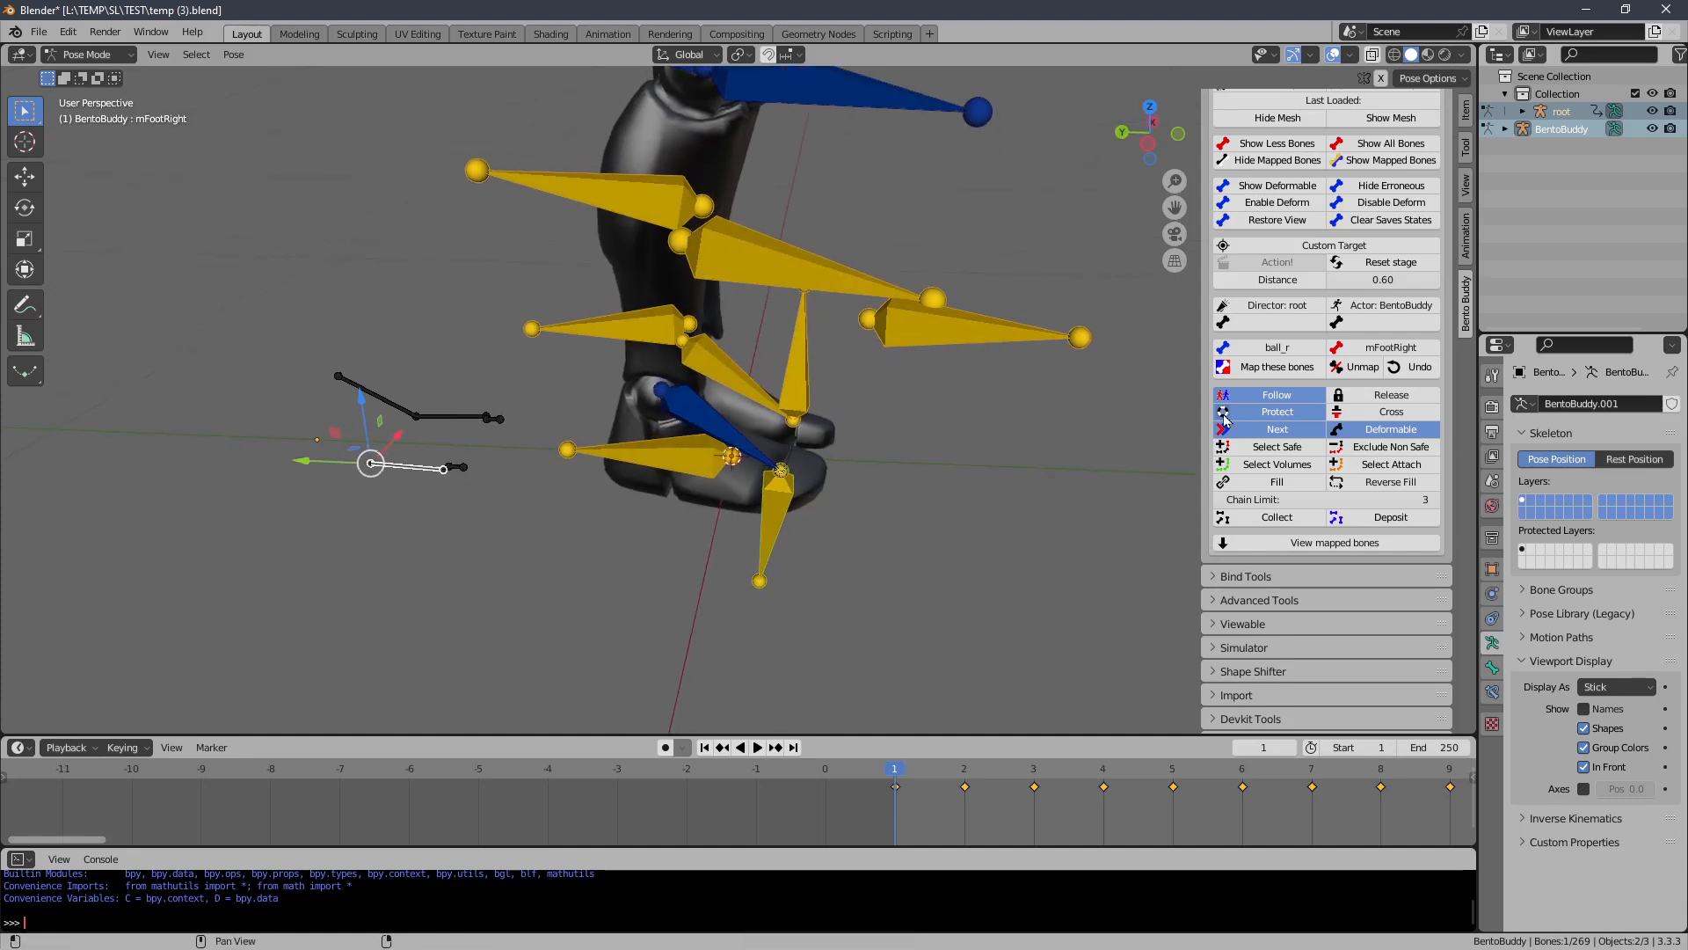
left_click(1244, 373)
Check the ball_l bone with a cancelled trial move and rotation, then map it to mFootLeft
mouse_move(839, 441)
middle_mouse_down()
mouse_move(799, 429)
mouse_move(896, 420)
mouse_move(873, 436)
mouse_move(862, 422)
middle_mouse_up()
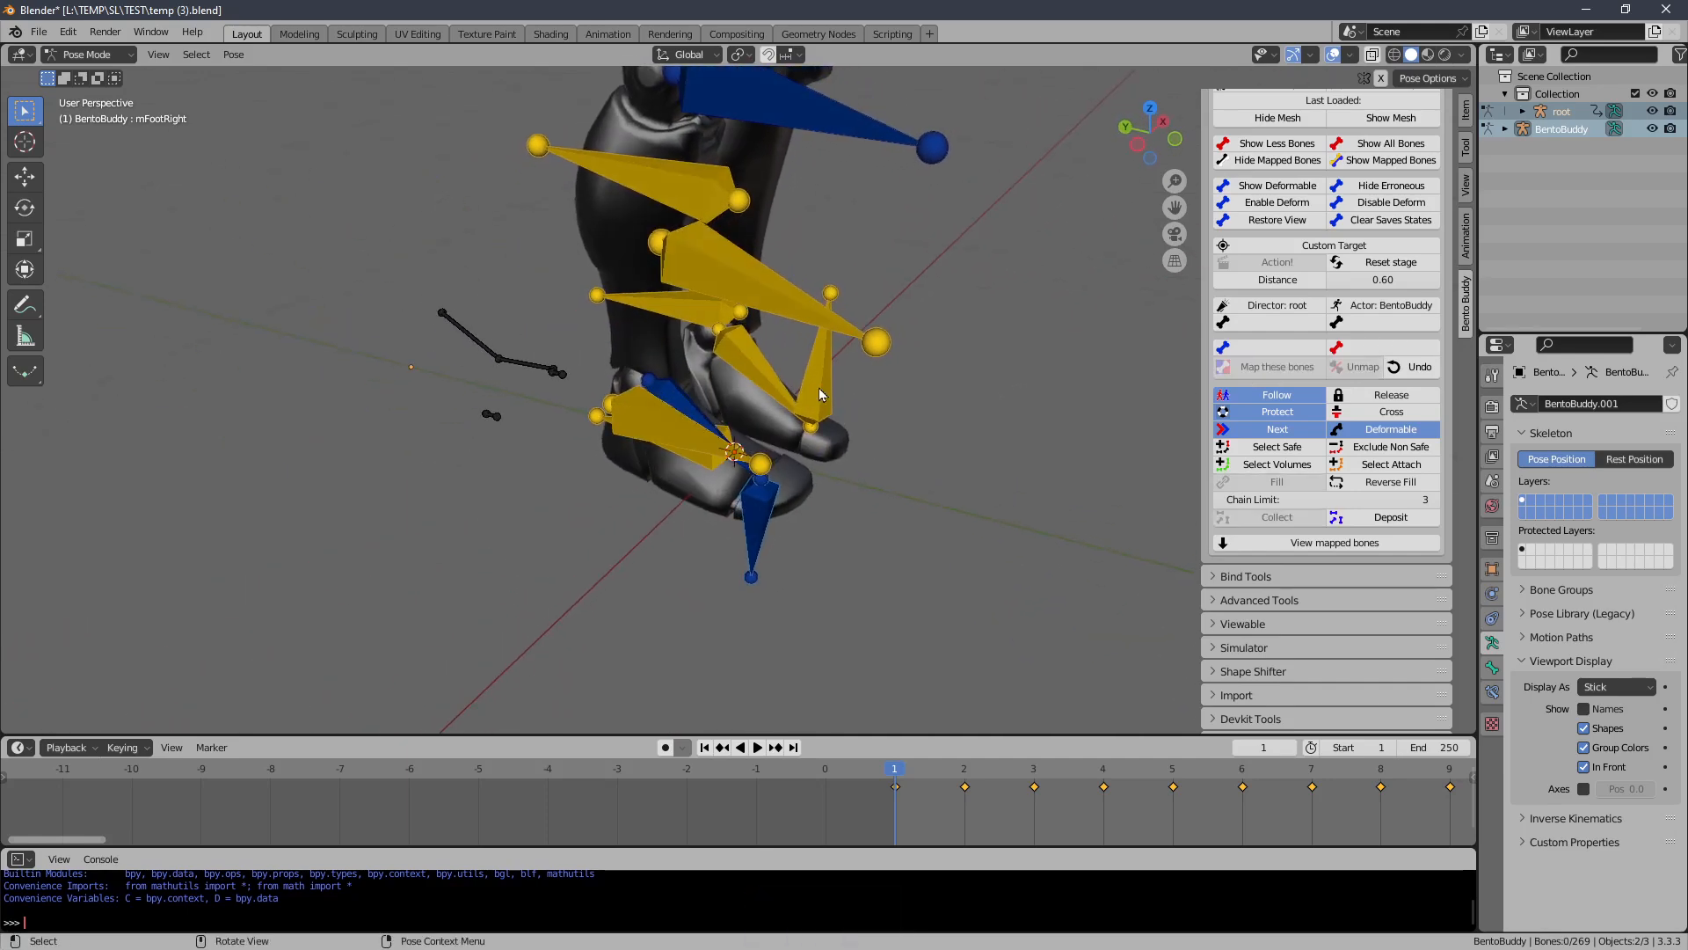
left_click(820, 393)
key("g")
right_click(912, 425)
key("r")
right_click(954, 480)
left_click(531, 379)
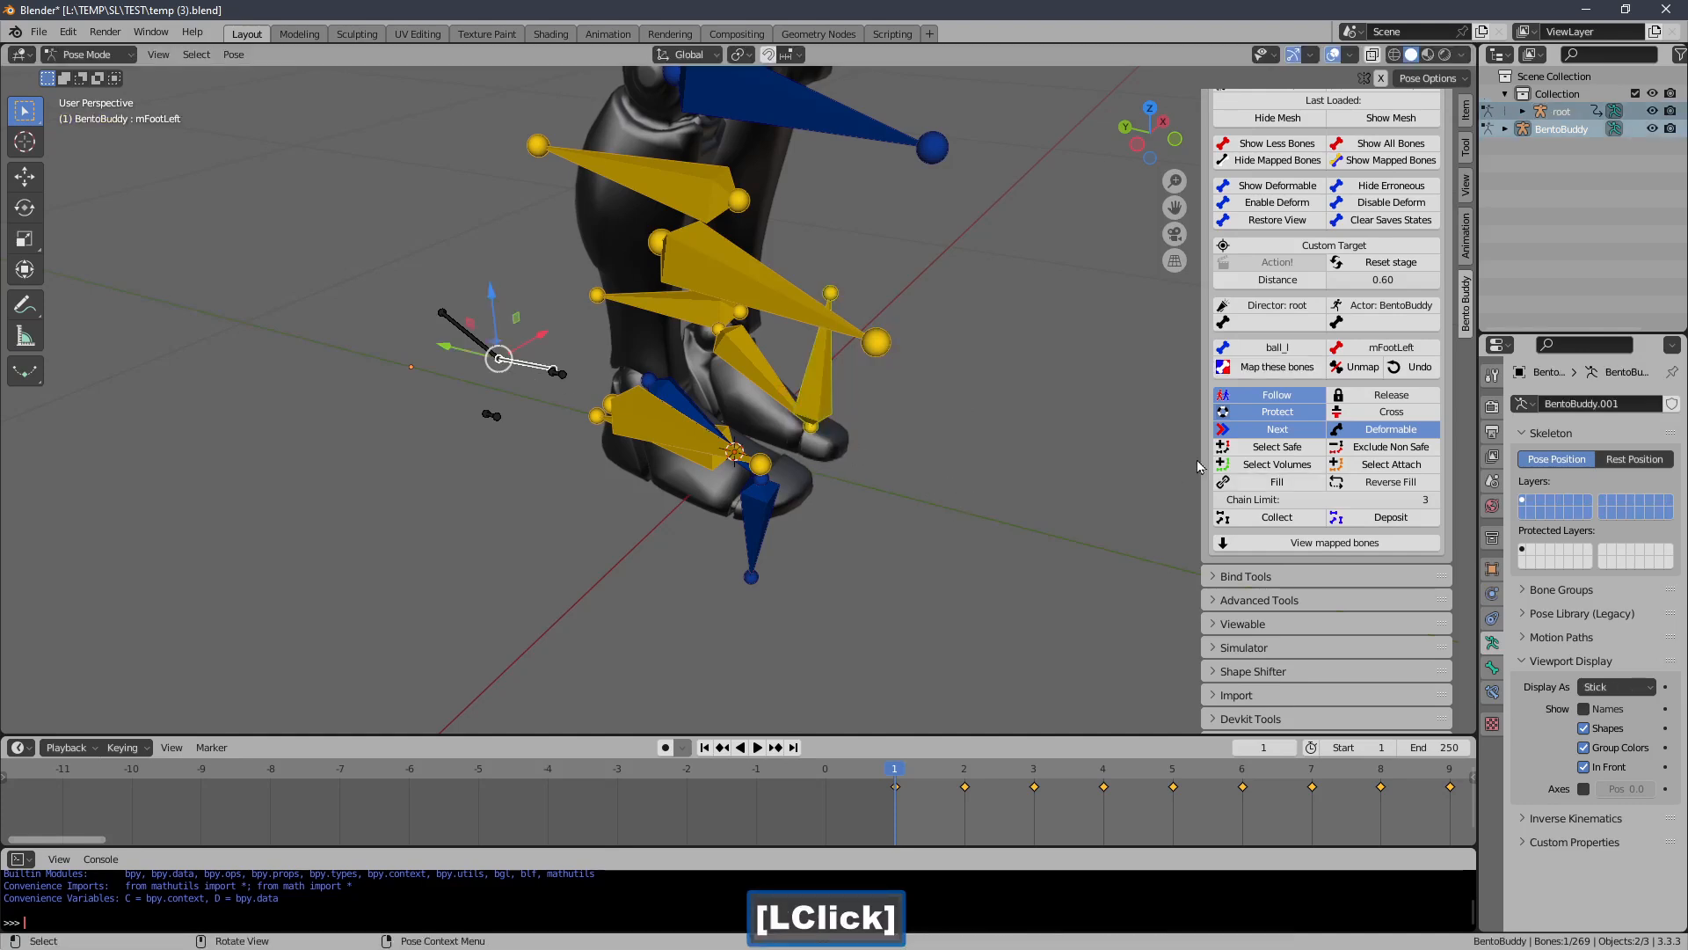
left_click(1239, 376)
Check the foot_l bone with a cancelled trial rotation and map it to mAnkleLeft
middle_click_drag(879, 386, 781, 388)
left_click(781, 388)
key("r")
right_click(498, 369)
left_click(467, 379)
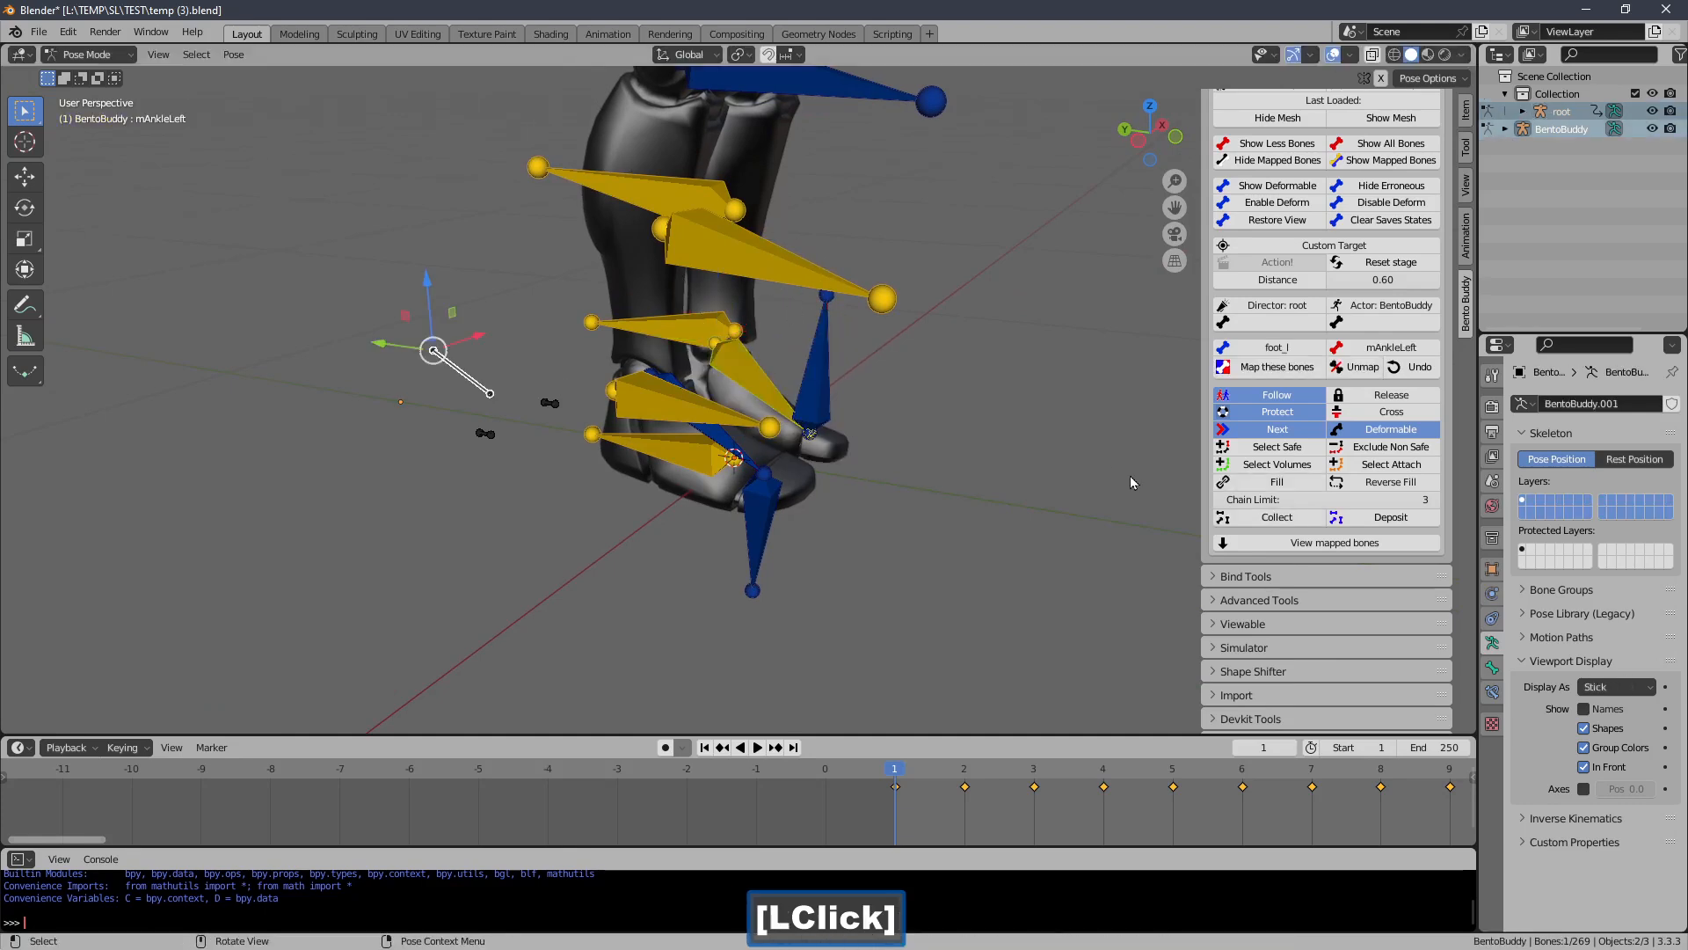
left_click(1245, 376)
Find the pelvis bone at the character's hips using cancelled trial rotations and map it to mPelvis
middle_click_drag(770, 370, 768, 429, "ctrl")
middle_click_drag(758, 291, 763, 453, "shift")
middle_click_drag(763, 453, 671, 378, "ctrl")
left_click(739, 392)
key("r")
right_click(752, 395)
left_click(542, 475)
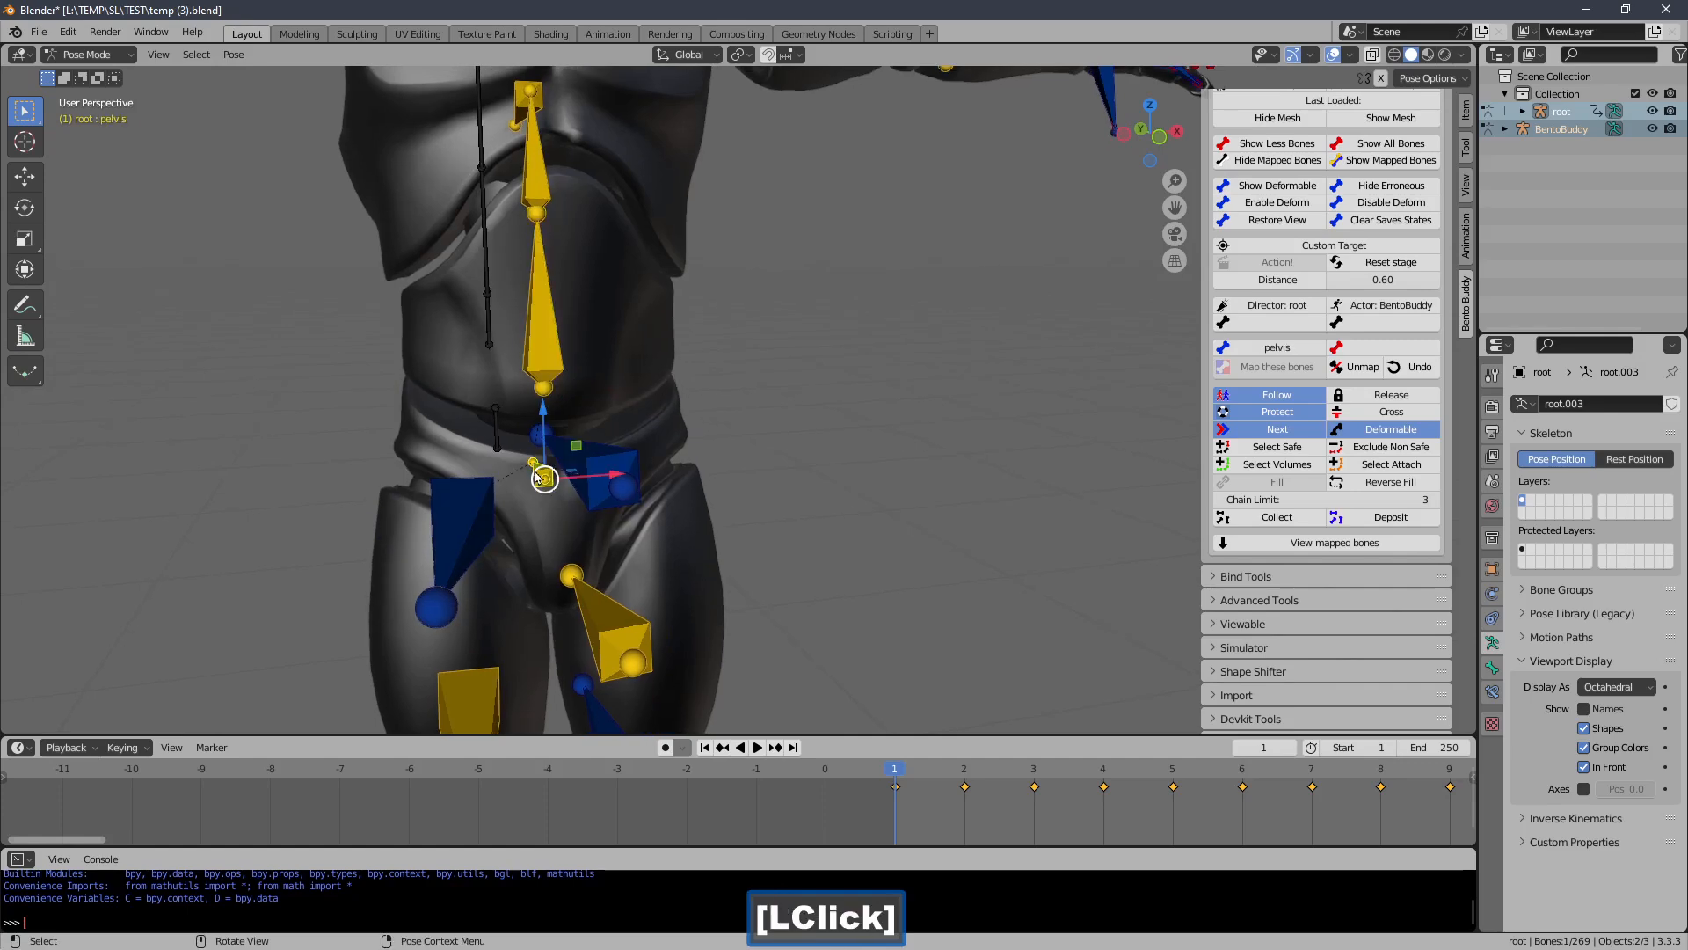
key("r")
right_click(562, 429)
middle_click_drag(563, 430, 492, 474, "ctrl")
left_click(397, 379)
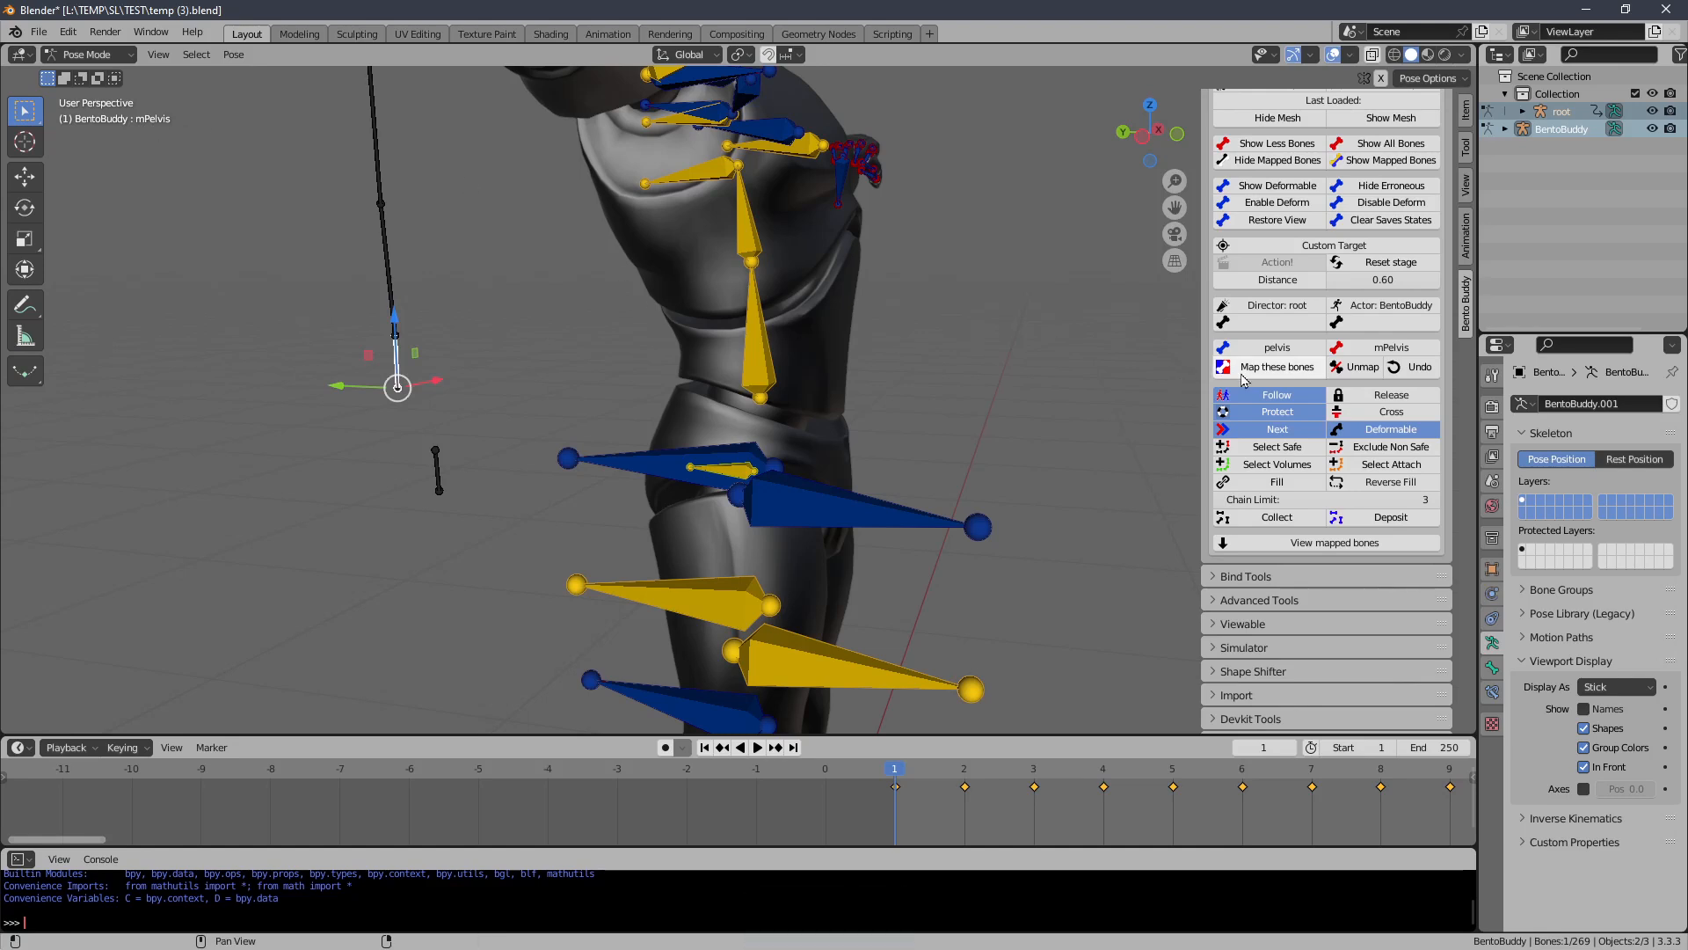
left_click(849, 407)
Map the lowest spine bone spine_01 to mTorso
left_click(764, 355)
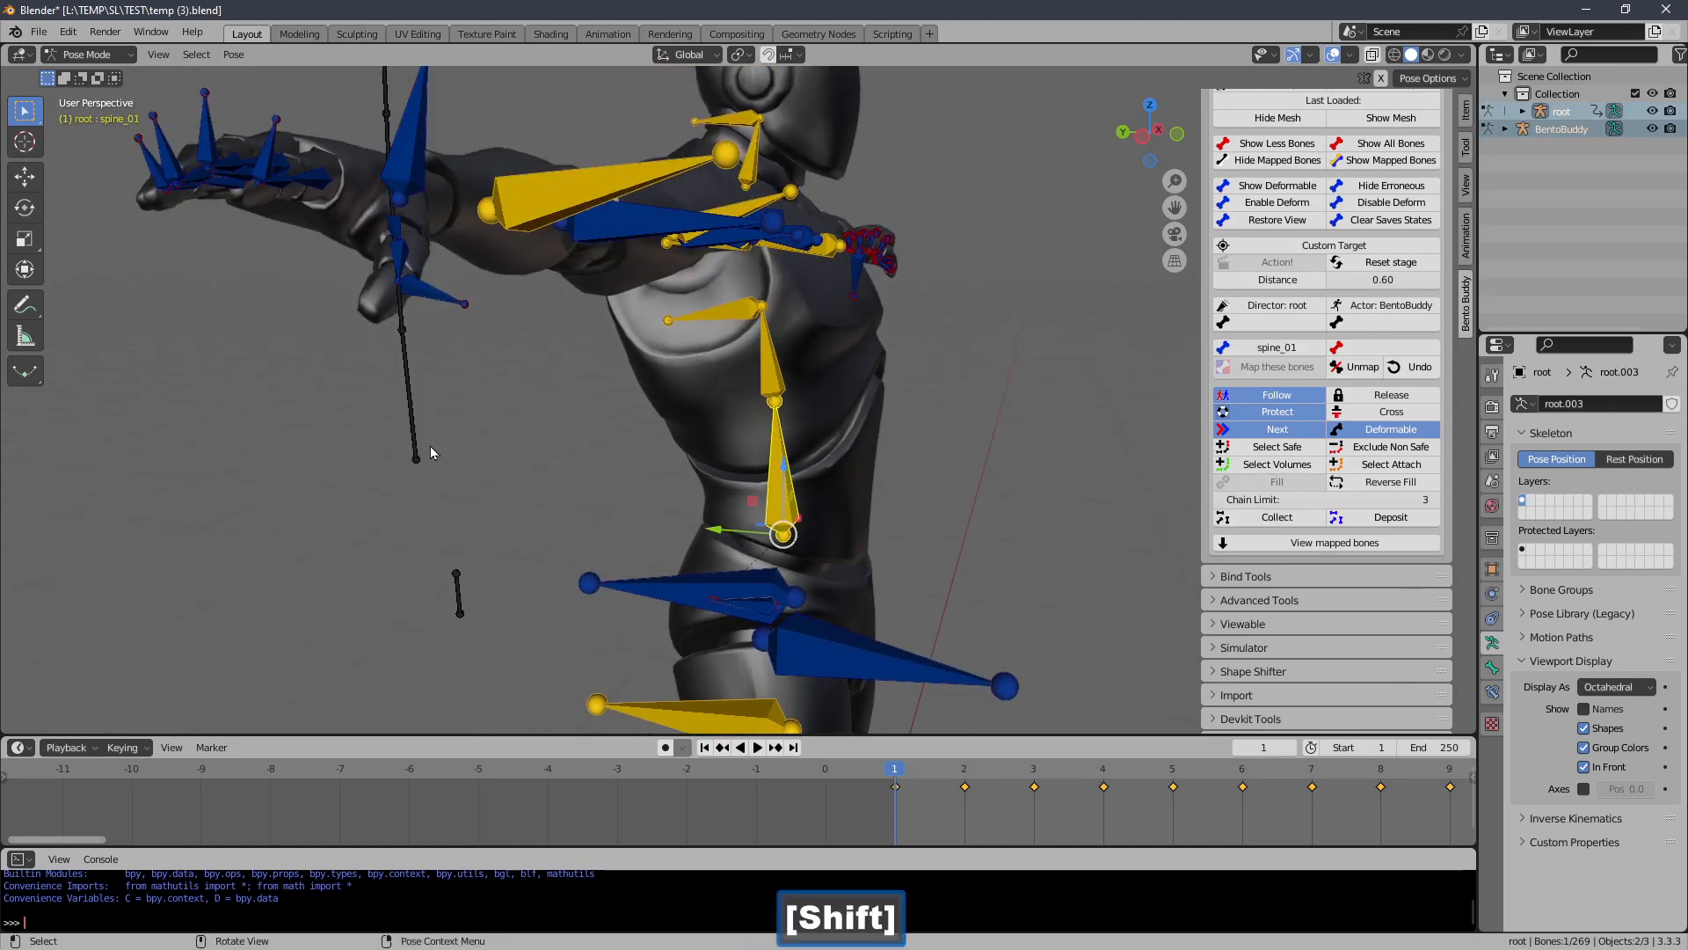
left_click(440, 450, "shift")
left_click(1277, 367)
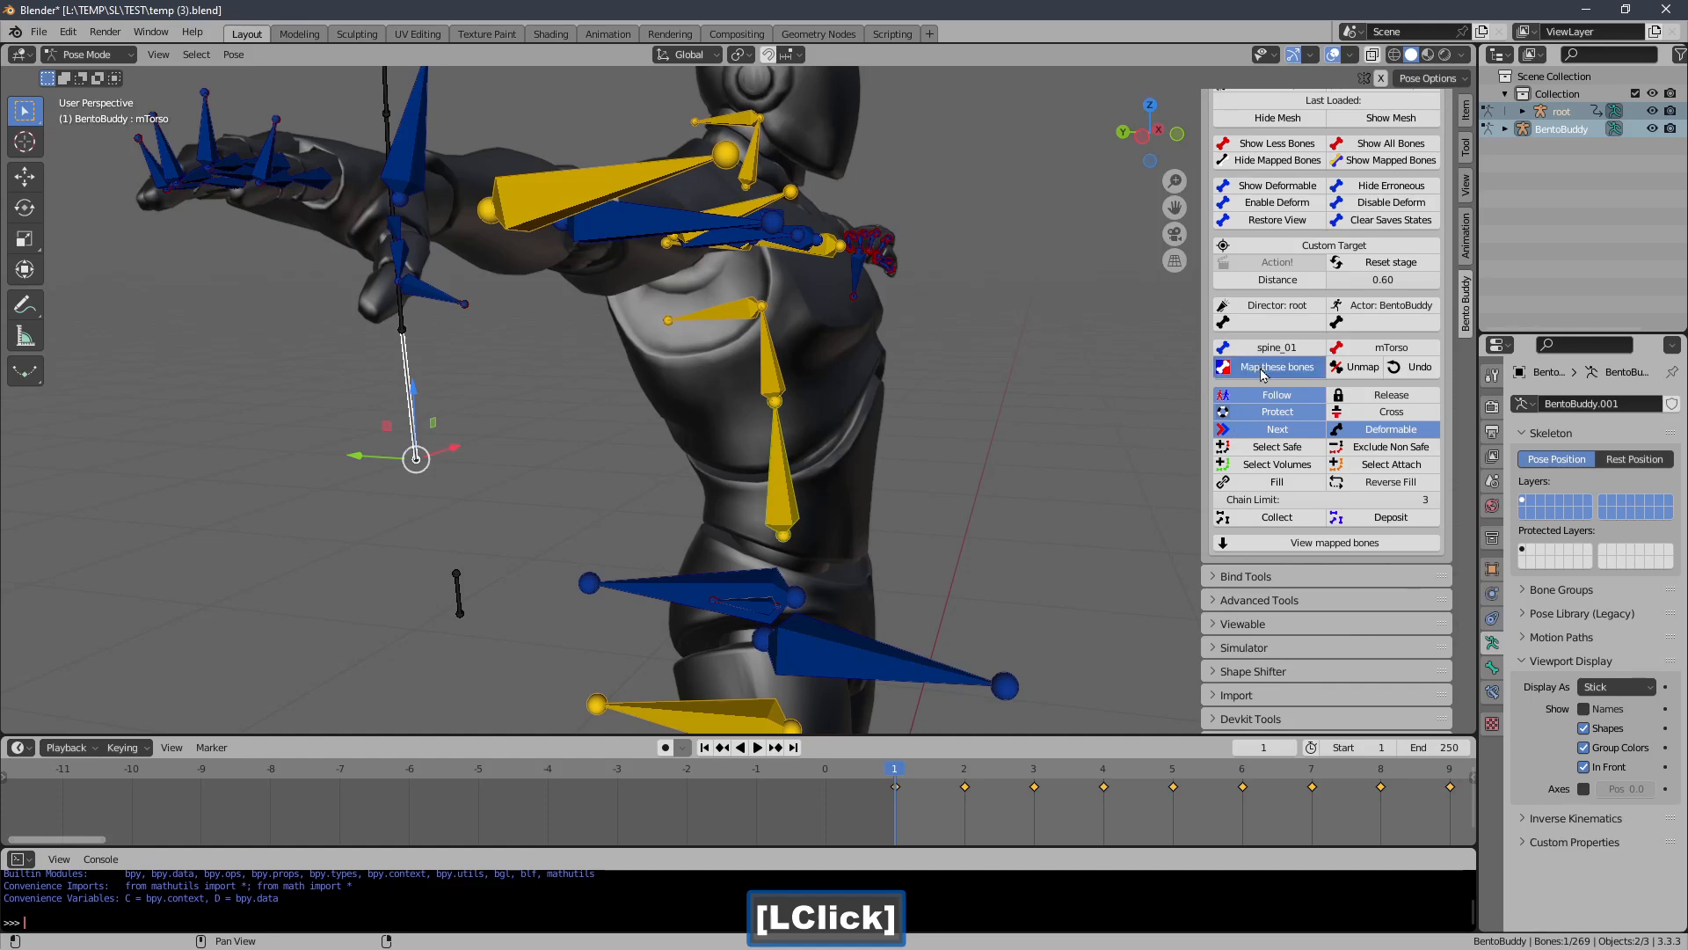
Map the middle spine bone spine_02 to mChest
left_click(779, 374)
middle_click_drag(780, 373, 614, 393)
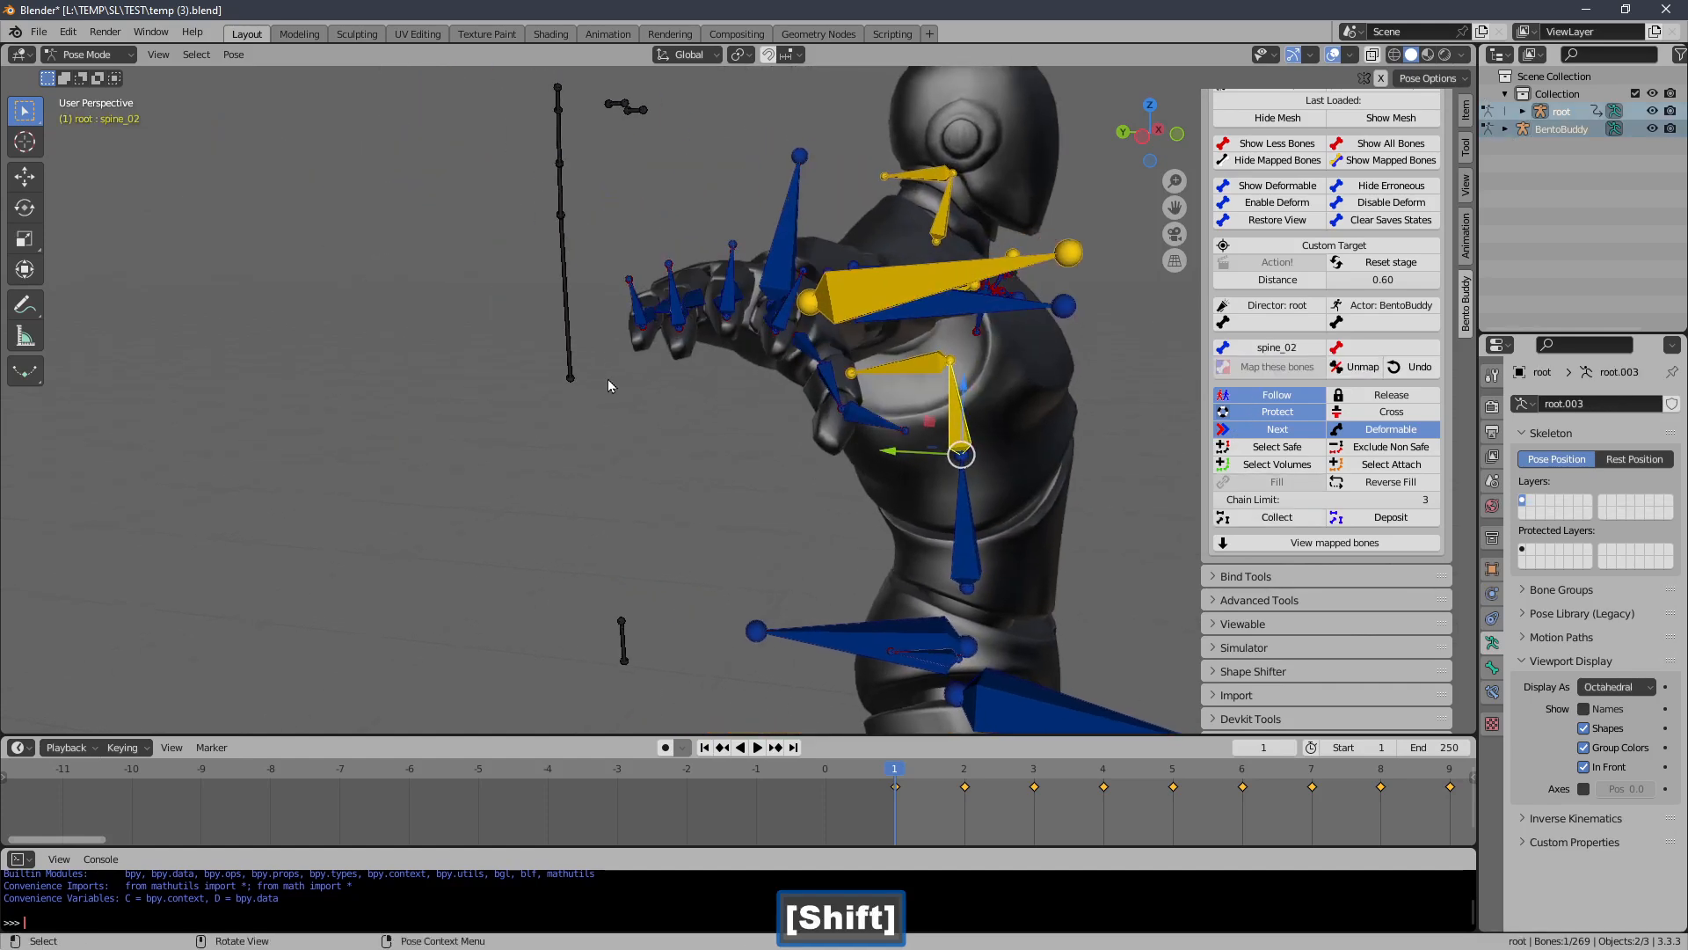
left_click(584, 346)
left_click(561, 343)
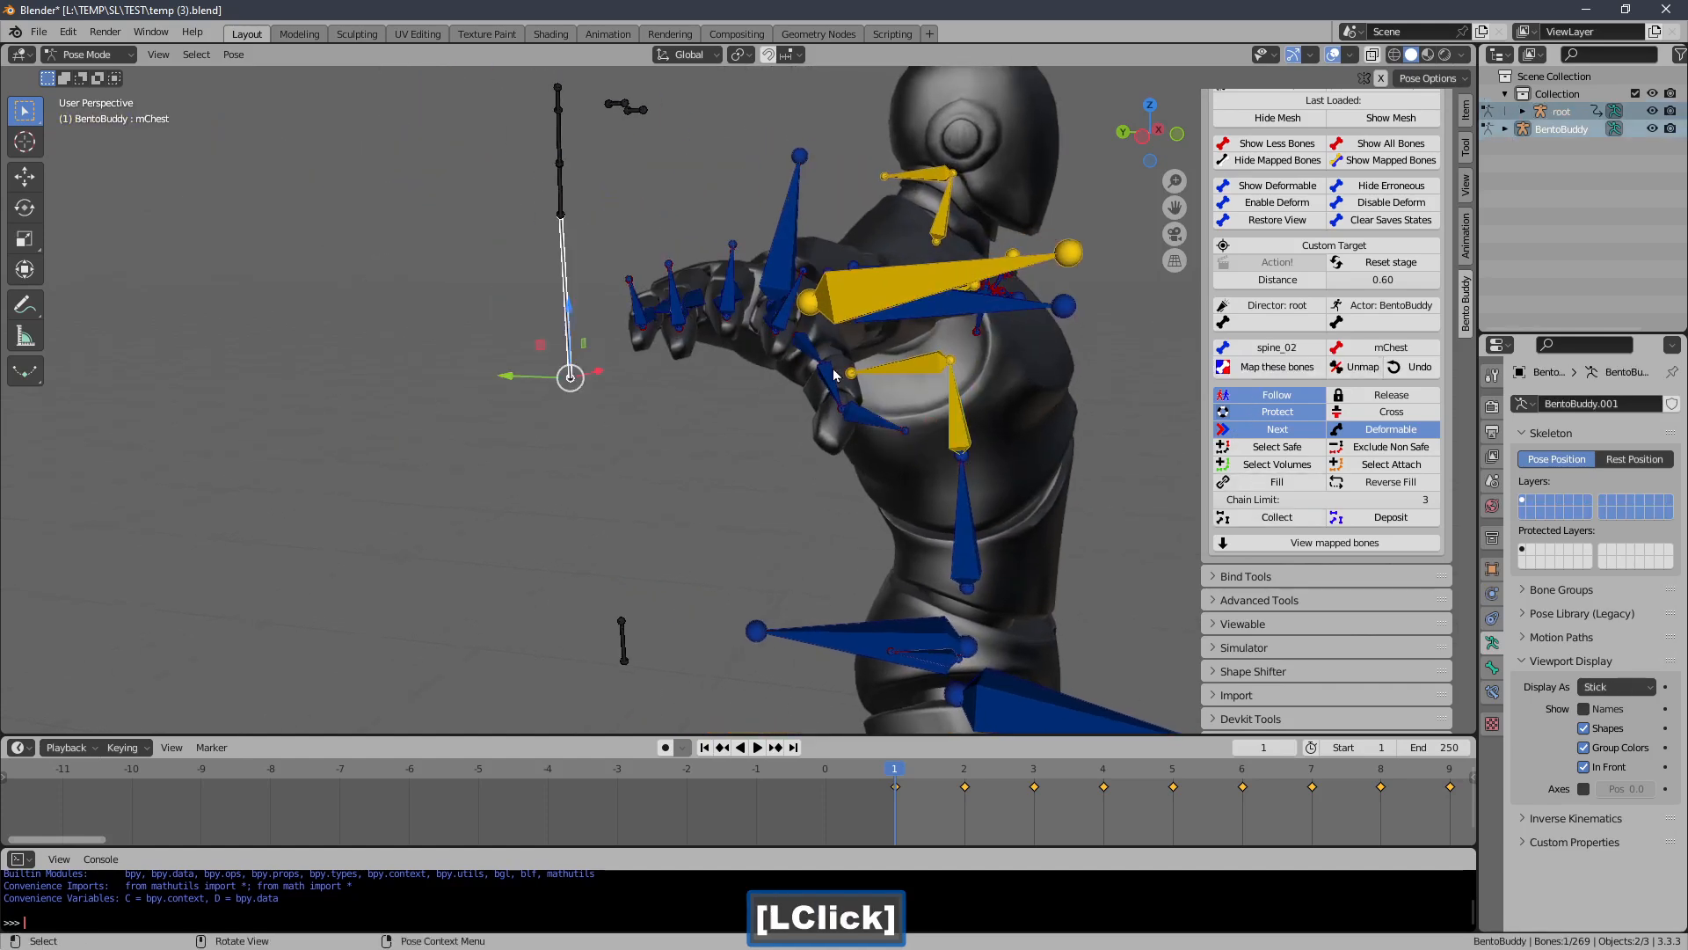
middle_click_drag(936, 382, 857, 378)
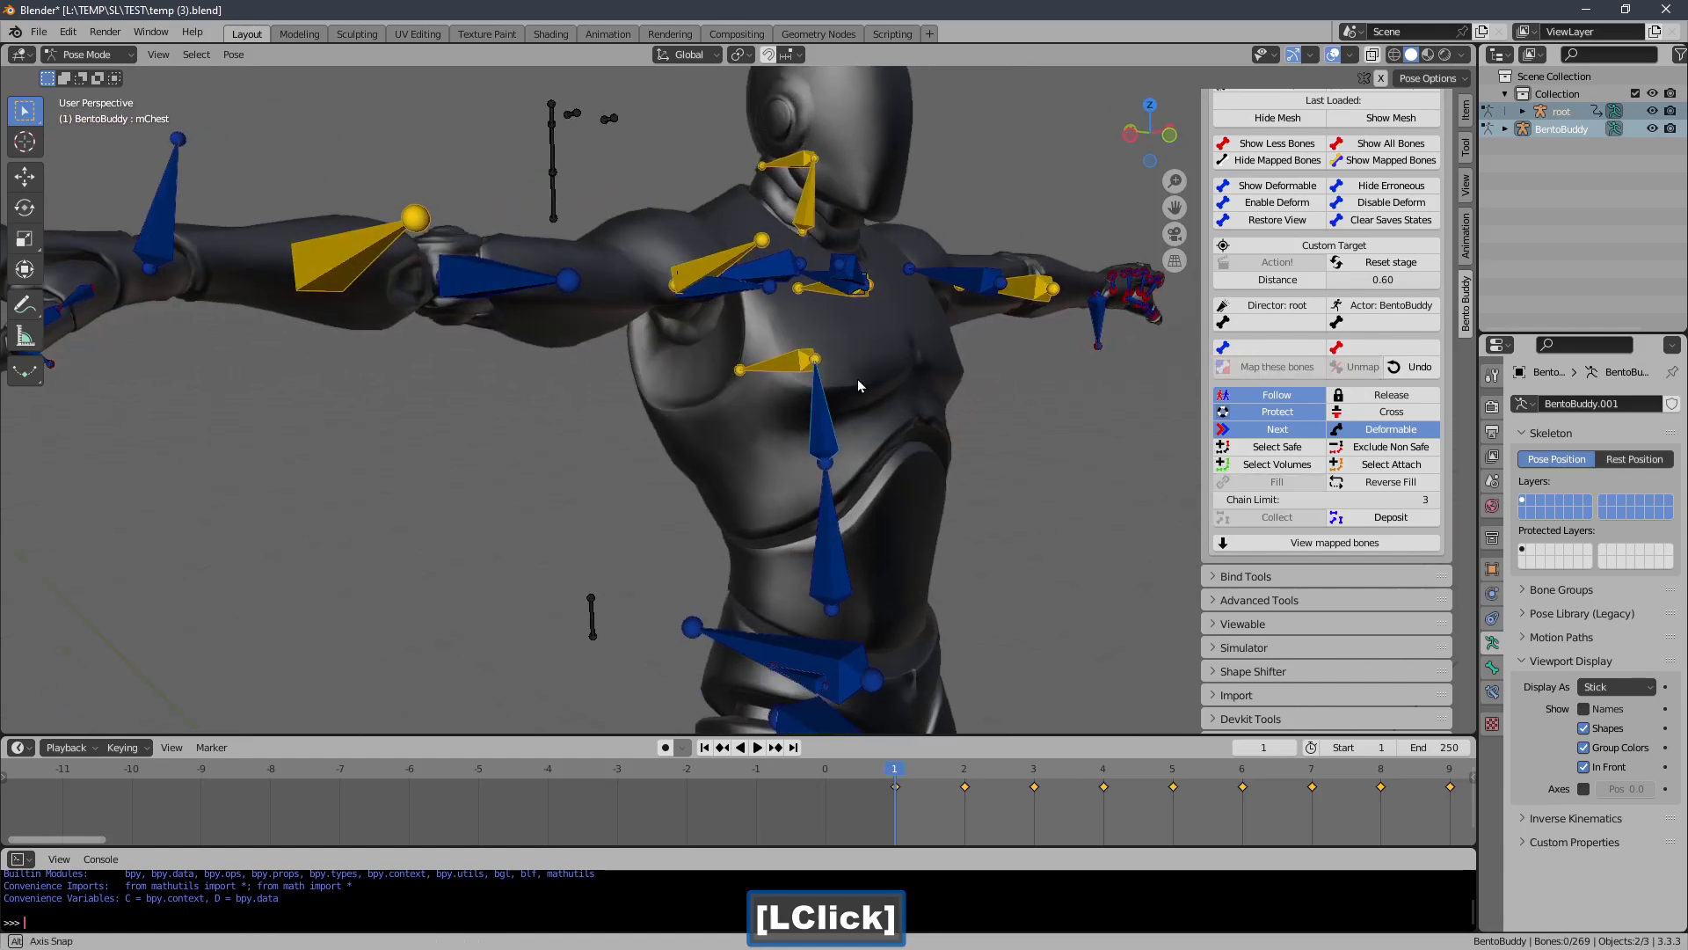
Check how the spine_03 bone and the spine bone below it move the chest, using cancelled trial rotations
left_click(789, 364)
key("r")
right_click(767, 286)
middle_click_drag(768, 286, 816, 453, "ctrl")
middle_click_drag(816, 453, 881, 431, "ctrl")
left_click(903, 490)
key("r")
right_click(914, 429)
left_click(913, 431)
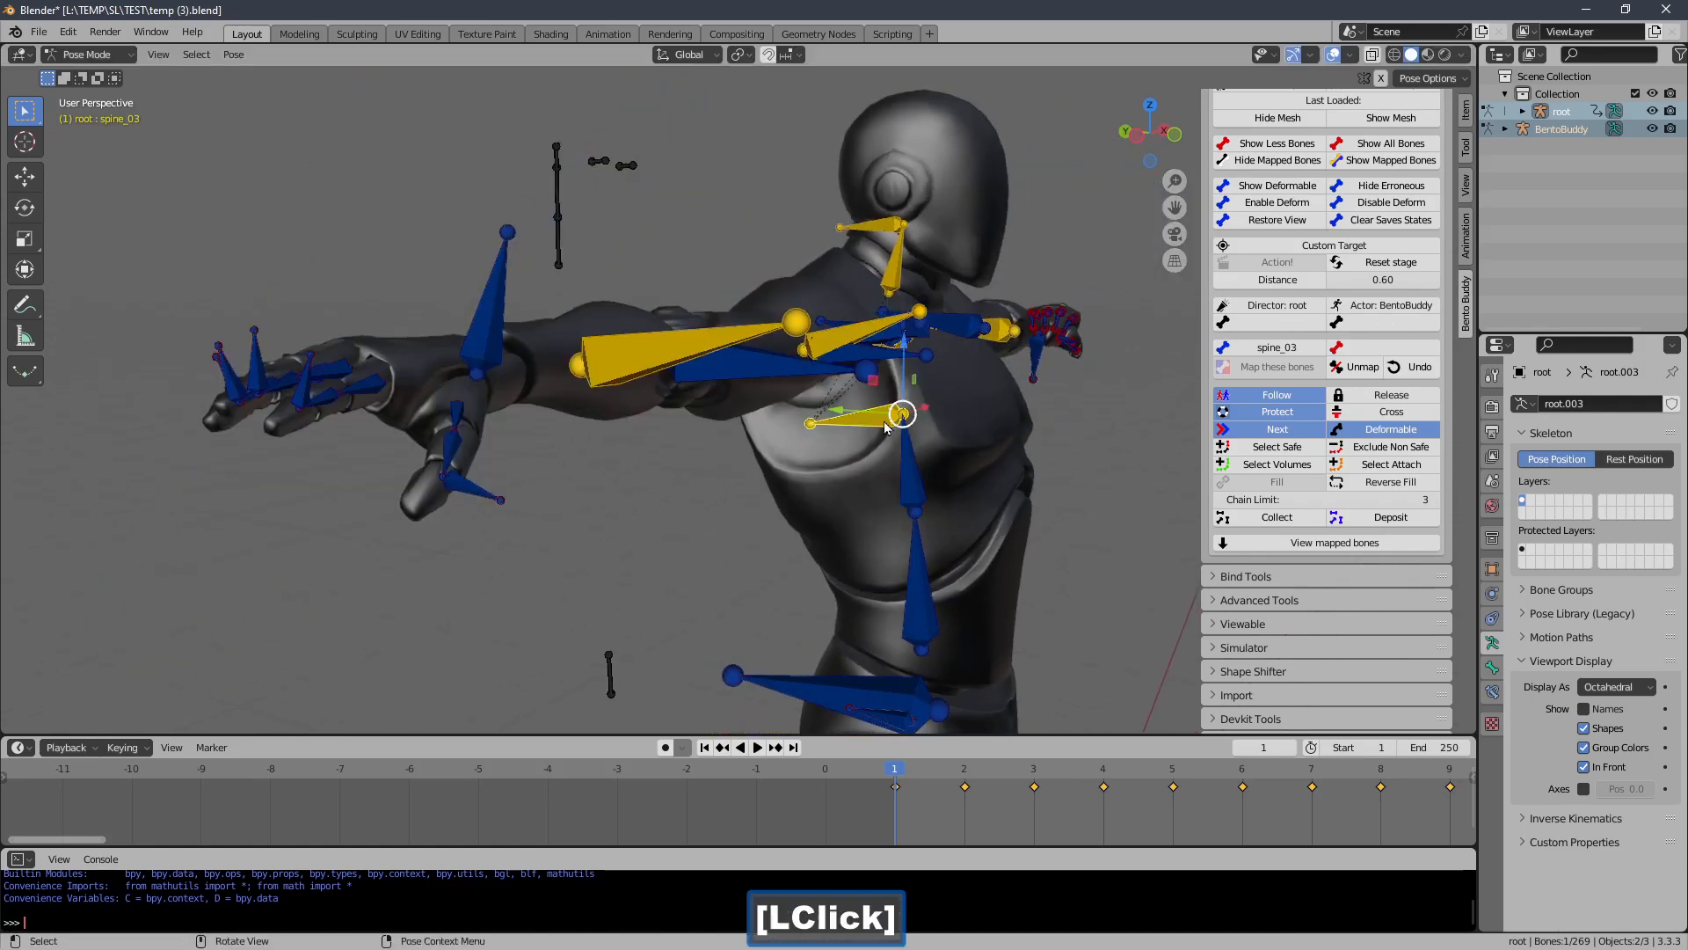
key("r")
right_click(906, 552)
Check how the spine_01 bone and the spine bone above it bend the torso, using cancelled trial rotations
left_click(918, 606)
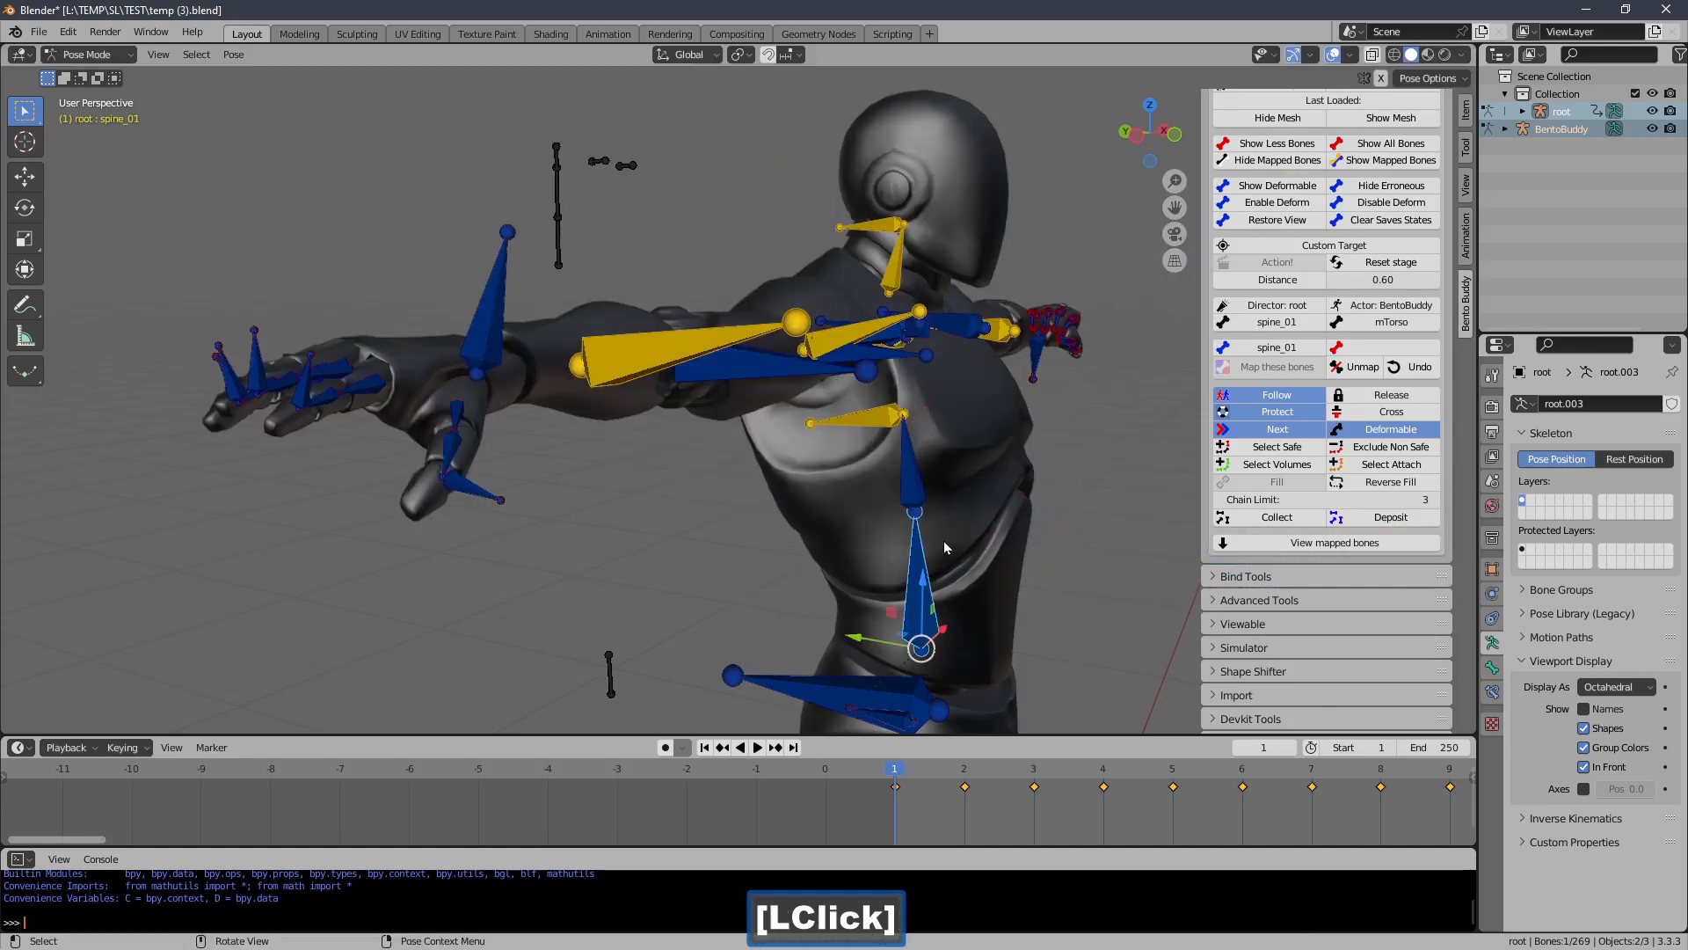
key("r")
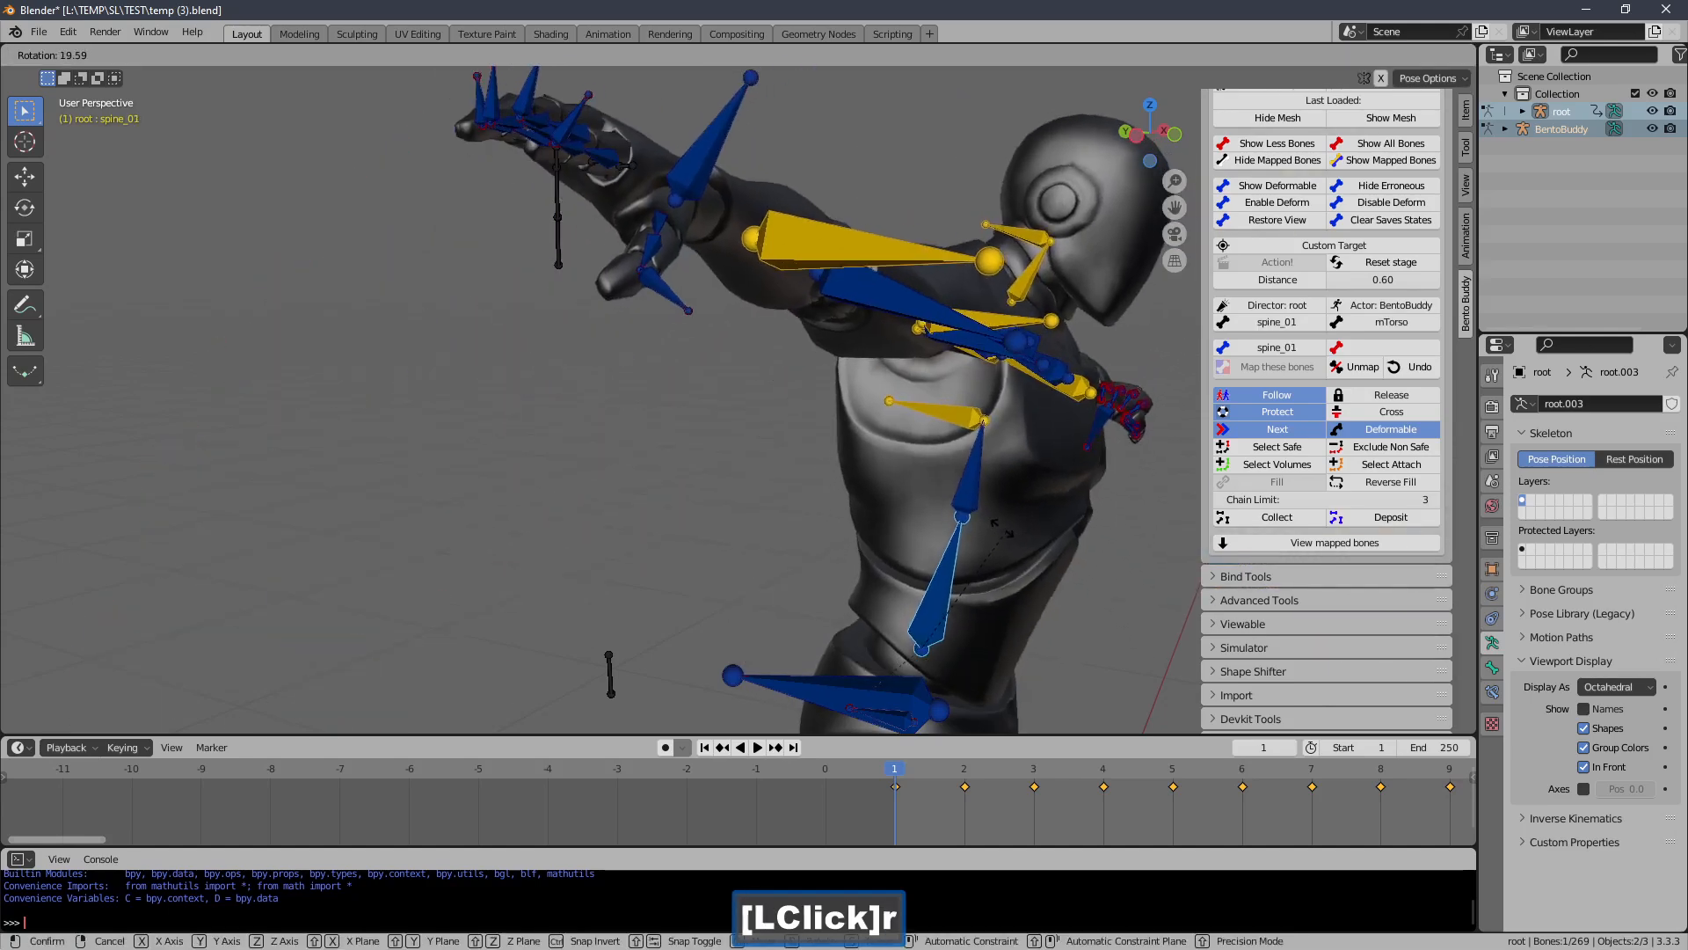
right_click(988, 562)
scroll(909, 431, "up", 3)
middle_click_drag(909, 431, 1020, 422, "shift")
key("r")
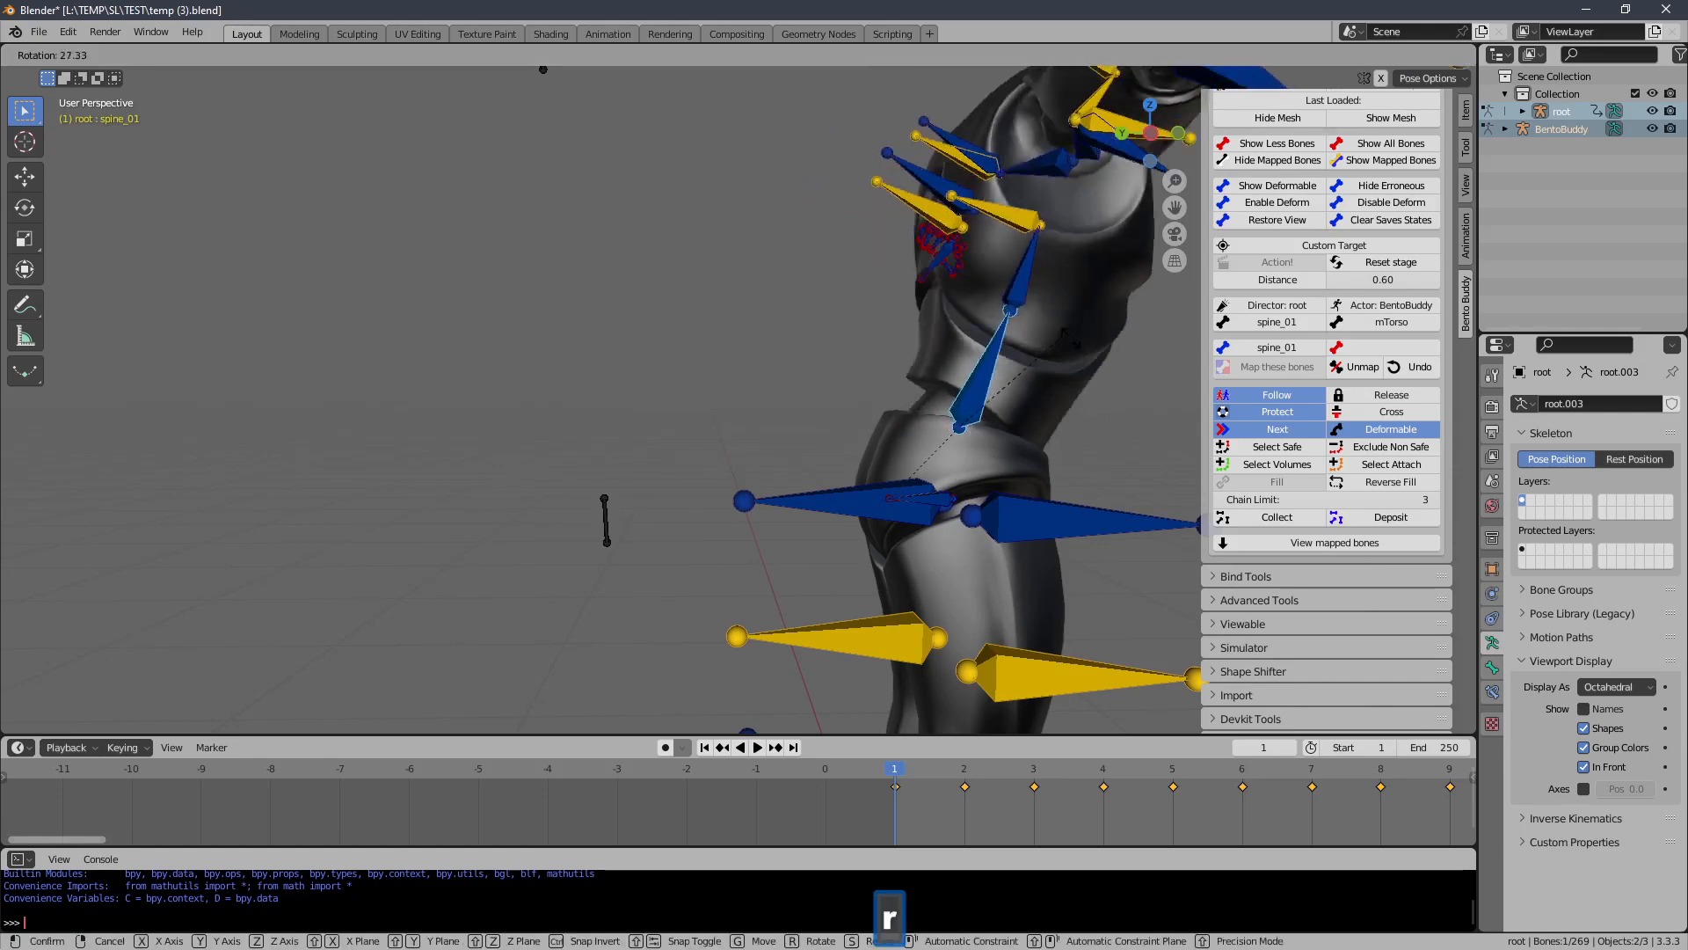
right_click(976, 352)
middle_click_drag(976, 351, 928, 373, "shift")
left_click(908, 277)
key("r")
right_click(977, 297)
Check the neck_01 and head bones with cancelled trial rotations
middle_click_drag(978, 297, 833, 502, "shift")
middle_click_drag(833, 501, 778, 403, "ctrl")
left_click(759, 354)
key("r")
right_click(830, 403)
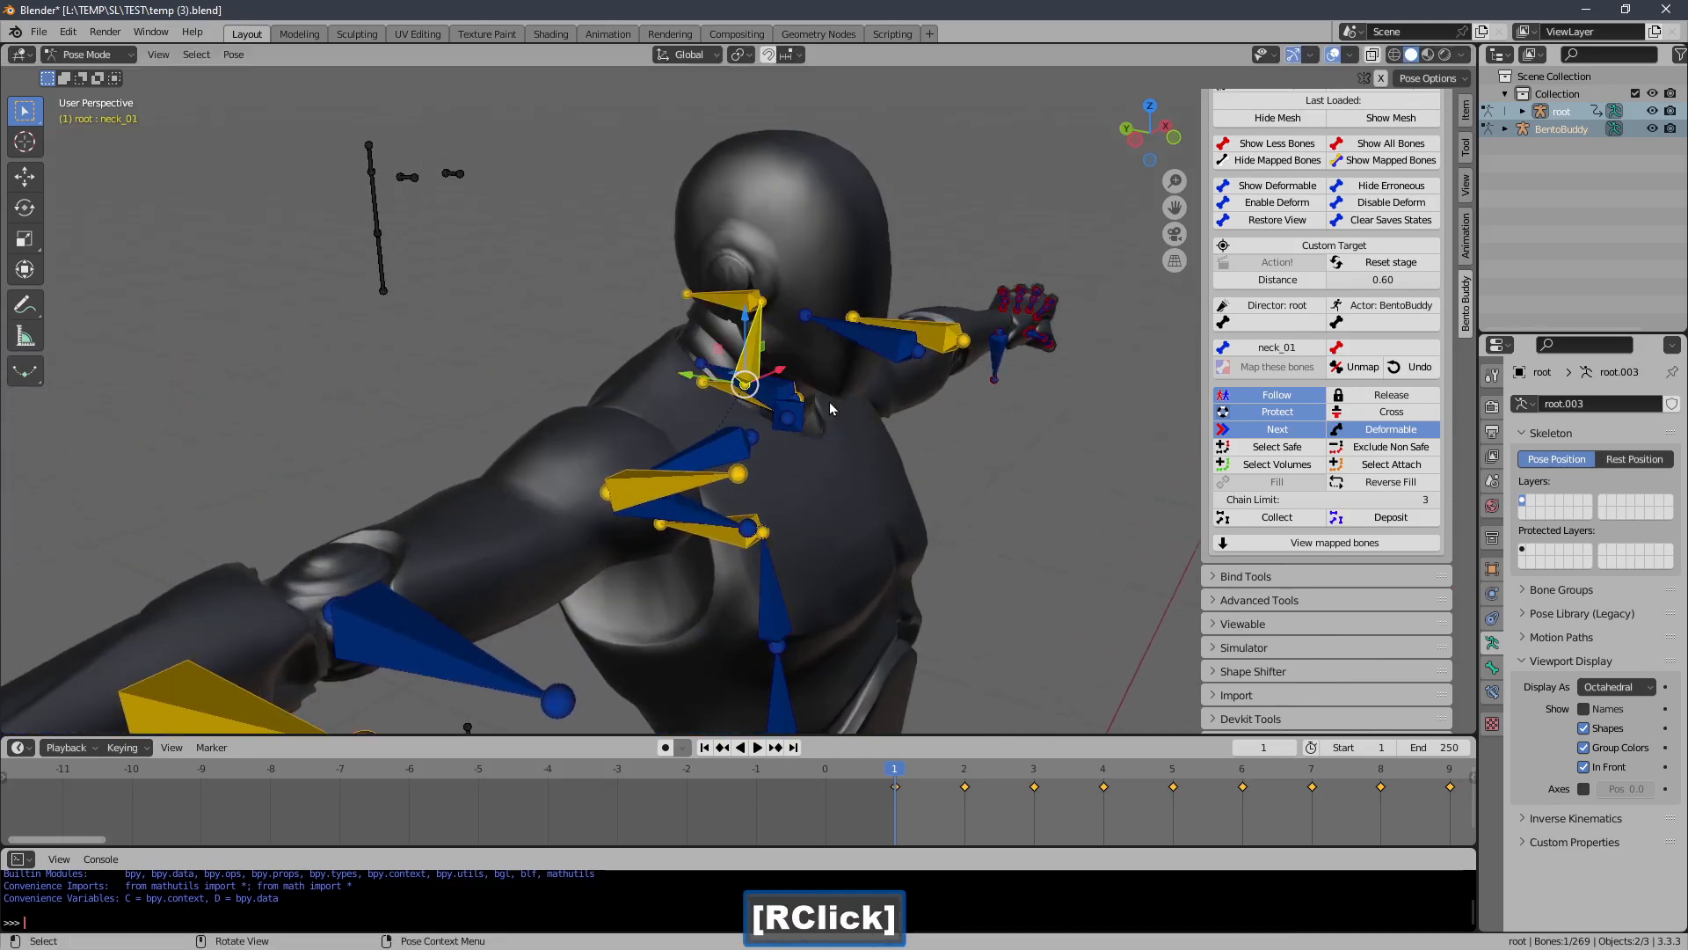
left_click(737, 318)
key("r")
right_click(758, 359)
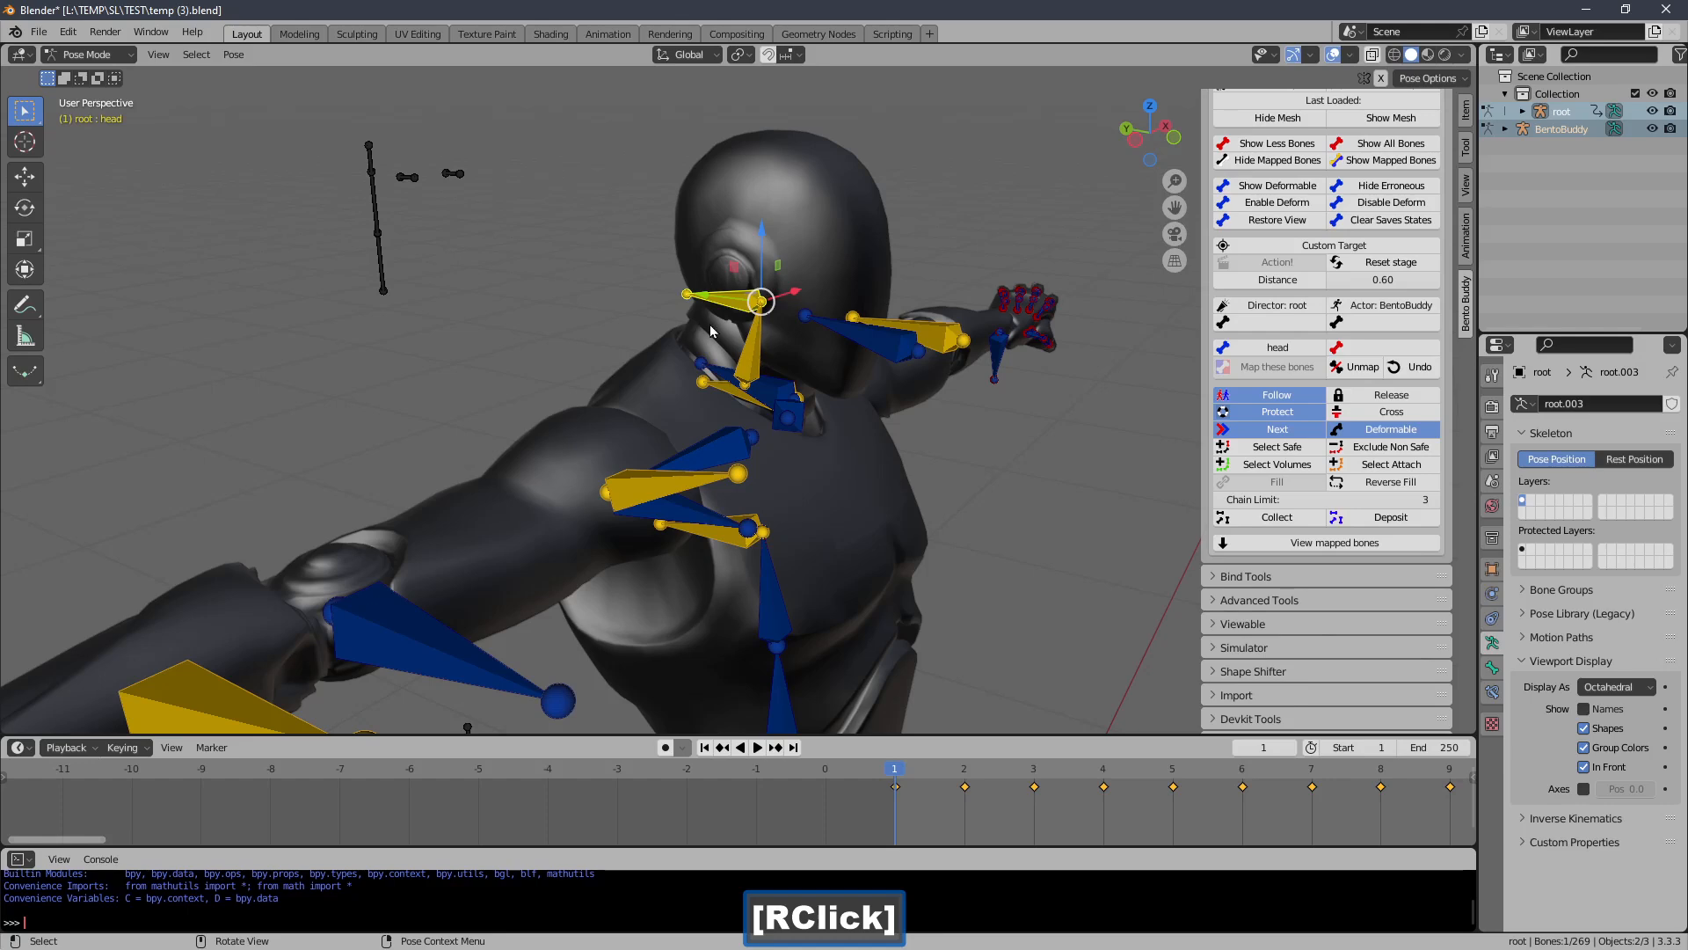
Map the neck_01 bone to mNeck
middle_click_drag(701, 328, 743, 342)
left_click(746, 342)
left_click(365, 289)
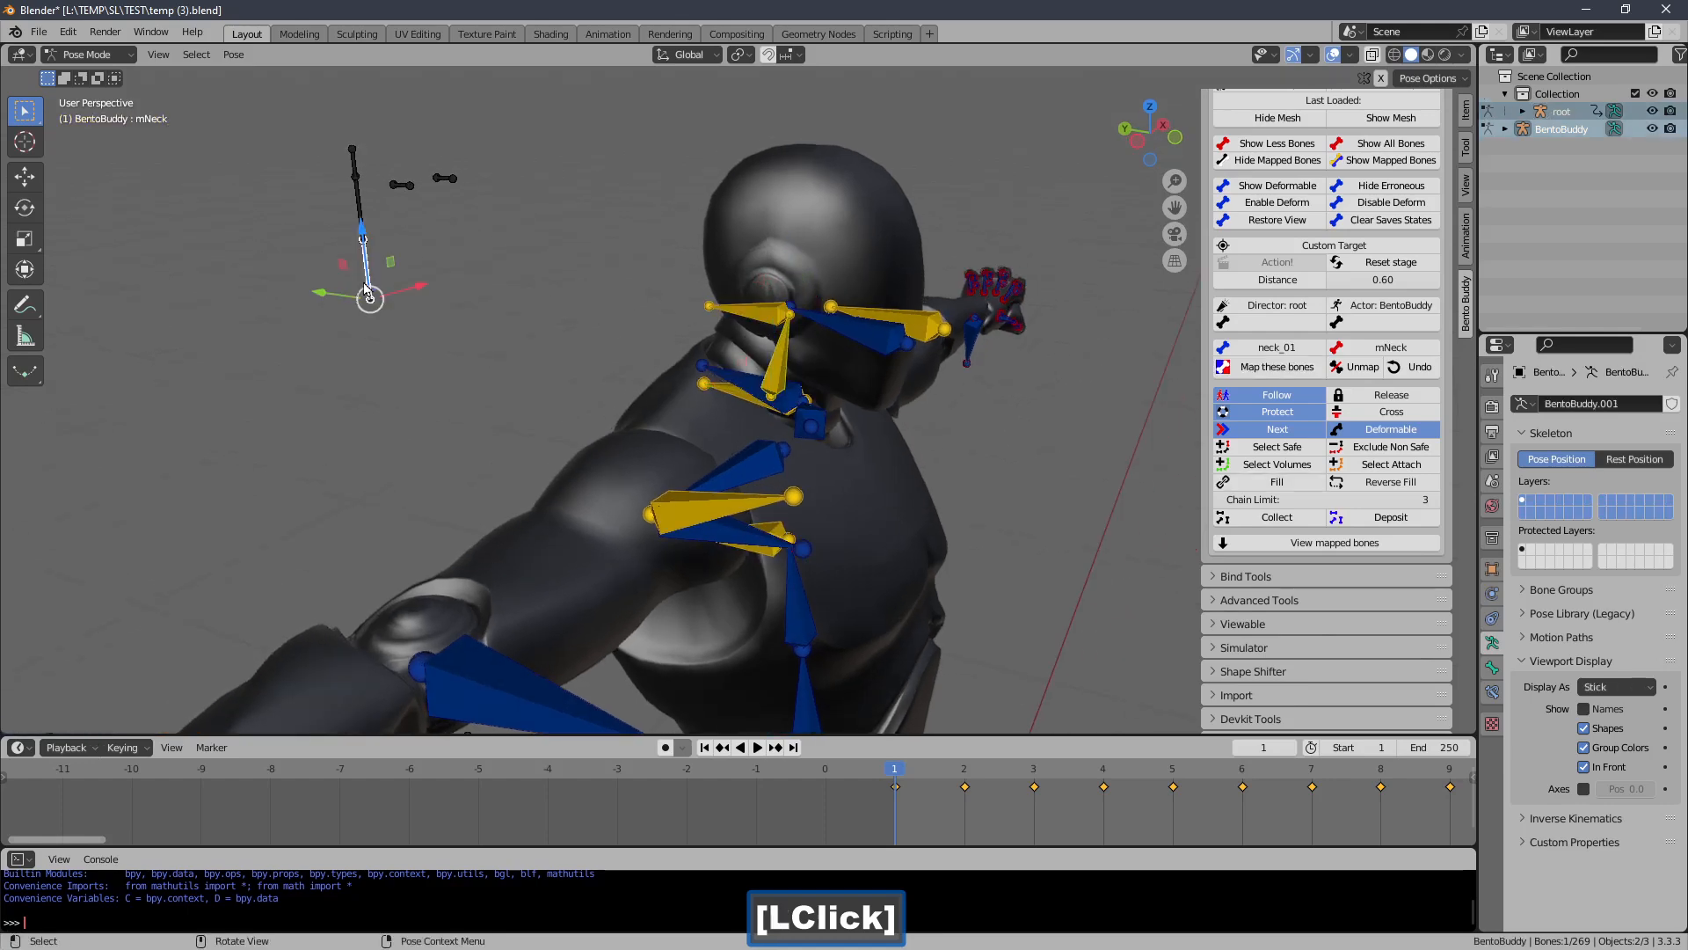
middle_click_drag(1112, 505, 978, 485, "shift")
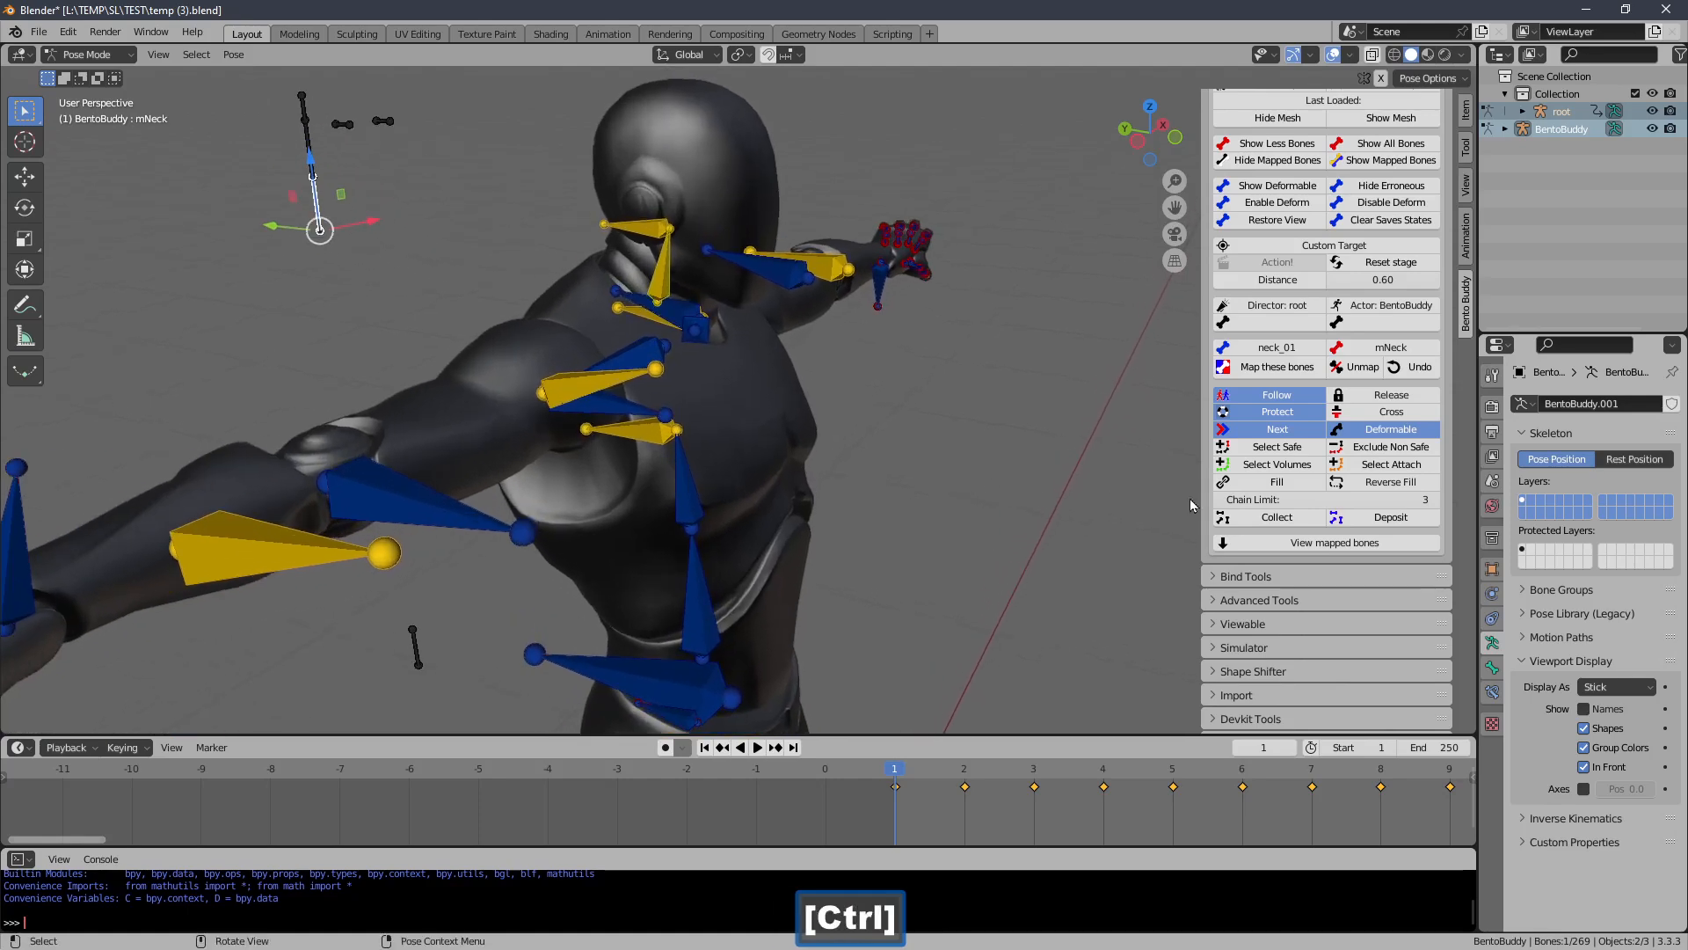
left_click(1276, 366)
Check the head bone with a cancelled trial rotation and map it to mHead
middle_click_drag(877, 395, 979, 468, "shift")
left_click(732, 302)
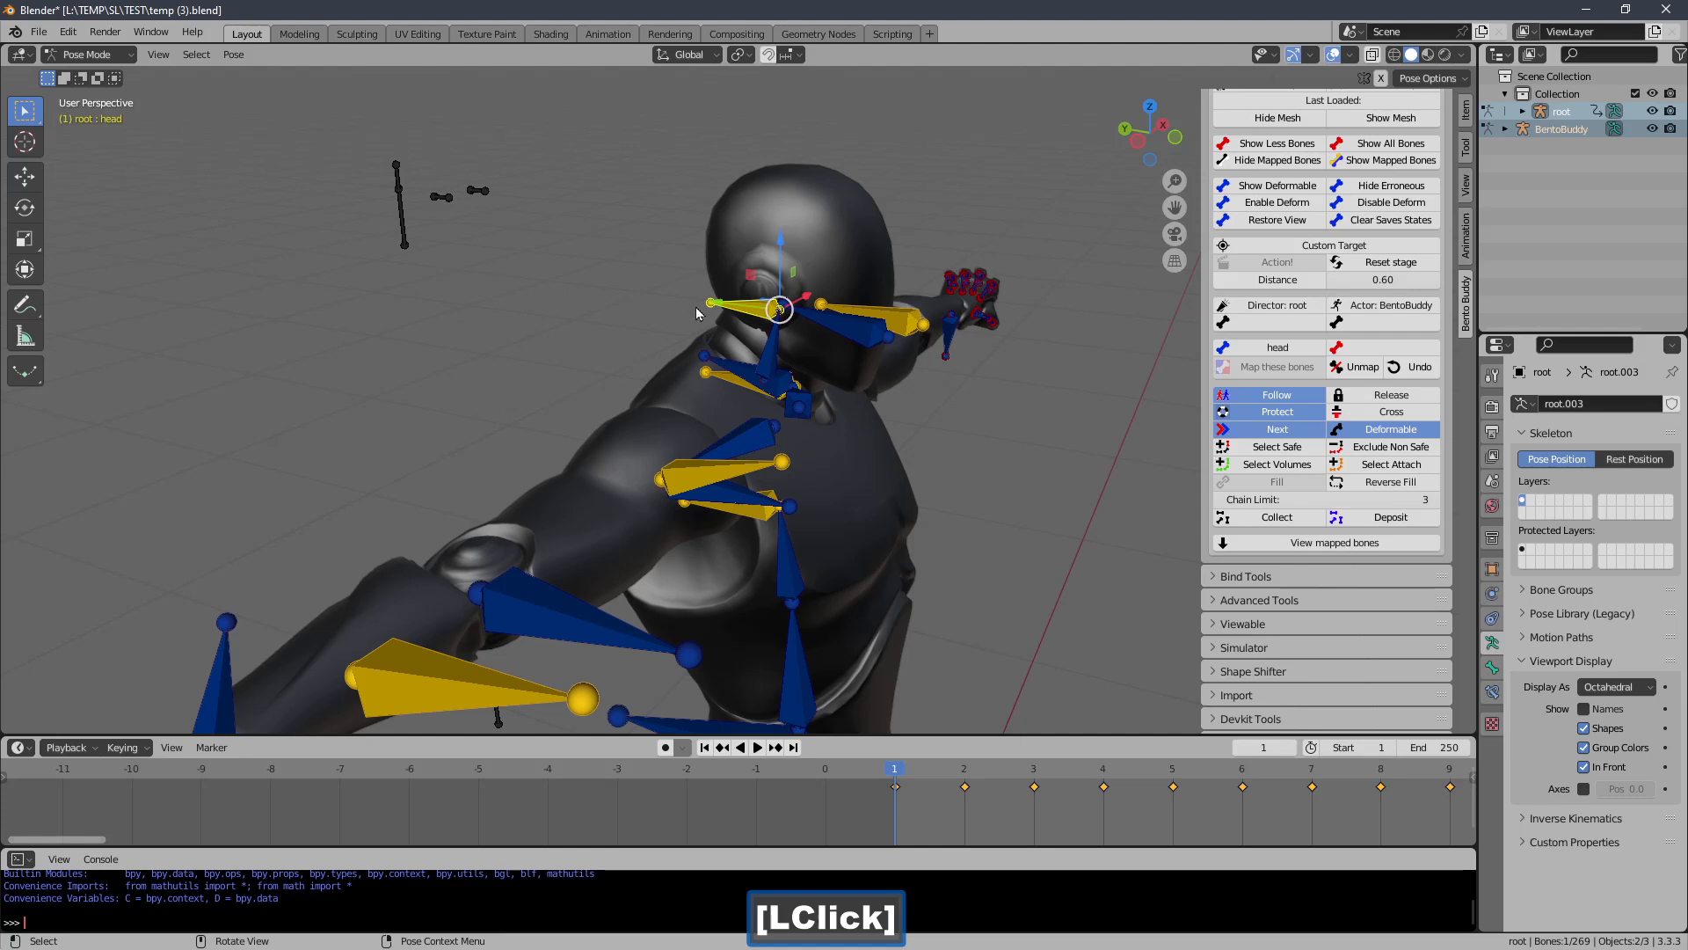
key("r")
right_click(766, 282)
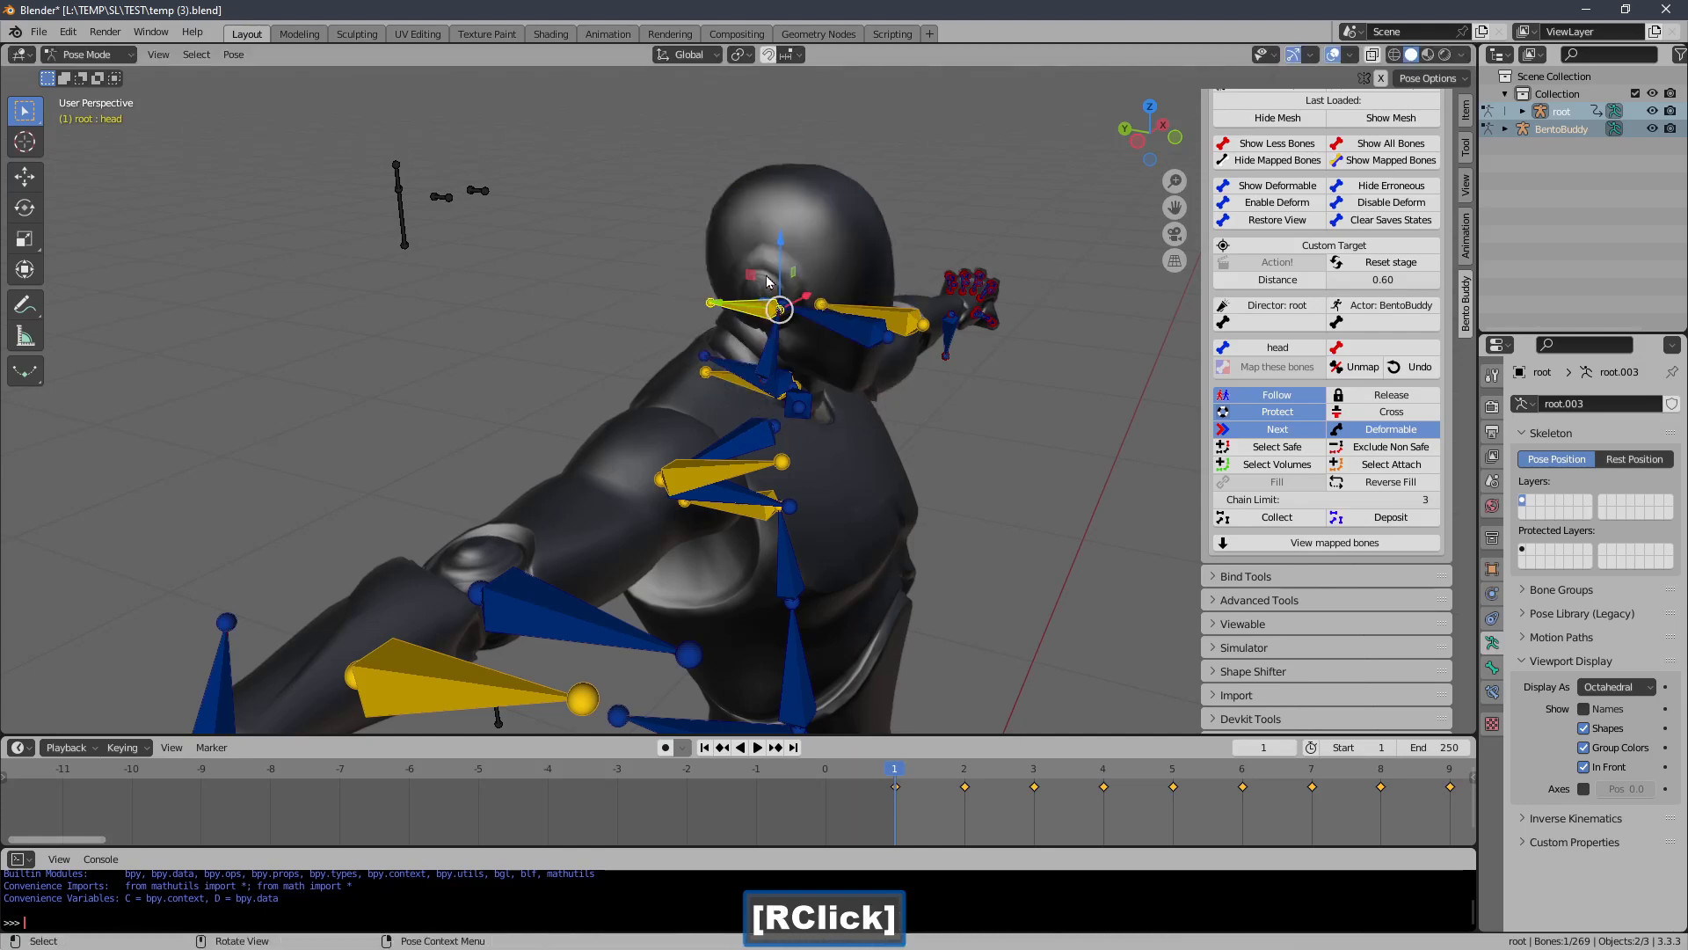
left_click(404, 233)
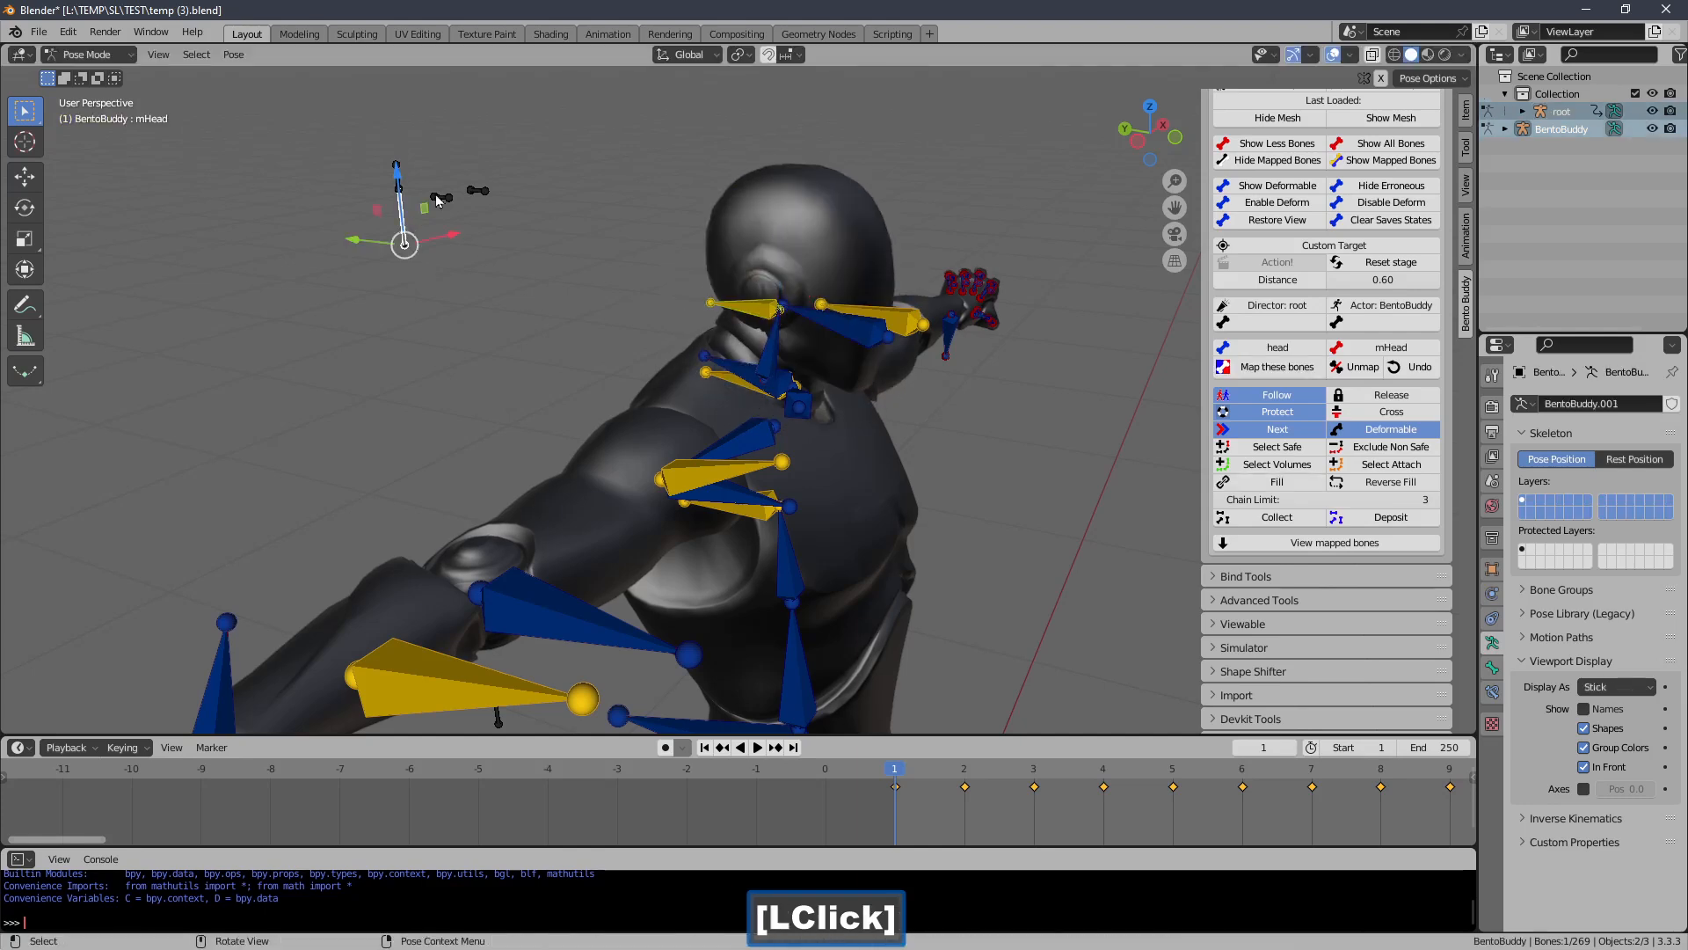
left_click(1266, 367)
Save the bone map over the existing Unreal Engine 5.bbm file, filtering the file list by "un"
middle_click_drag(931, 514, 817, 379, "ctrl")
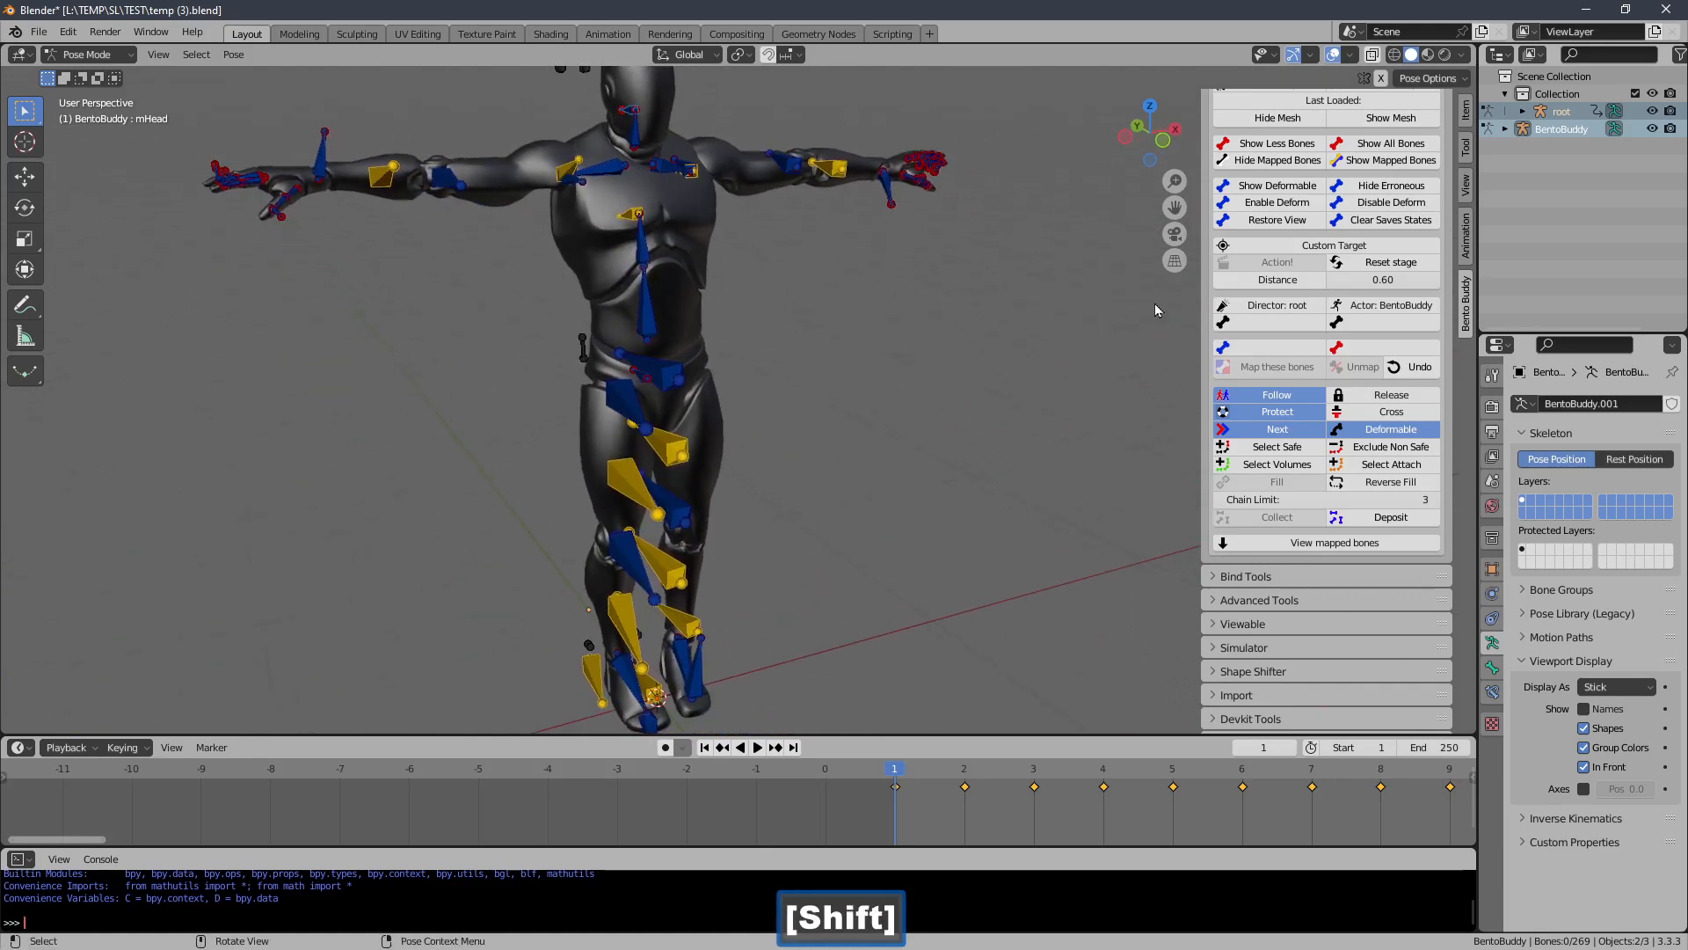
left_click(1454, 214)
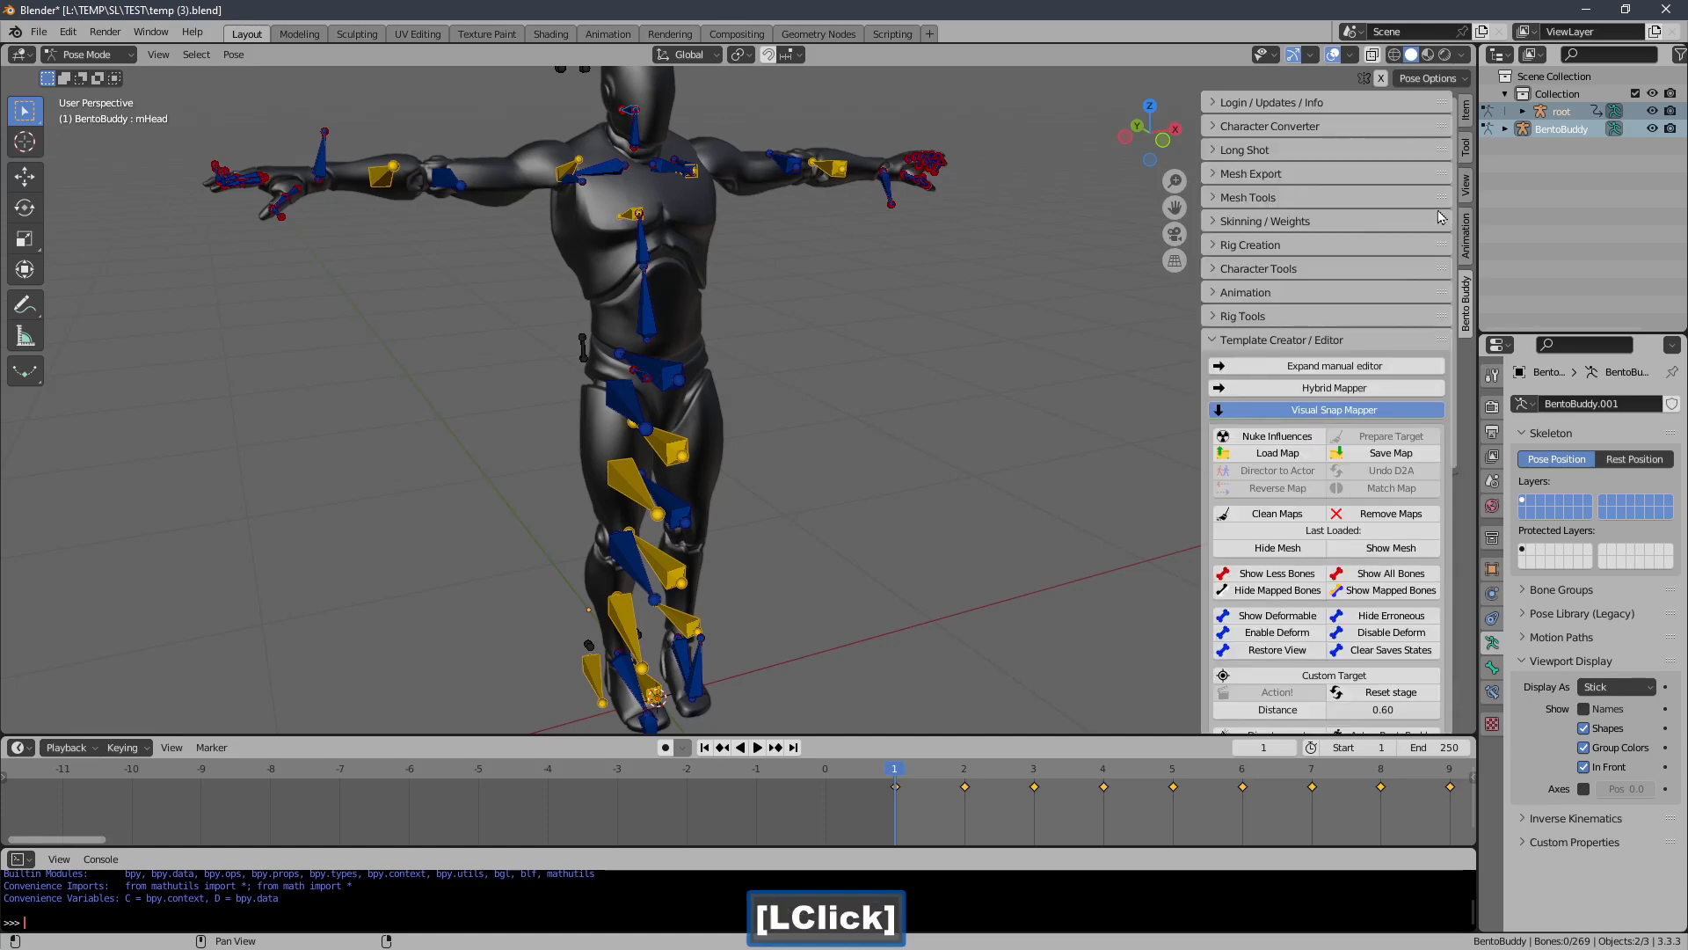
left_click(1382, 453)
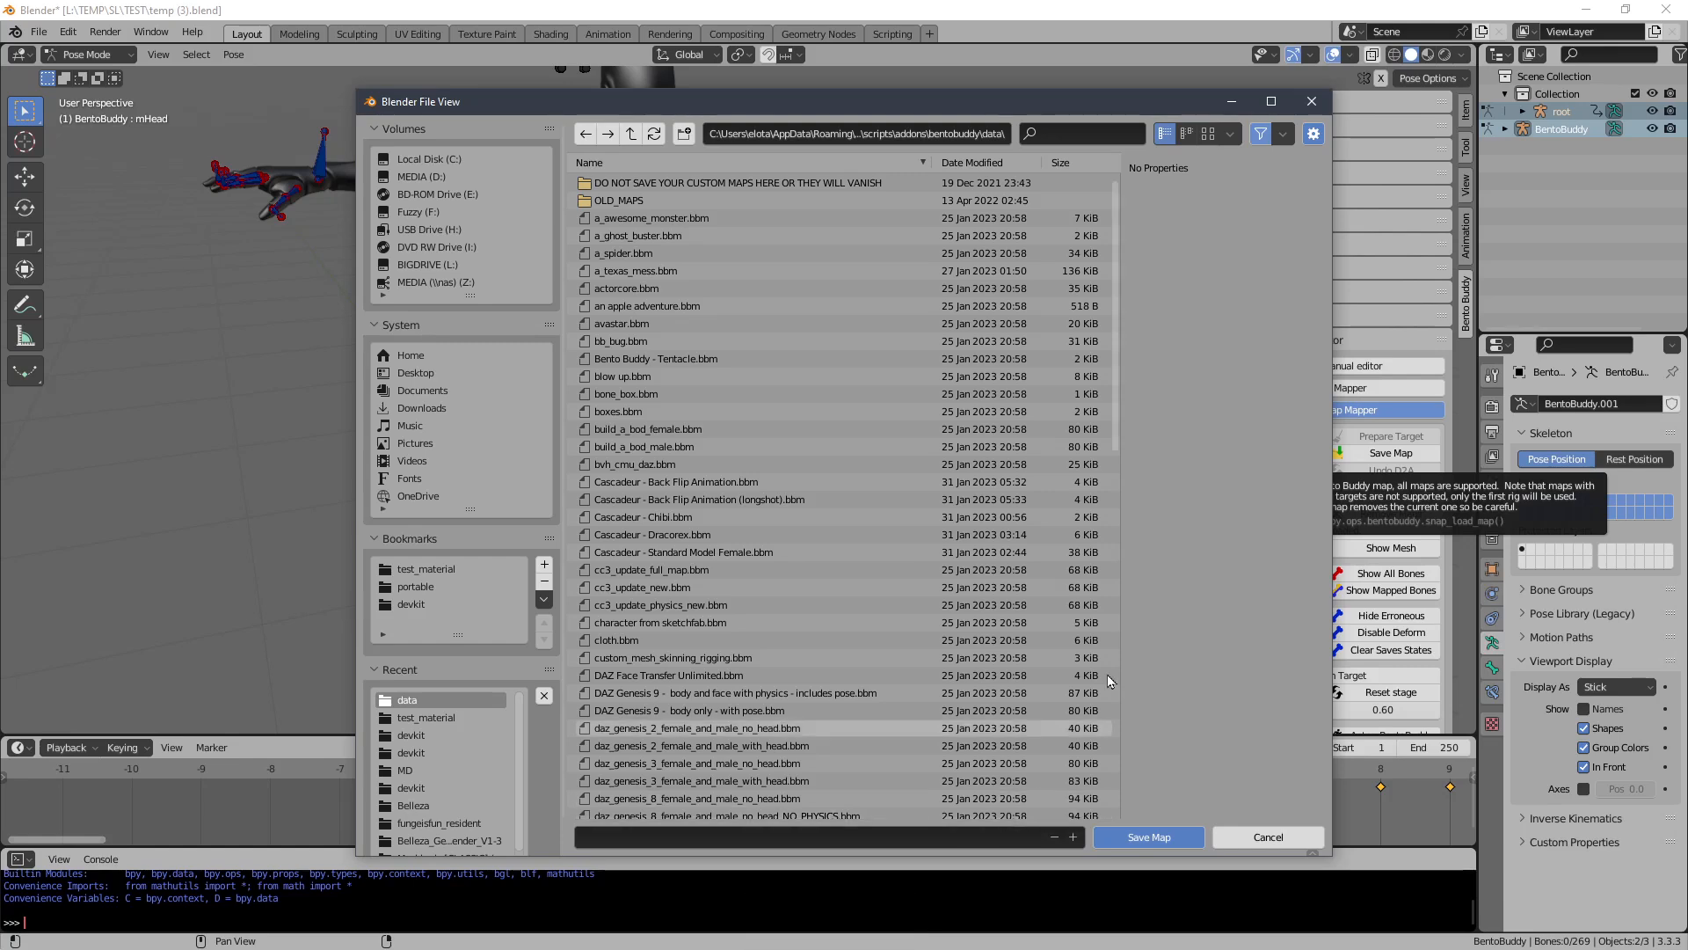
left_click(1095, 132)
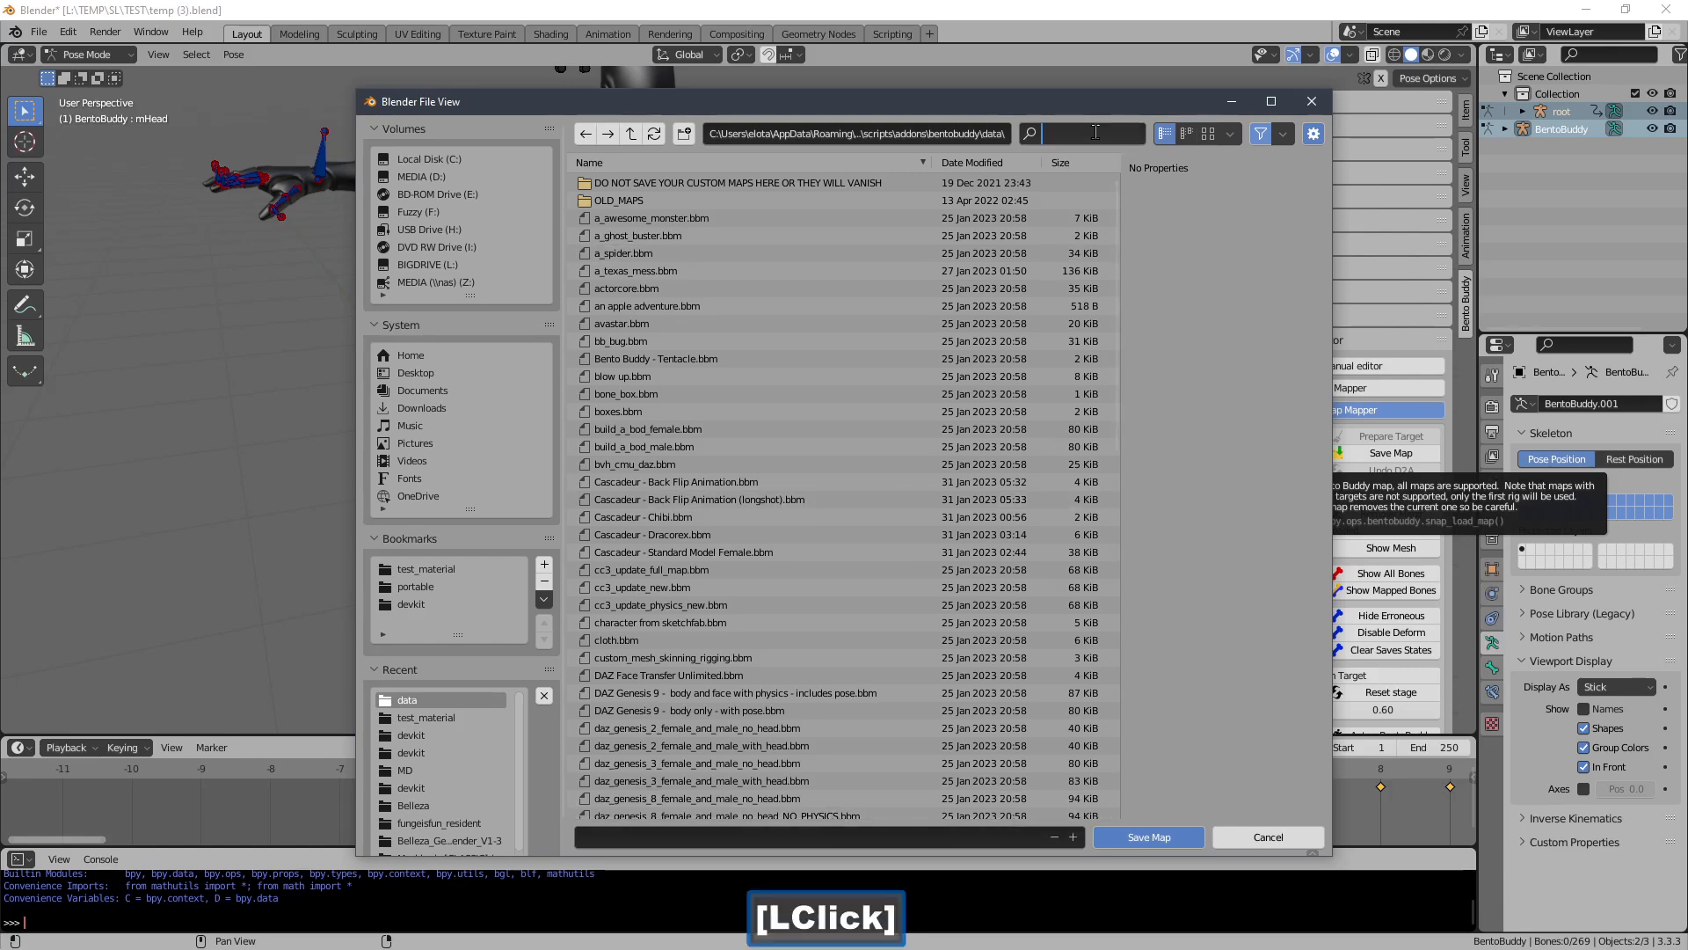
type("ub")
key("BackSpace")
type("n")
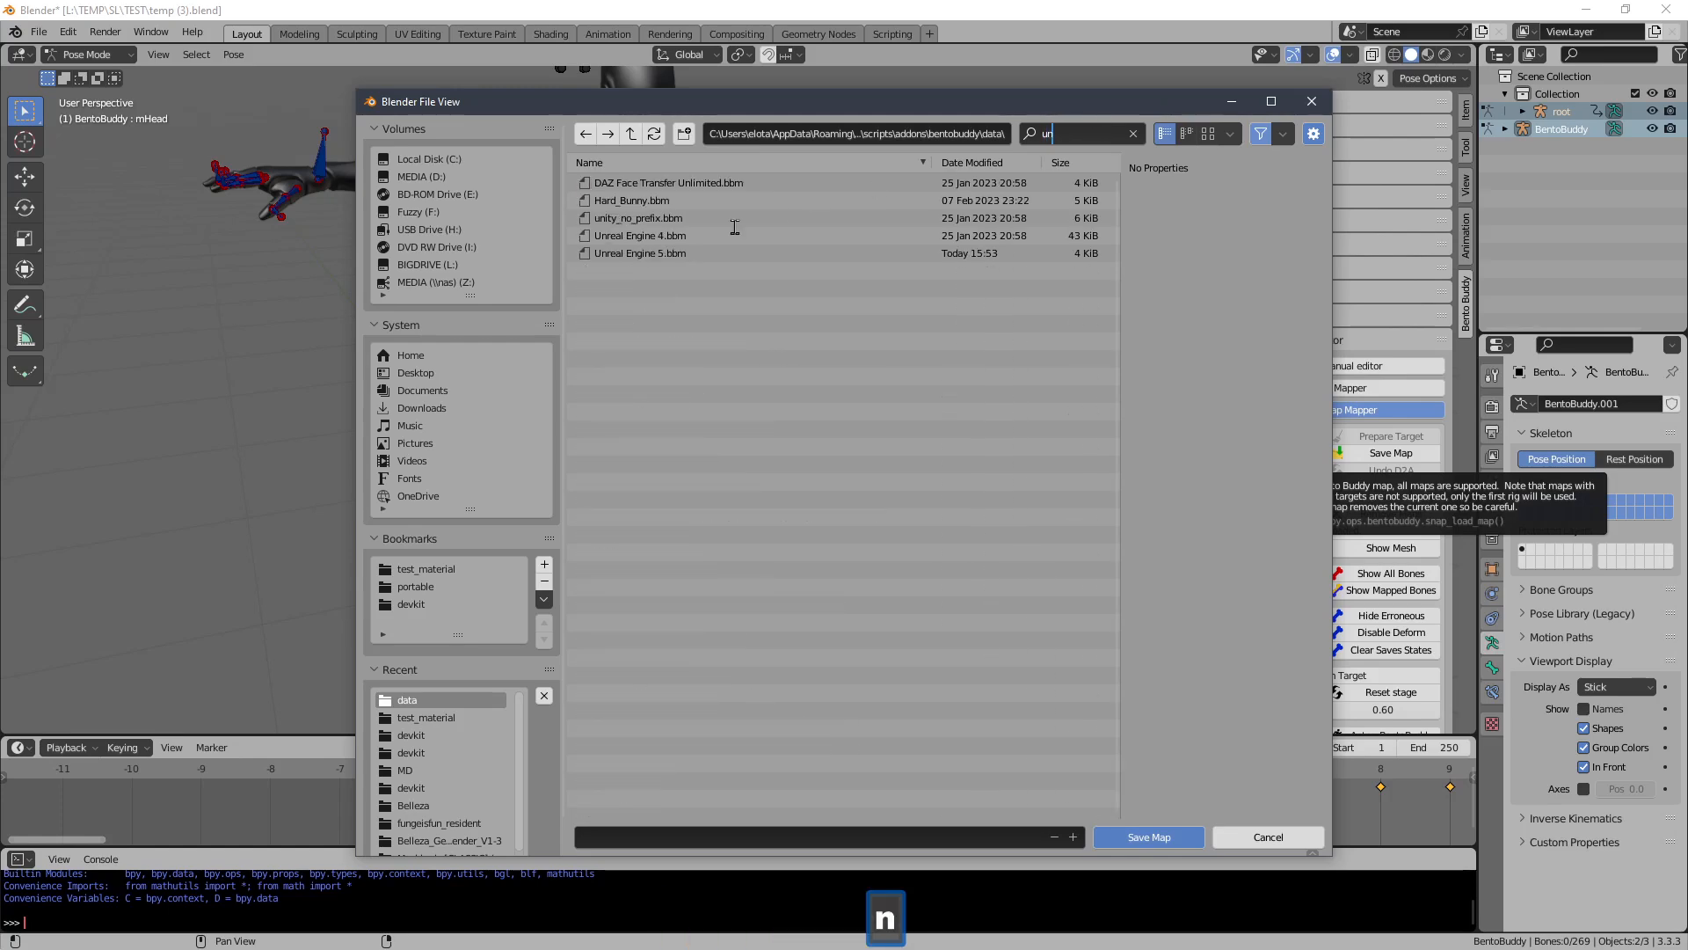
left_click(673, 254)
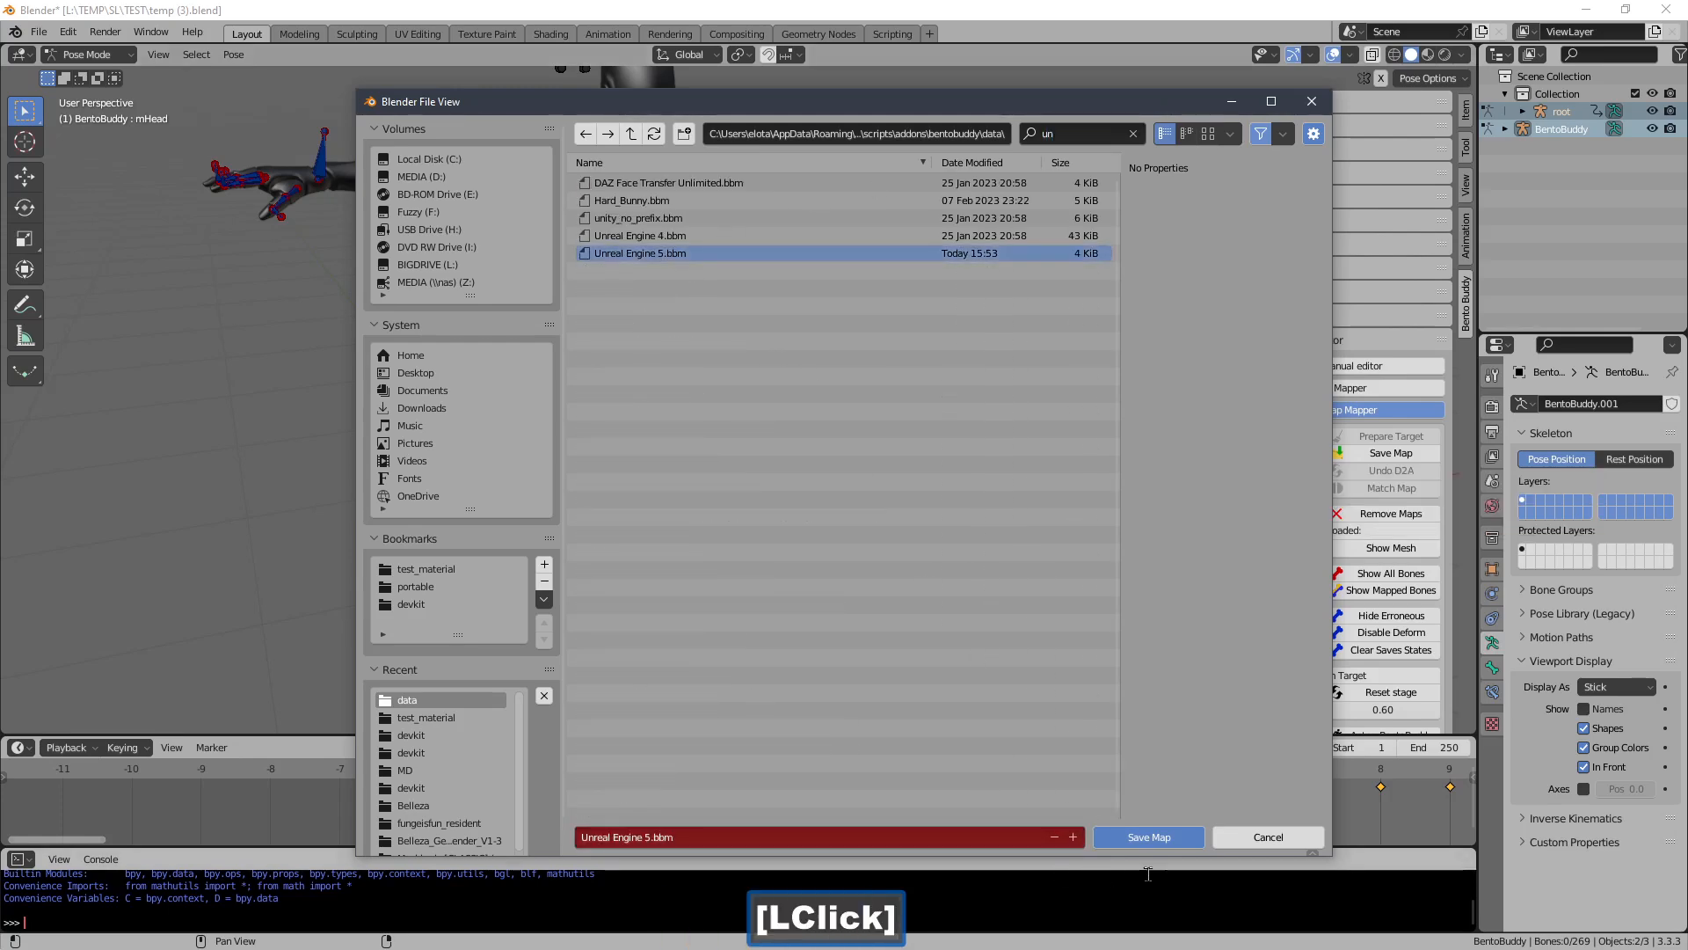
left_click(1148, 840)
Reopen the recent file temp (3).blend without saving the current changes
middle_click_drag(842, 368, 854, 447, "ctrl")
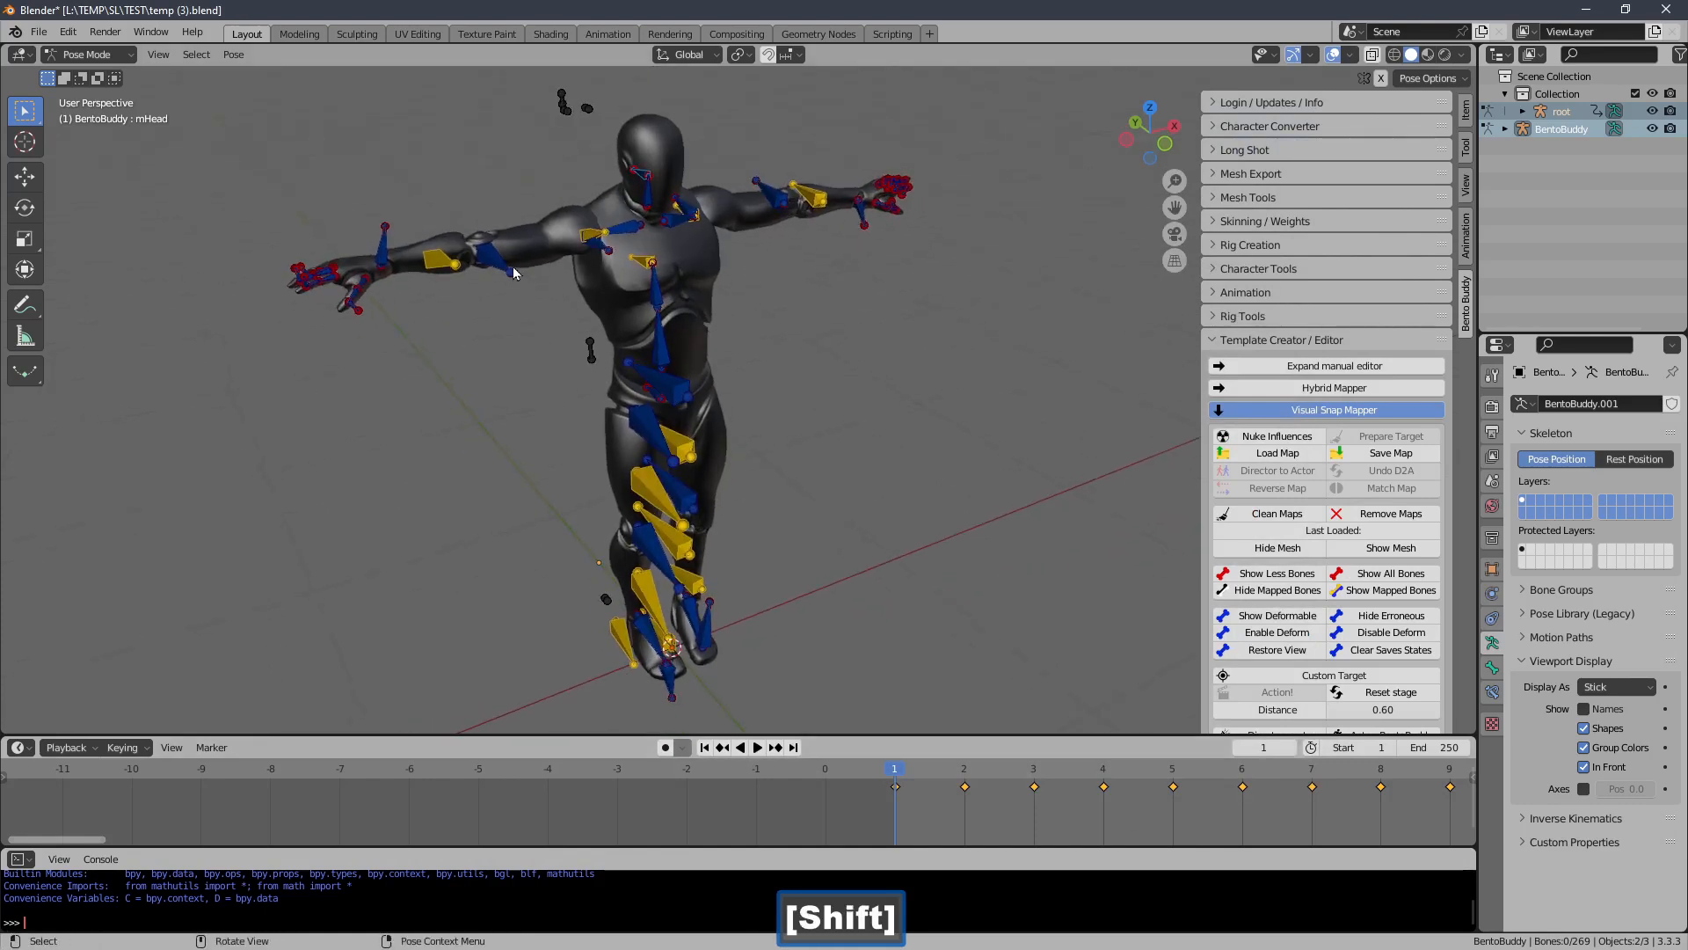
left_click(38, 33)
mouse_move(58, 97)
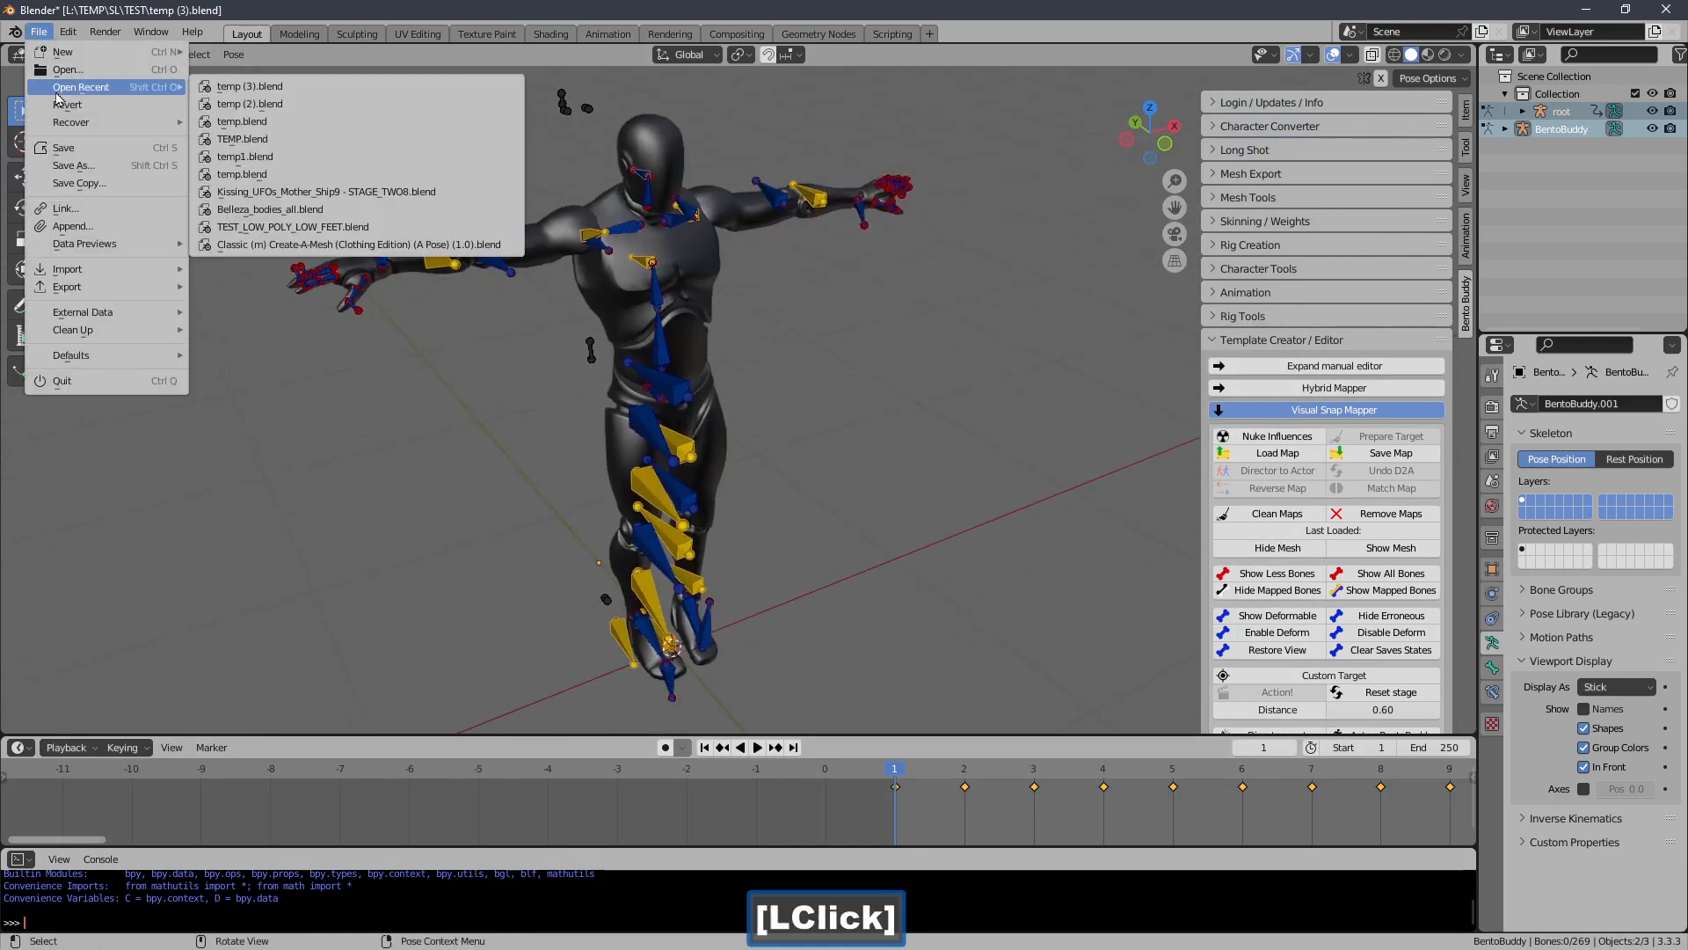
left_click(239, 88)
left_click(859, 518)
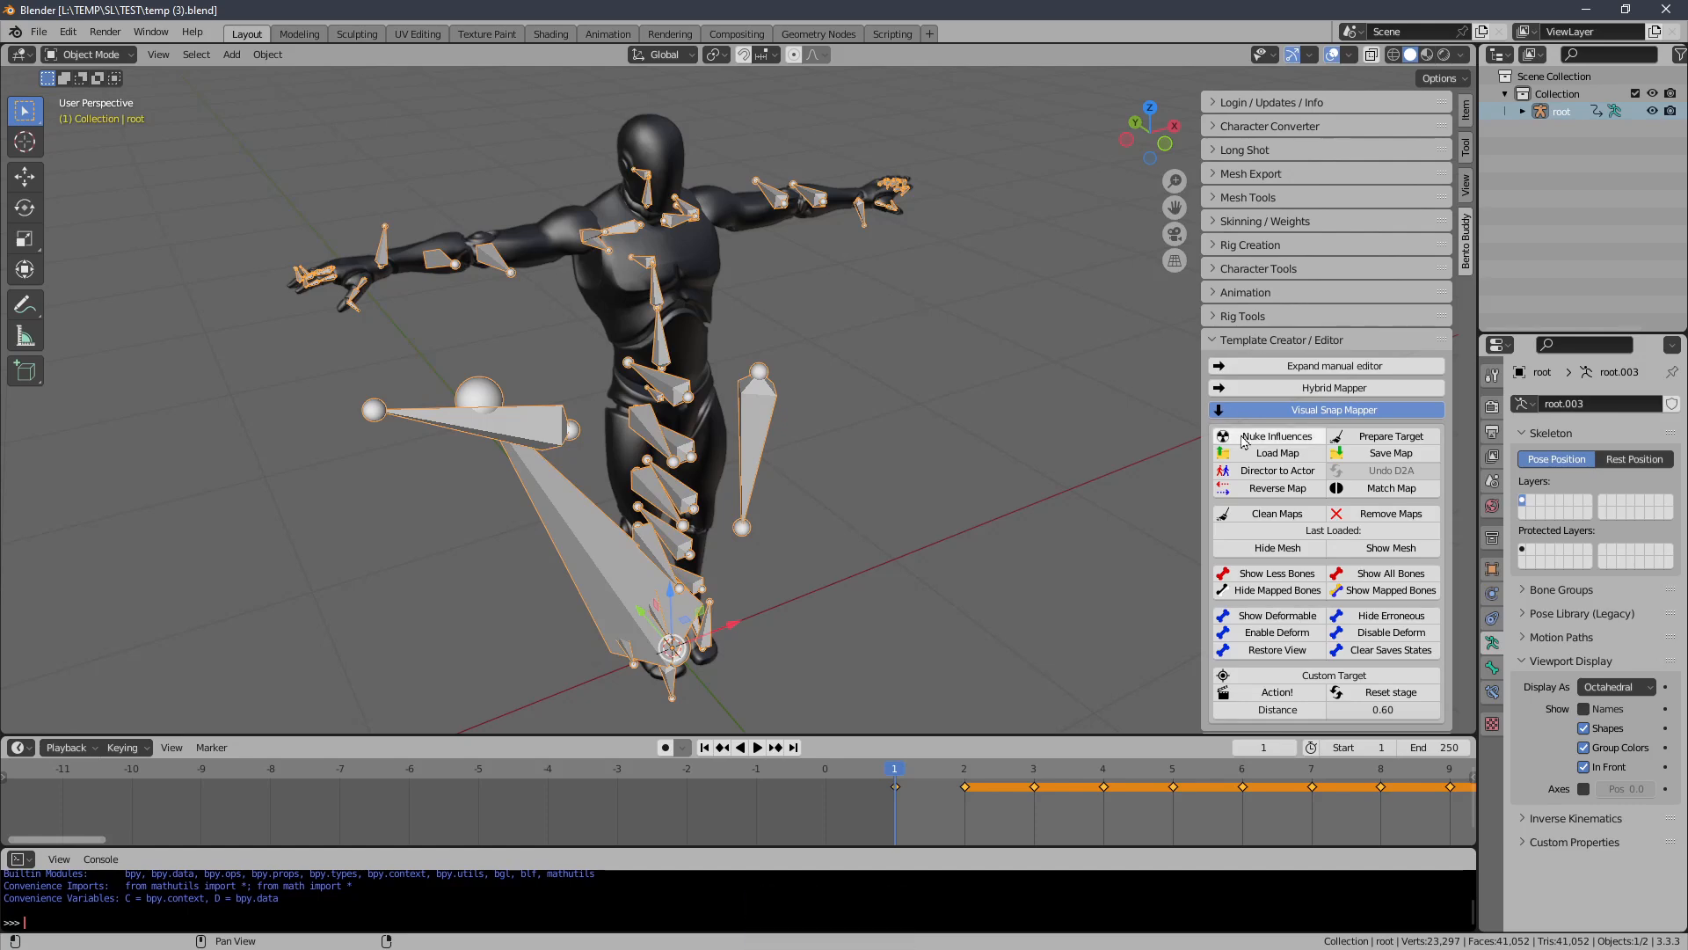
Open the map file browser for loading a map and start a search for the map file
left_click(1278, 453)
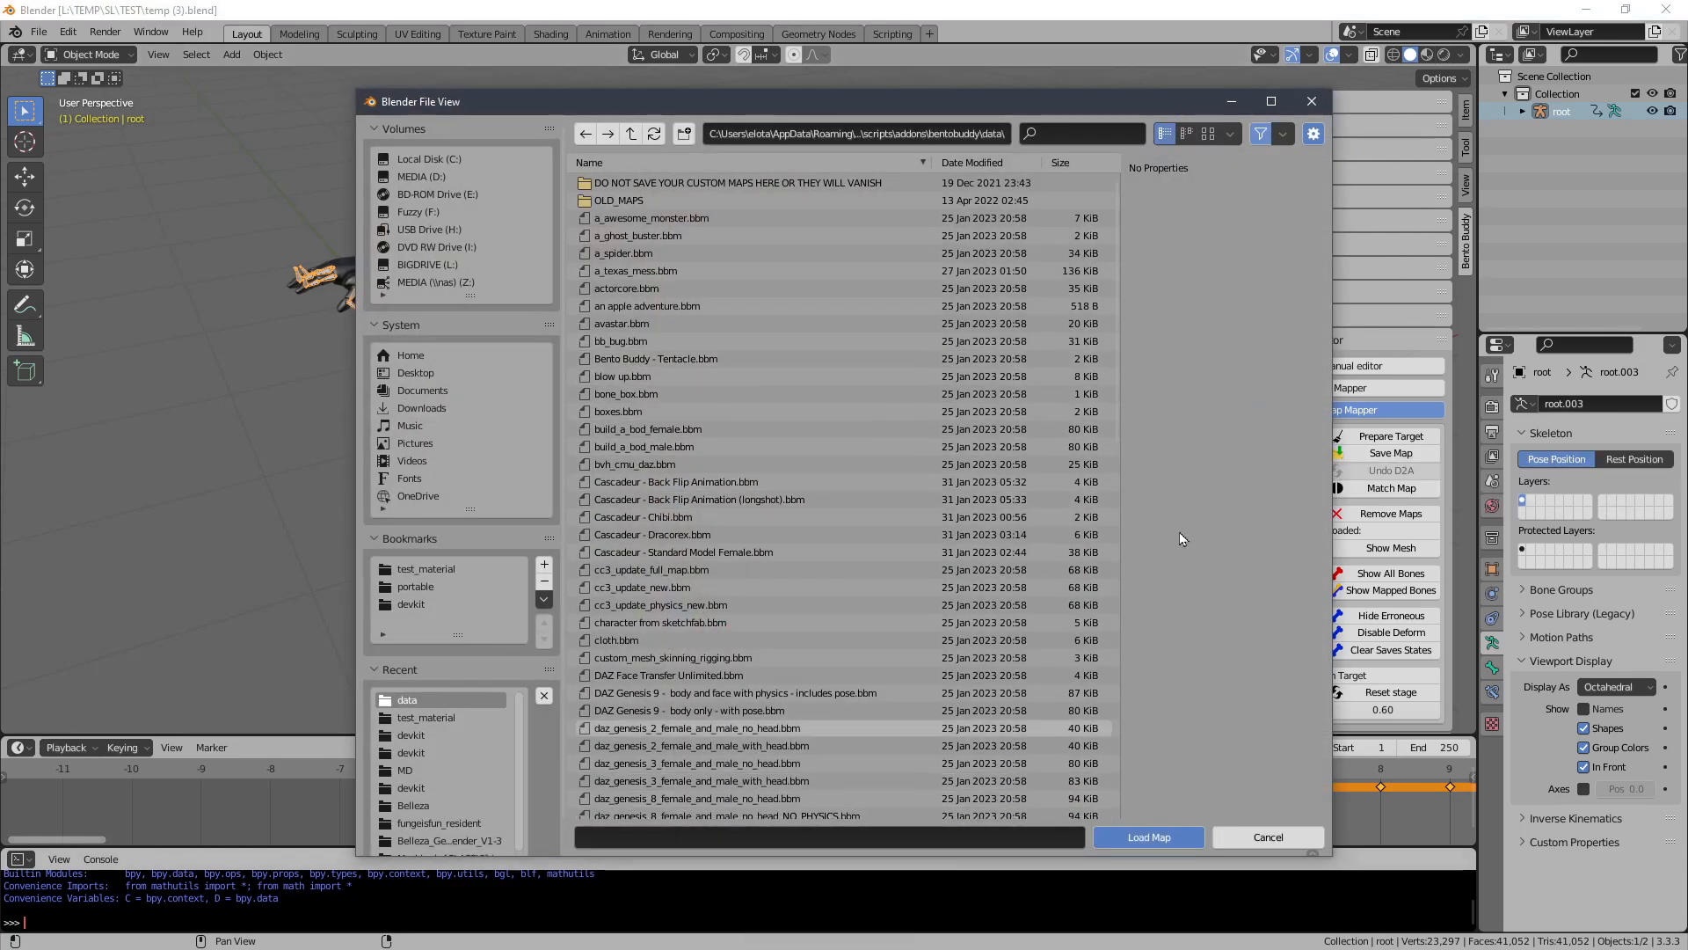
left_click(1076, 132)
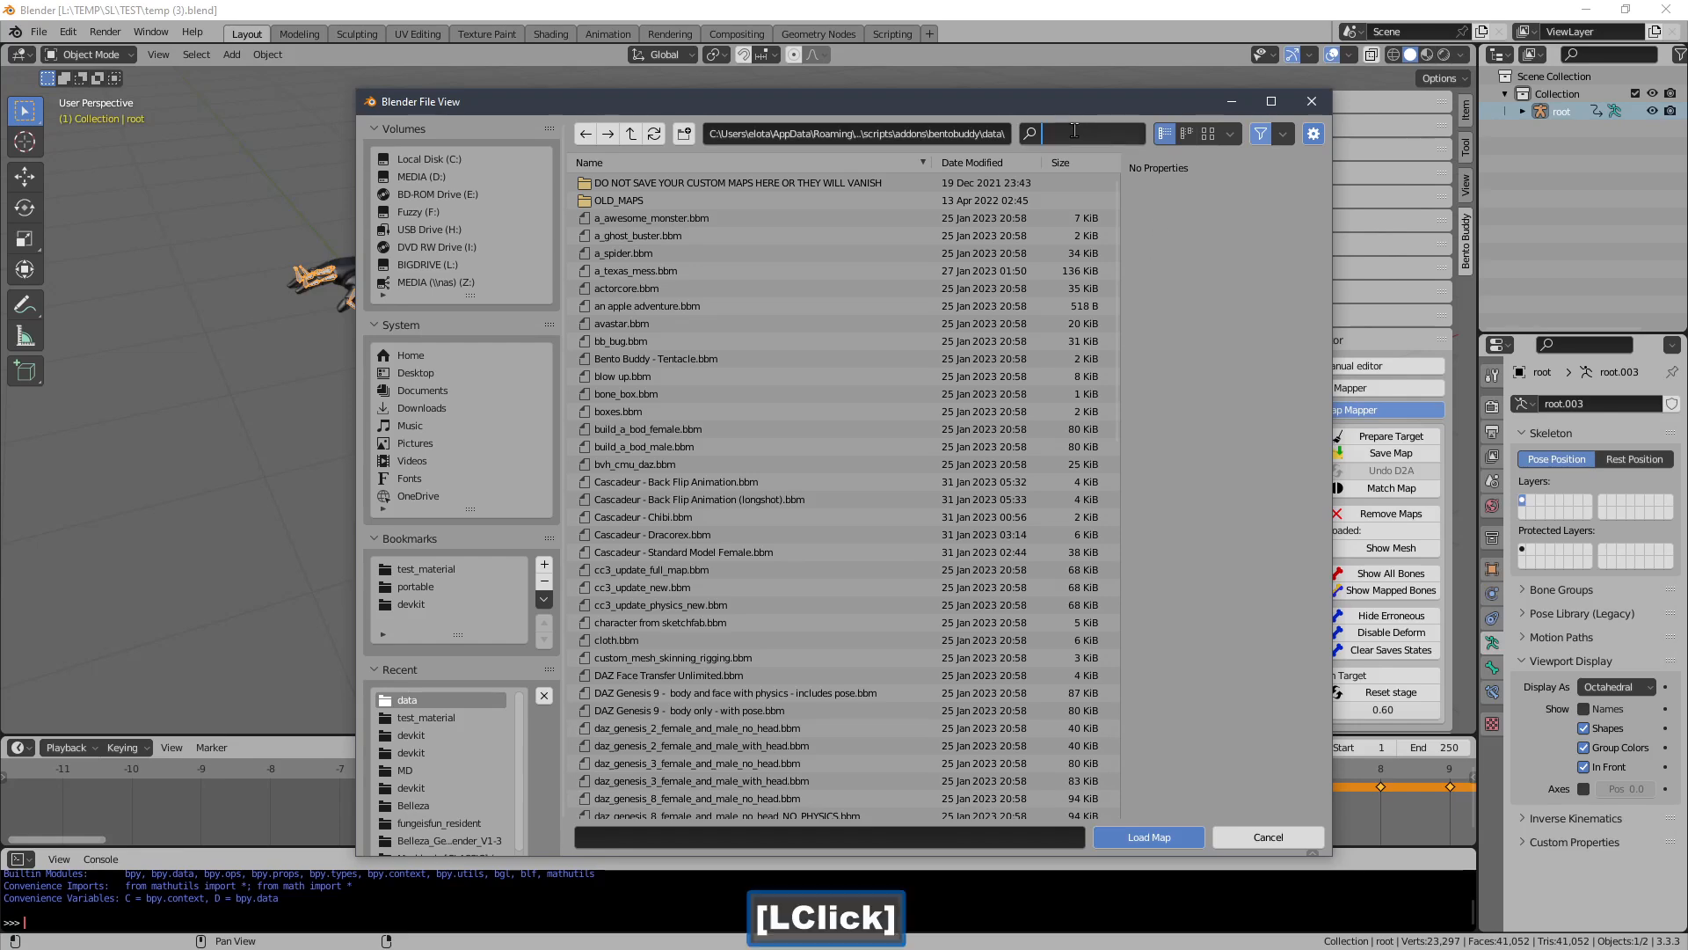
Find and load the Unreal Engine 5.bbm bone map onto the root armature, and close the template editor
type("un")
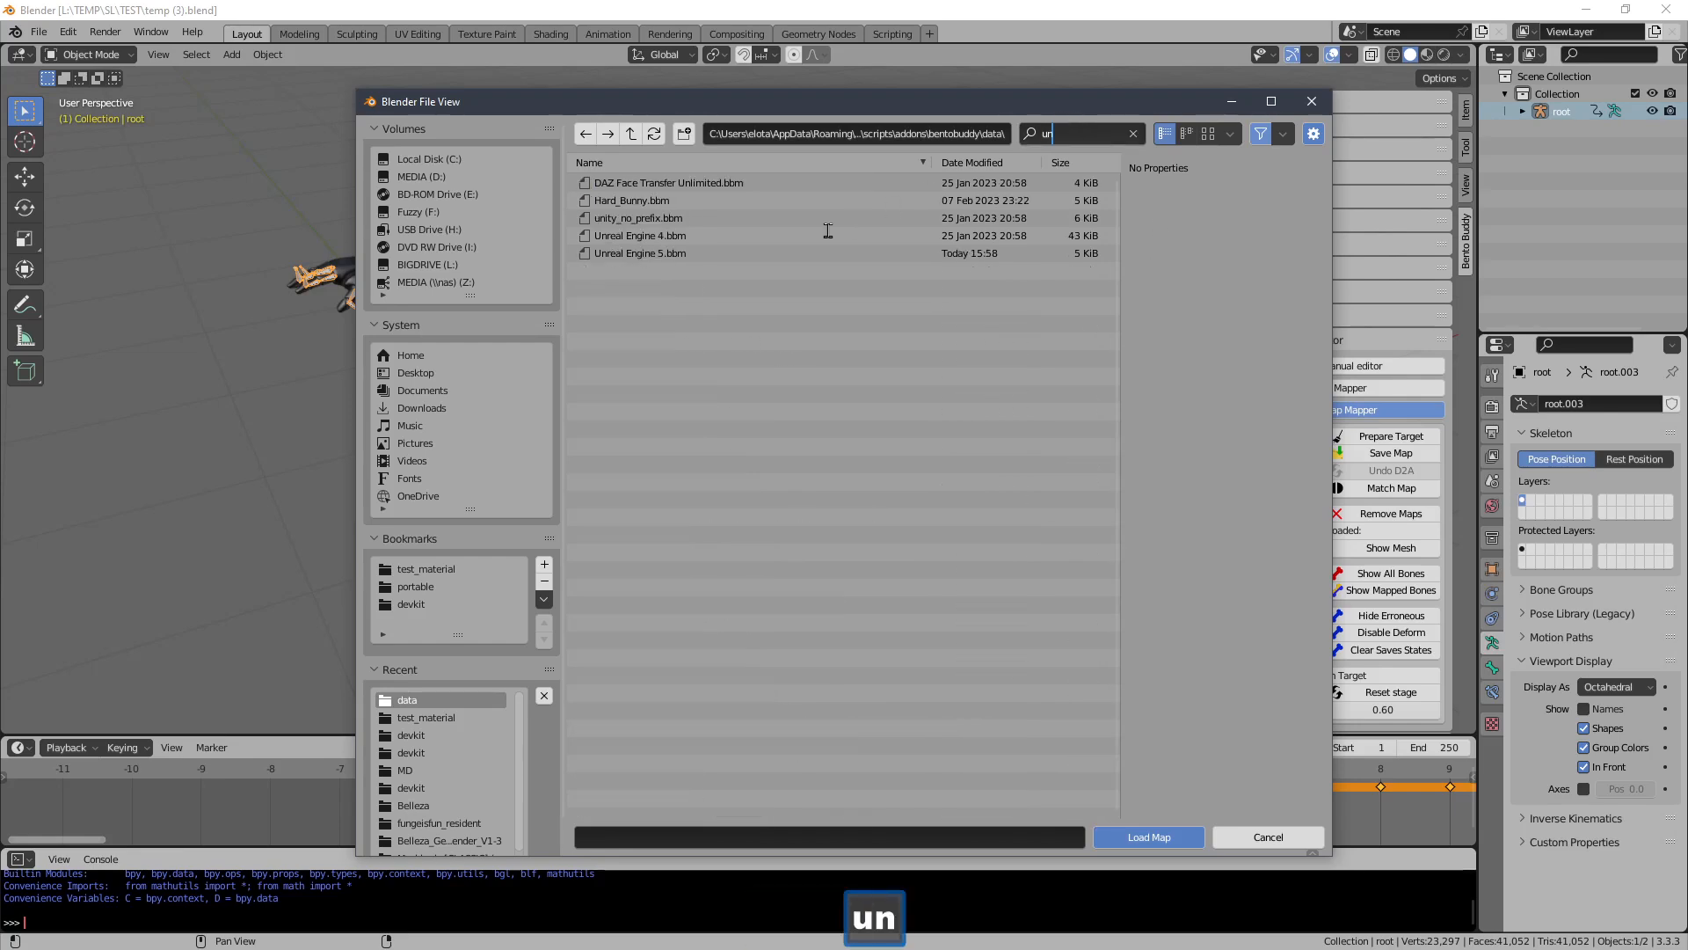
left_click(705, 252)
left_click(1148, 836)
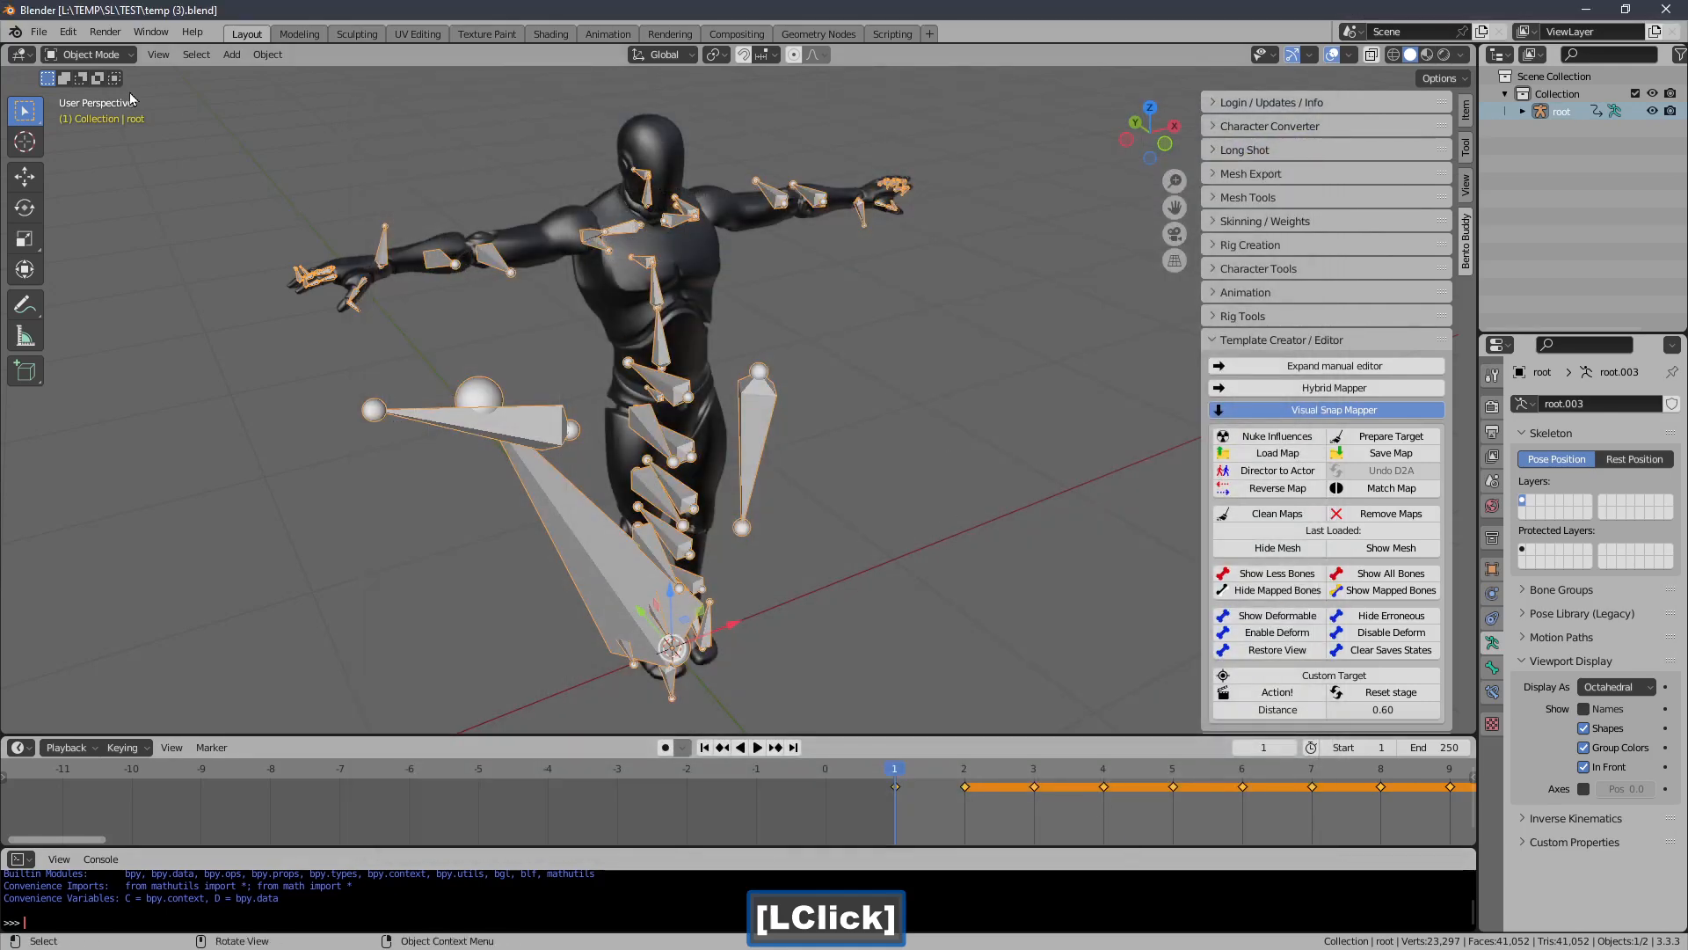
left_click(38, 32)
middle_click_drag(798, 500, 920, 488)
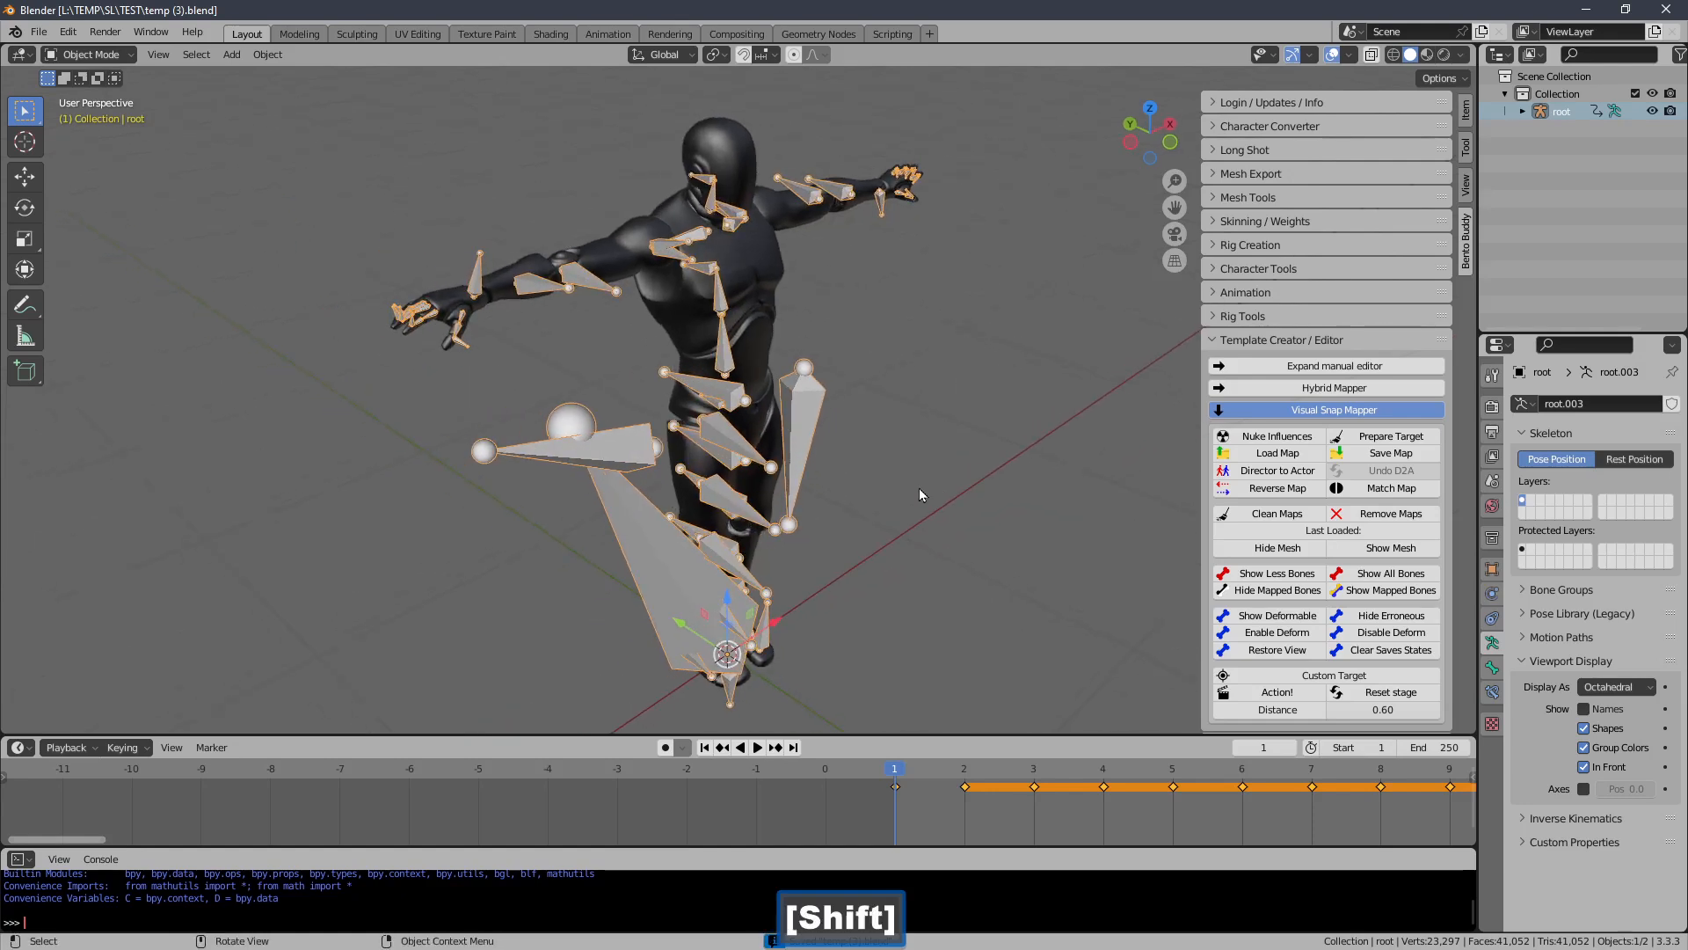
left_click(1247, 346)
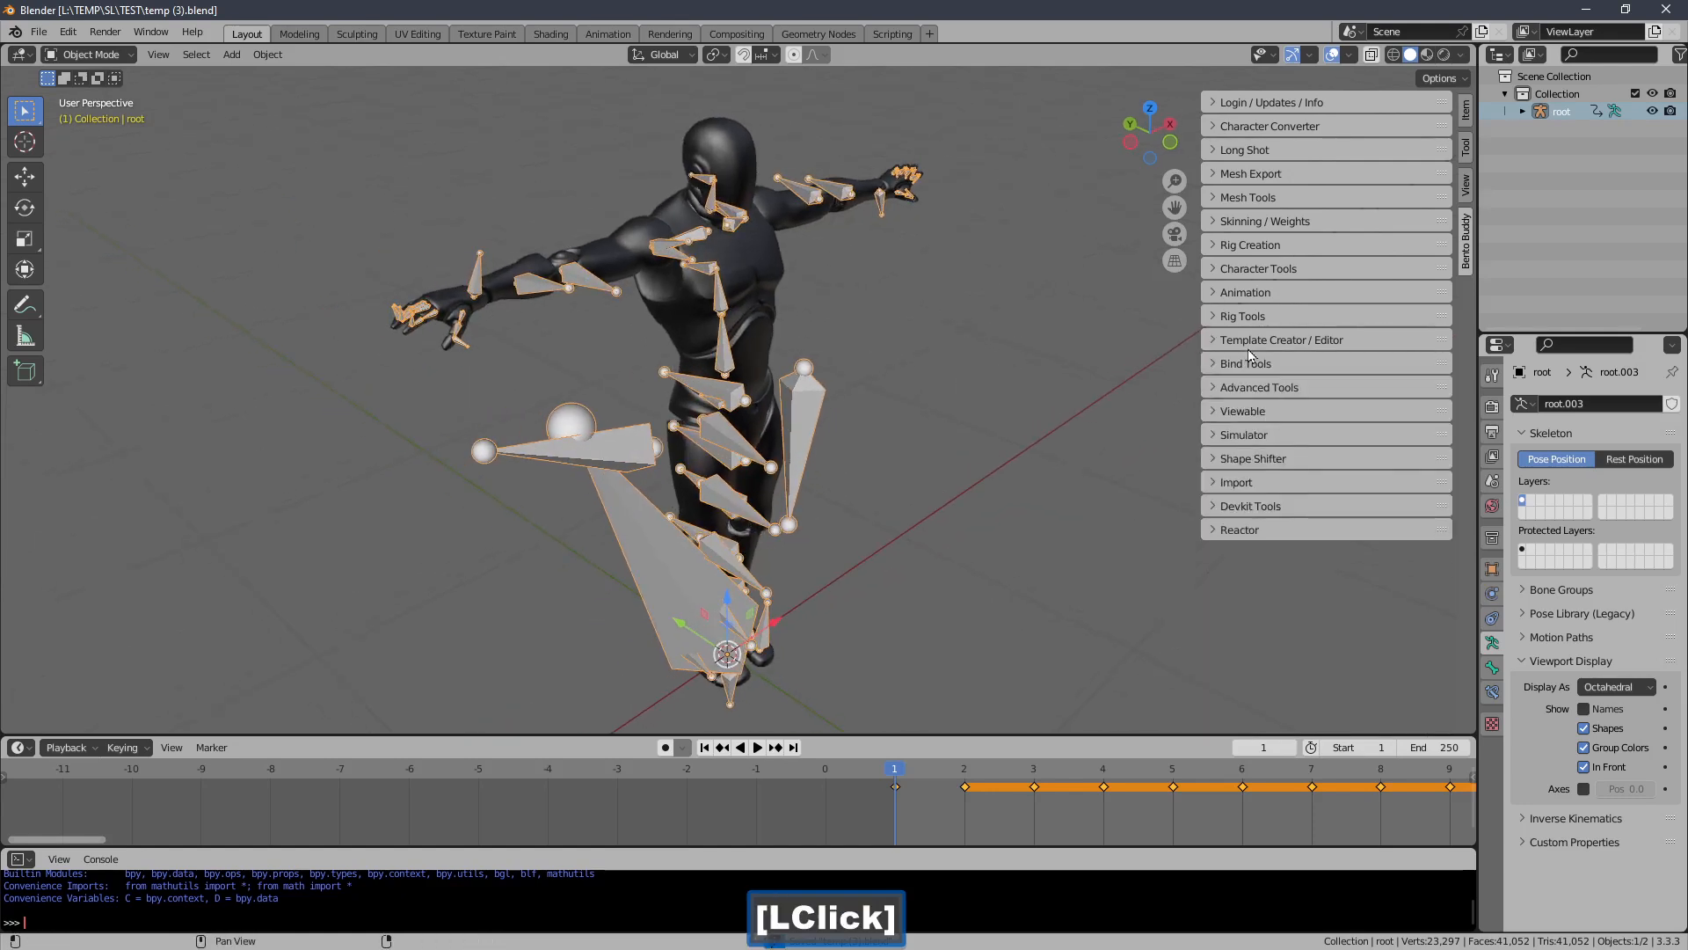
middle_click_drag(1027, 308, 1047, 273, "ctrl")
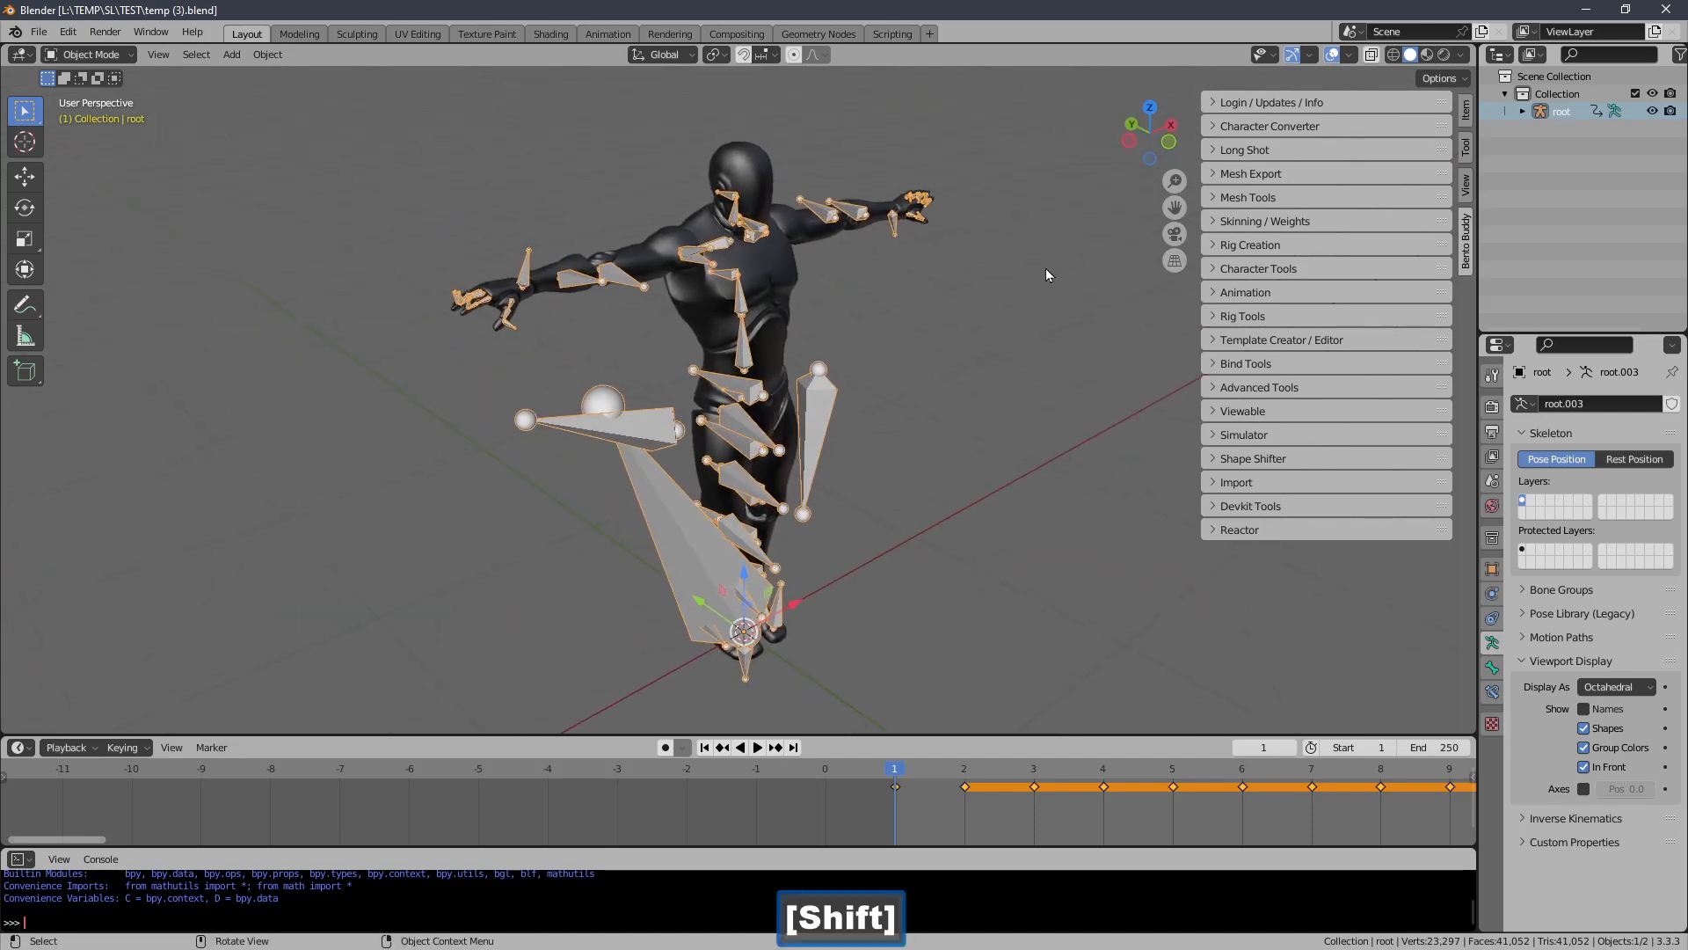
left_click(770, 184)
key("g")
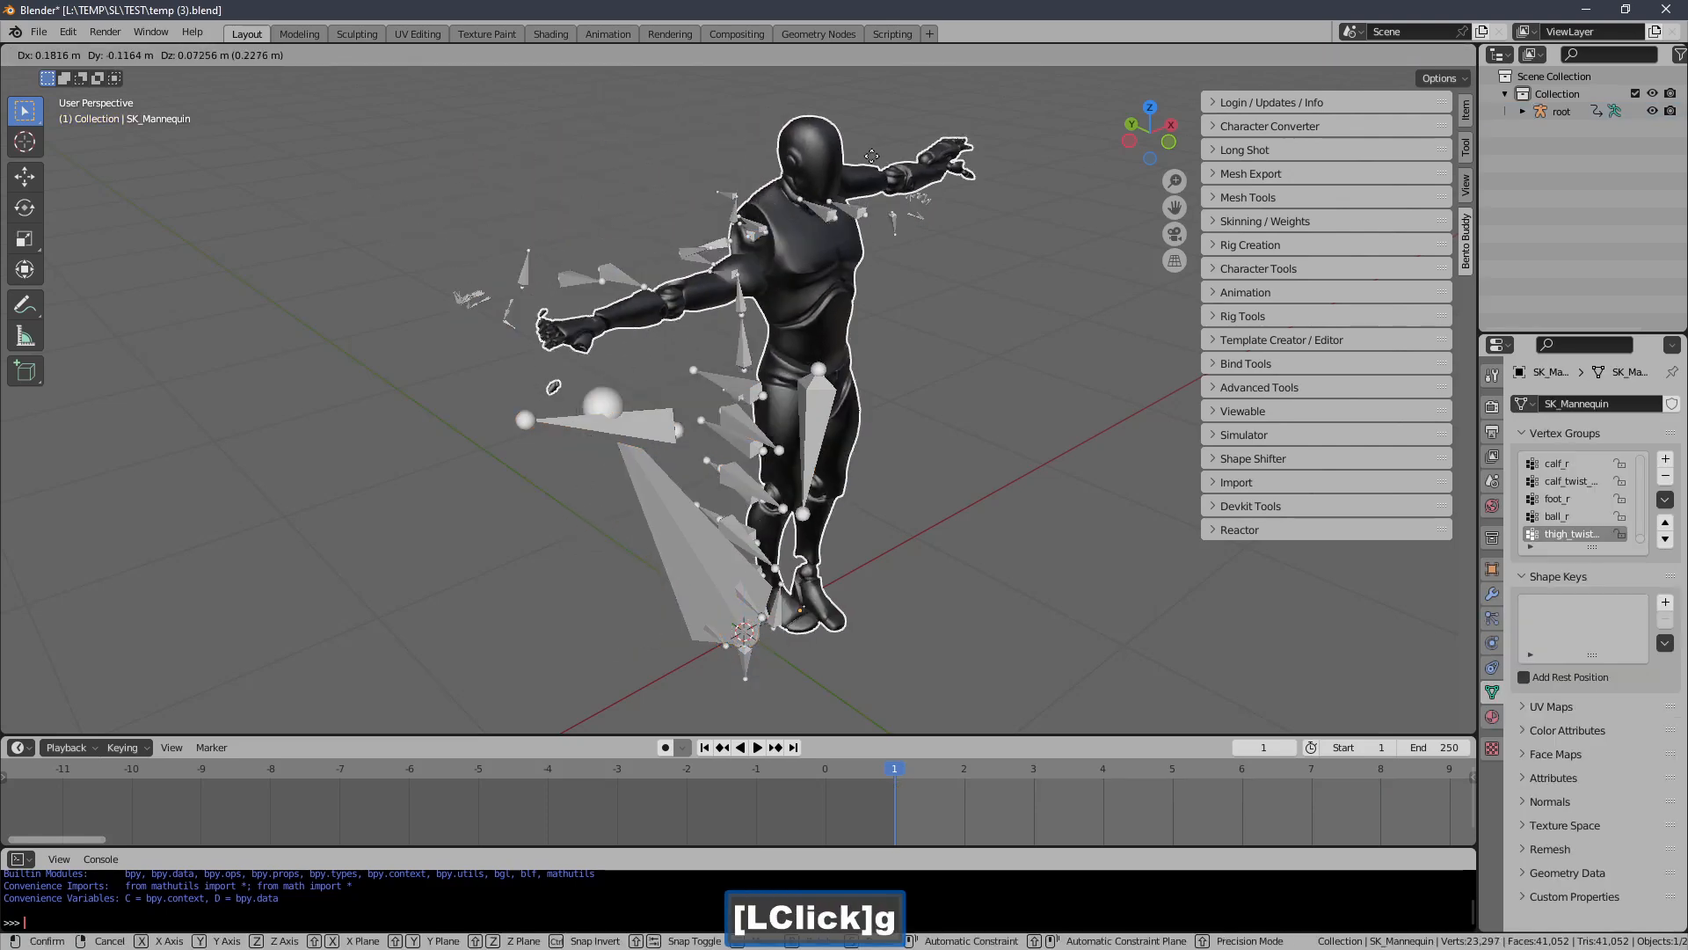
right_click(868, 193)
middle_click_drag(868, 188, 835, 277, "ctrl")
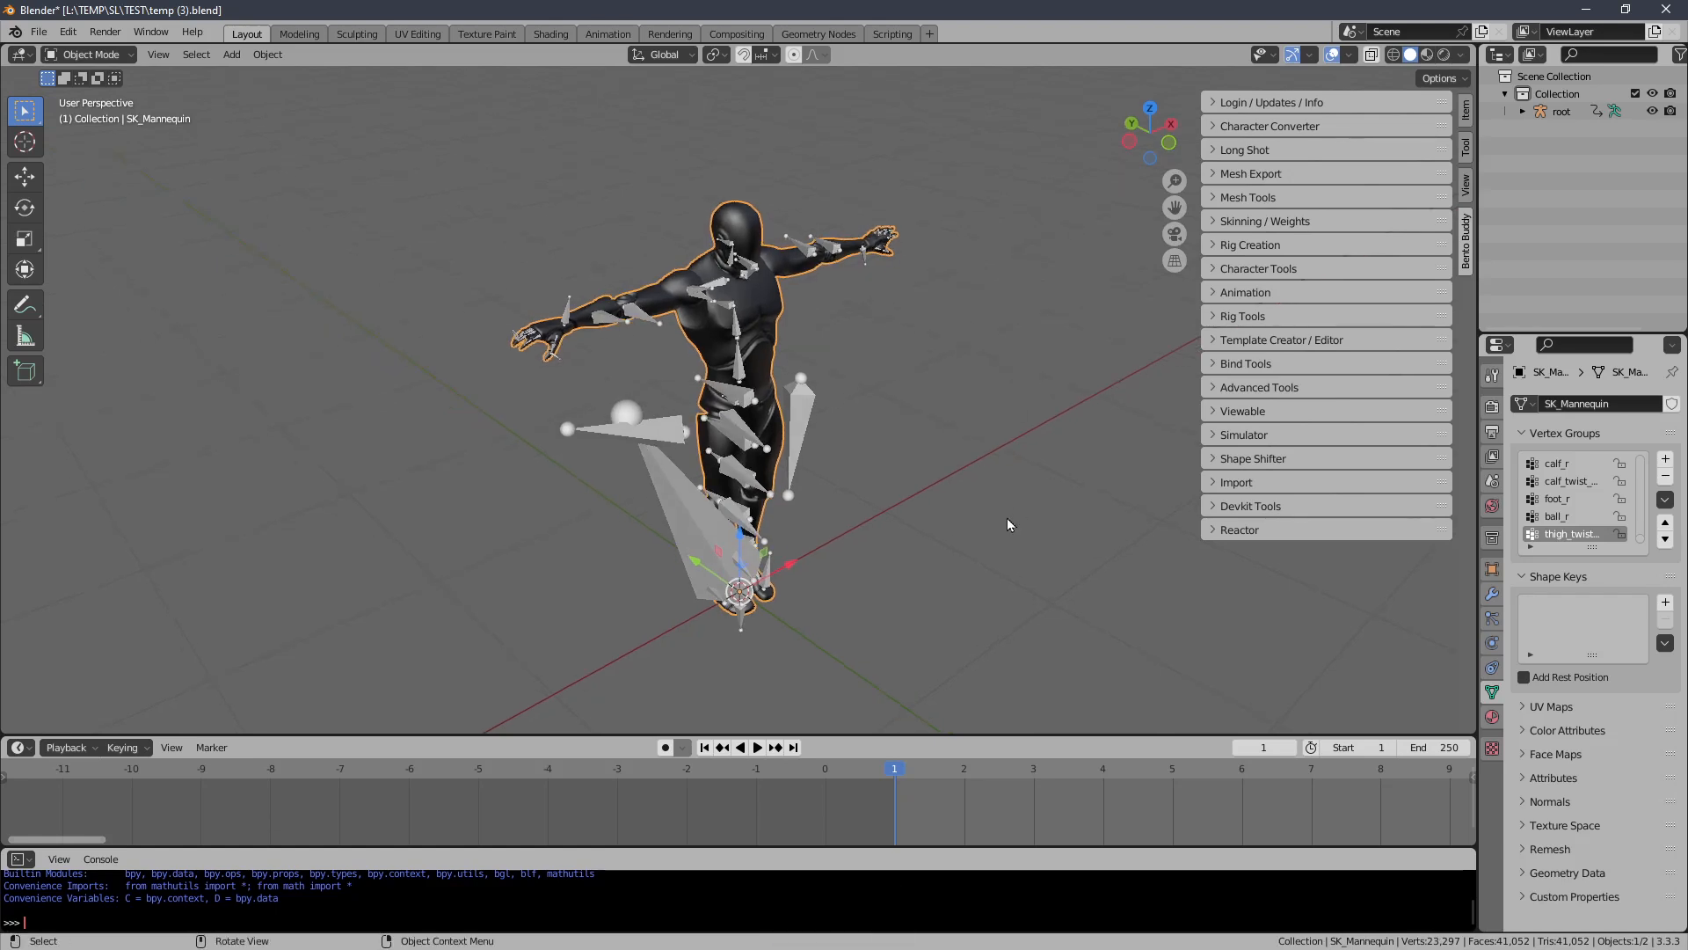
At frame 0, run the Character Converter on the root armature with Make Copy enabled
left_click_drag(959, 768, 847, 757)
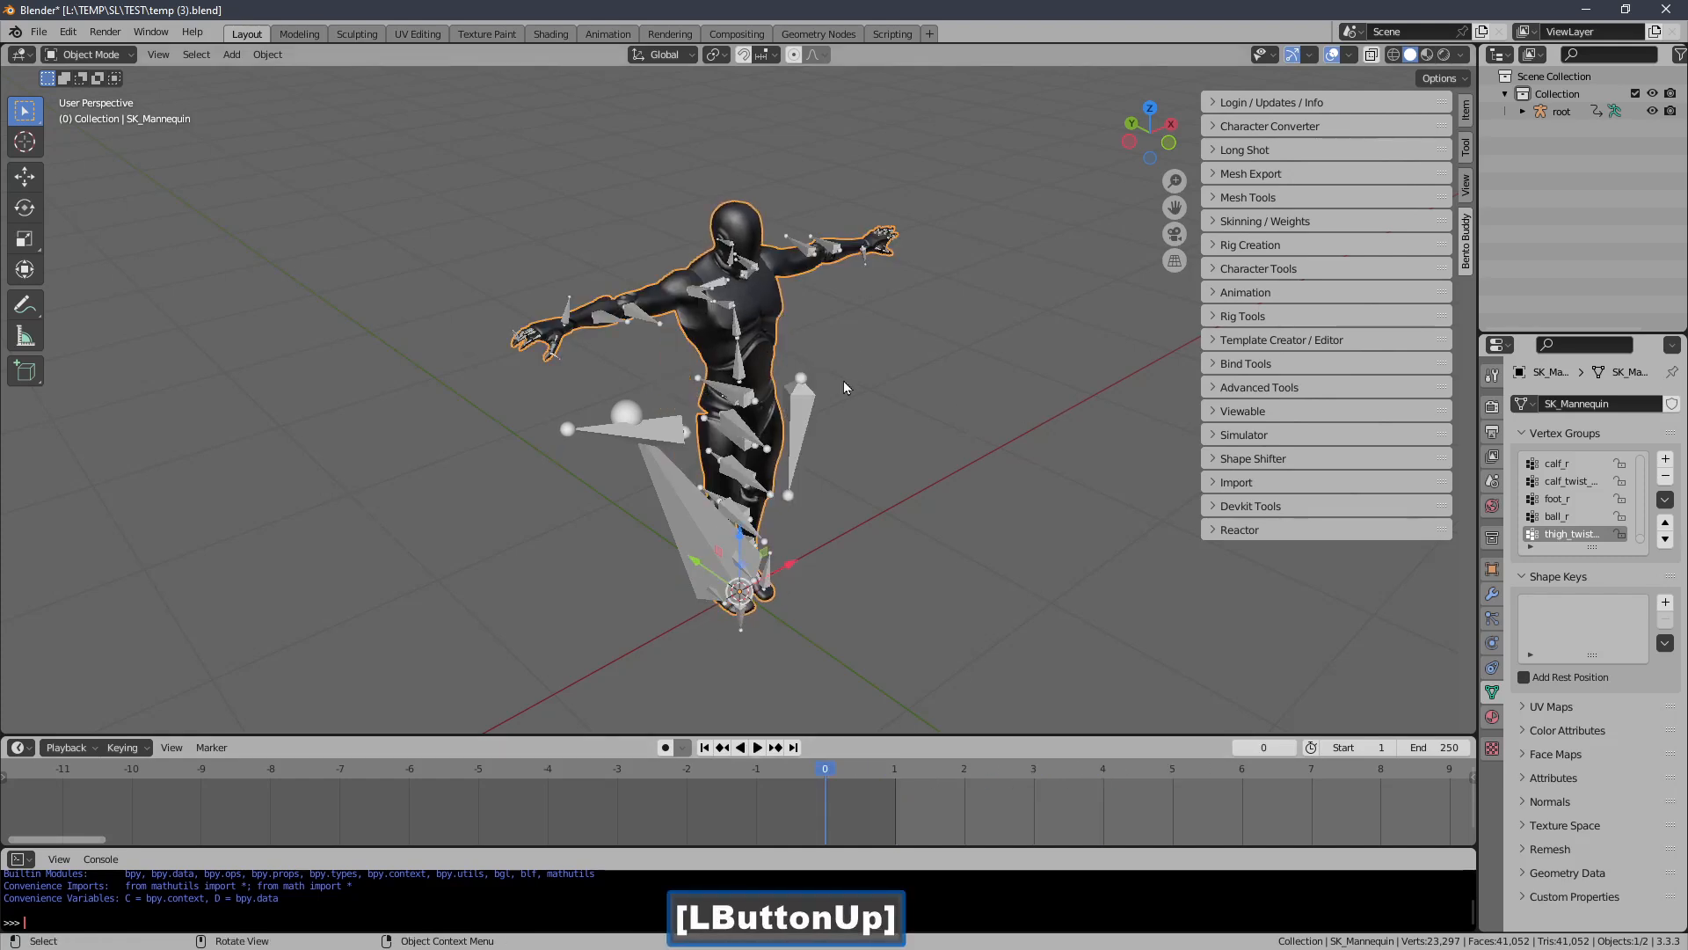
left_click(877, 440)
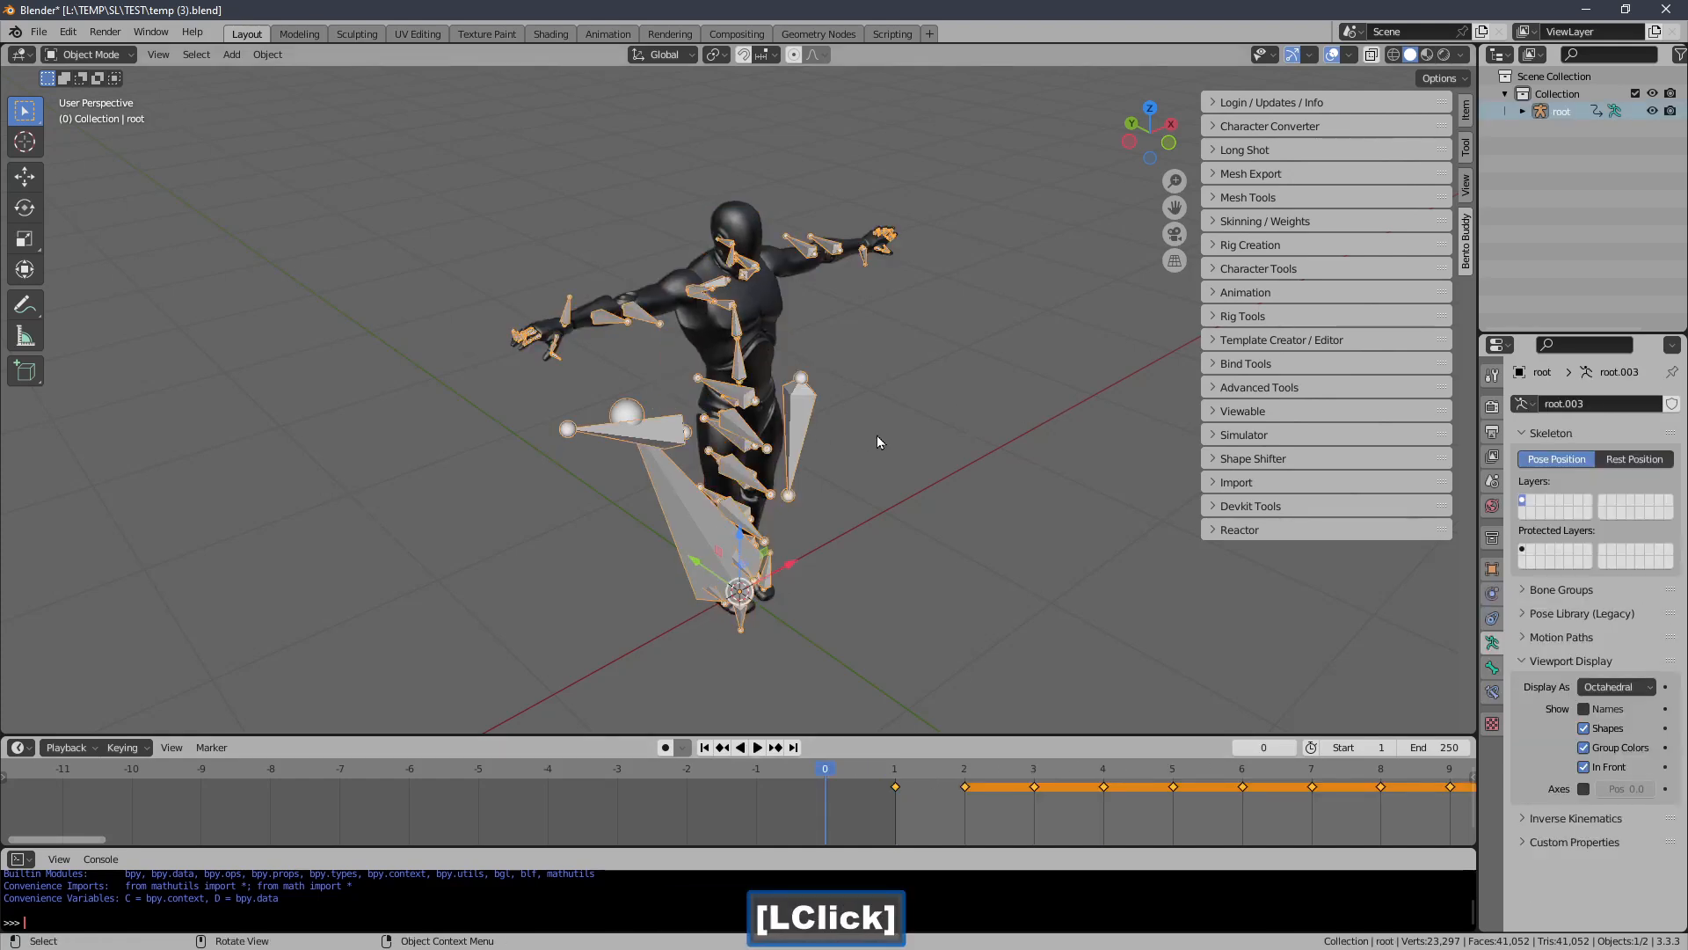
left_click(1260, 127)
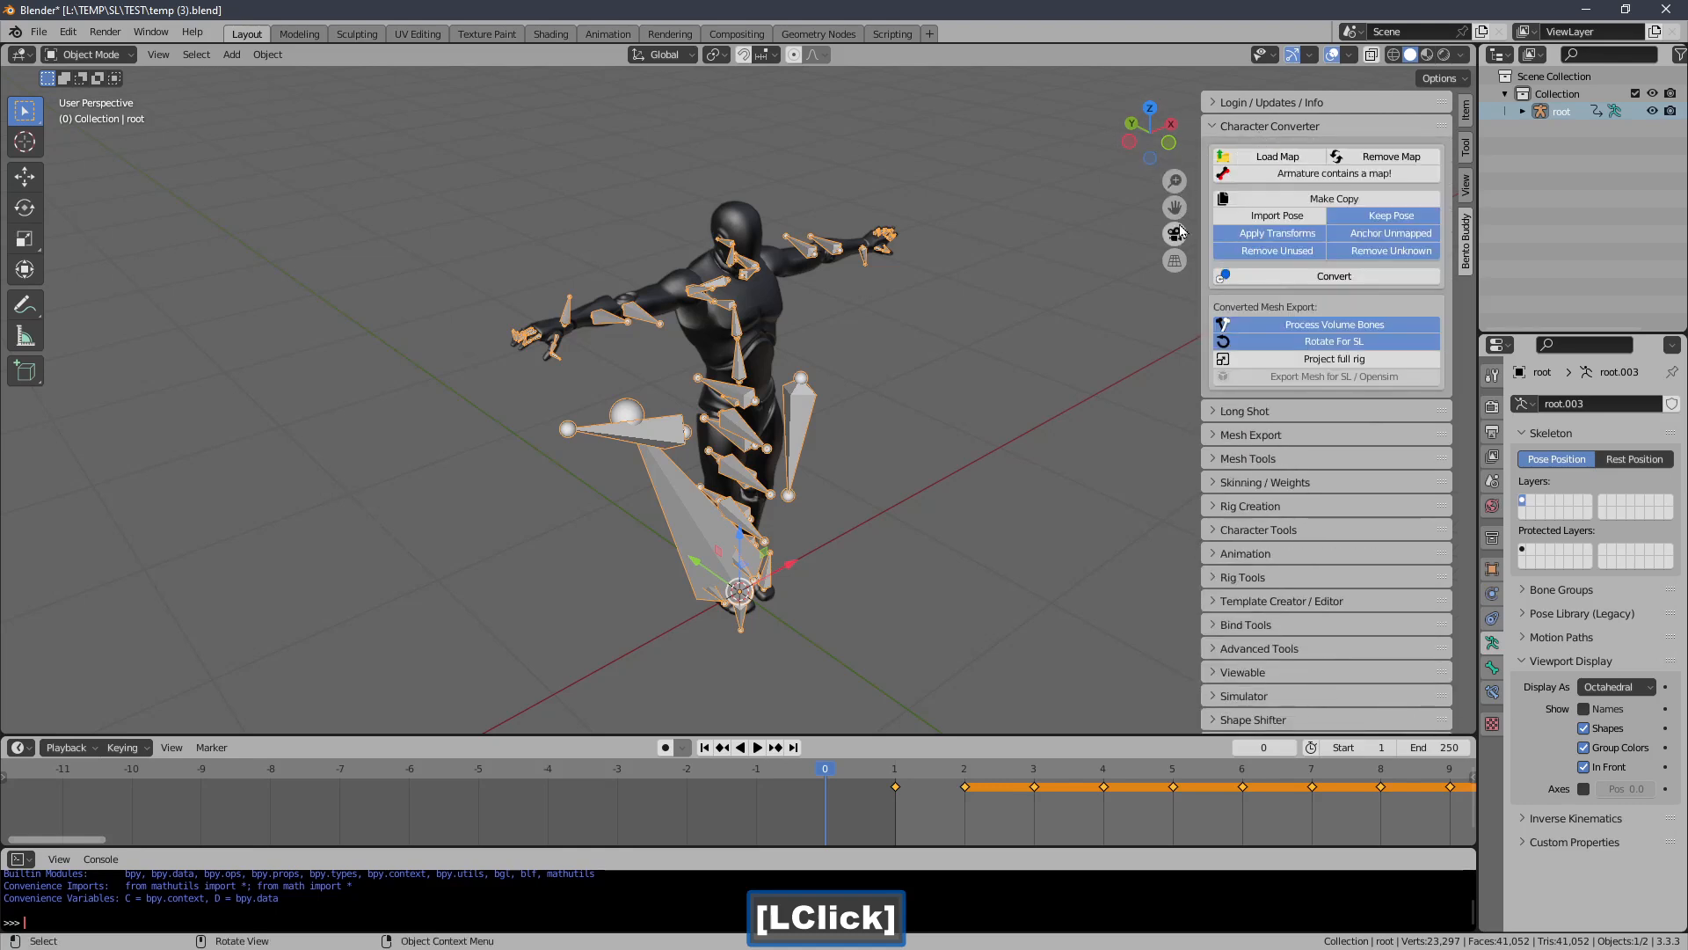
left_click(1297, 203)
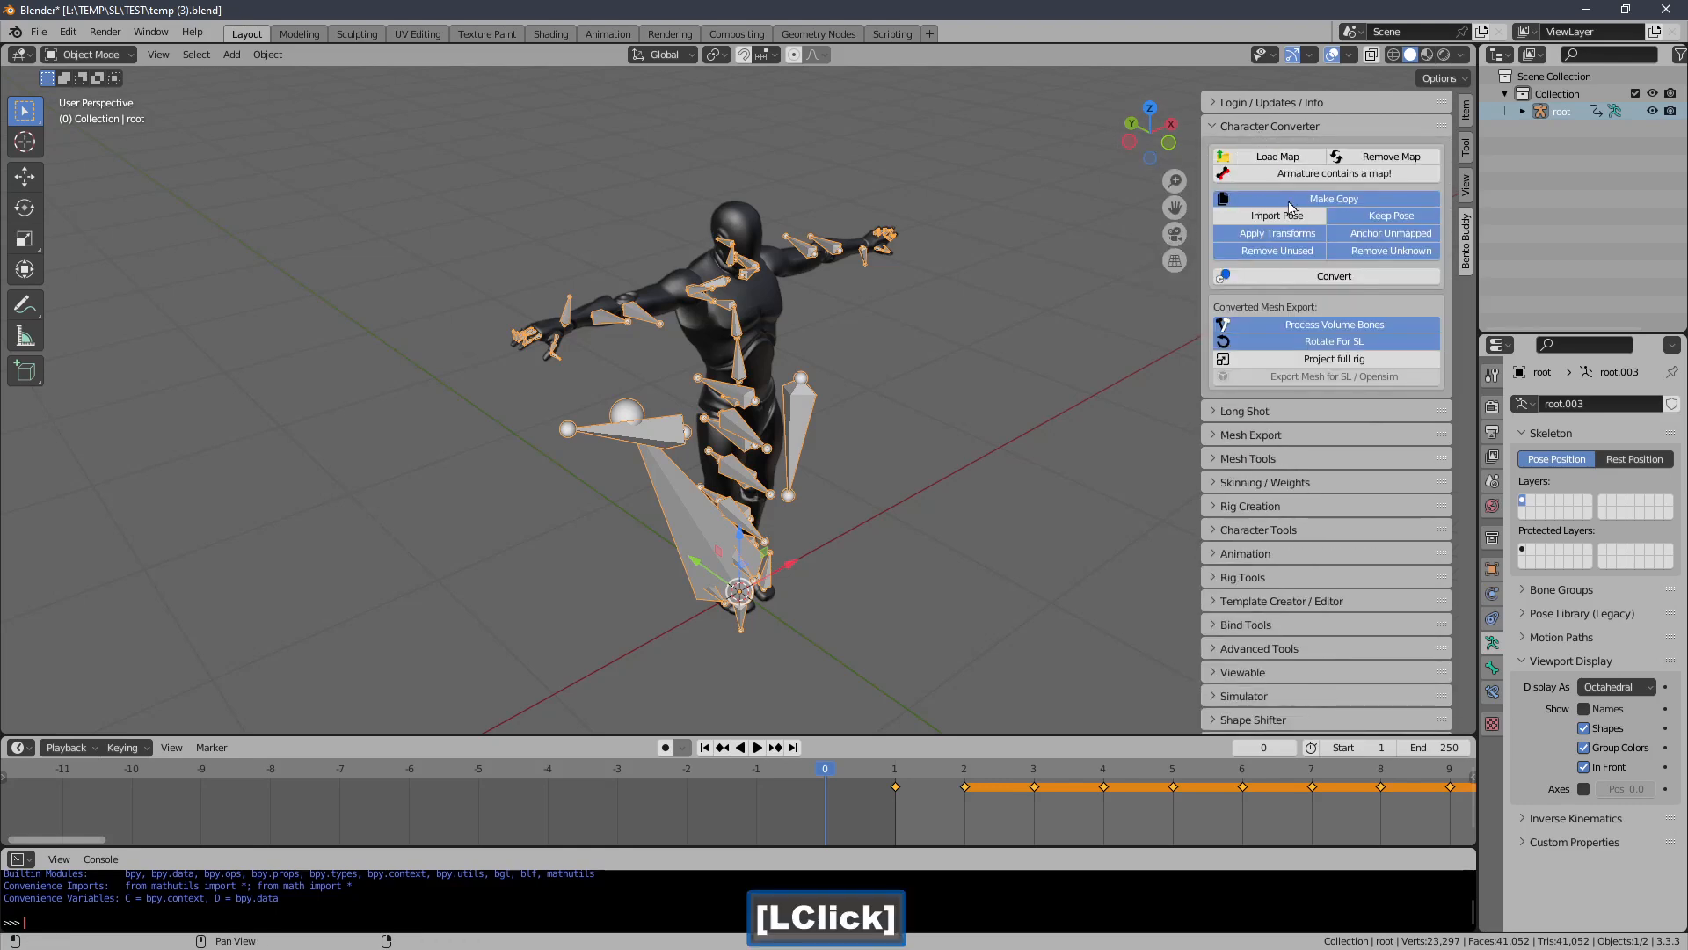
mouse_move(994, 250)
middle_mouse_down("shift")
mouse_move(957, 239)
mouse_move(979, 266)
middle_mouse_up("shift")
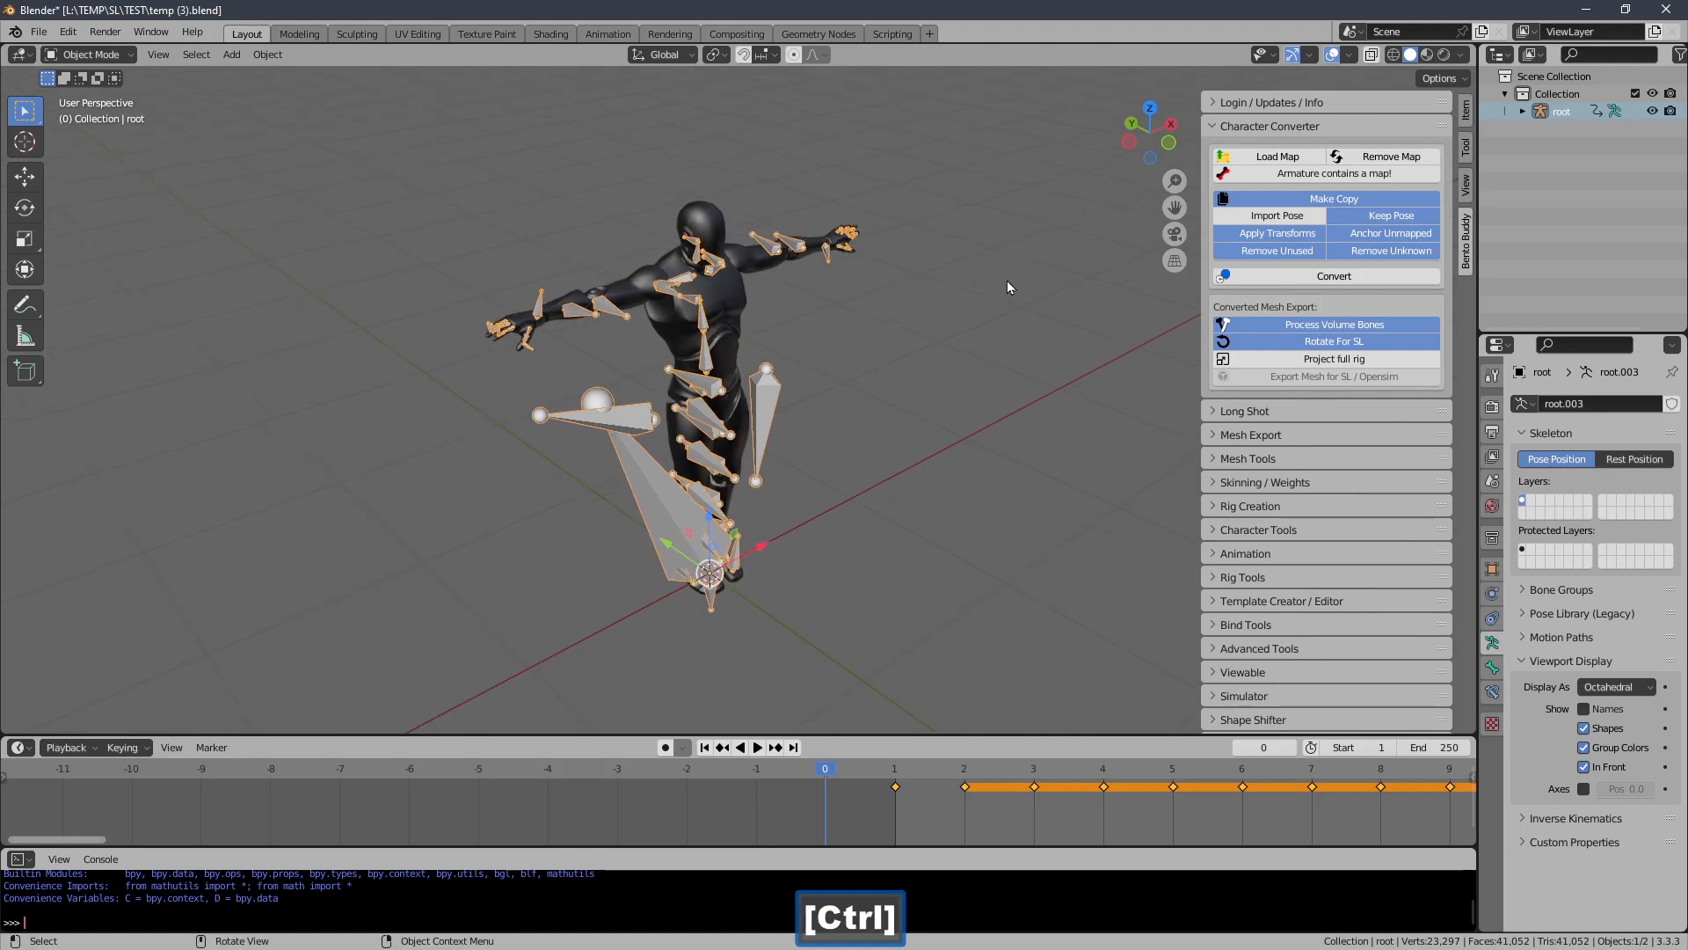
left_click(1328, 276)
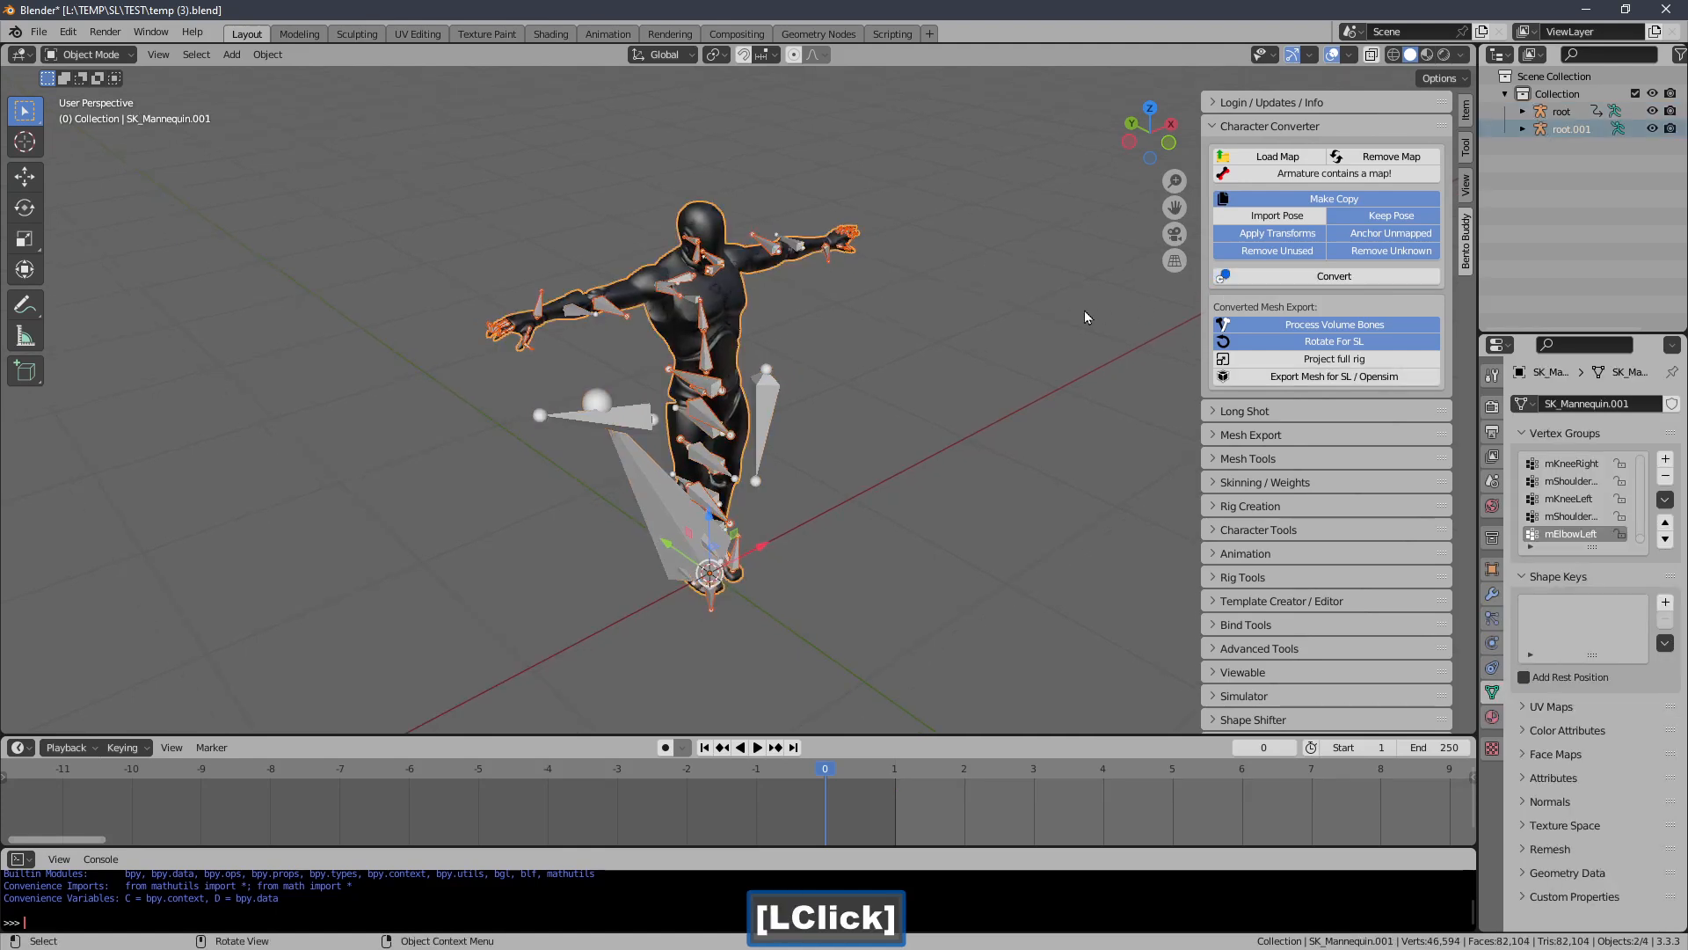
Export the converted mesh for SL / Opensim, overwriting a_test.dae in the test_material folder
left_click(1259, 376)
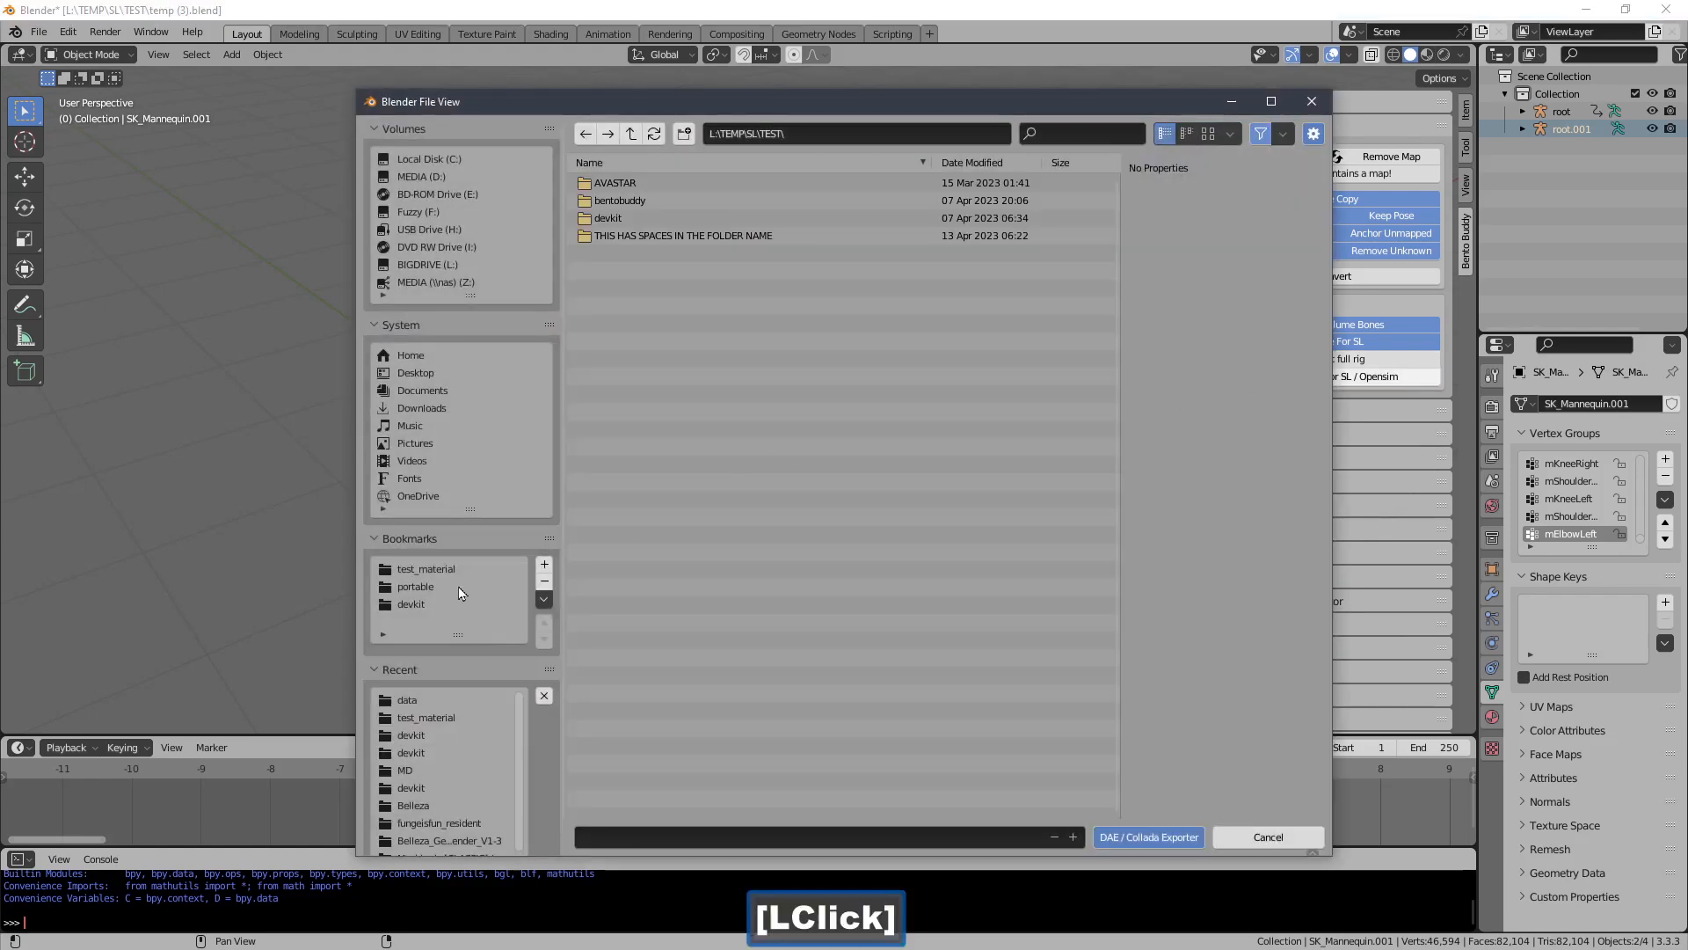
left_click(456, 570)
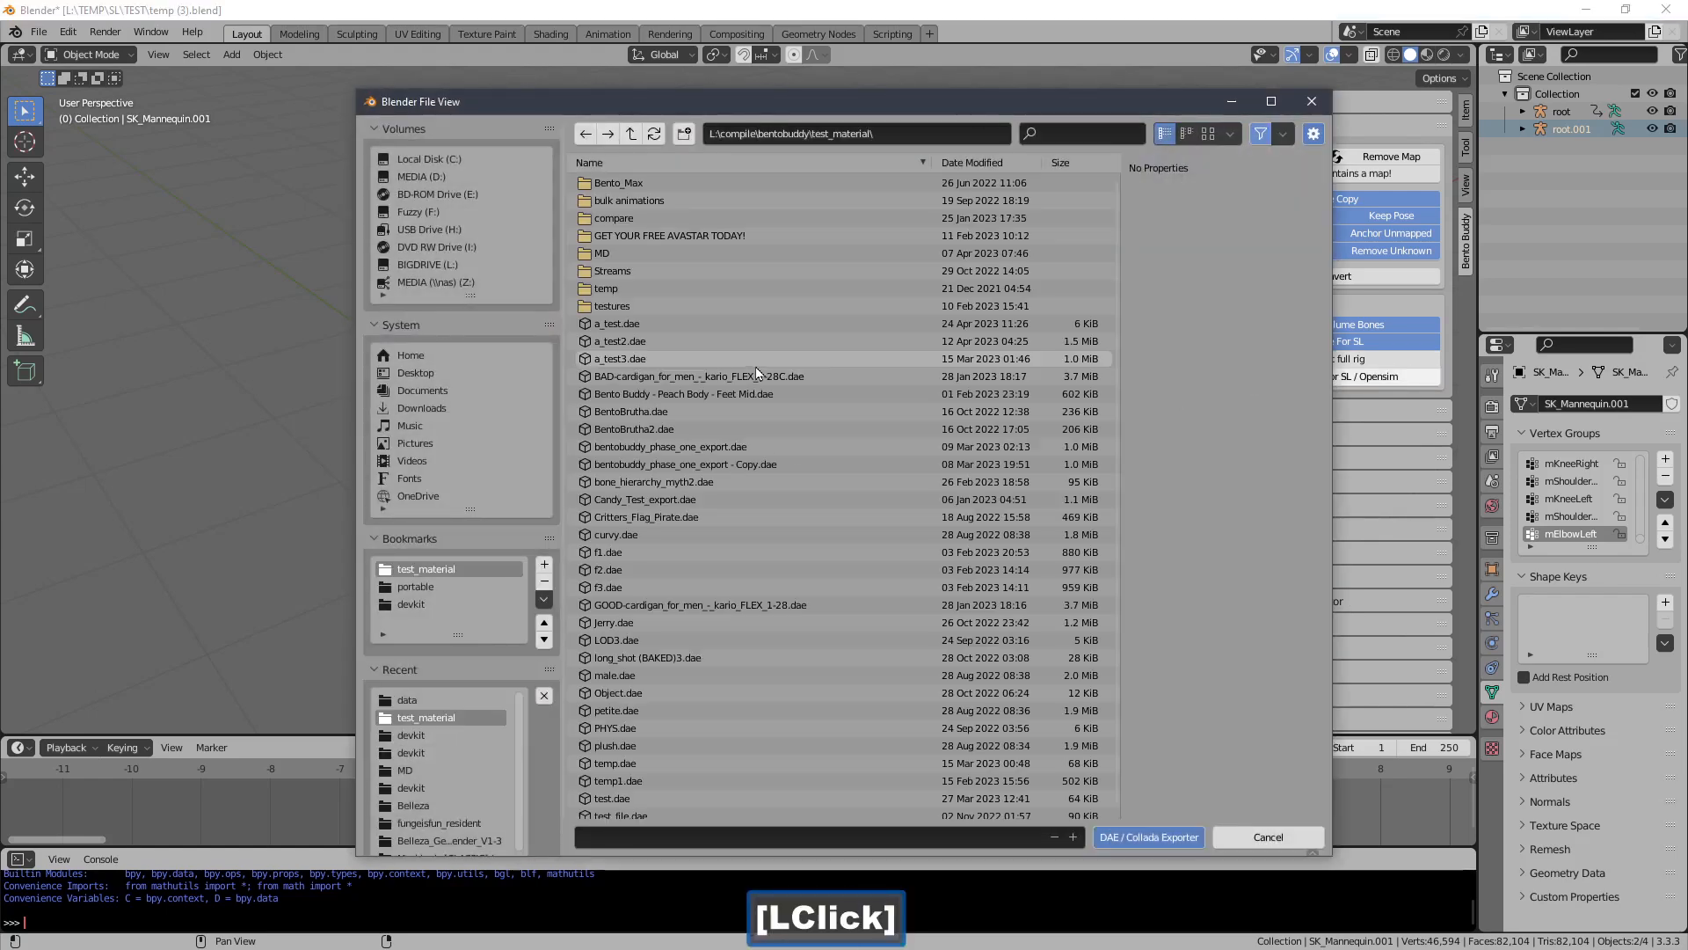
left_click(678, 325)
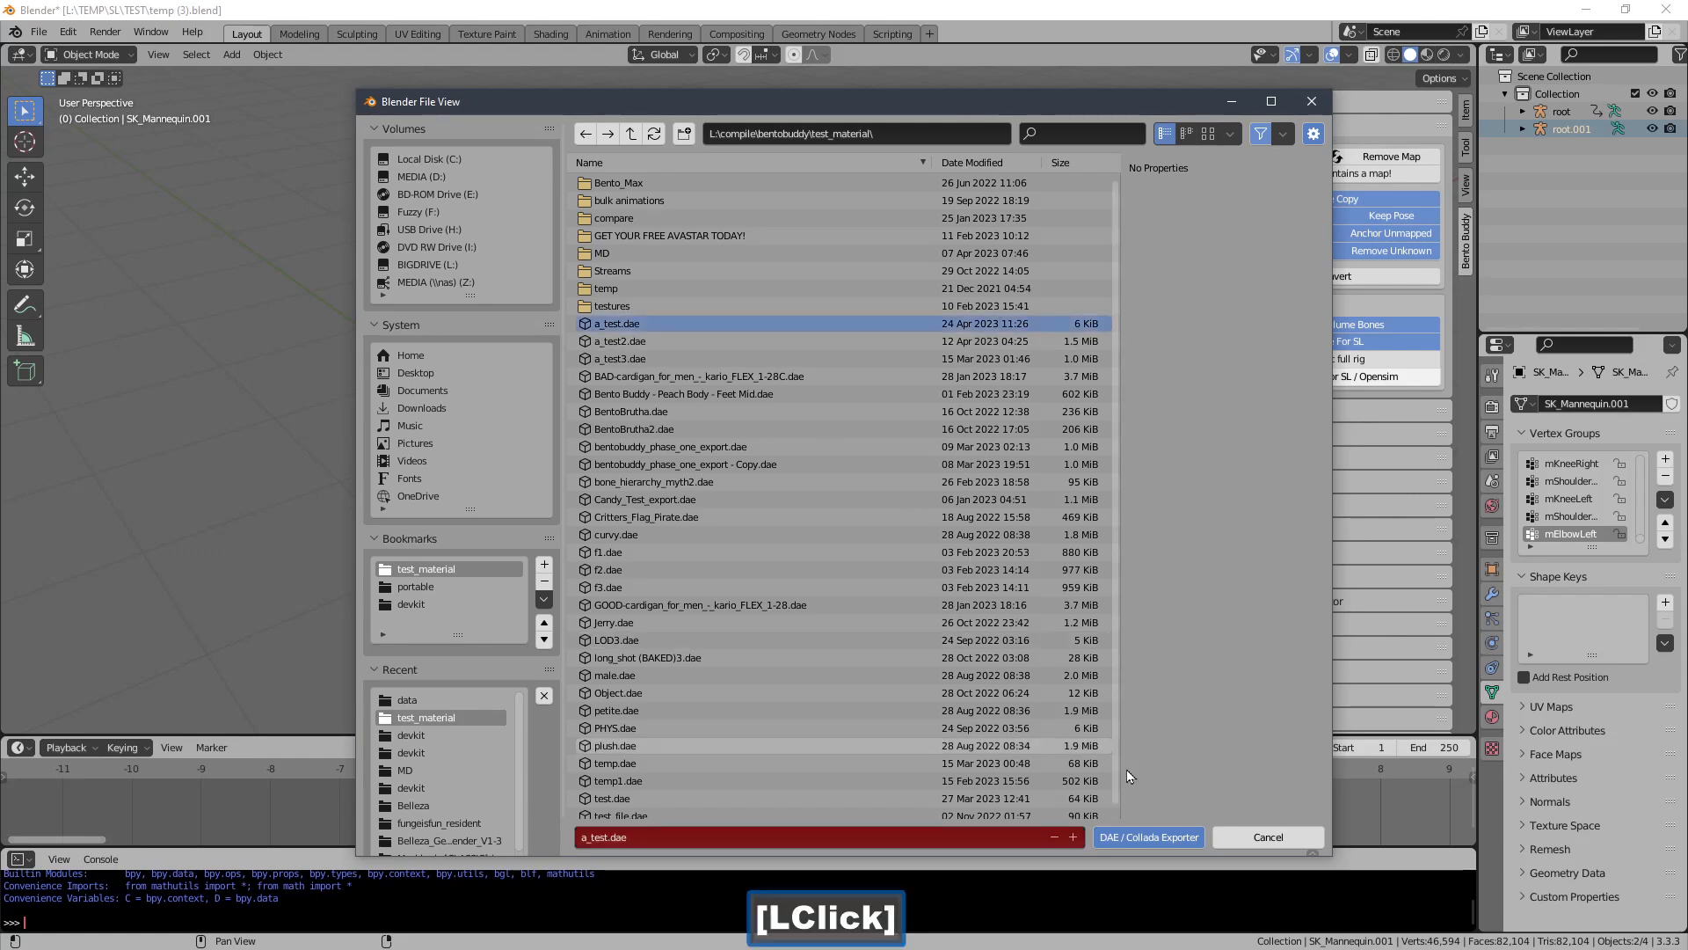
left_click(1168, 844)
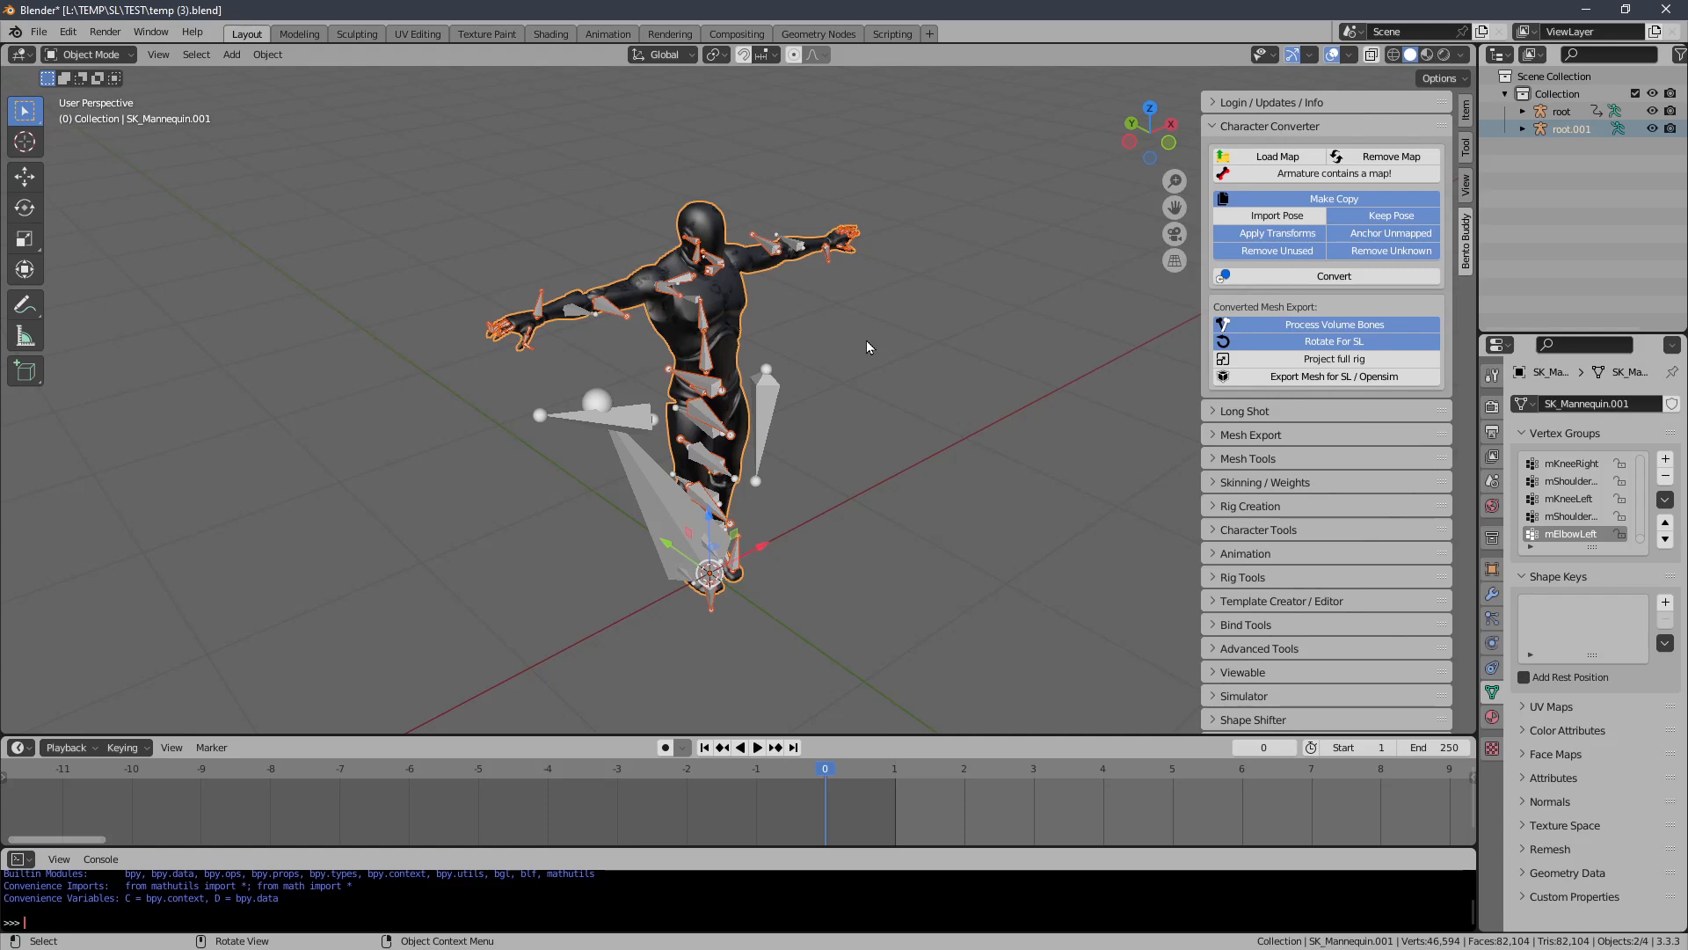
Delete the converted copy and select the original root armature
key("Delete")
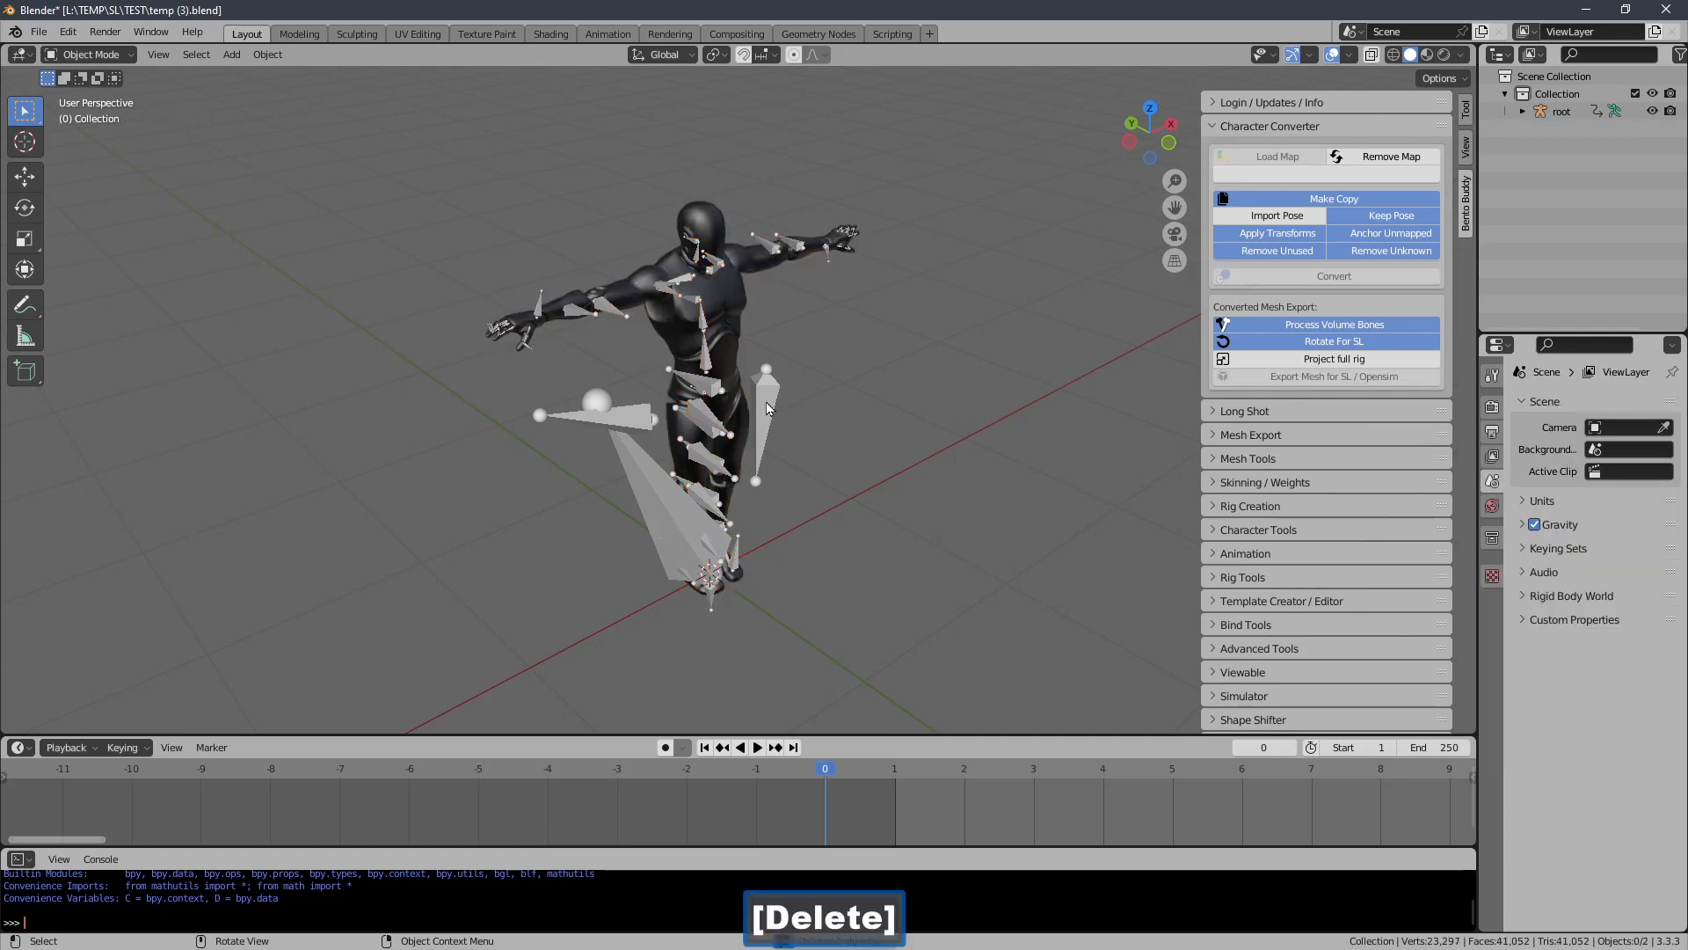
left_click(767, 411)
key("g")
right_click(846, 358)
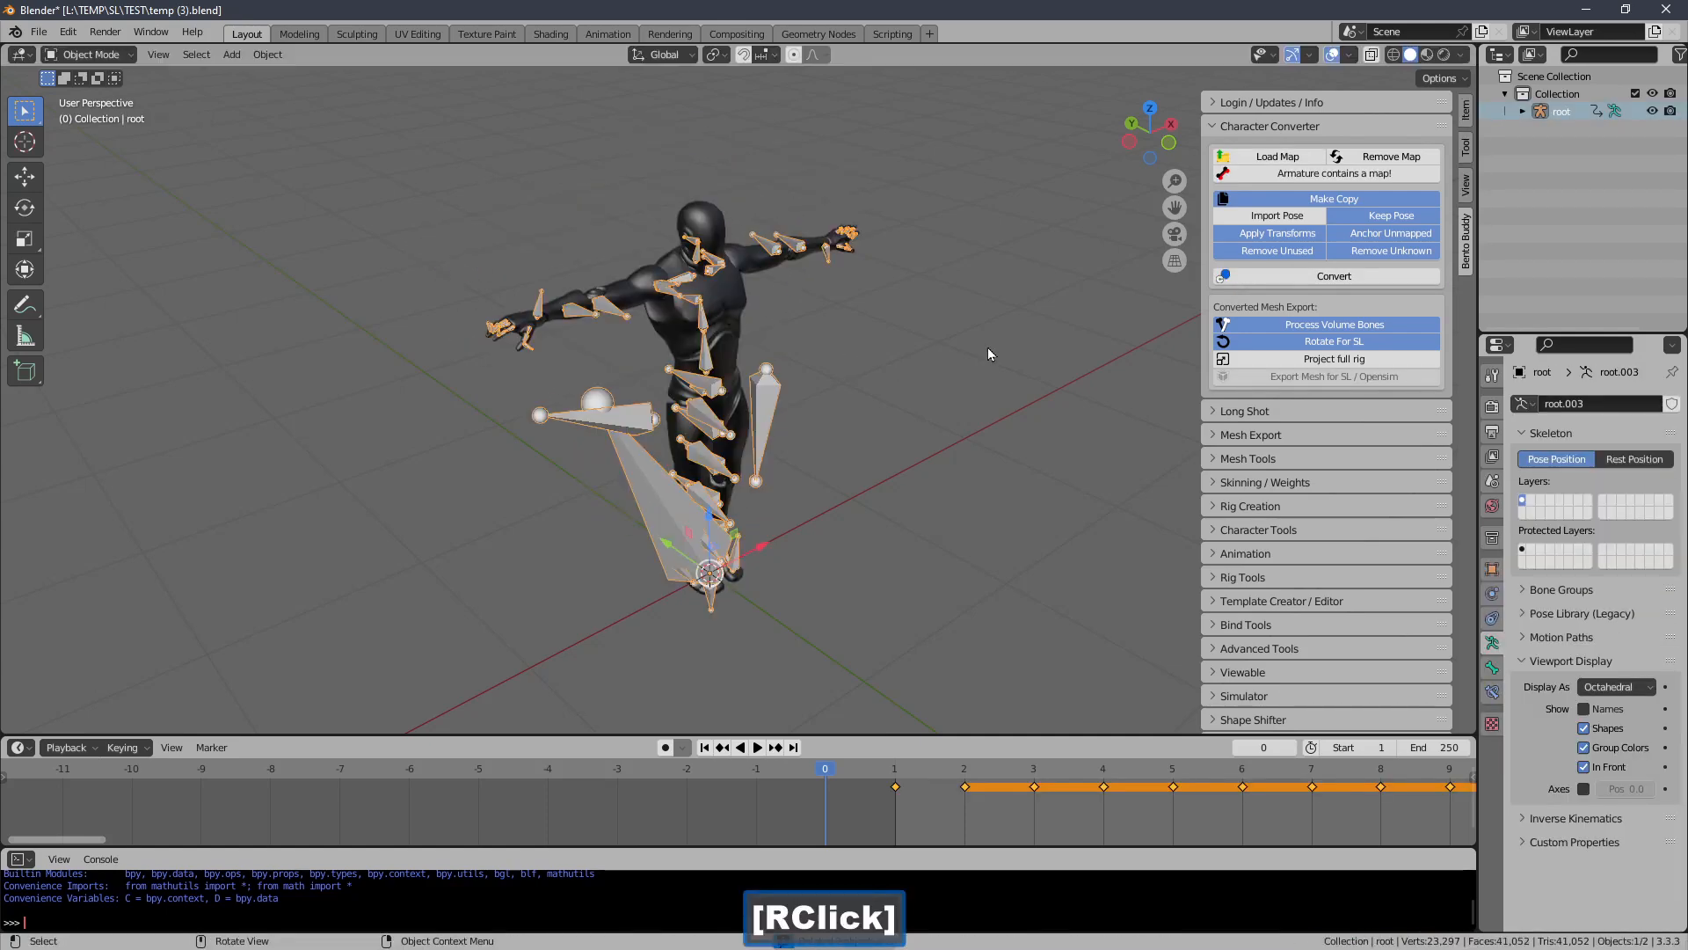
Run the Retarget Motion action on the root armature with the distance at 0.00
left_click(1245, 129)
middle_click_drag(1073, 280, 1112, 295, "shift")
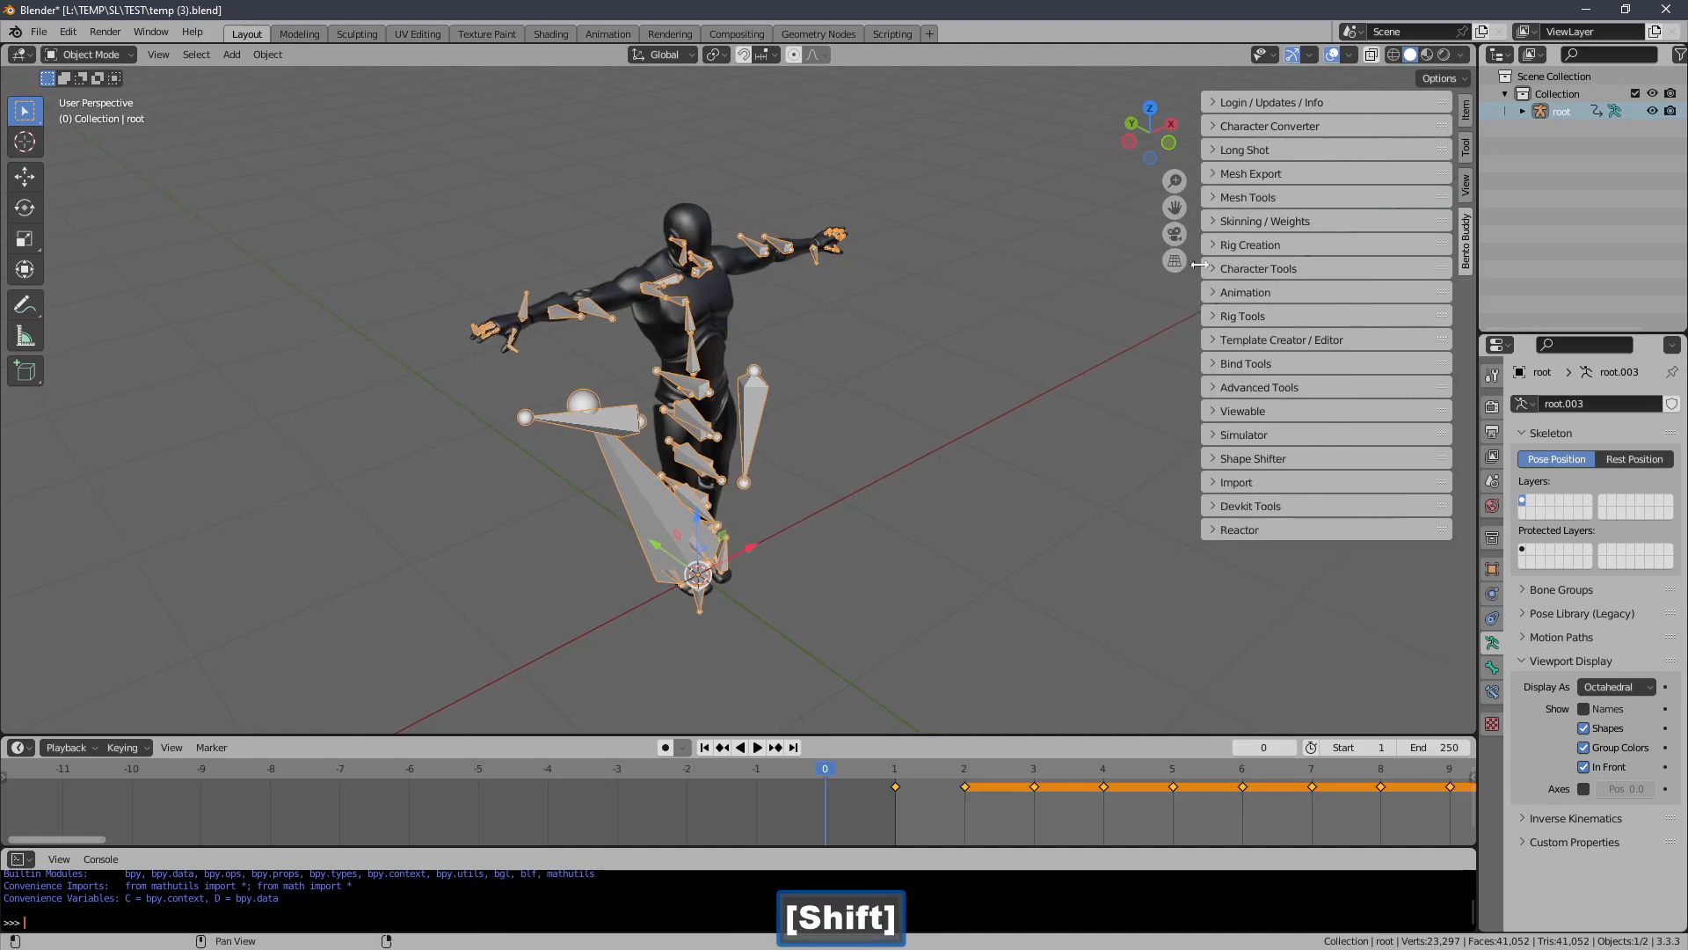
middle_click_drag(1011, 340, 1026, 341, "shift")
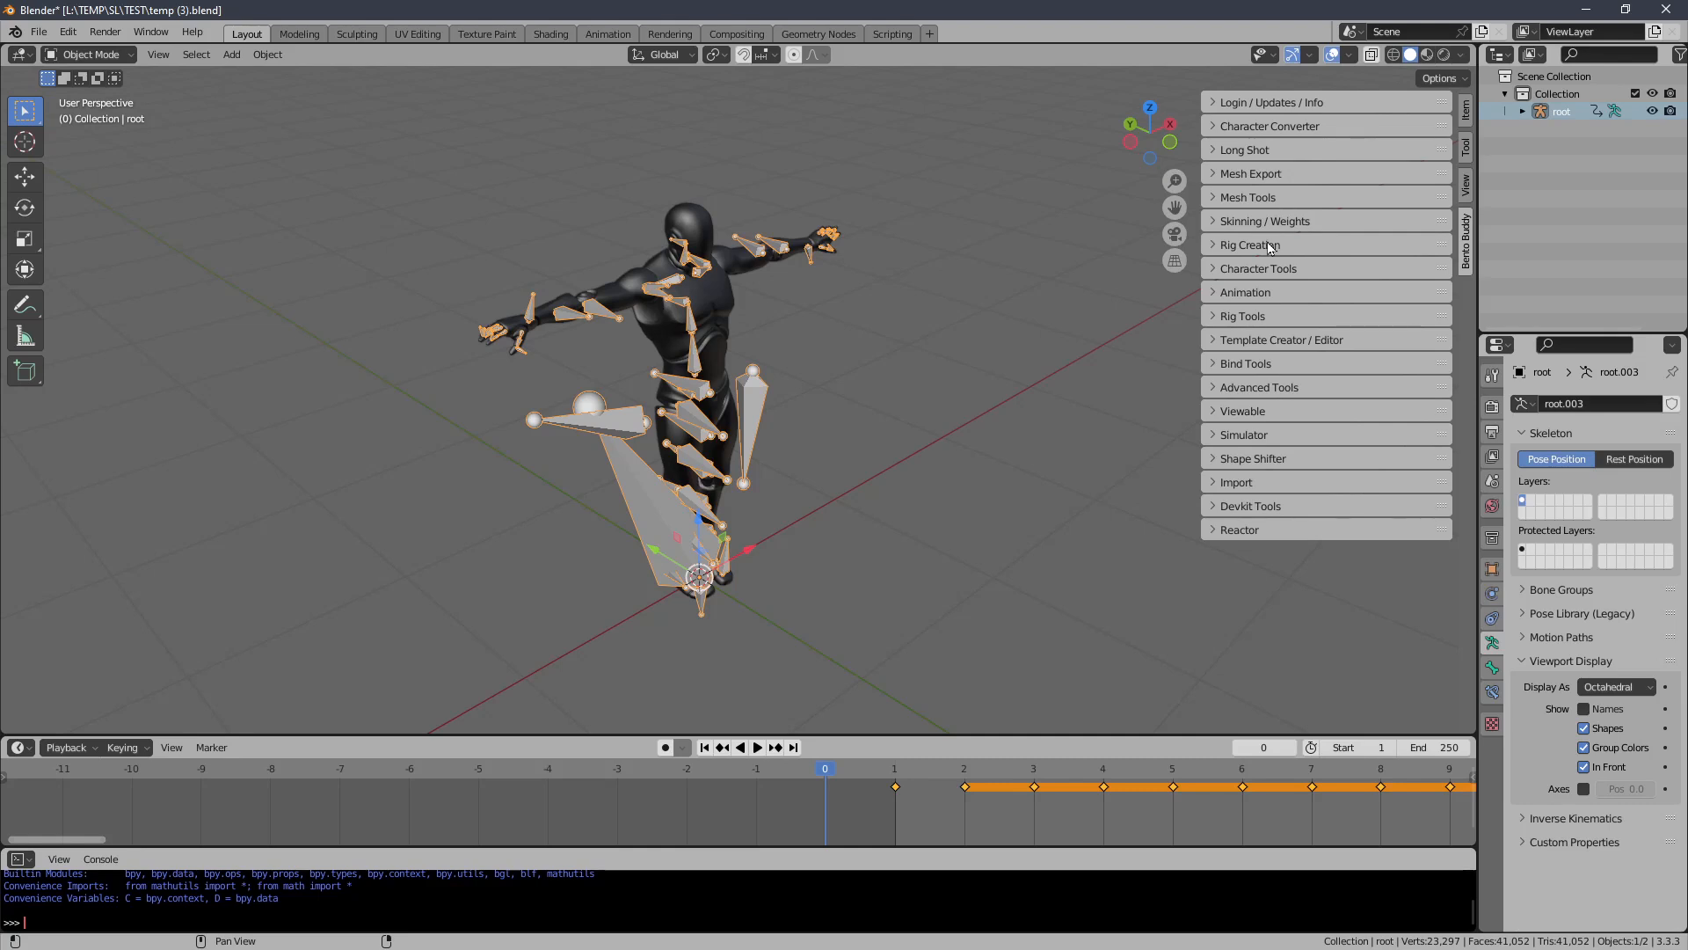
left_click(1266, 269)
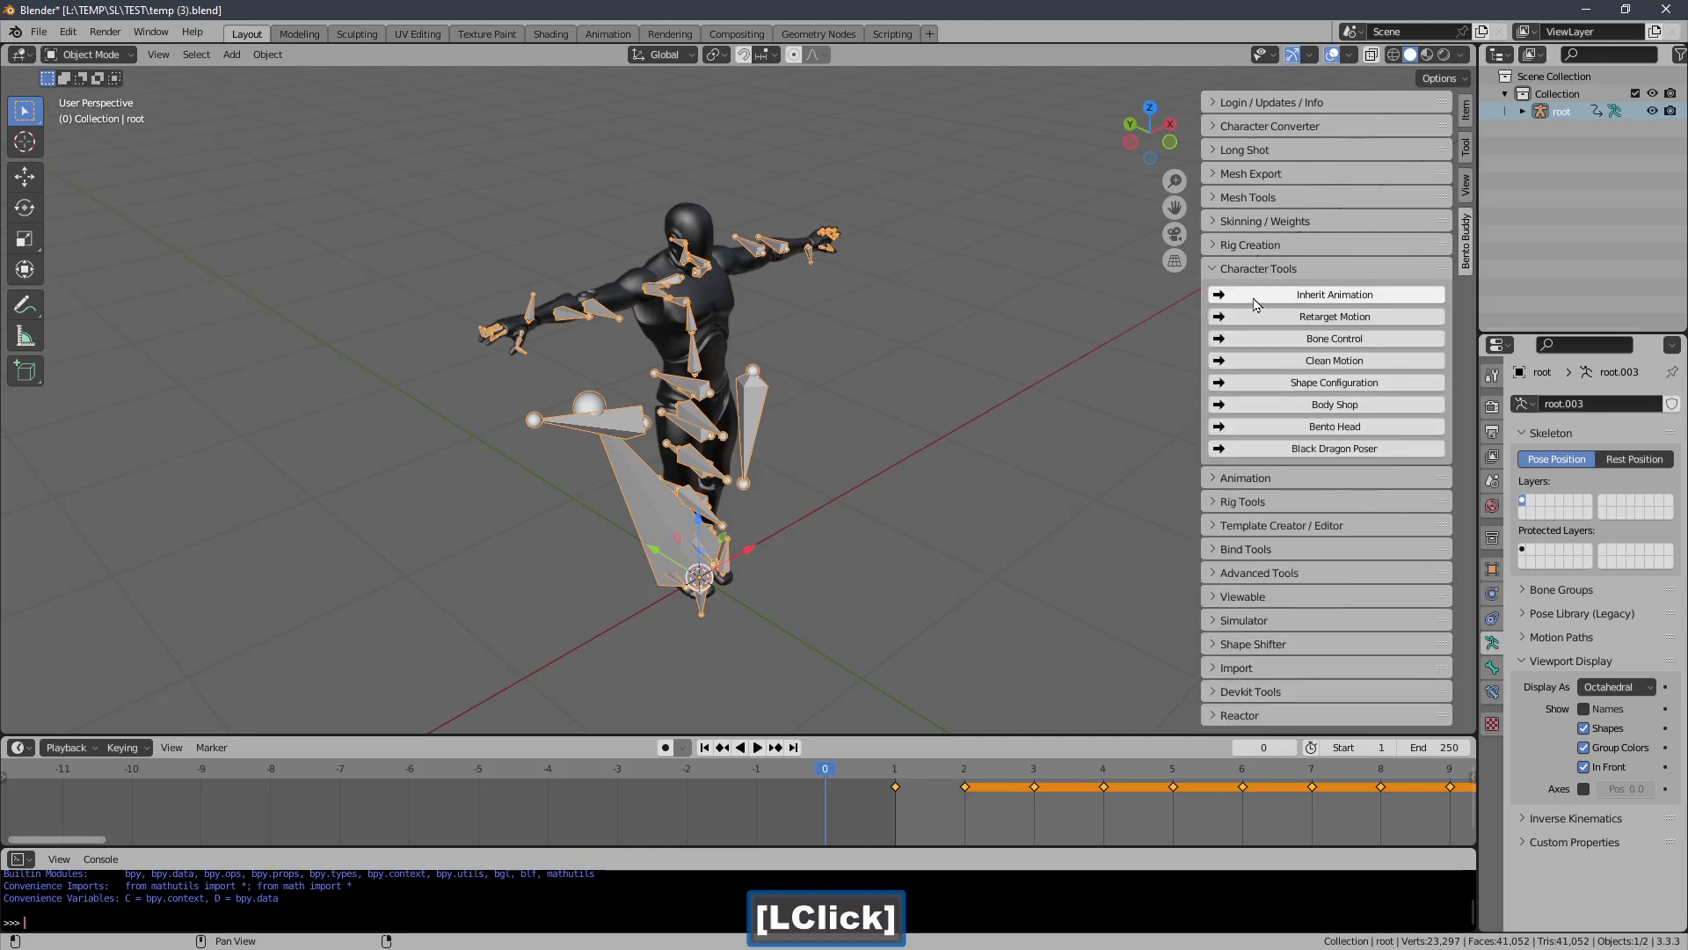
left_click(1261, 319)
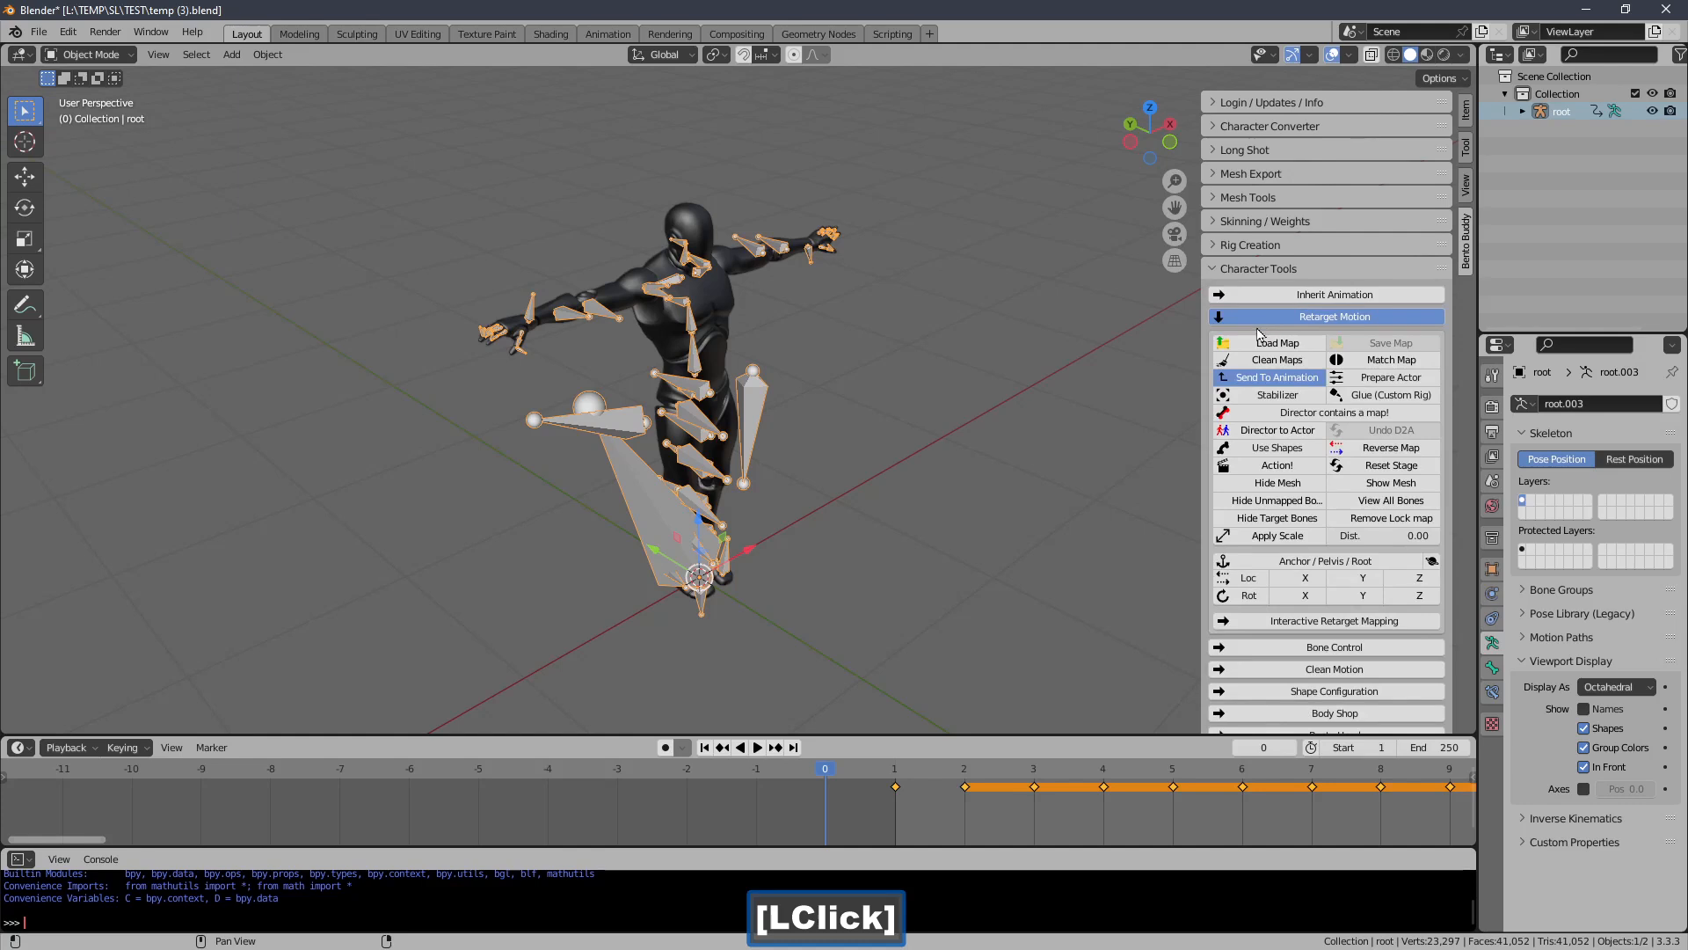
middle_click_drag(1085, 381, 1060, 369, "shift")
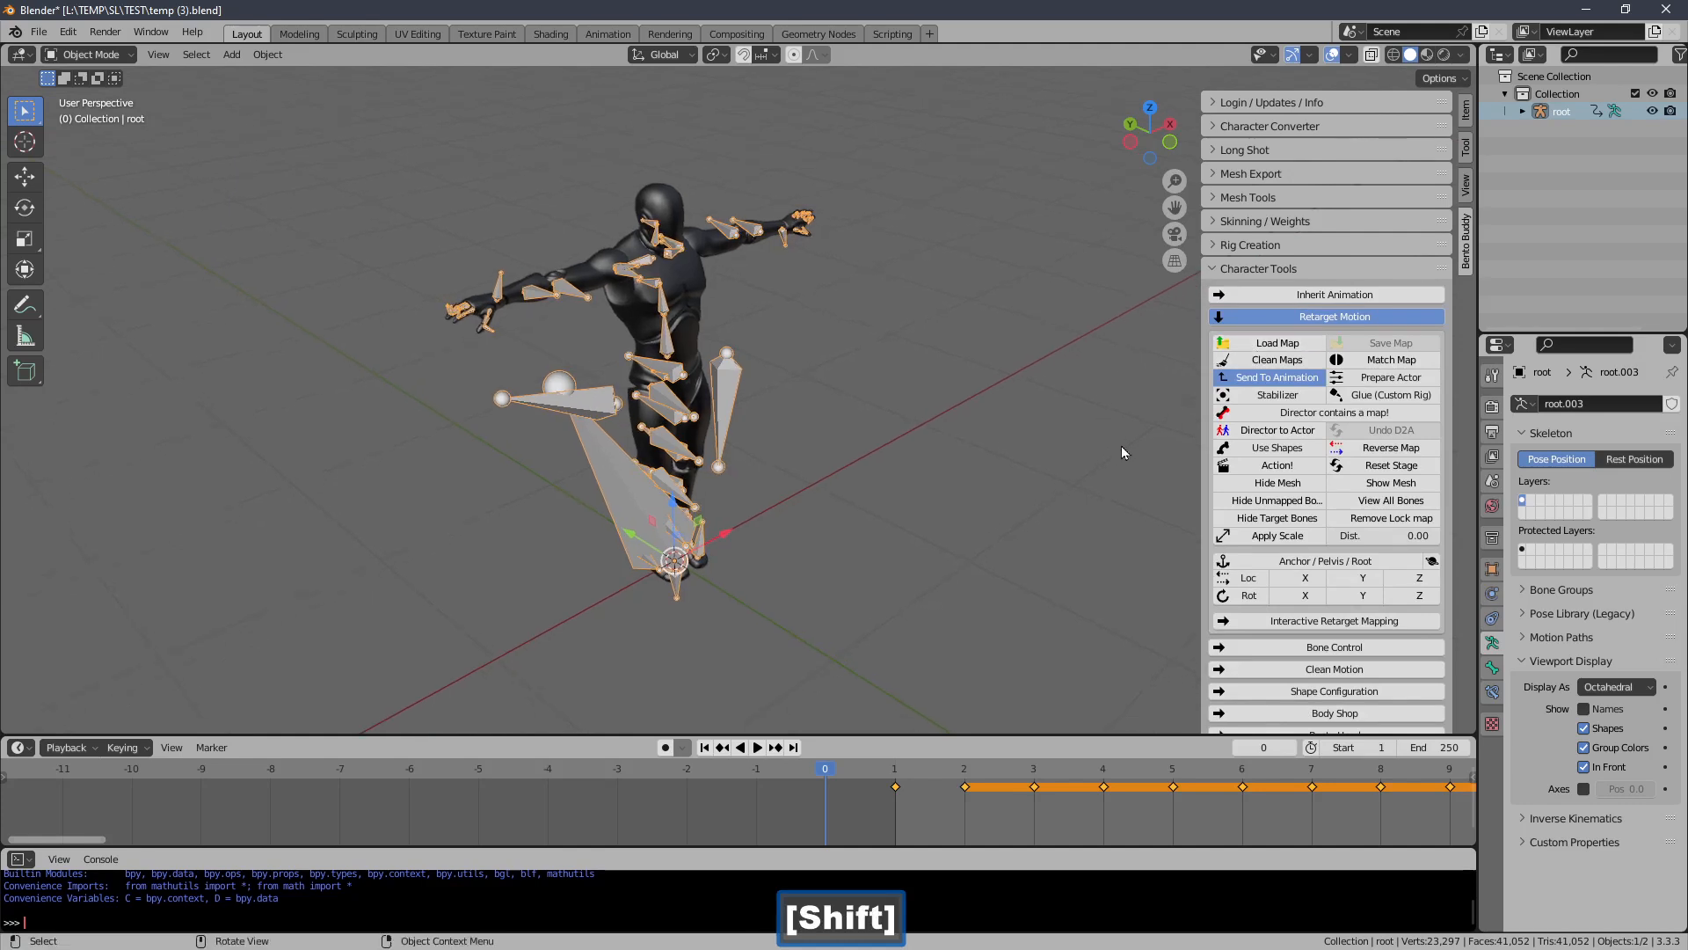
left_click(1278, 465)
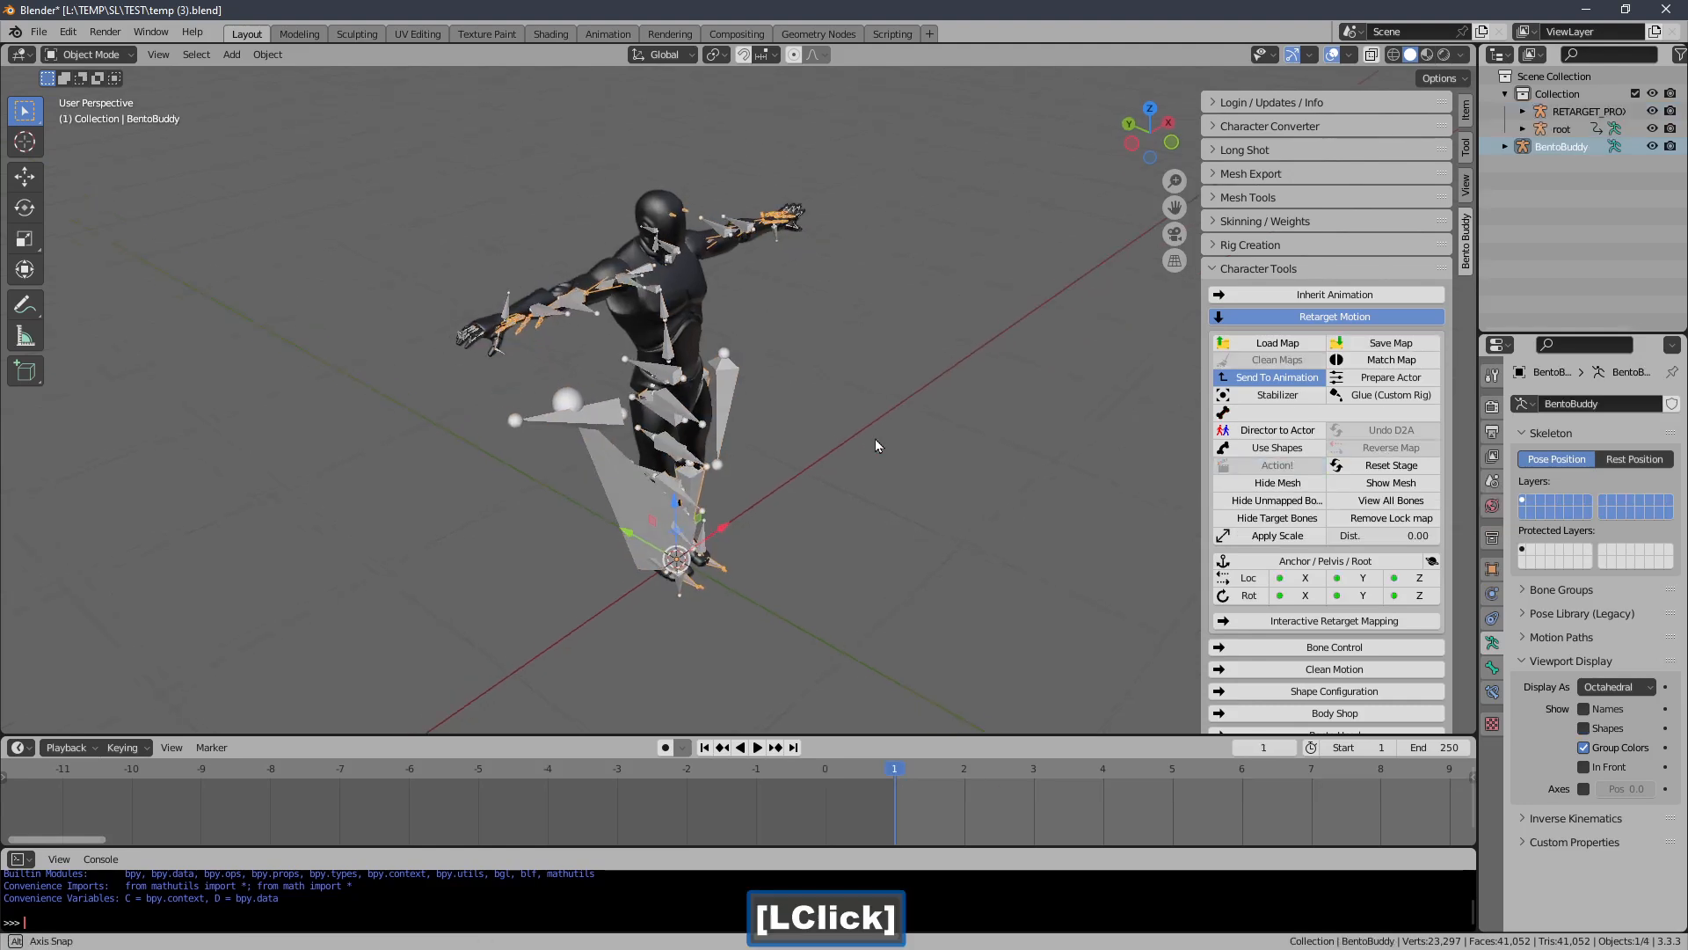
Reset the retarget stage and rerun the action with the distance set to 0.54
left_click(1371, 466)
left_click_drag(1378, 538, 1389, 538)
left_click(1277, 465)
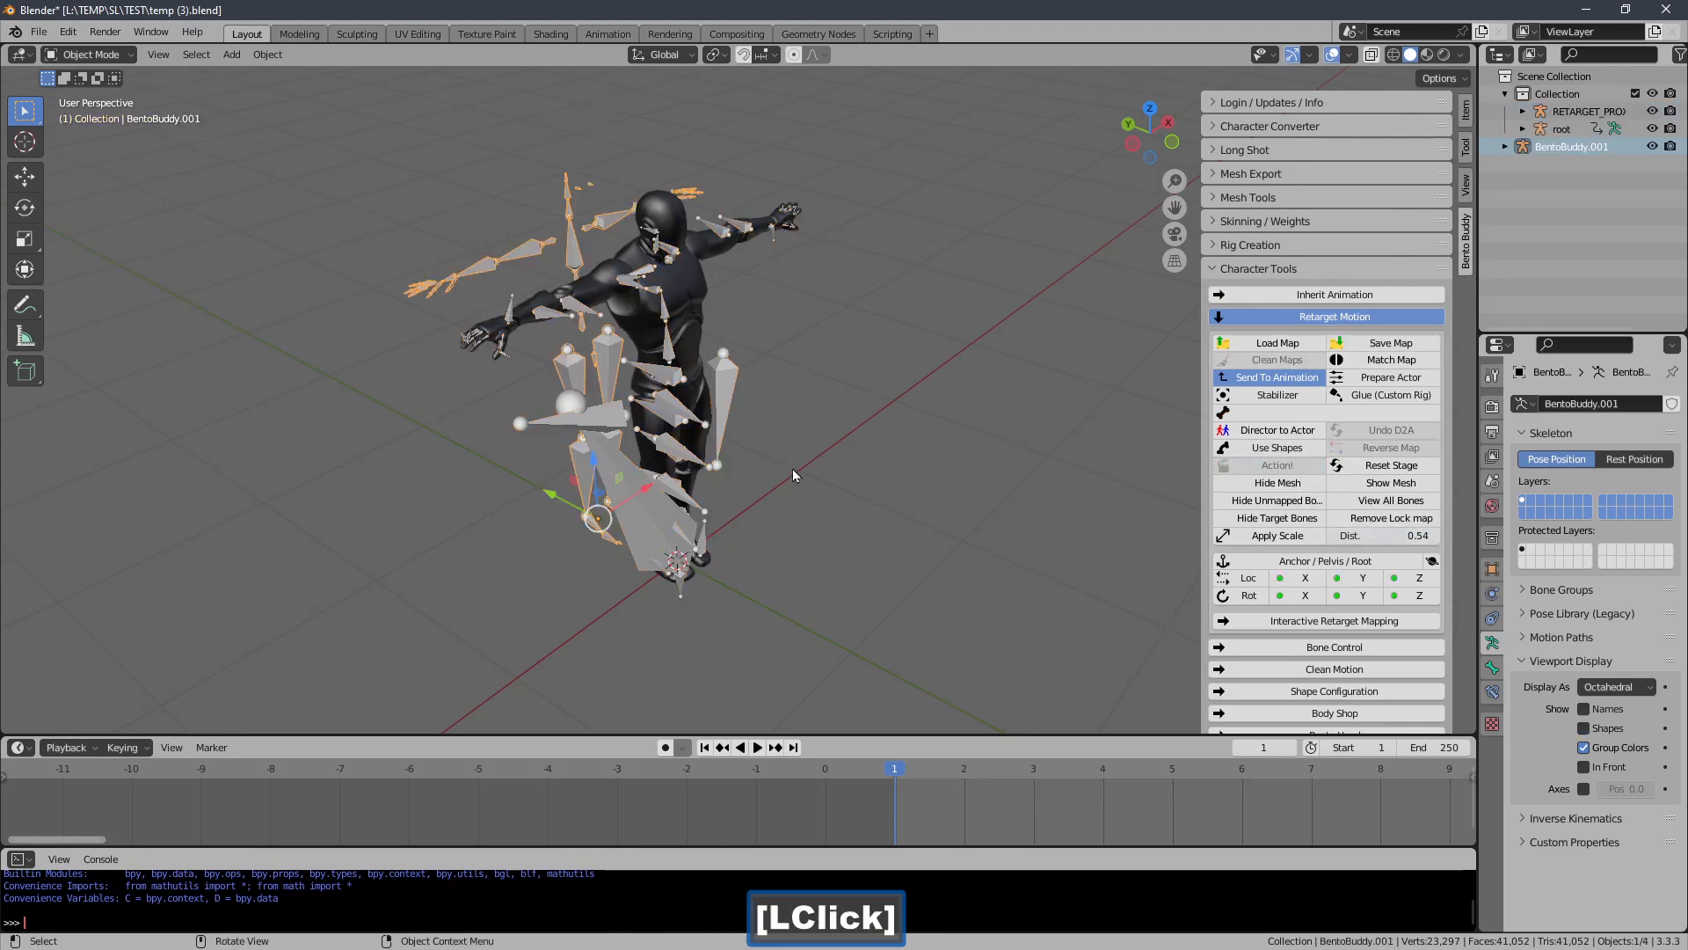
Scrub through the timeline to compare the retargeted skeleton's motion with the mannequin's, and return to frame 1
left_click_drag(947, 777, 1252, 795)
middle_click_drag(994, 572, 788, 487, "shift")
middle_click_drag(1115, 839, 483, 788, "ctrl")
left_click_drag(512, 772, 632, 788)
left_click_drag(509, 788, 566, 788)
middle_click_drag(587, 647, 747, 540)
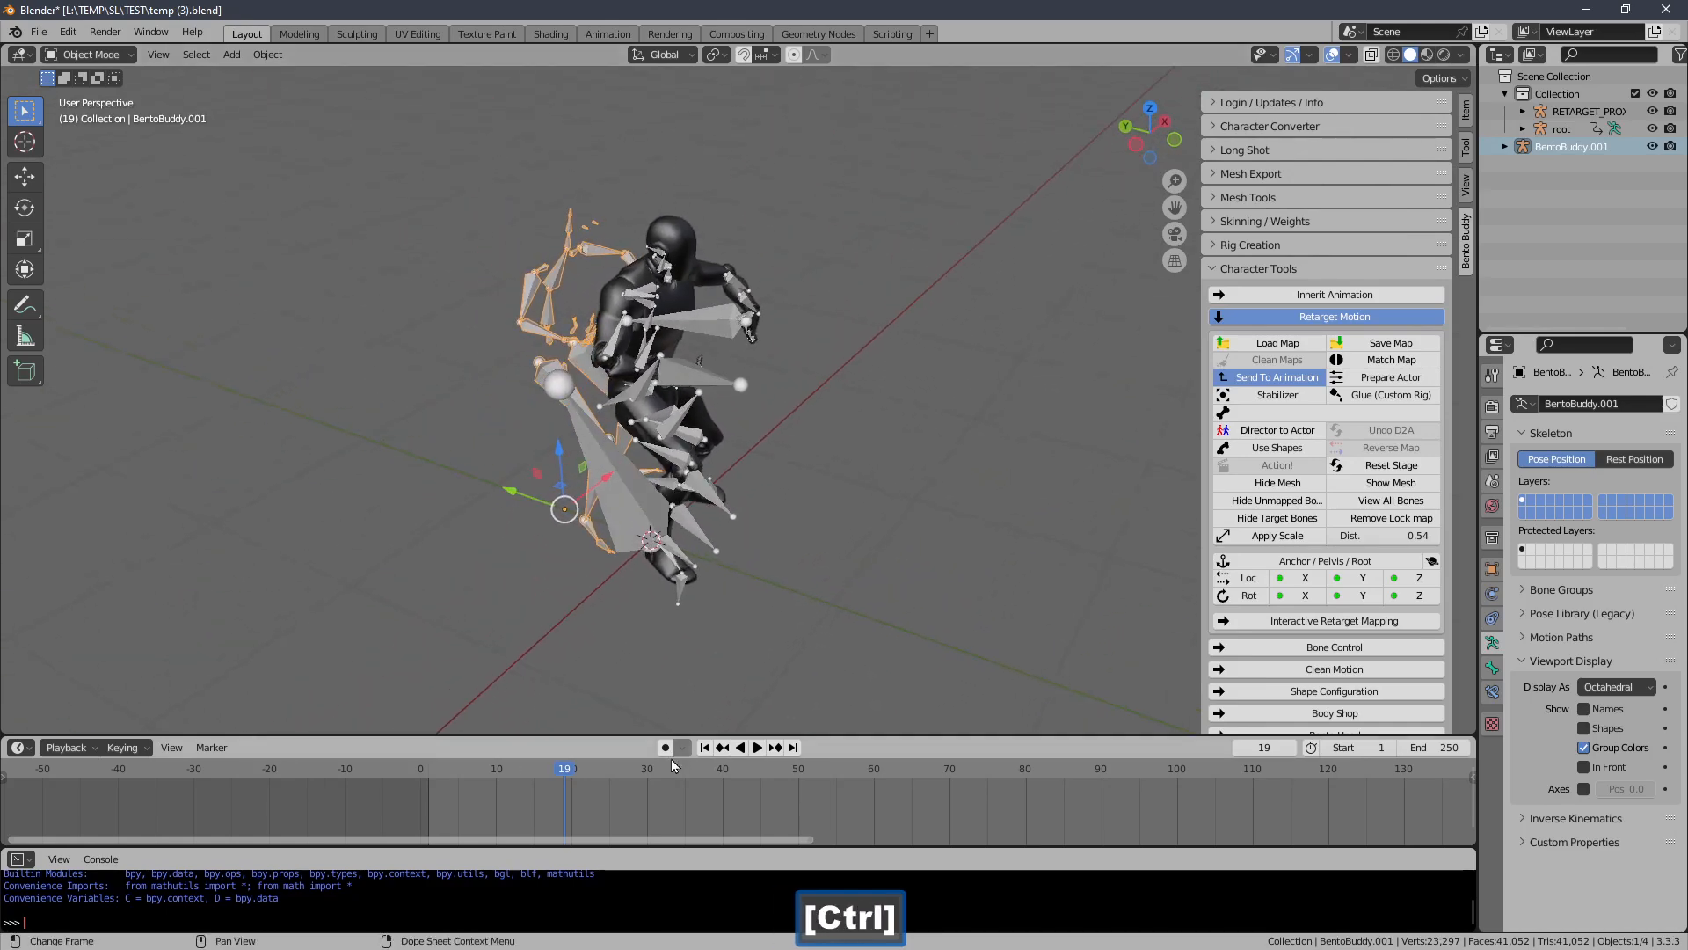
left_click_drag(582, 768, 874, 773)
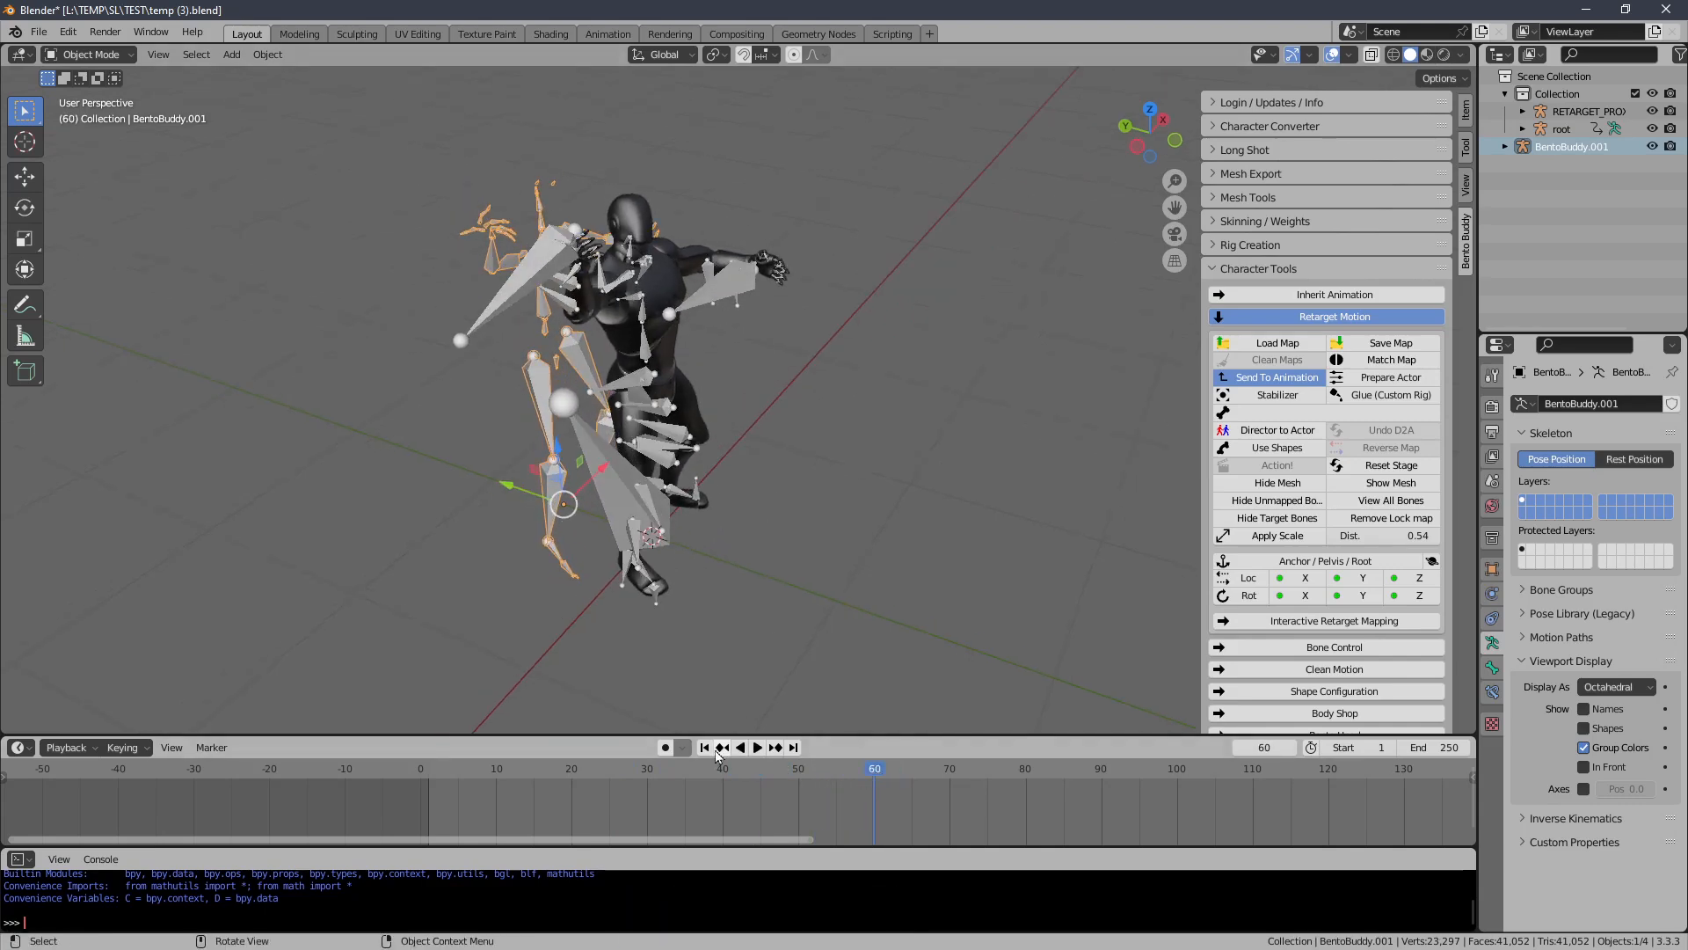
left_click_drag(862, 768, 449, 771)
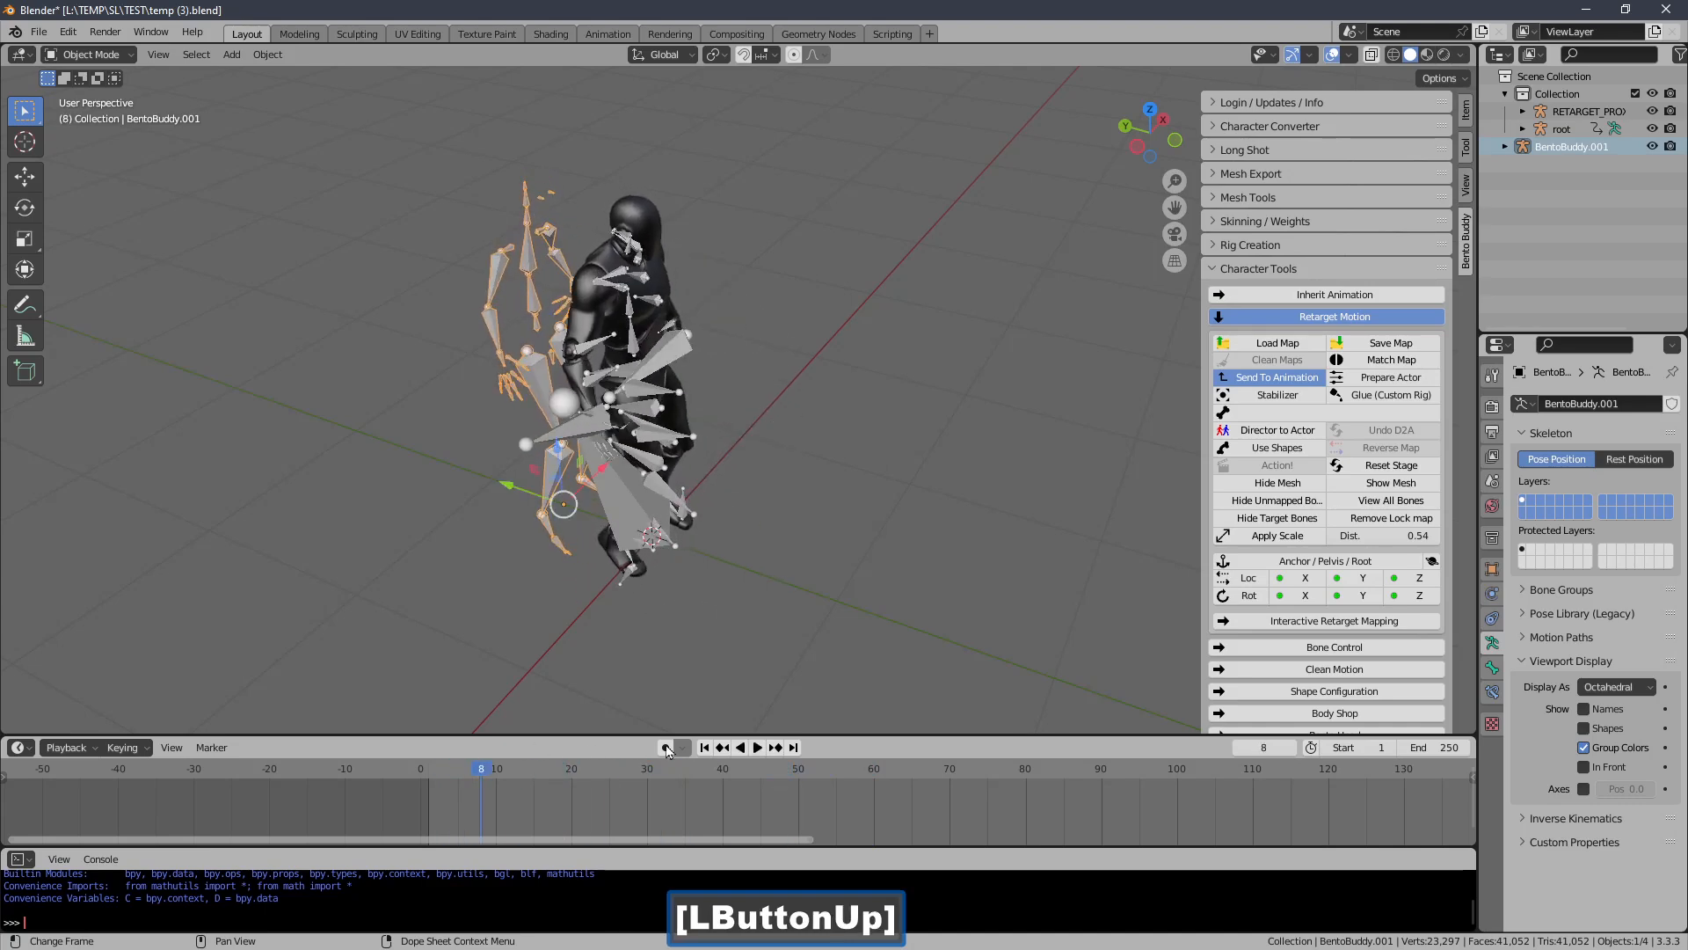
left_click(705, 747)
middle_click_drag(851, 450, 805, 471)
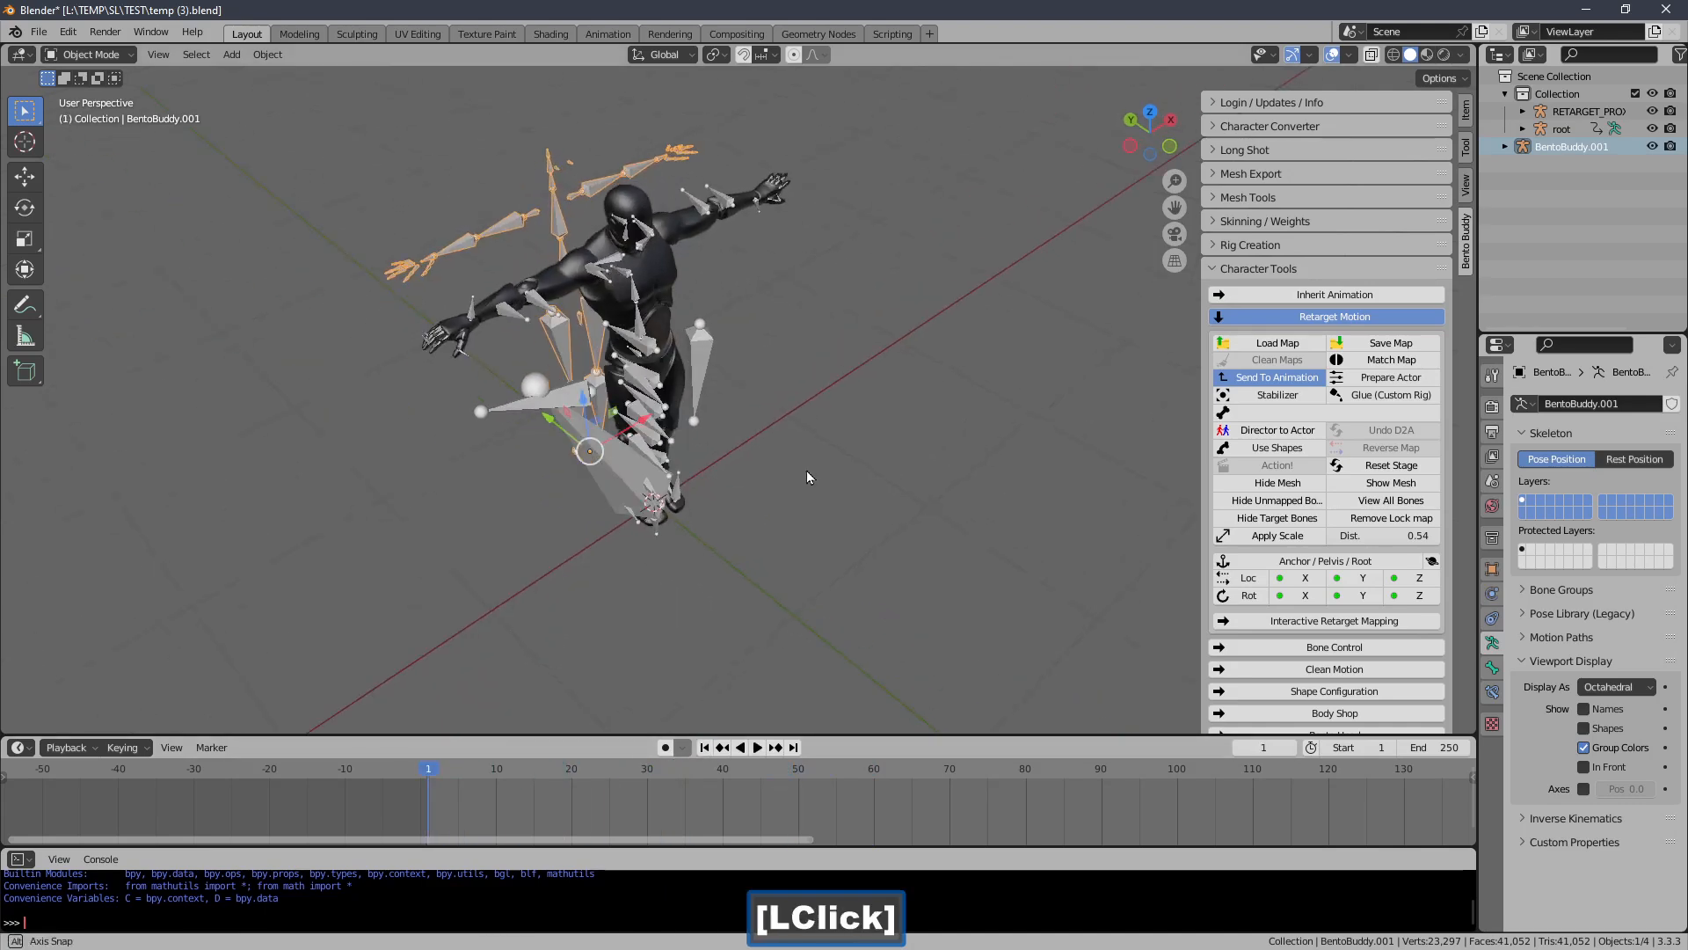
middle_click_drag(985, 525, 961, 555, "shift")
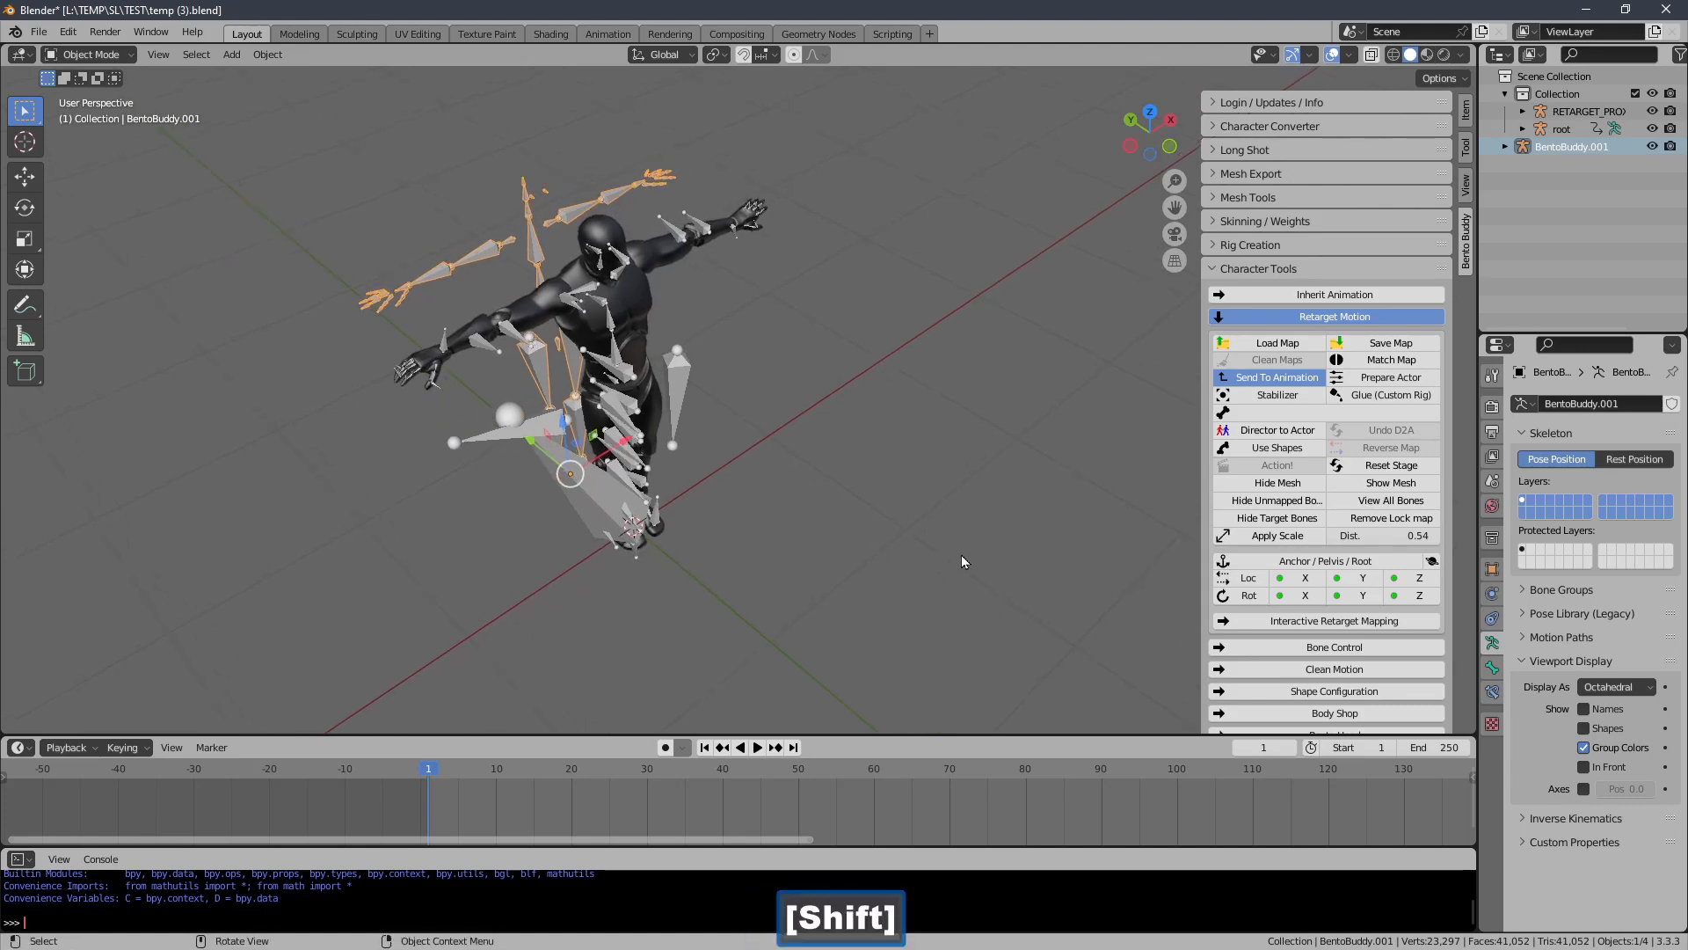
Select the retargeted BentoBuddy.001 skeleton and show its anim export features
left_click(1241, 268)
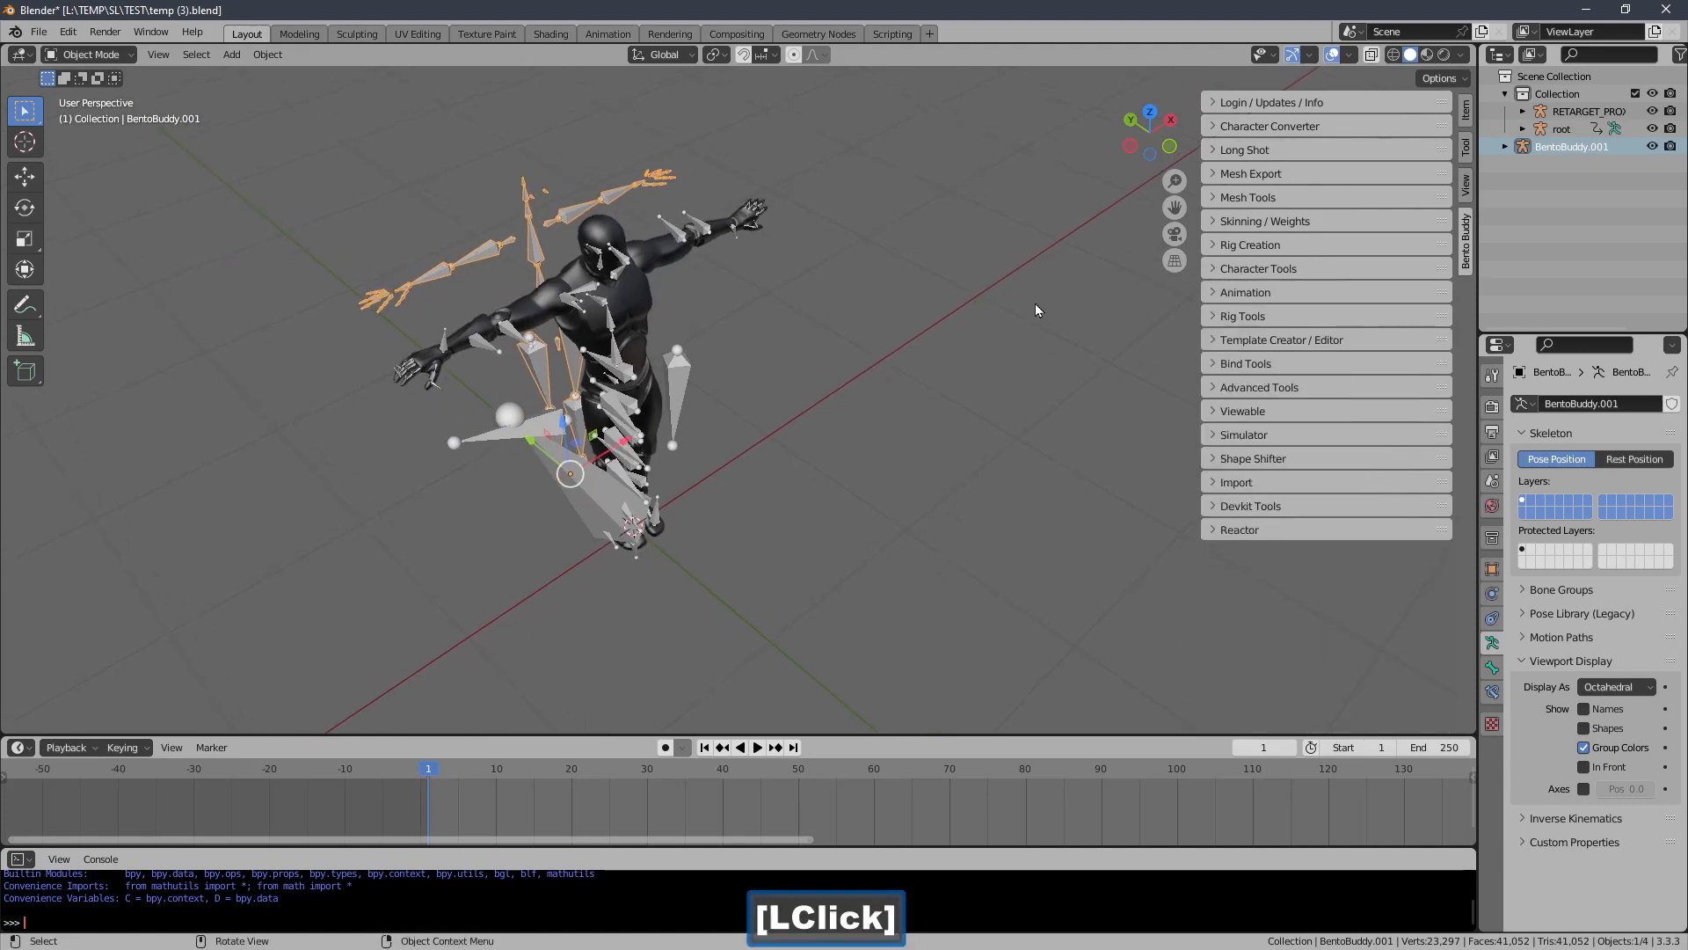
middle_click_drag(1051, 302, 1016, 343, "shift")
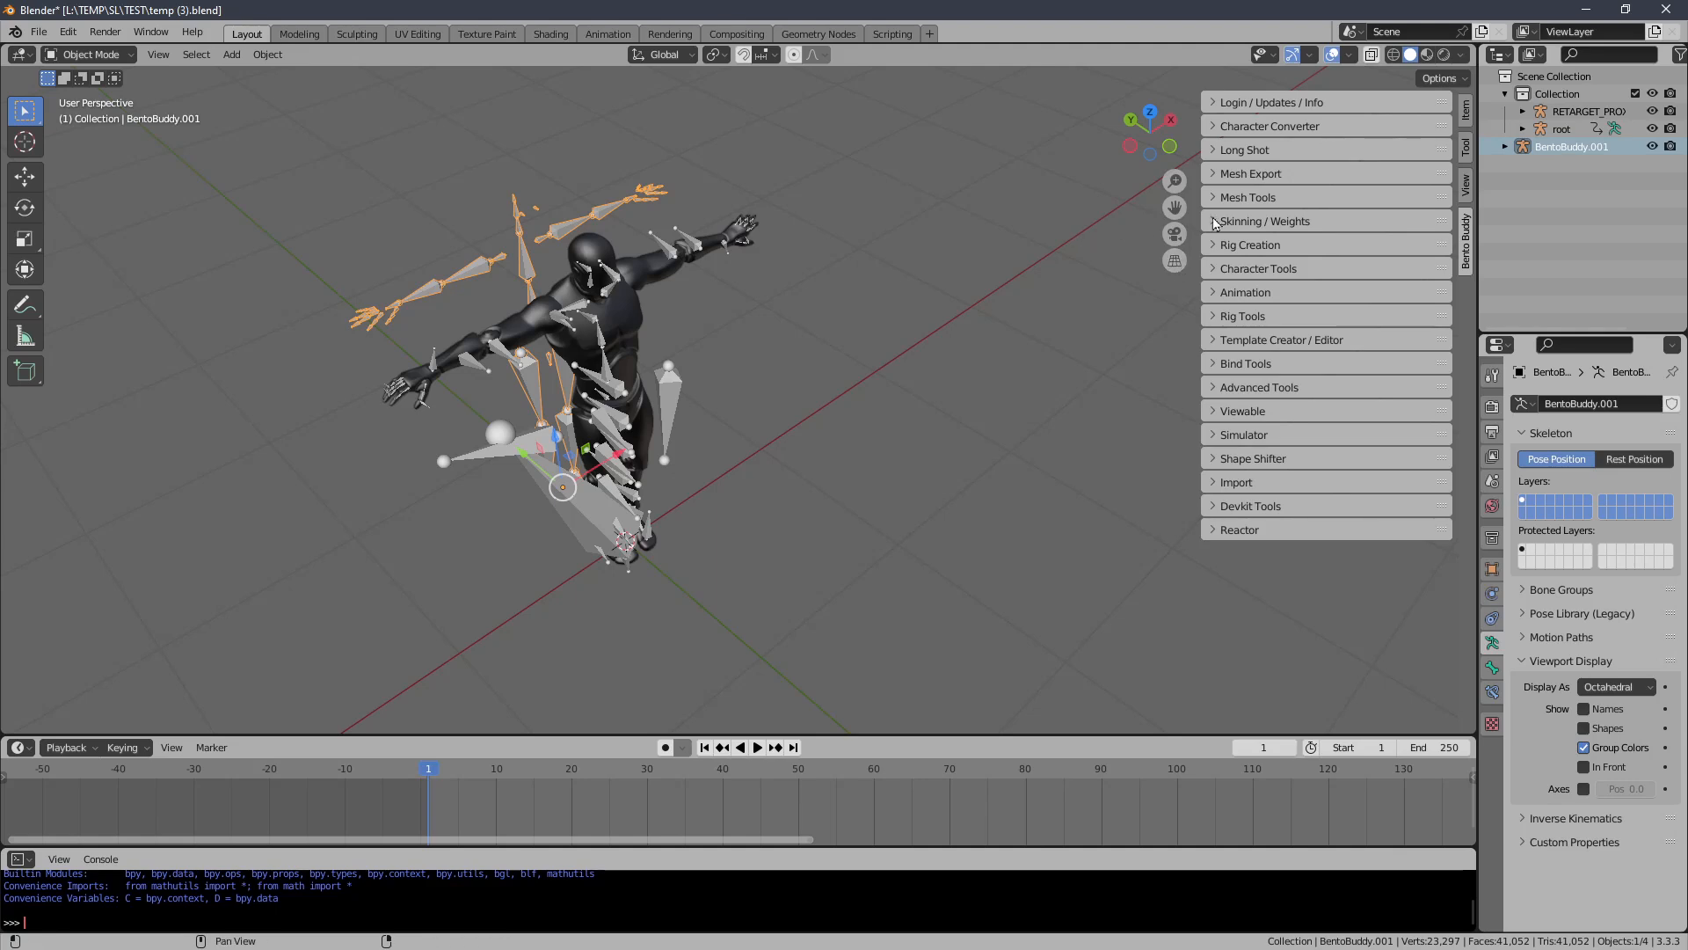
left_click(1244, 293)
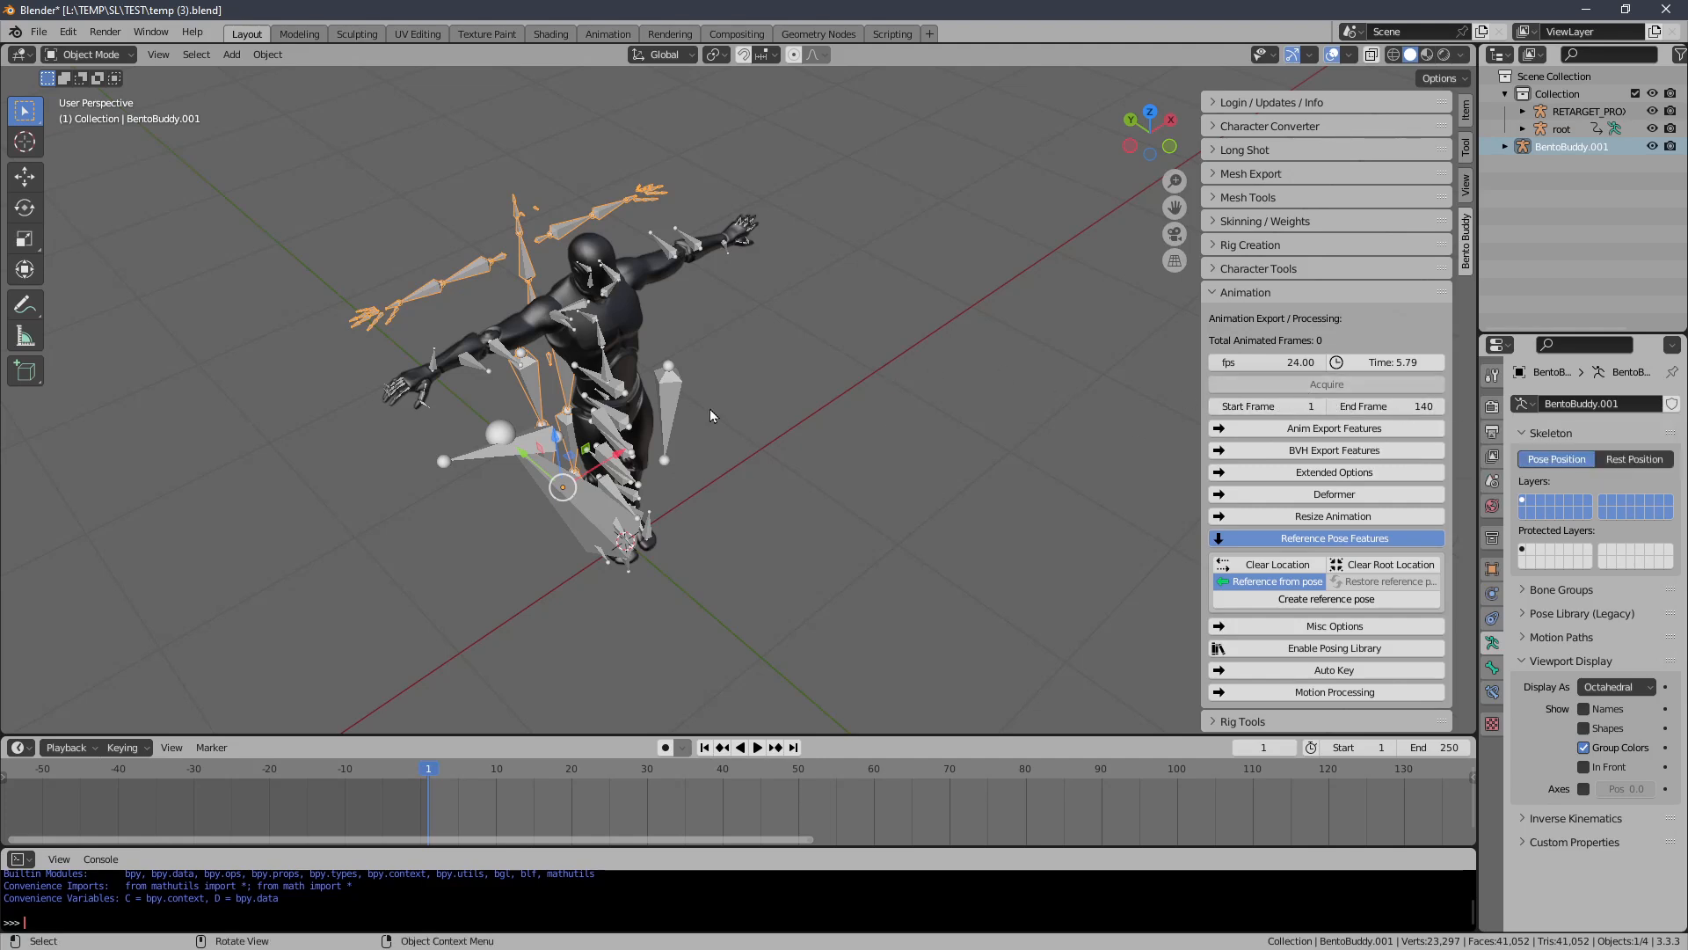
left_click(671, 389)
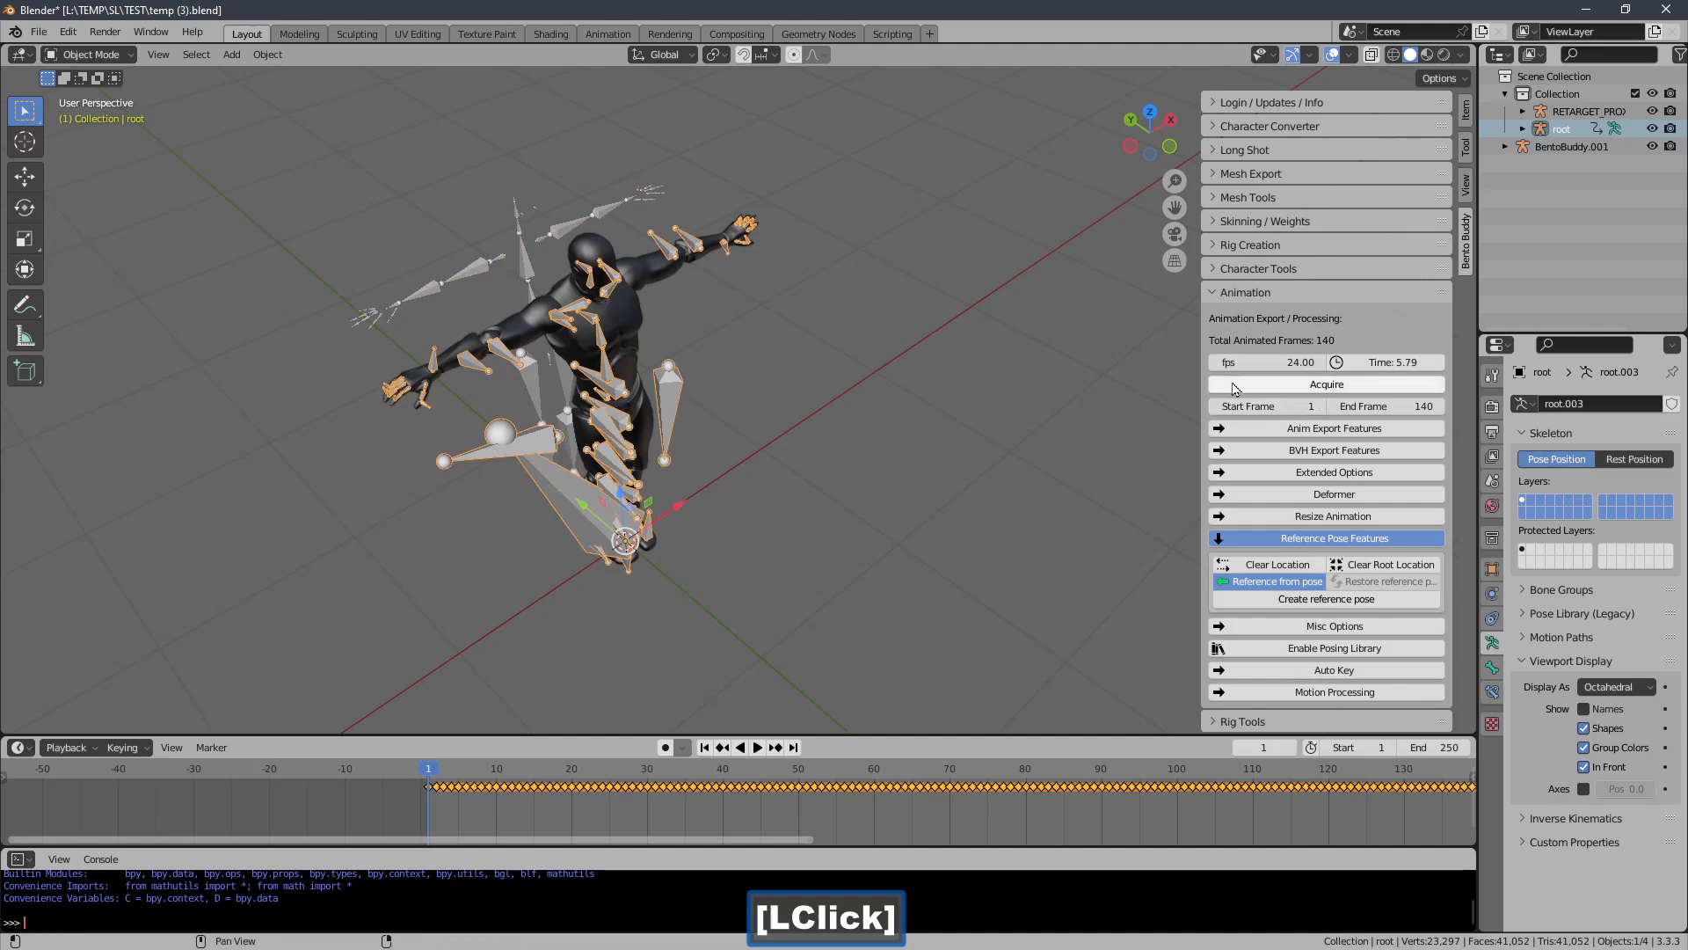
left_click(474, 270)
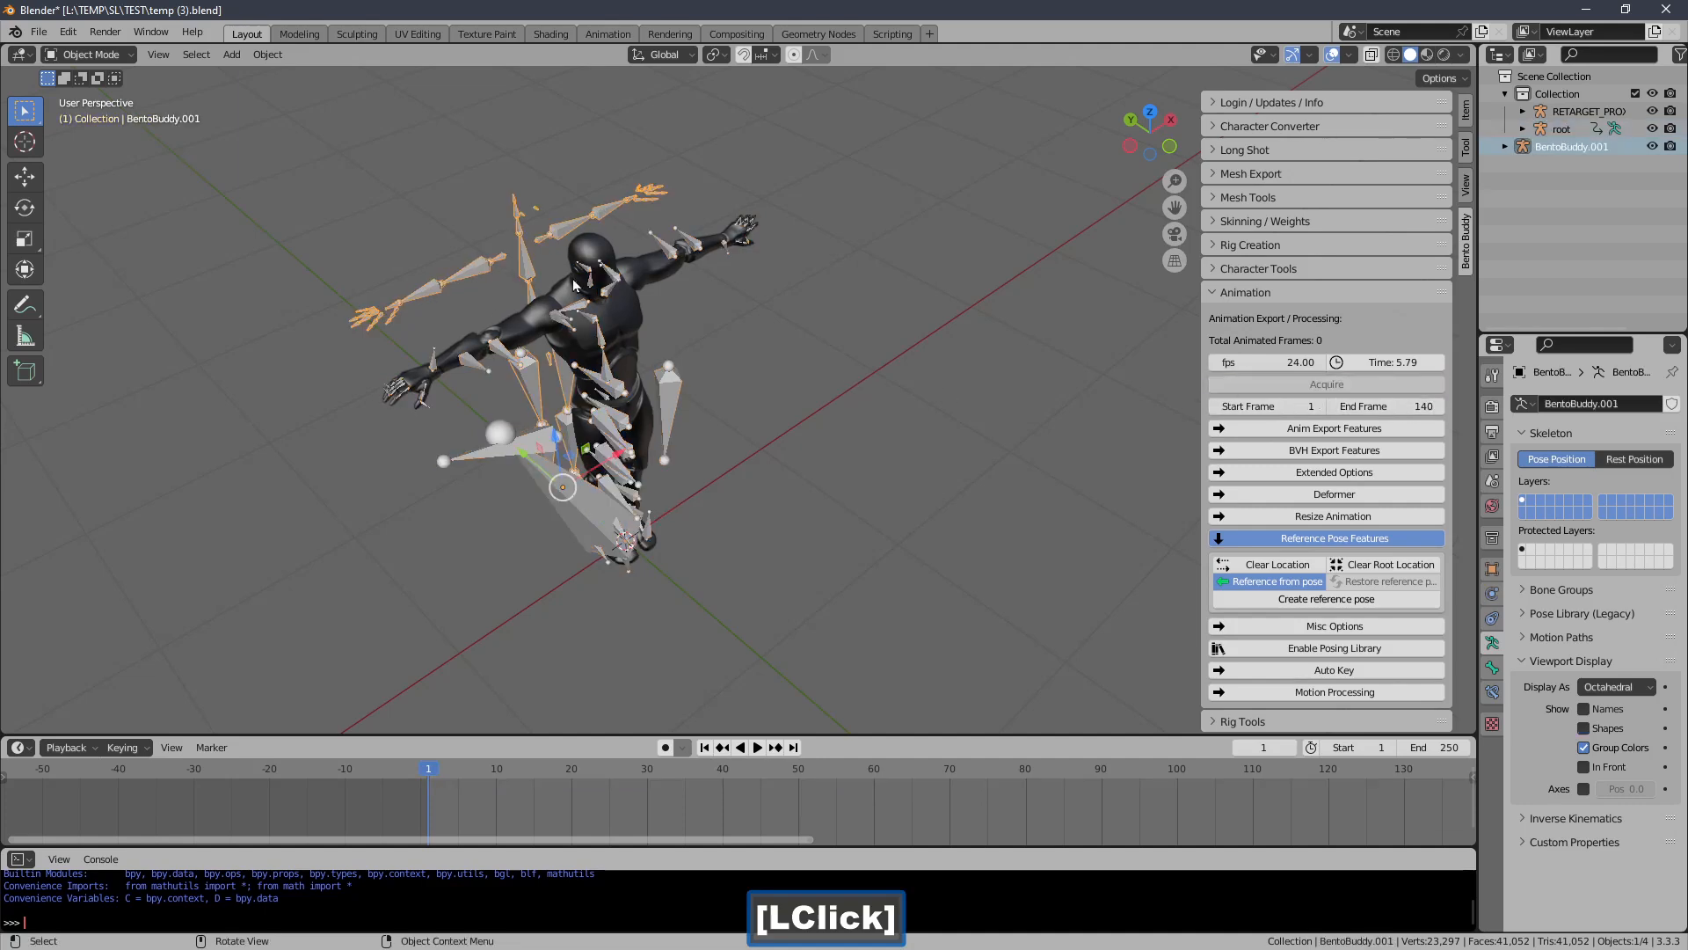
left_click(1301, 429)
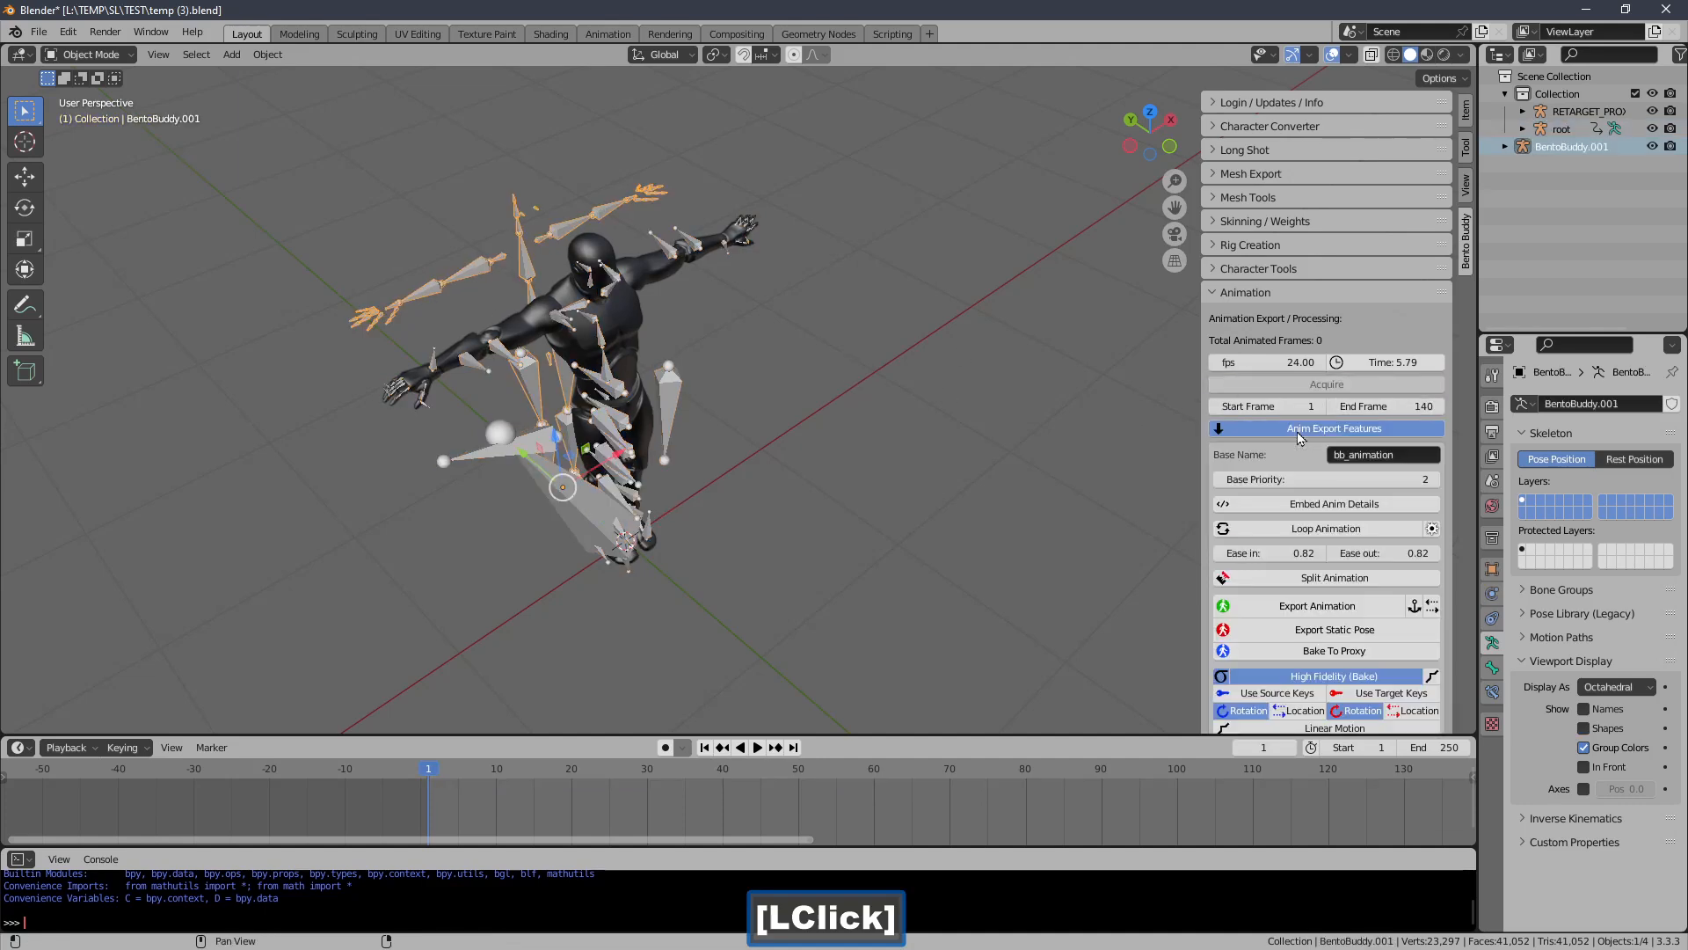
Set the export base name to animation, raise the base priority to 4 and enable Loop Animation
left_click(1402, 450)
key("Home")
key("Delete")
key("Delete")
key("Delete")
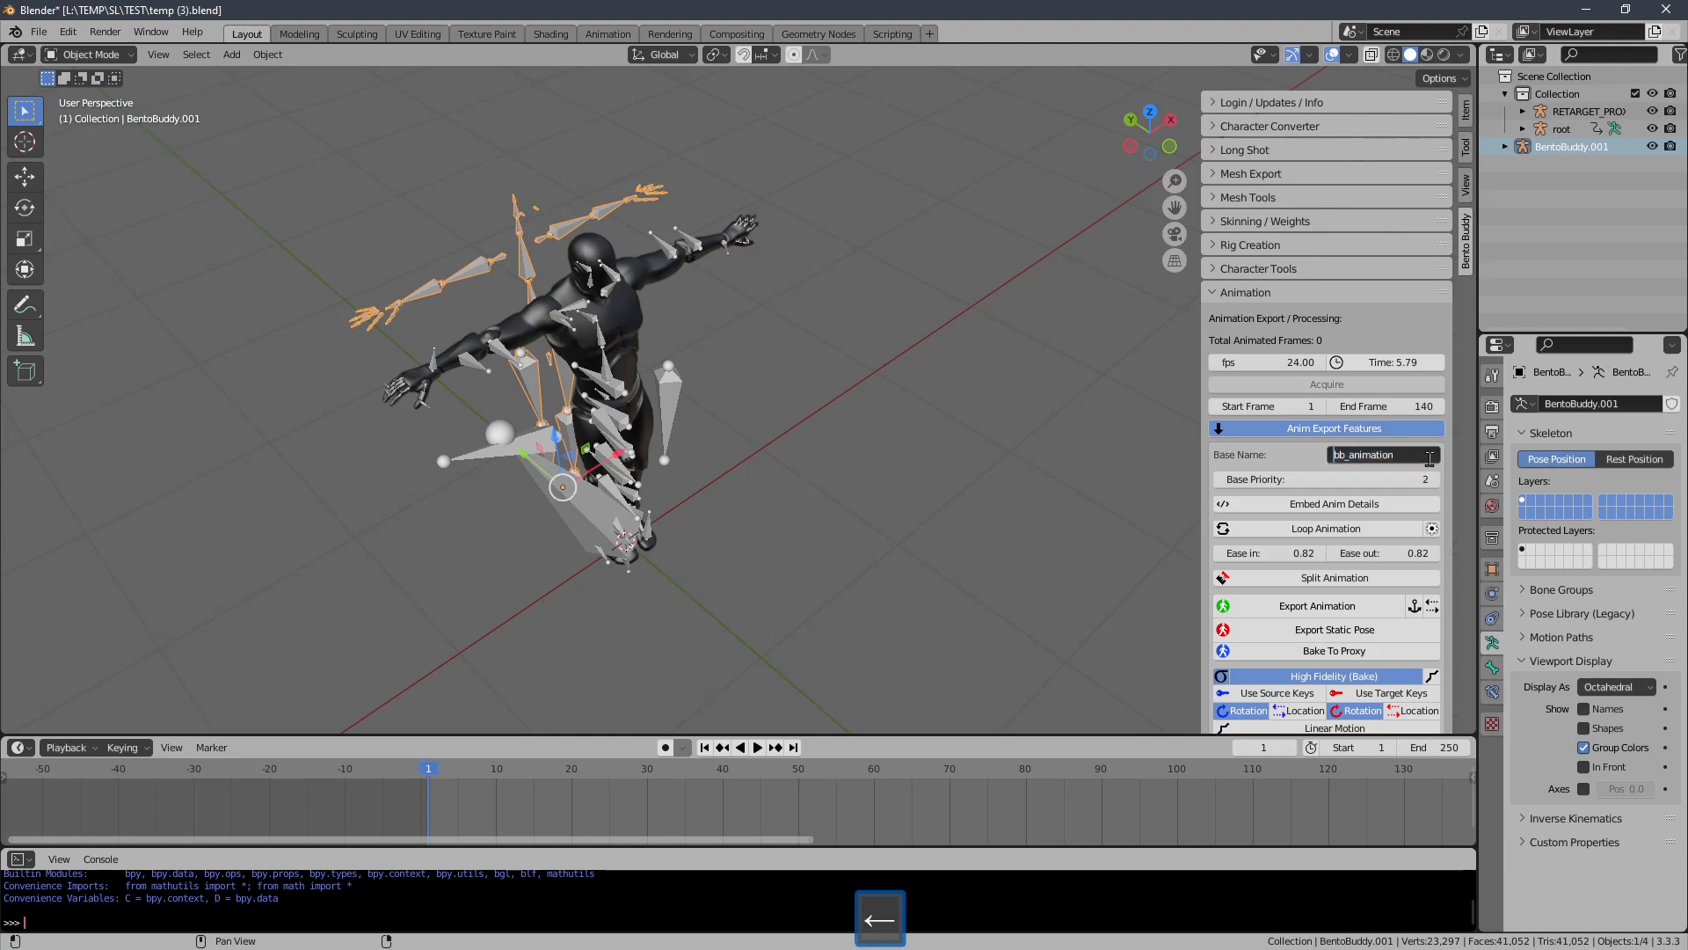
key("Return")
double_click(1435, 479)
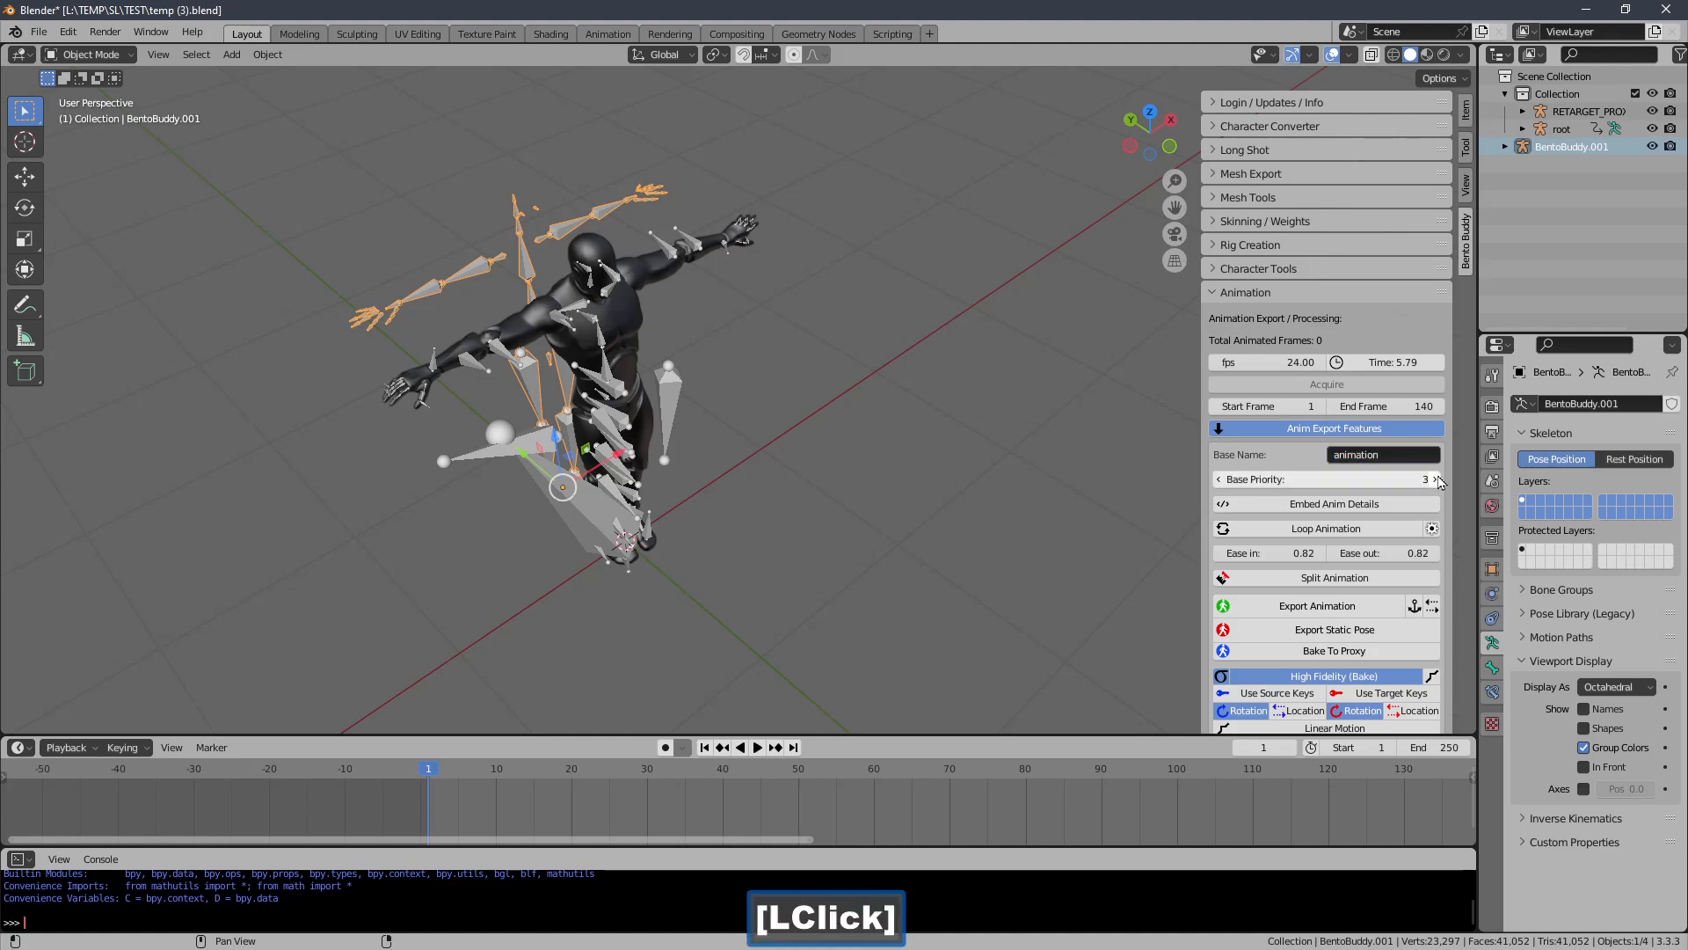
left_click(1286, 529)
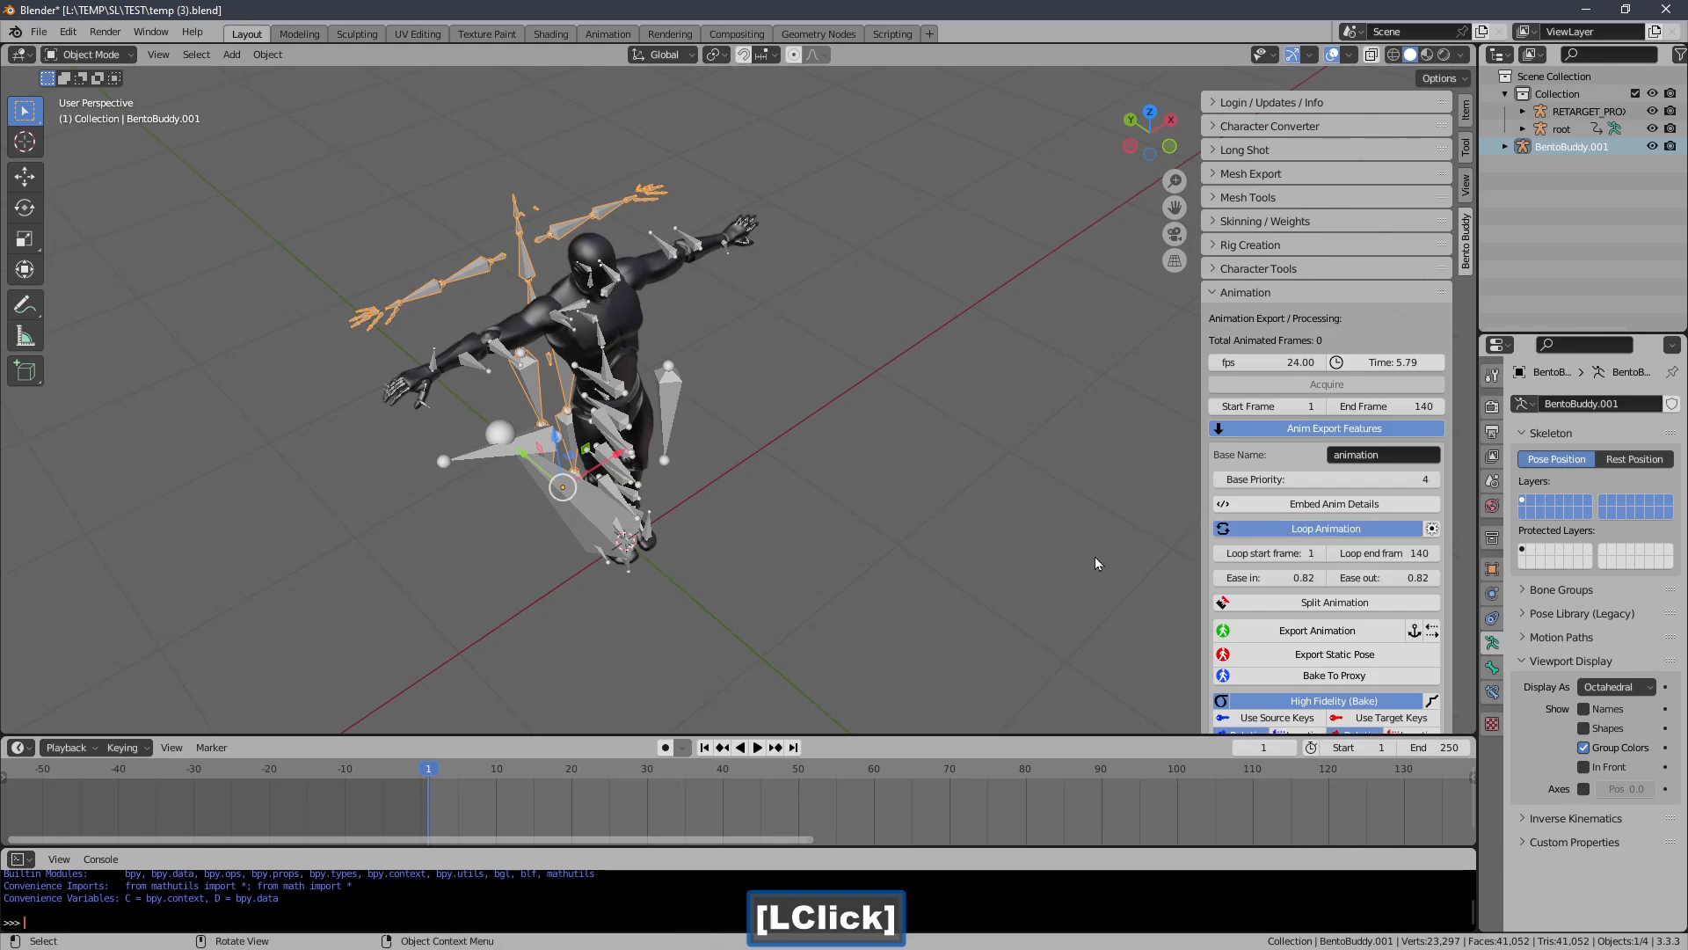
Export the animation to the test_material folder, overwriting animation.anim
left_click(1317, 631)
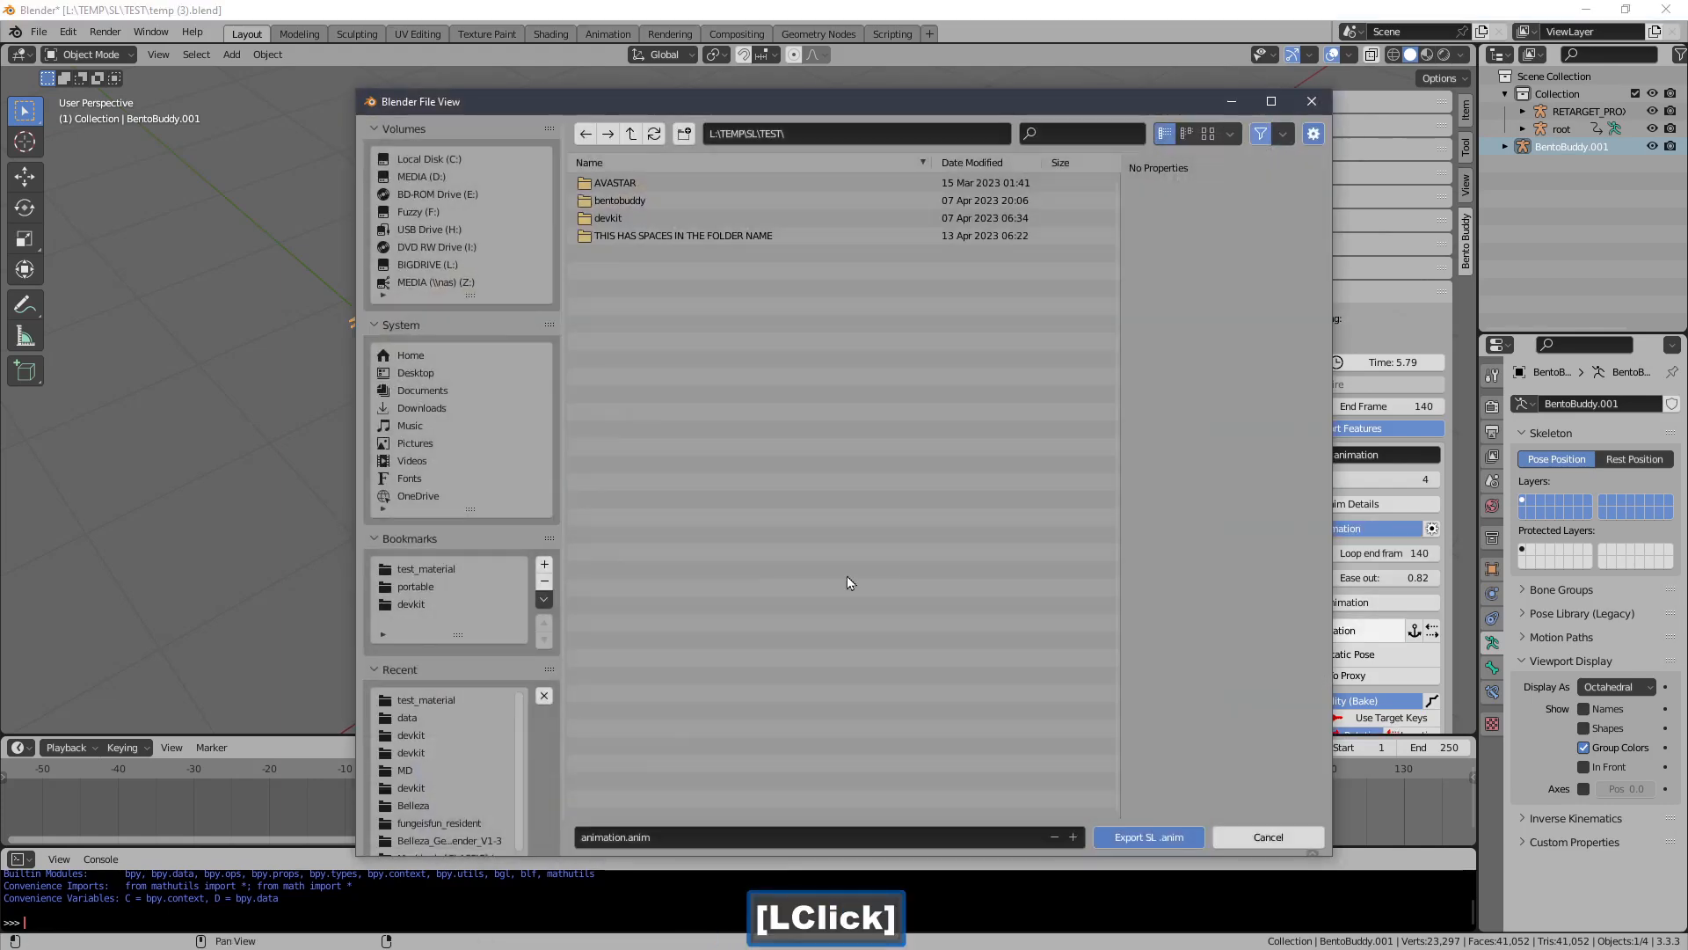
left_click(429, 572)
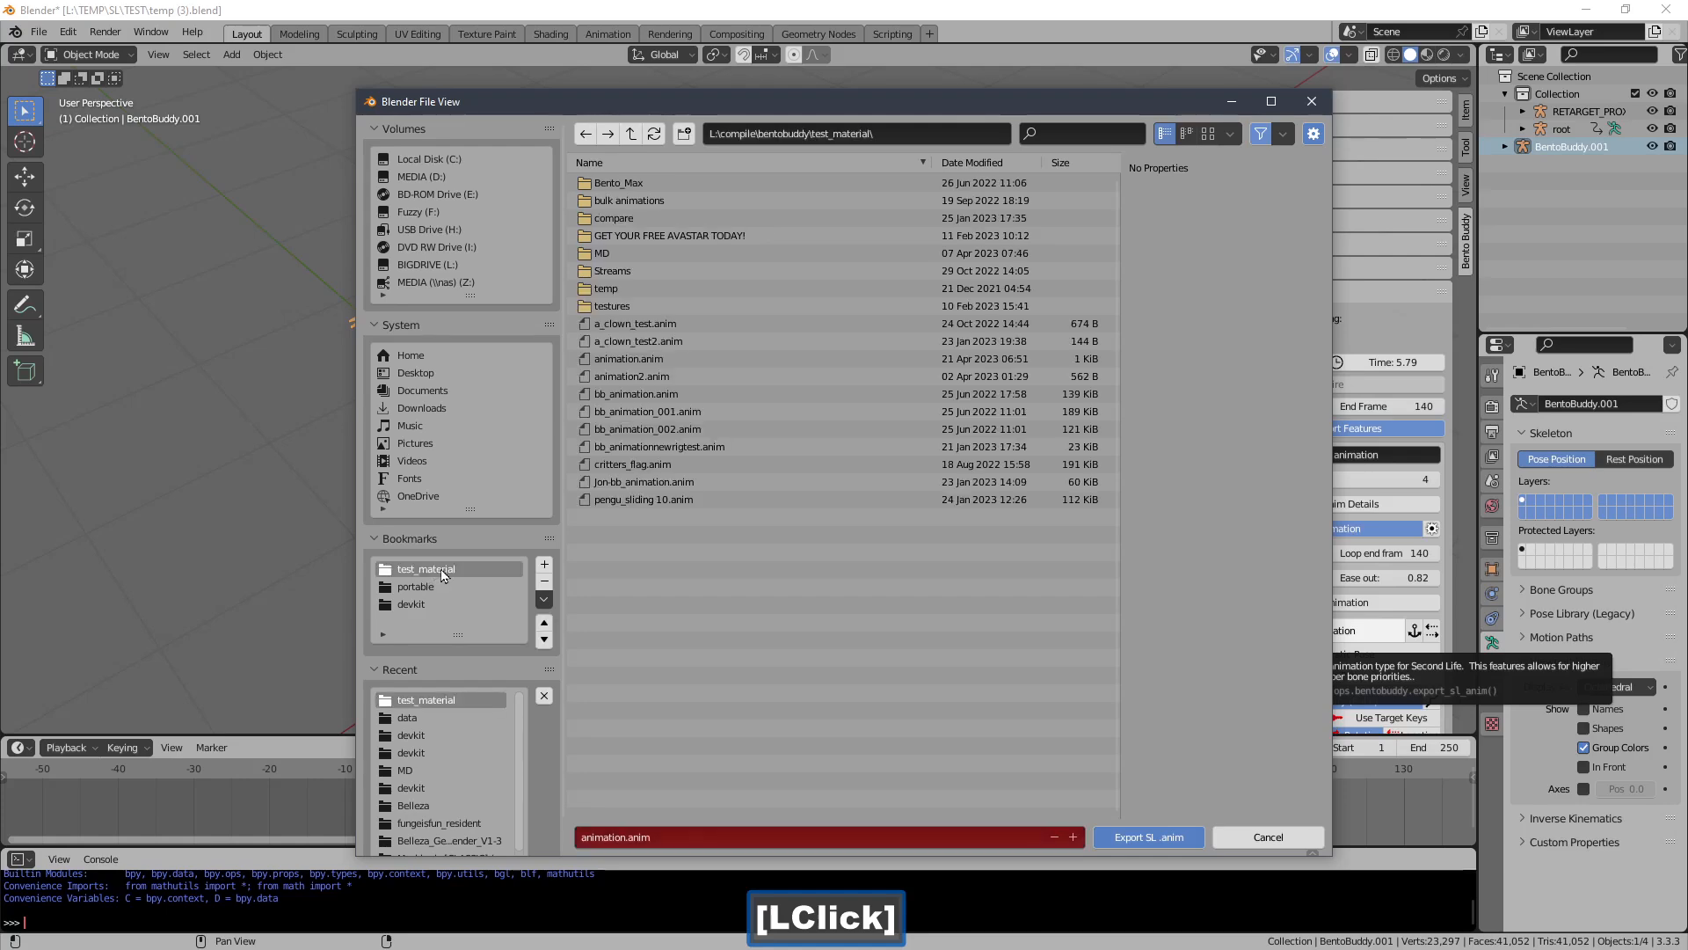
left_click(650, 359)
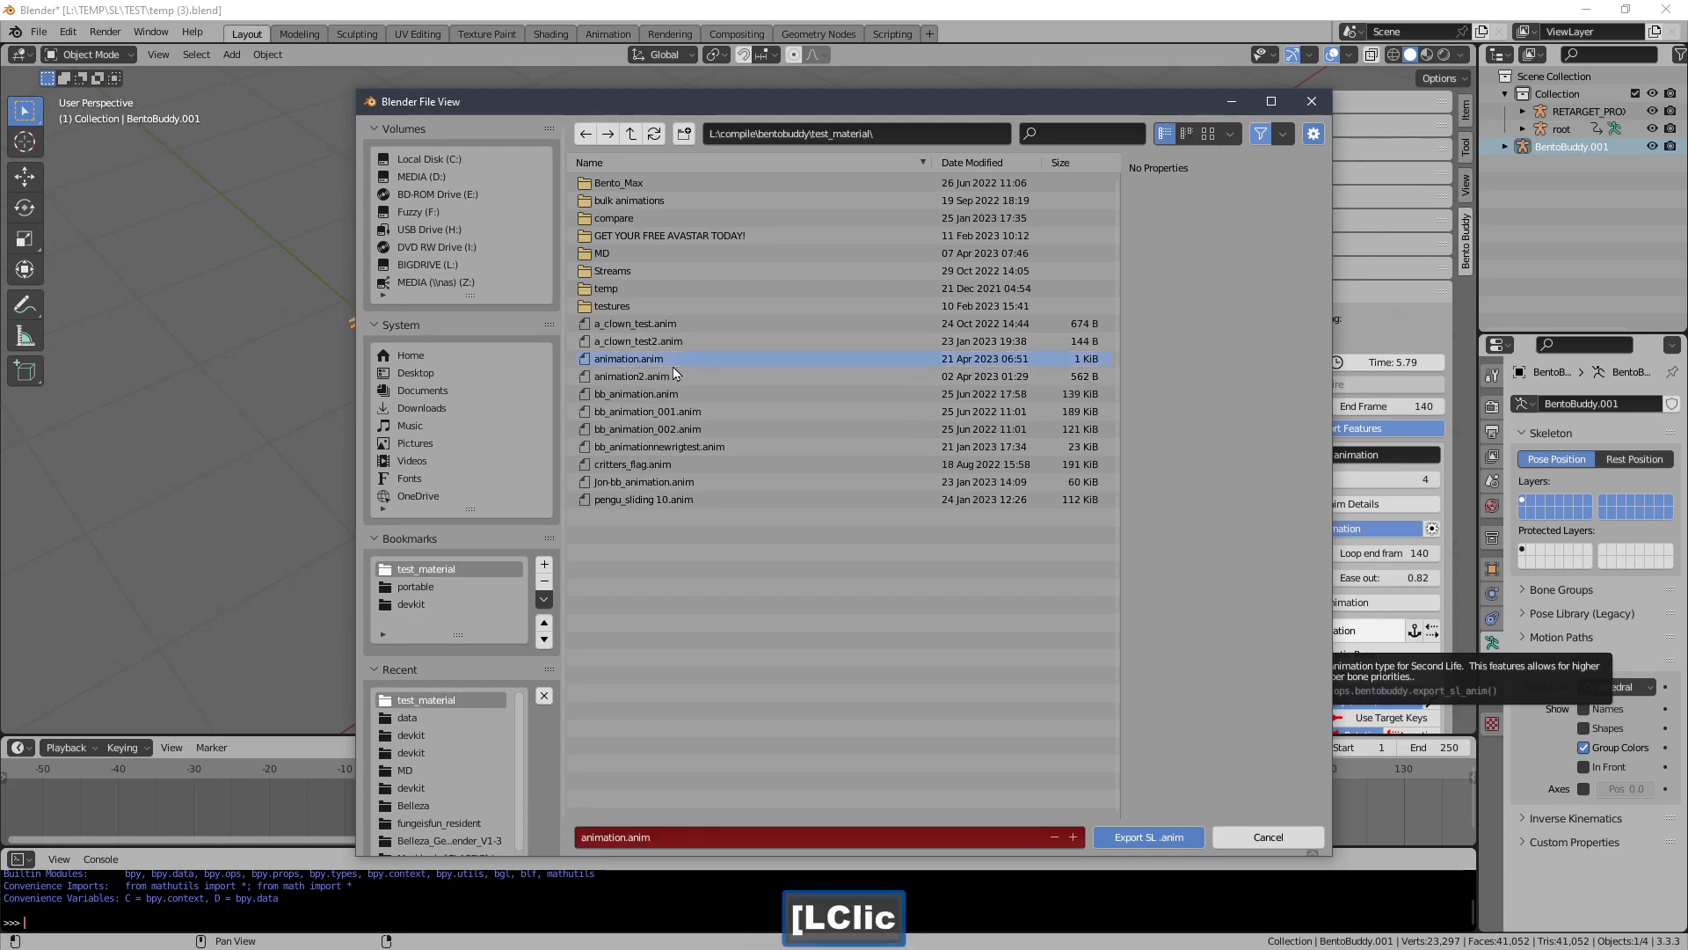
left_click(1159, 842)
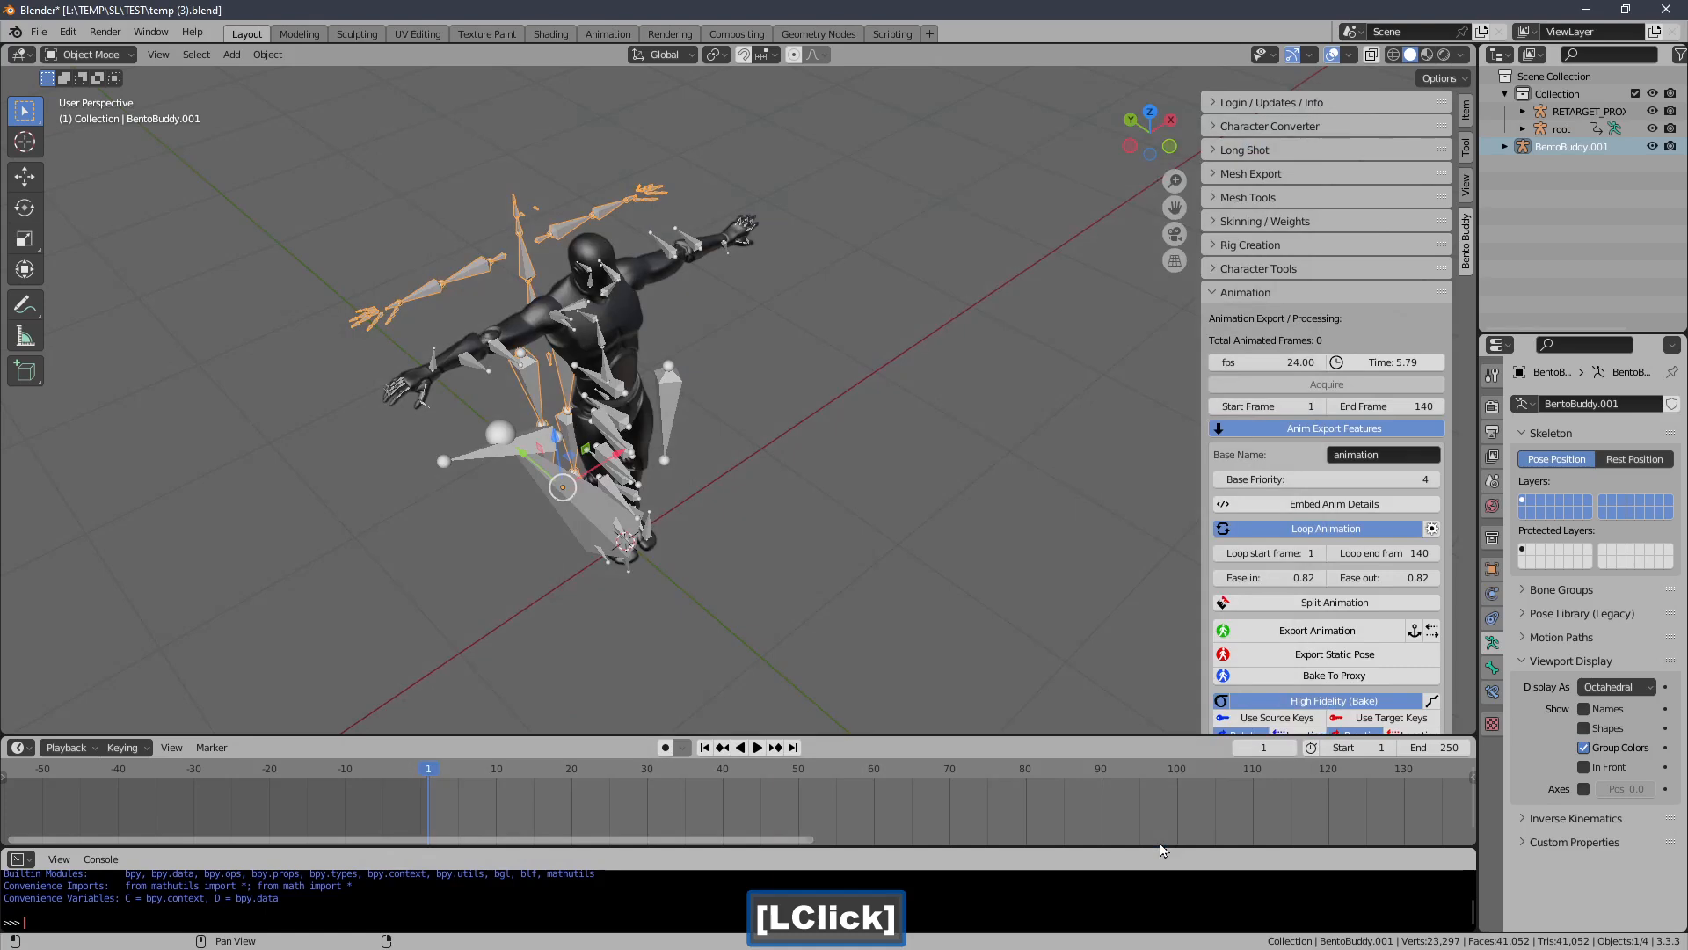
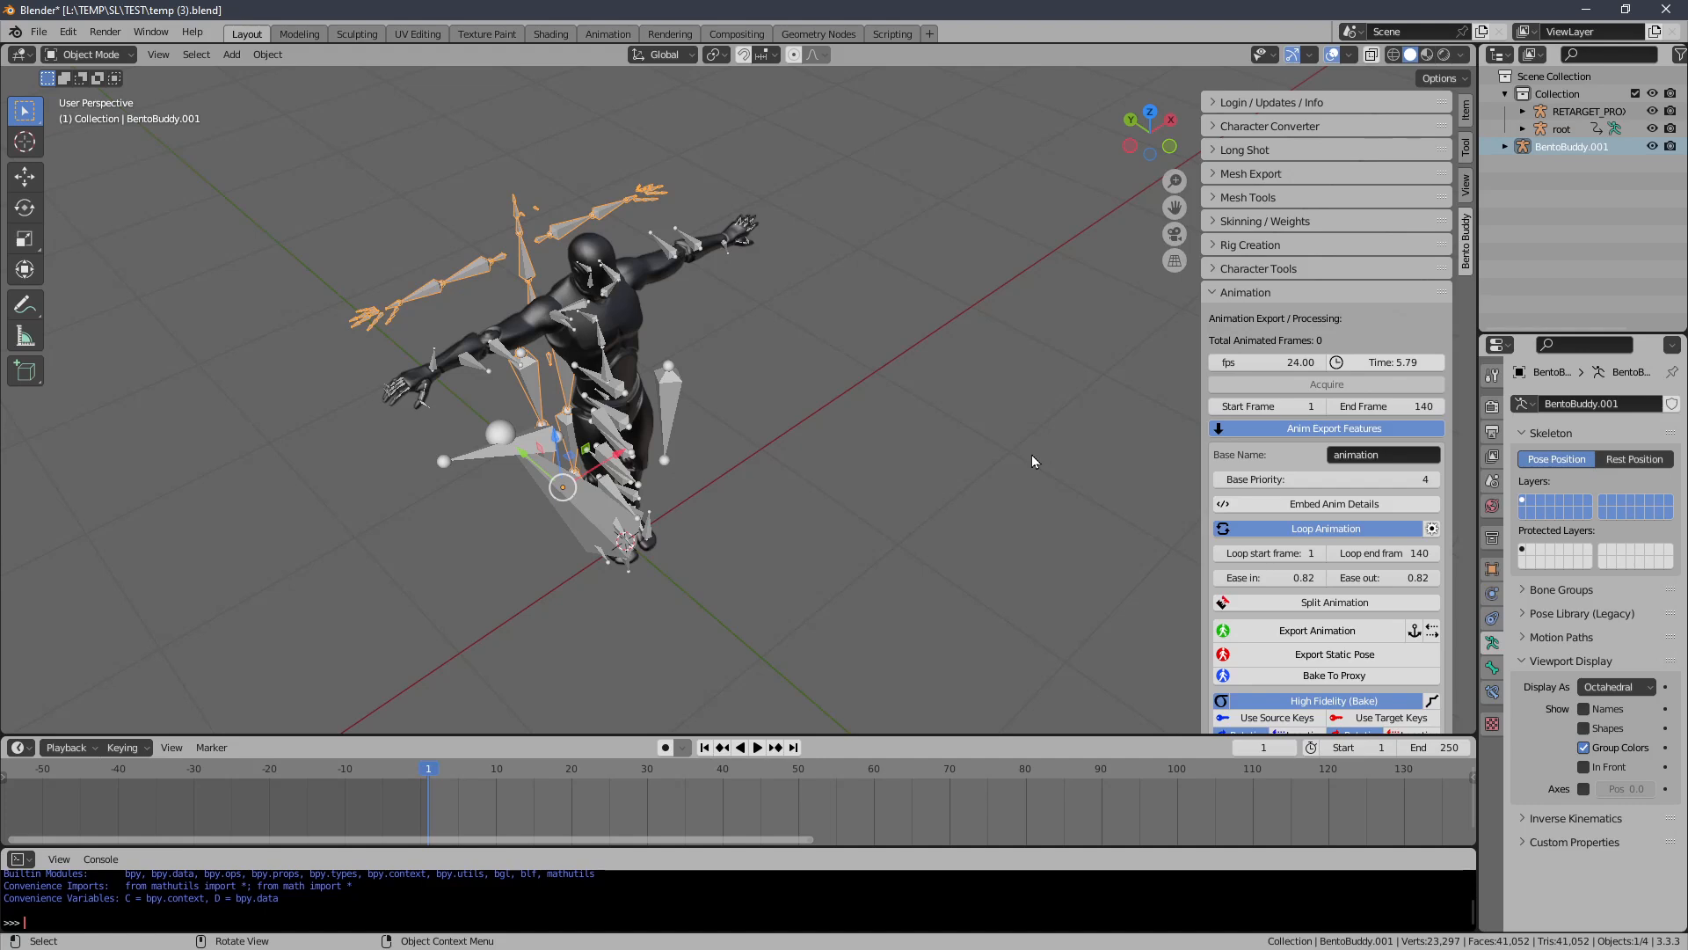
Reset the retarget stage in the character tools to leave only the original root armature
left_click(1231, 292)
left_click(1243, 268)
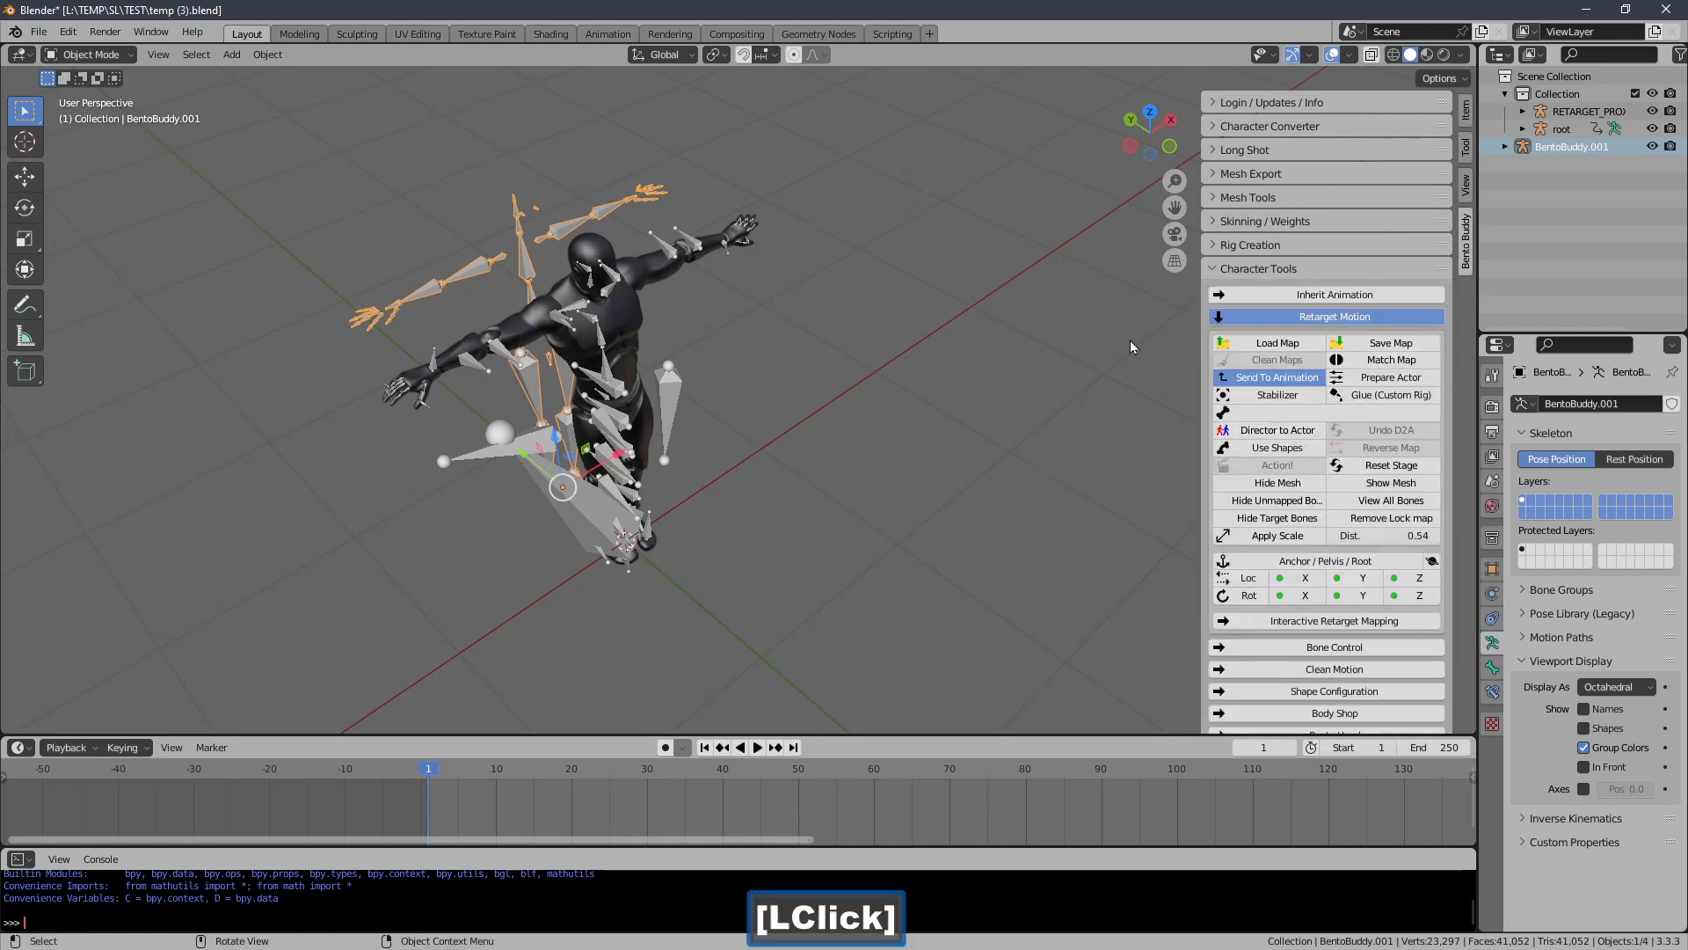
left_click(1400, 467)
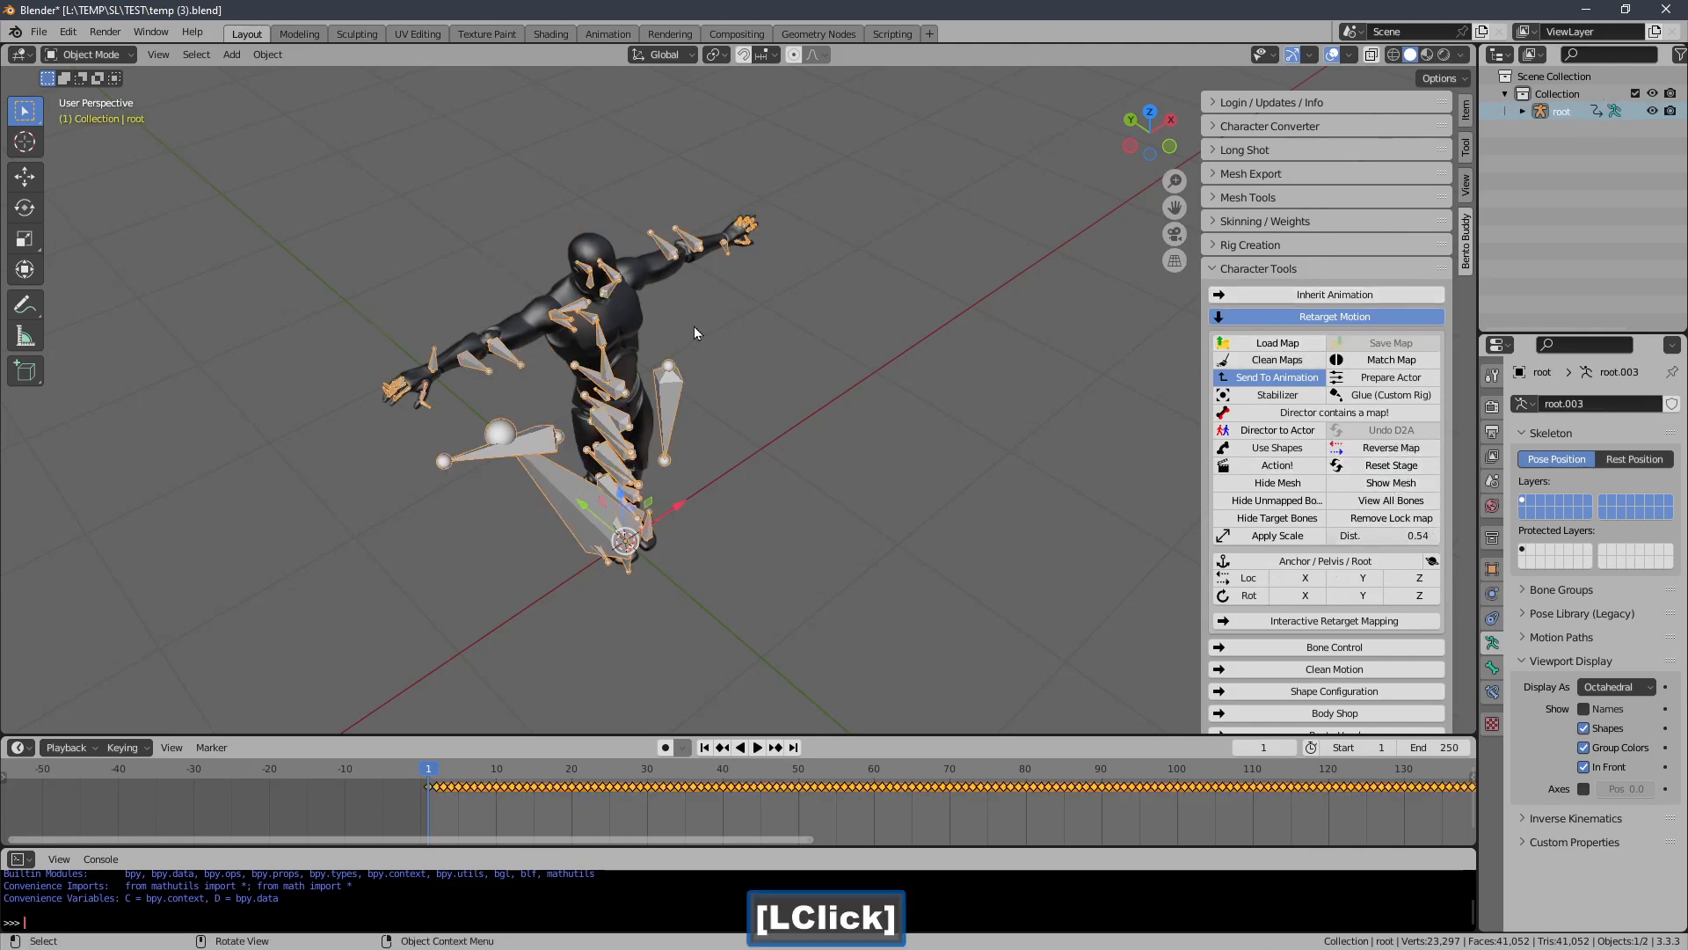
Add a safe rig in positional/neutral mode and move it along the Y axis to stand behind the mannequin
left_click(1232, 268)
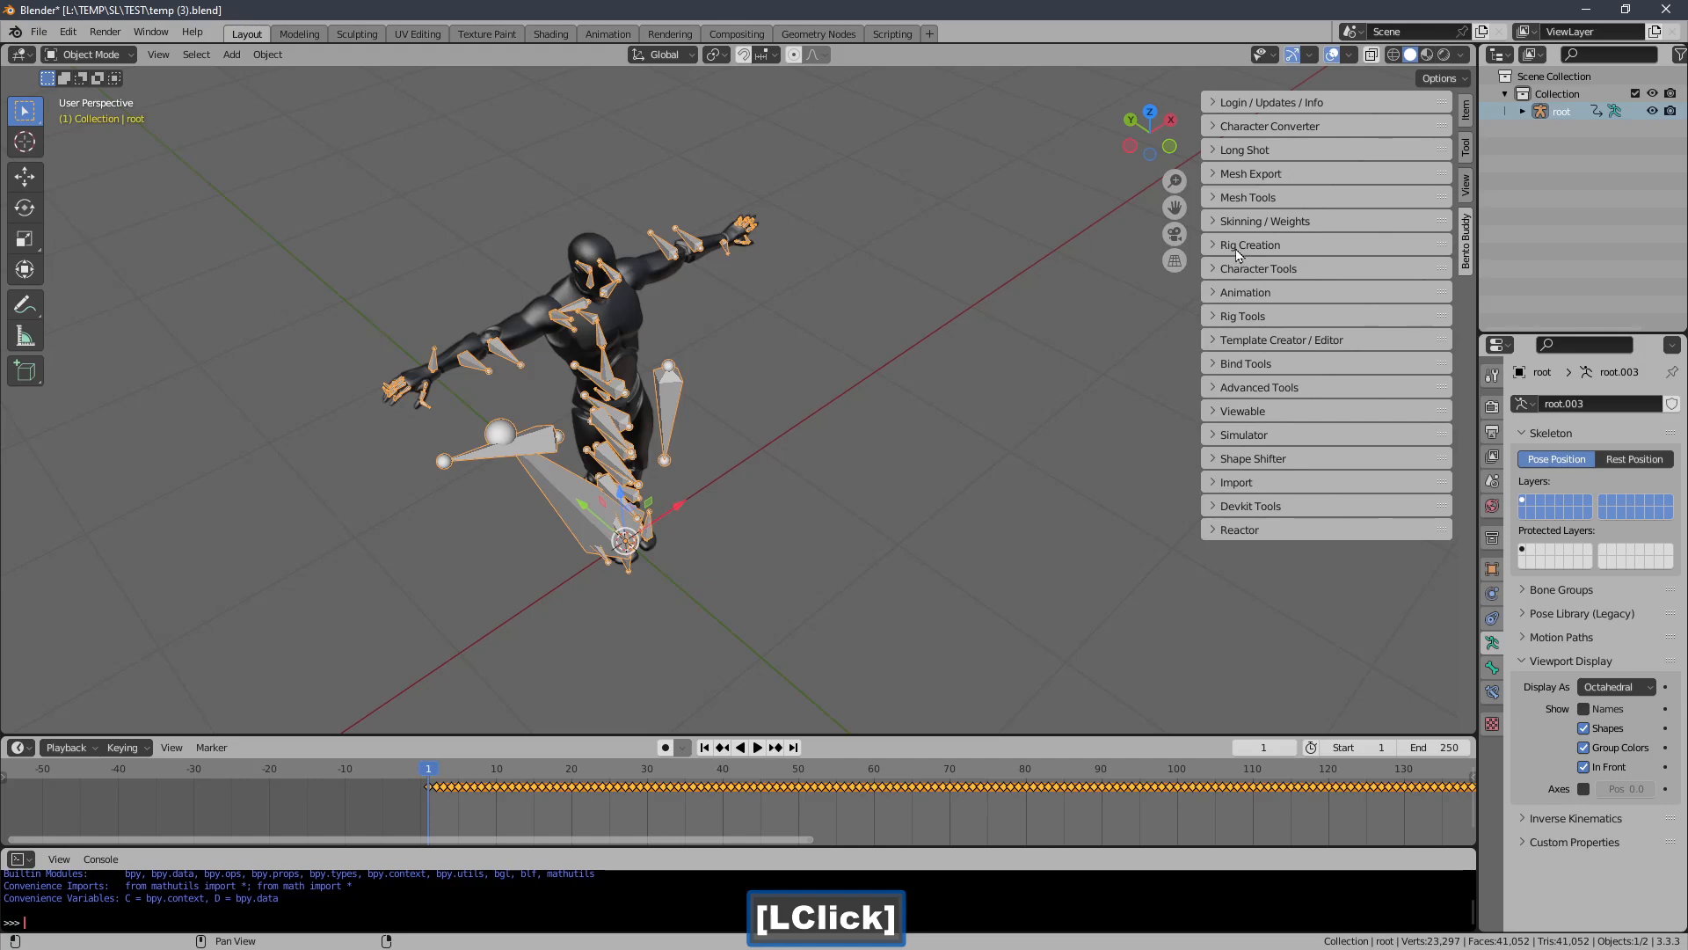
left_click(1237, 249)
left_click(1302, 276)
middle_click_drag(686, 393, 689, 544)
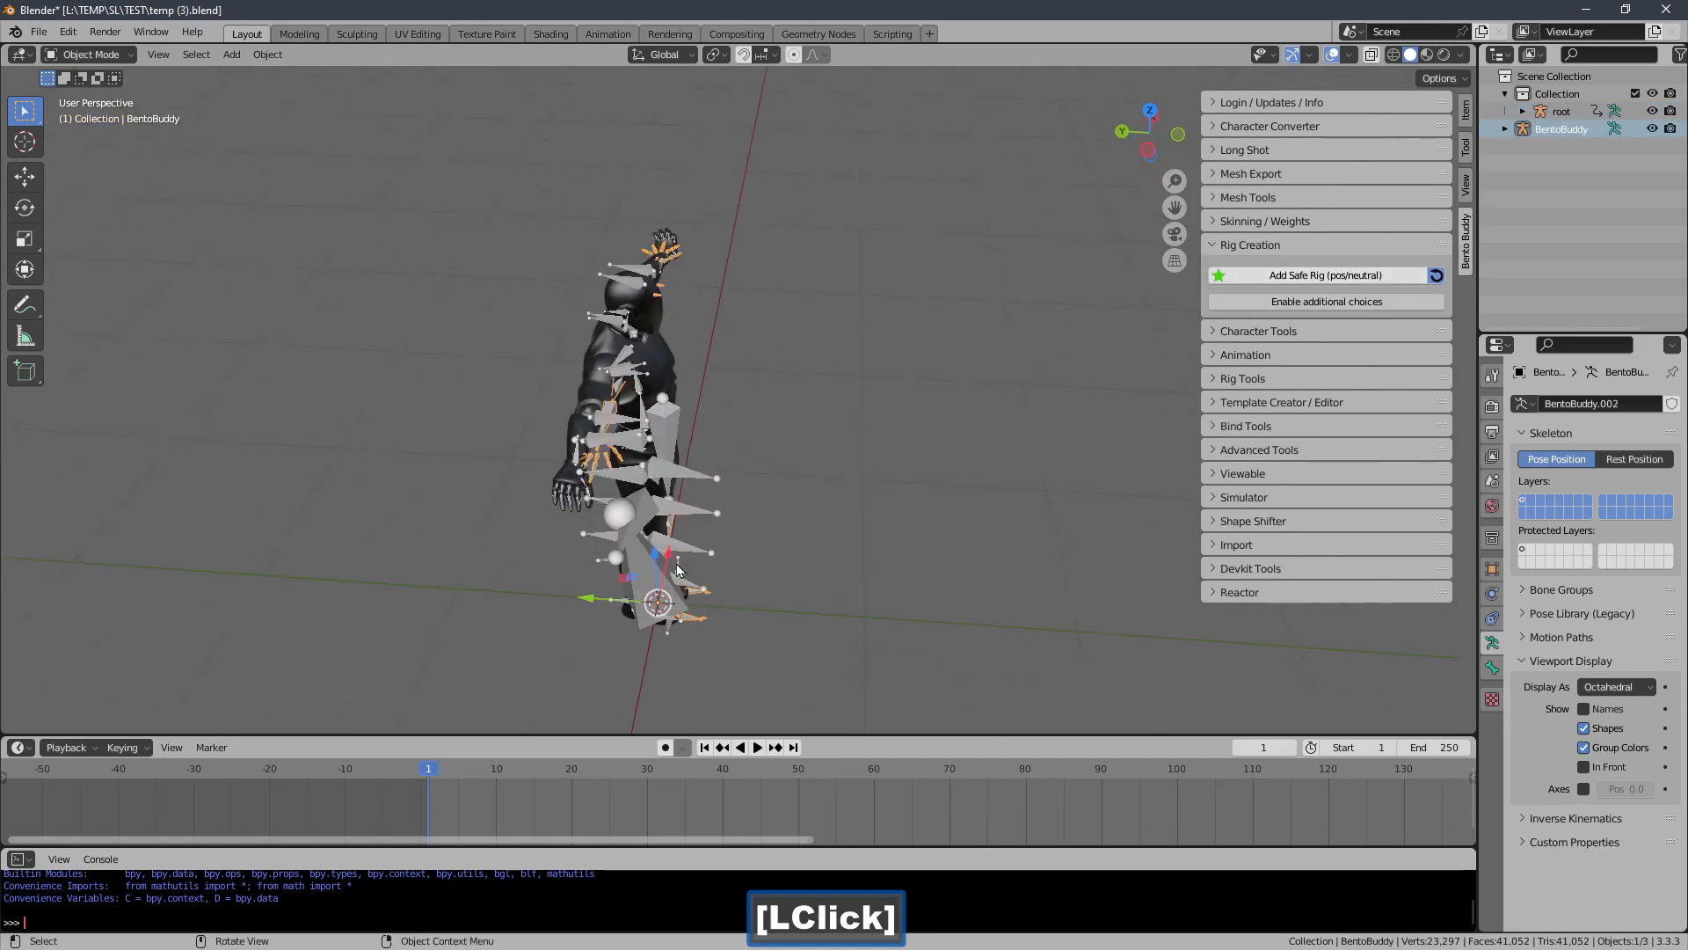
left_click_drag(592, 597, 534, 594)
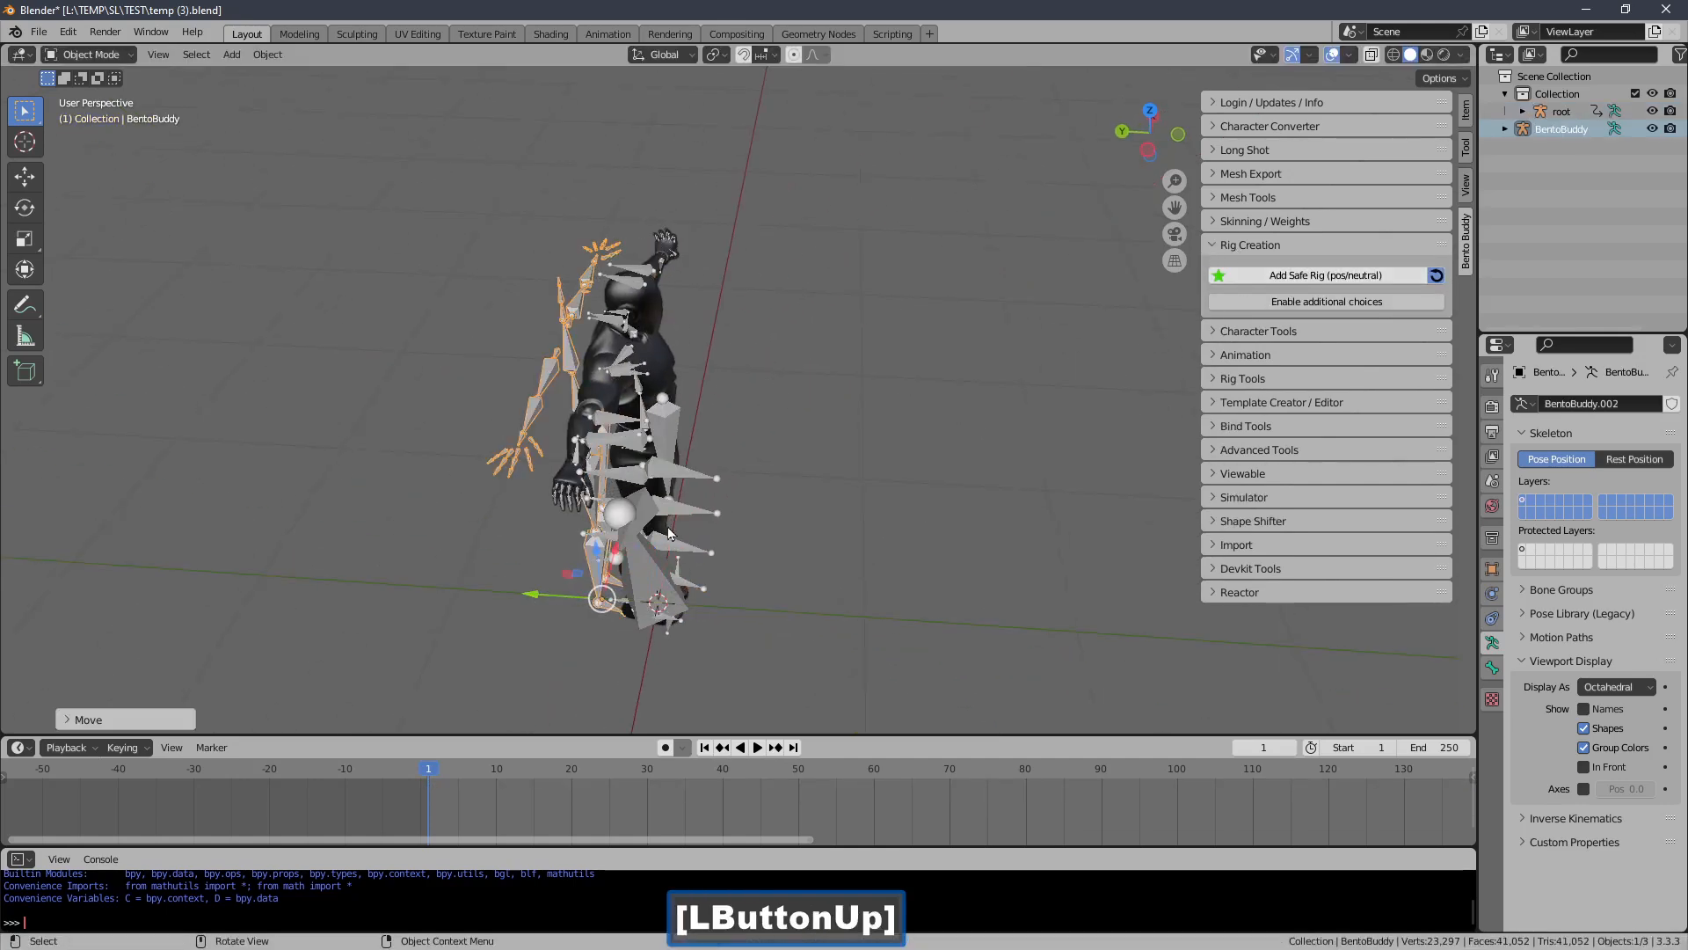
Compare the safe rig's arm and hand bones with the mannequin's arm from above and from the front
key("KP_7")
middle_click_drag(609, 397, 661, 292, "shift")
middle_click_drag(73, 257, 422, 393, "shift")
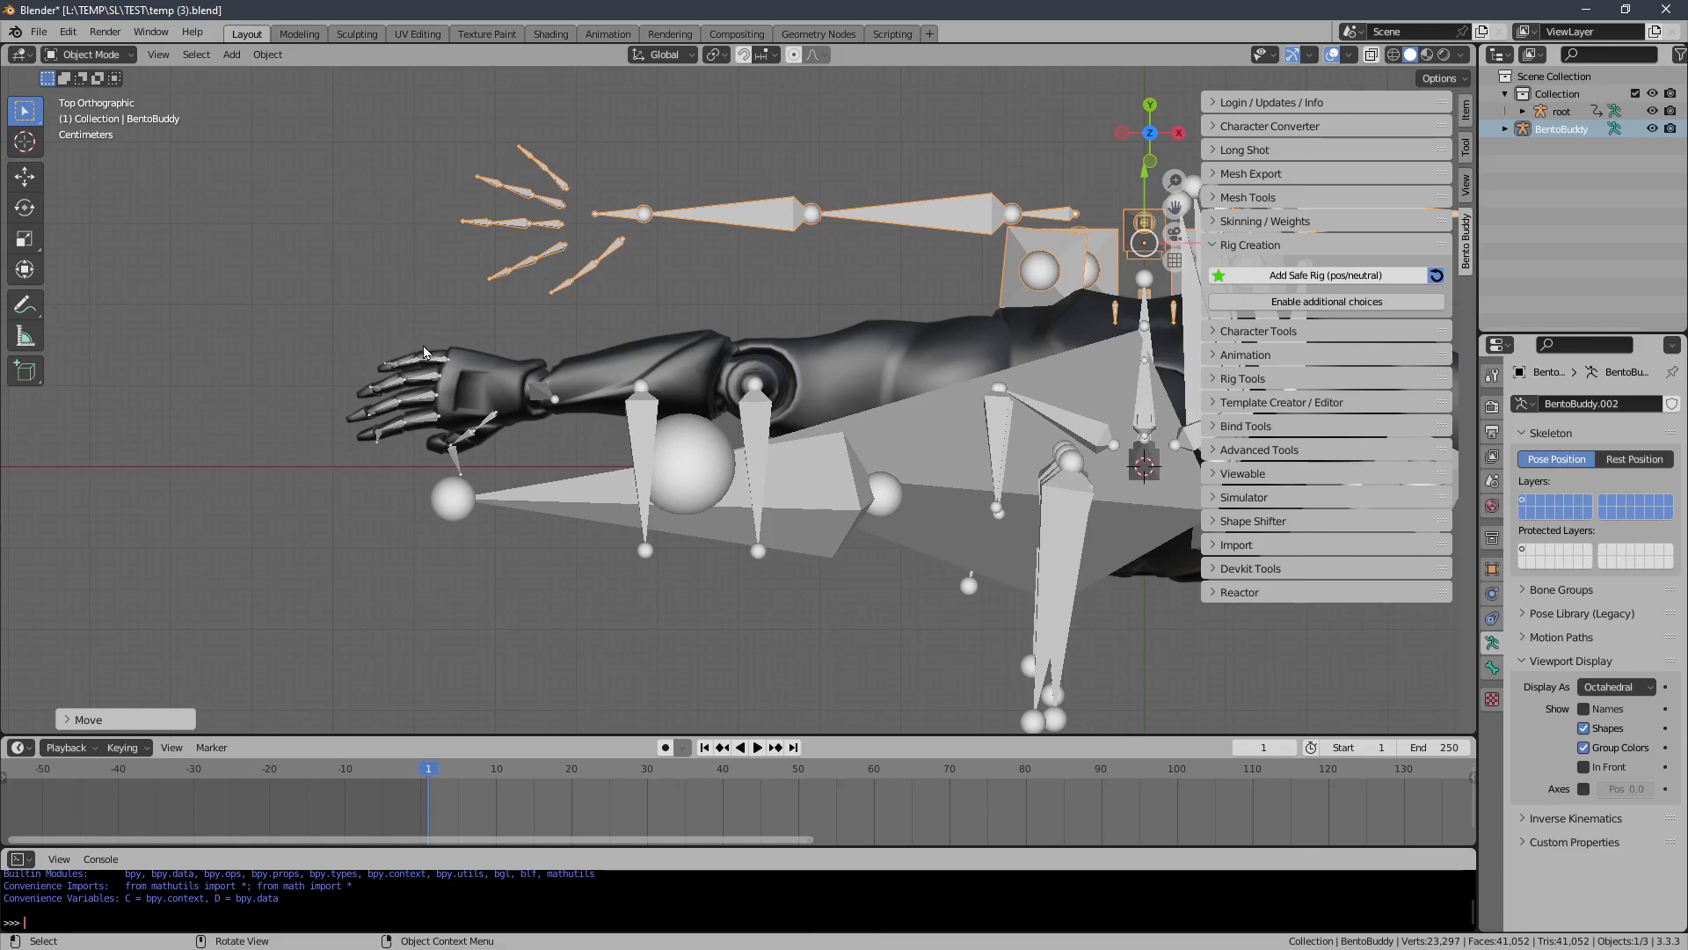
key("KP_1")
scroll(456, 297, "up", 2)
middle_click_drag(455, 272, 554, 480, "shift")
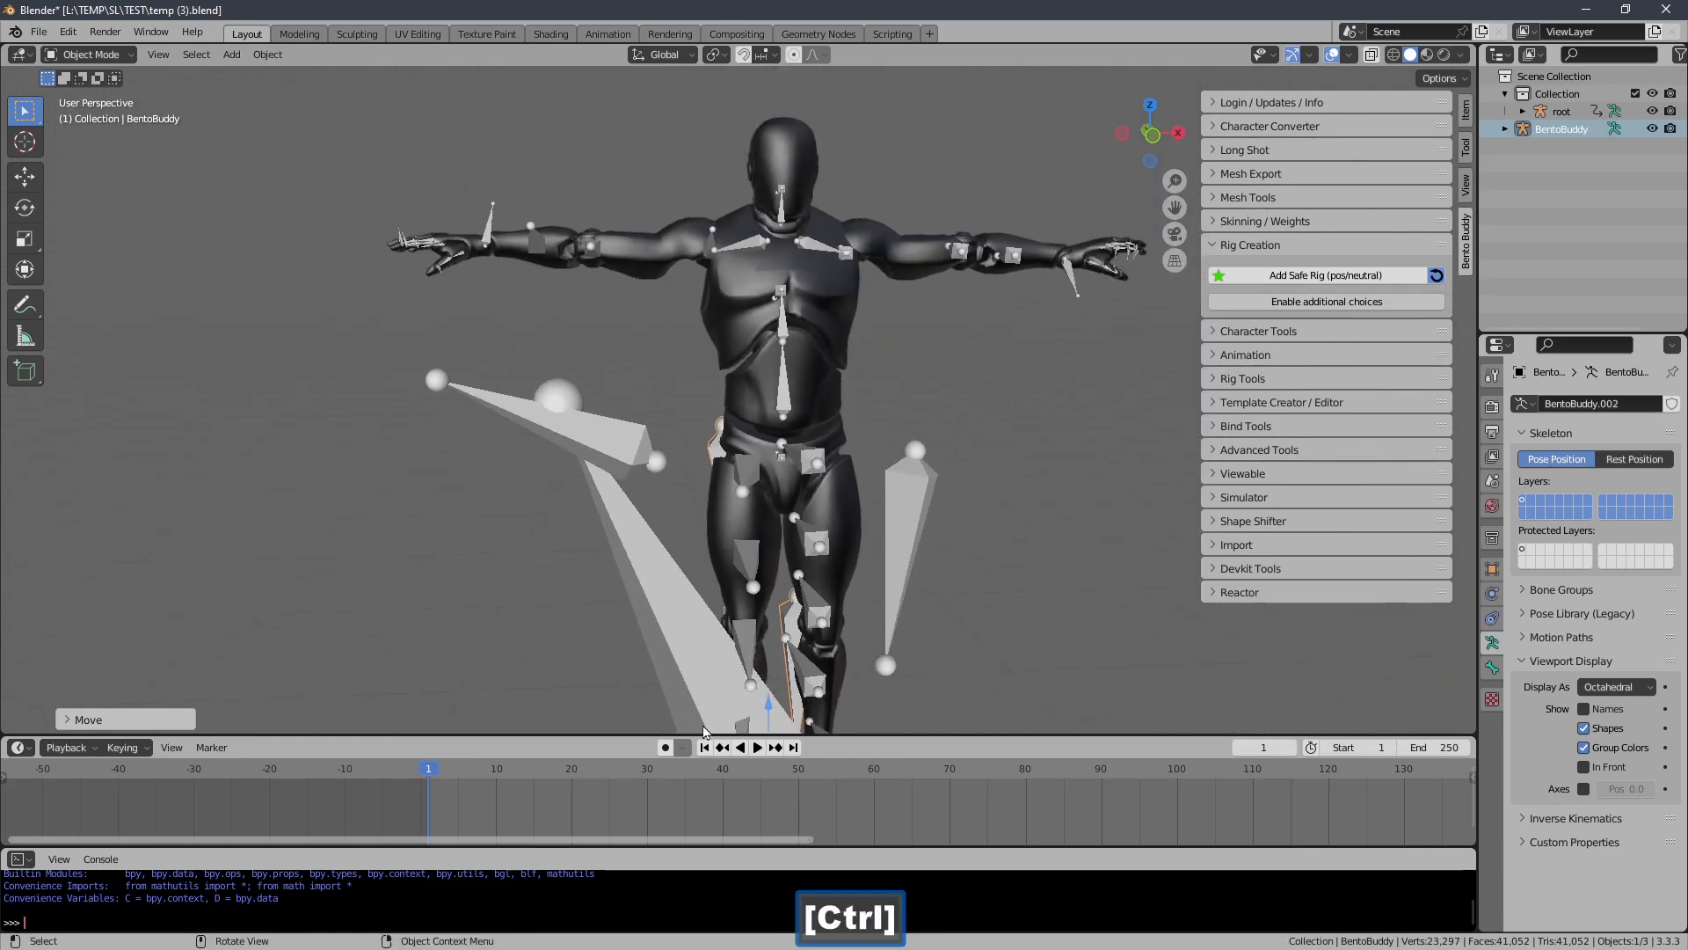
Raise the safe rig slightly and compare its arm length with the mannequin's arm in front view
middle_click_drag(712, 601, 700, 519, "shift")
left_click_drag(757, 626, 757, 603)
key("KP_1")
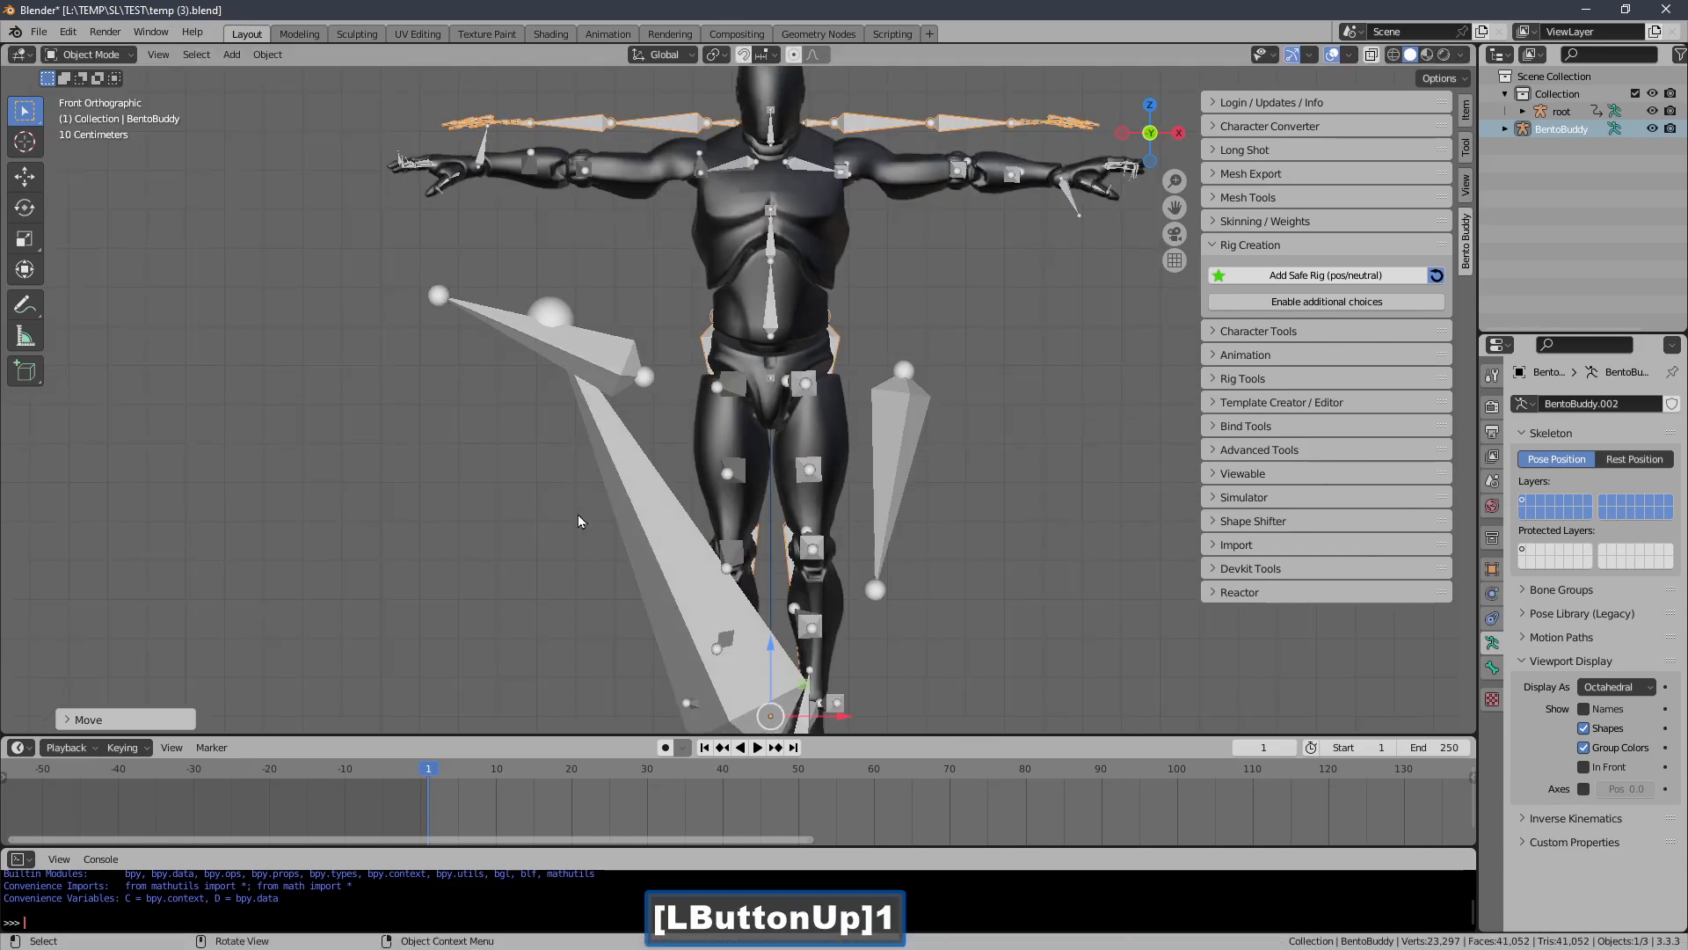
middle_click_drag(577, 530, 757, 725, "shift")
middle_click_drag(720, 383, 704, 286, "ctrl")
middle_click_drag(718, 300, 778, 314, "shift")
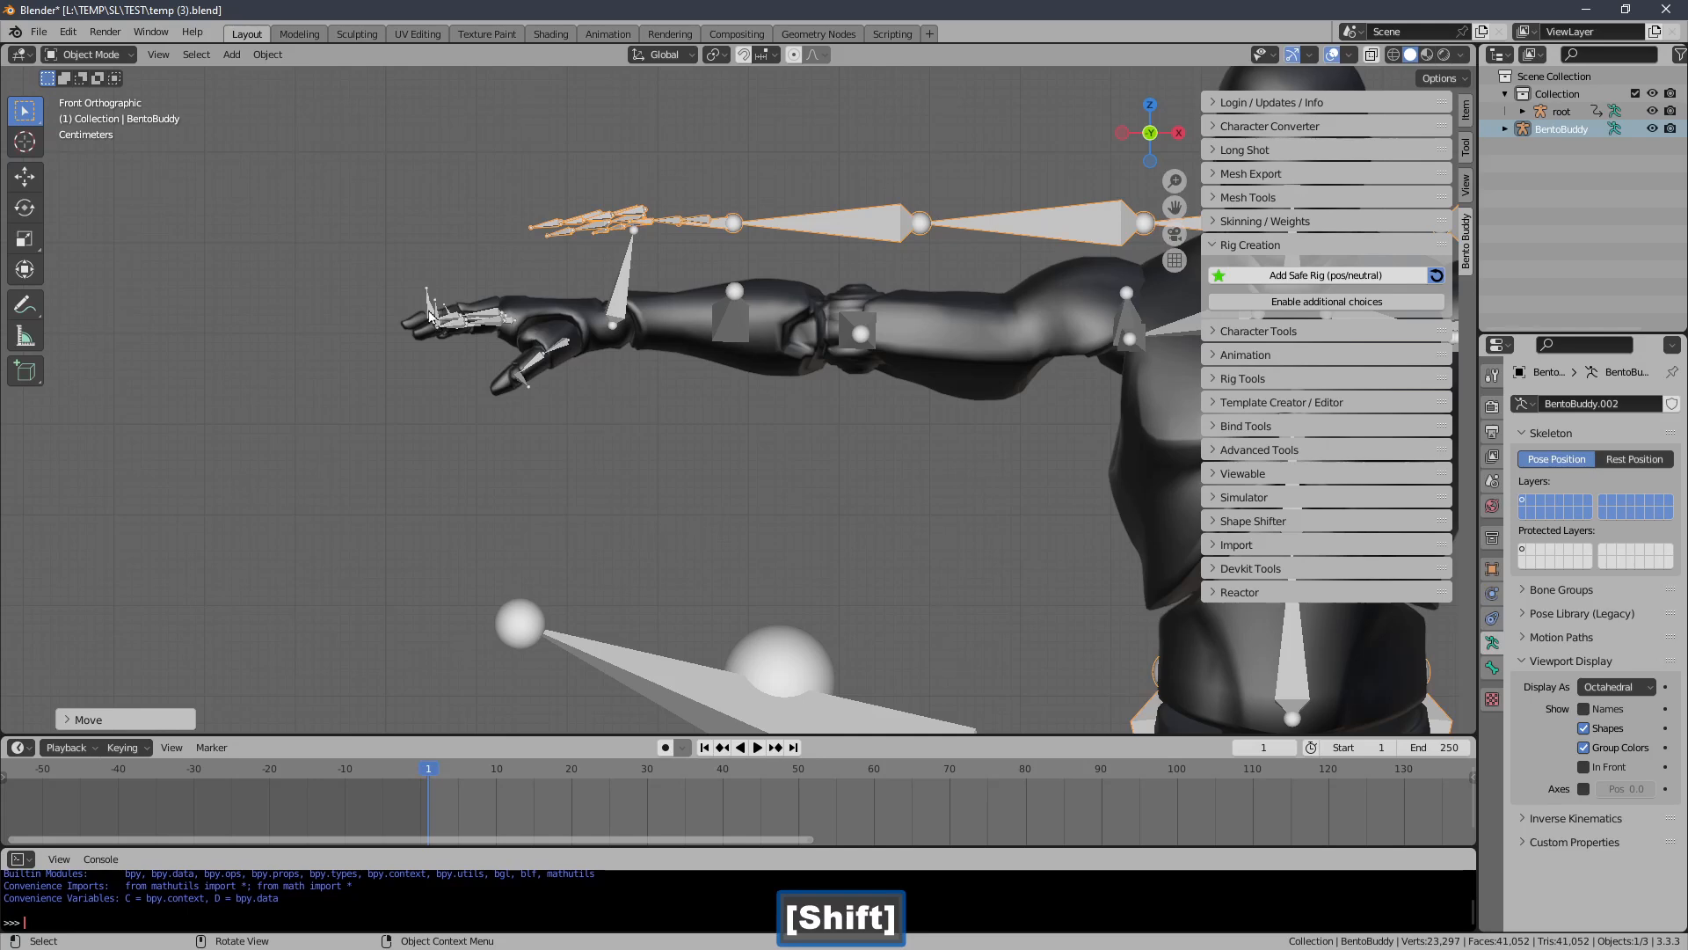
middle_click_drag(768, 292, 602, 368, "ctrl")
middle_click_drag(603, 367, 815, 414, "ctrl")
Delete the safe rig used for the comparison
key("Delete")
left_click(837, 434)
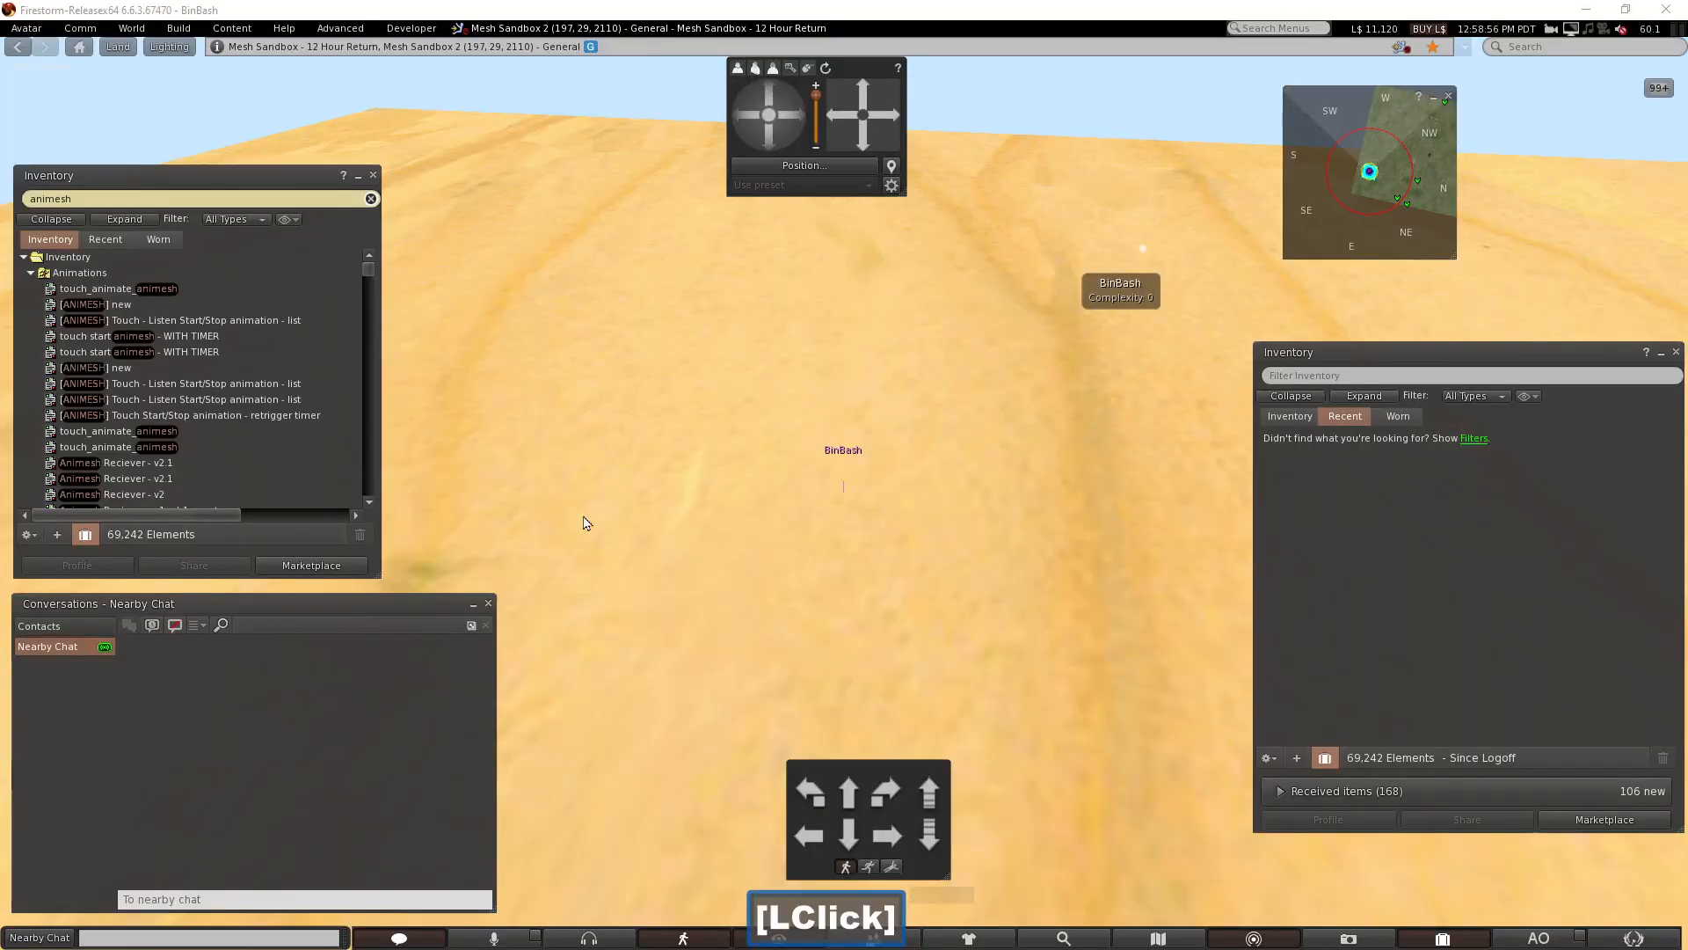
Switch to the Firestorm viewer, detach the upload options and load a_test.dae for a mesh model upload
left_click(178, 28)
mouse_move(207, 256)
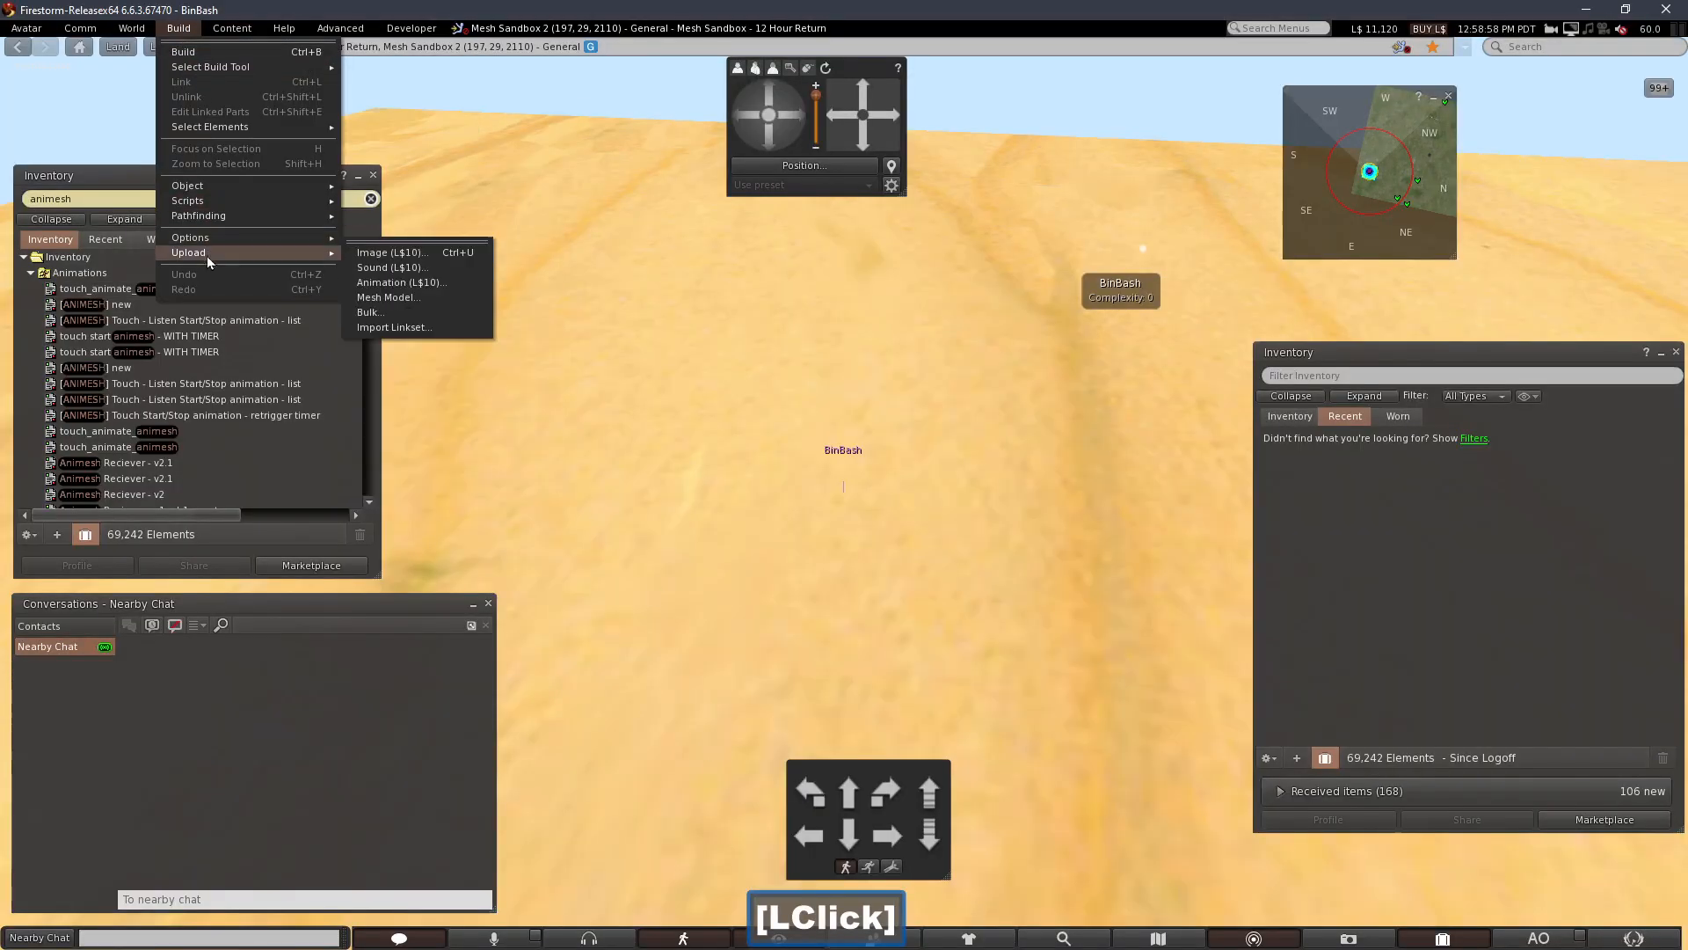
left_click(399, 240)
left_click_drag(398, 229, 462, 239)
left_click(476, 310)
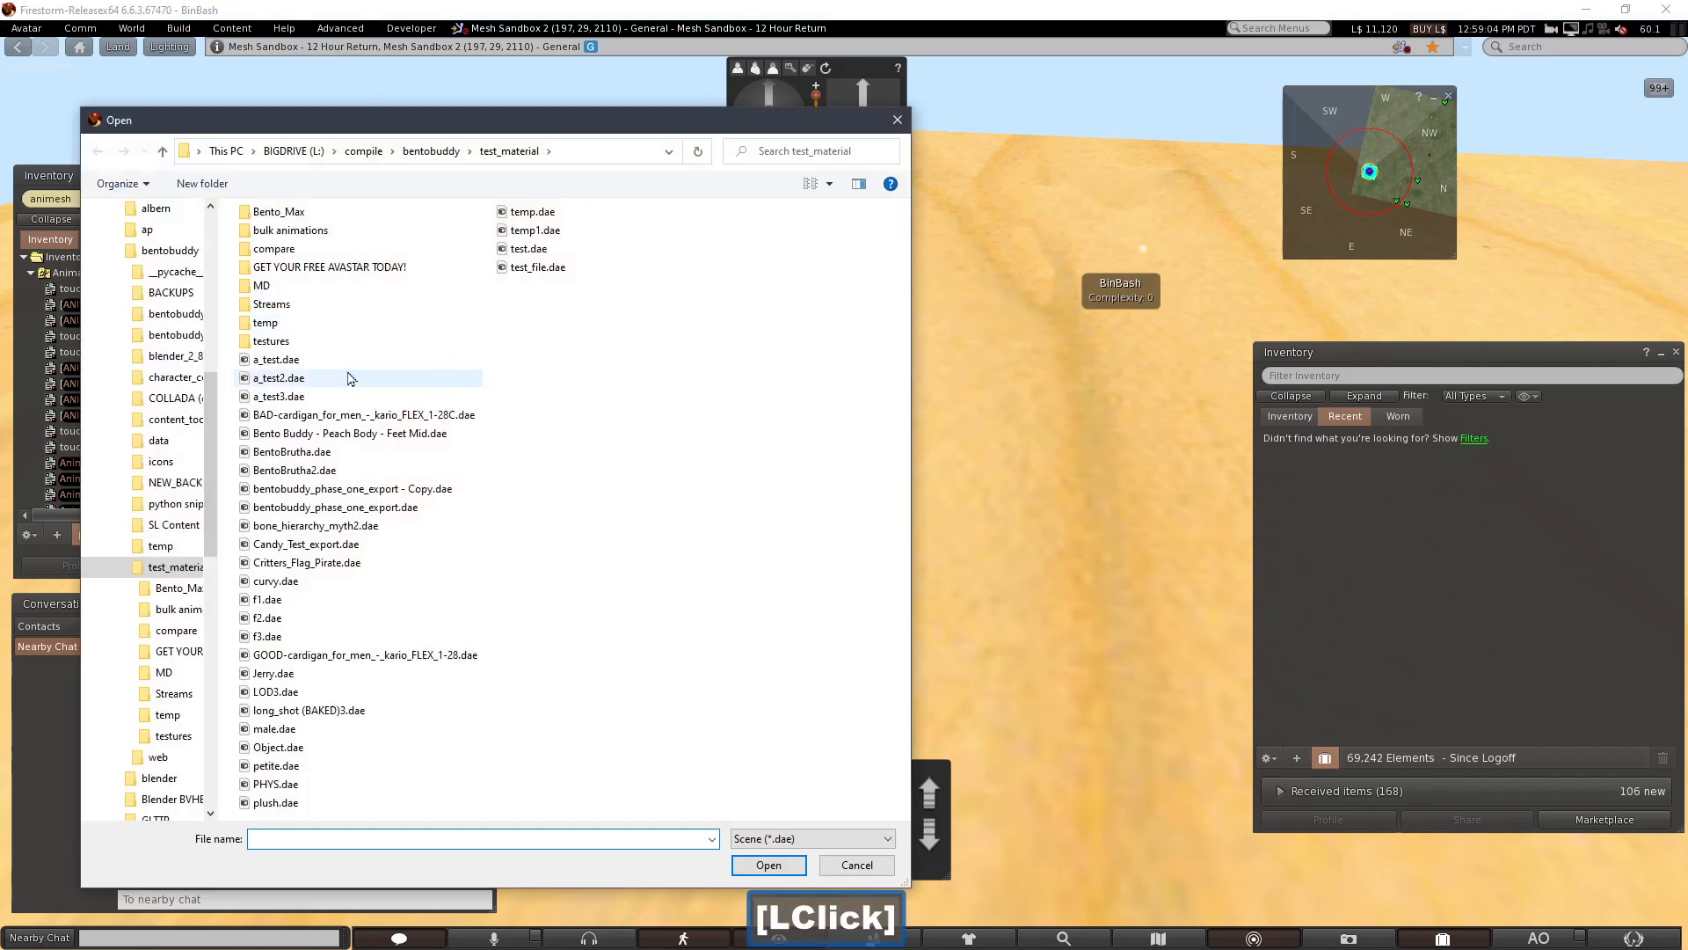
double_click(341, 364)
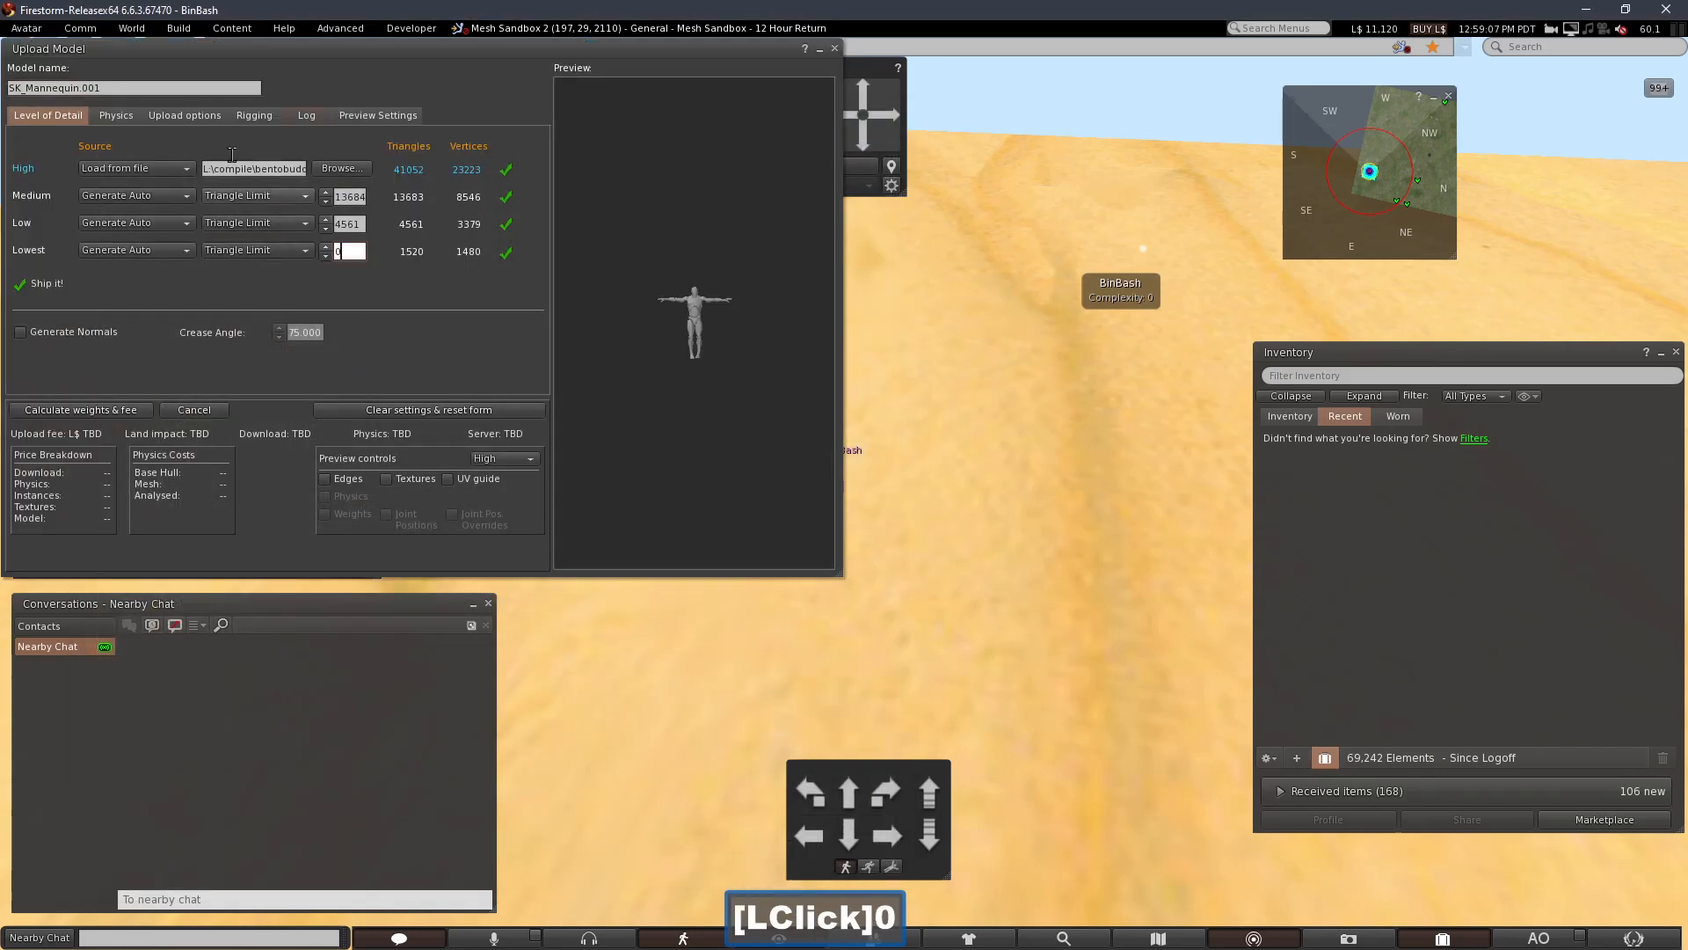
Use Cube as the physics model for the mannequin upload
left_click(116, 115)
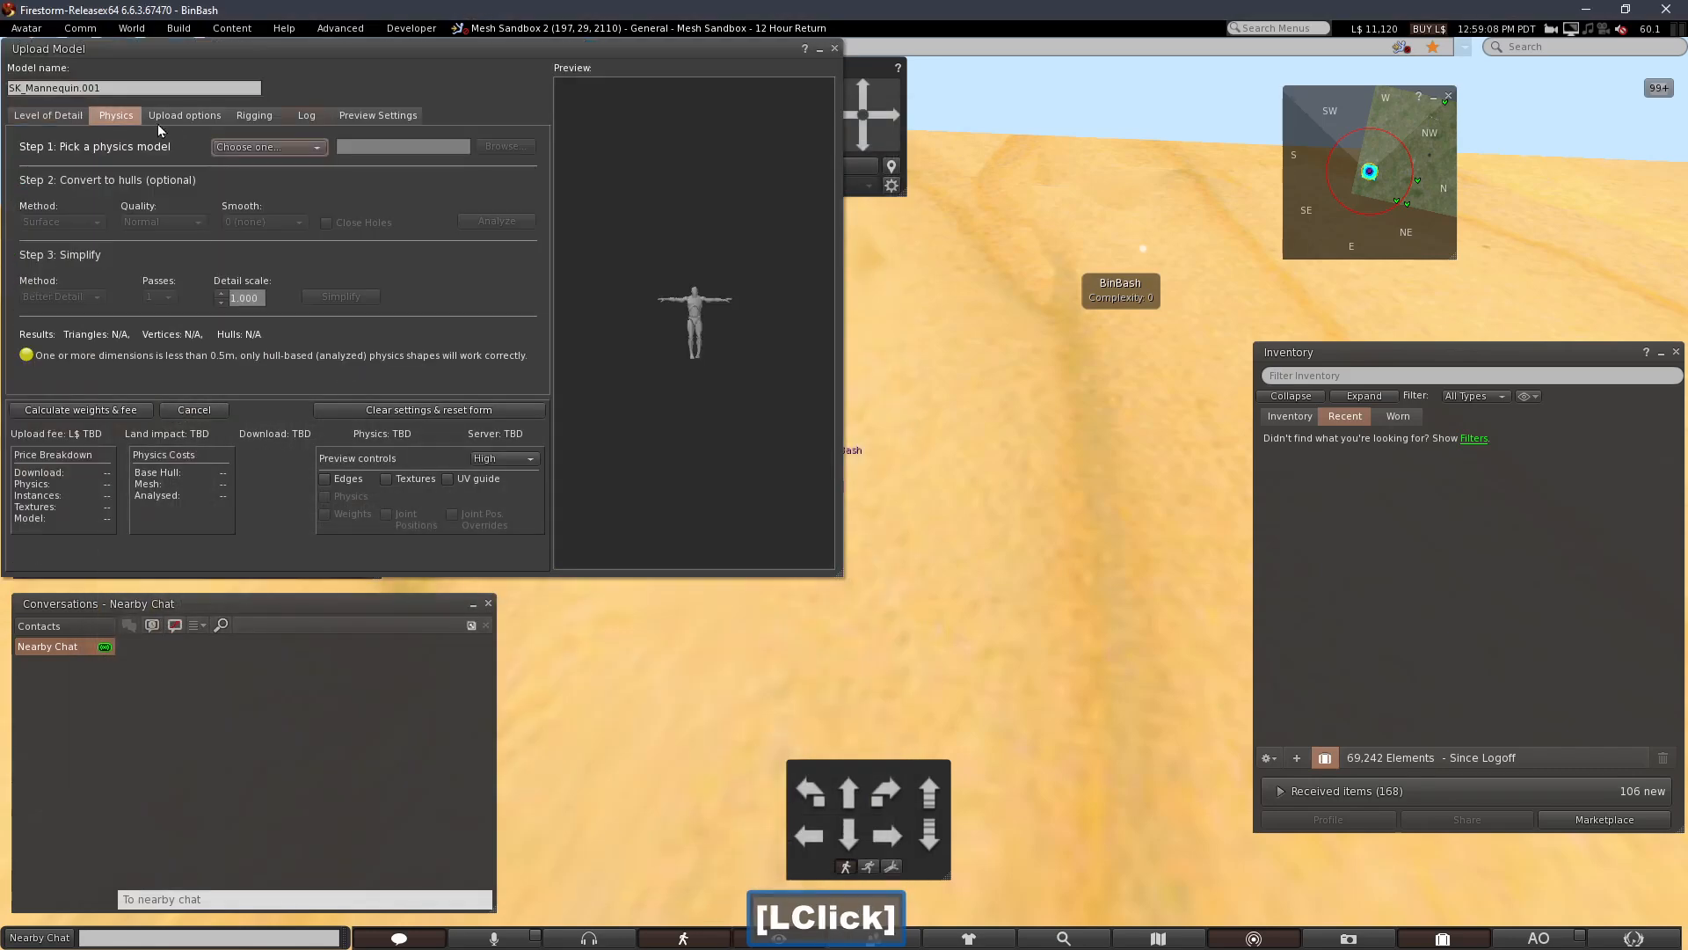
left_click(266, 148)
left_click(276, 230)
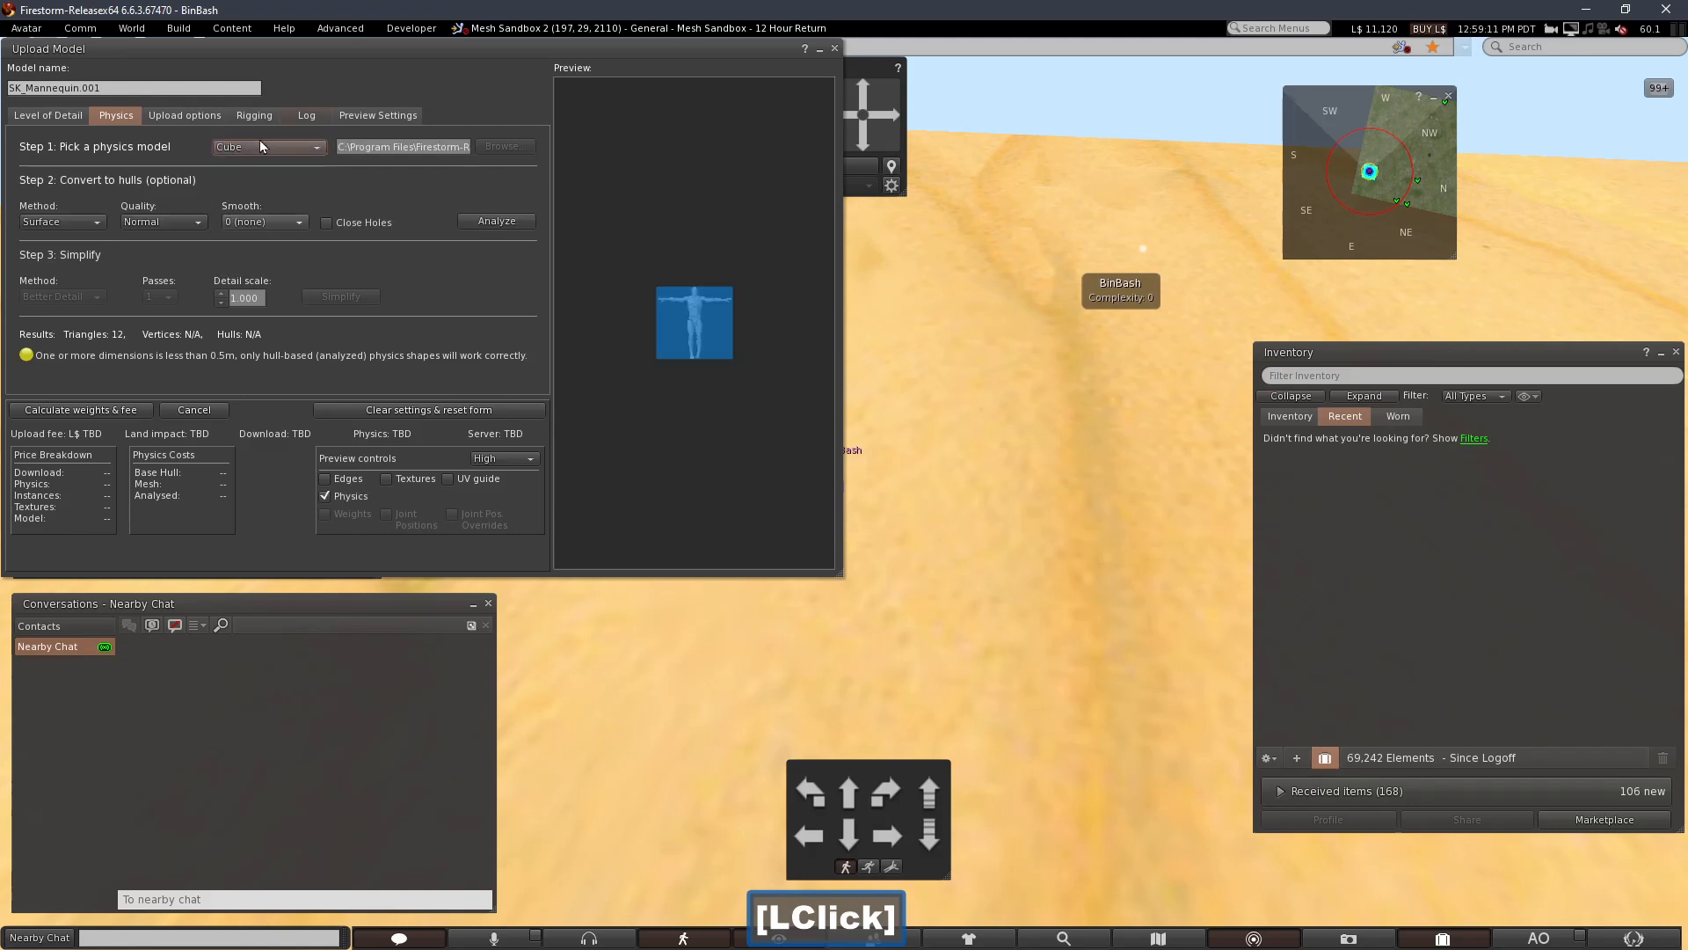
Include skin weight and joint positions in the mannequin's rigging settings, and inspect the model preview up close
left_click(254, 115)
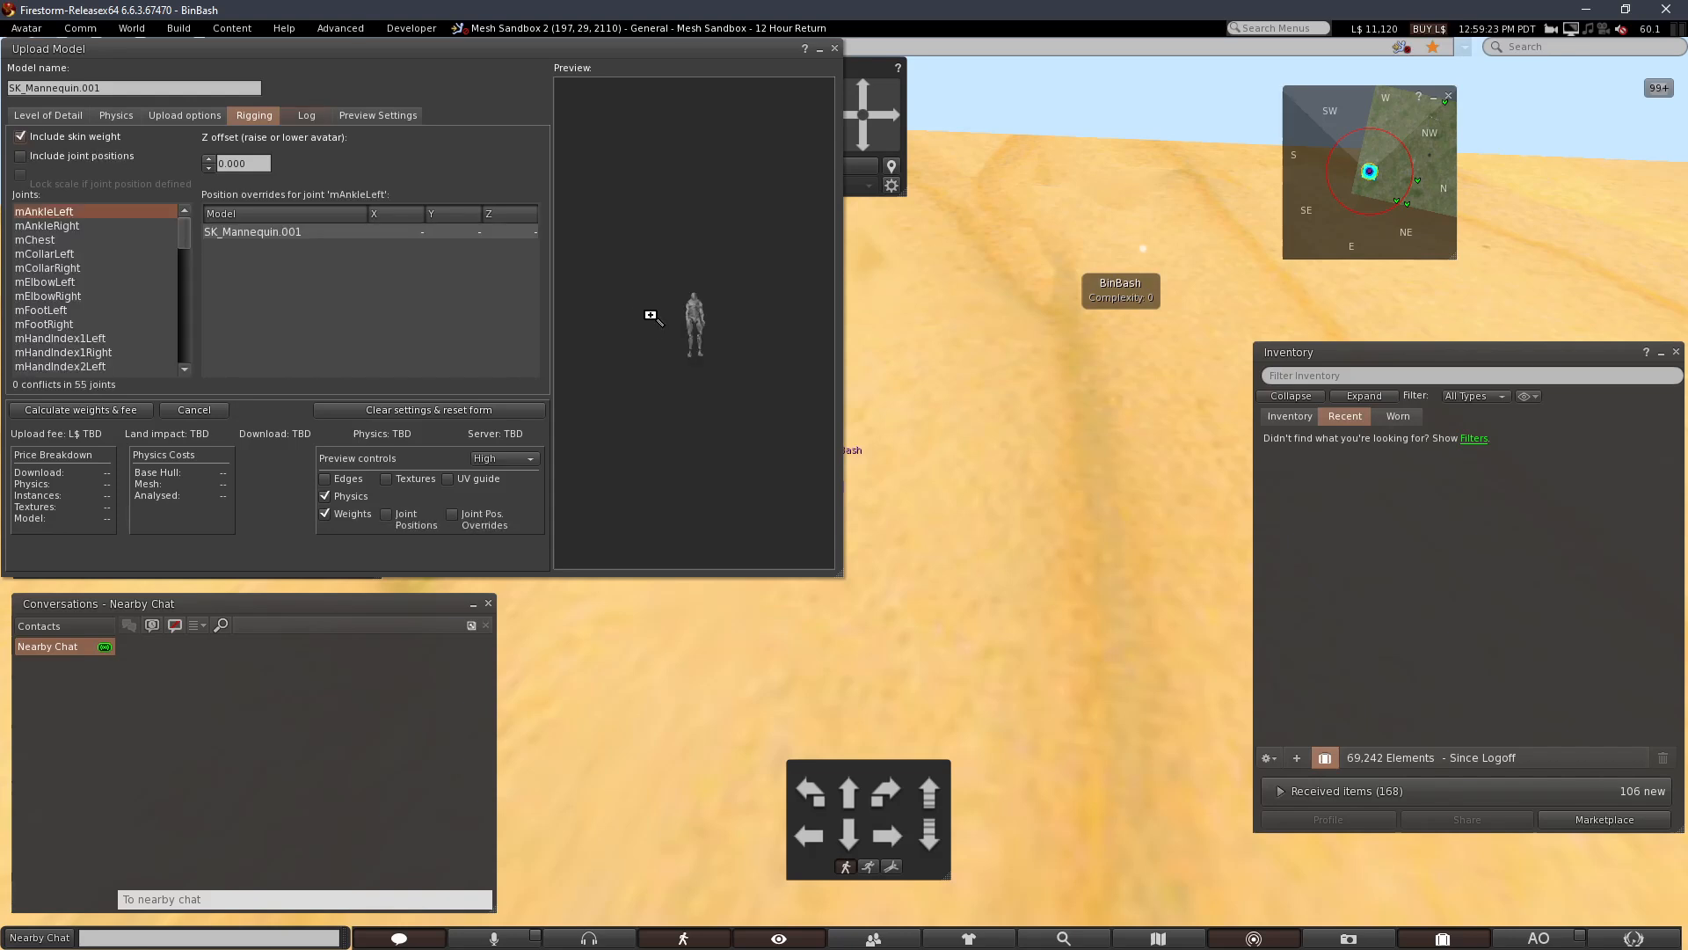
left_click_drag(615, 351, 667, 220)
left_click(19, 157)
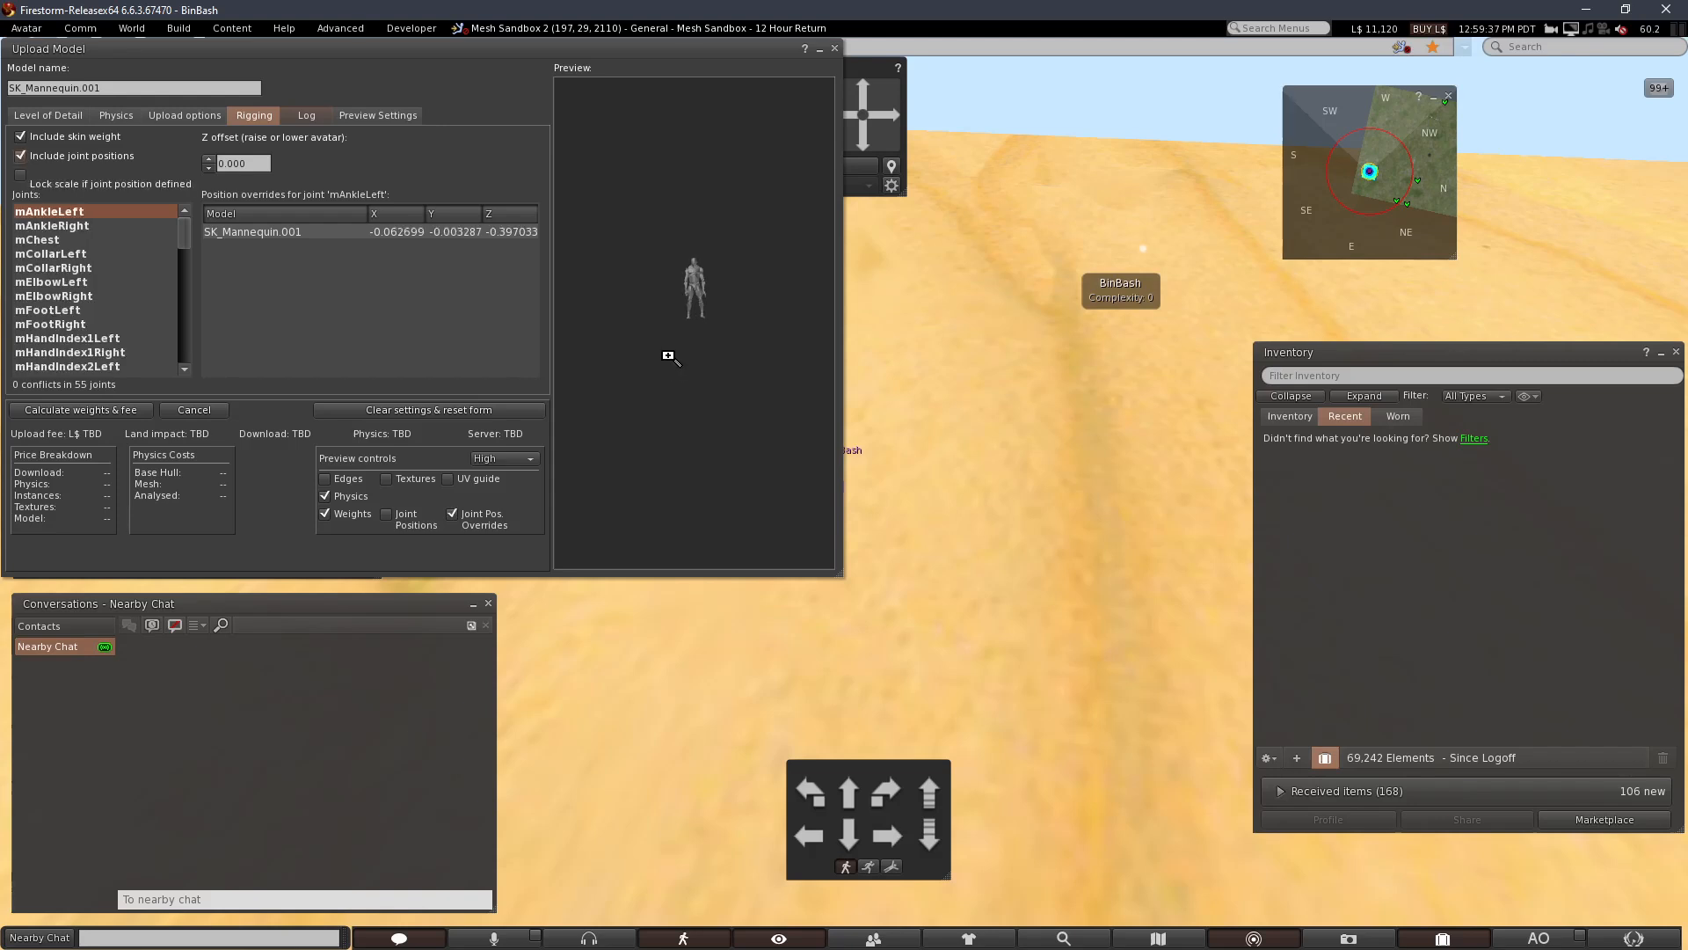
left_click_drag(667, 354, 457, 345)
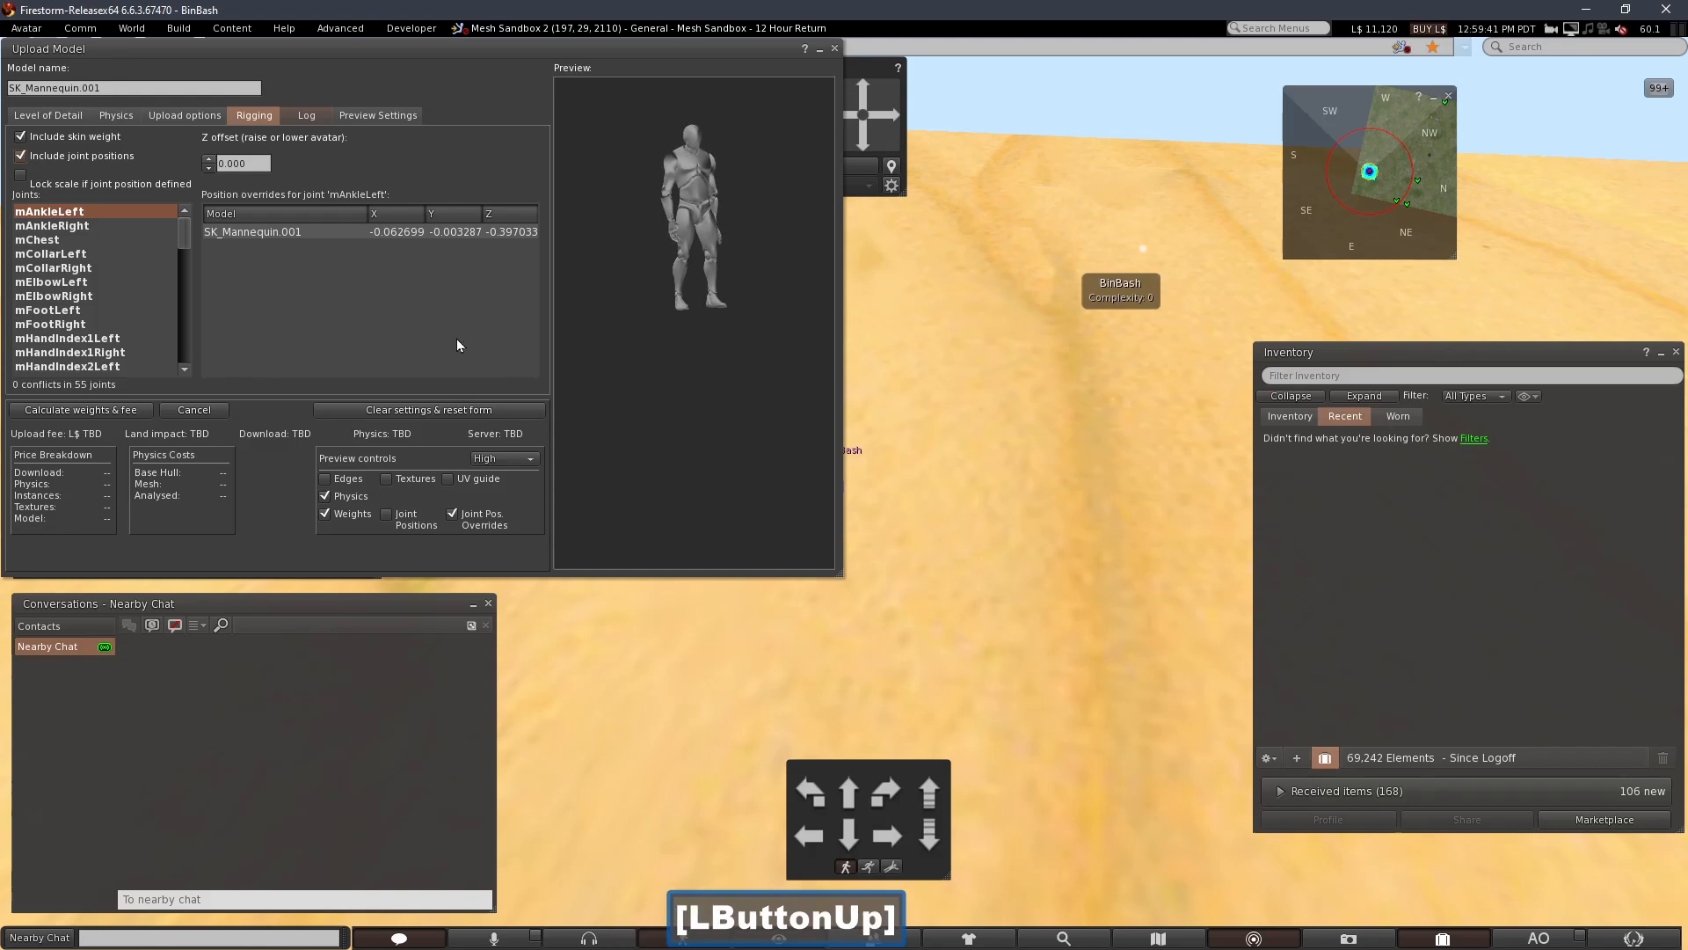
Calculate the weights and fee for SK_Mannequin.001 and upload the model
left_click(77, 411)
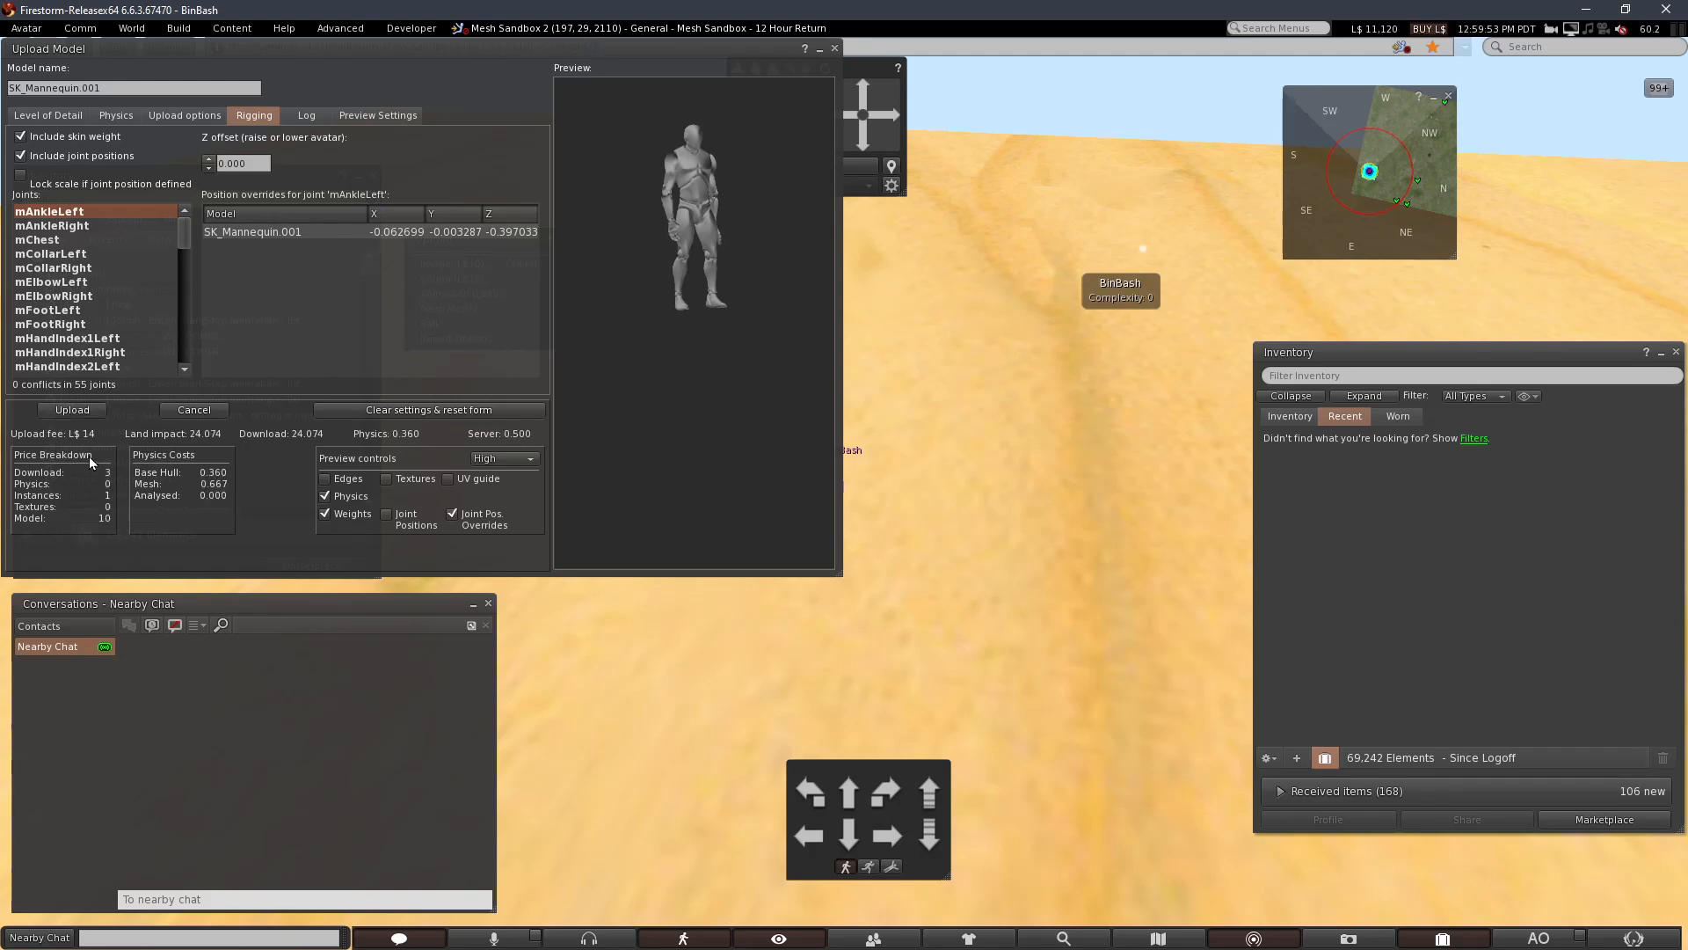
left_click(73, 409)
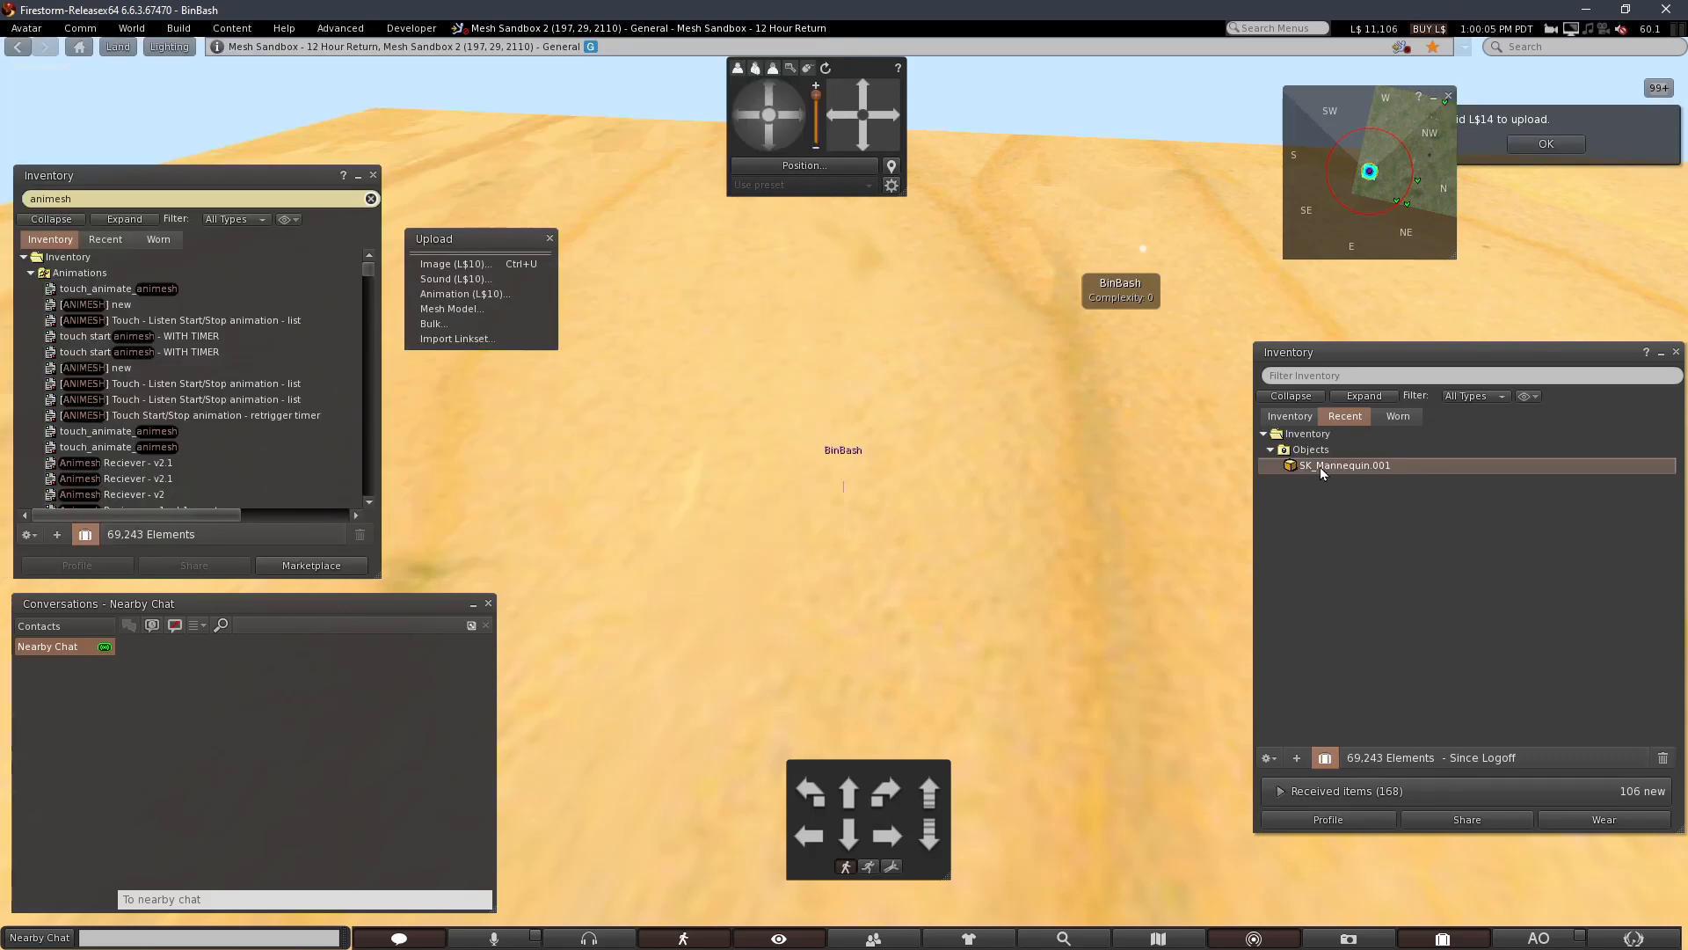
Upload animation.anim from the test_material folder as an animation
left_click(477, 297)
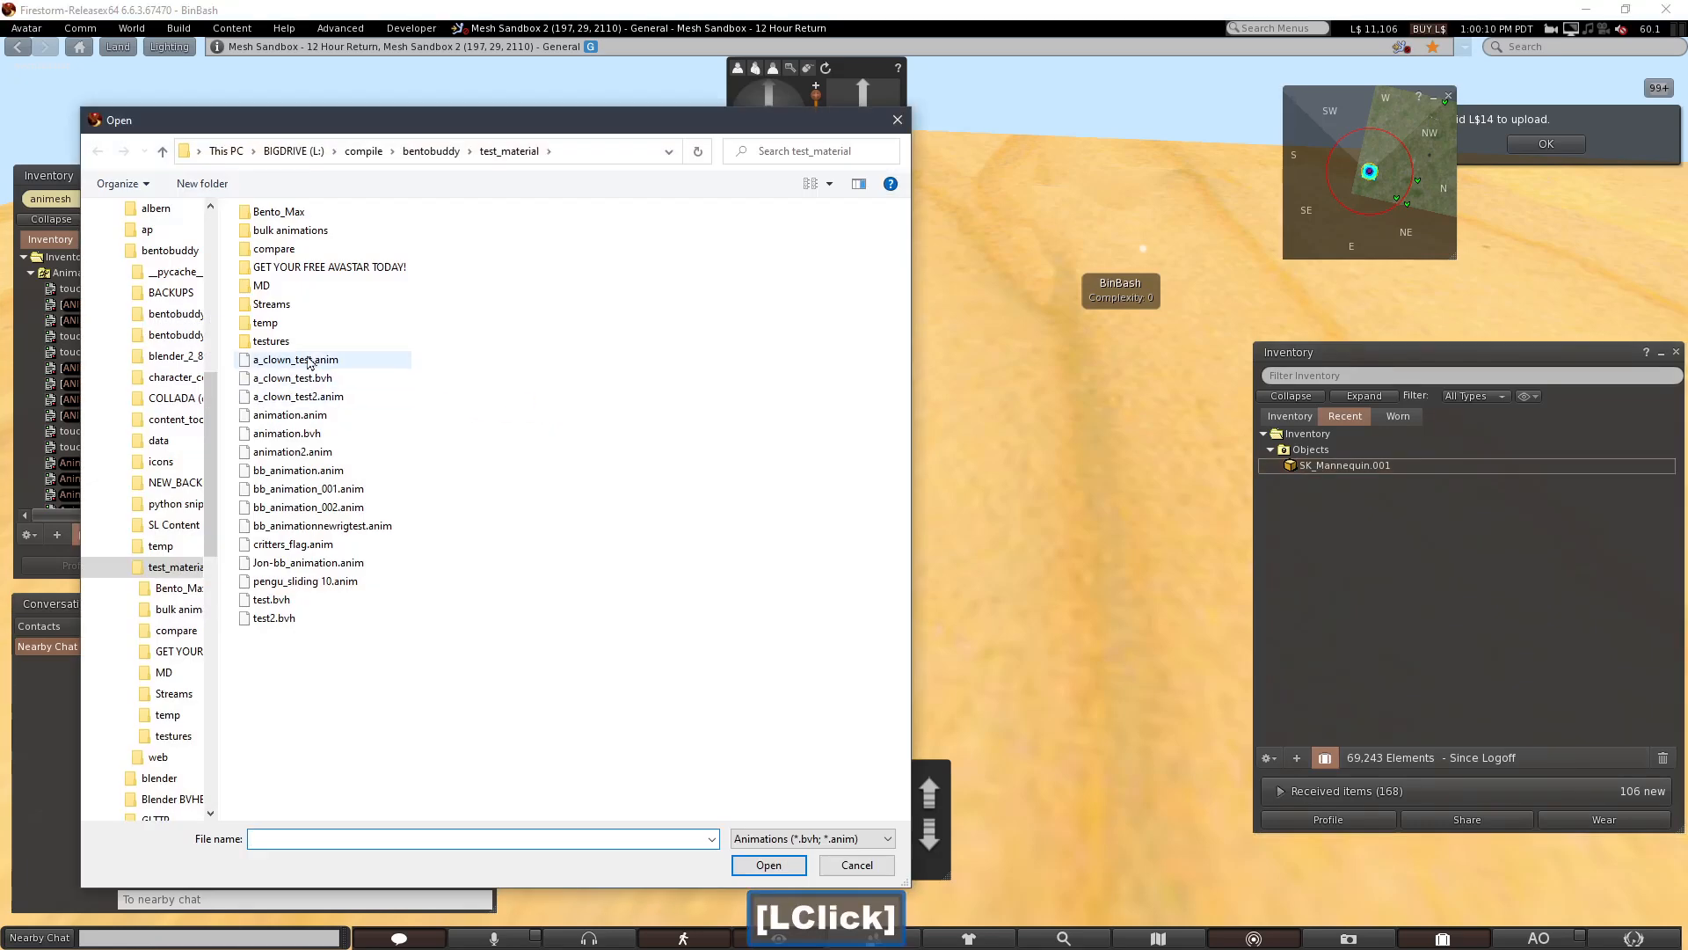
double_click(299, 415)
left_click(780, 521)
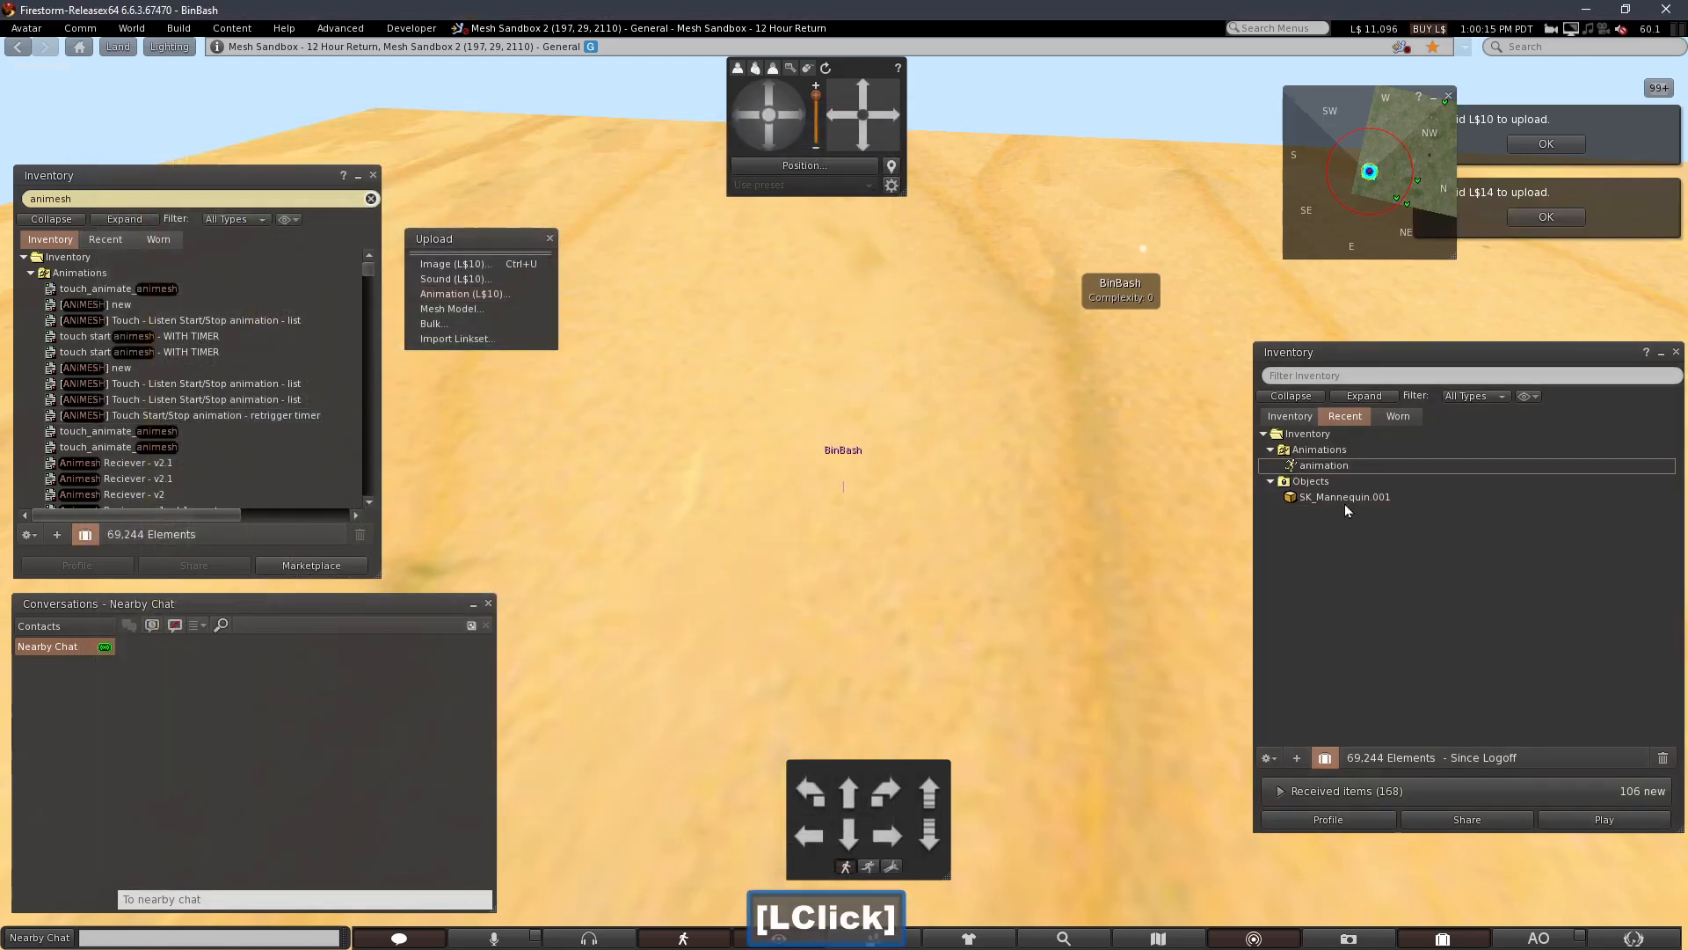
Wear SK_Mannequin.001, play the uploaded animation on the avatar and watch it up close
double_click(1343, 500)
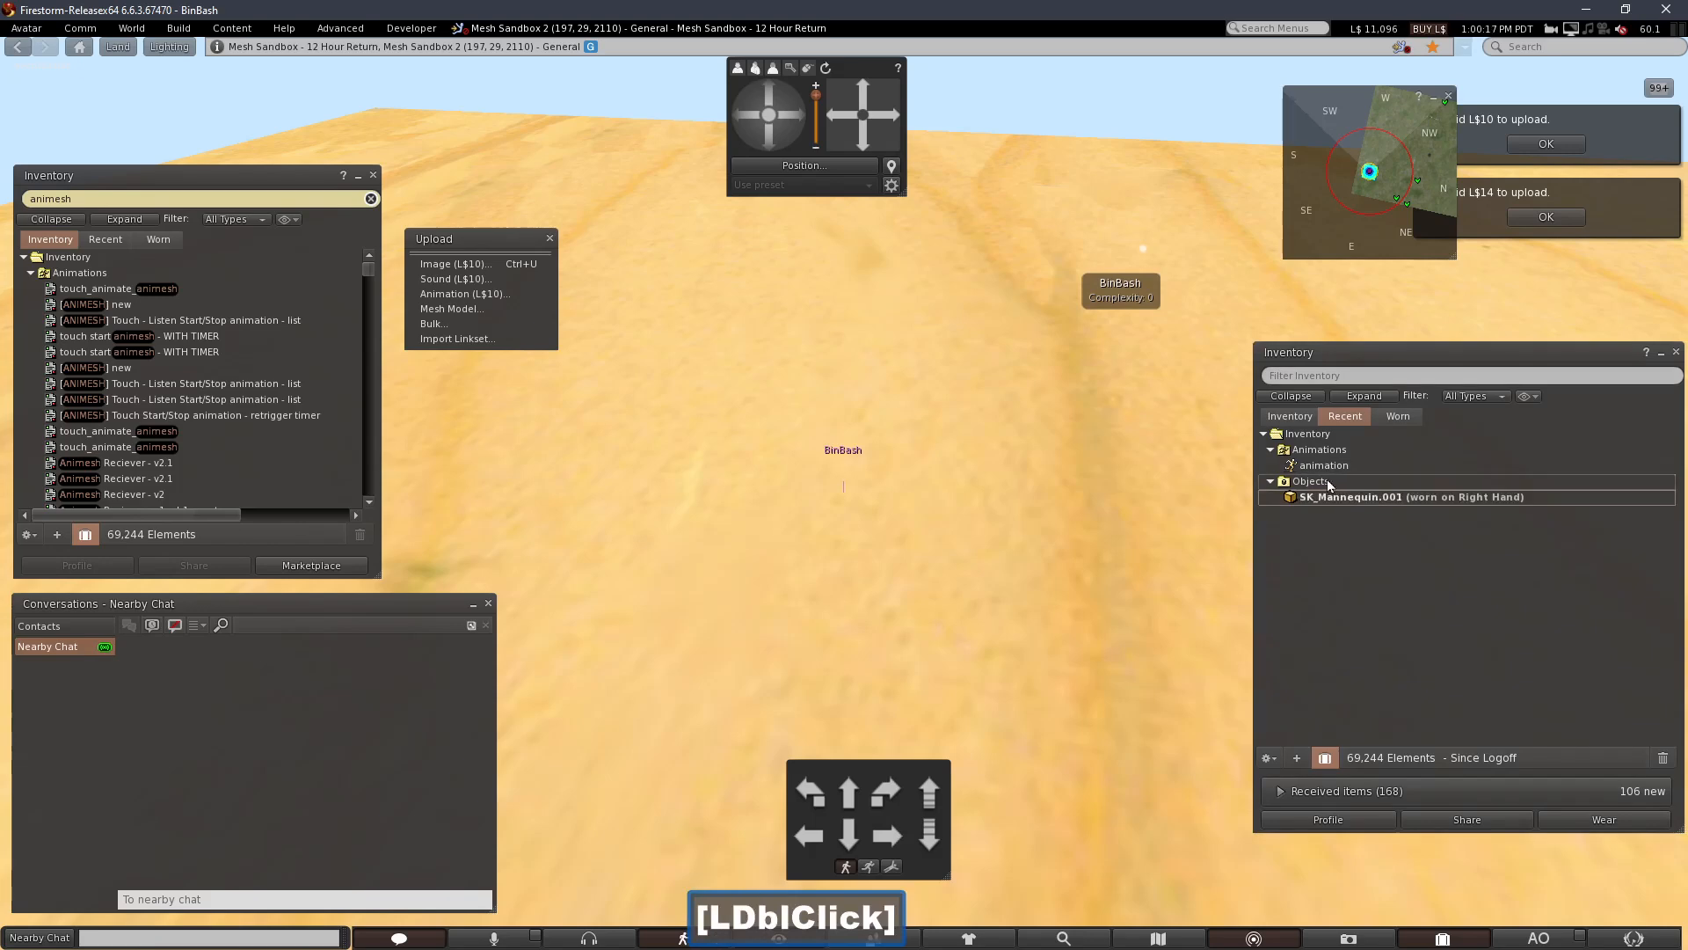
double_click(1324, 482)
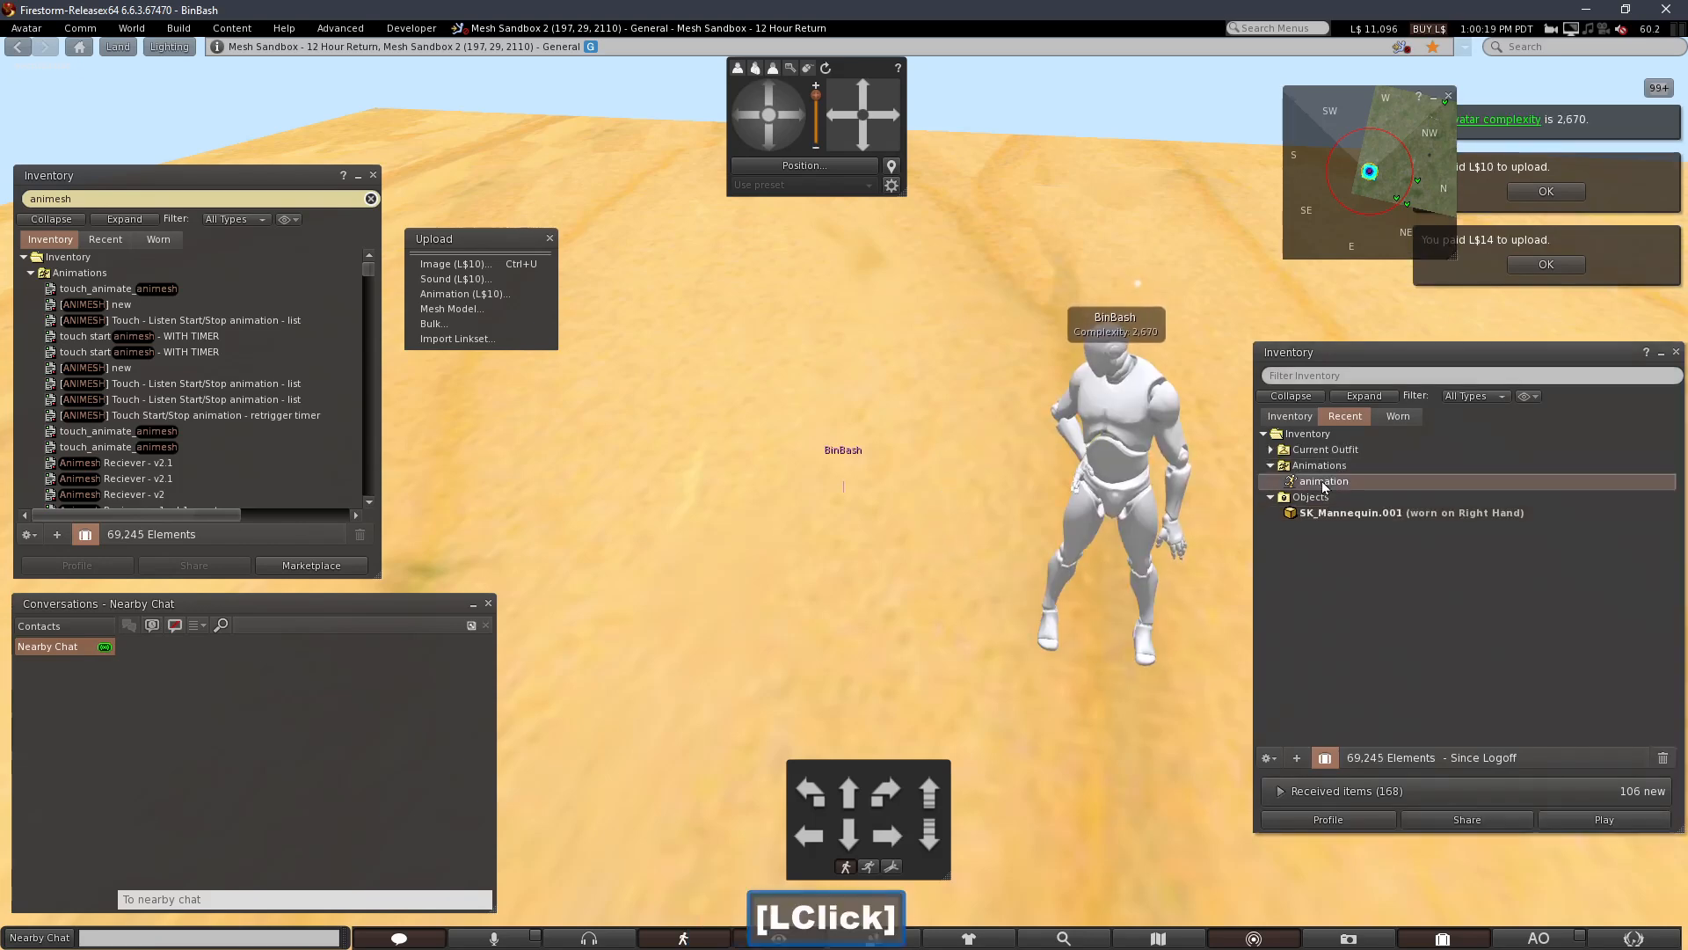
left_click(1408, 319)
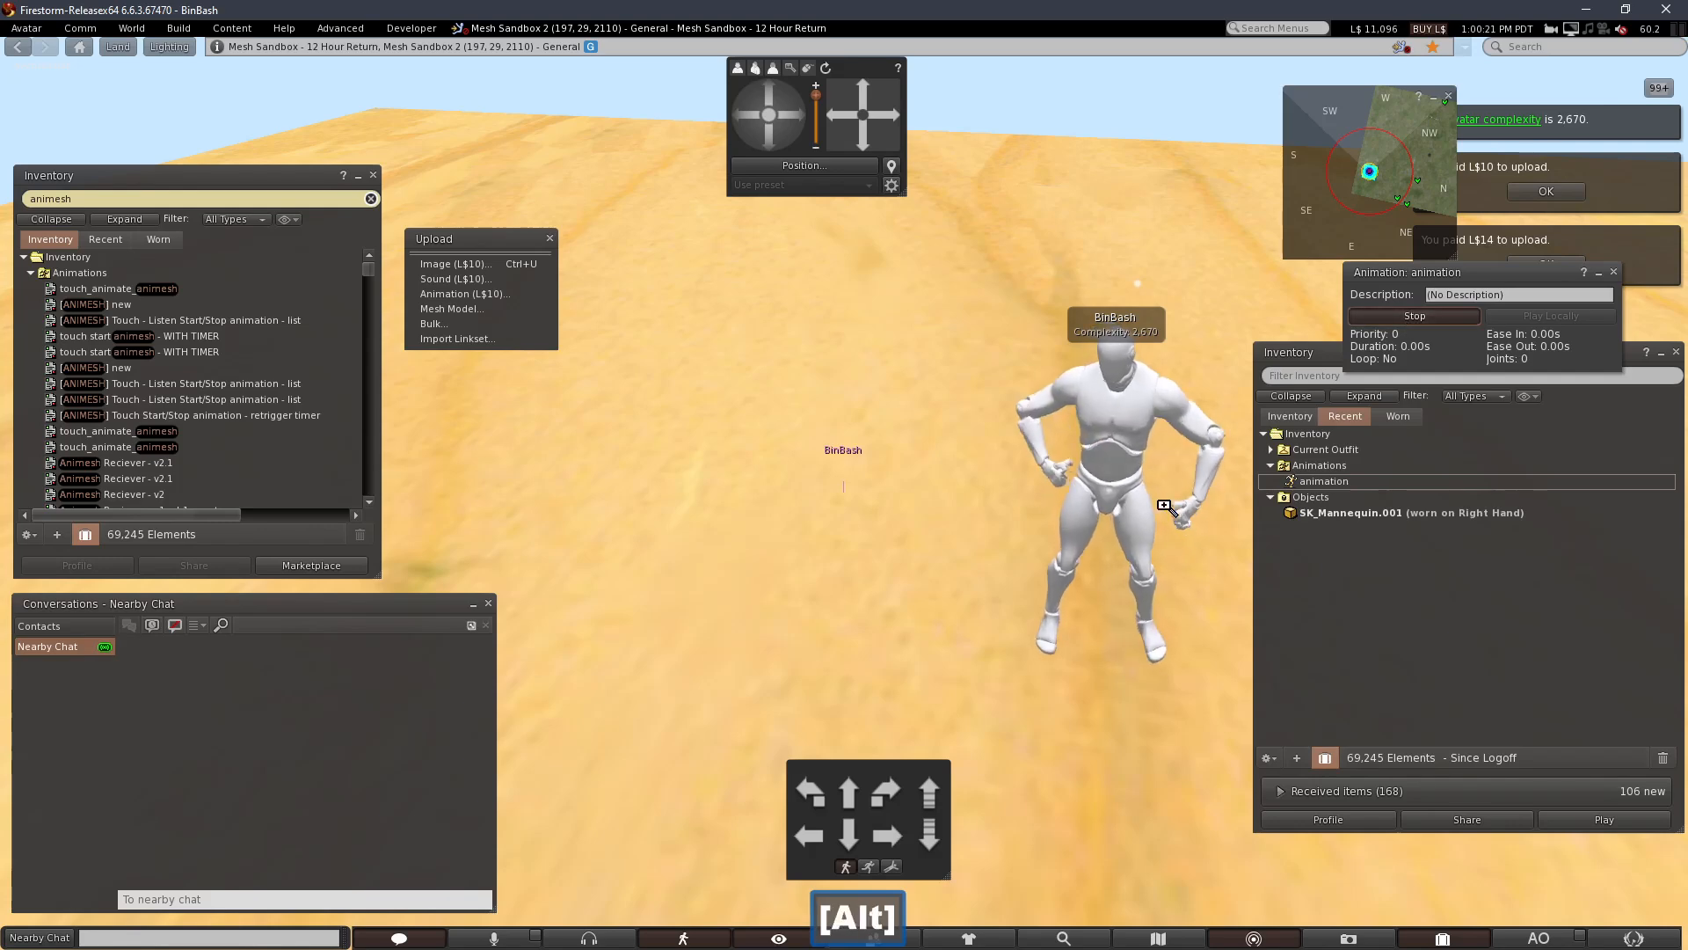
left_click(905, 528, "alt")
mouse_move(838, 497)
left_mouse_down("alt")
mouse_move(813, 435)
mouse_move(888, 459)
mouse_move(835, 422)
mouse_move(845, 550)
mouse_move(844, 479)
mouse_move(843, 495)
left_mouse_up("alt")
left_click(845, 494, "alt")
left_click(842, 497, "alt")
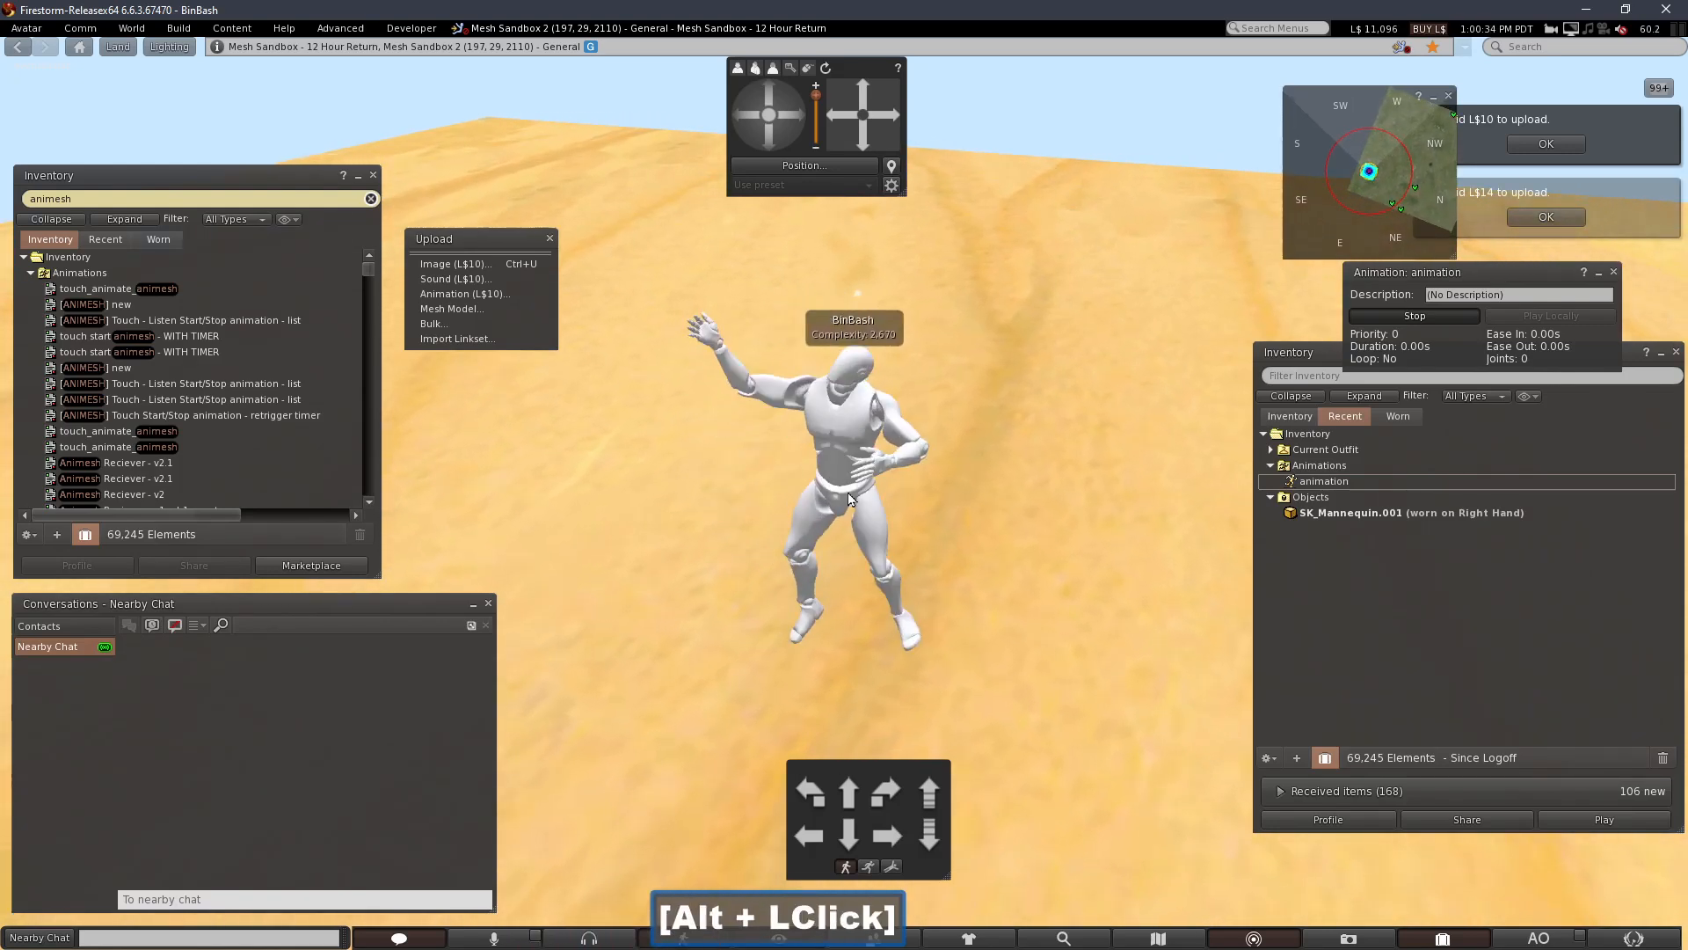
Stop the animation, detach SK_Mannequin.001 and place it from the inventory onto the ground
left_click(1613, 272)
double_click(1352, 510)
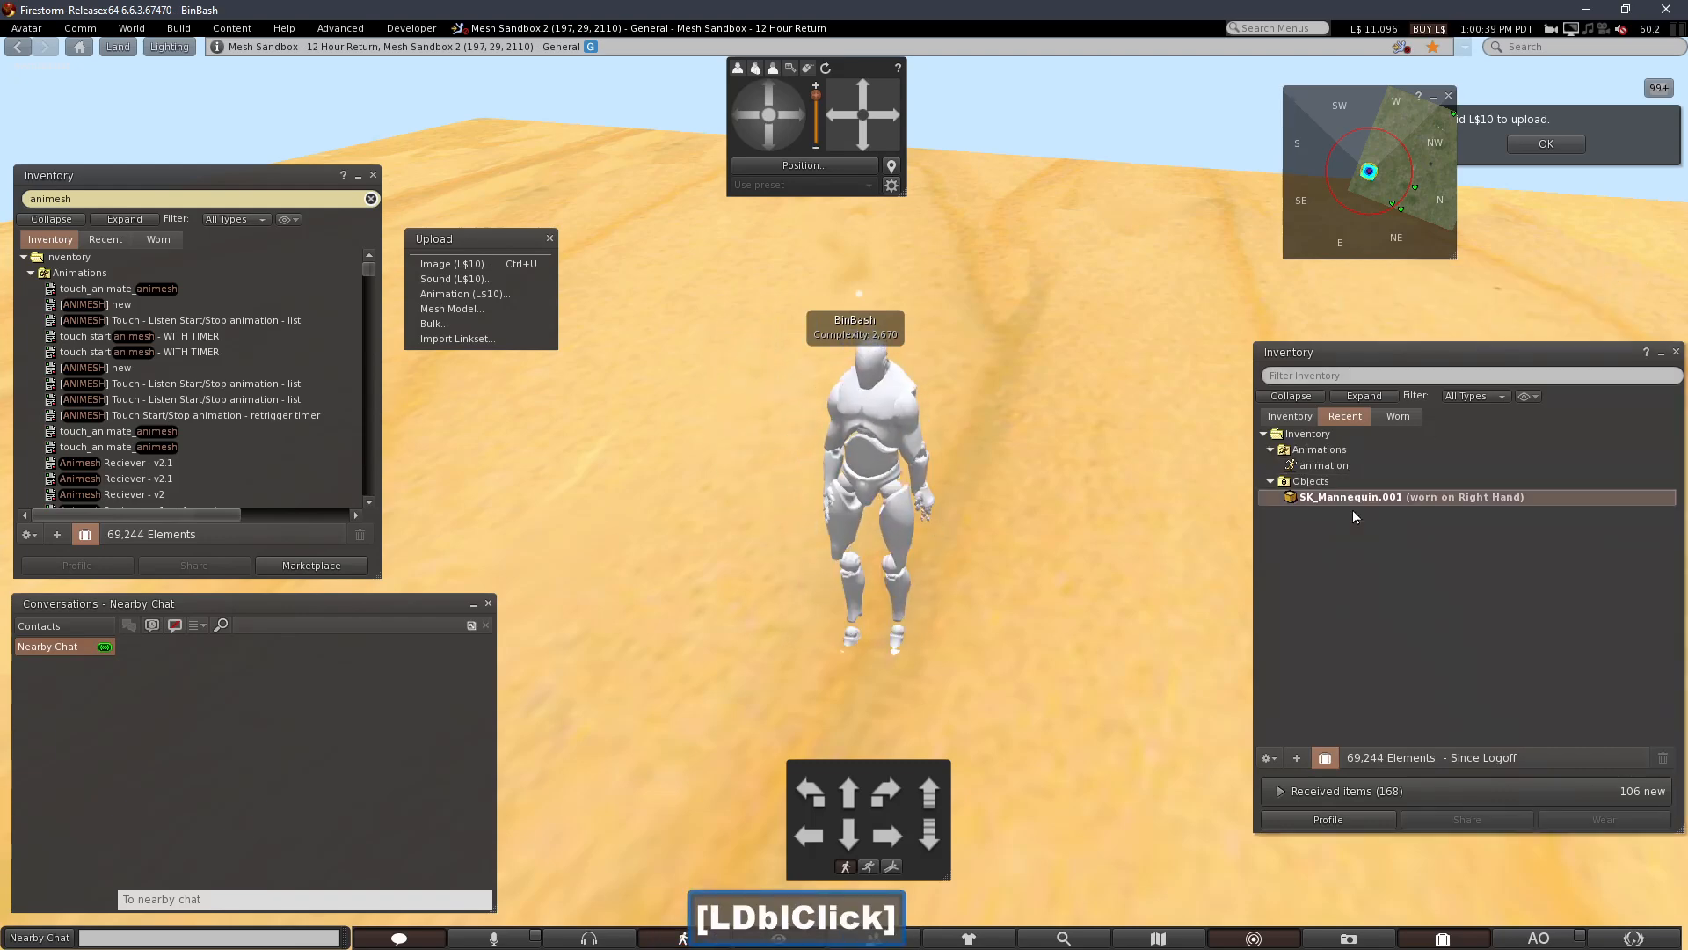
left_click_drag(1335, 497, 1135, 562)
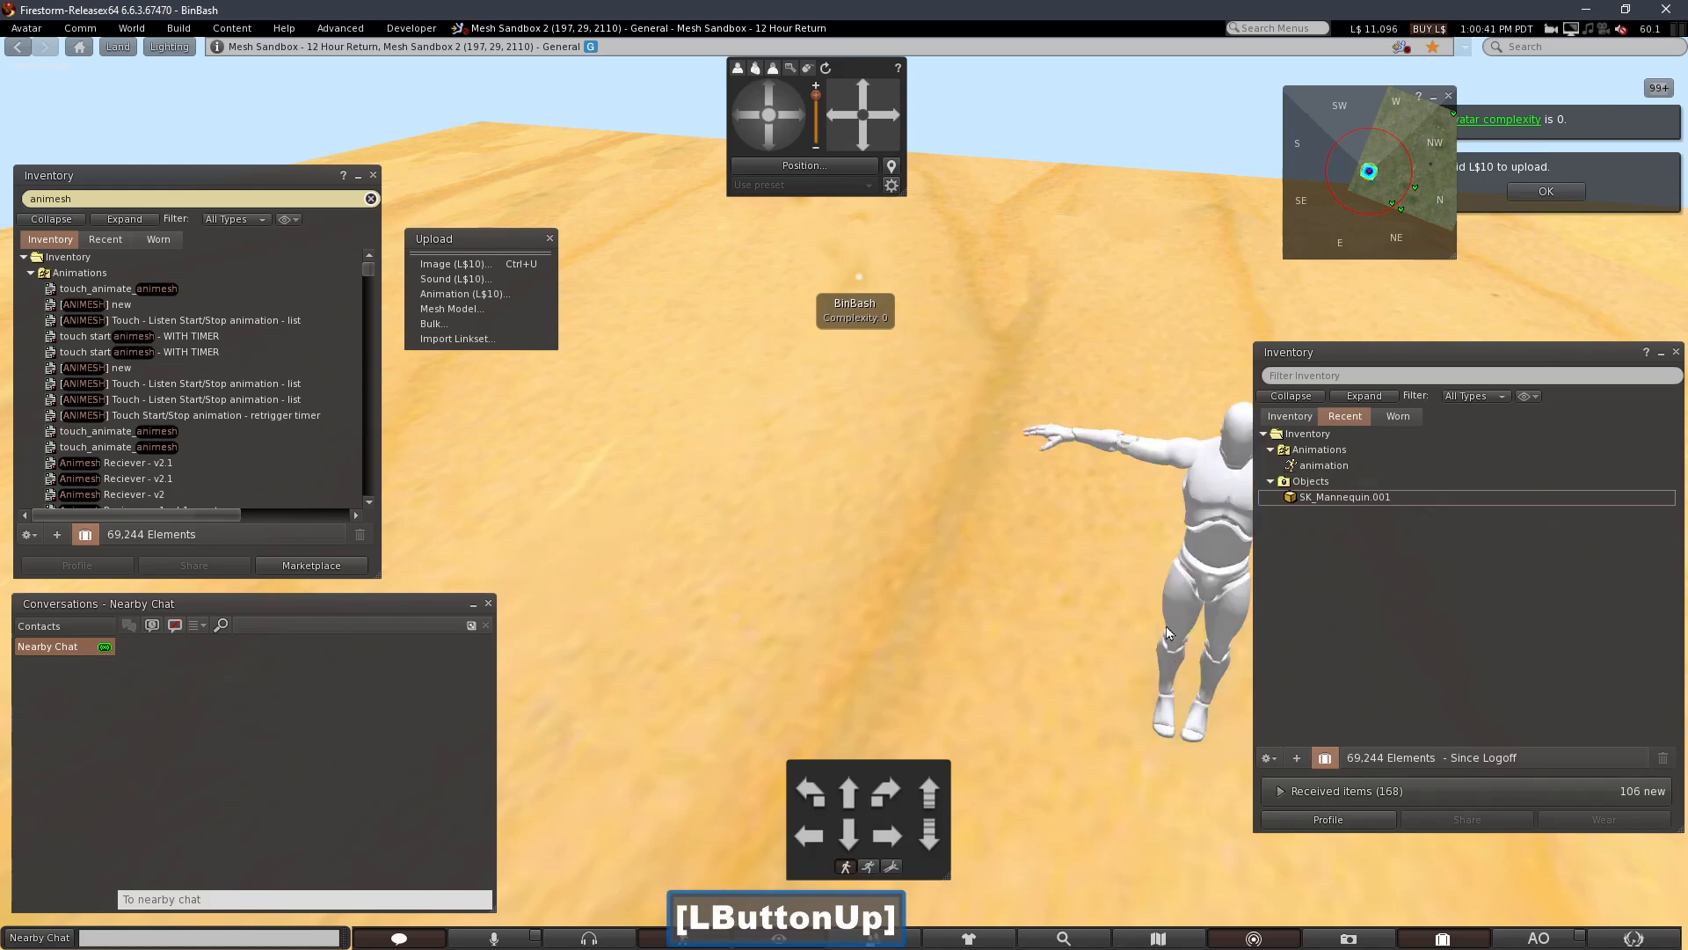
left_click(1134, 545, "alt")
left_click(816, 462, "alt")
Create a box on the ground beside the mannequin and link both objects with the box as root
right_click(974, 591)
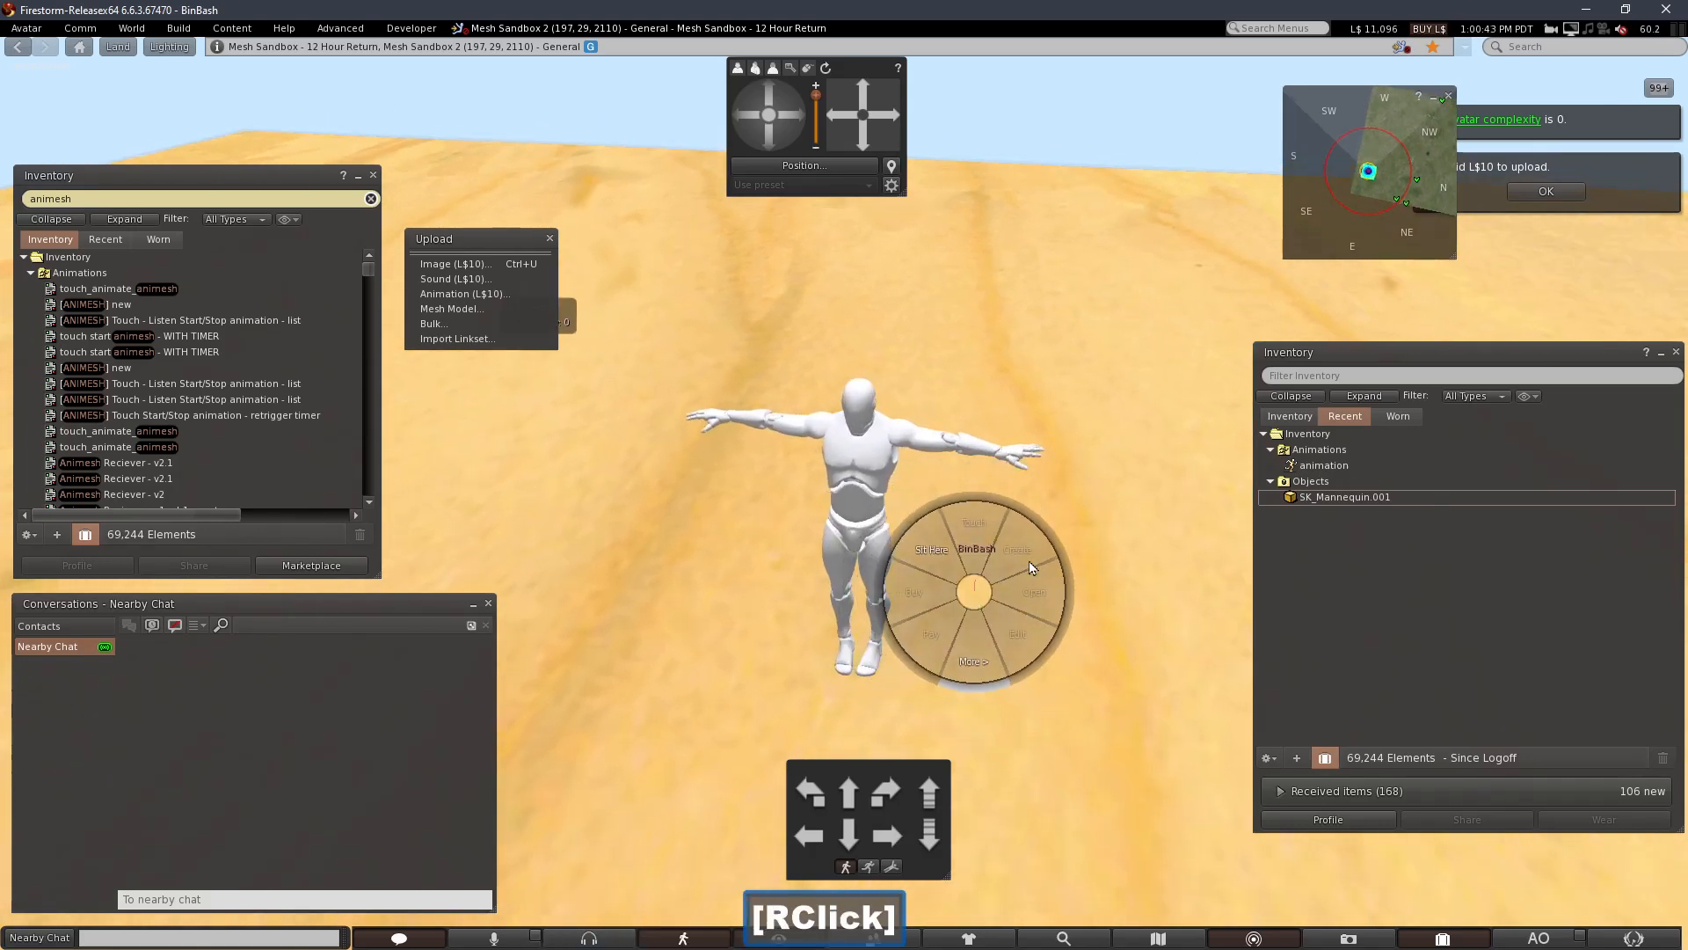
left_click(1017, 572)
left_click(980, 594)
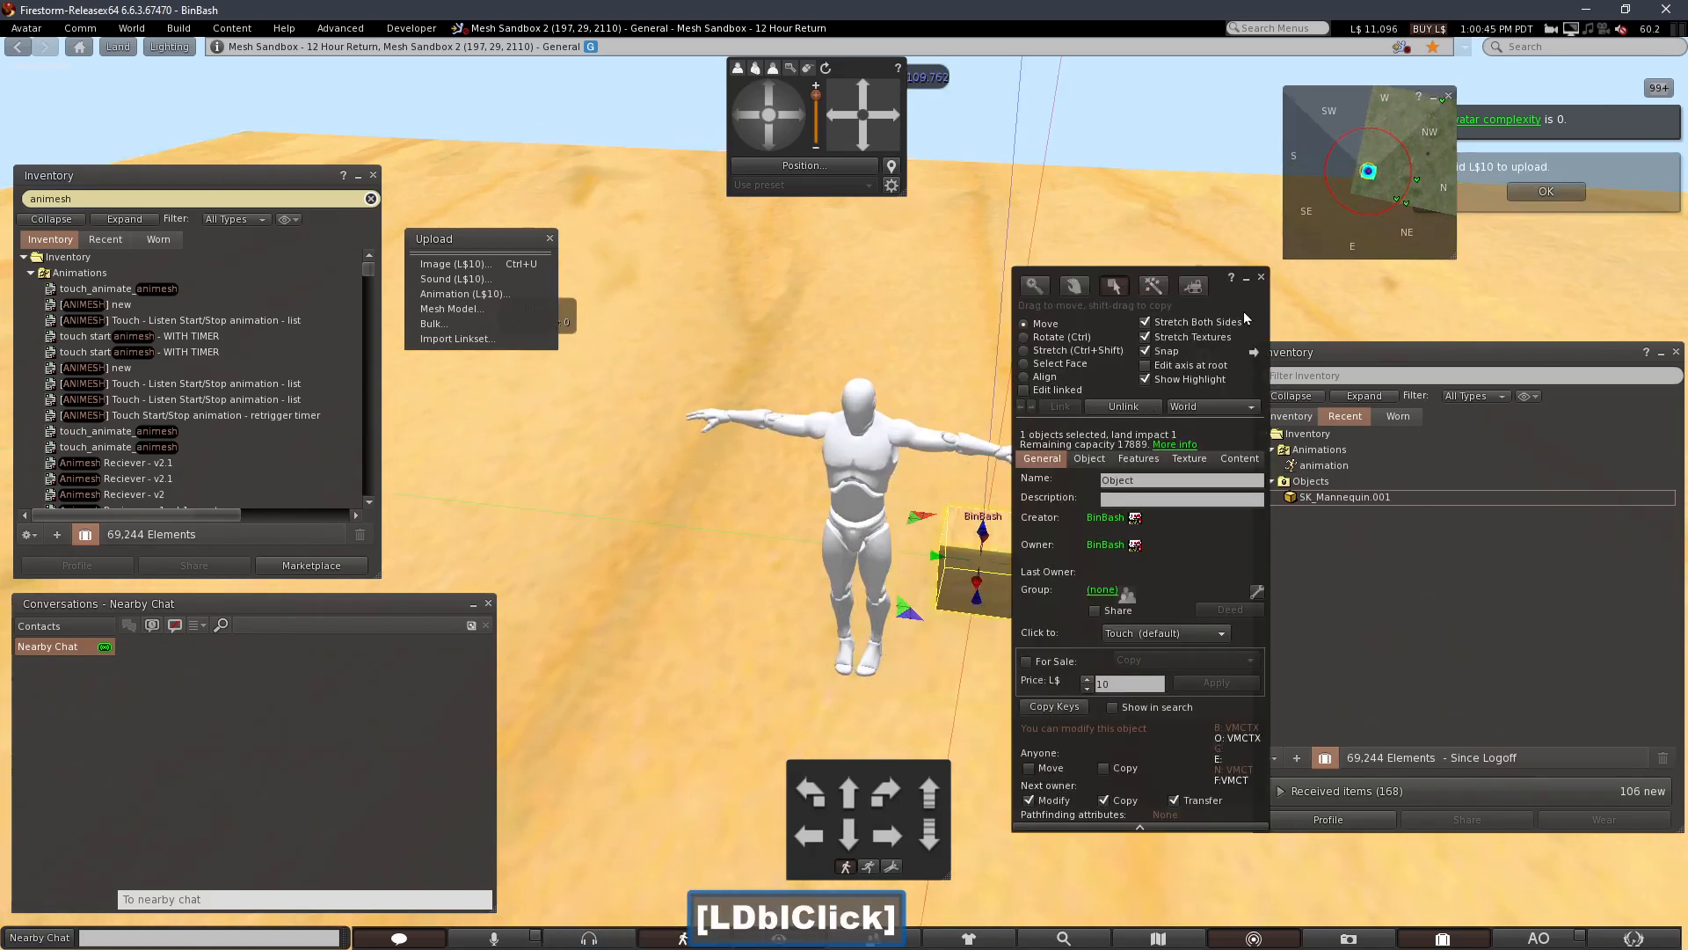
left_click_drag(1243, 322, 1343, 310)
left_click(865, 475)
left_click(962, 556, "shift")
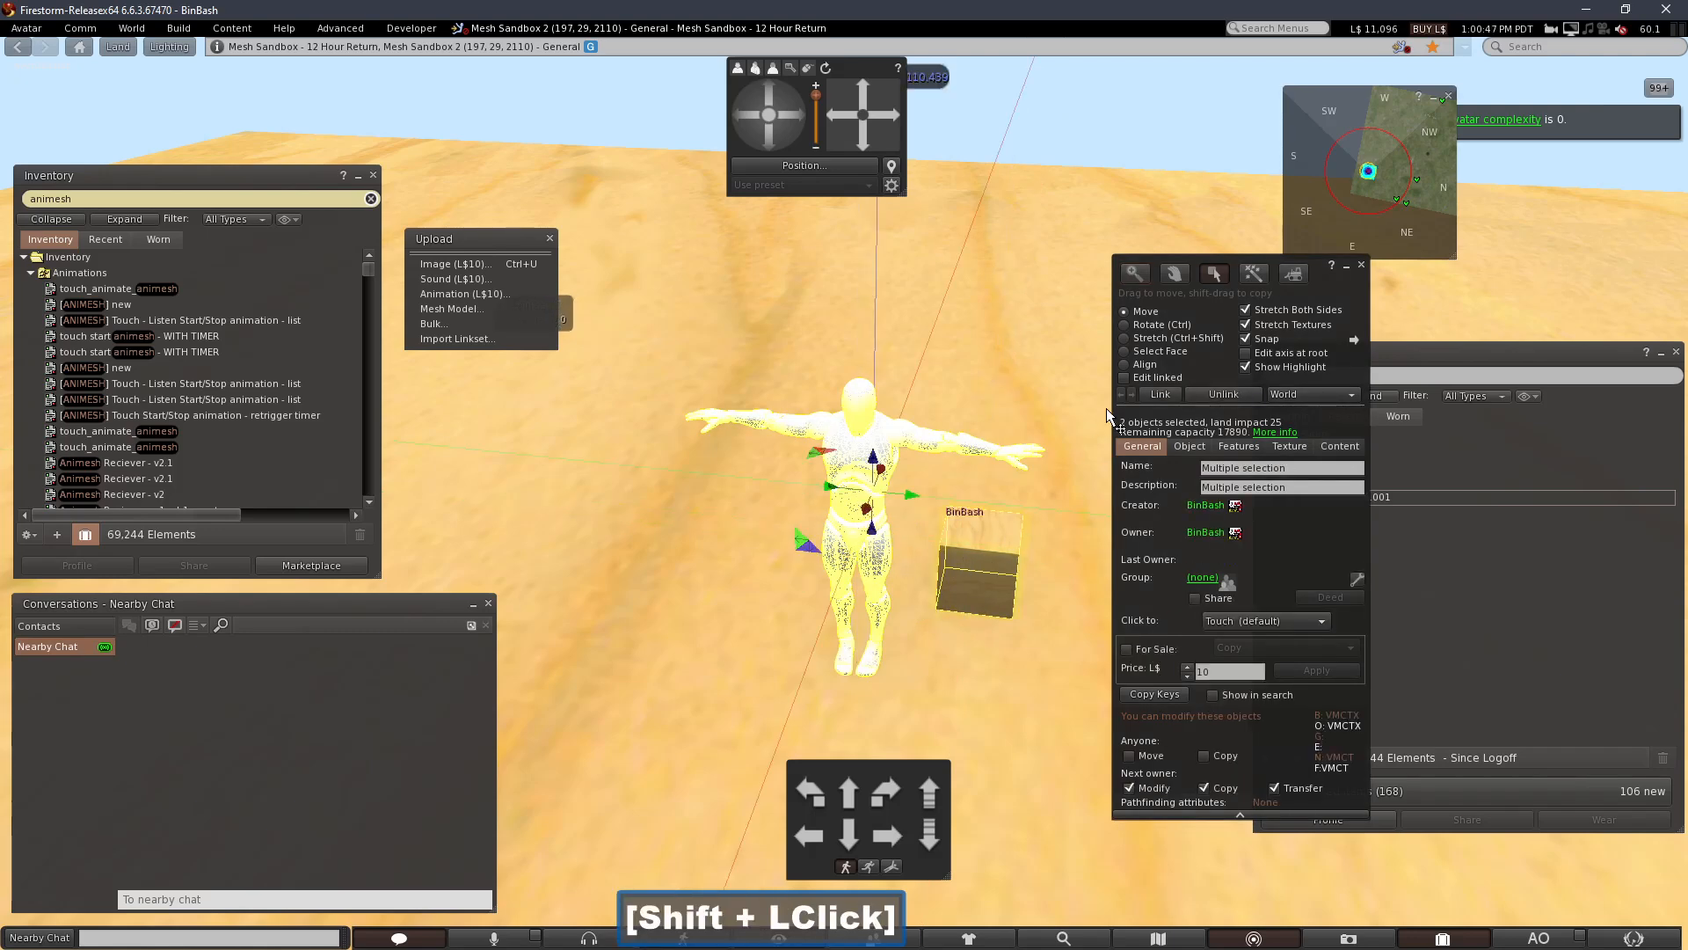
left_click(1156, 393)
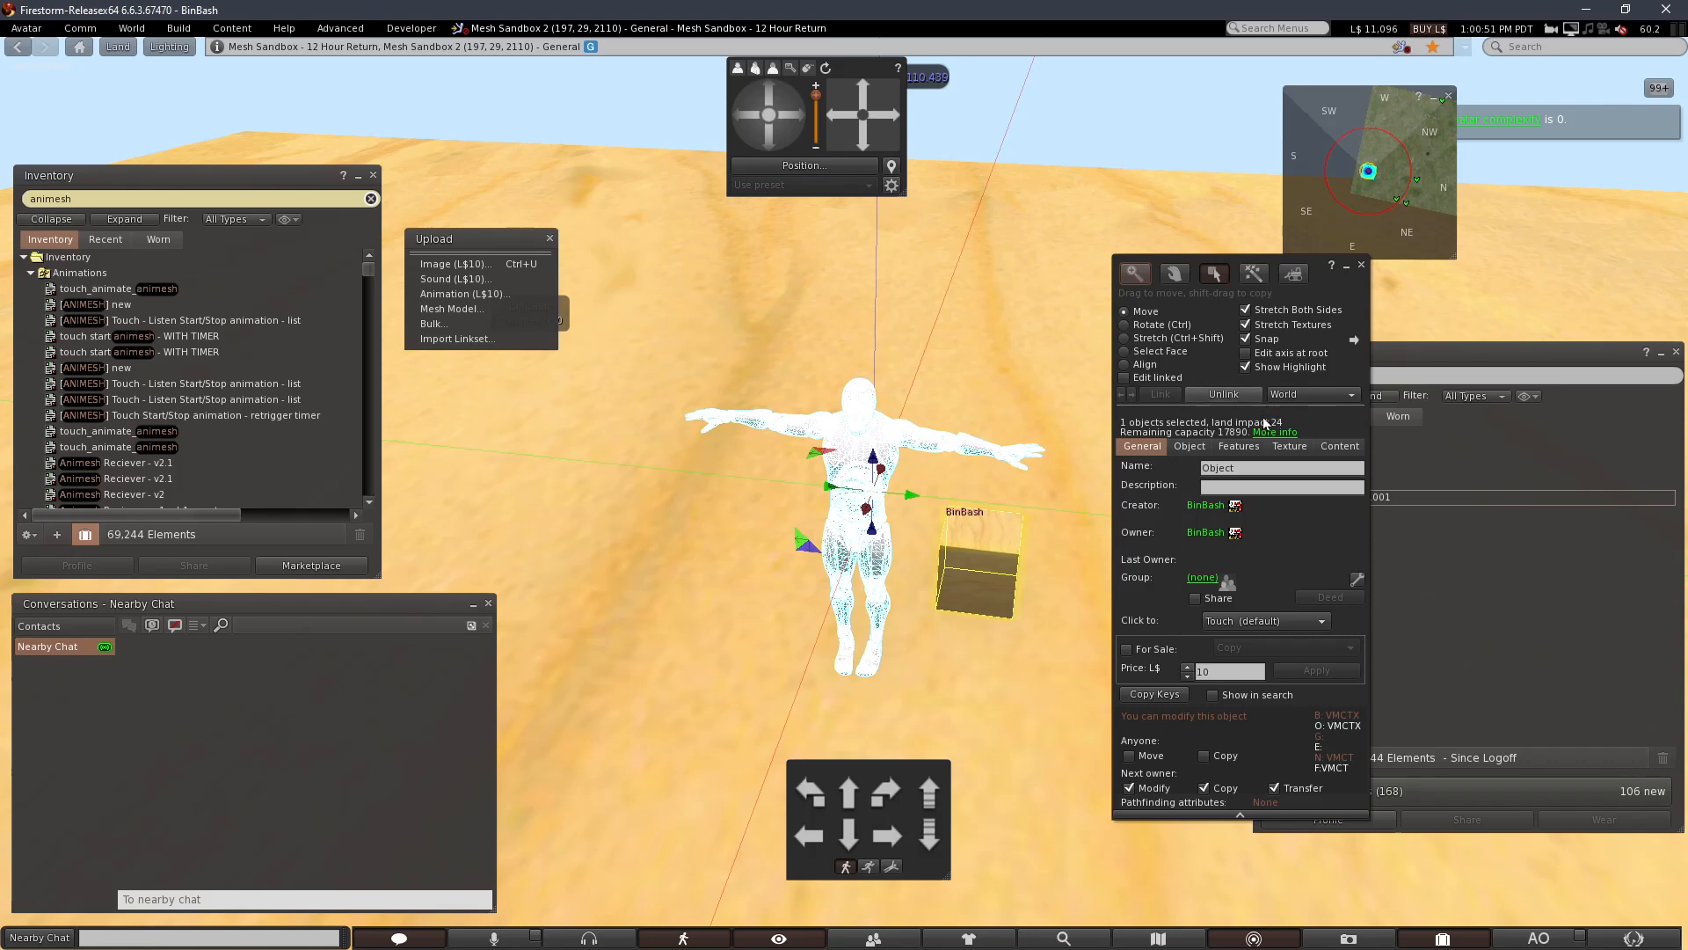
Enable Animated Mesh for the linked mannequin and box, and inspect how the figure sits on the box
left_click(1190, 446)
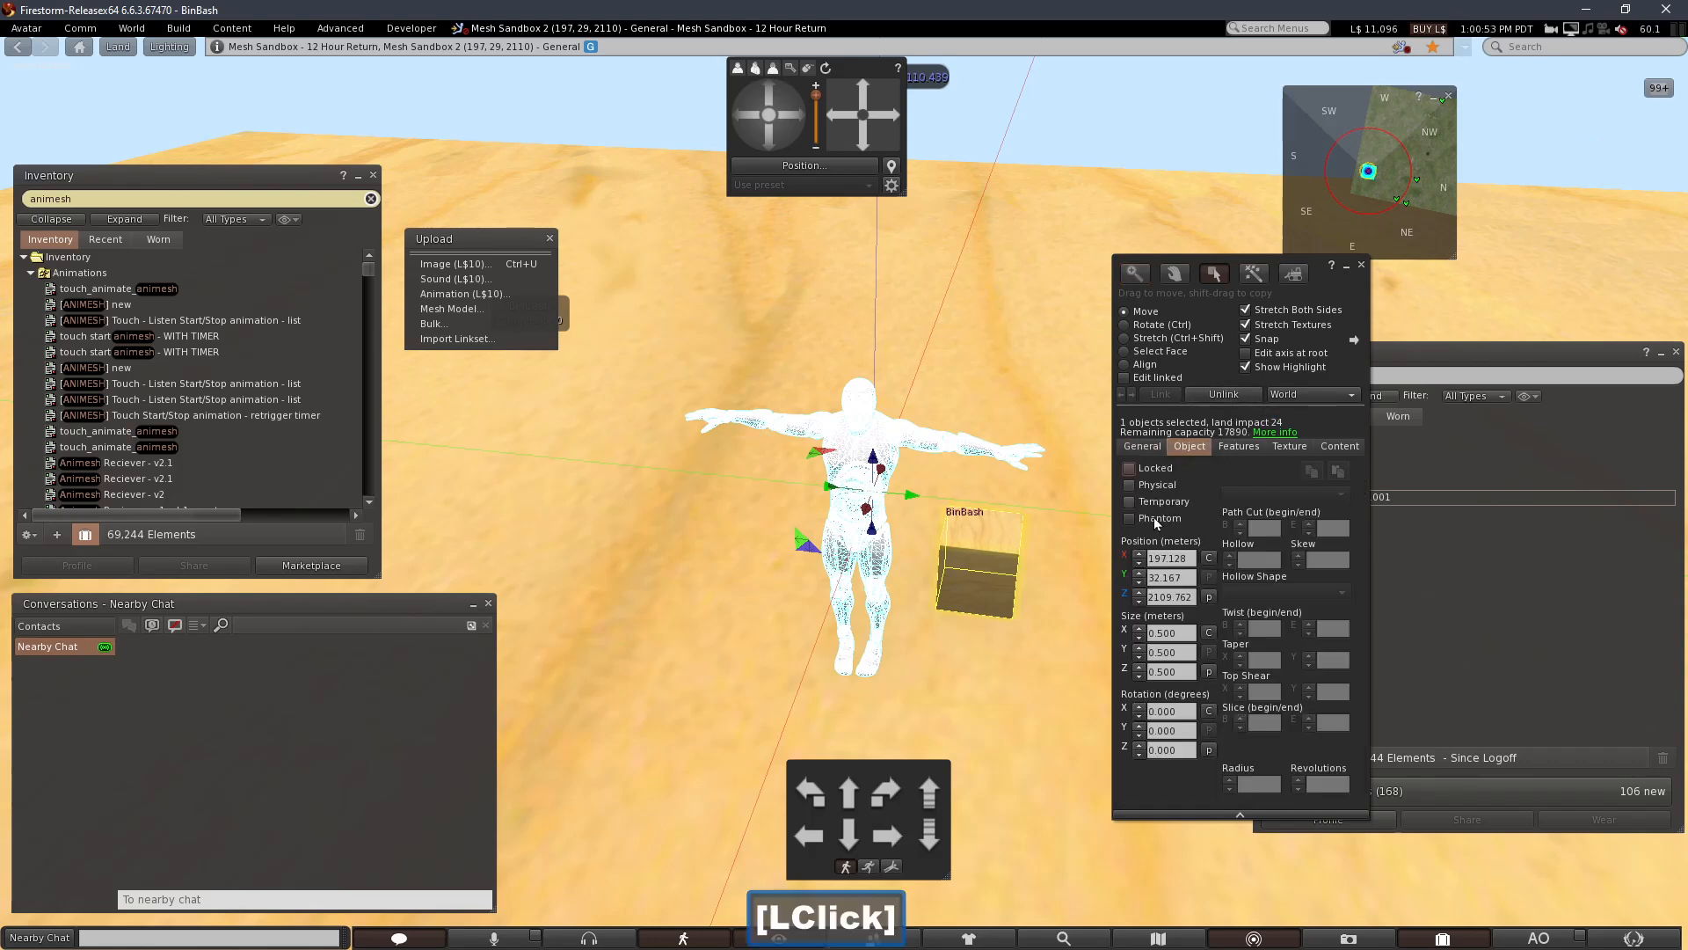
left_click(1239, 447)
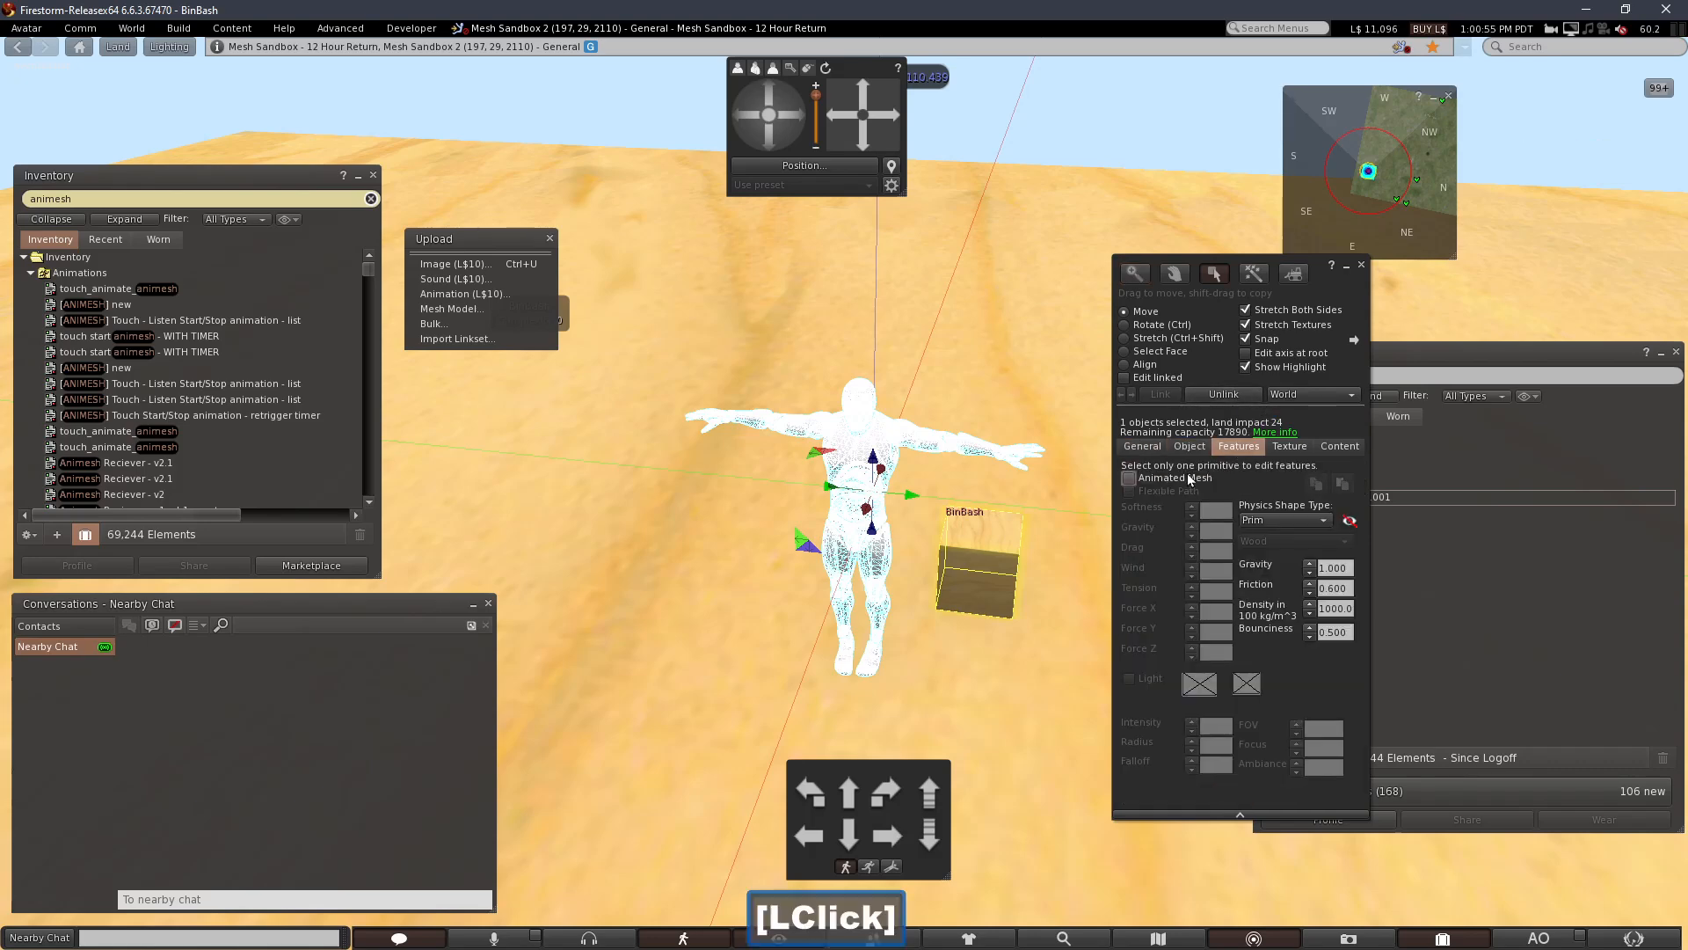
left_click(1151, 477)
mouse_move(991, 541)
left_mouse_down("alt")
mouse_move(967, 527)
mouse_move(992, 541)
left_mouse_up("alt")
left_click(821, 526, "alt")
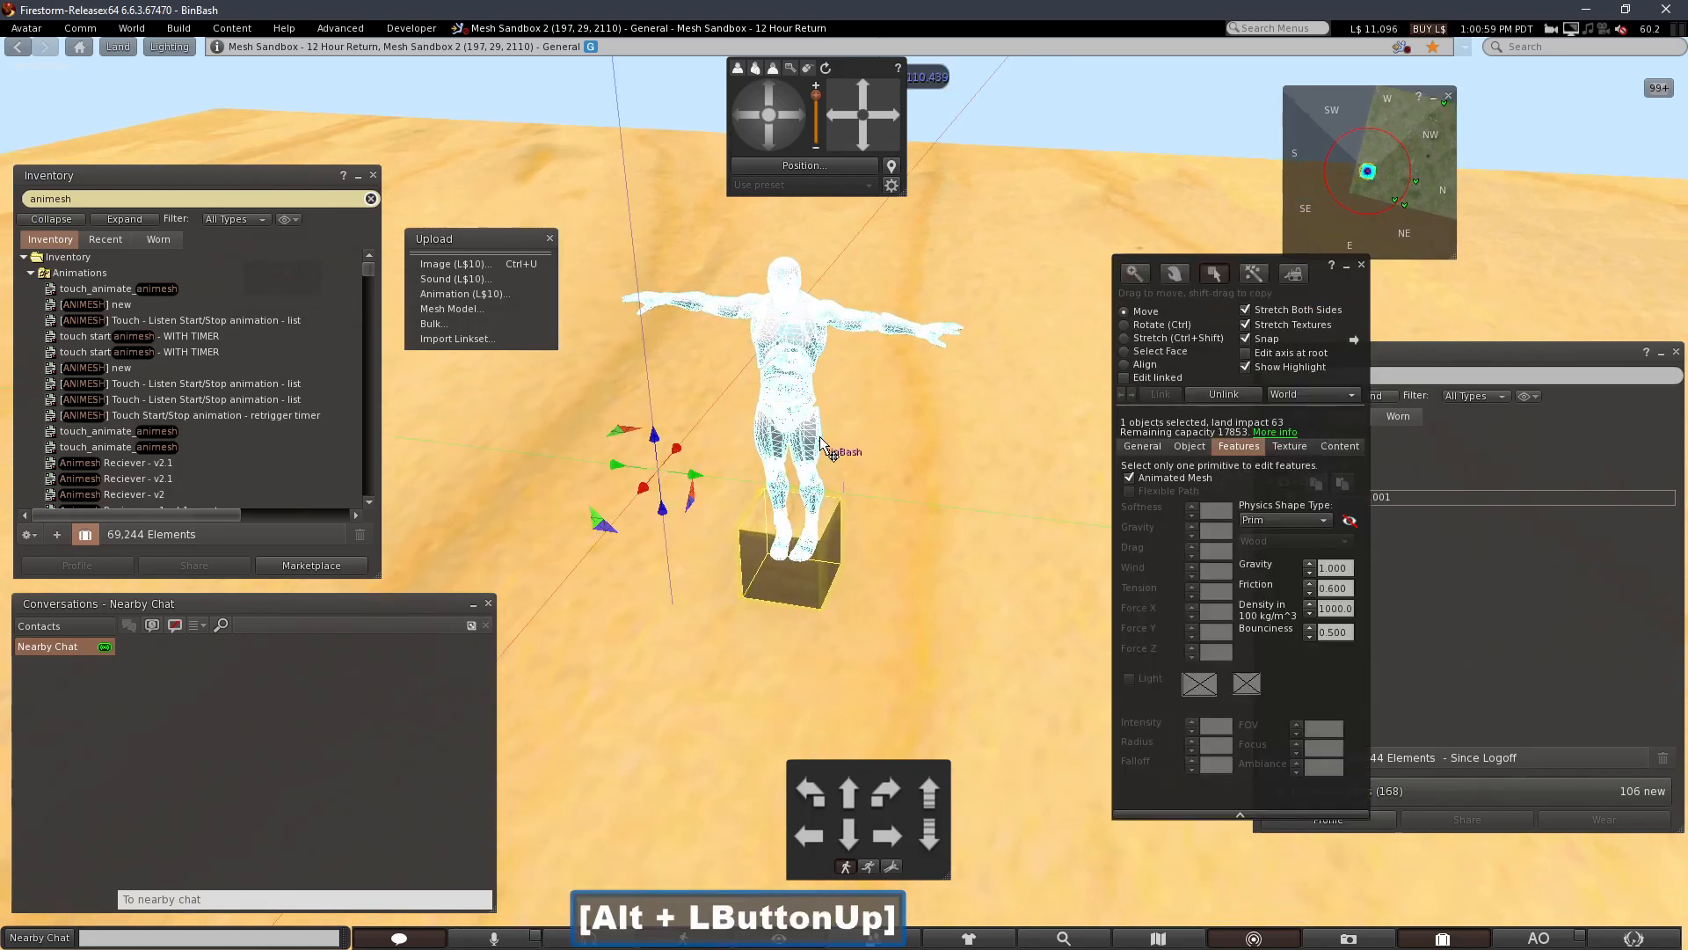
left_click(825, 452, "alt")
left_click_drag(821, 510, 821, 509, "alt")
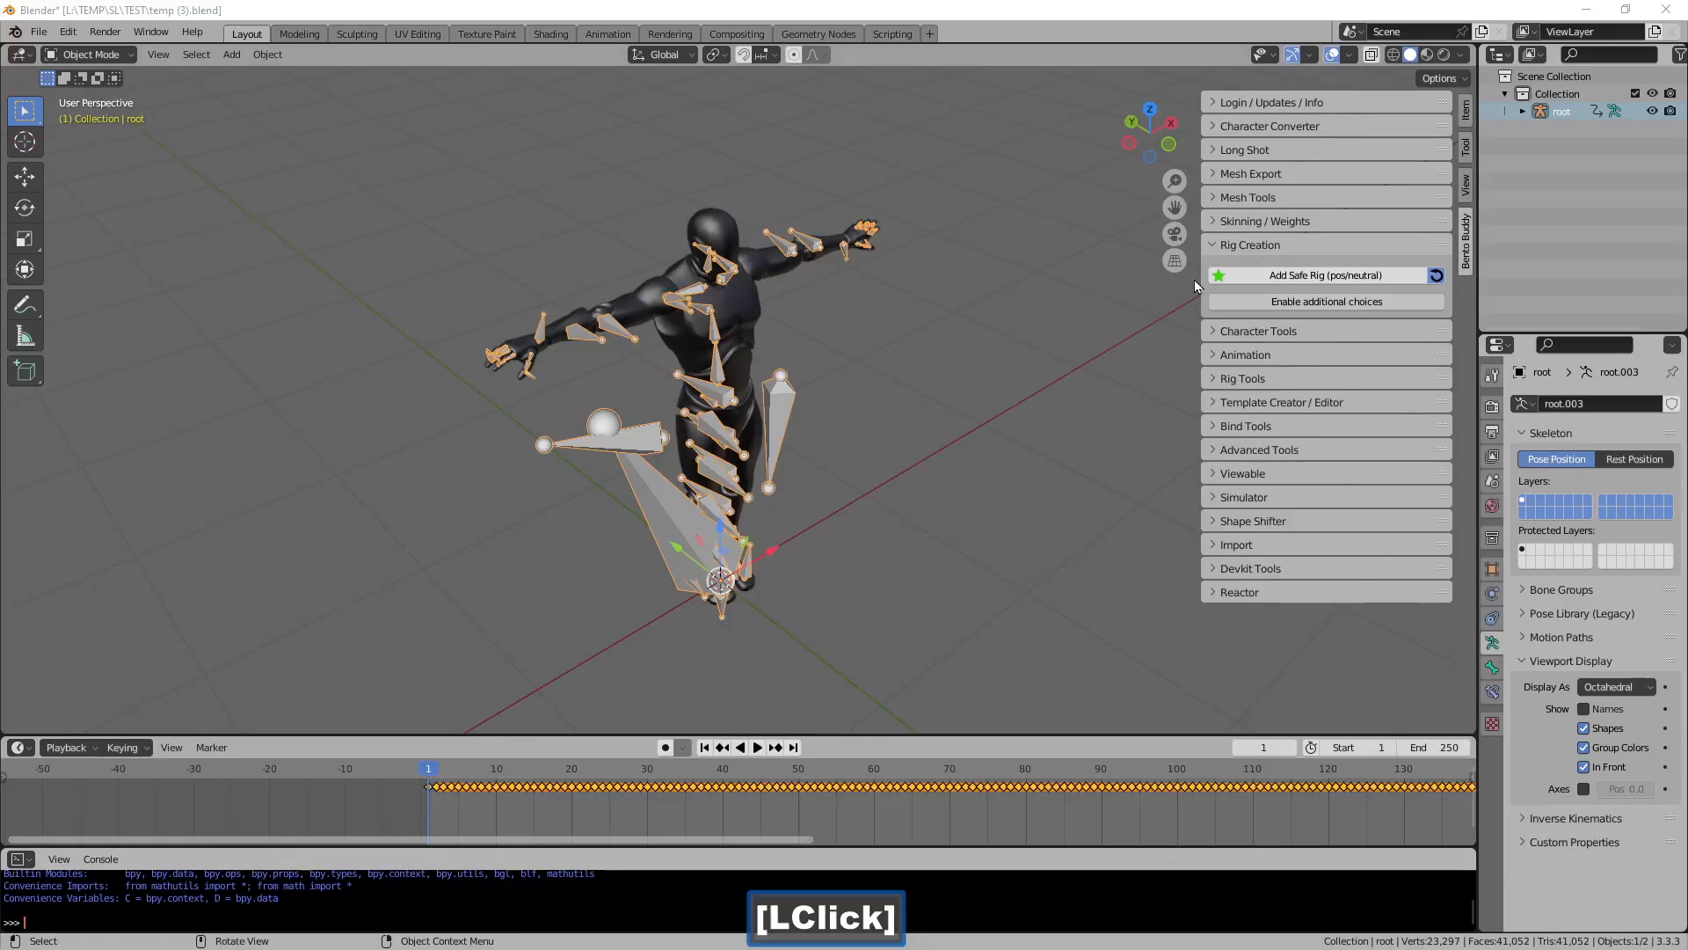
Switch to Blender and look through Bento Buddy's character and rig tools for the bone snapping options
left_click(1245, 245)
middle_click_drag(941, 294, 876, 310)
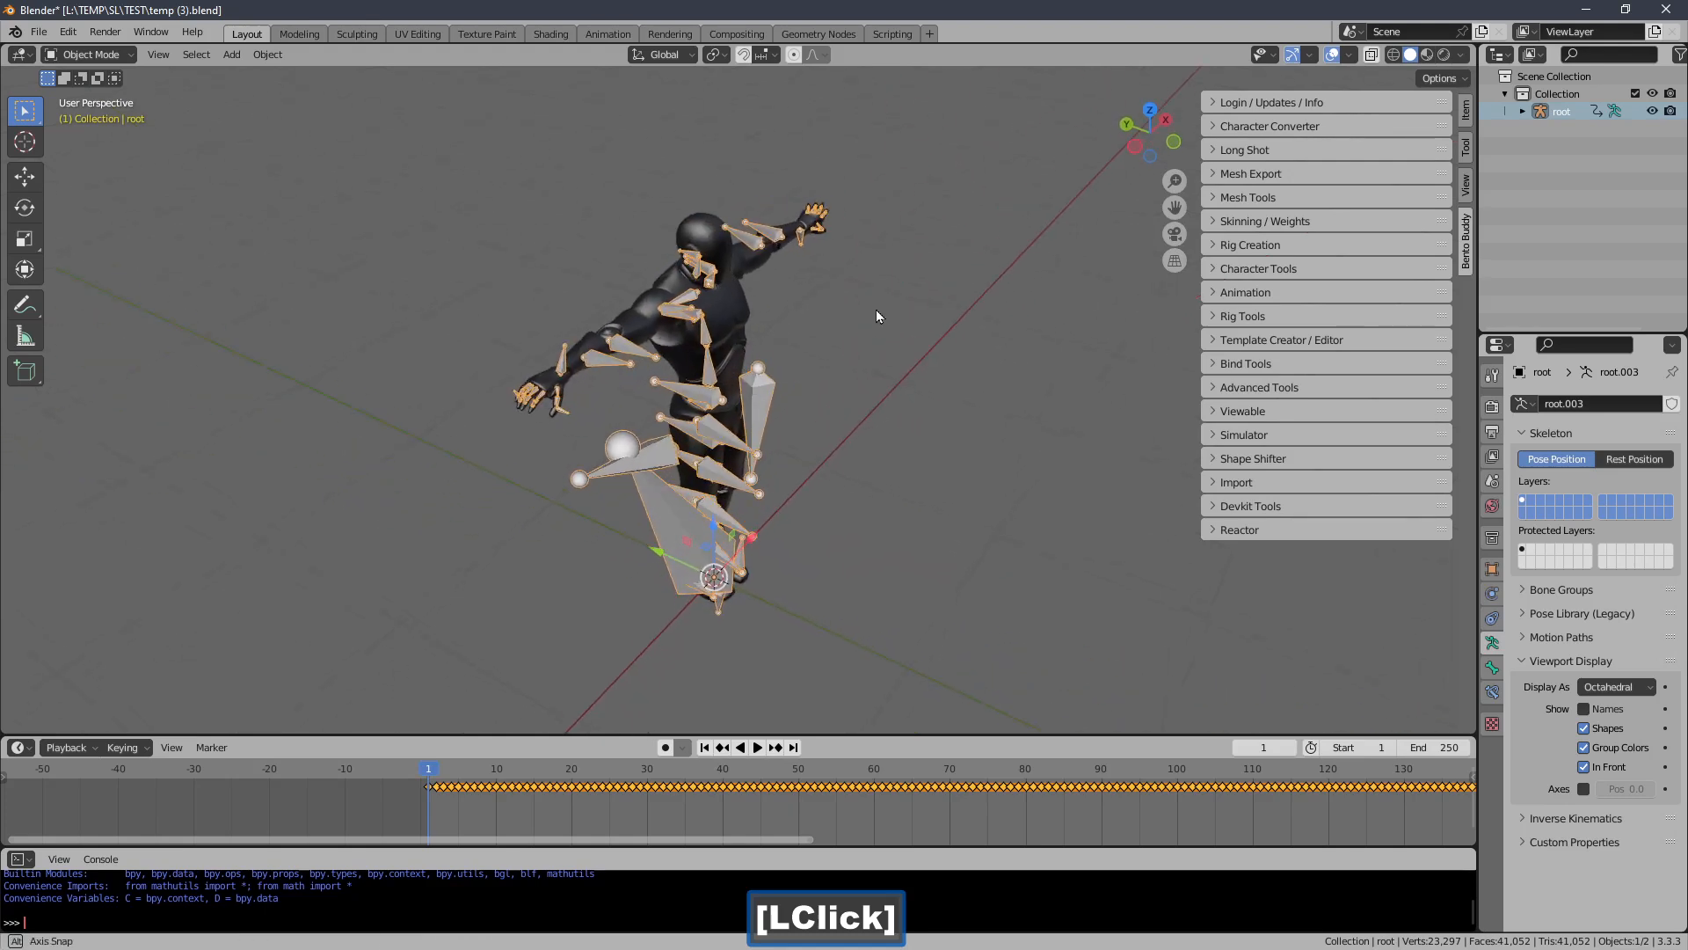
left_click(1219, 269)
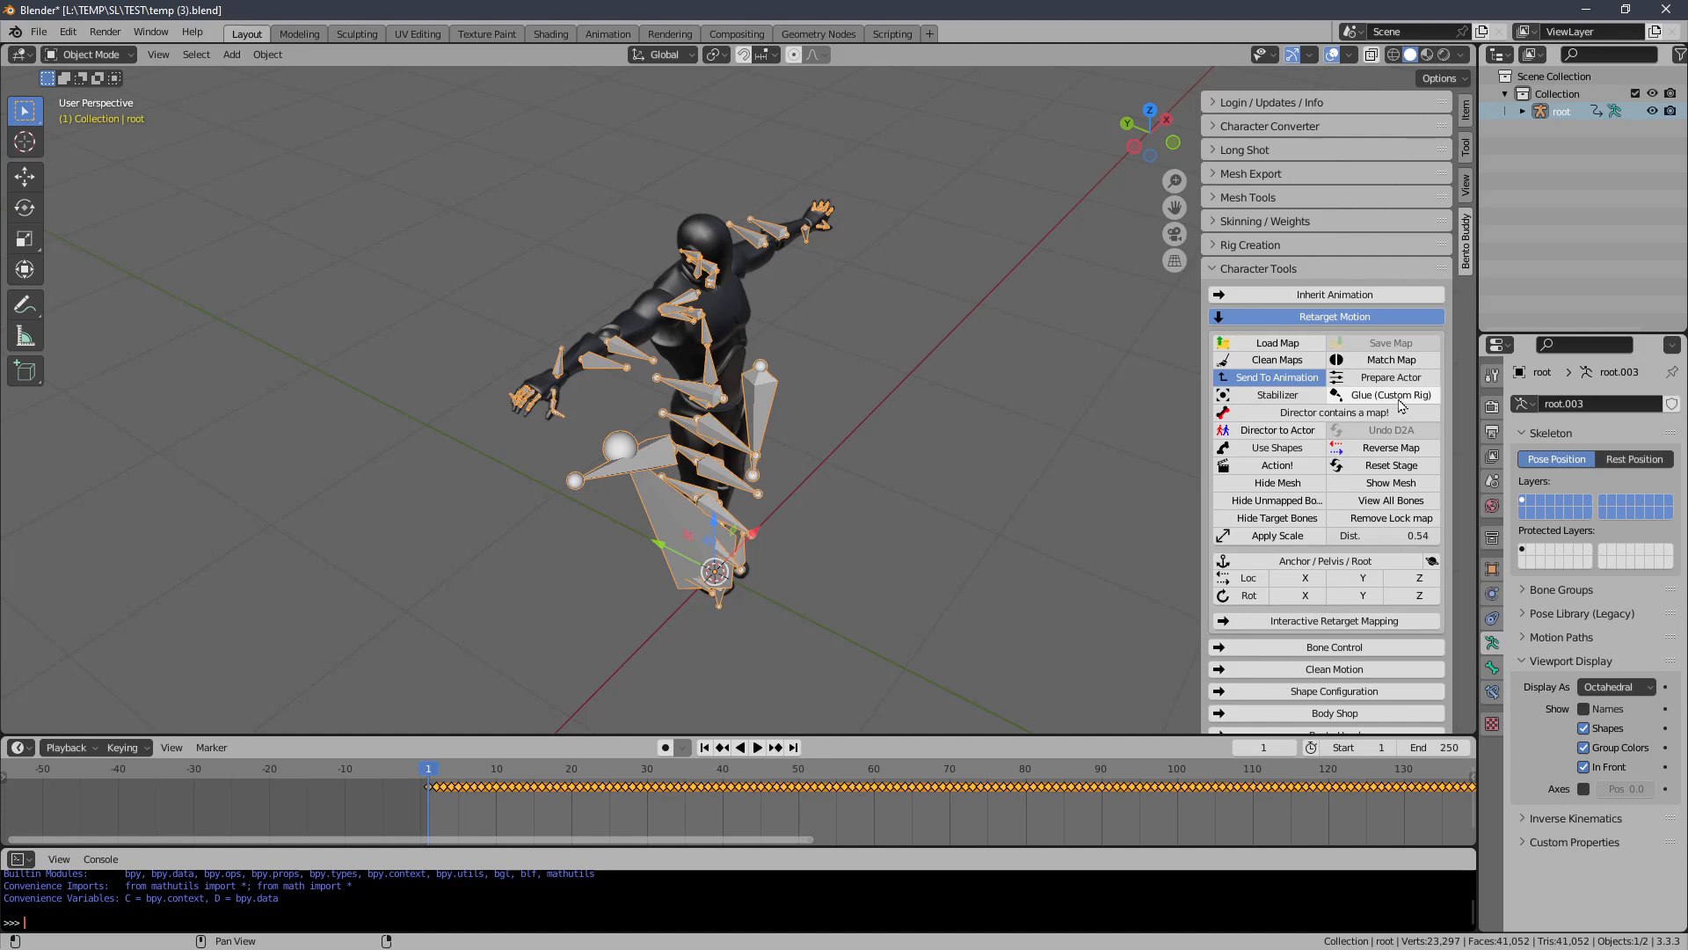
left_click(1328, 318)
left_click(1270, 271)
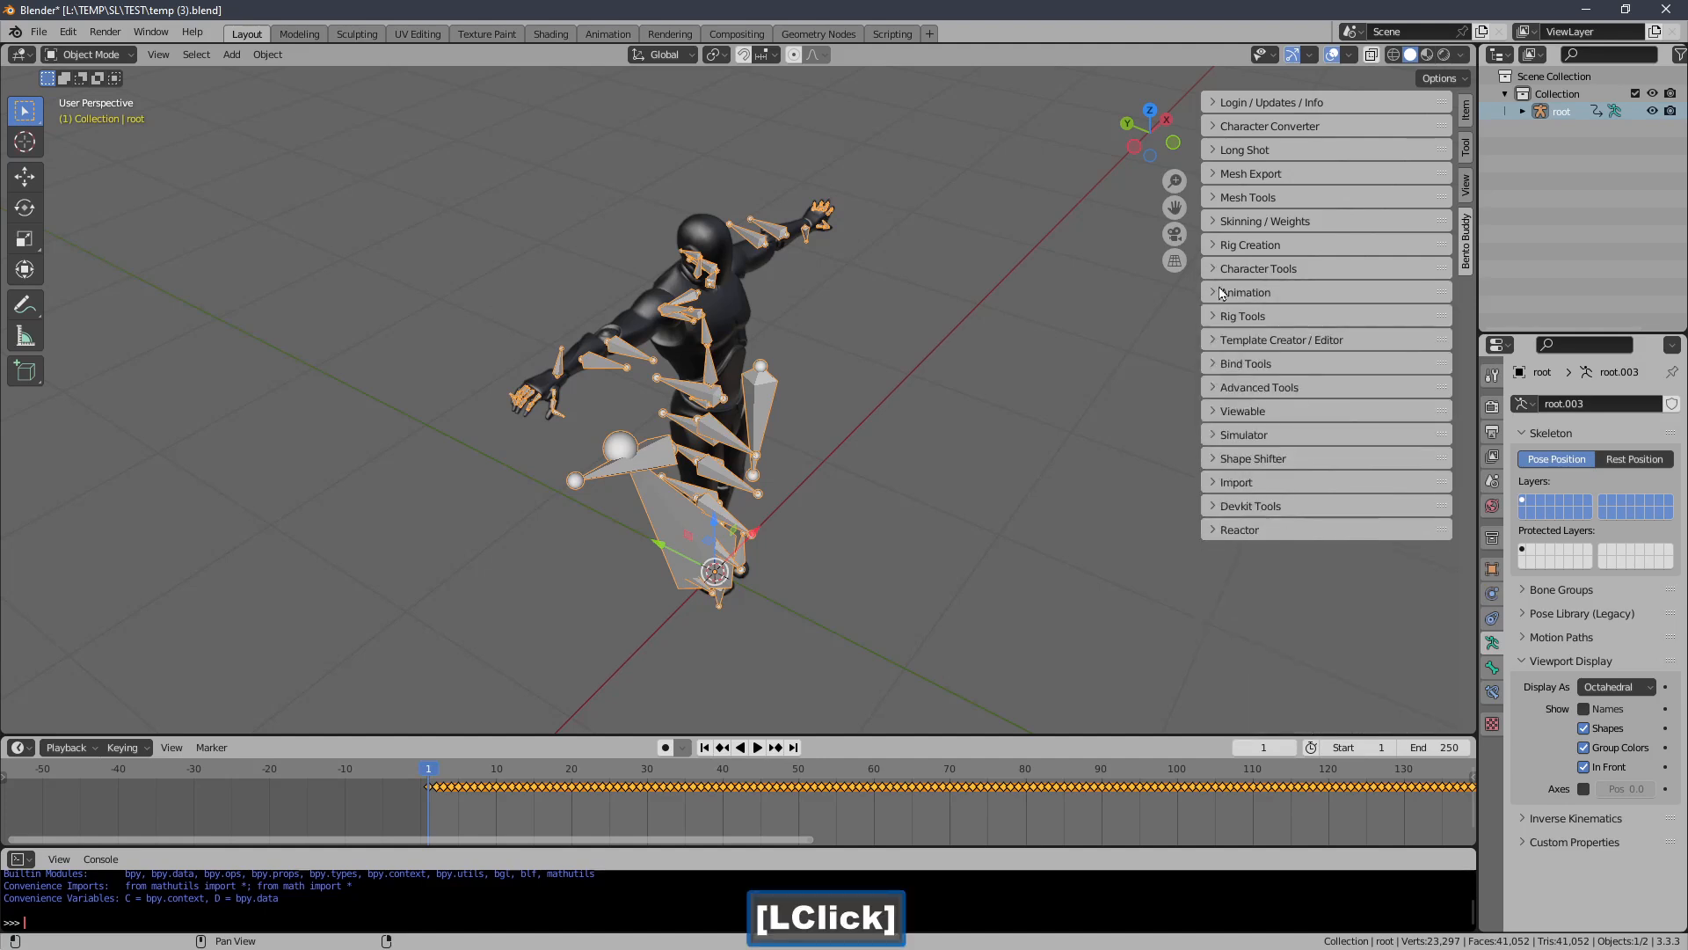
left_click(1236, 318)
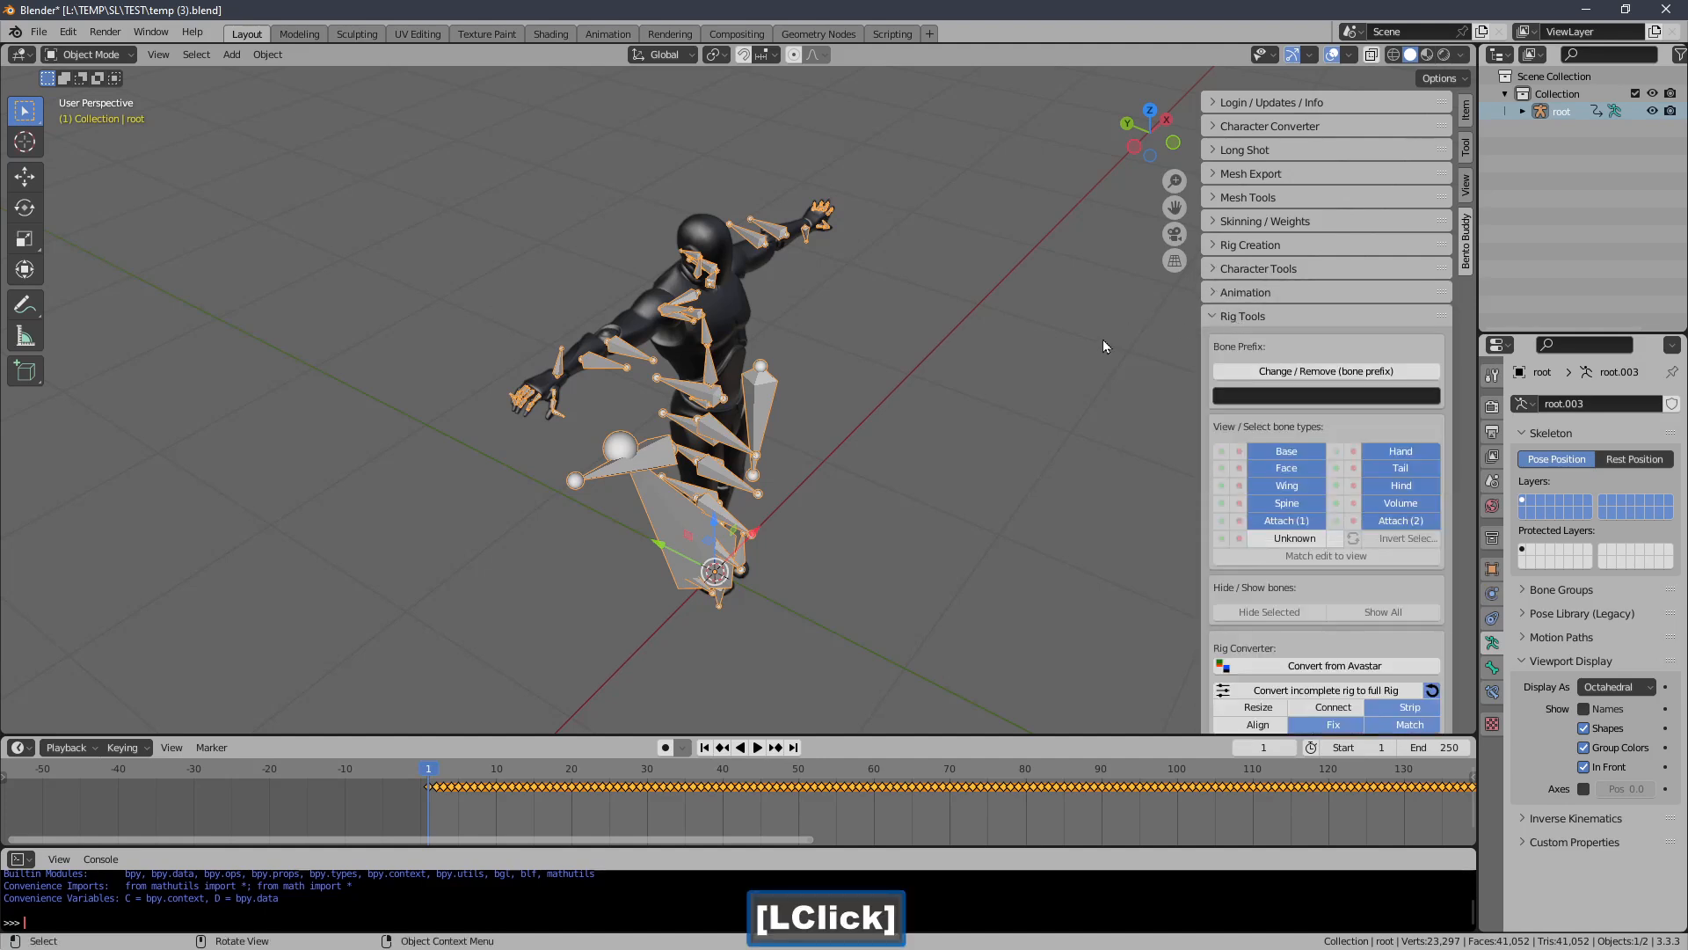
left_click(1236, 320)
left_click(1250, 269)
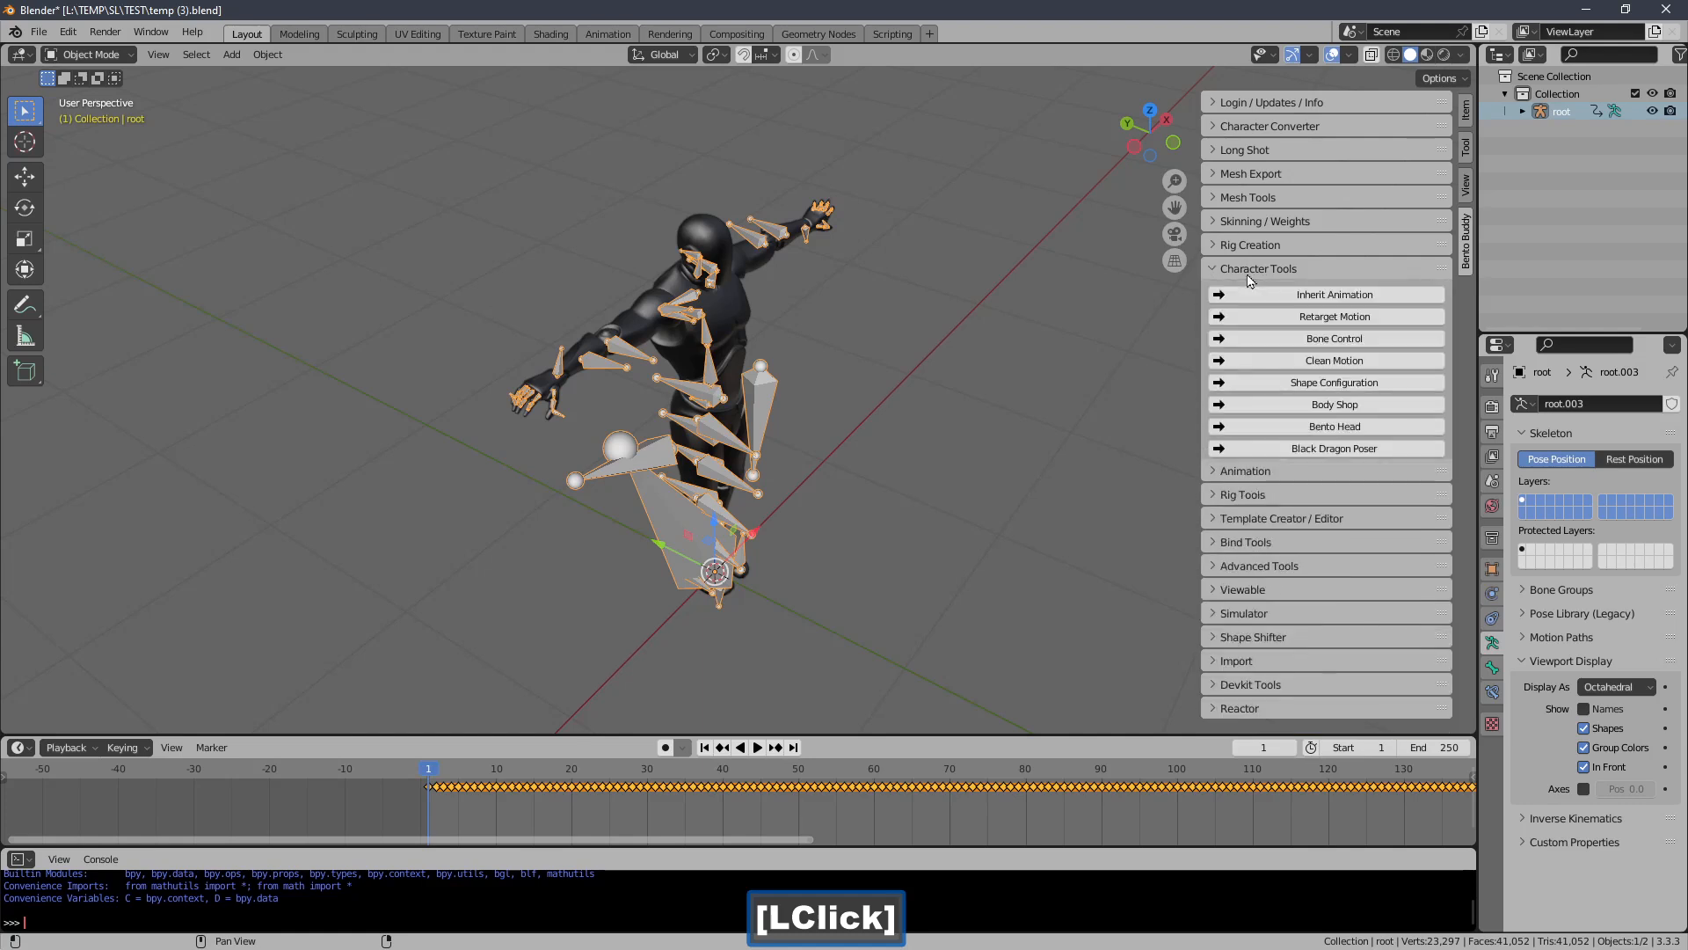
left_click(1254, 428)
left_click(1254, 427)
Generate a Bento Buddy rig snapped to the mannequin skeleton with Snap Bones from its stored bone map
left_click(1257, 339)
left_click_drag(1451, 368, 1454, 493)
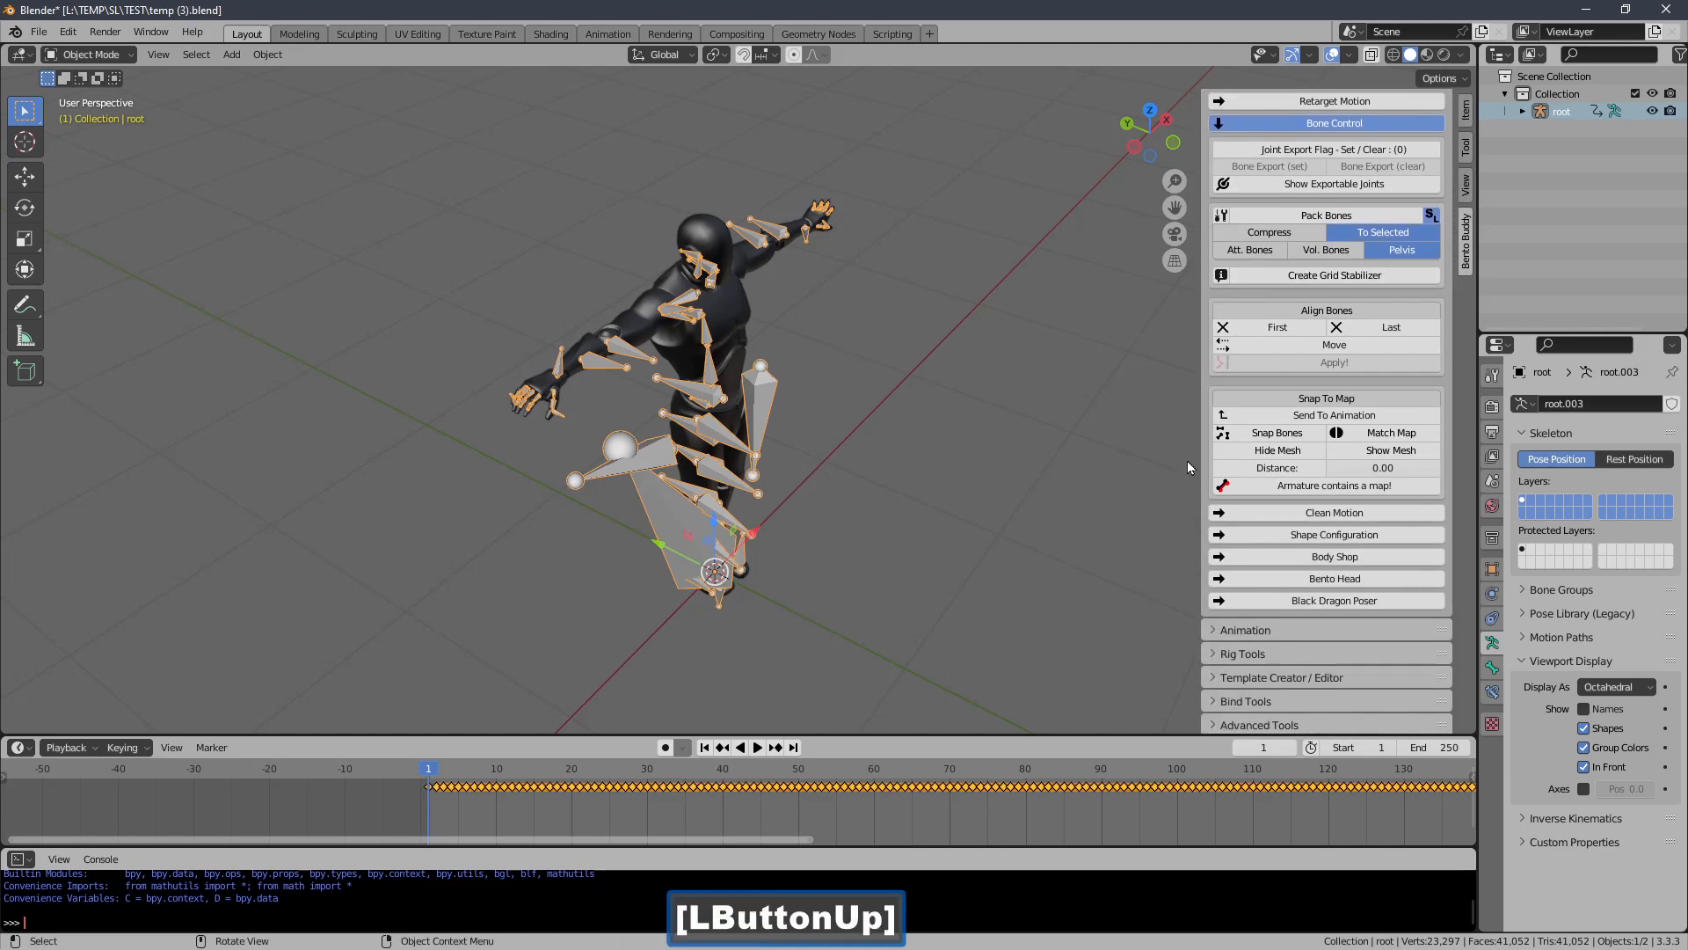
left_click(1270, 433)
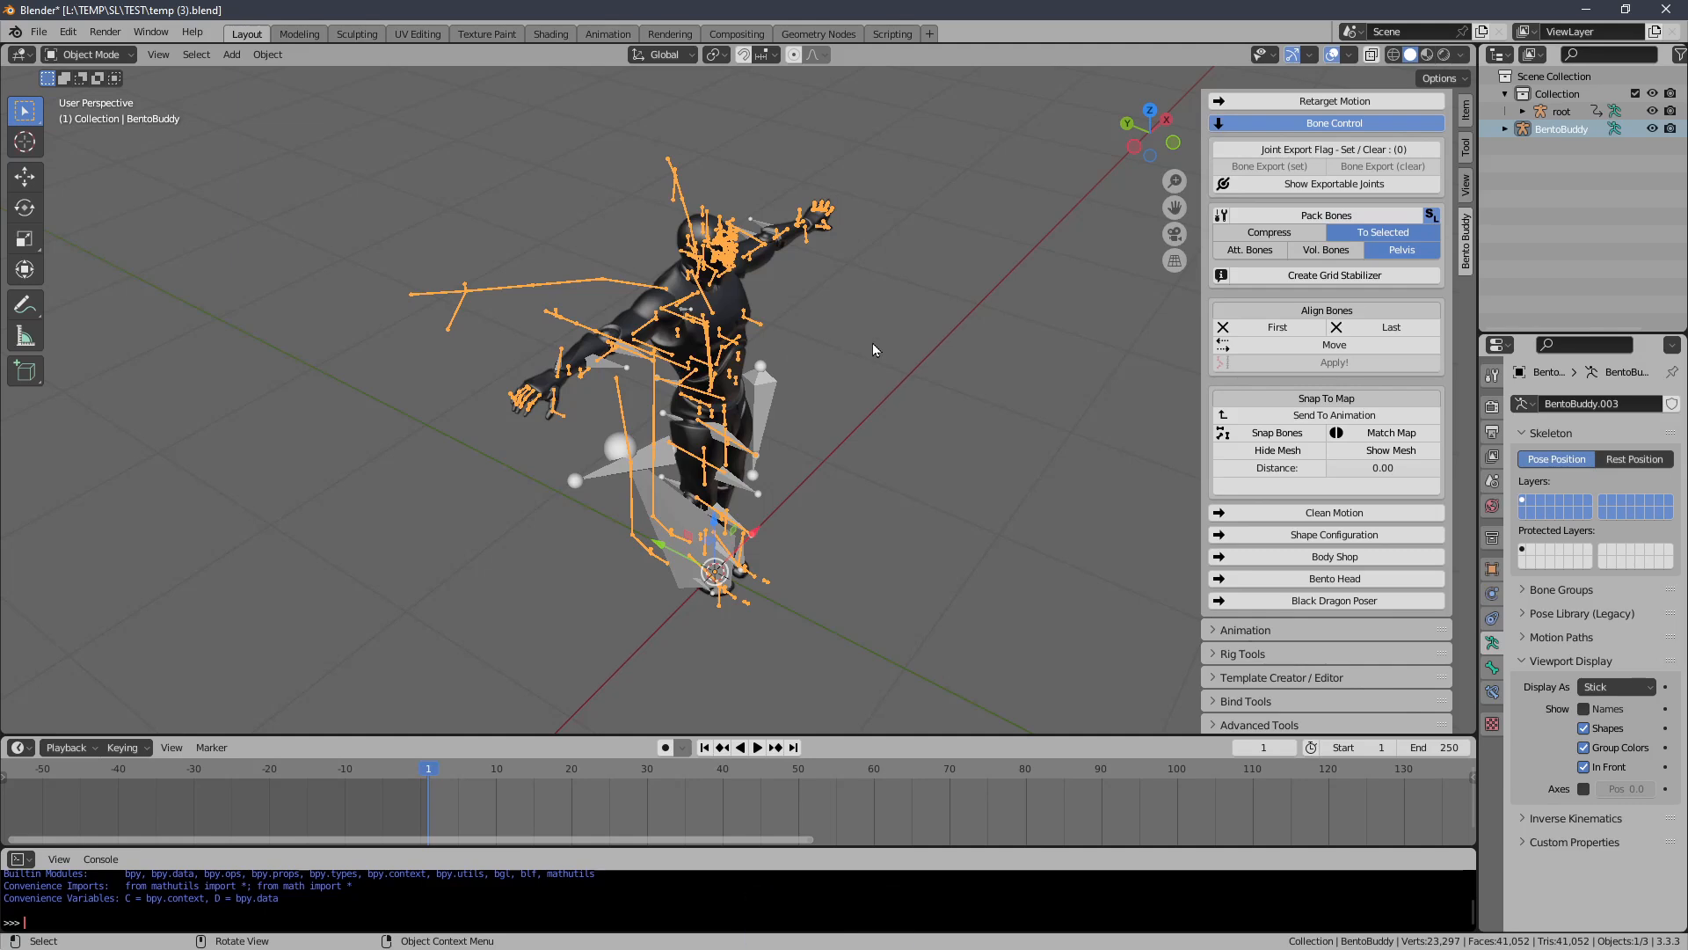
left_click(1210, 126)
left_click(1231, 269)
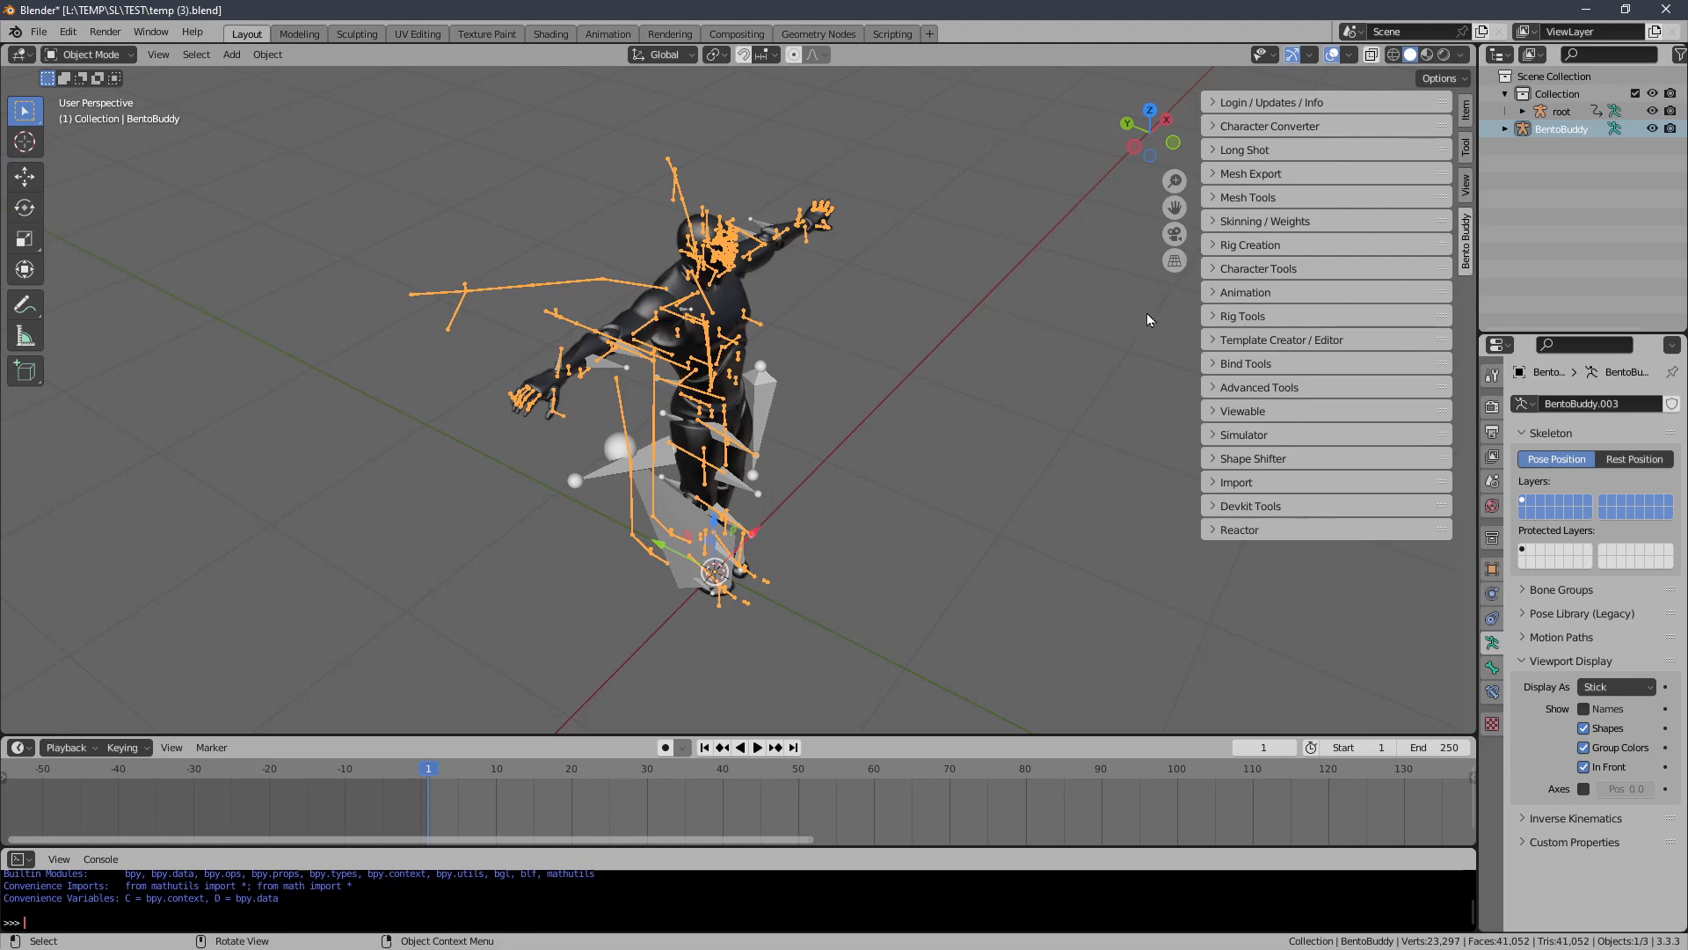
Export the snapped rig's animation over animation.anim in the test_material folder, and delete that rig
left_click(1230, 292)
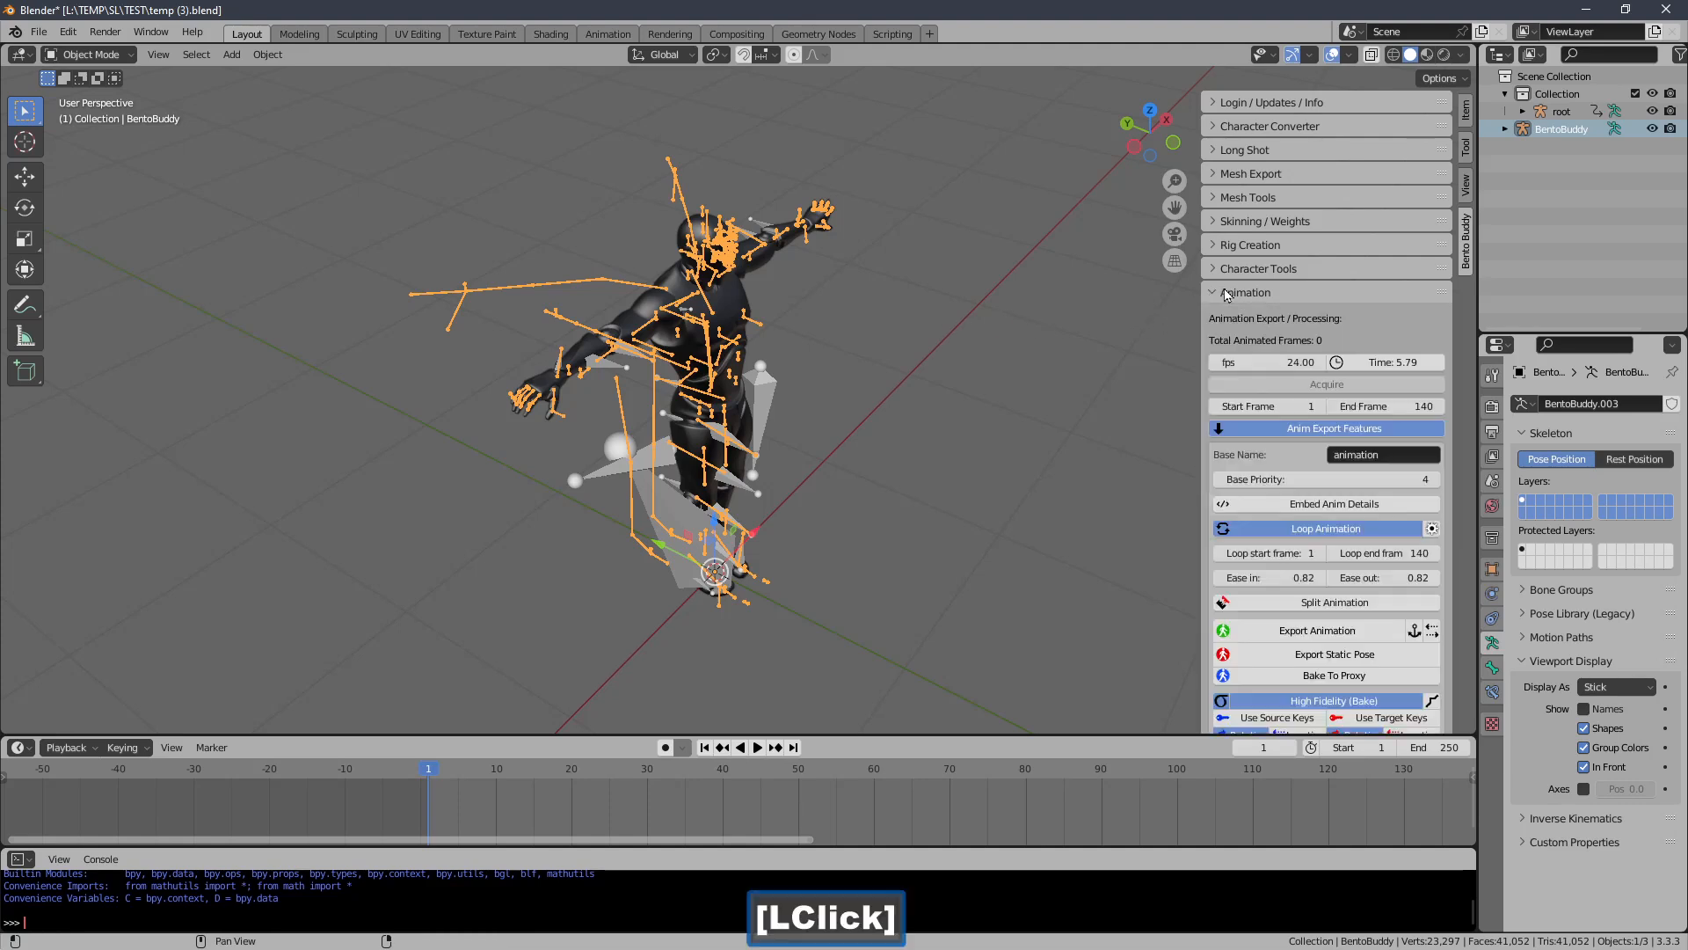
left_click(1244, 630)
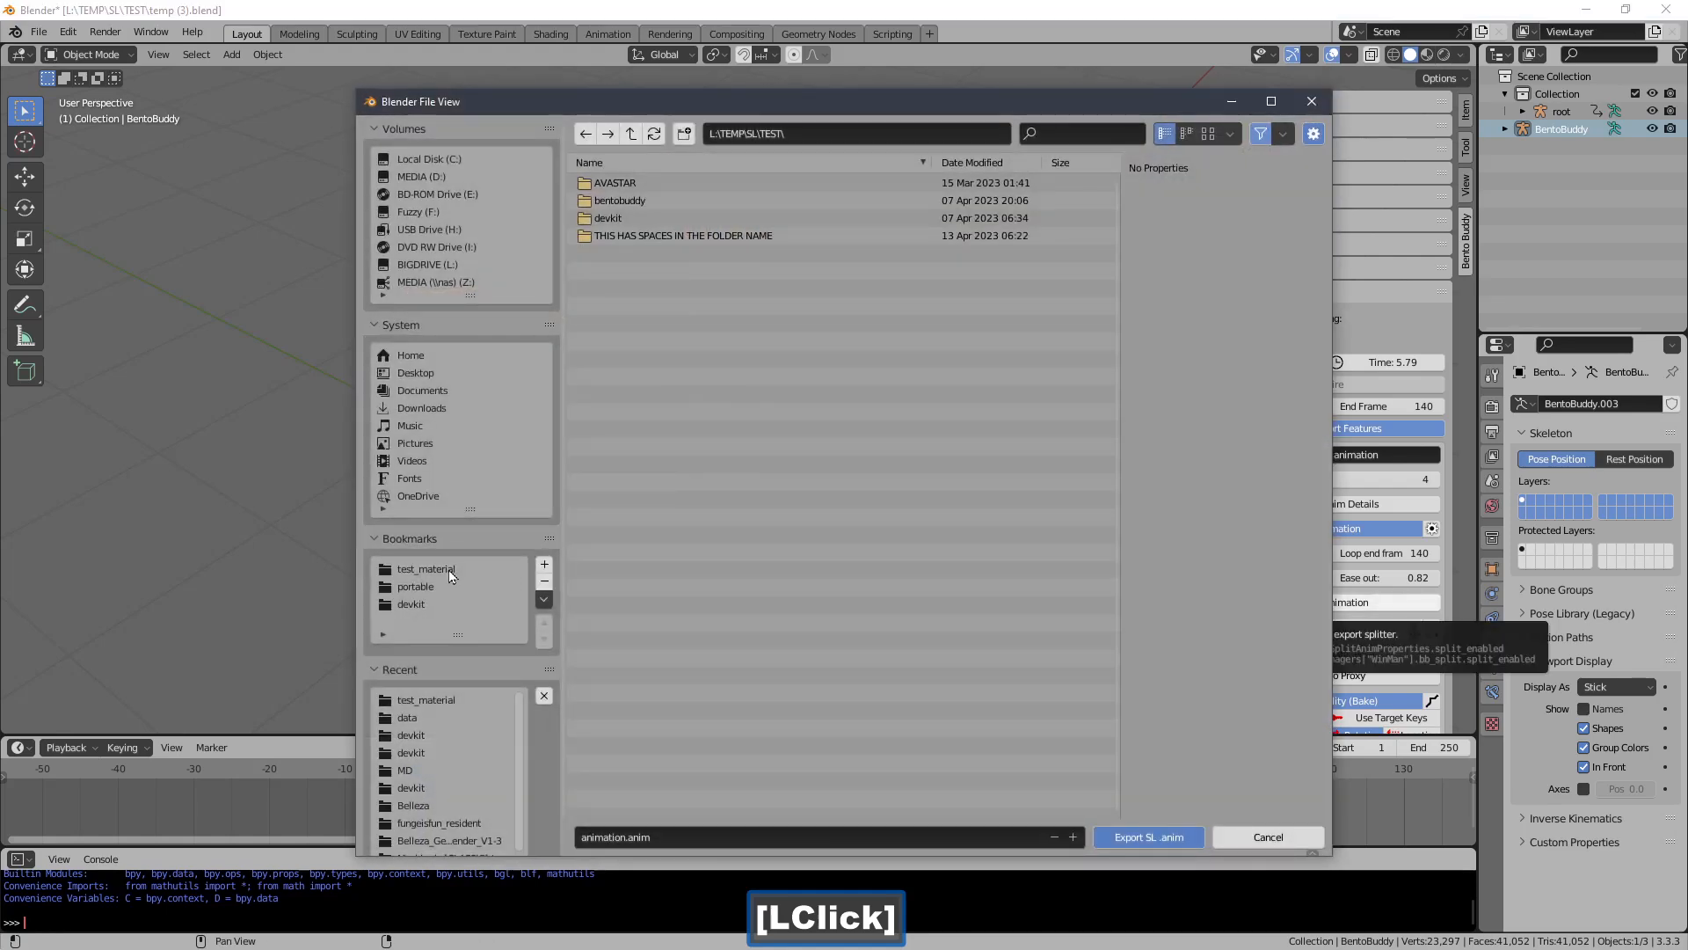
left_click(436, 567)
left_click(661, 362)
double_click(660, 362)
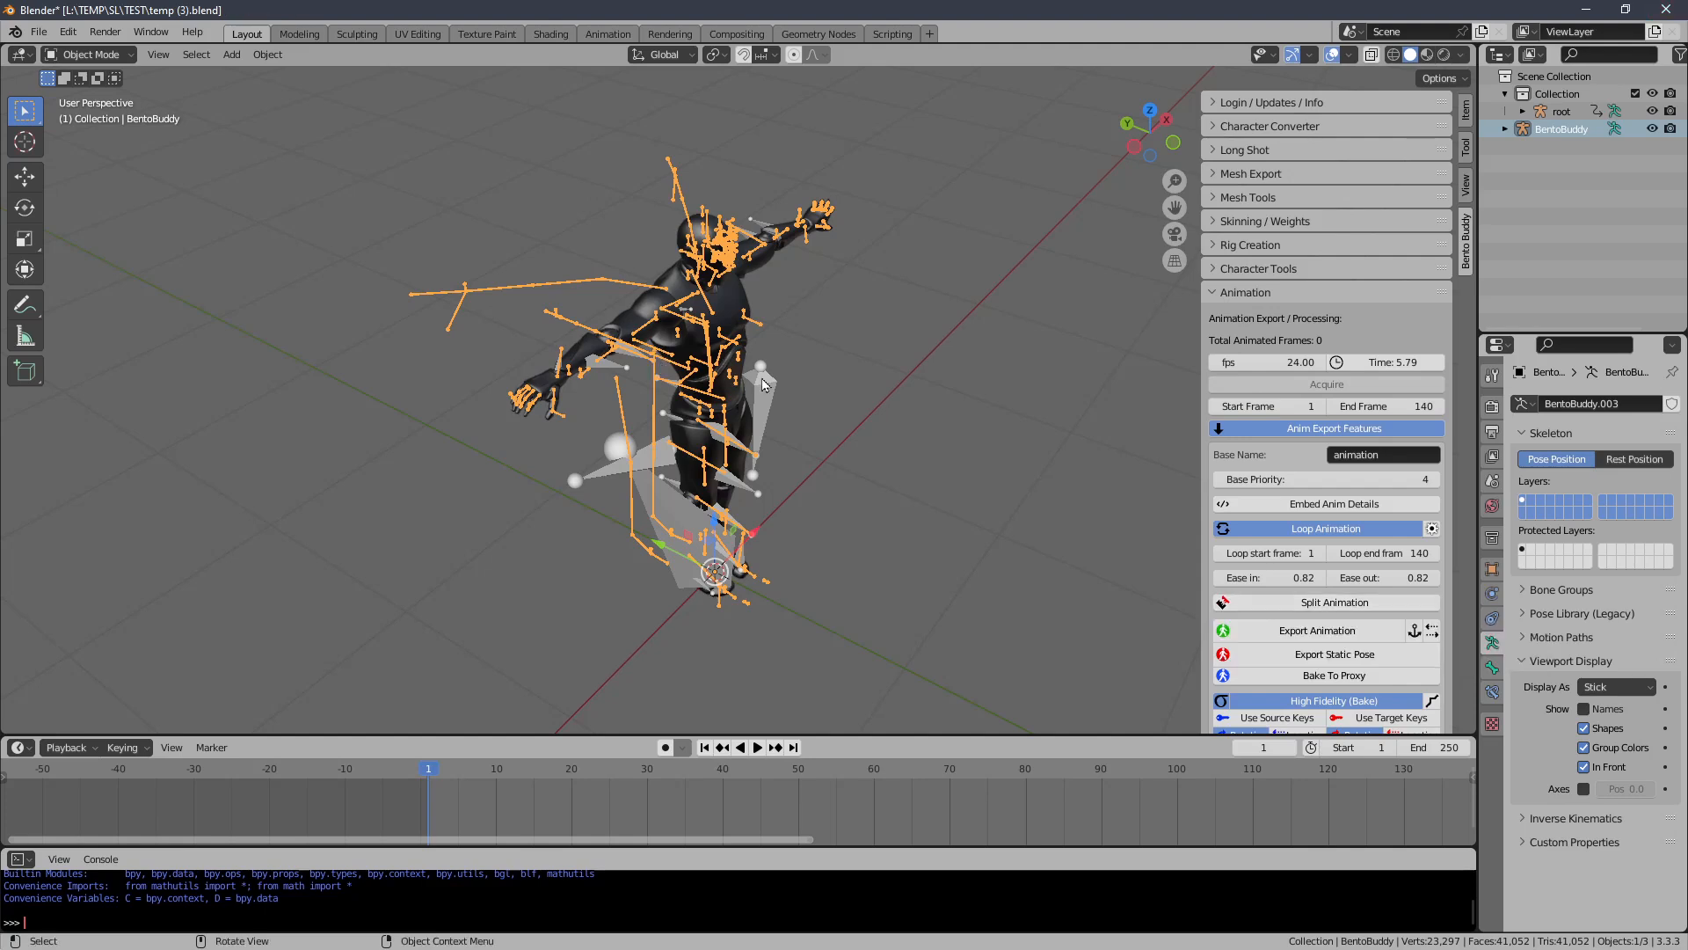
key("Delete")
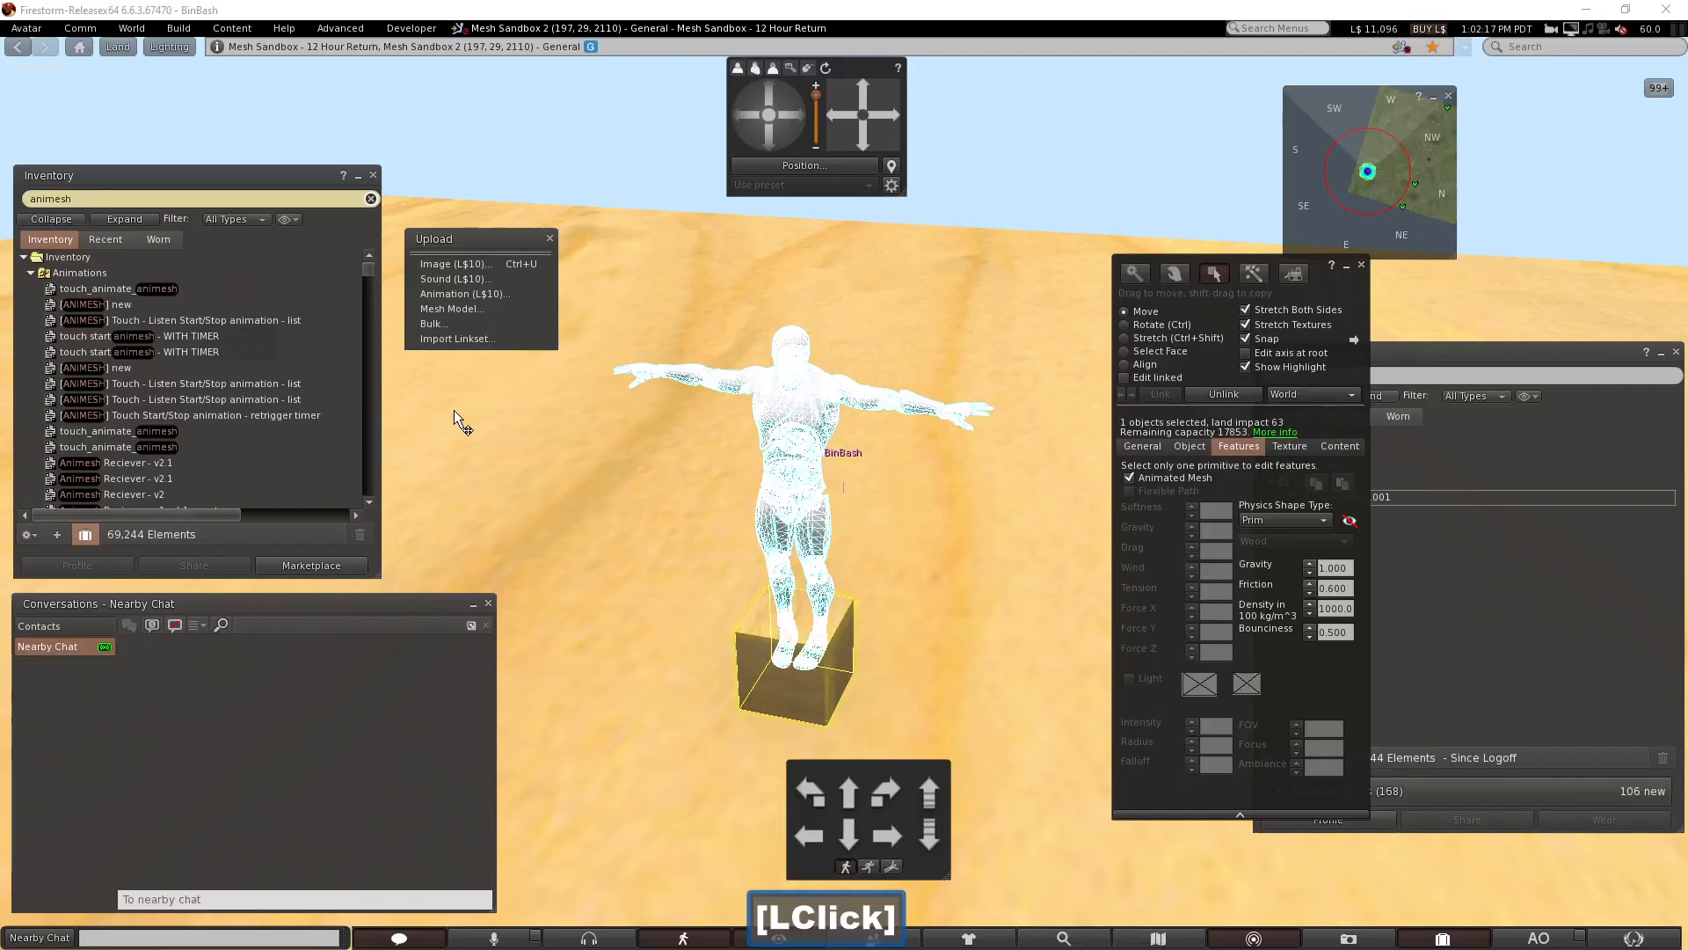
Switch to the Firestorm viewer and upload the re-exported animation.anim under the name animation
left_click(458, 294)
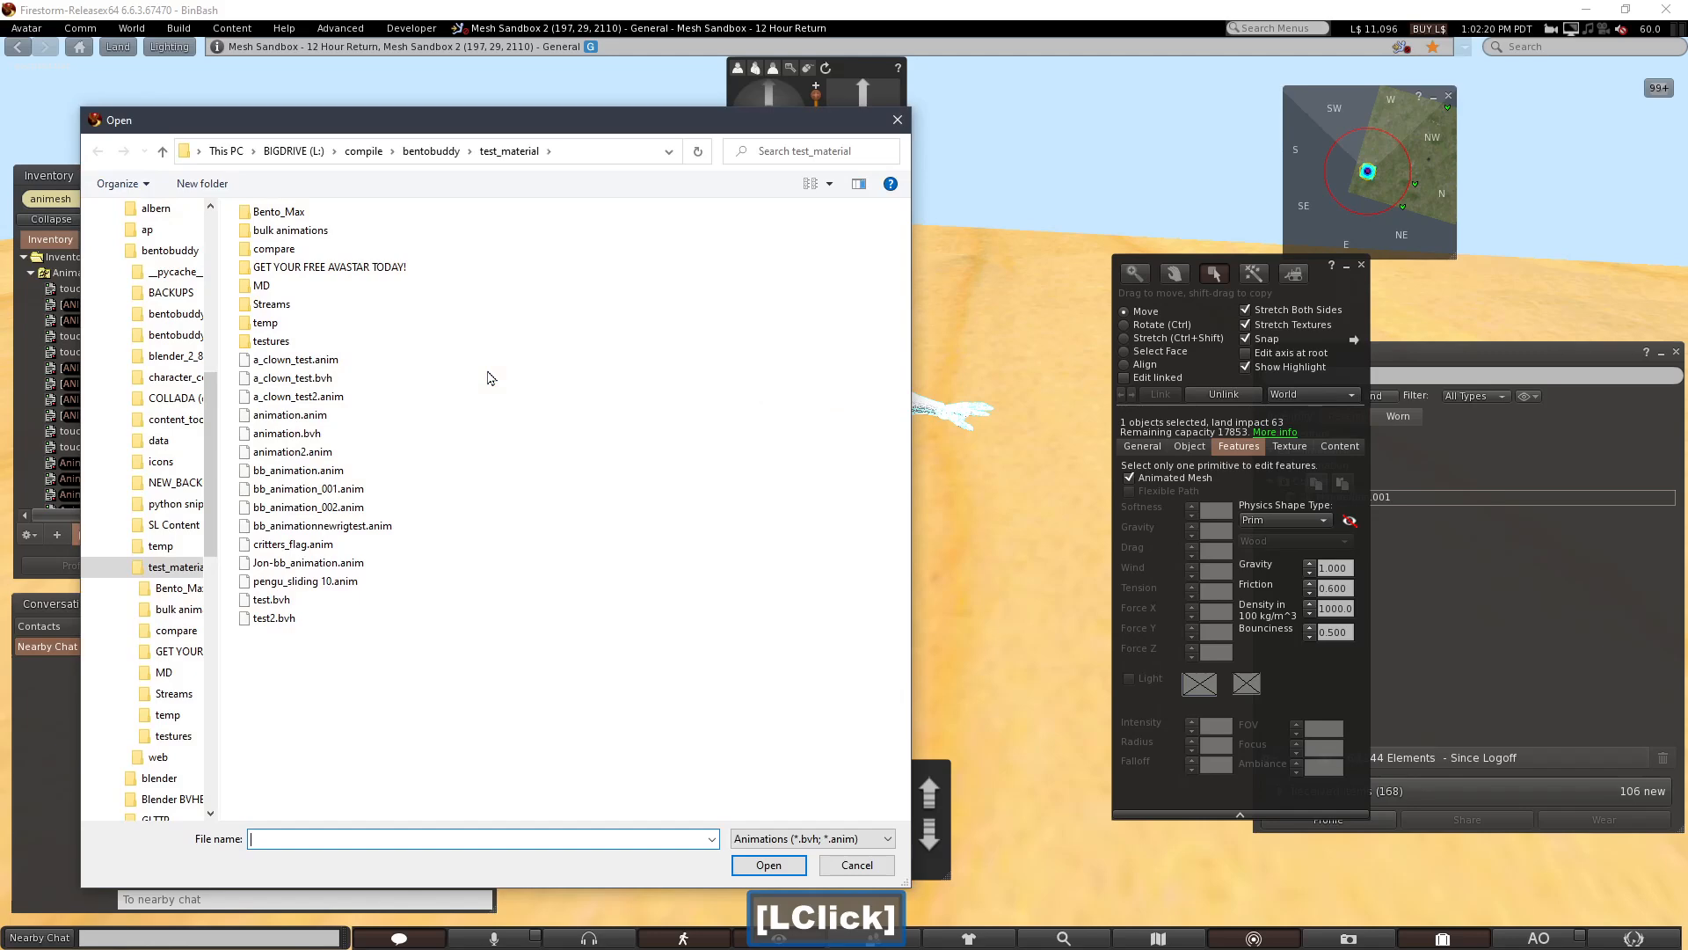
double_click(341, 415)
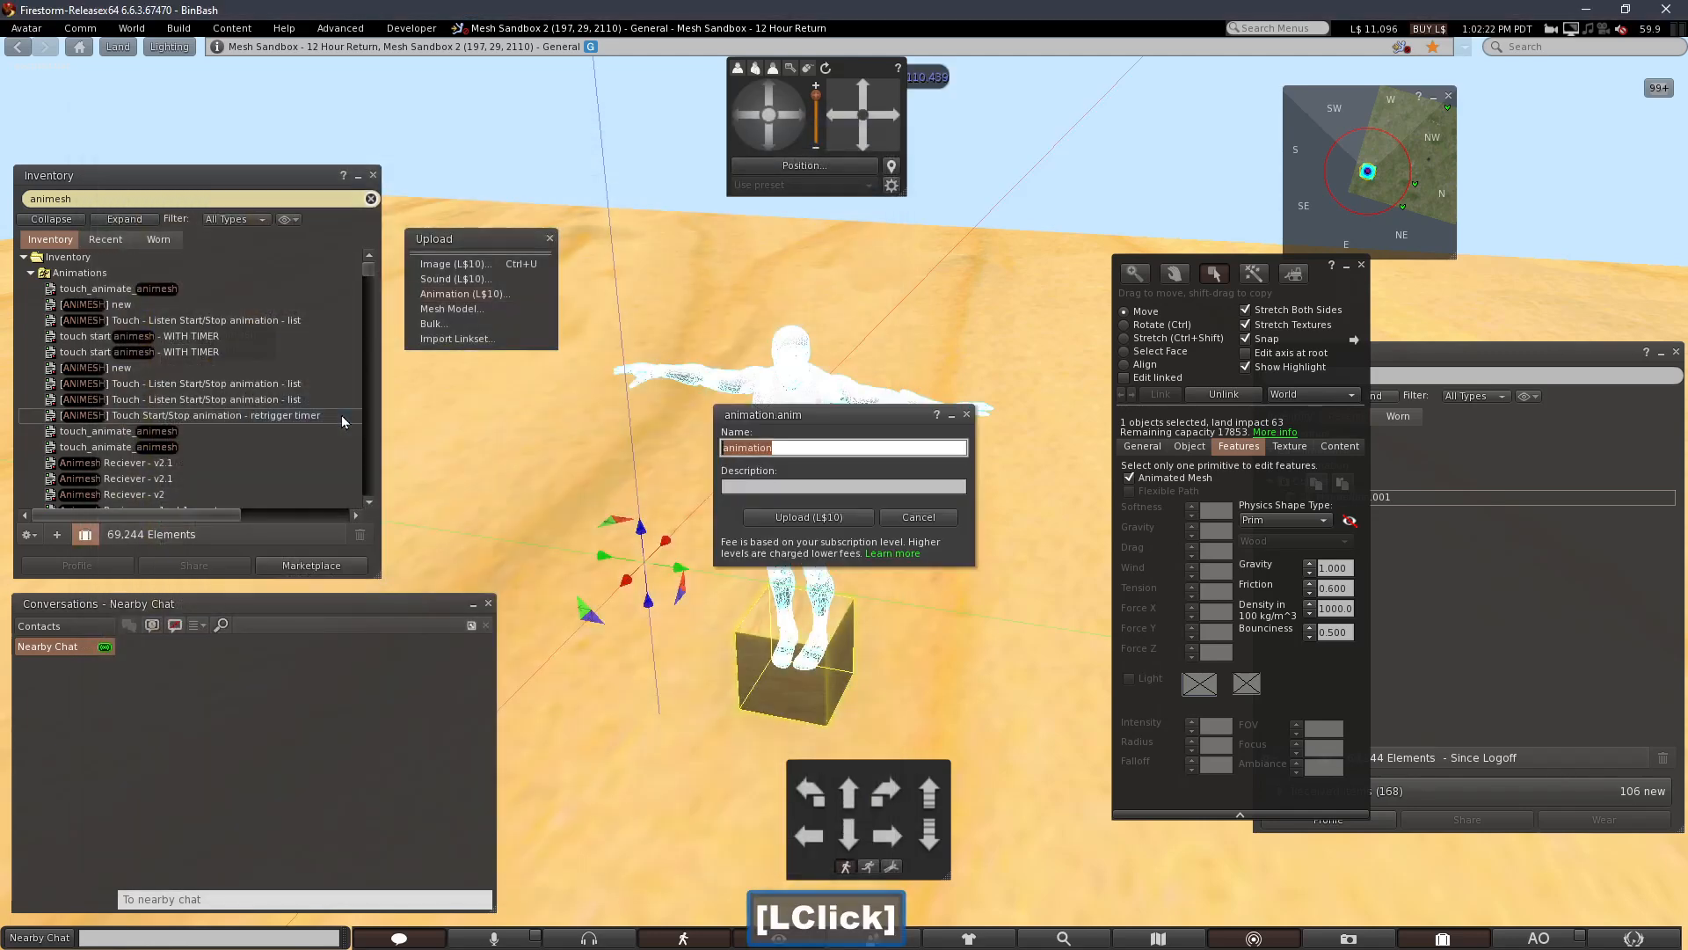
left_click(809, 517)
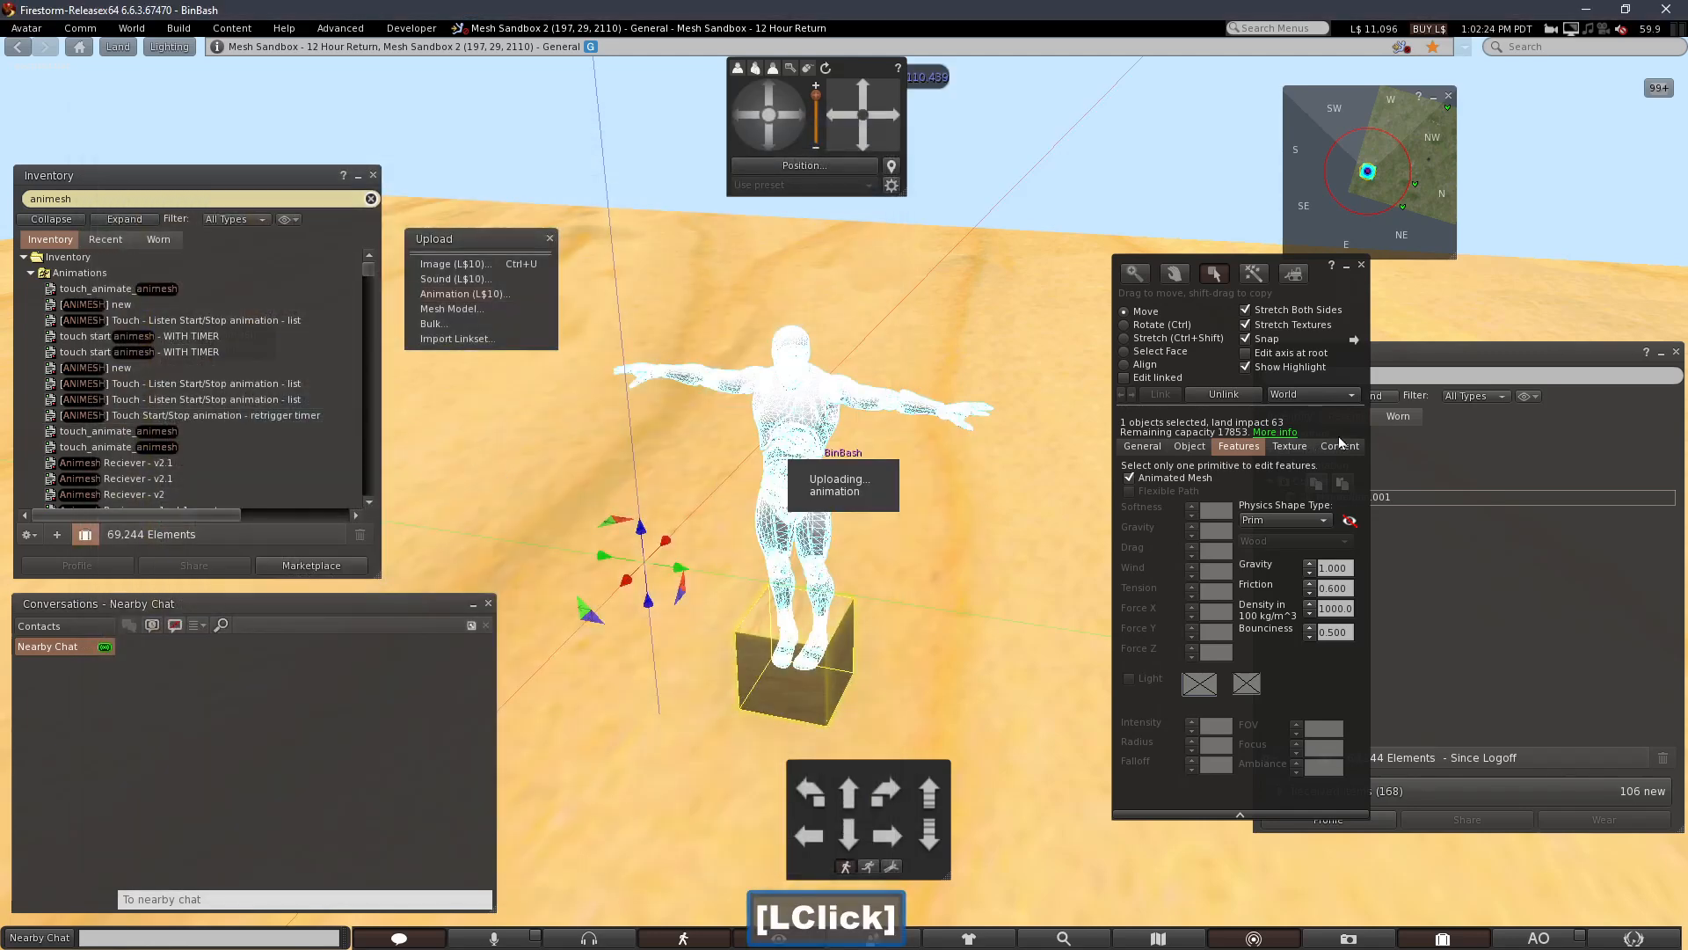
Add the newly uploaded animation from the recent inventory items to the contents of the mannequin linkset
left_click(1307, 469)
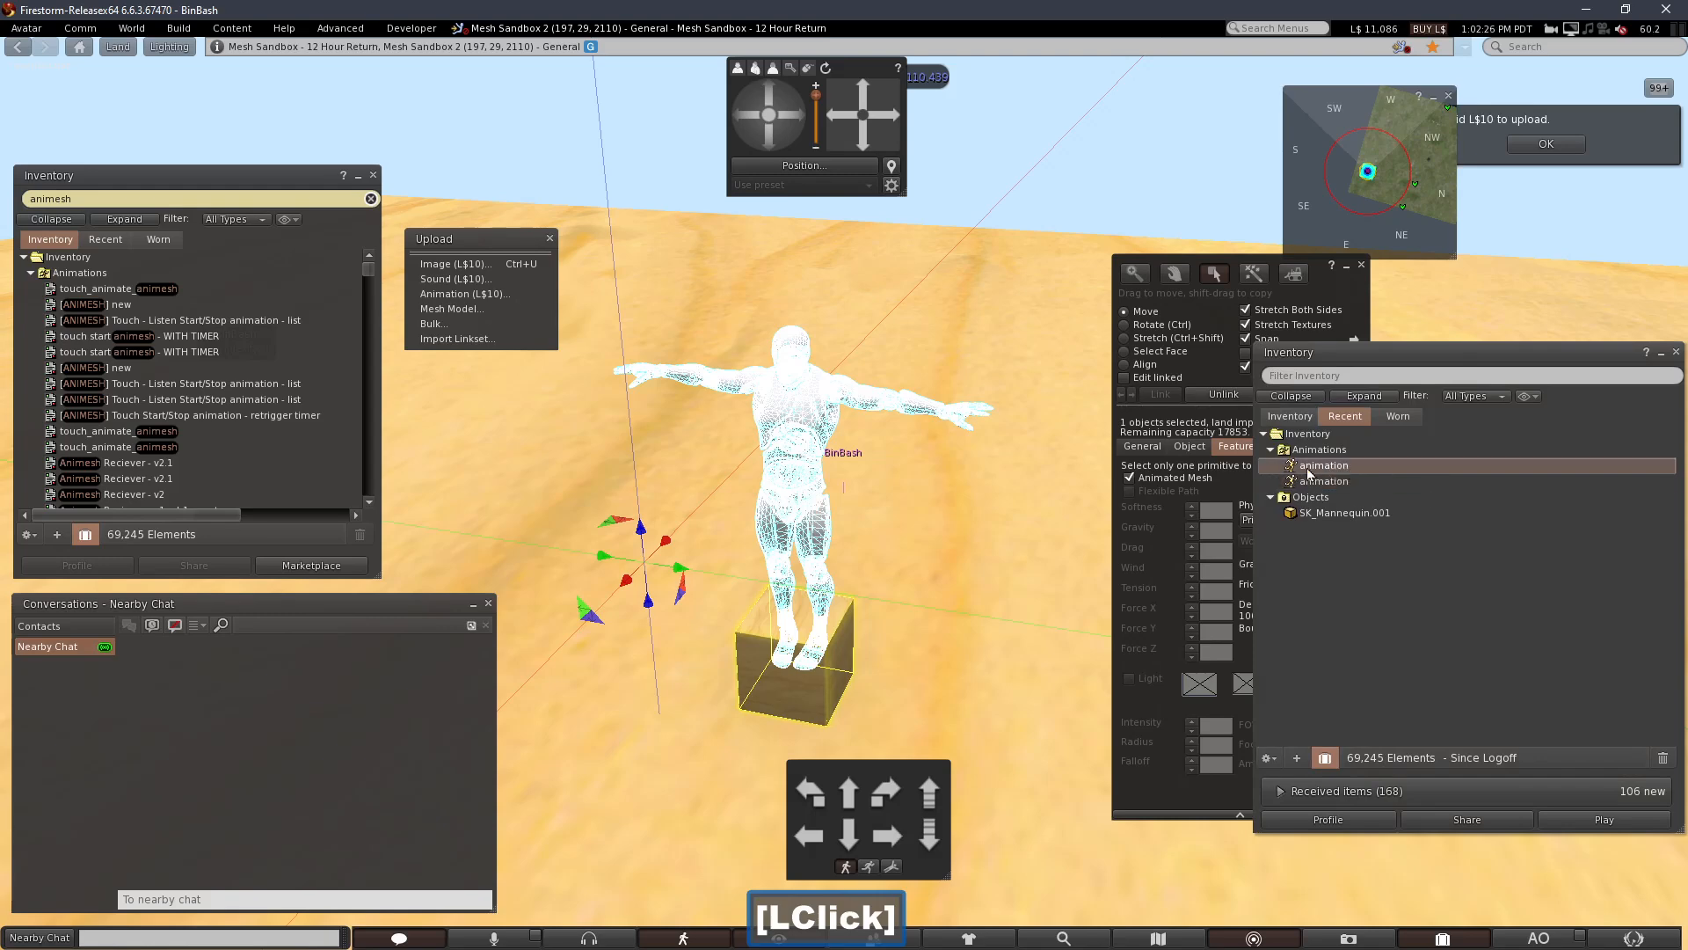
left_click_drag(1317, 286, 1078, 278)
left_click(1101, 438)
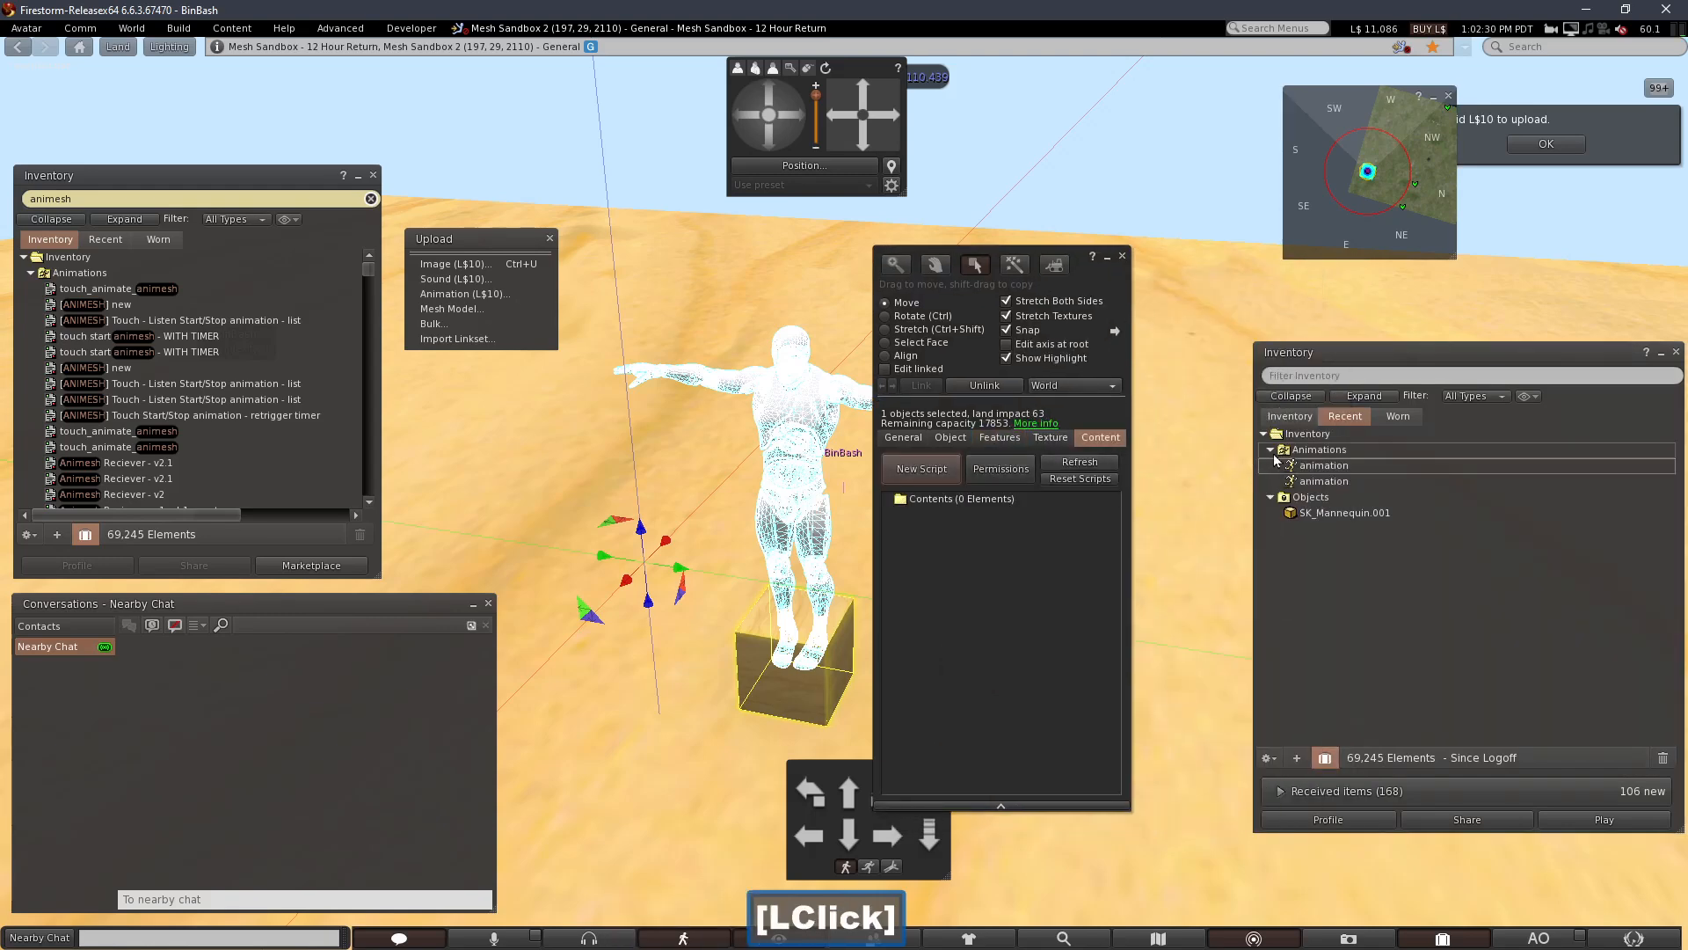
left_click(1300, 467)
left_click_drag(1279, 470, 1020, 593)
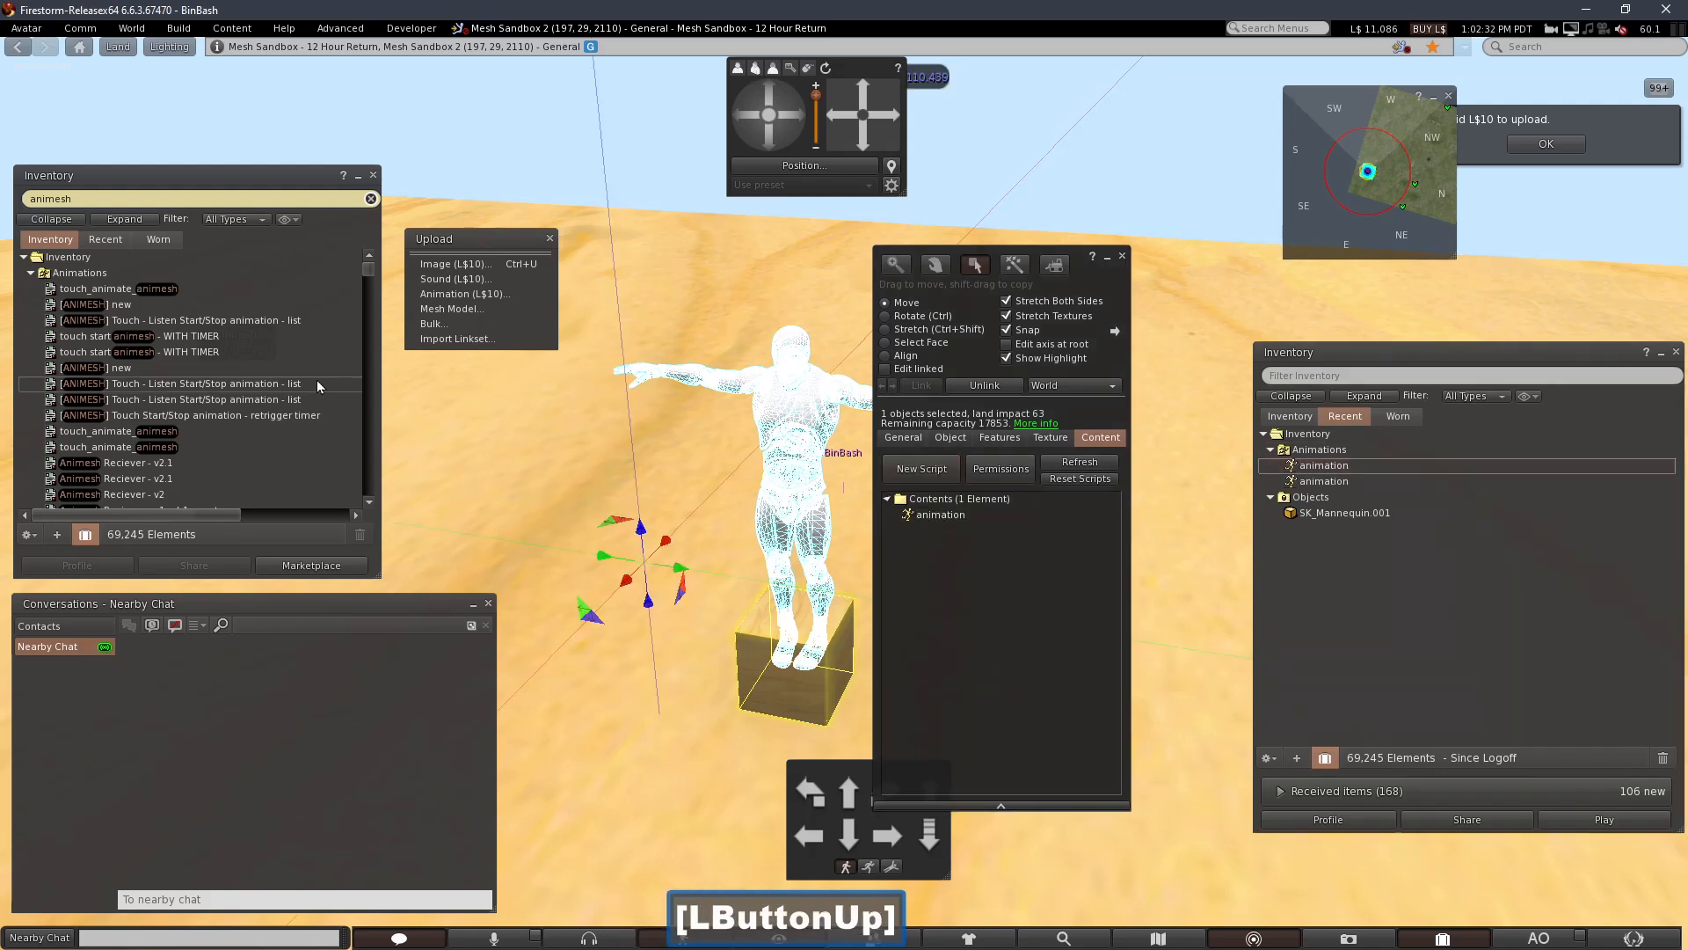
Try to add the touch_animate_animesh script from the inventory to the linkset's contents
left_click(173, 289)
left_click_drag(172, 287, 471, 403)
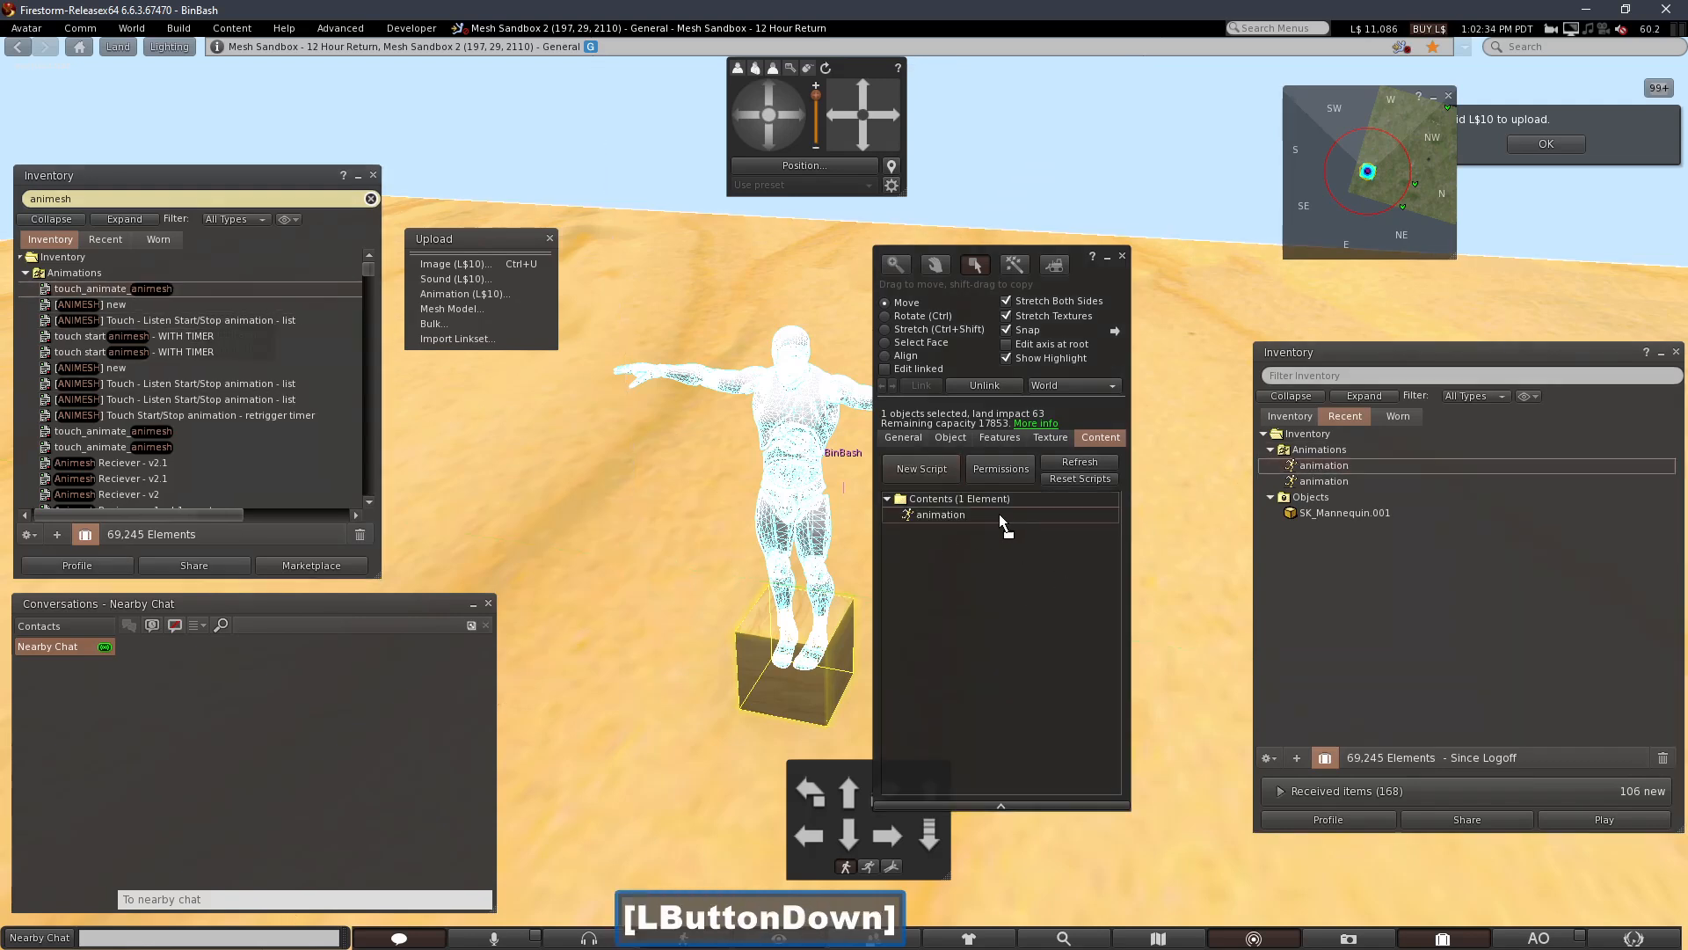
left_click_drag(972, 519, 1037, 515)
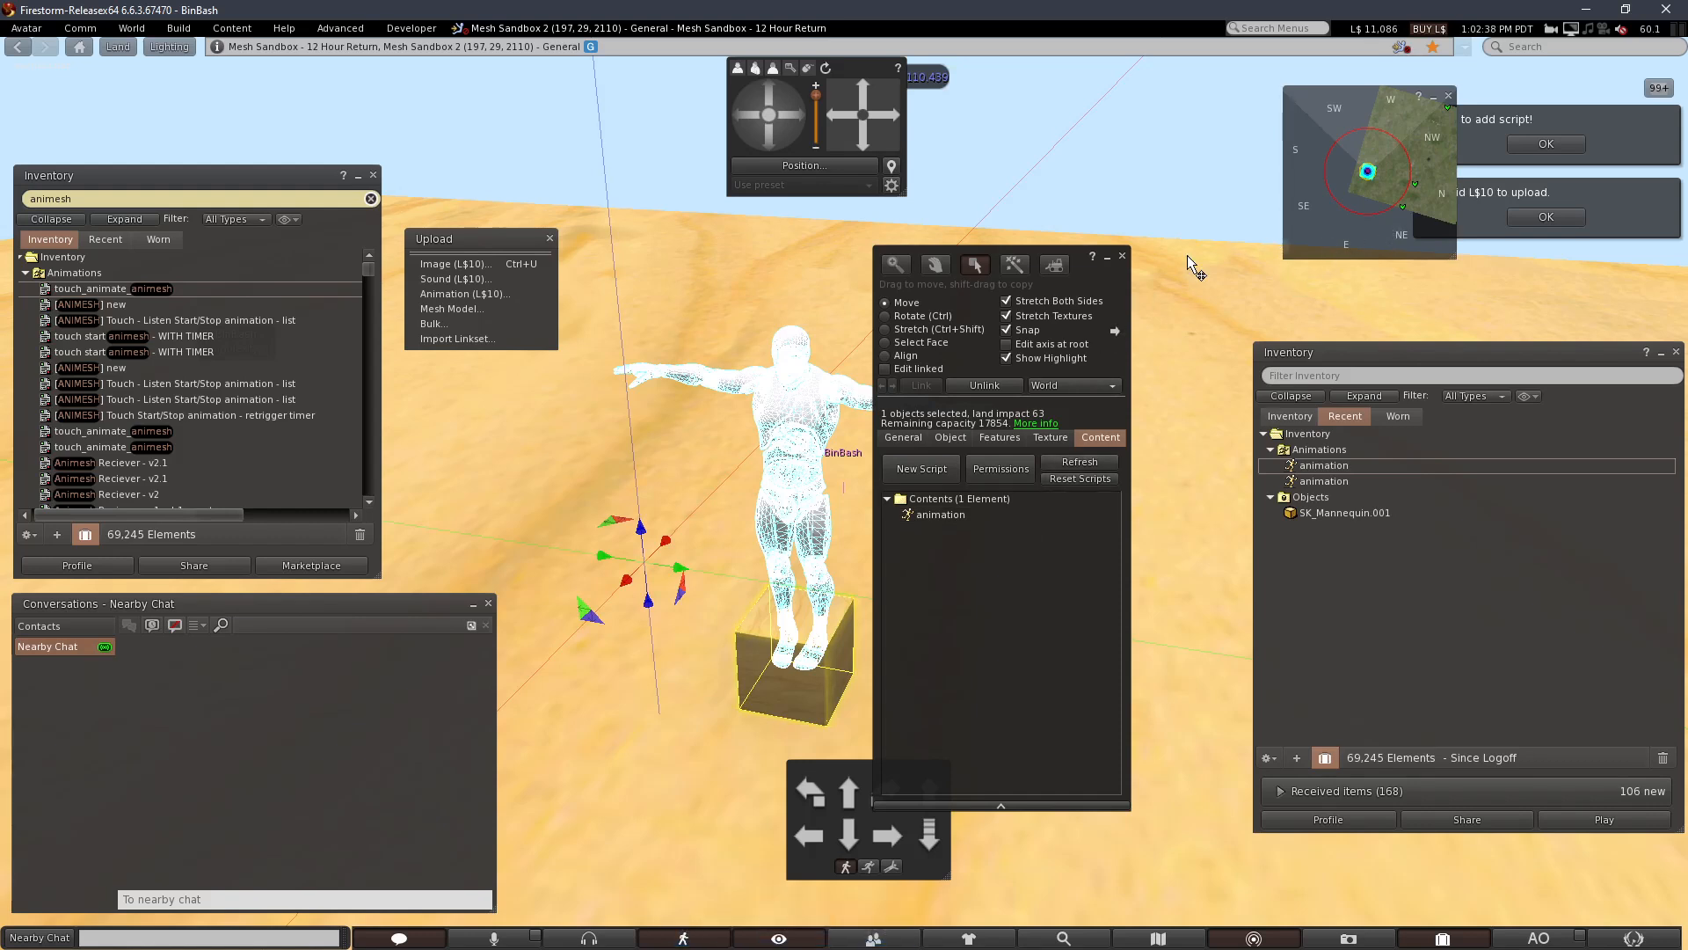
left_click(1481, 154)
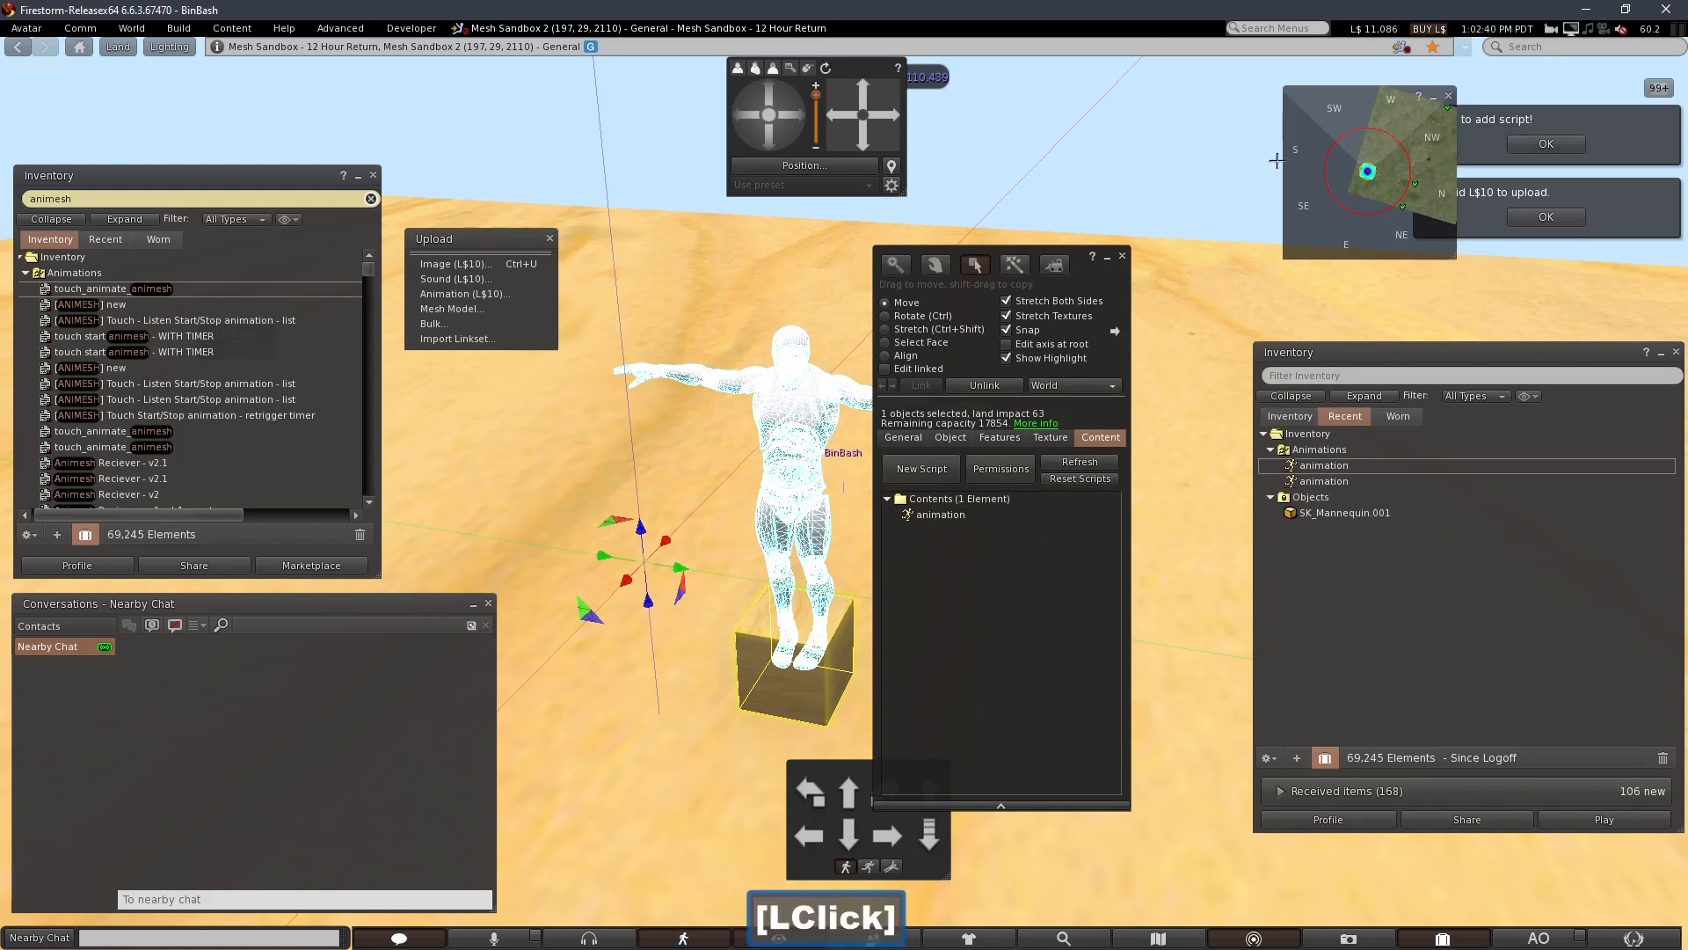
left_click_drag(187, 290, 649, 493)
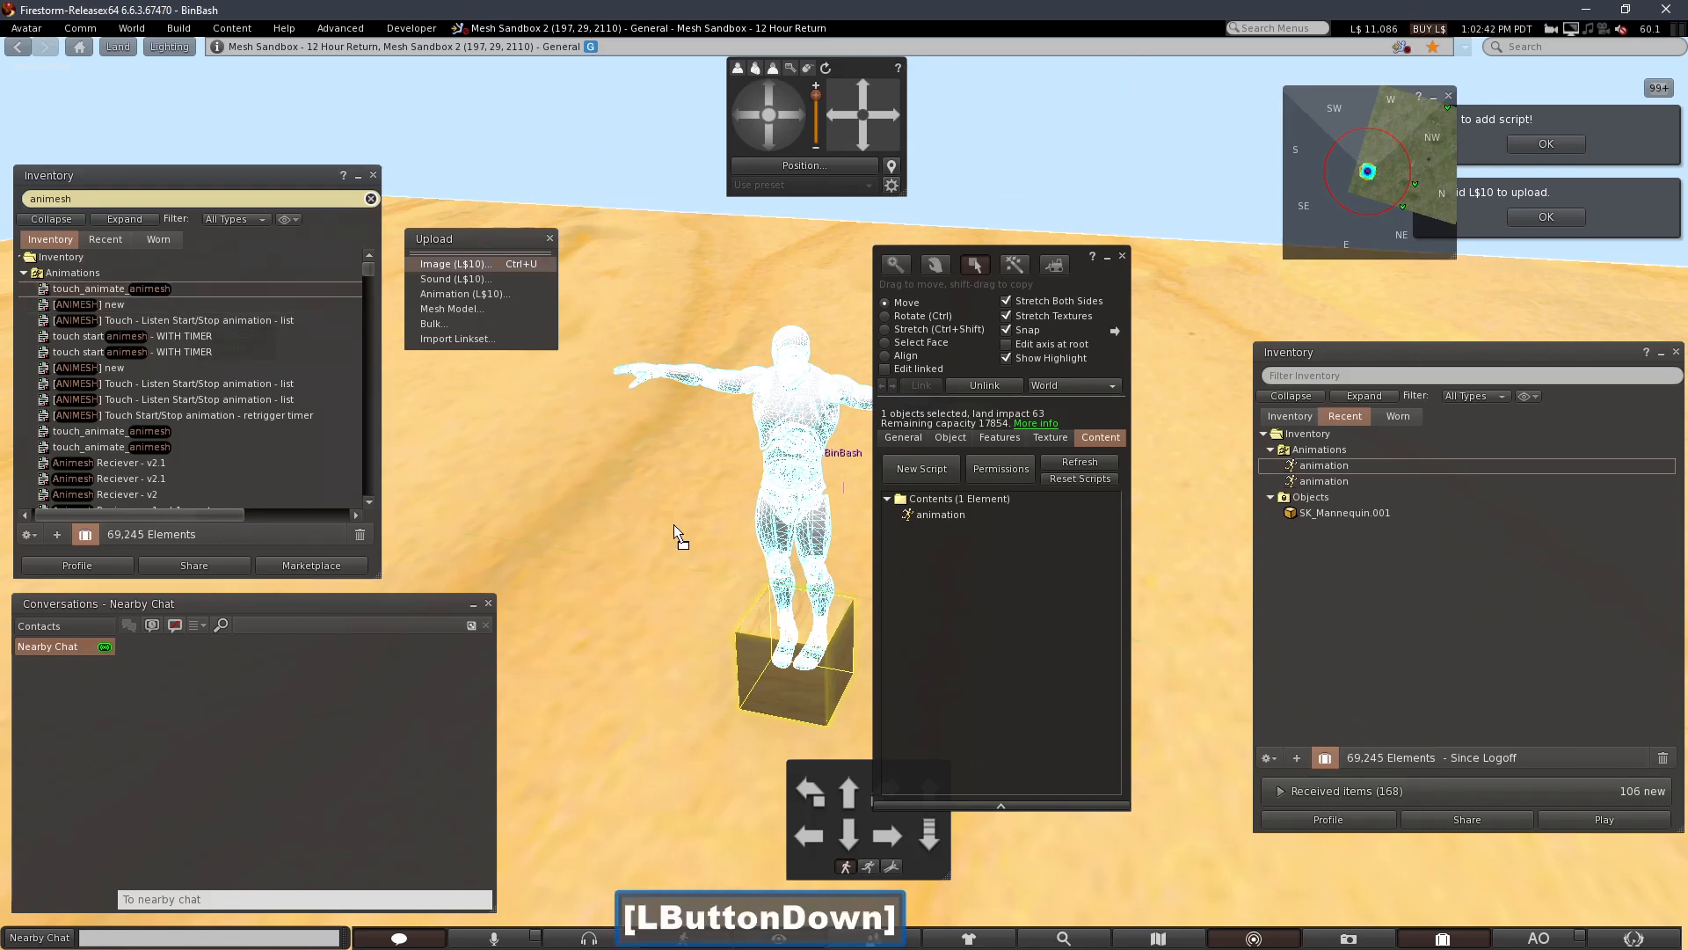
left_click_drag(1020, 661, 1022, 663)
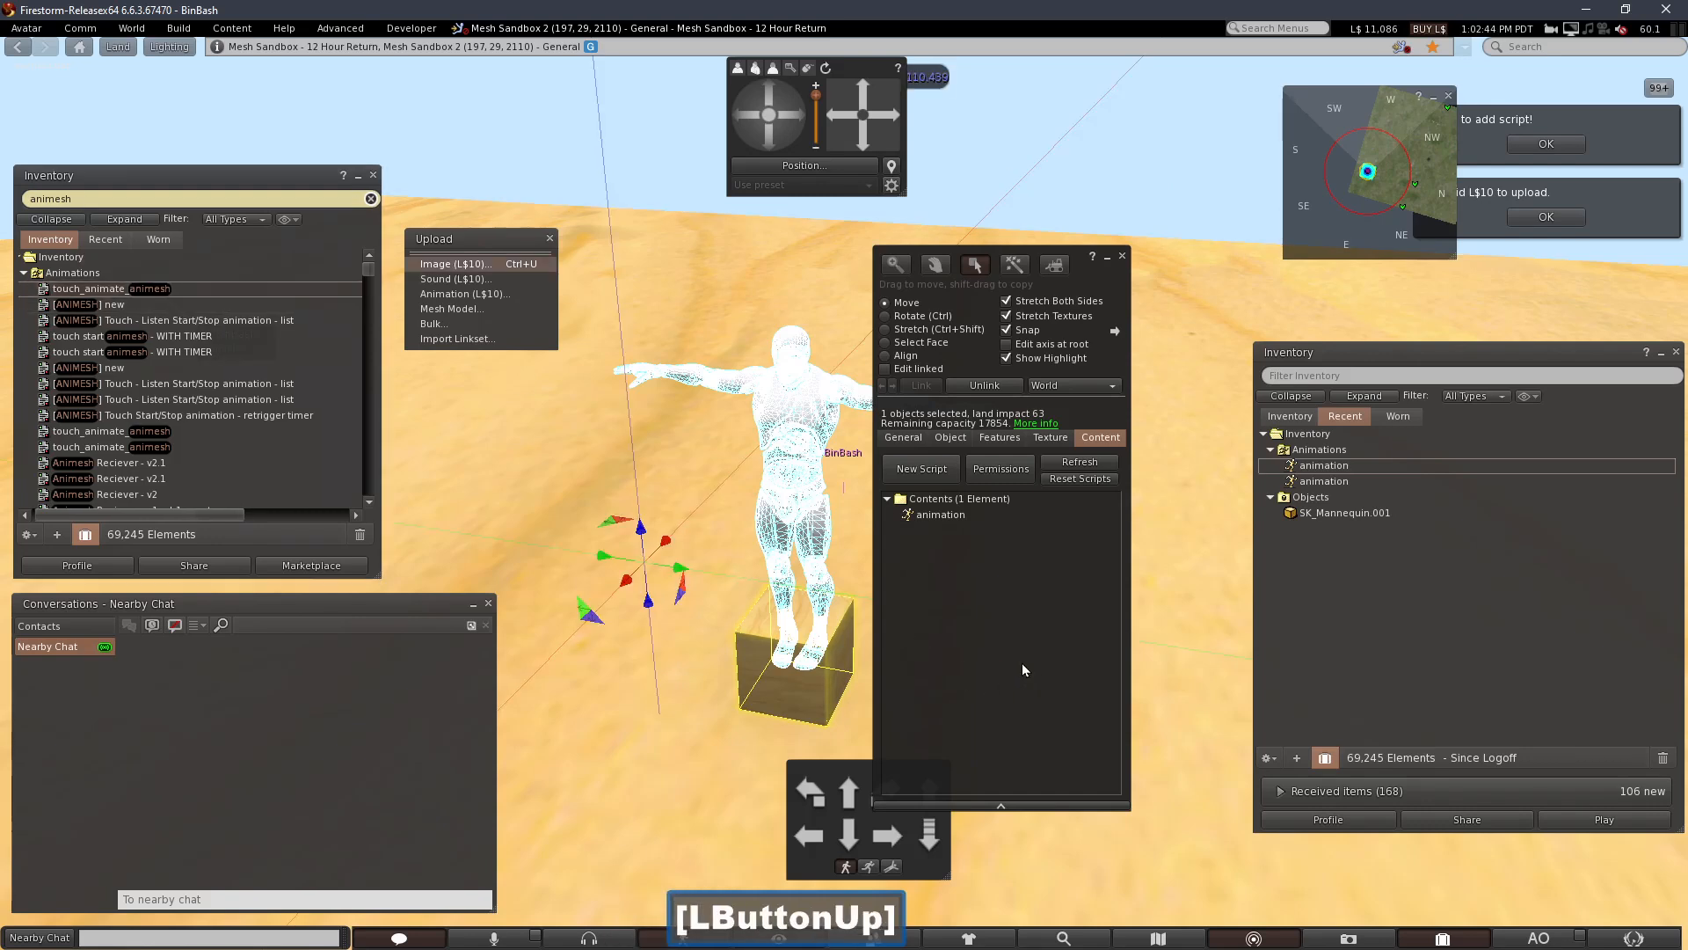
left_click_drag(1404, 172, 1316, 124)
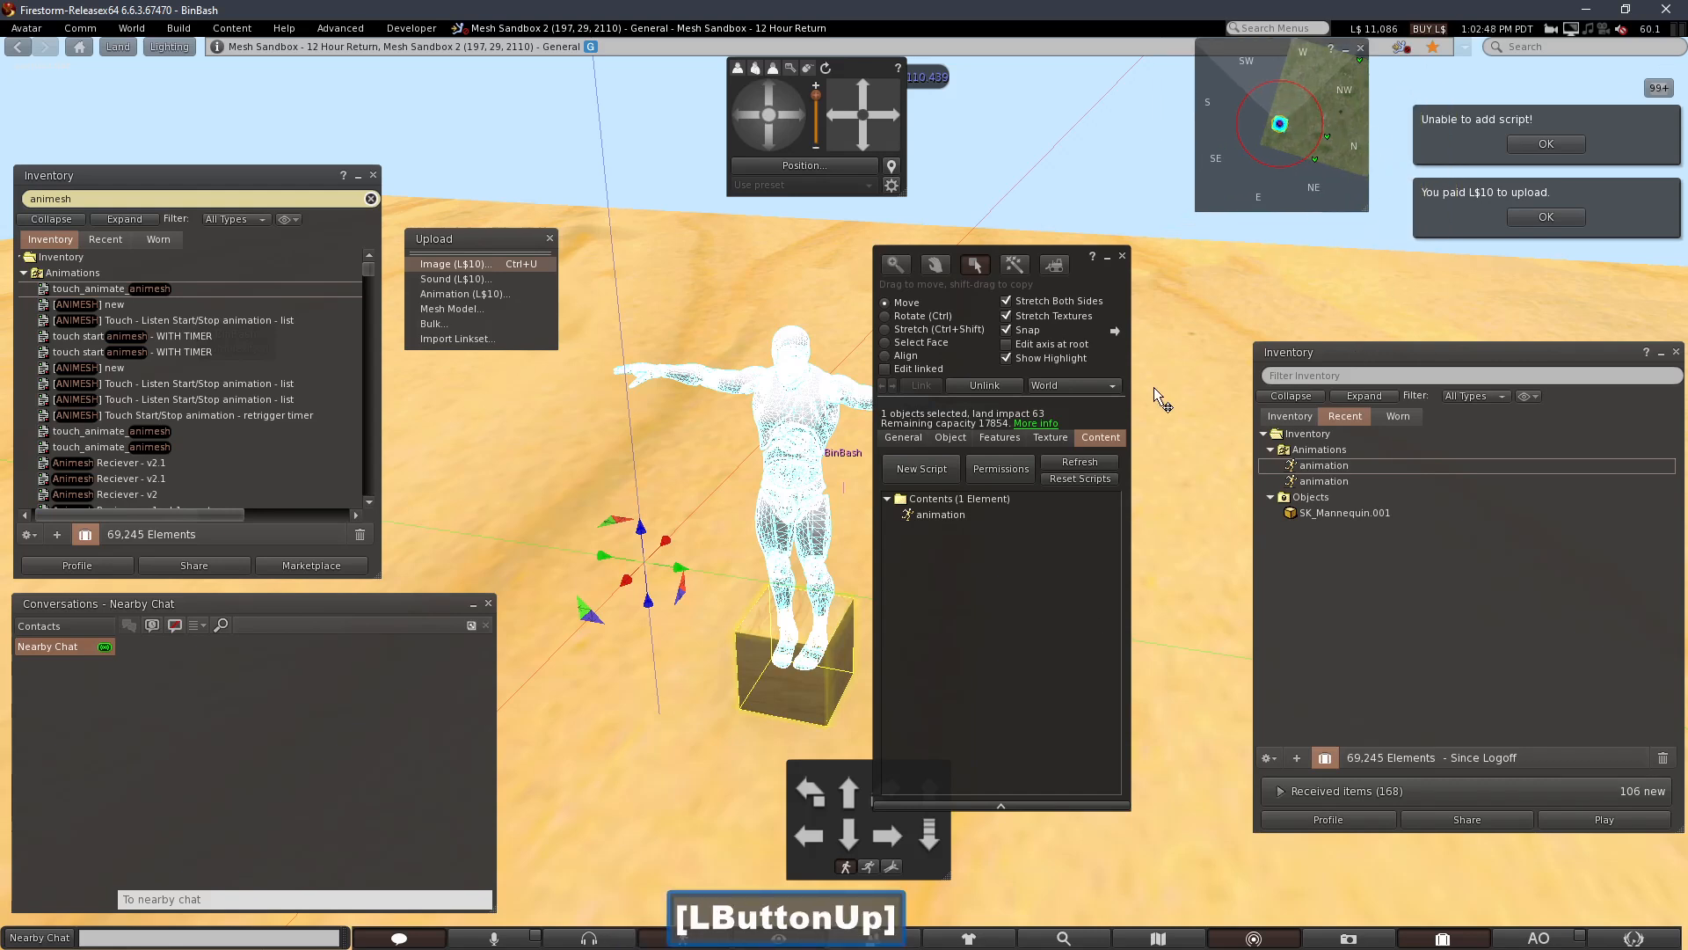
left_click(109, 292)
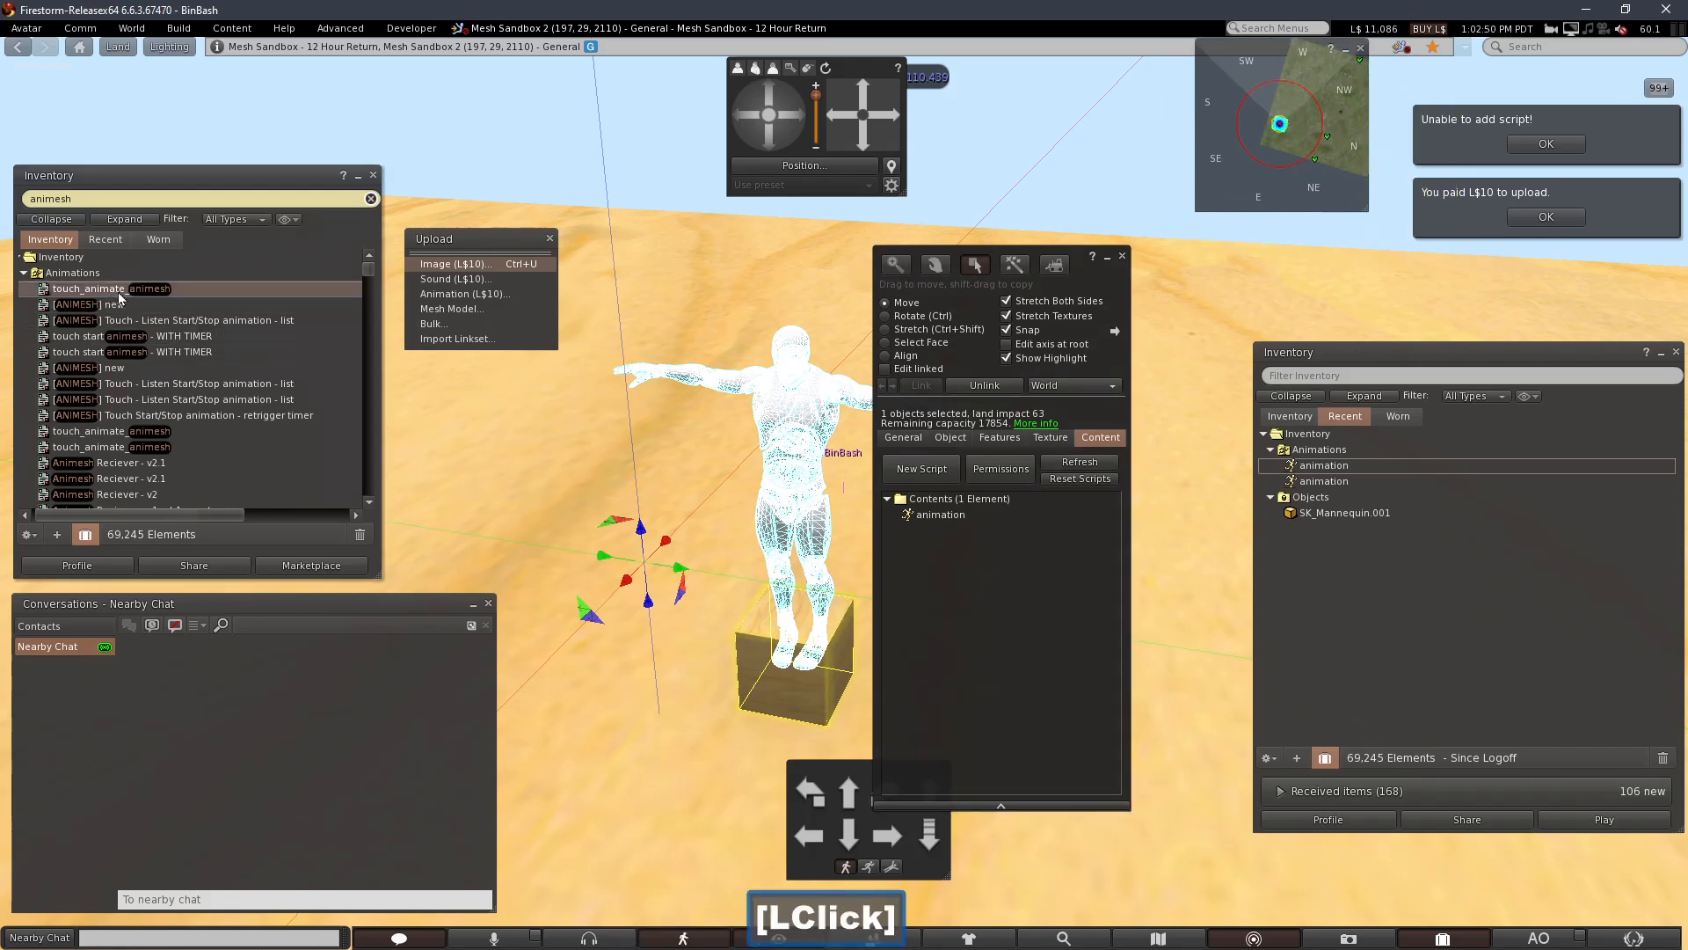
left_click(959, 579)
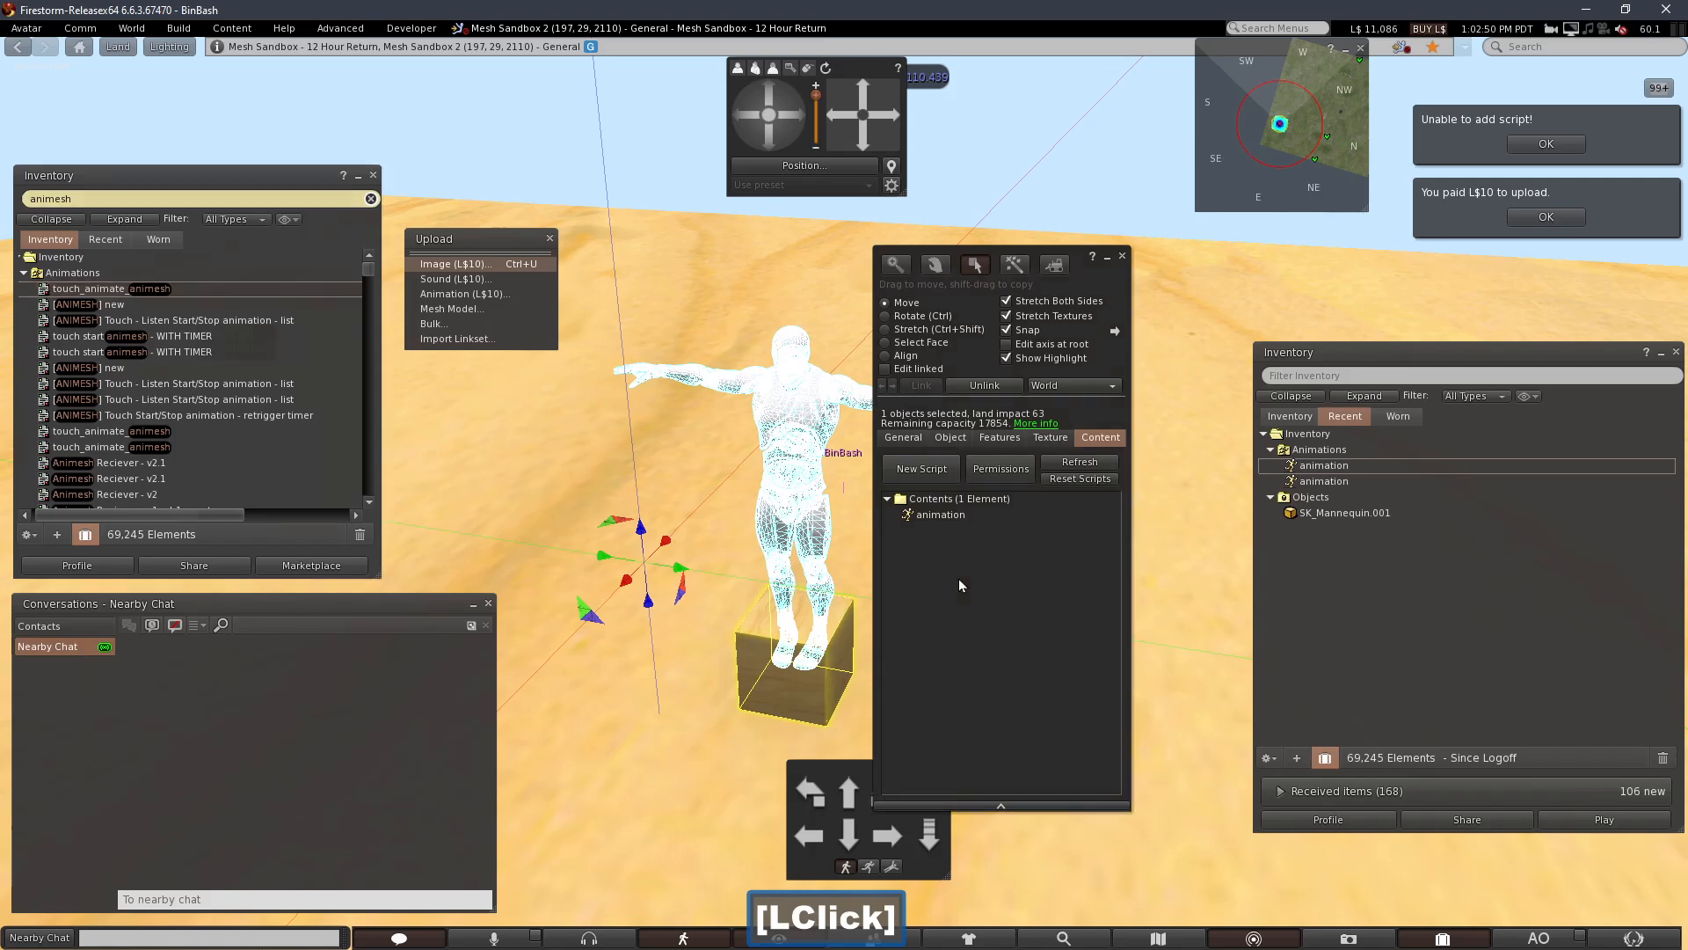
Reopen the mannequin linkset for editing and retry adding the touch_animate_animesh script to it
left_click(1122, 257)
right_click(799, 631)
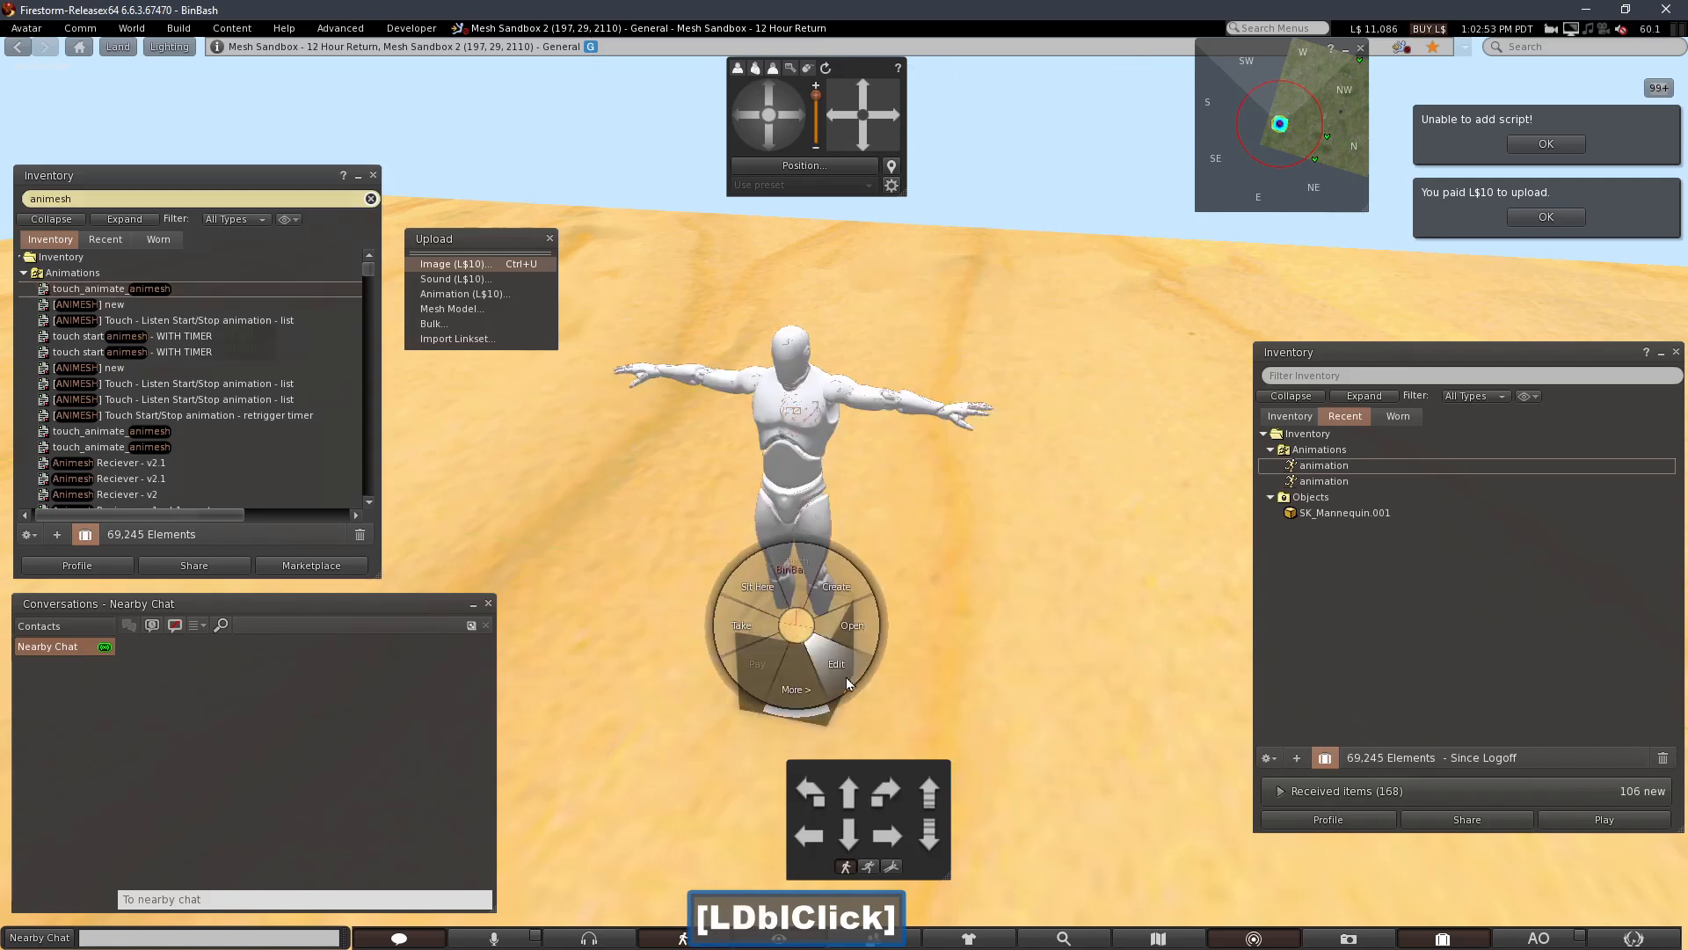
left_click(846, 677)
left_click(176, 304)
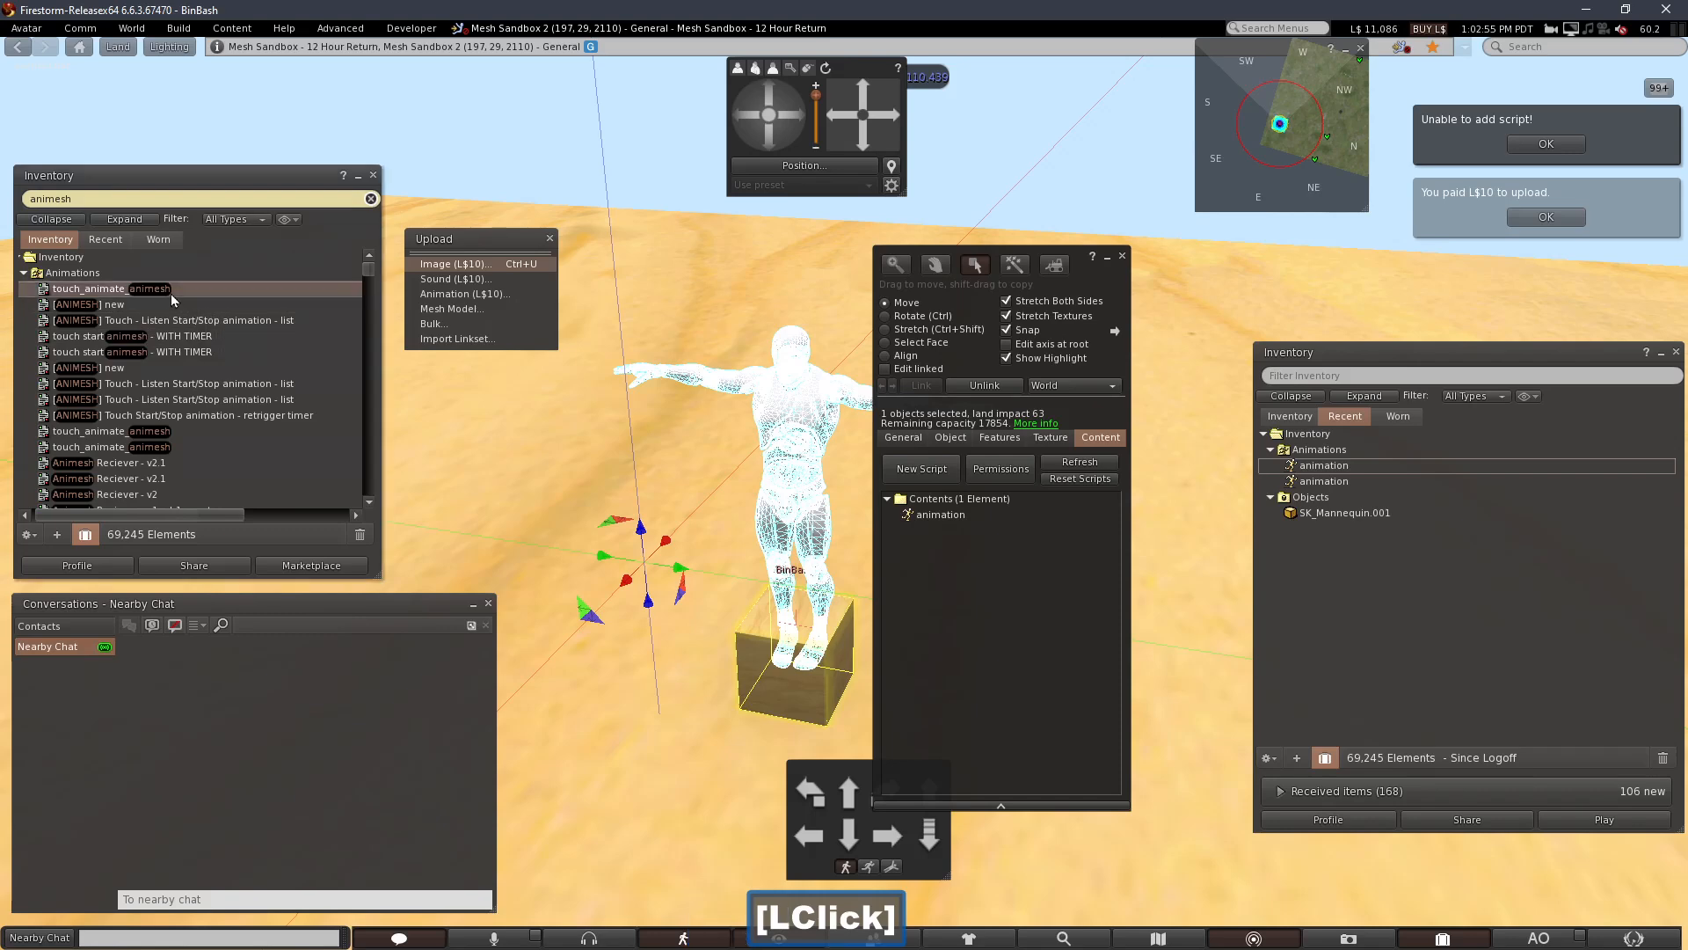
left_click(822, 623)
left_click_drag(822, 623, 974, 616)
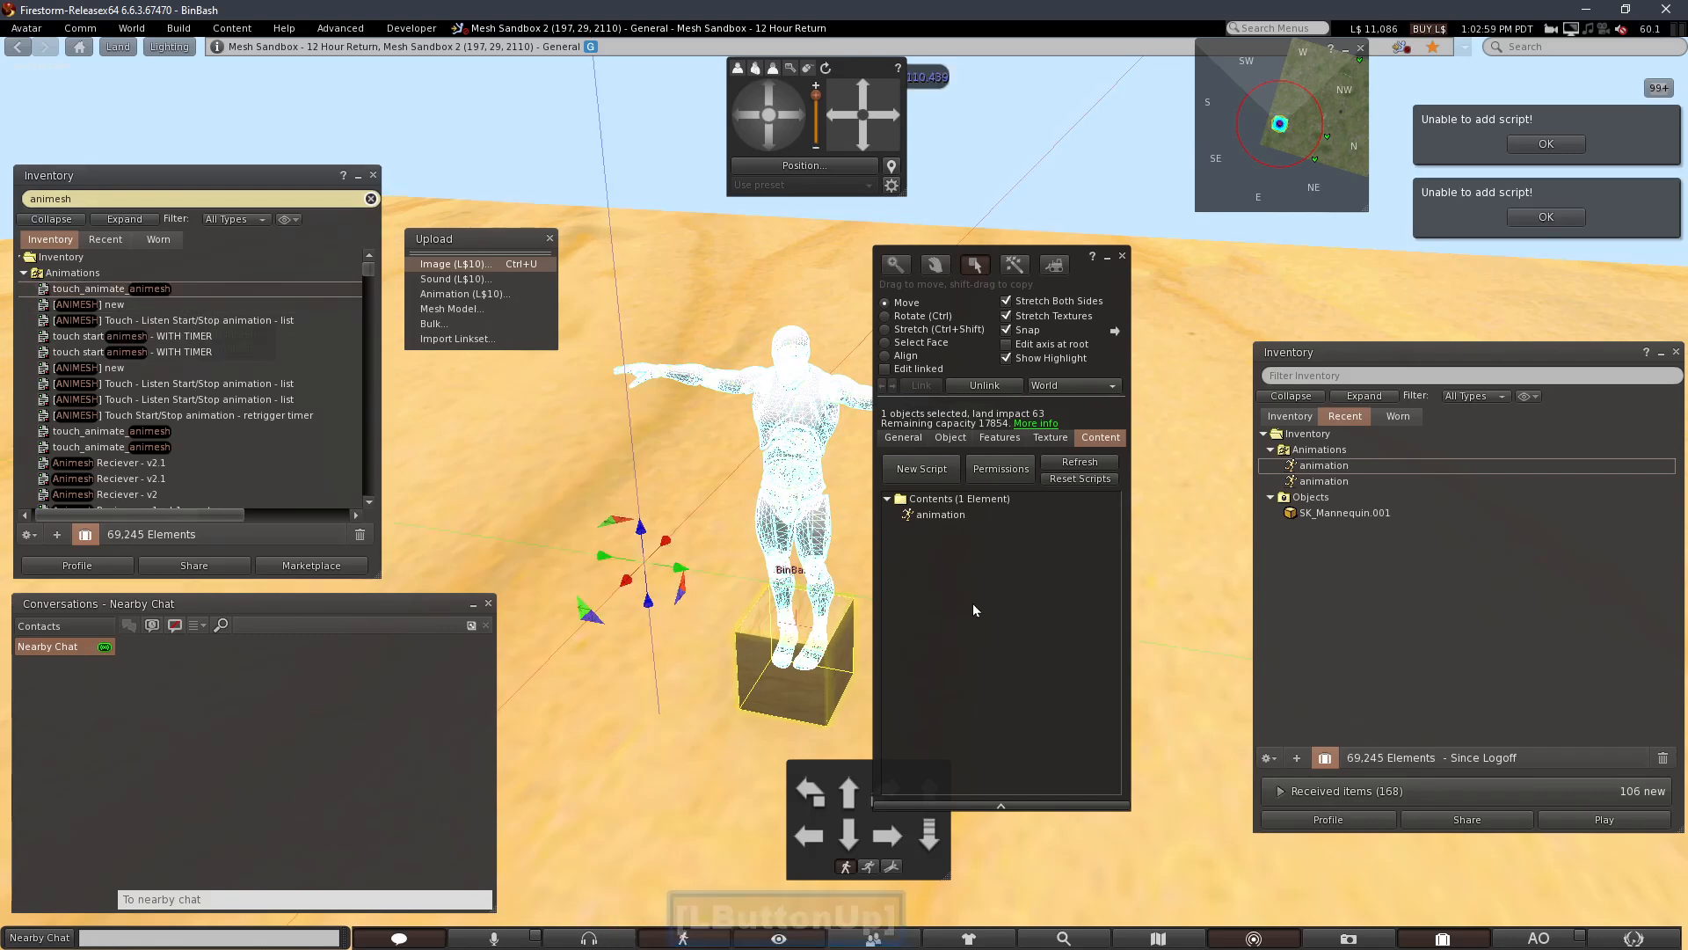
Duplicate the mannequin linkset, delete the one that was moved away, and select the one still in place
left_click_drag(690, 587, 822, 588, "shift")
key("Delete")
left_click(807, 539)
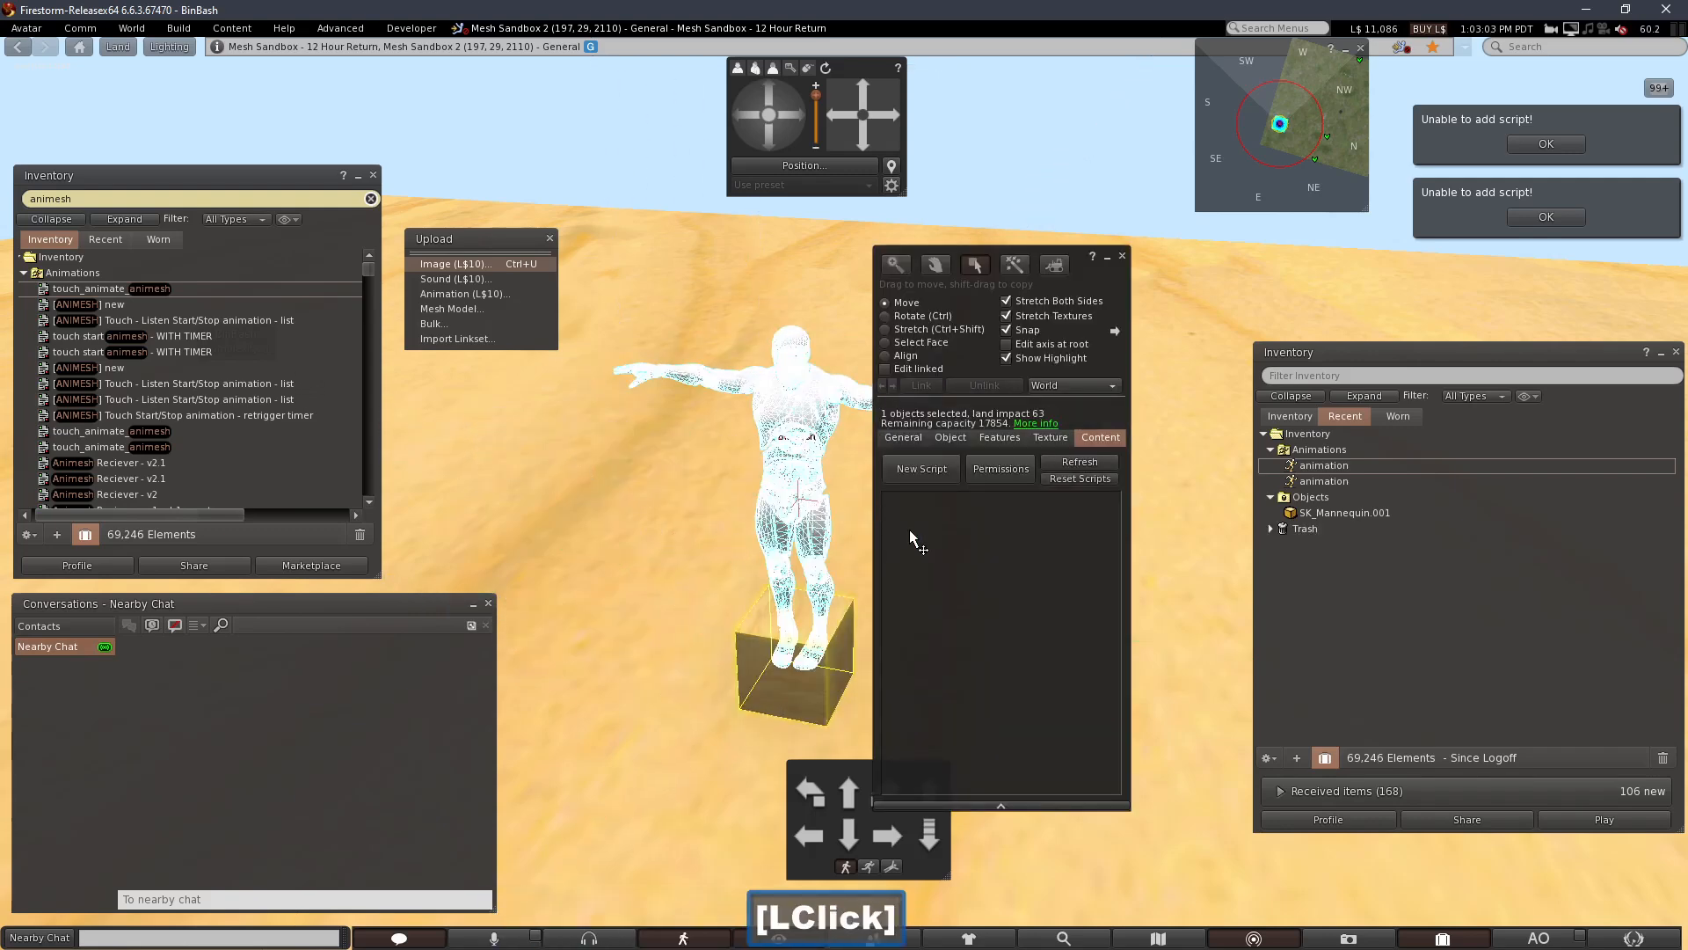
key("alt")
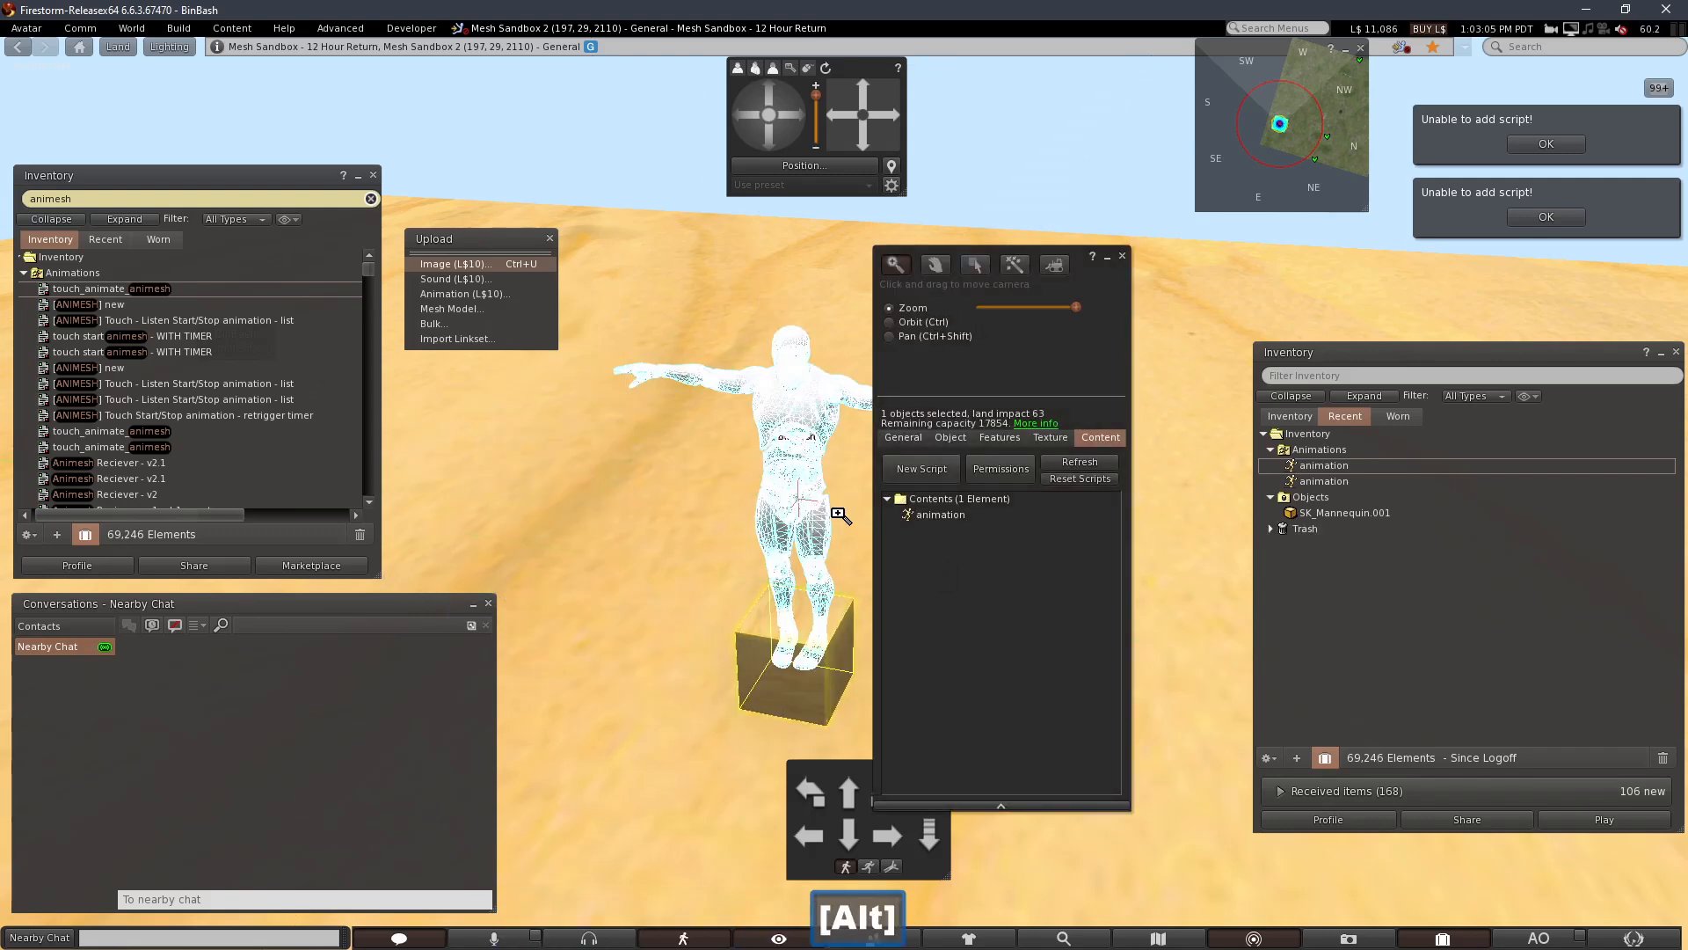
left_click(840, 515, "alt")
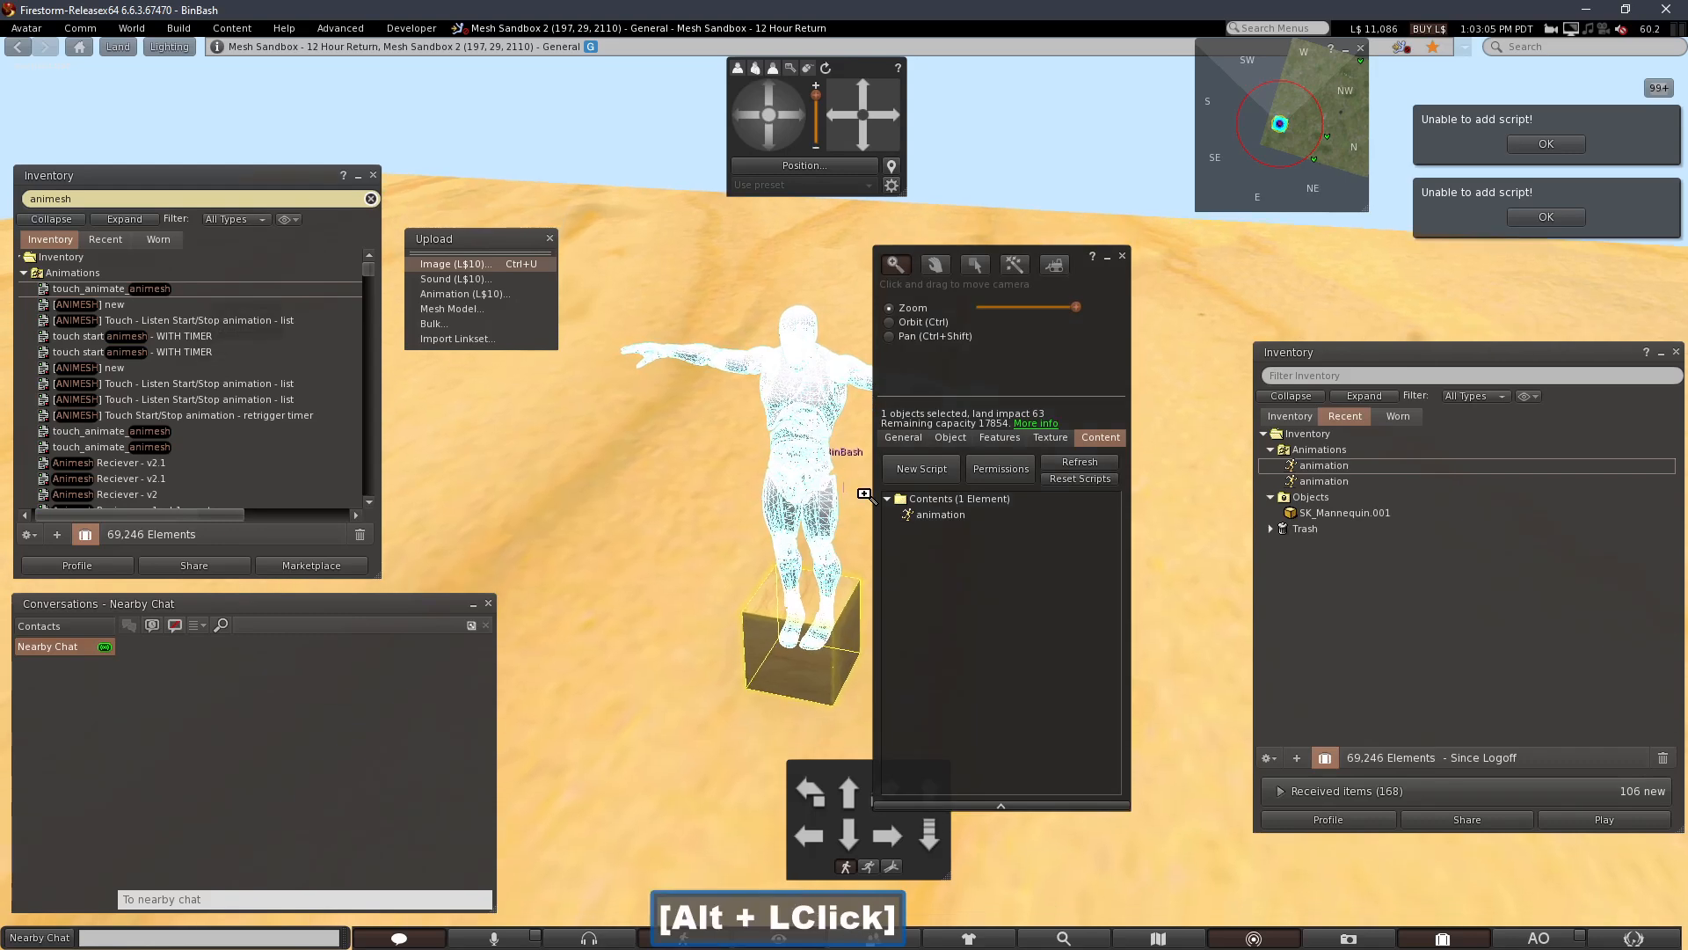
Check the code of touch_animate_animesh and try adding the script to the remaining linkset's contents
double_click(215, 286)
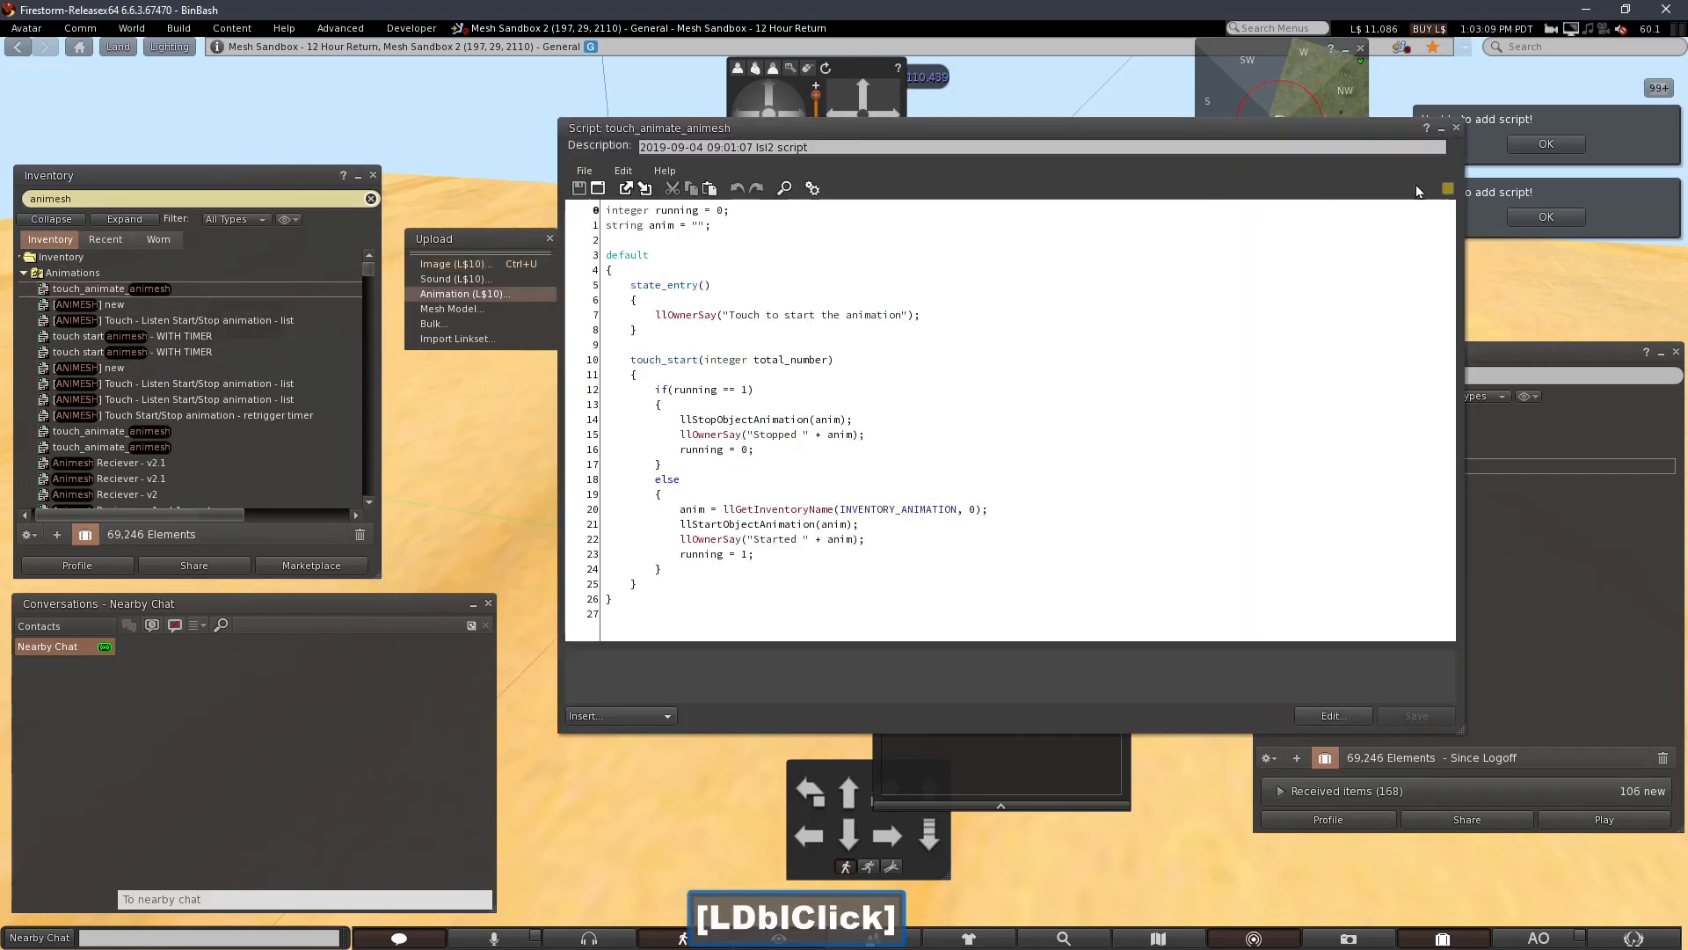
left_click(1455, 135)
left_click_drag(130, 288, 979, 587)
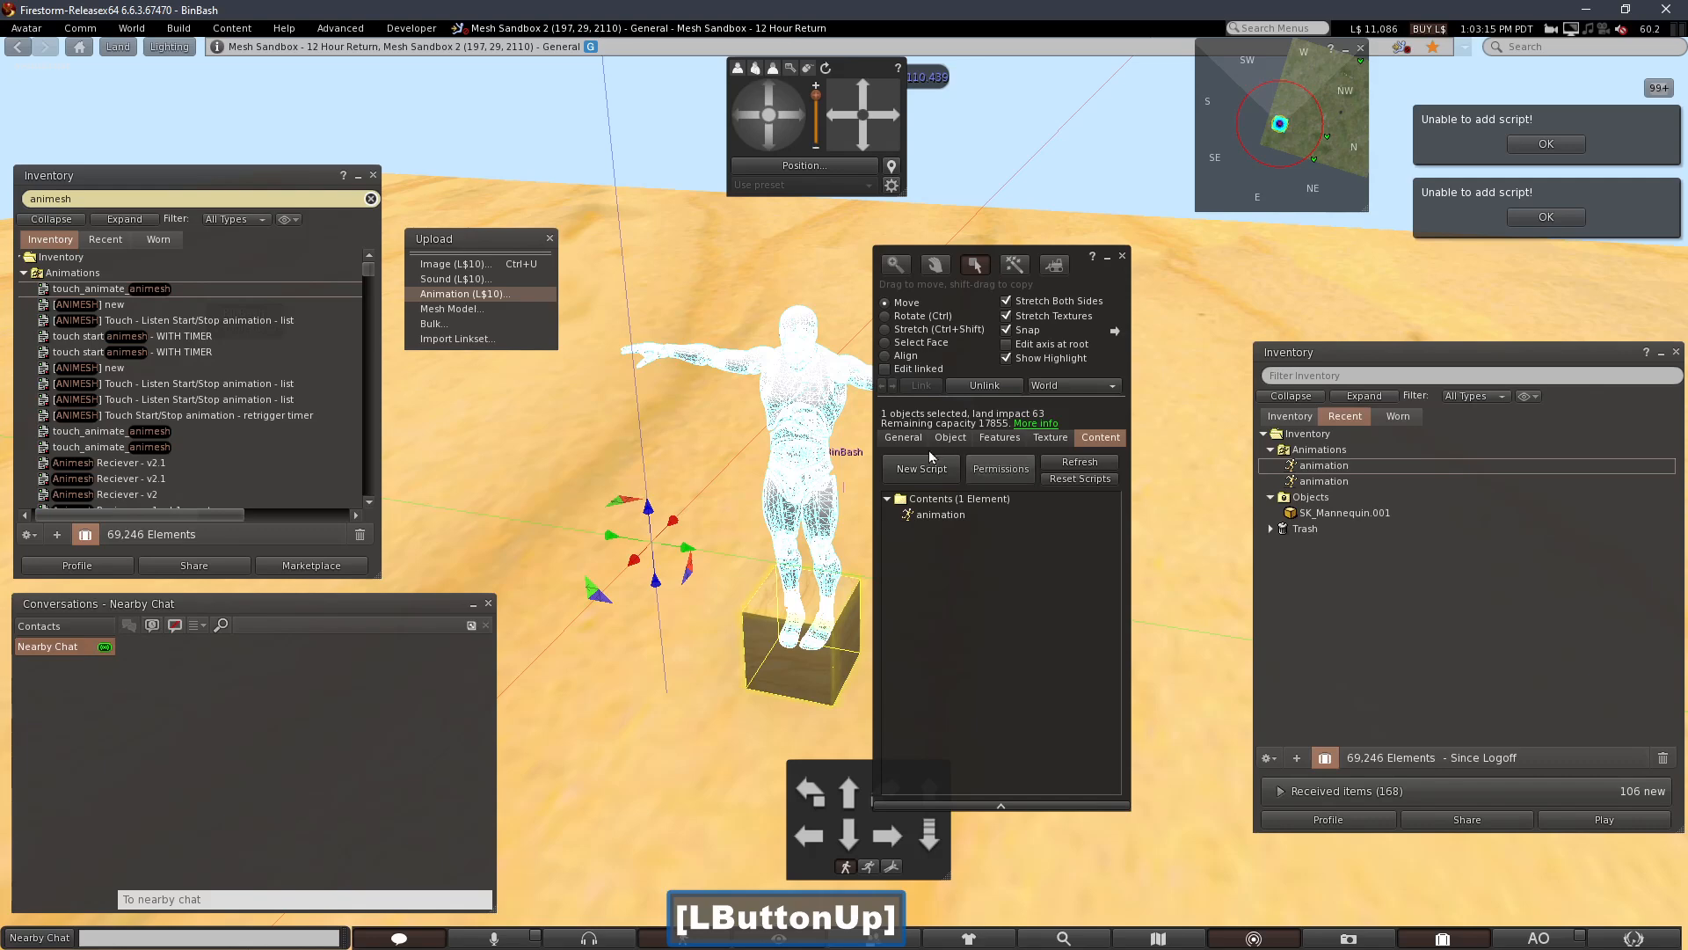
Create and open a new script in the linkset's contents, and copy all the code from the touch_animate_animesh script
left_click(954, 466)
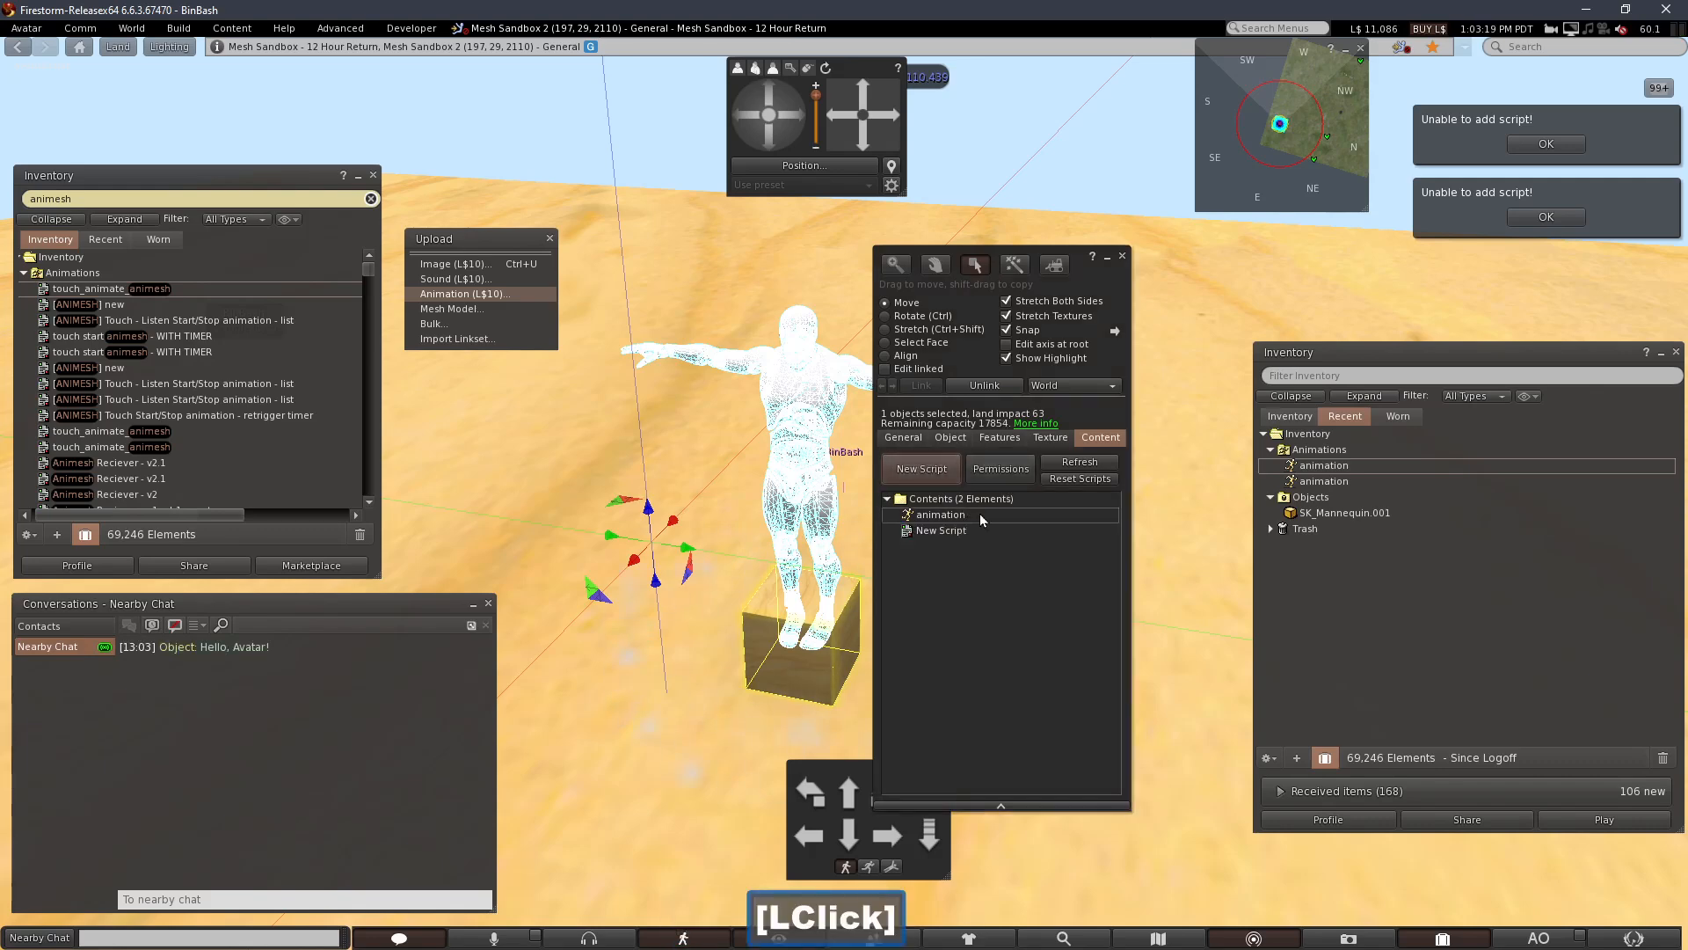
double_click(958, 531)
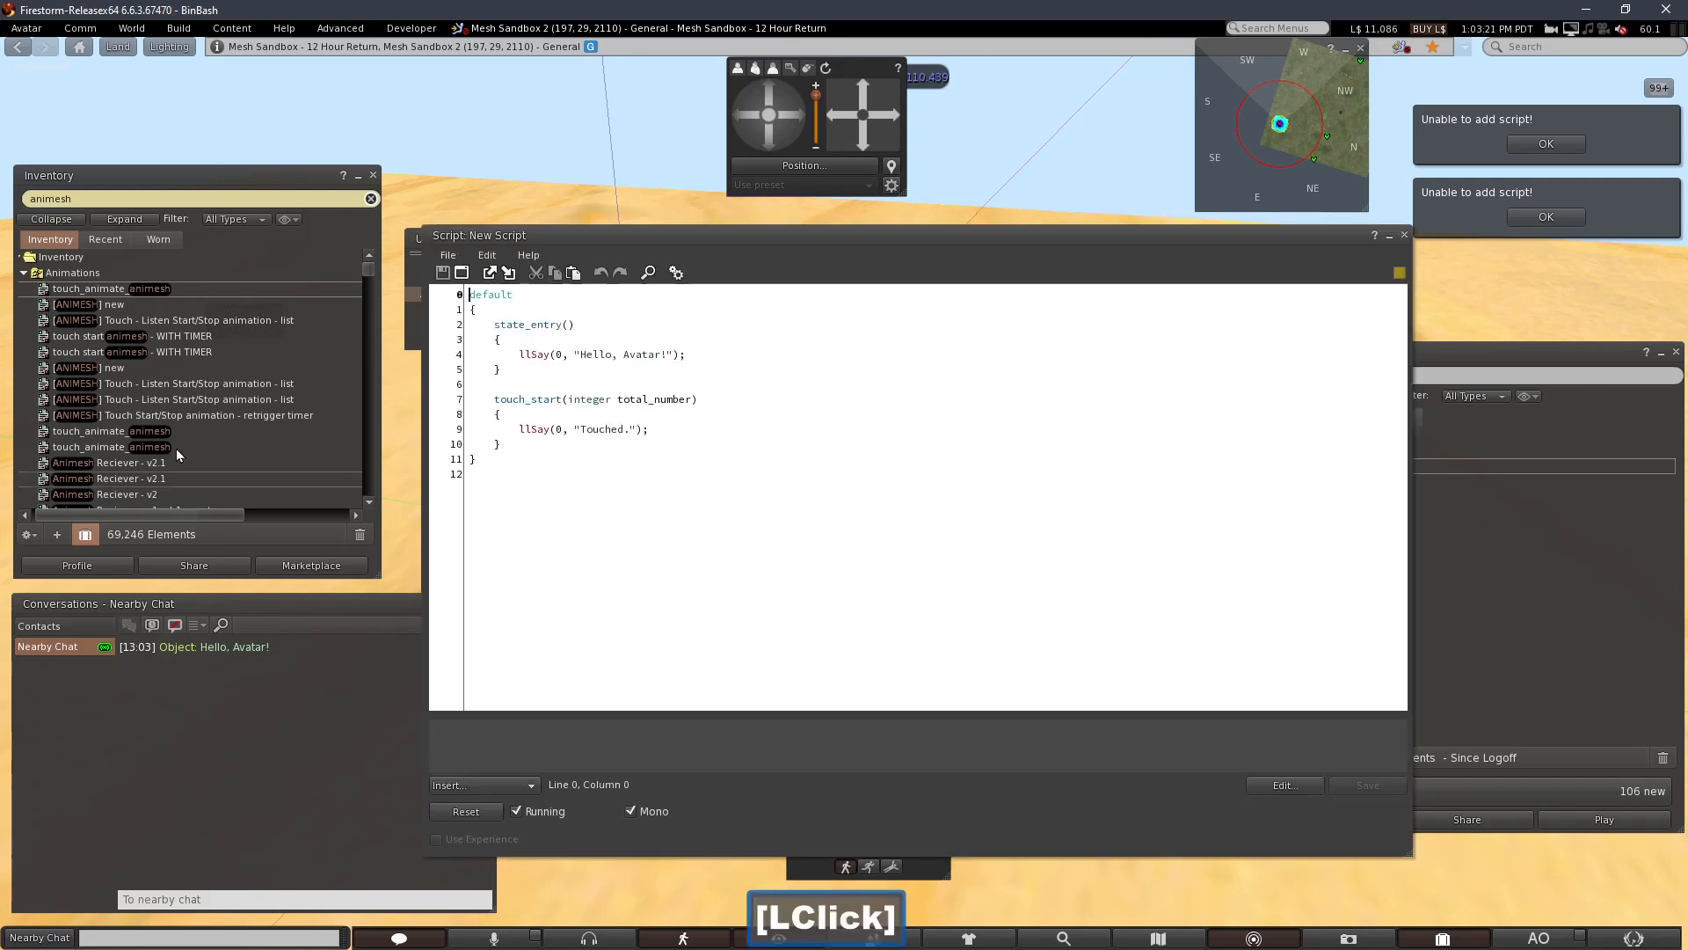
left_click(121, 288)
double_click(121, 288)
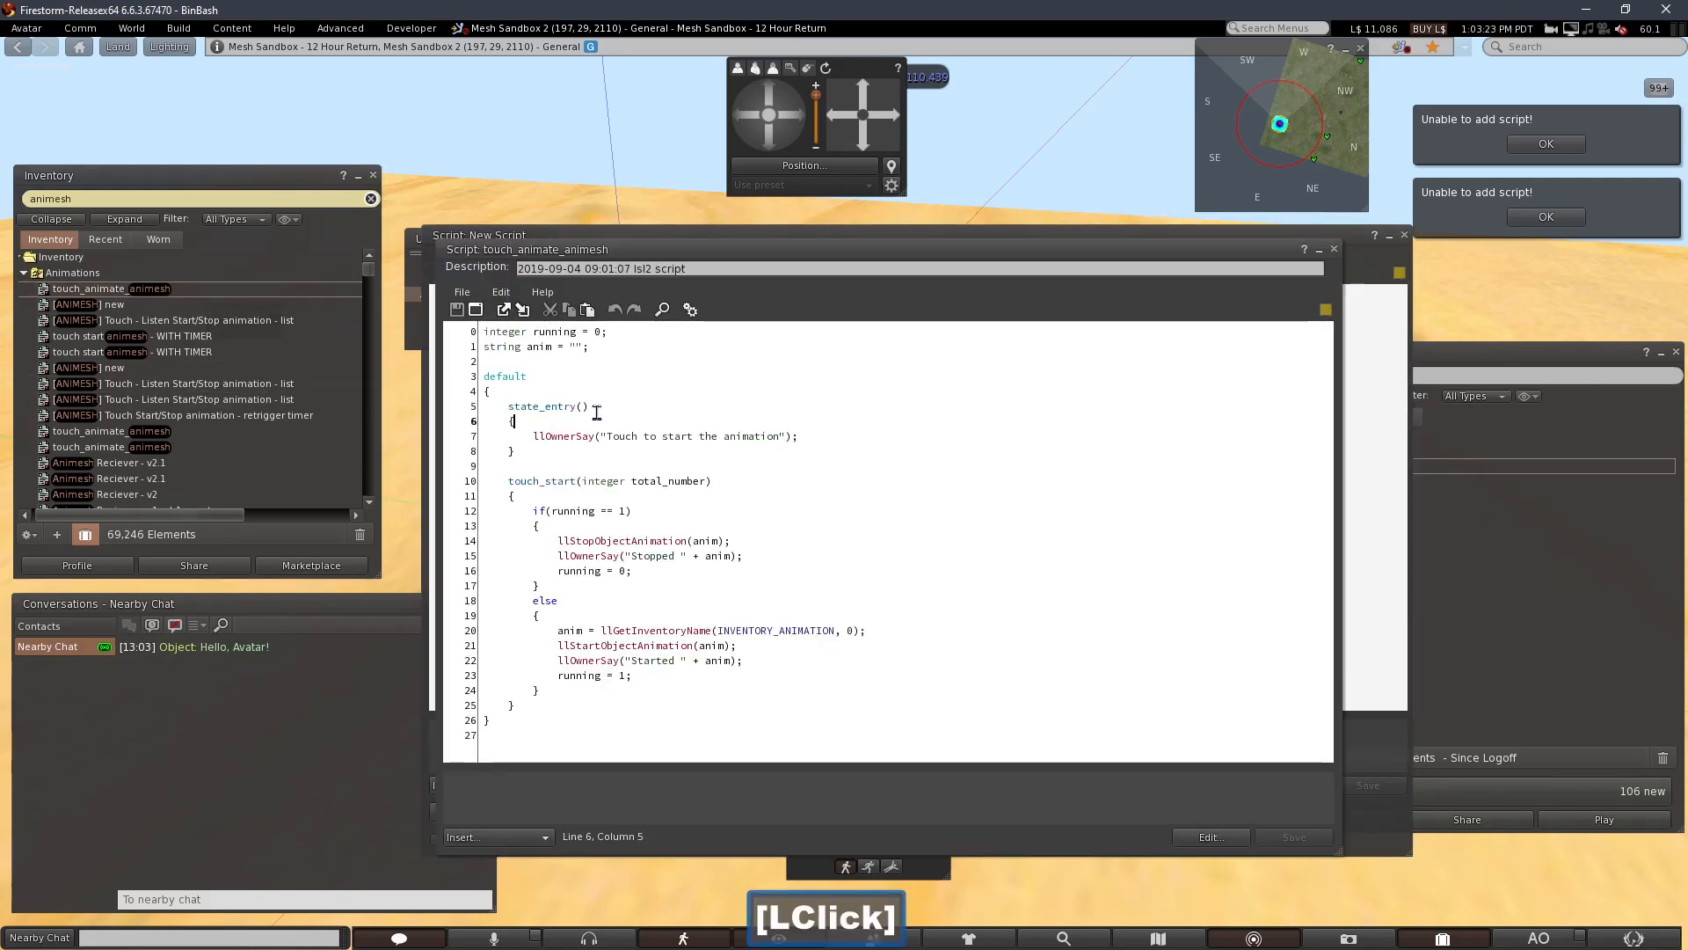
key("ctrl+a")
key("ctrl+c")
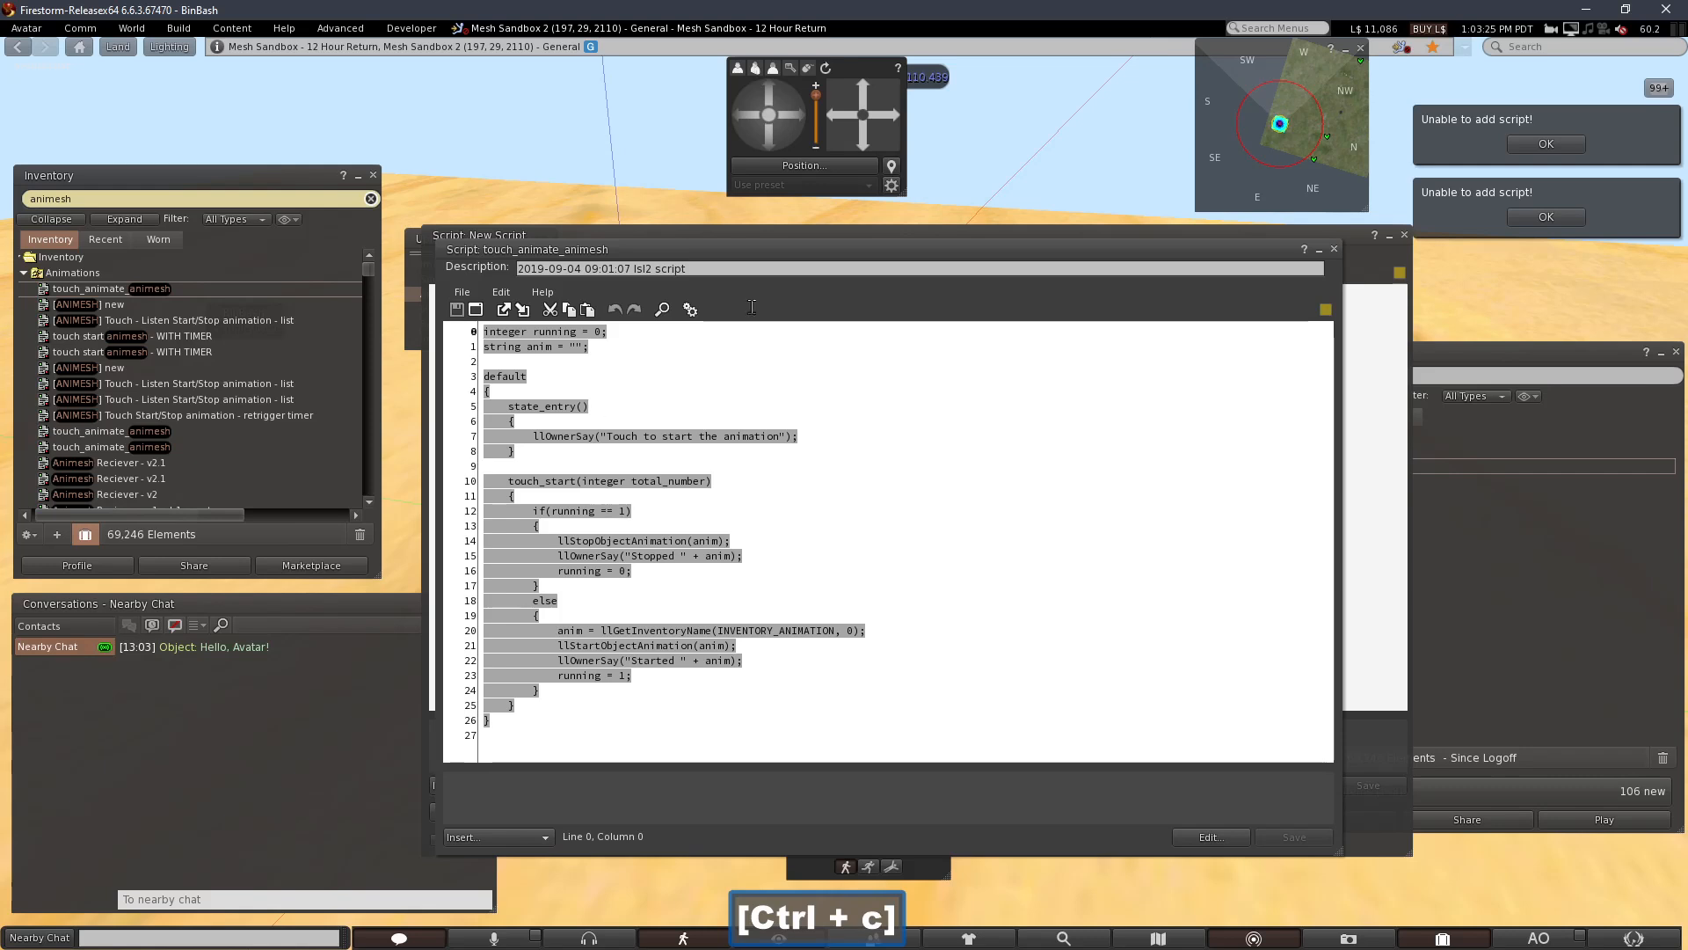
Replace the new script's default code with the copied touch_animate_animesh code and save it
left_click(1334, 250)
double_click(1072, 581)
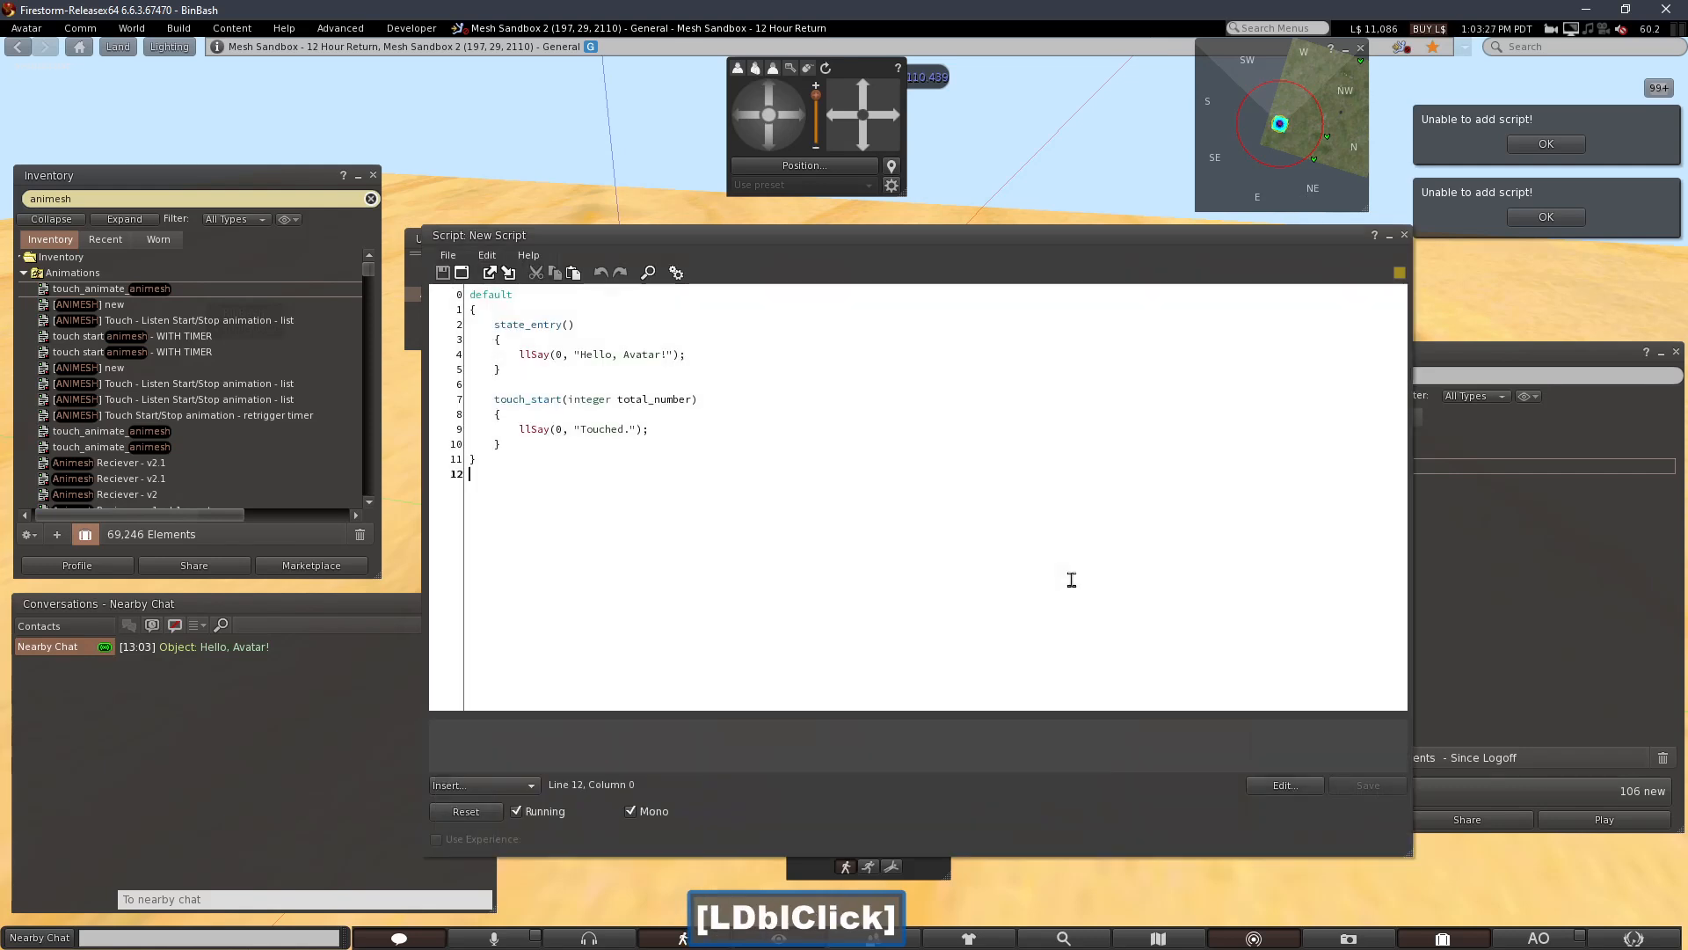
key("ctrl+a")
key("ctrl+v")
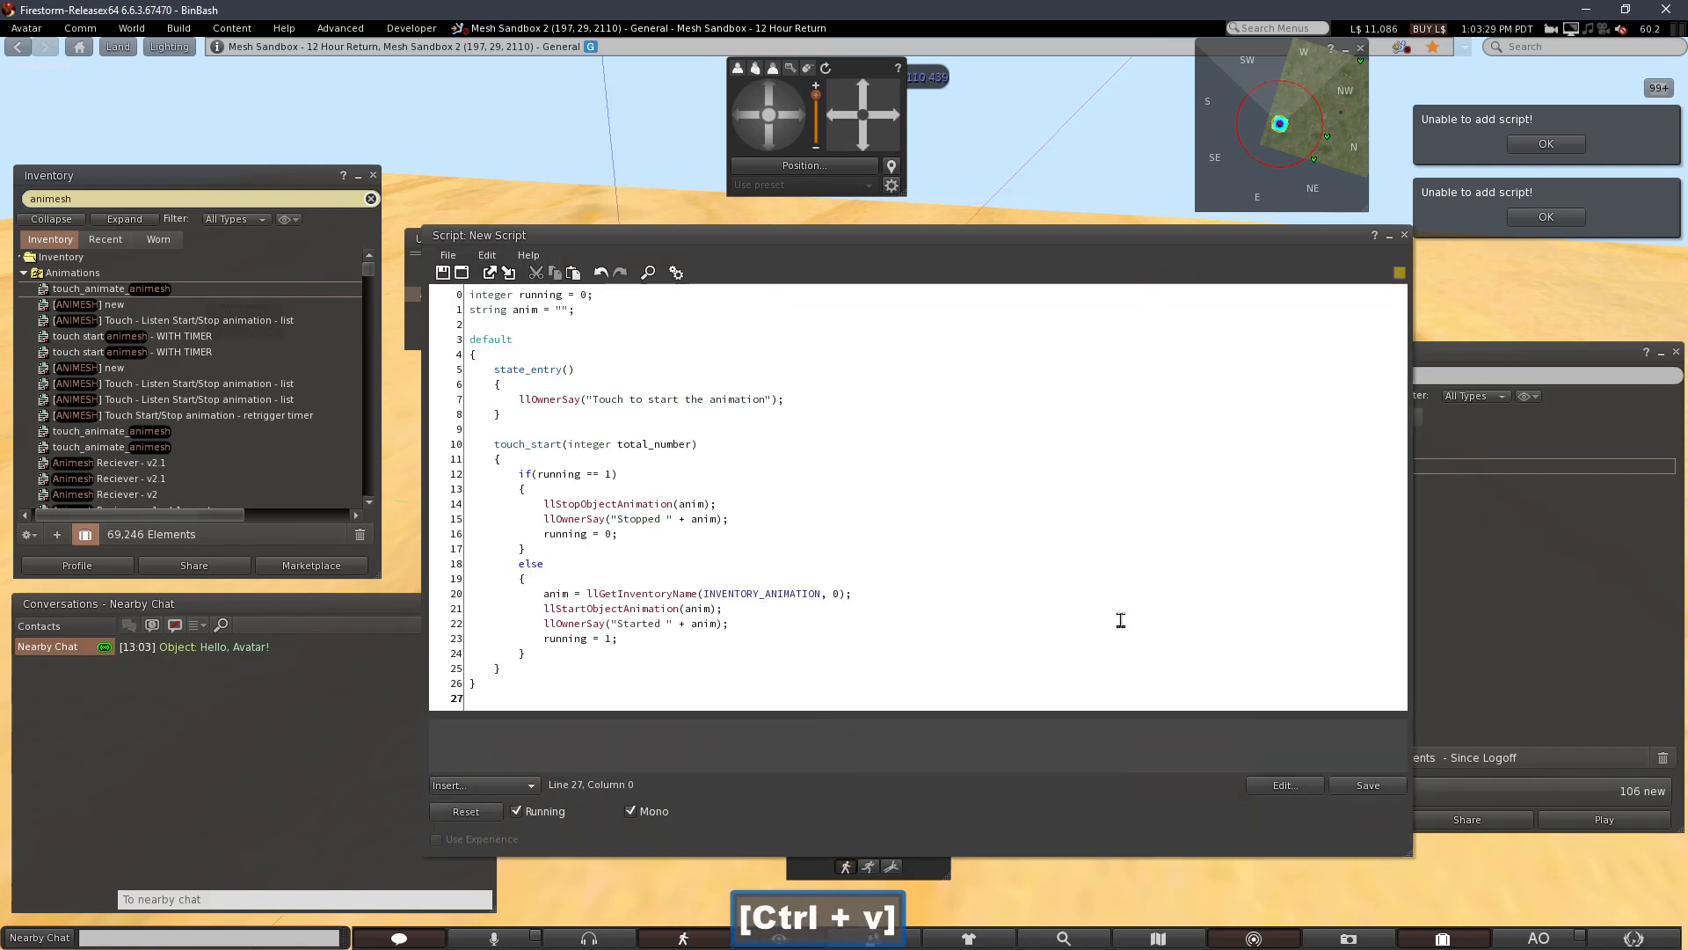
left_click(1384, 788)
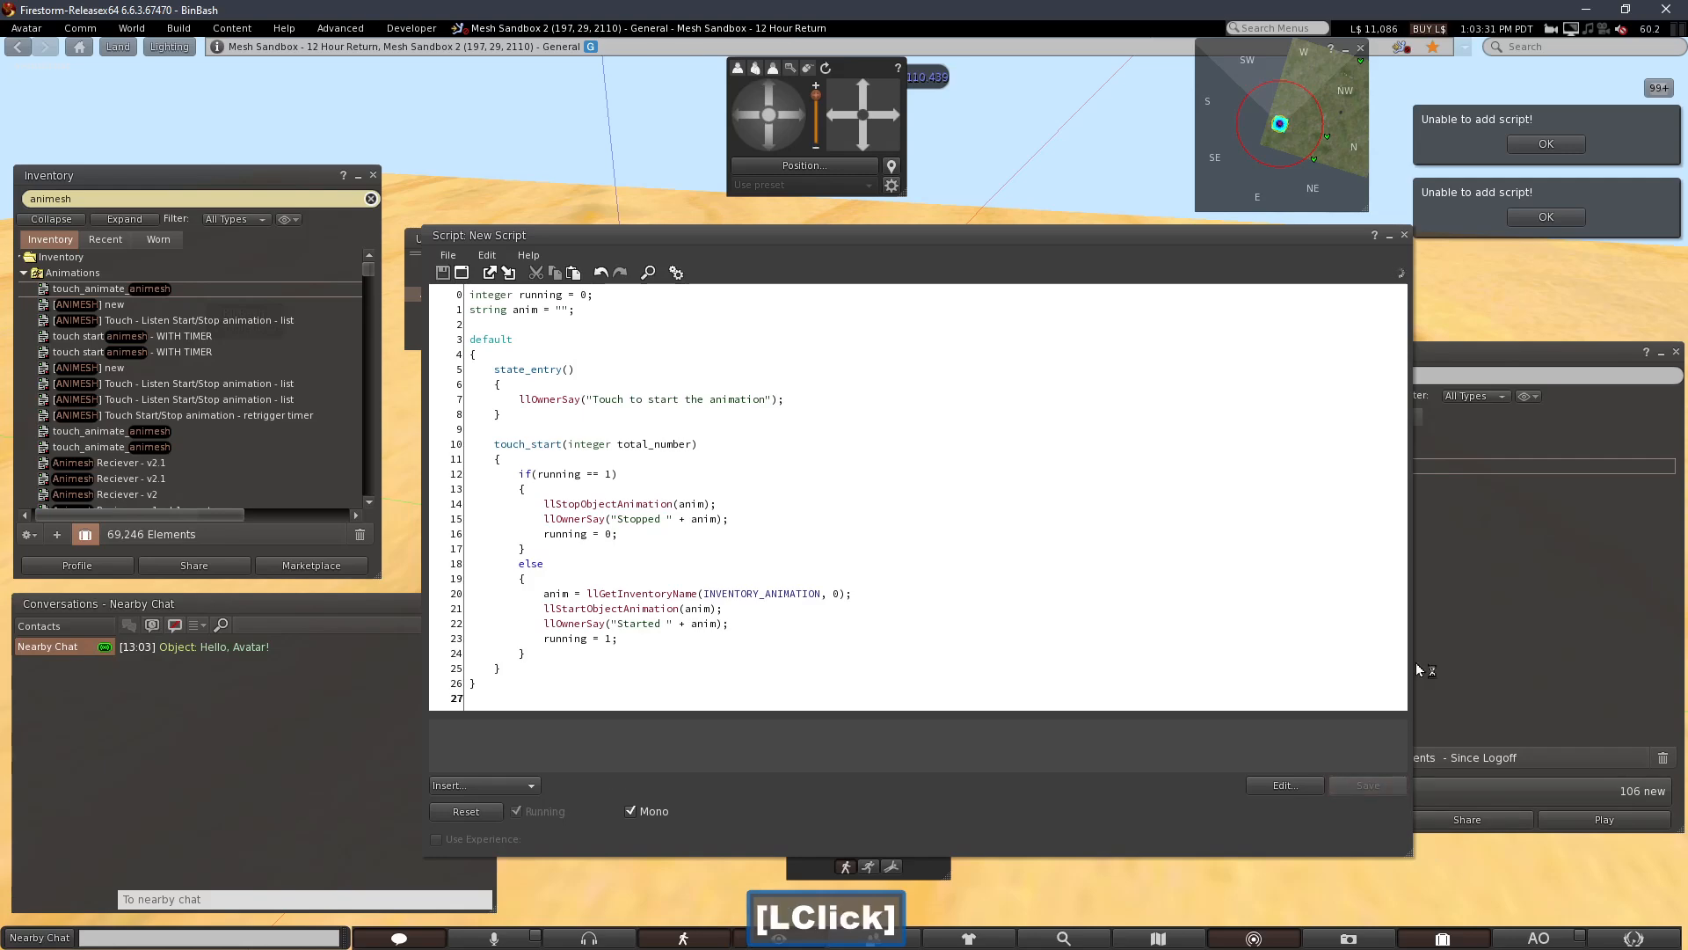
left_click(1406, 237)
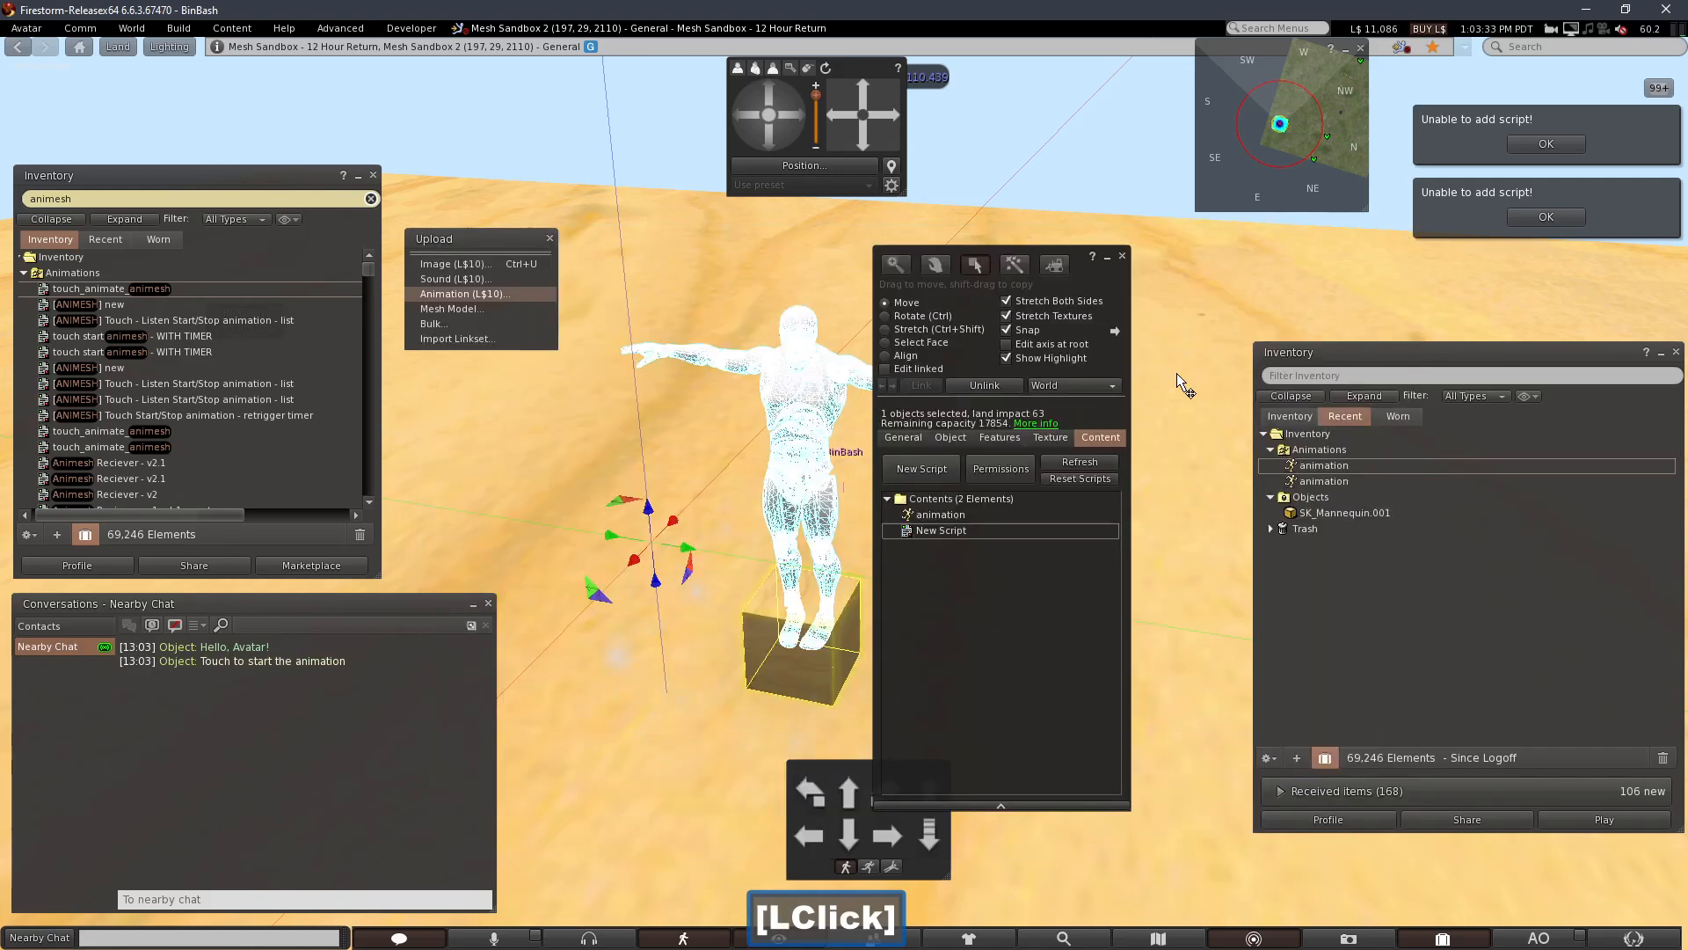
Duplicate the scripted mannequin linkset once more, delete the one that was moved away, and finish editing
left_click(1122, 255)
right_click(808, 658)
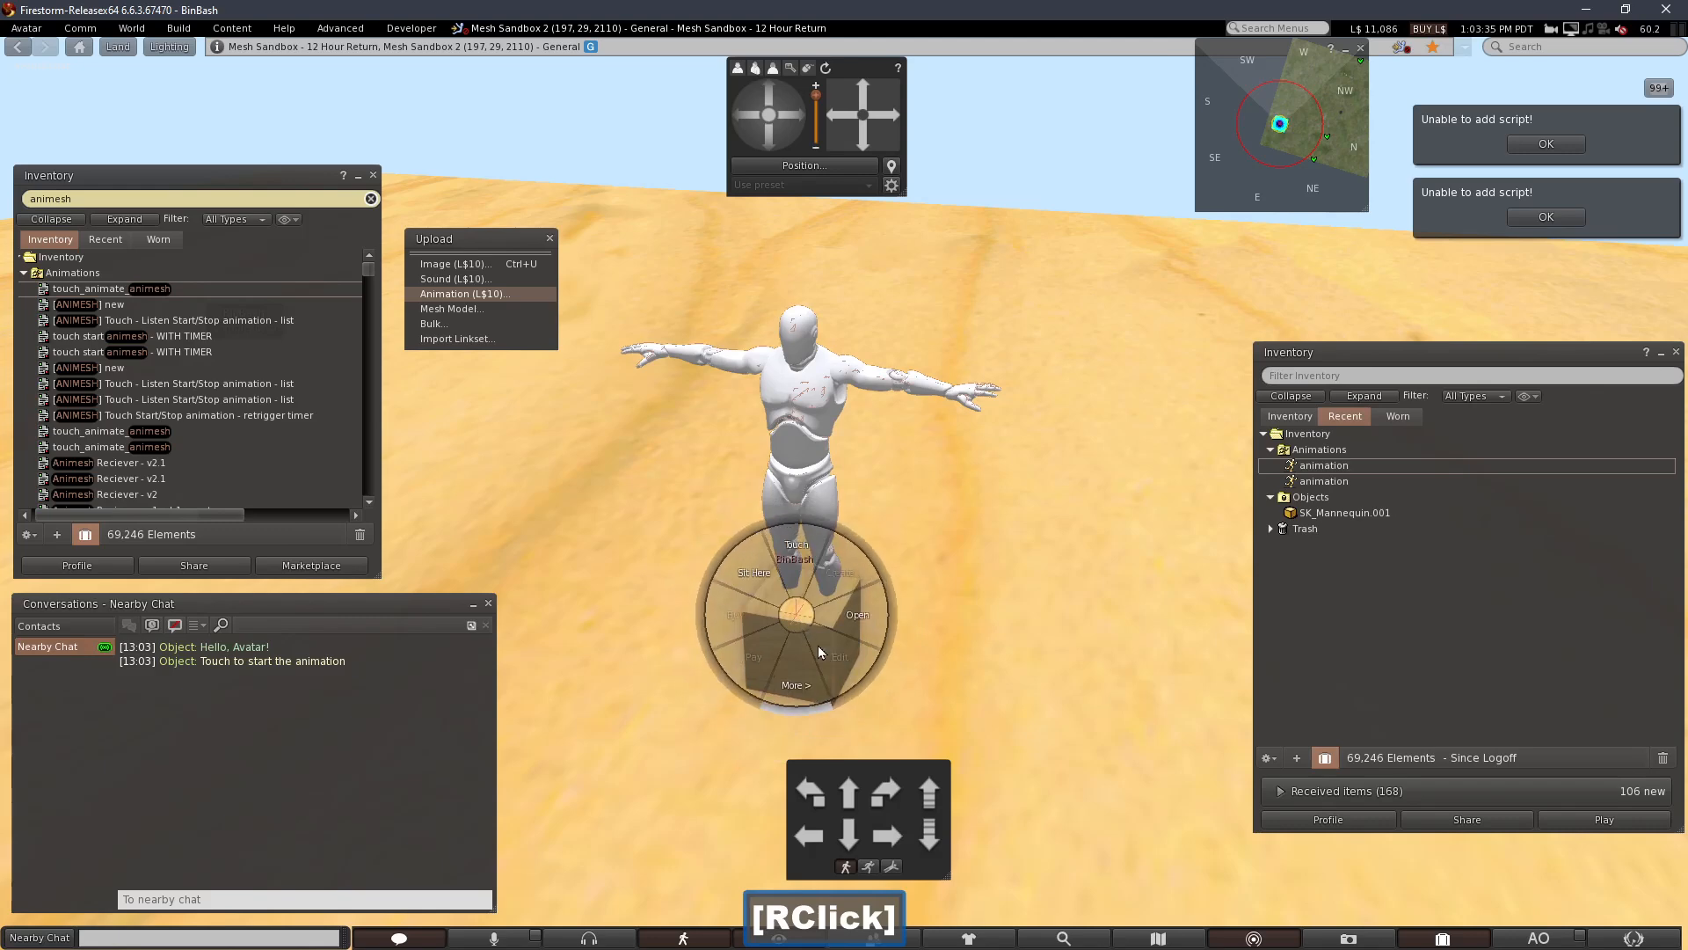
left_click(841, 670)
left_click_drag(672, 547, 764, 563, "shift")
key("Delete")
left_click(1123, 257)
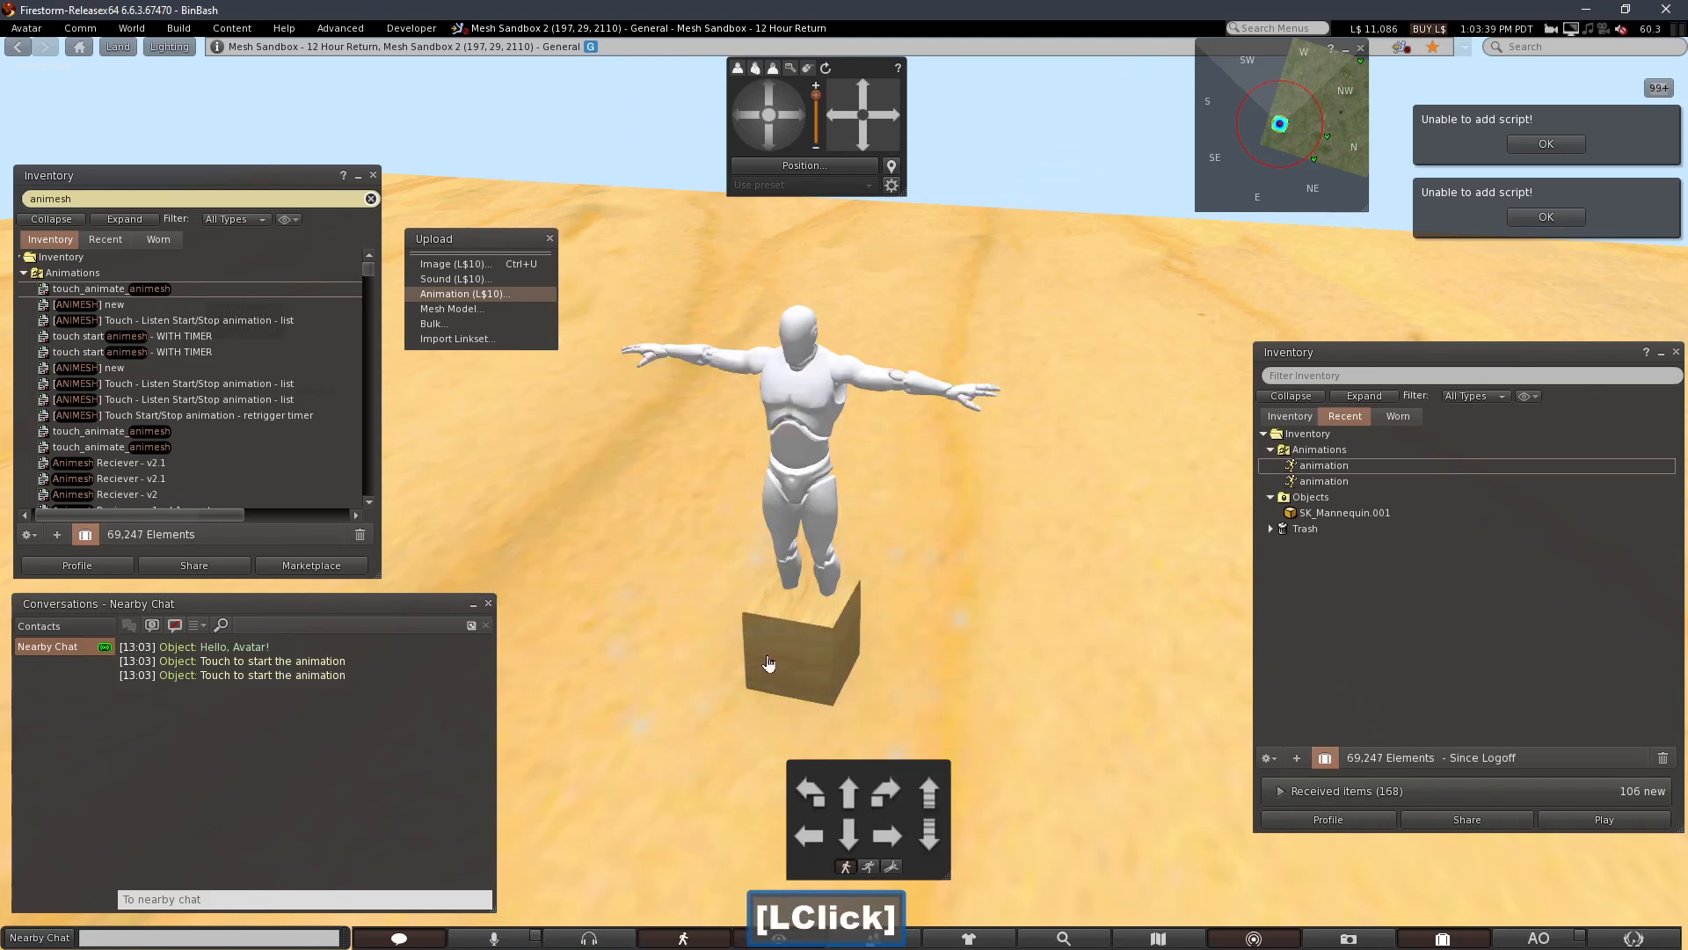
Touch the box to start the animesh animation, and raise the linkset until the mannequin is above the sand
left_click(821, 619)
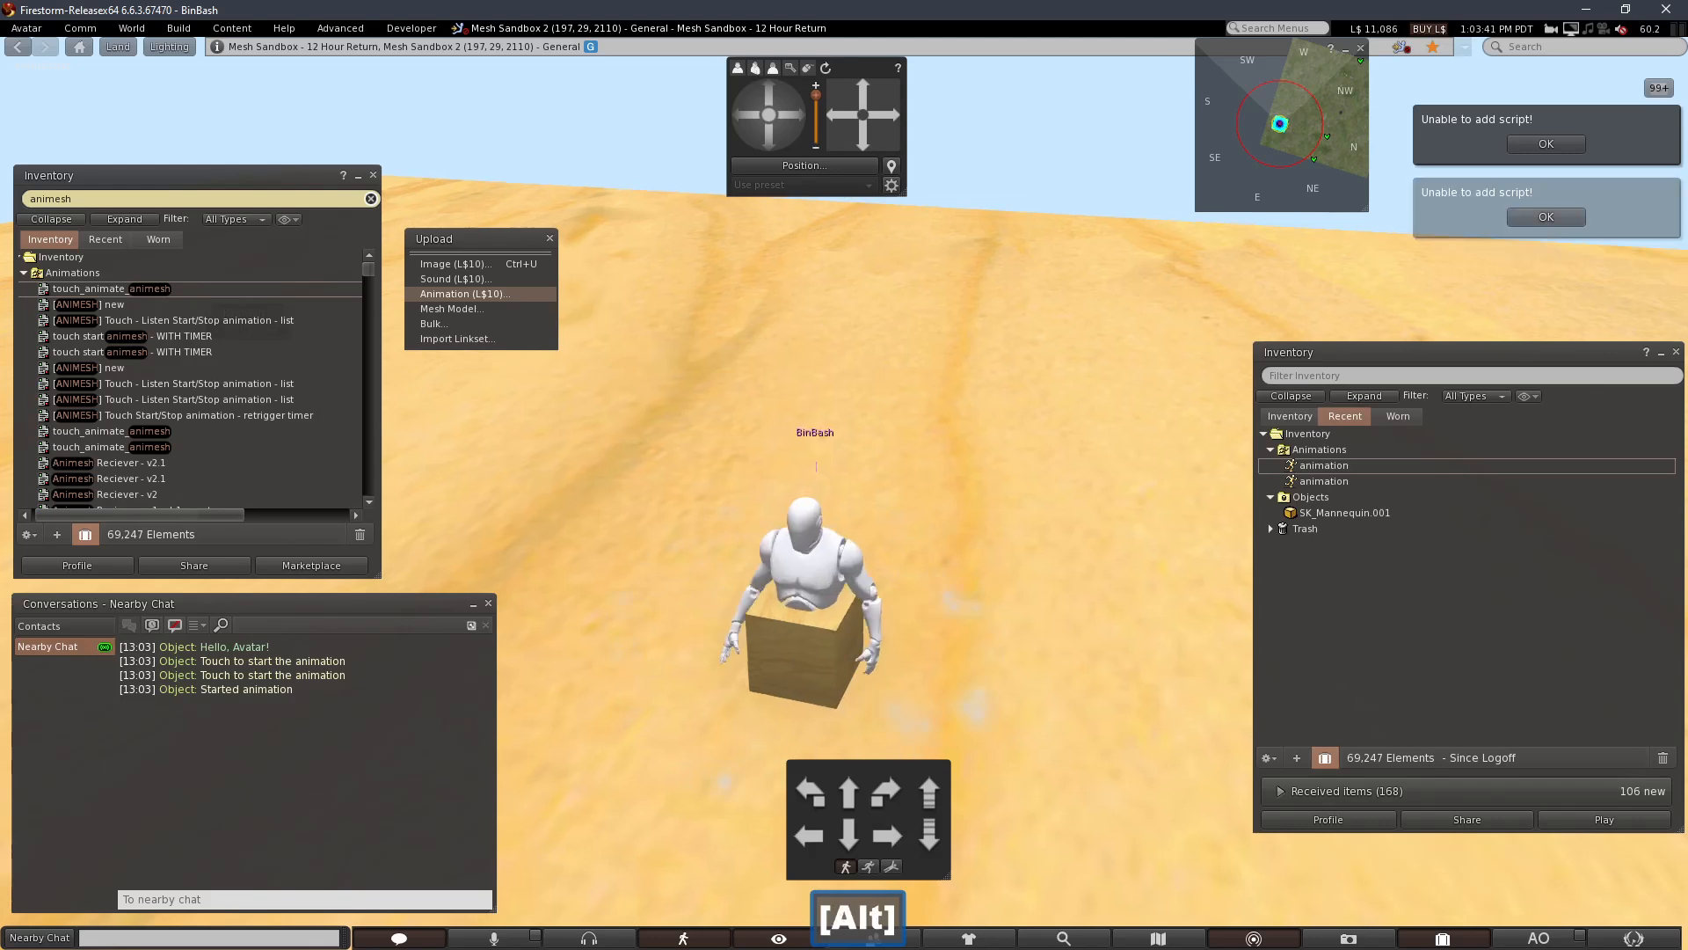
left_click(871, 614, "alt")
right_click(915, 467)
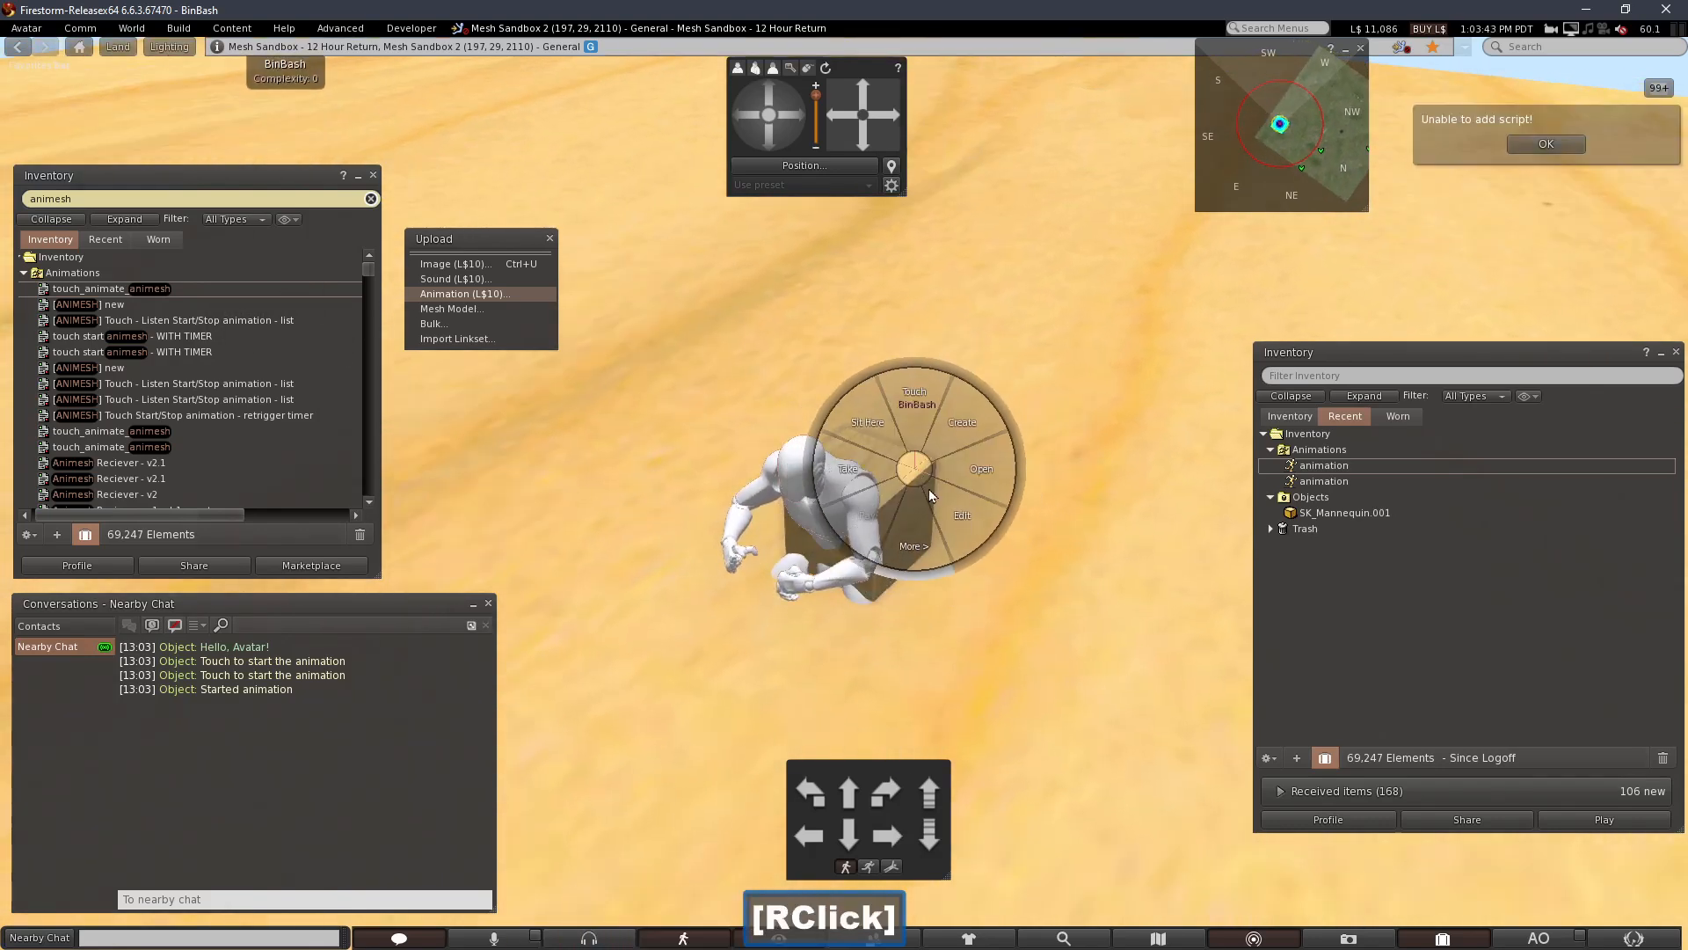
left_click(959, 513)
left_click_drag(1038, 382, 1028, 385, "alt")
left_click_drag(1101, 298, 1268, 251)
left_click_drag(692, 428, 696, 243)
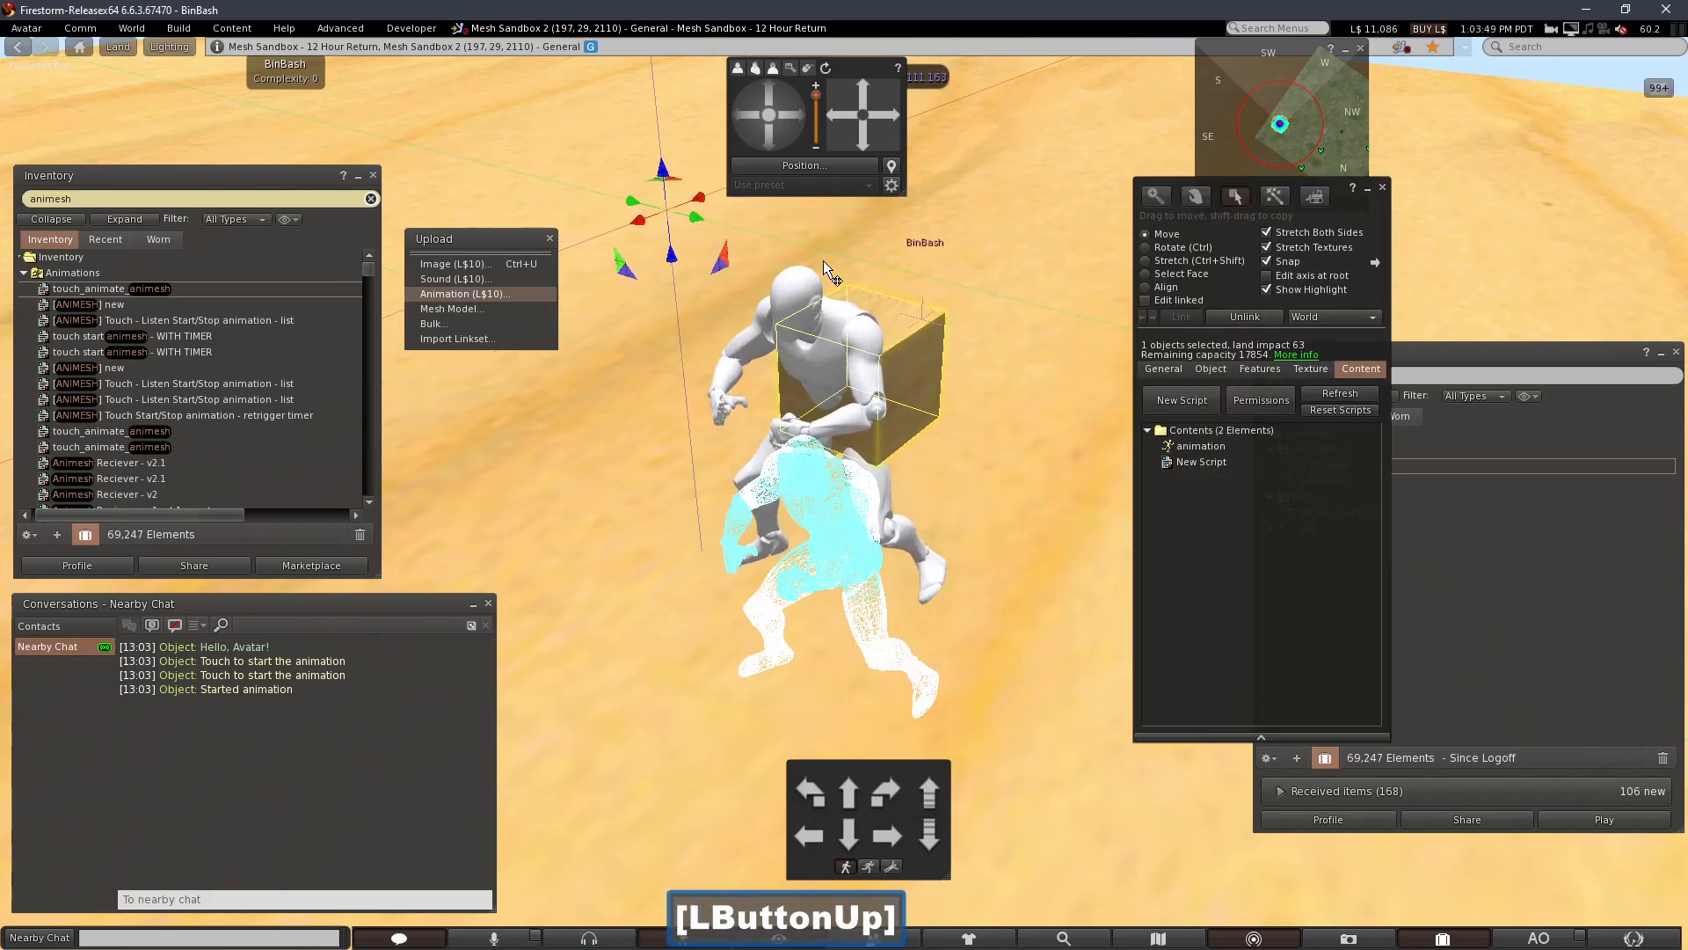
left_click(1382, 188)
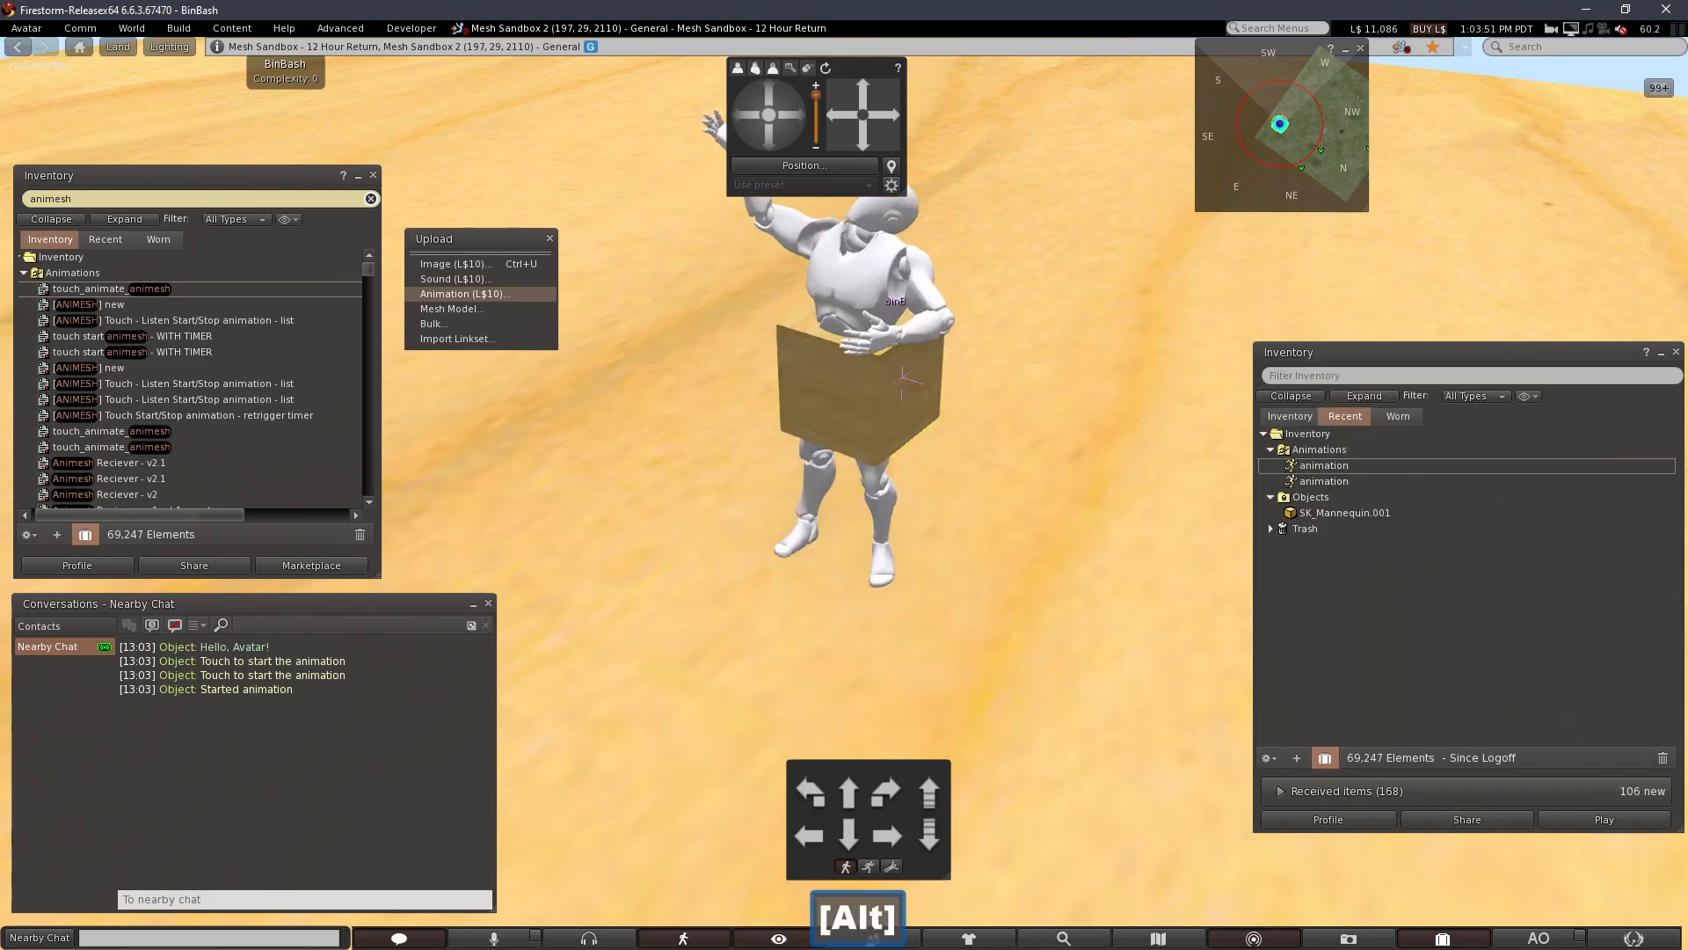
Make the linkset's box invisible by editing it as a linked part and setting its transparency to 100%, and finish editing
left_click(845, 501, "alt")
right_click(788, 475)
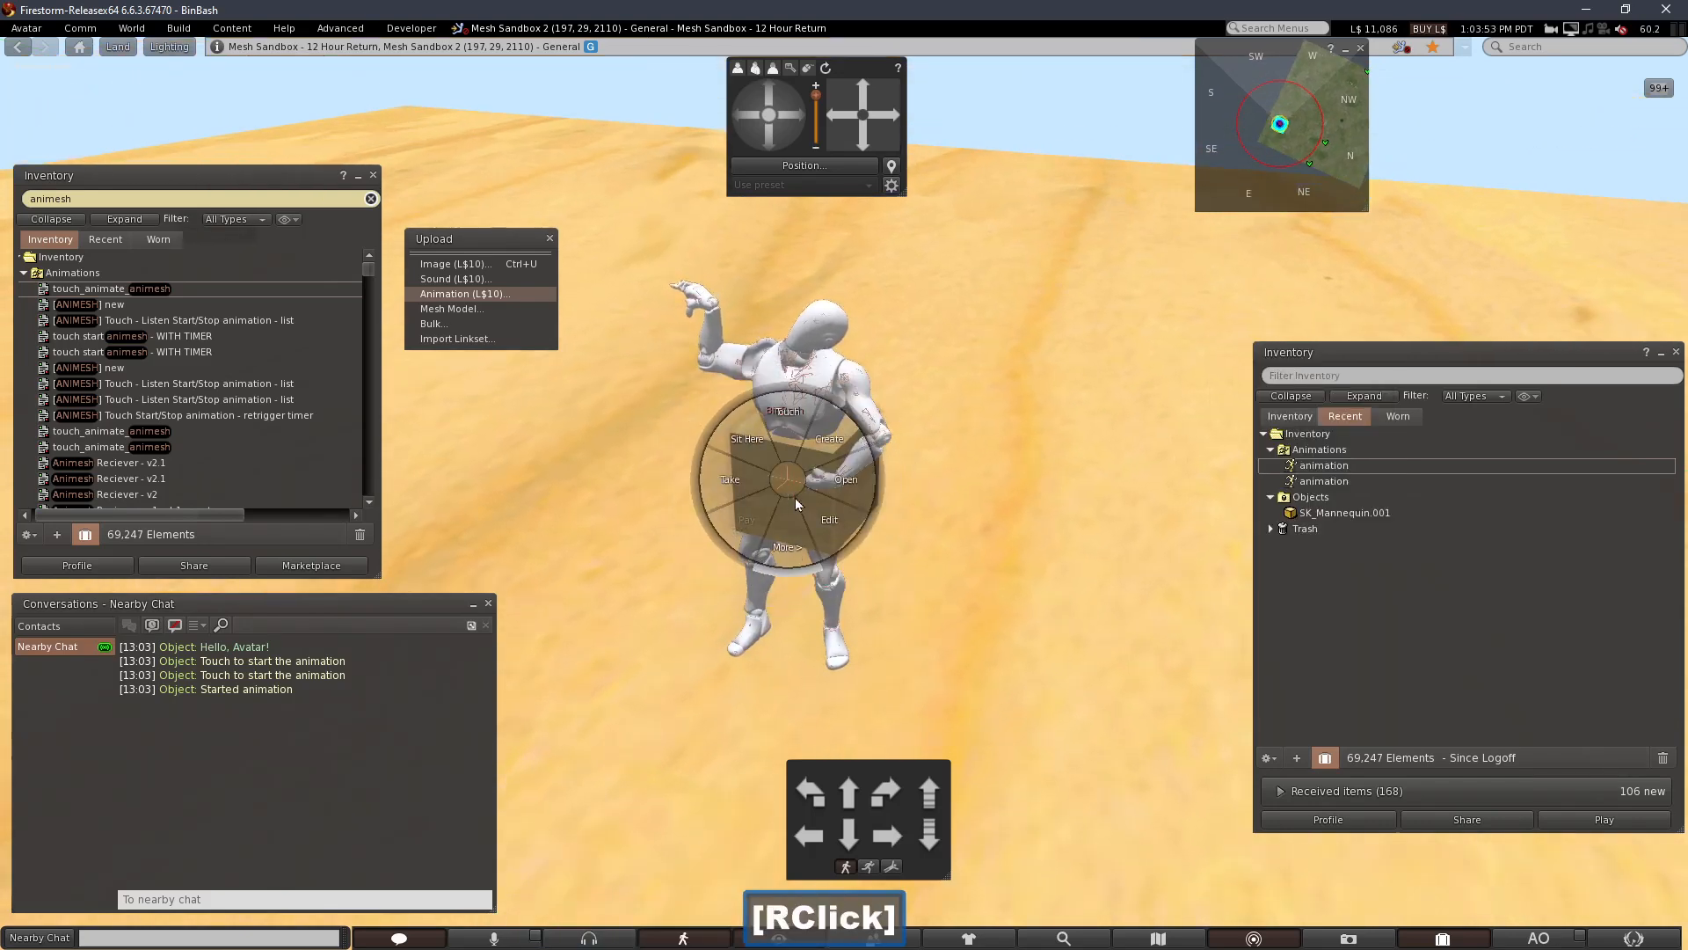
left_click(911, 487)
left_click(1145, 300)
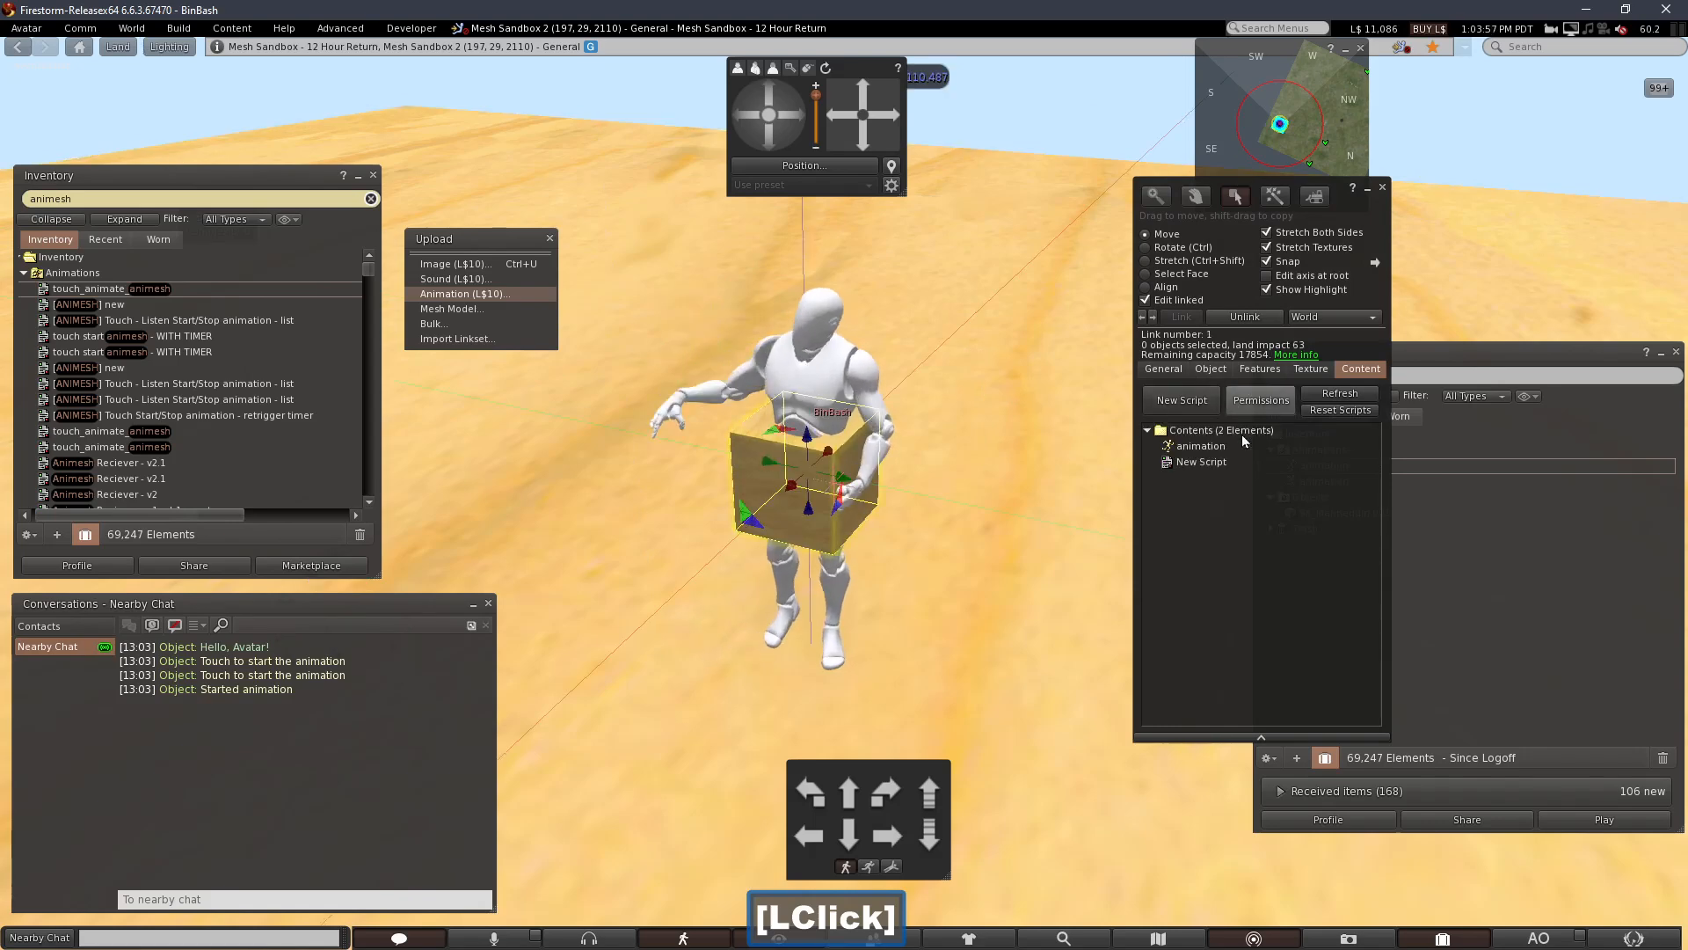
left_click(1257, 370)
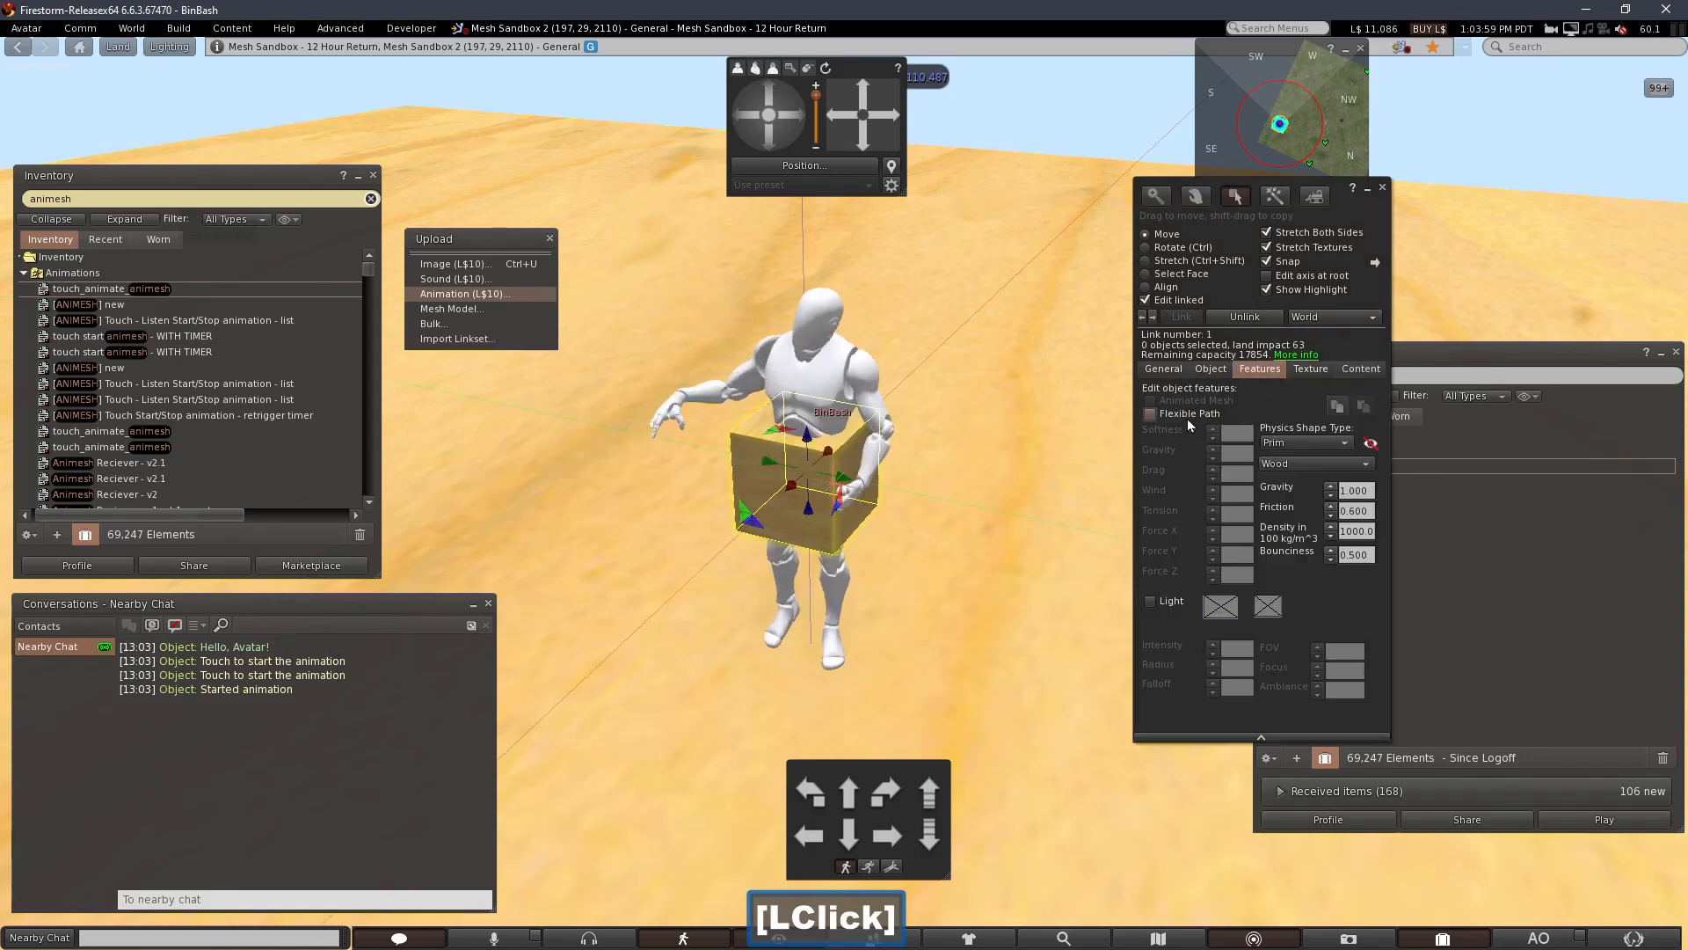
left_click(1311, 370)
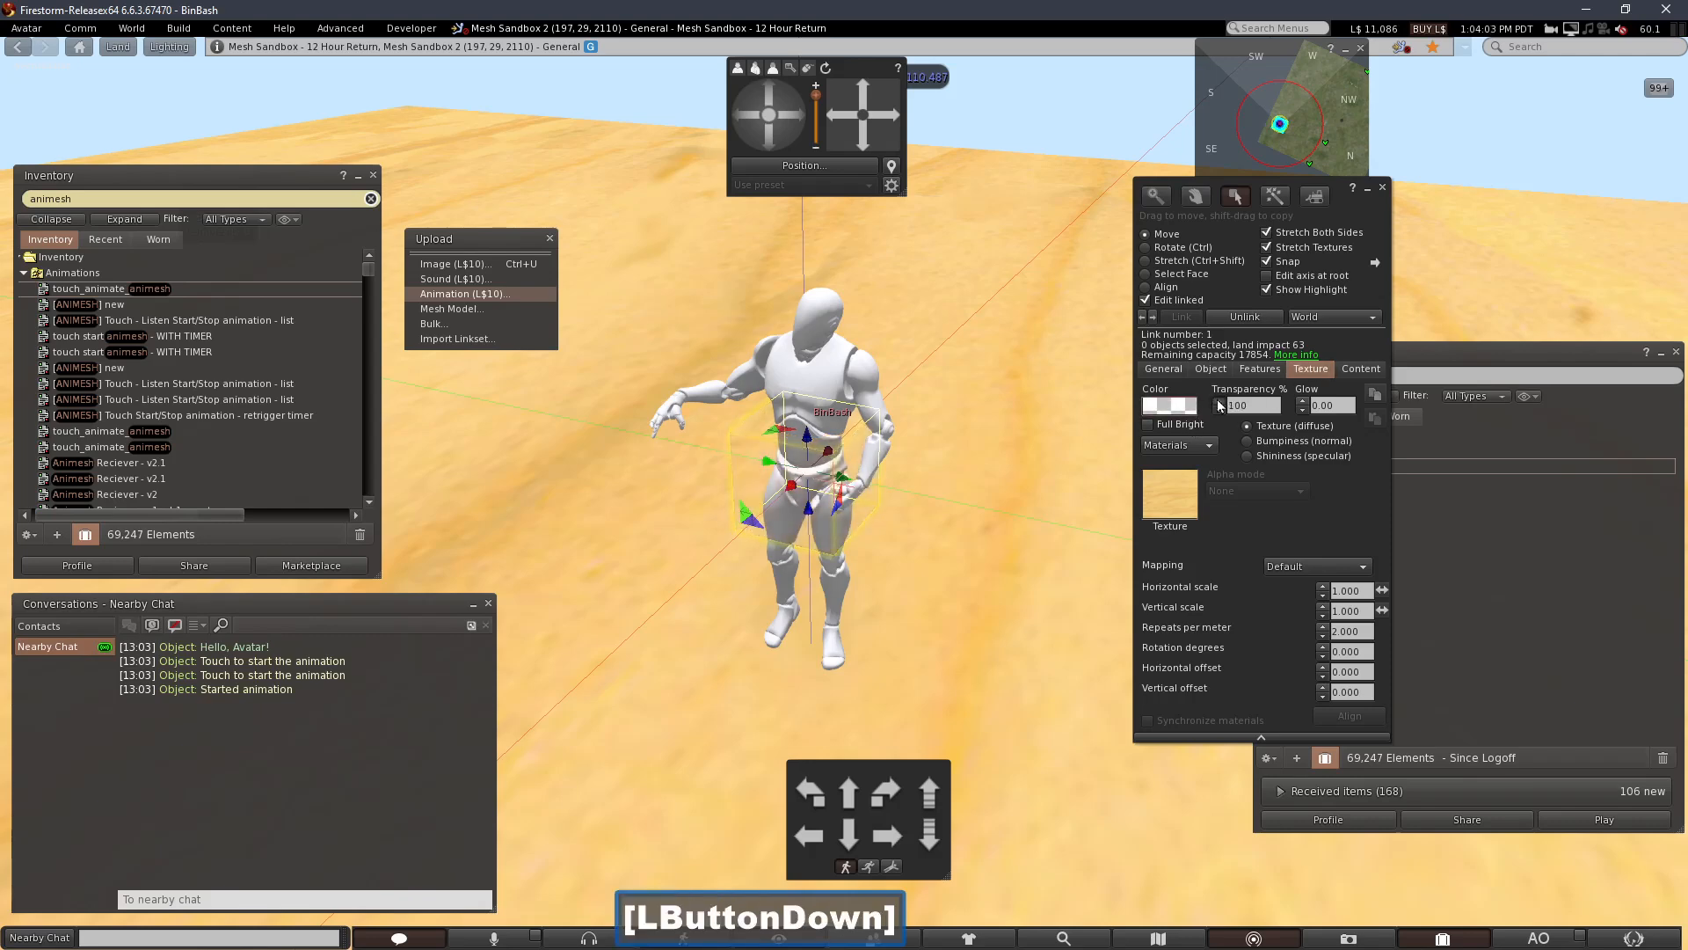
left_click(1381, 188)
Replace the animation in the mannequin linkset's contents with the first animation listed among the recent inventory items
left_click_drag(807, 479, 703, 581, "alt")
mouse_move(853, 506)
left_mouse_down("alt")
mouse_move(827, 452)
mouse_move(830, 409)
mouse_move(862, 545)
mouse_move(849, 493)
mouse_move(869, 497)
left_mouse_up("alt")
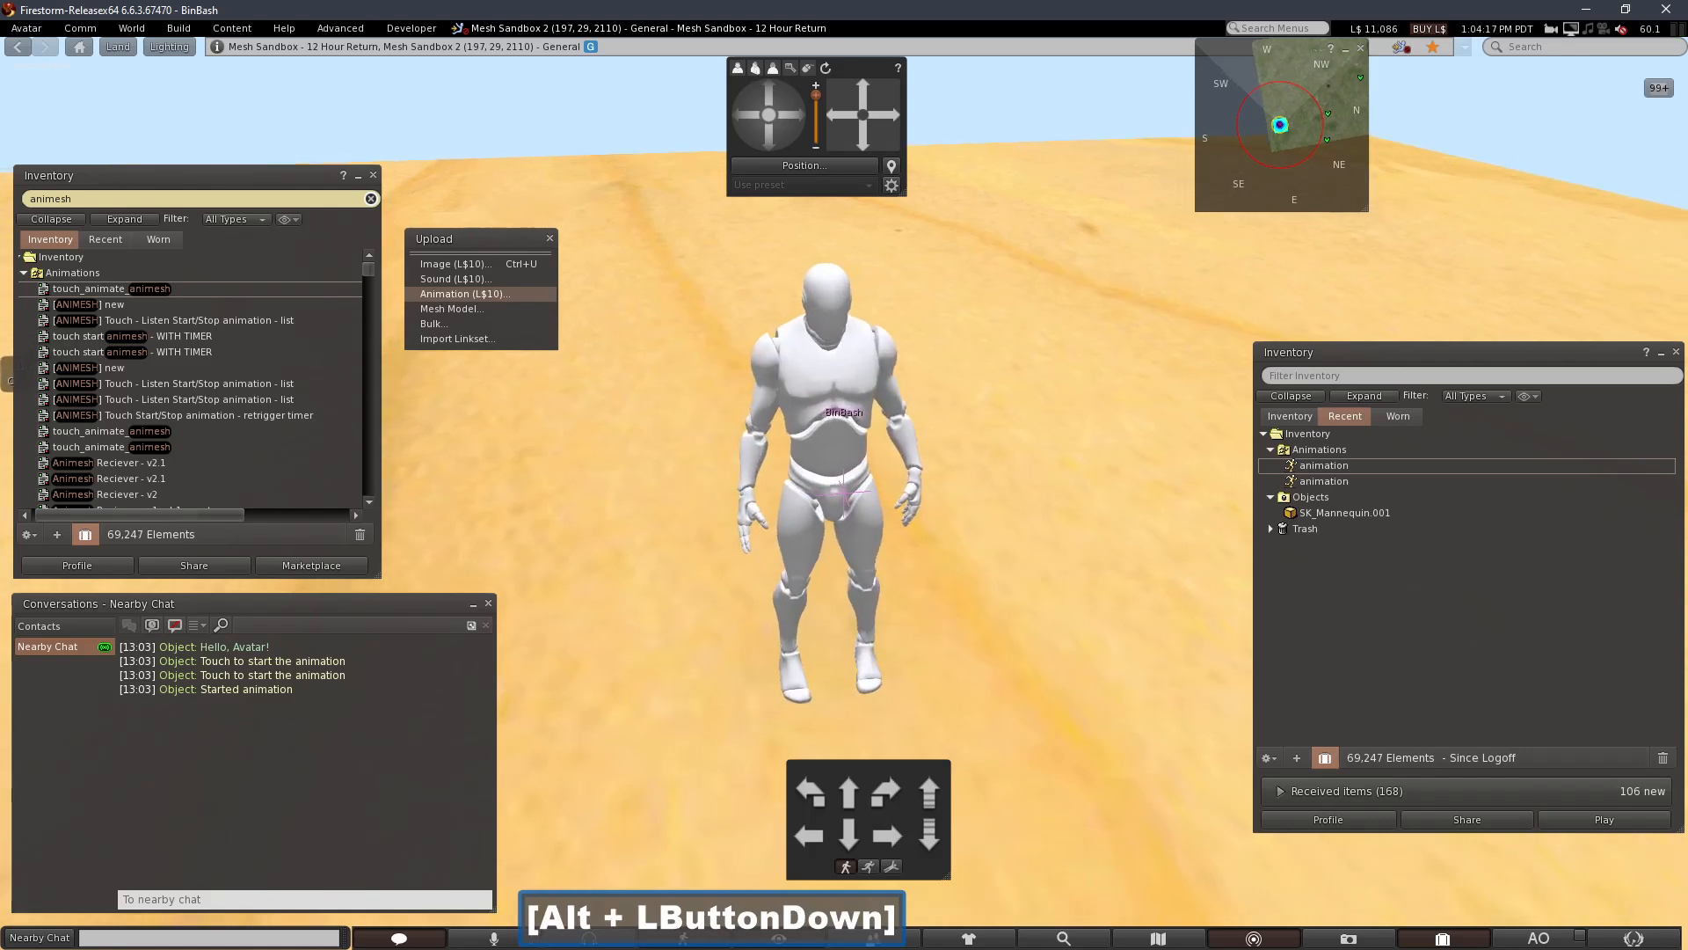
left_click_drag(843, 498, 846, 496, "alt")
right_click(869, 486)
double_click(1076, 462)
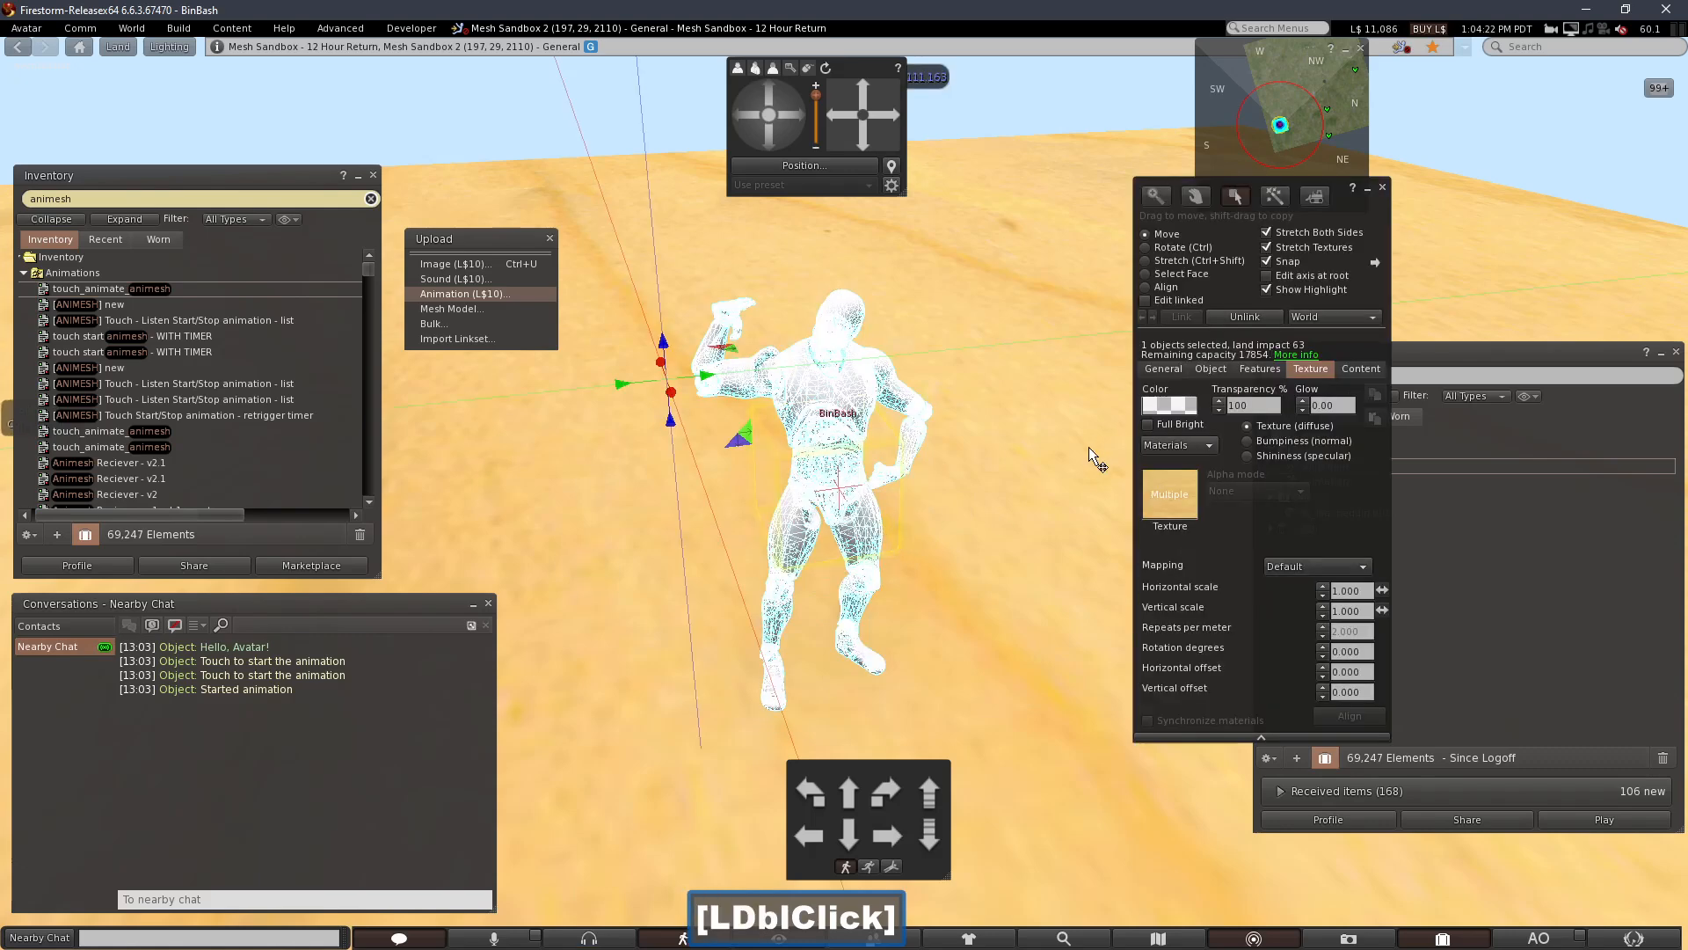
left_click(1355, 370)
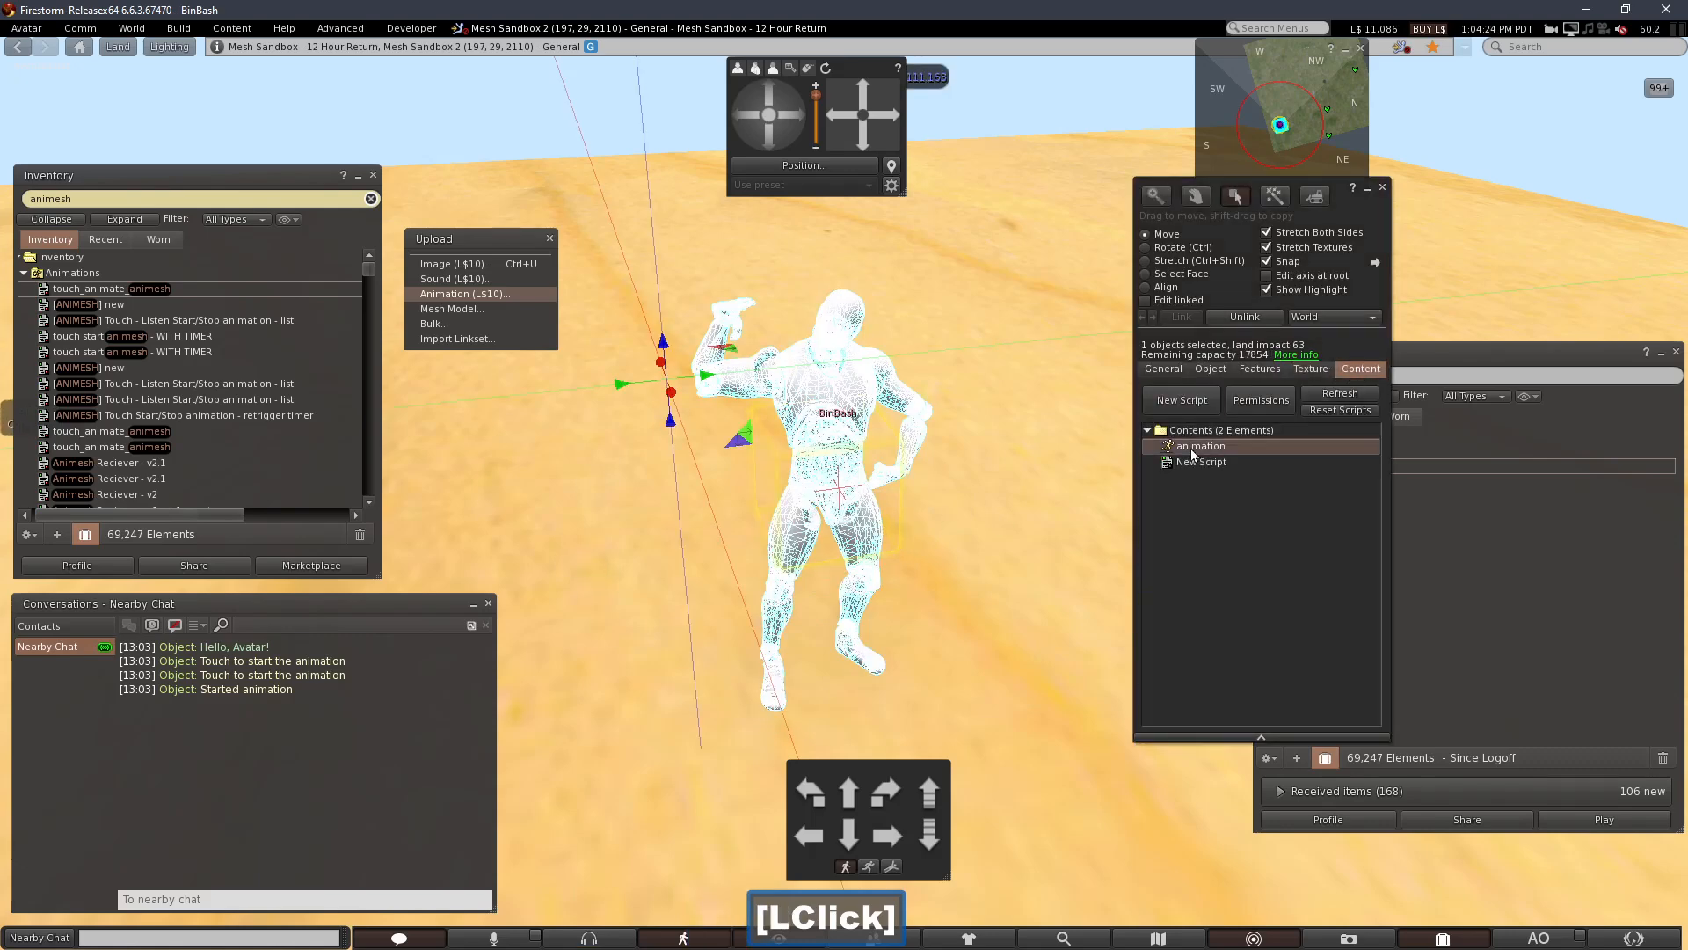
key("Delete")
left_click(807, 536)
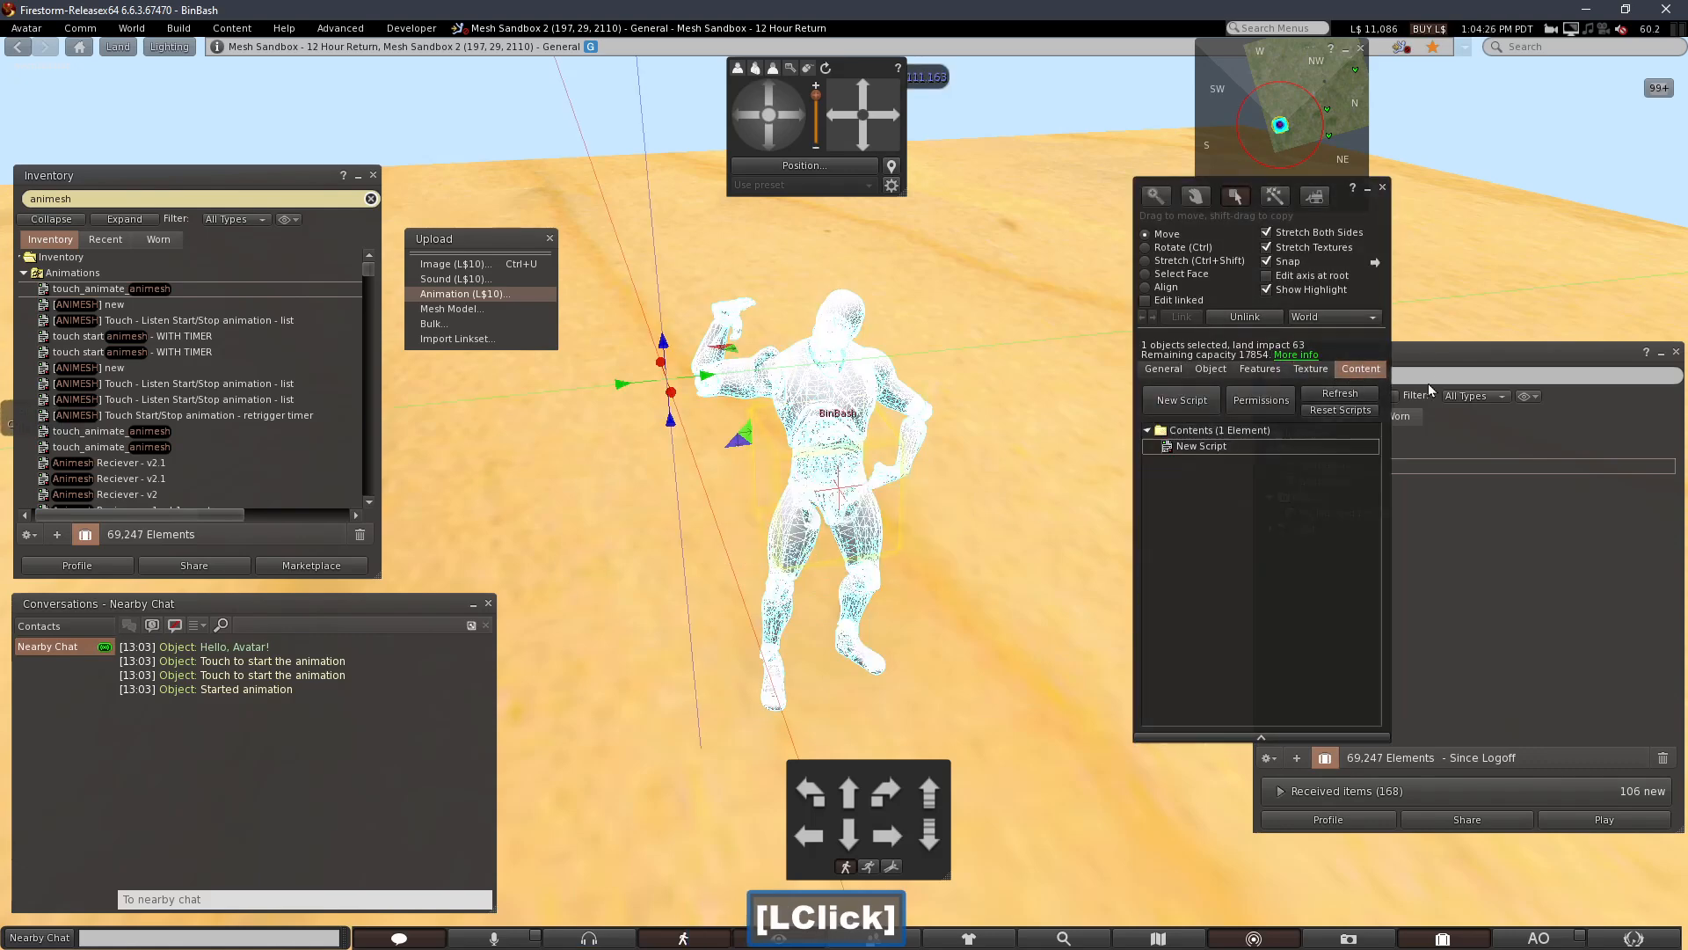
left_click(1431, 352)
left_click_drag(1340, 466, 1208, 484)
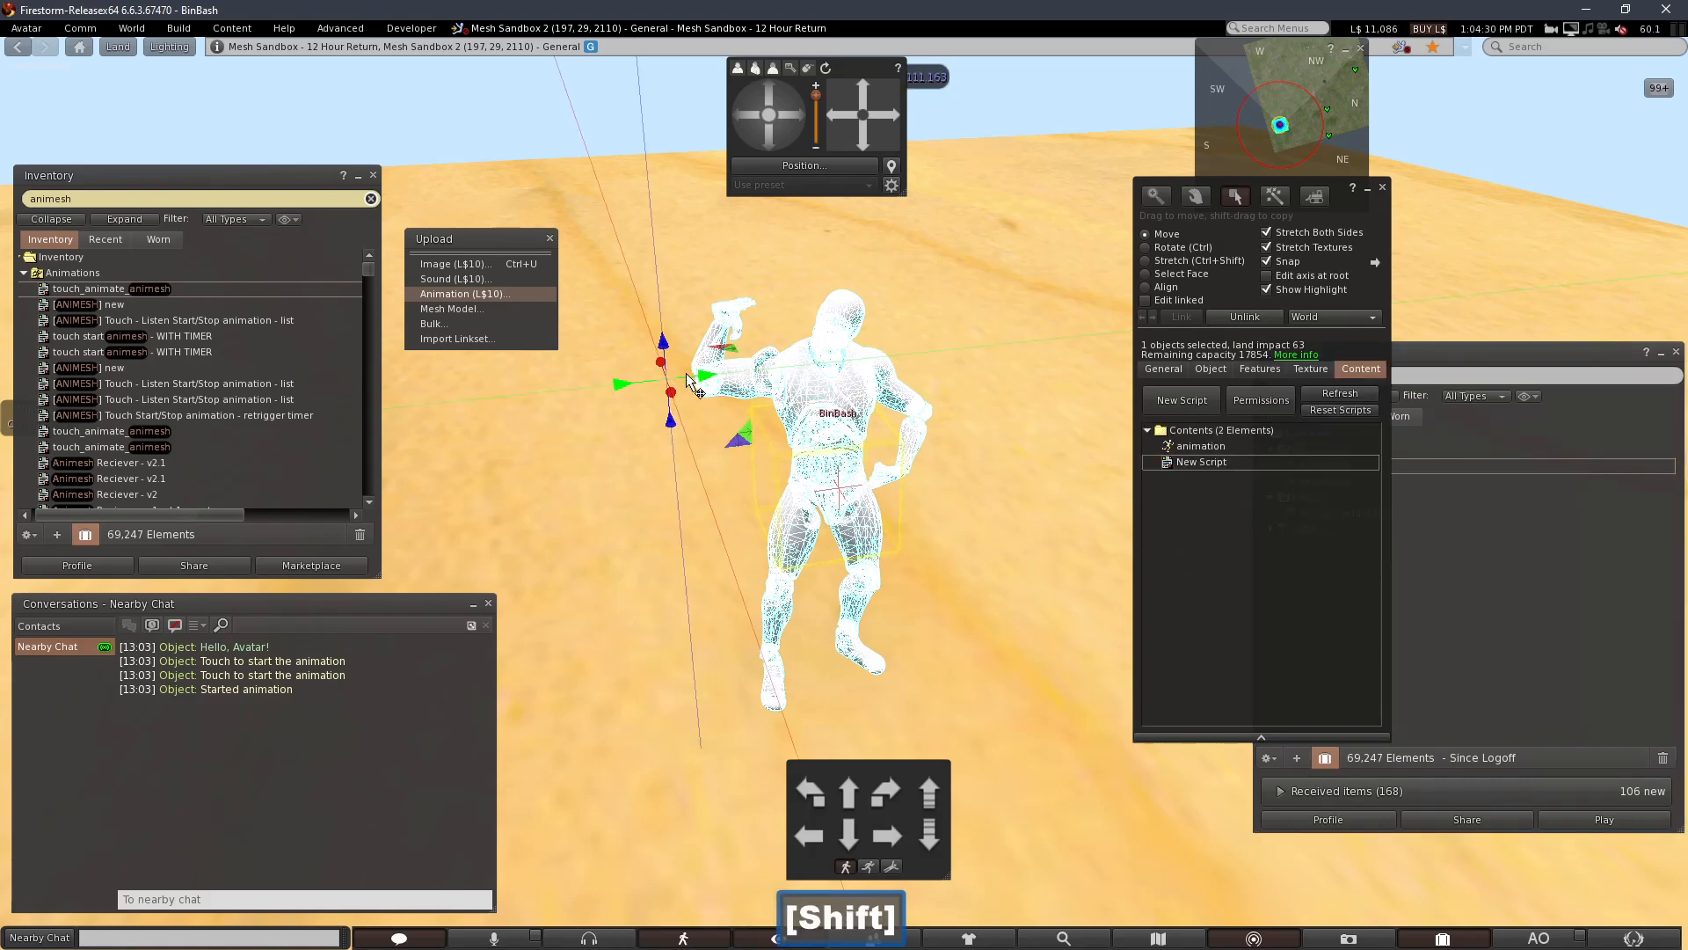
Duplicate the linkset, delete the one that was moved away, and touch the mannequin to start its animation
left_click_drag(690, 384, 695, 387, "shift")
key("Delete")
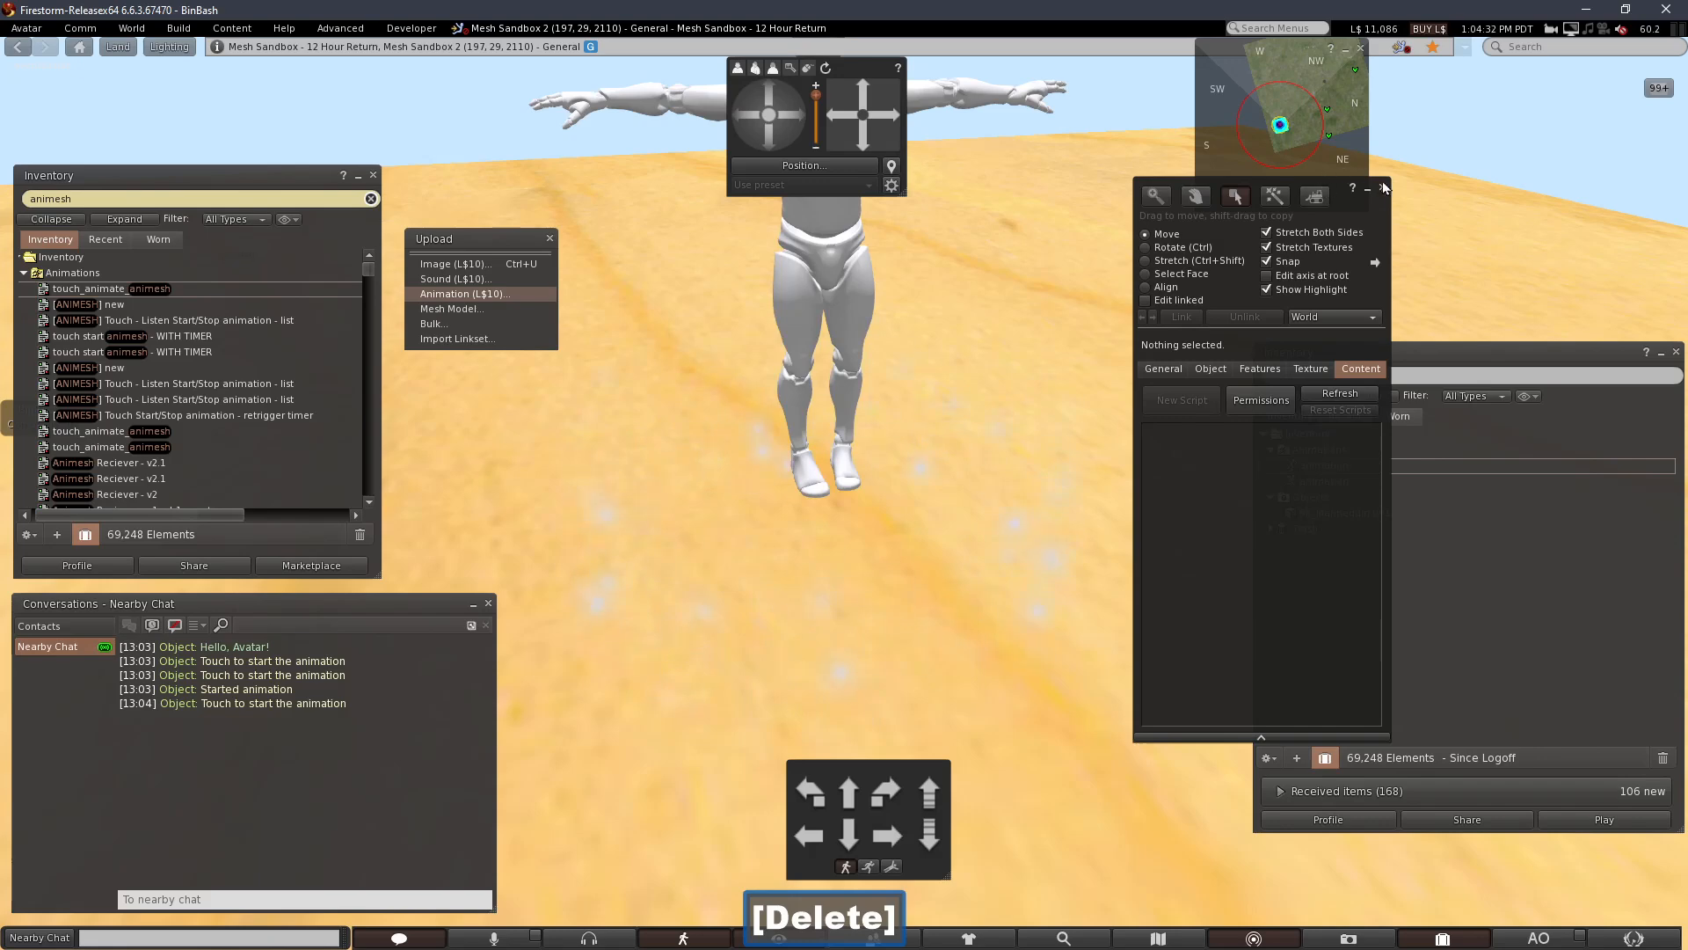
left_click(1385, 187)
left_click(818, 559)
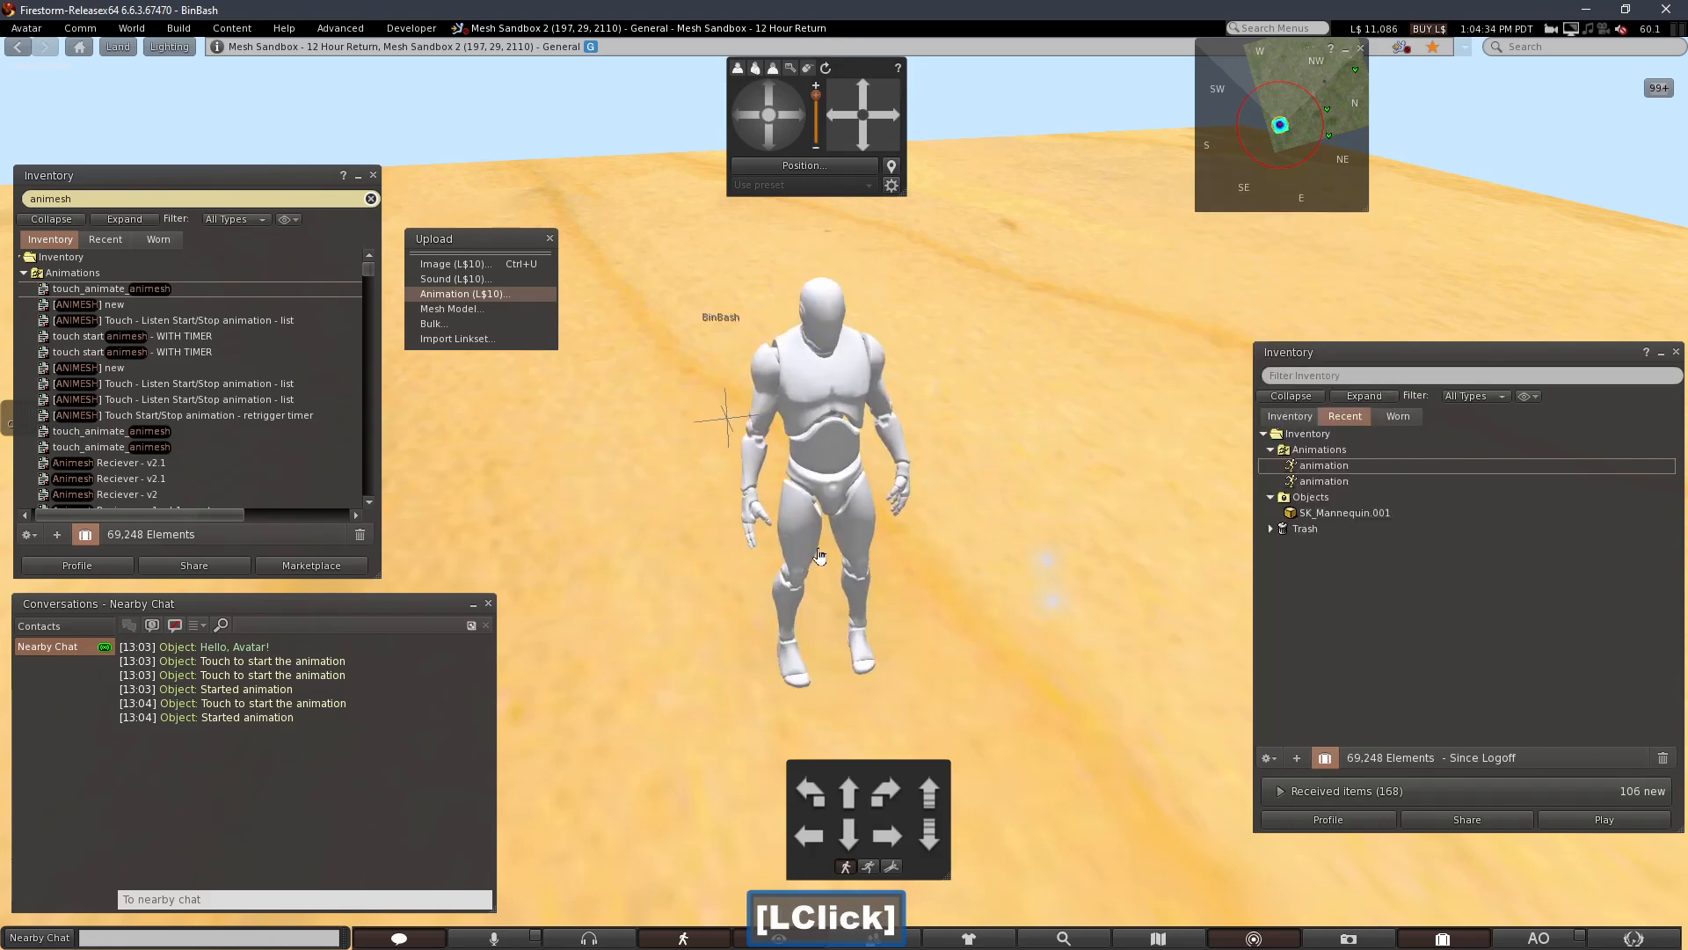
Inspect the mannequin's running animesh animation from several angles
left_click(821, 556, "alt")
mouse_move(821, 556)
left_mouse_down("alt")
mouse_move(842, 440)
mouse_move(866, 492)
mouse_move(695, 492)
mouse_move(811, 569)
left_mouse_up("alt")
mouse_move(851, 493)
left_mouse_down("alt")
mouse_move(857, 458)
mouse_move(1239, 431)
mouse_move(1670, 360)
mouse_move(1170, 466)
mouse_move(1538, 519)
mouse_move(1574, 581)
mouse_move(851, 493)
mouse_move(870, 494)
left_mouse_up("alt")
left_click(844, 494, "alt")
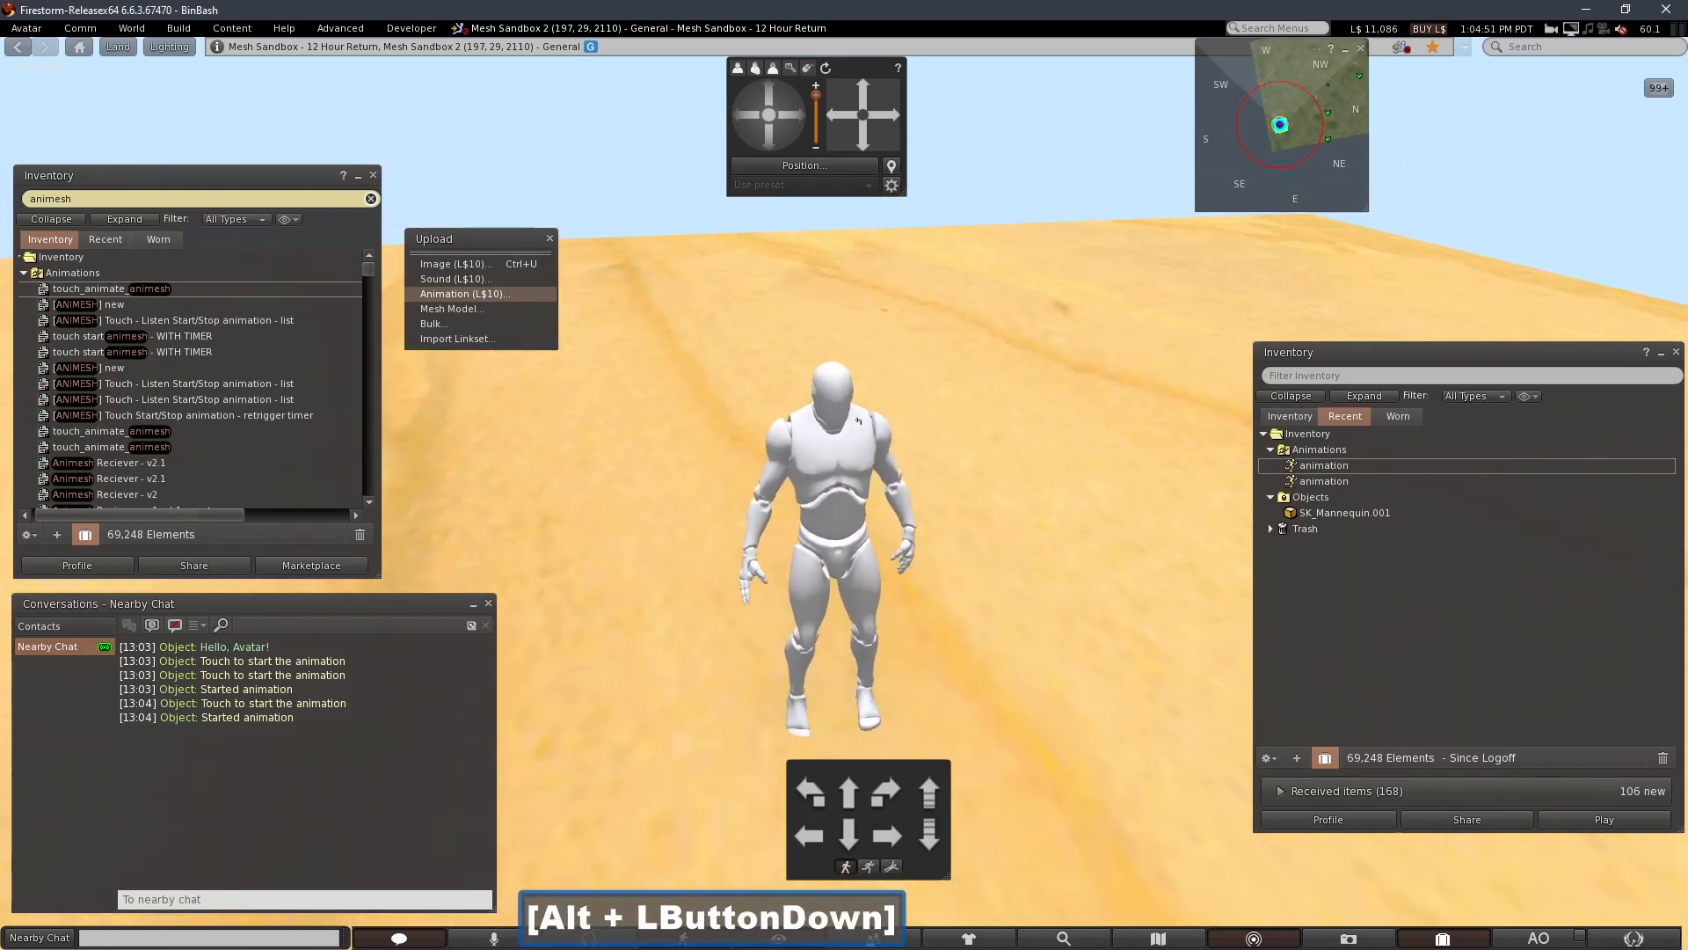
left_click(839, 494, "alt")
mouse_move(842, 494)
left_mouse_down("alt")
mouse_move(888, 493)
mouse_move(846, 498)
left_mouse_up("alt")
left_click(846, 501, "alt")
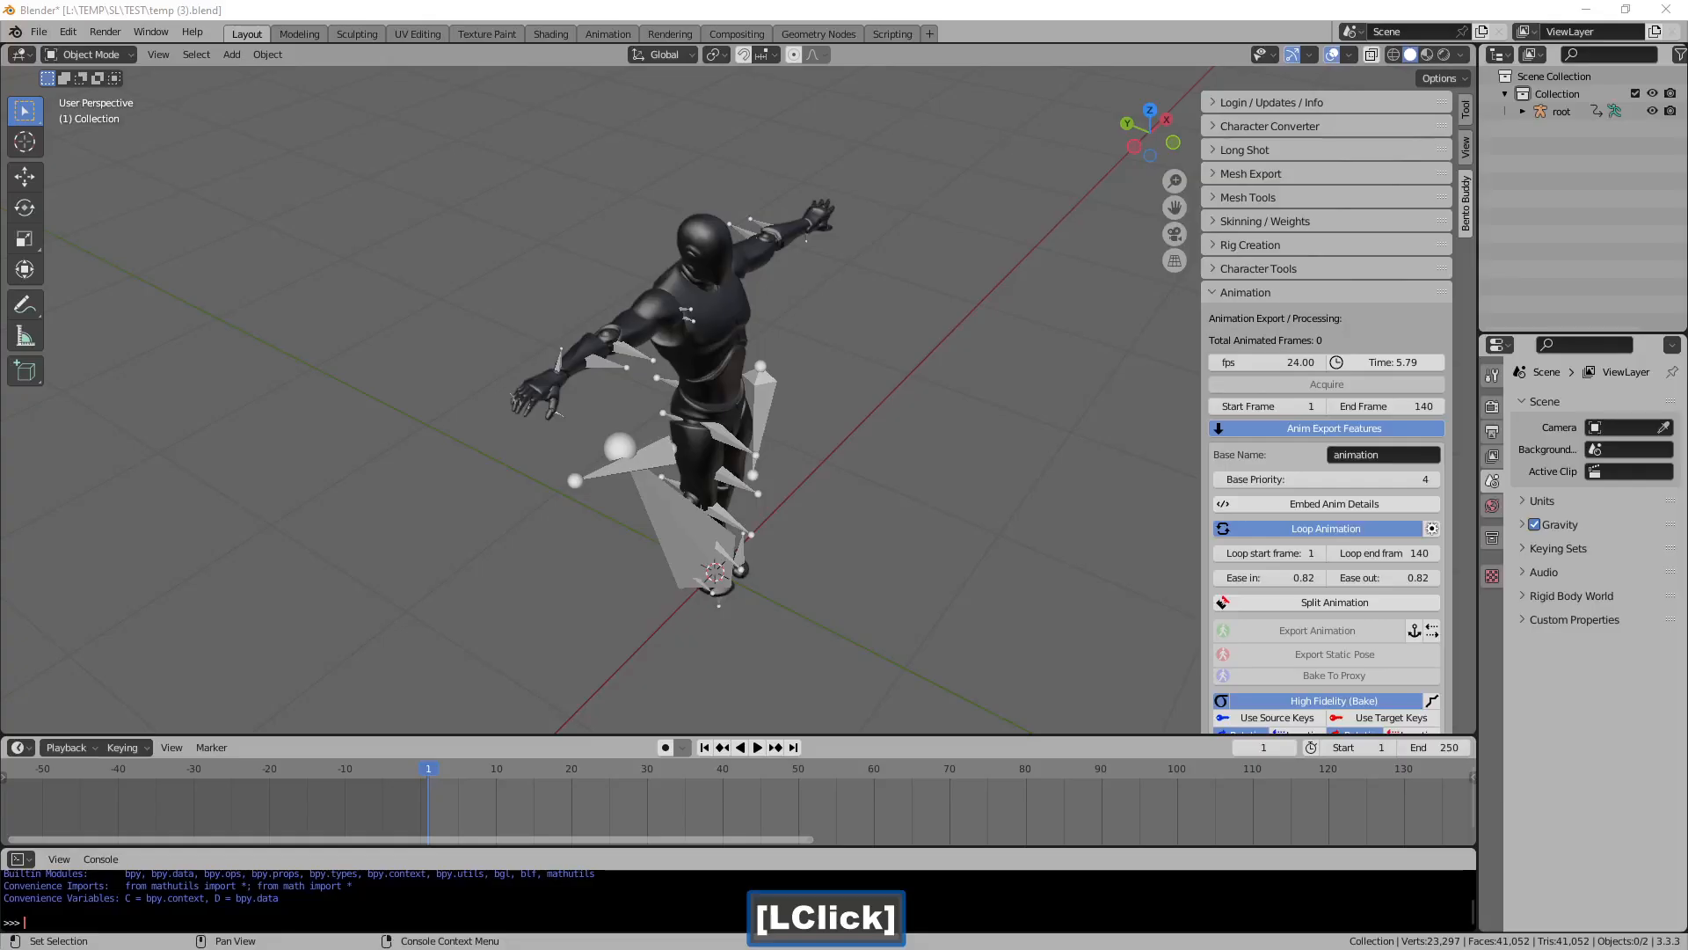
In Blender, select the root armature, scrub the animation to frame 70 and examine the mannequin's arm and hand pose
left_click(712, 545)
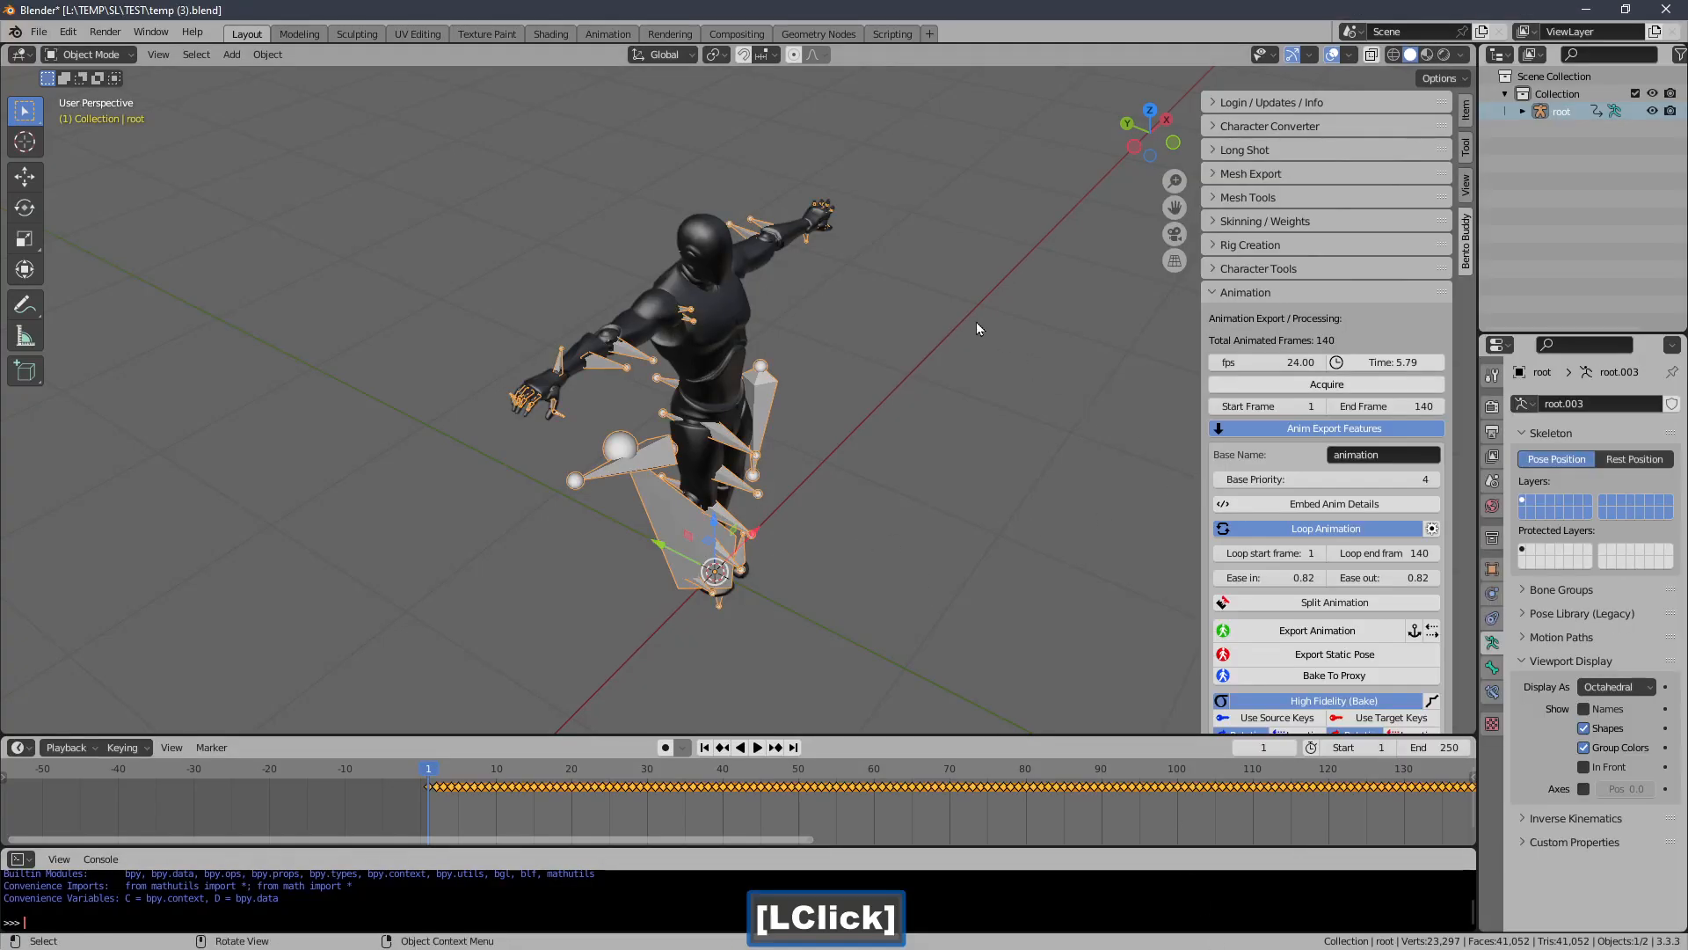
left_click_drag(433, 798, 680, 774)
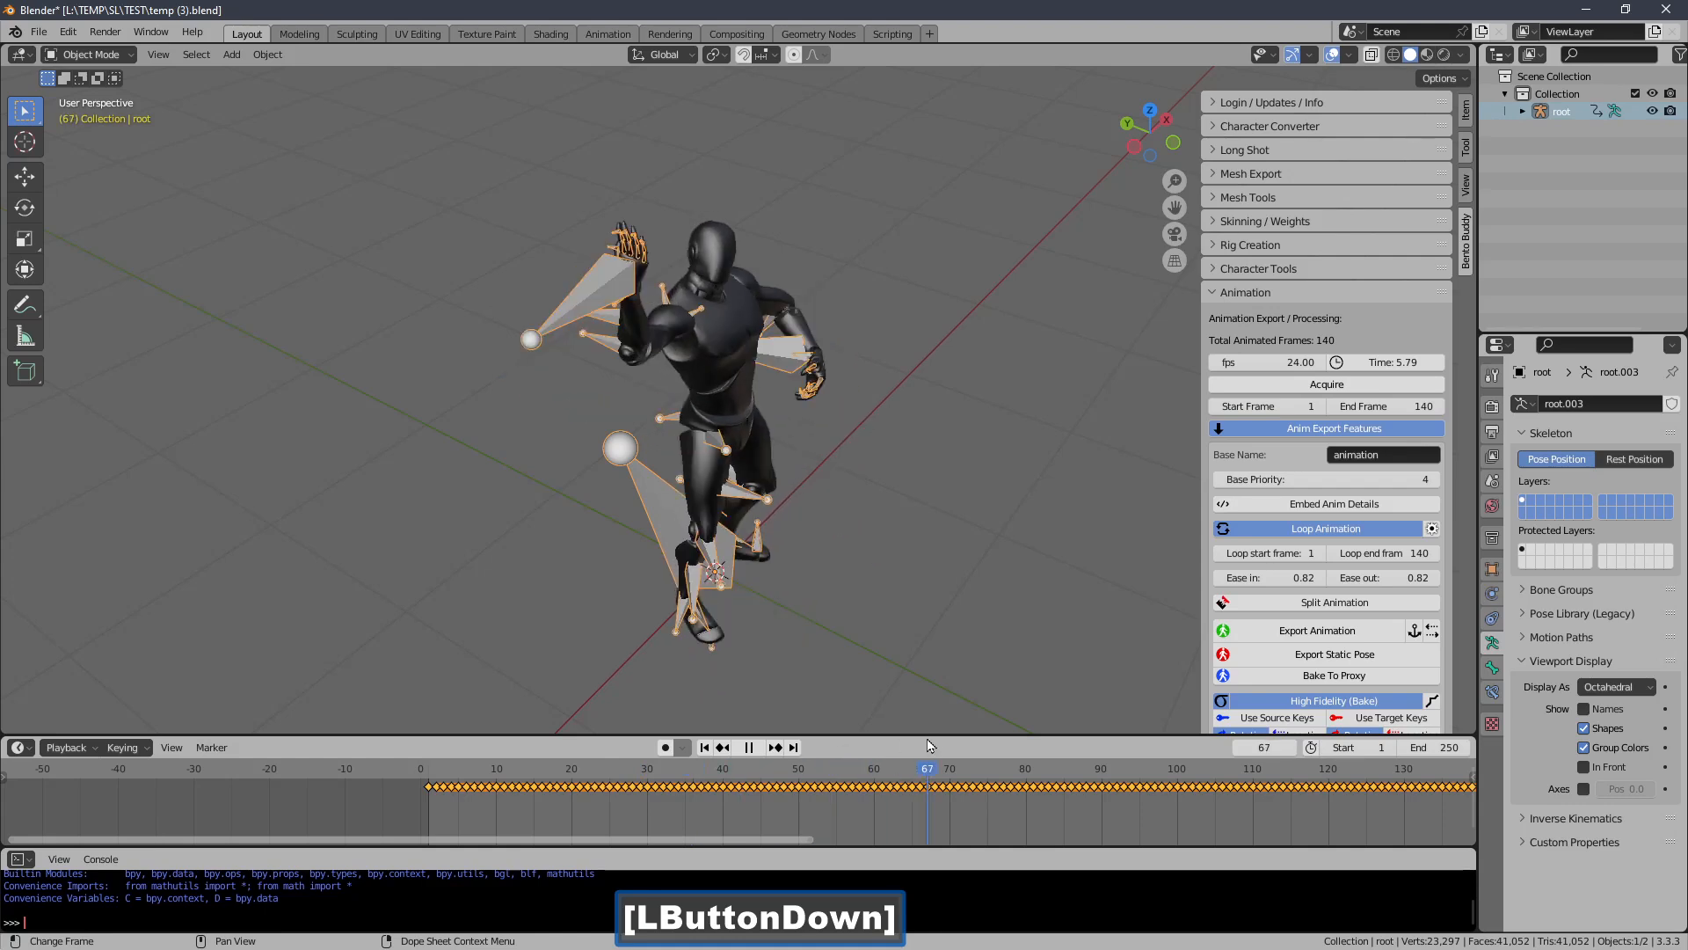
left_click_drag(920, 743, 956, 742)
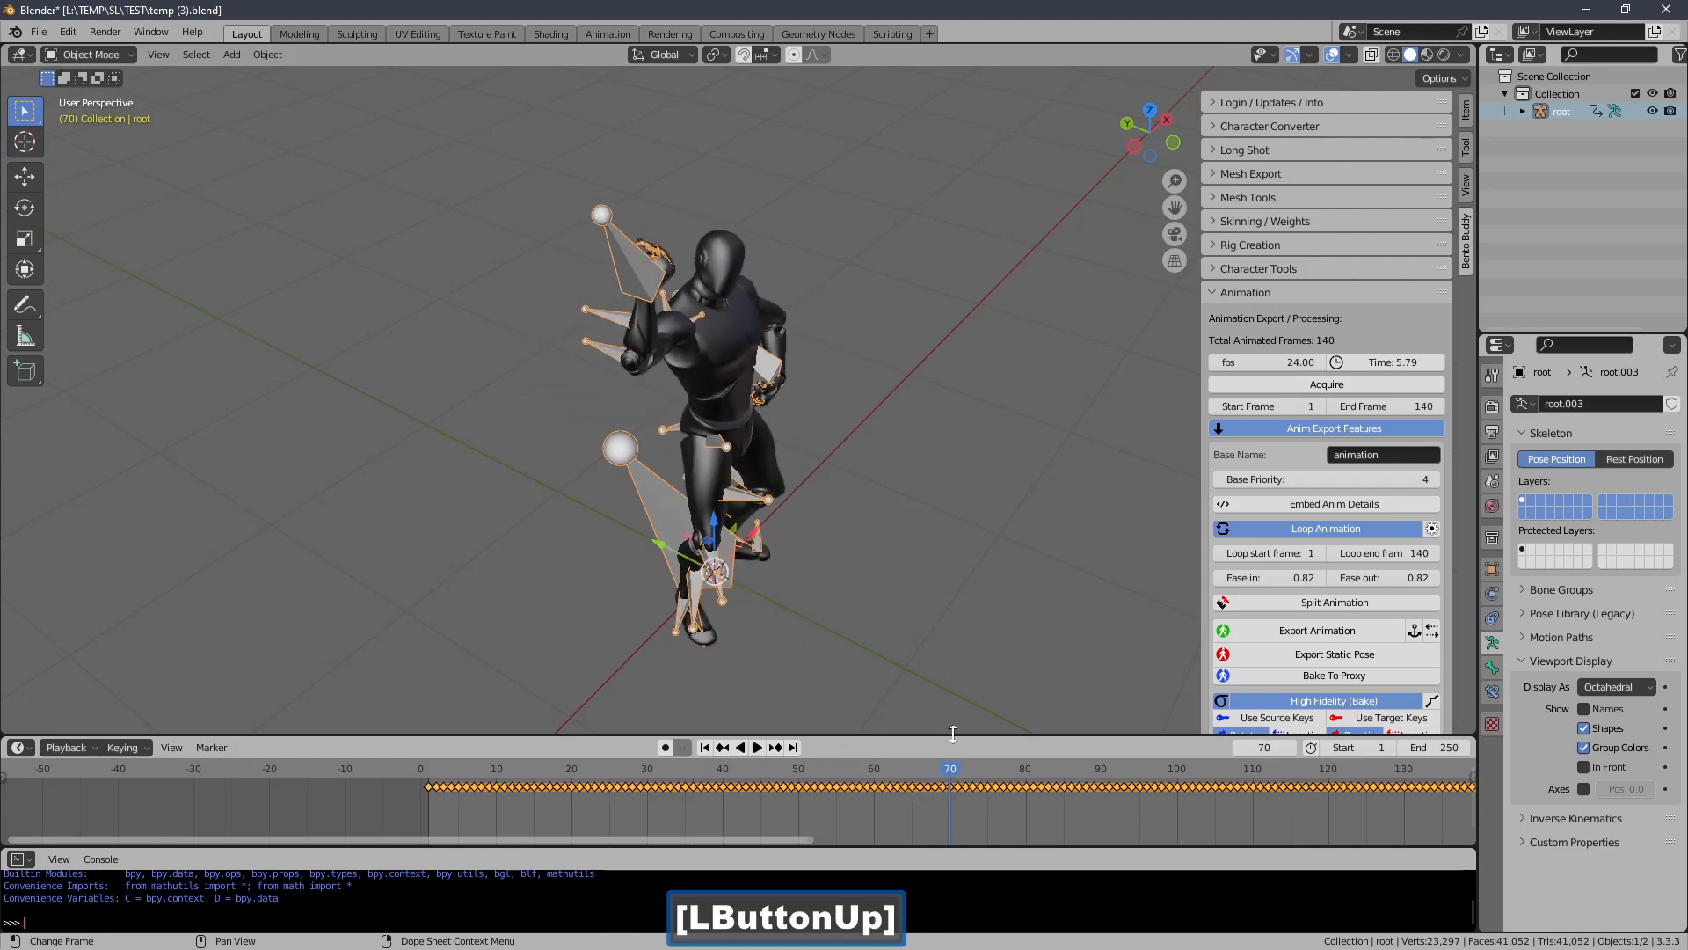
middle_click_drag(778, 359, 585, 295)
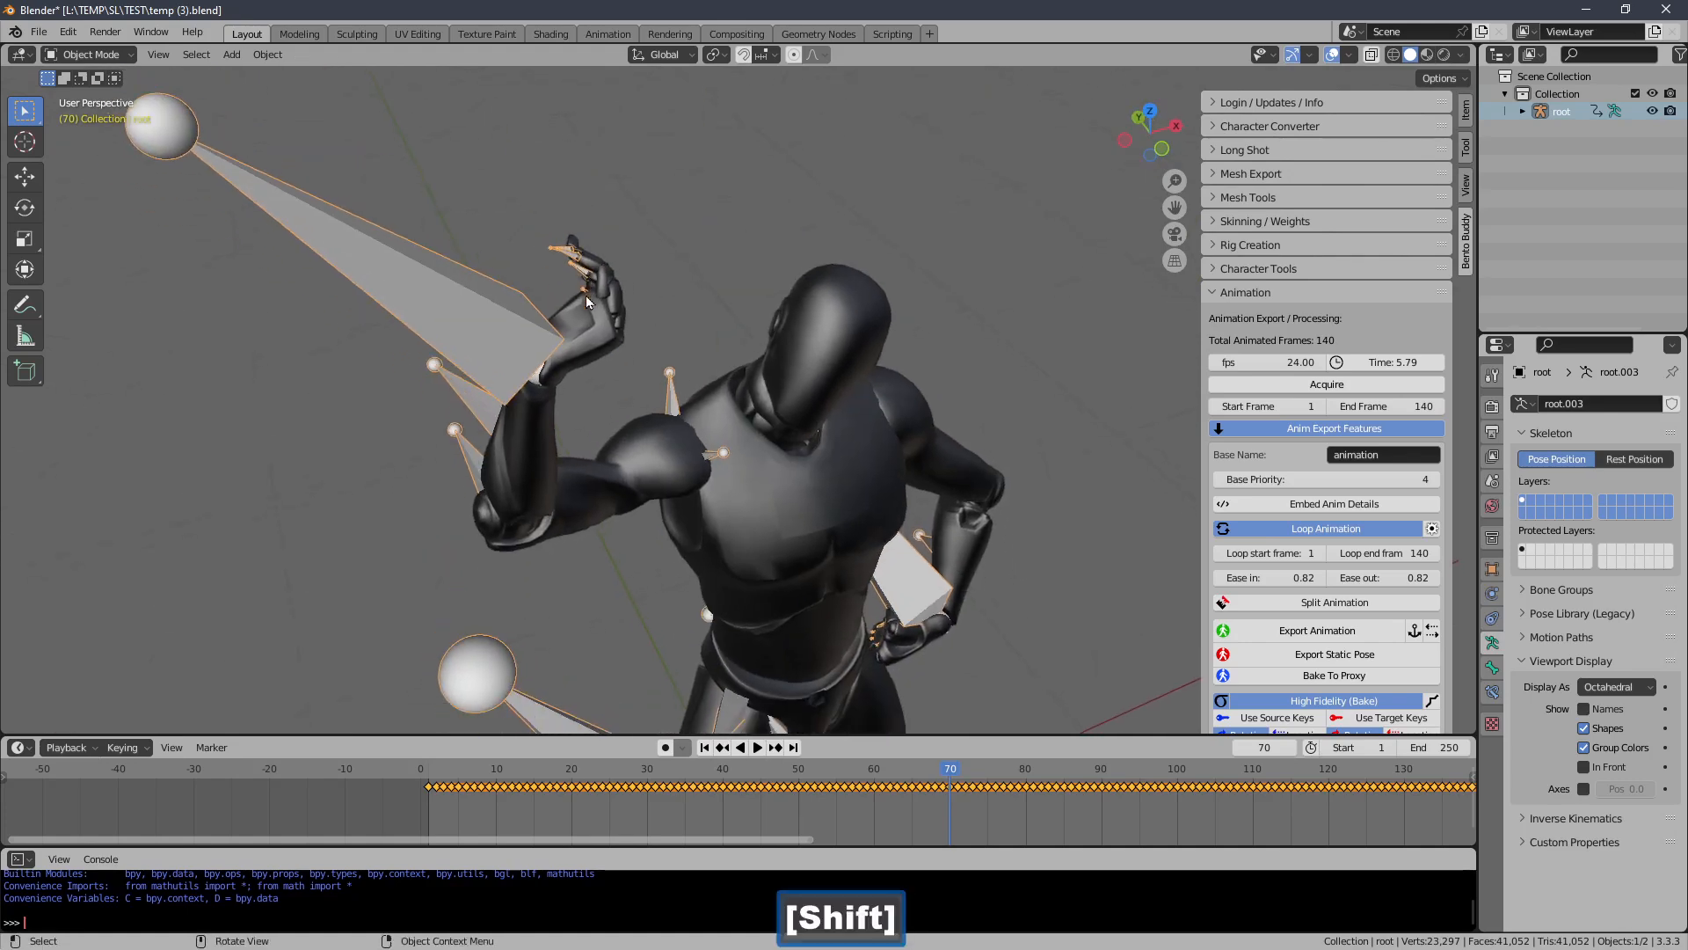
mouse_move(680, 271)
middle_mouse_down("ctrl")
mouse_move(708, 370)
mouse_move(718, 246)
mouse_move(703, 283)
middle_mouse_up("ctrl")
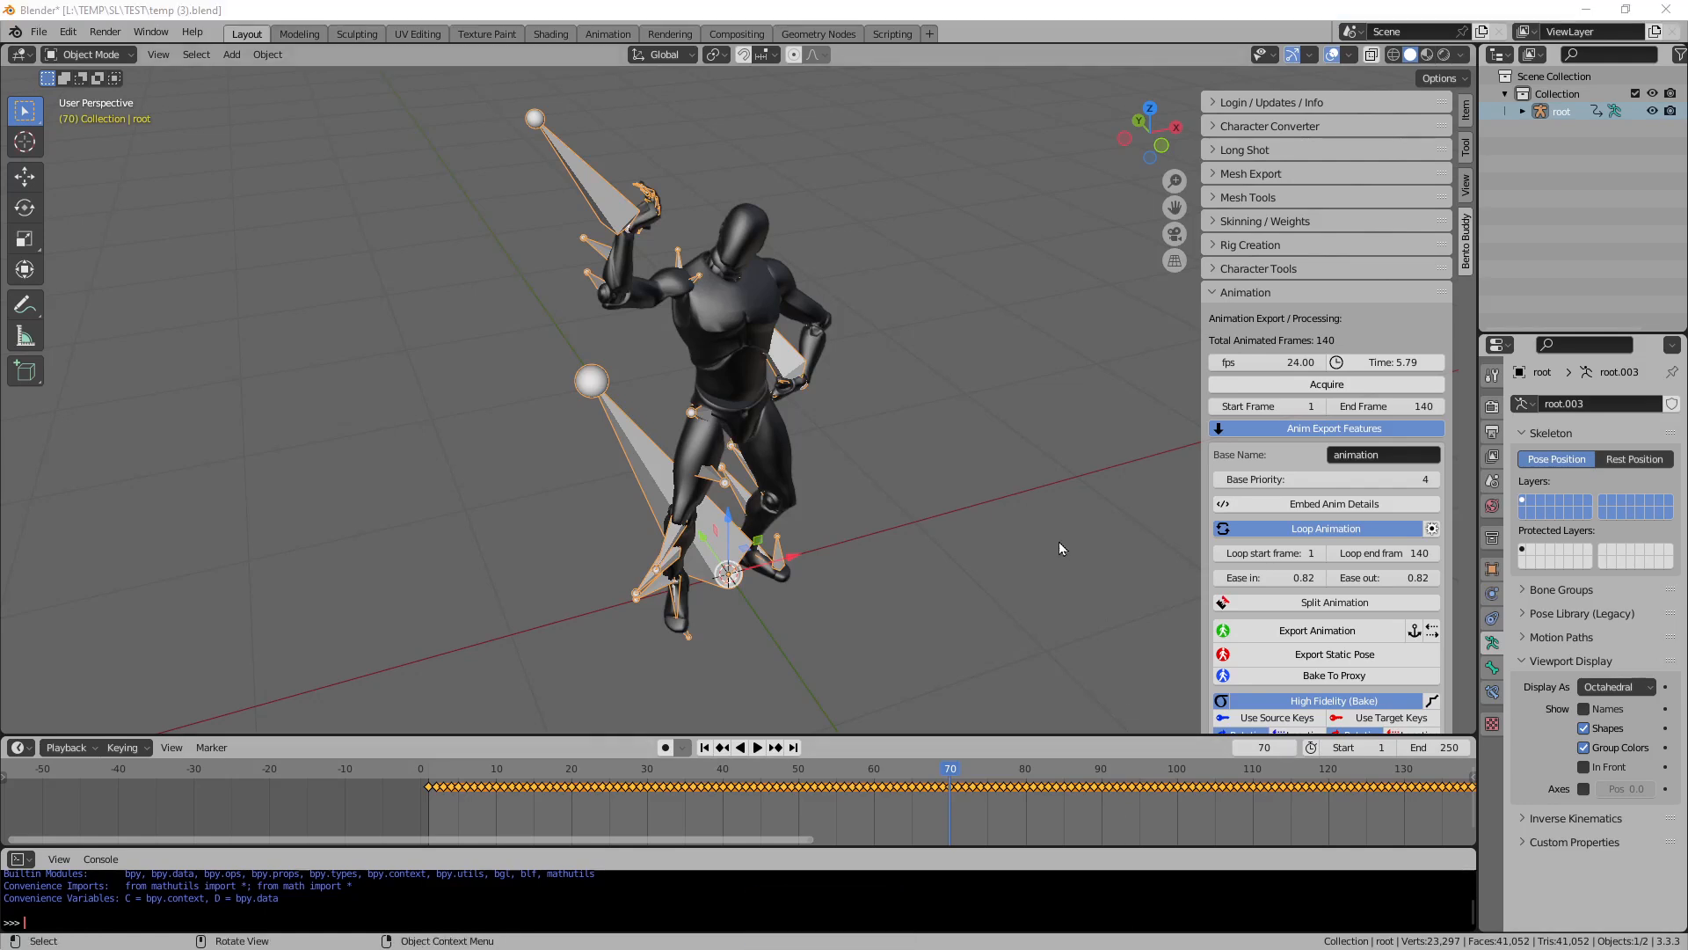
left_click(962, 60)
middle_click_drag(961, 60, 818, 271, "shift")
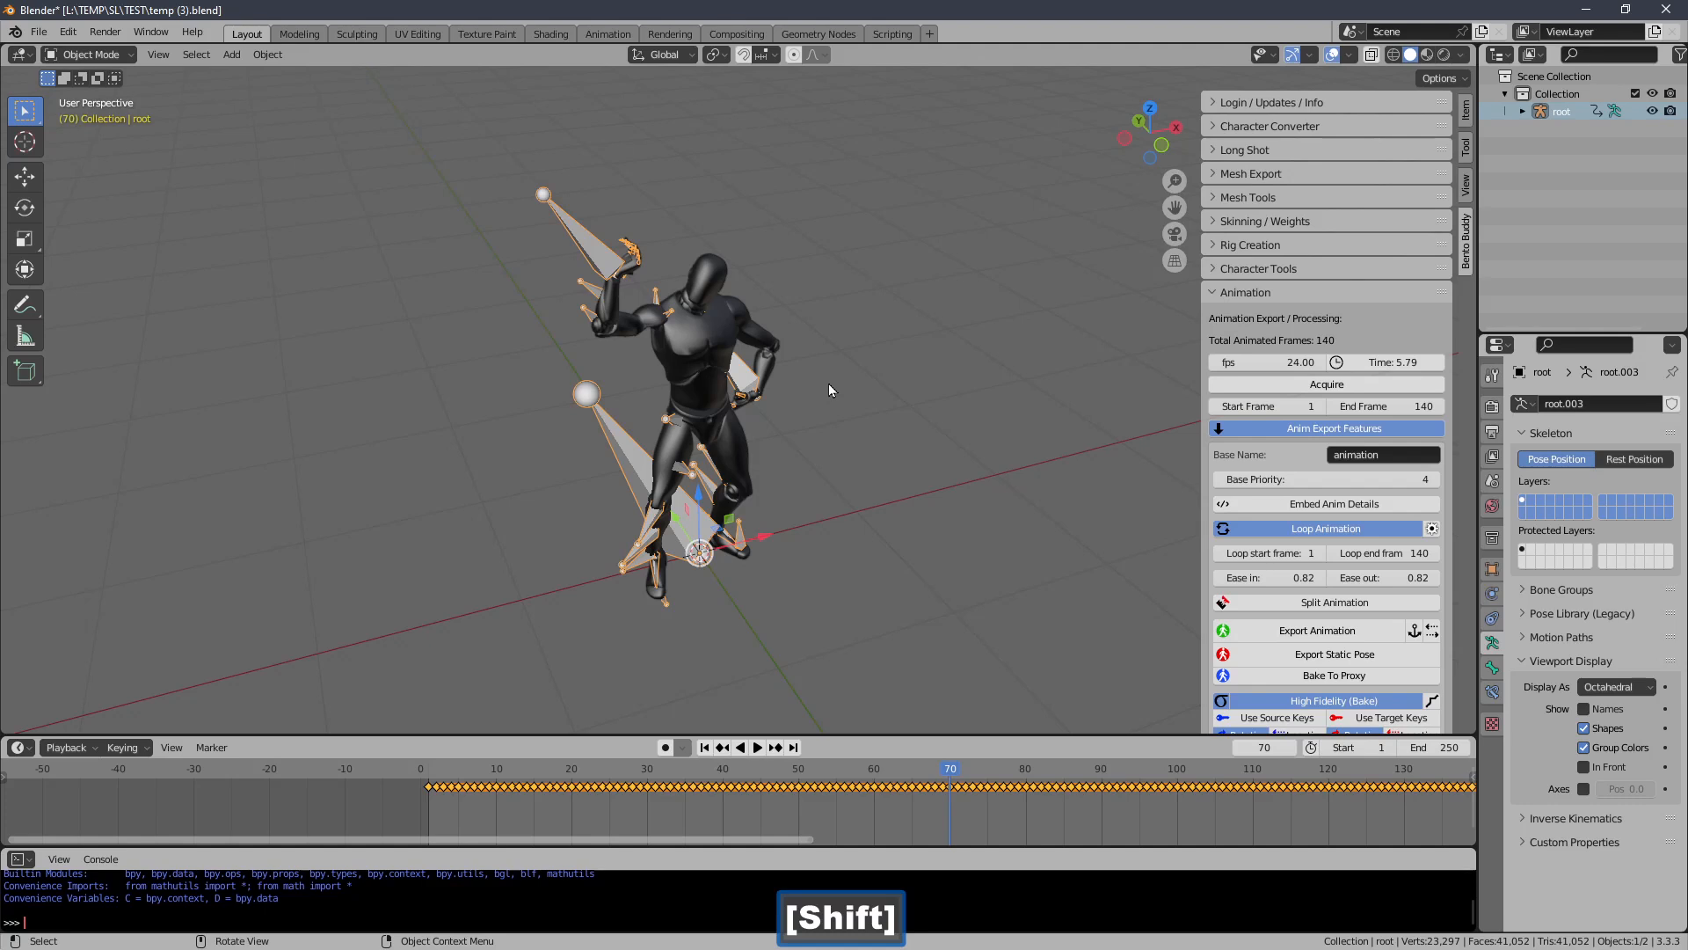
middle_click_drag(790, 364, 801, 362, "shift")
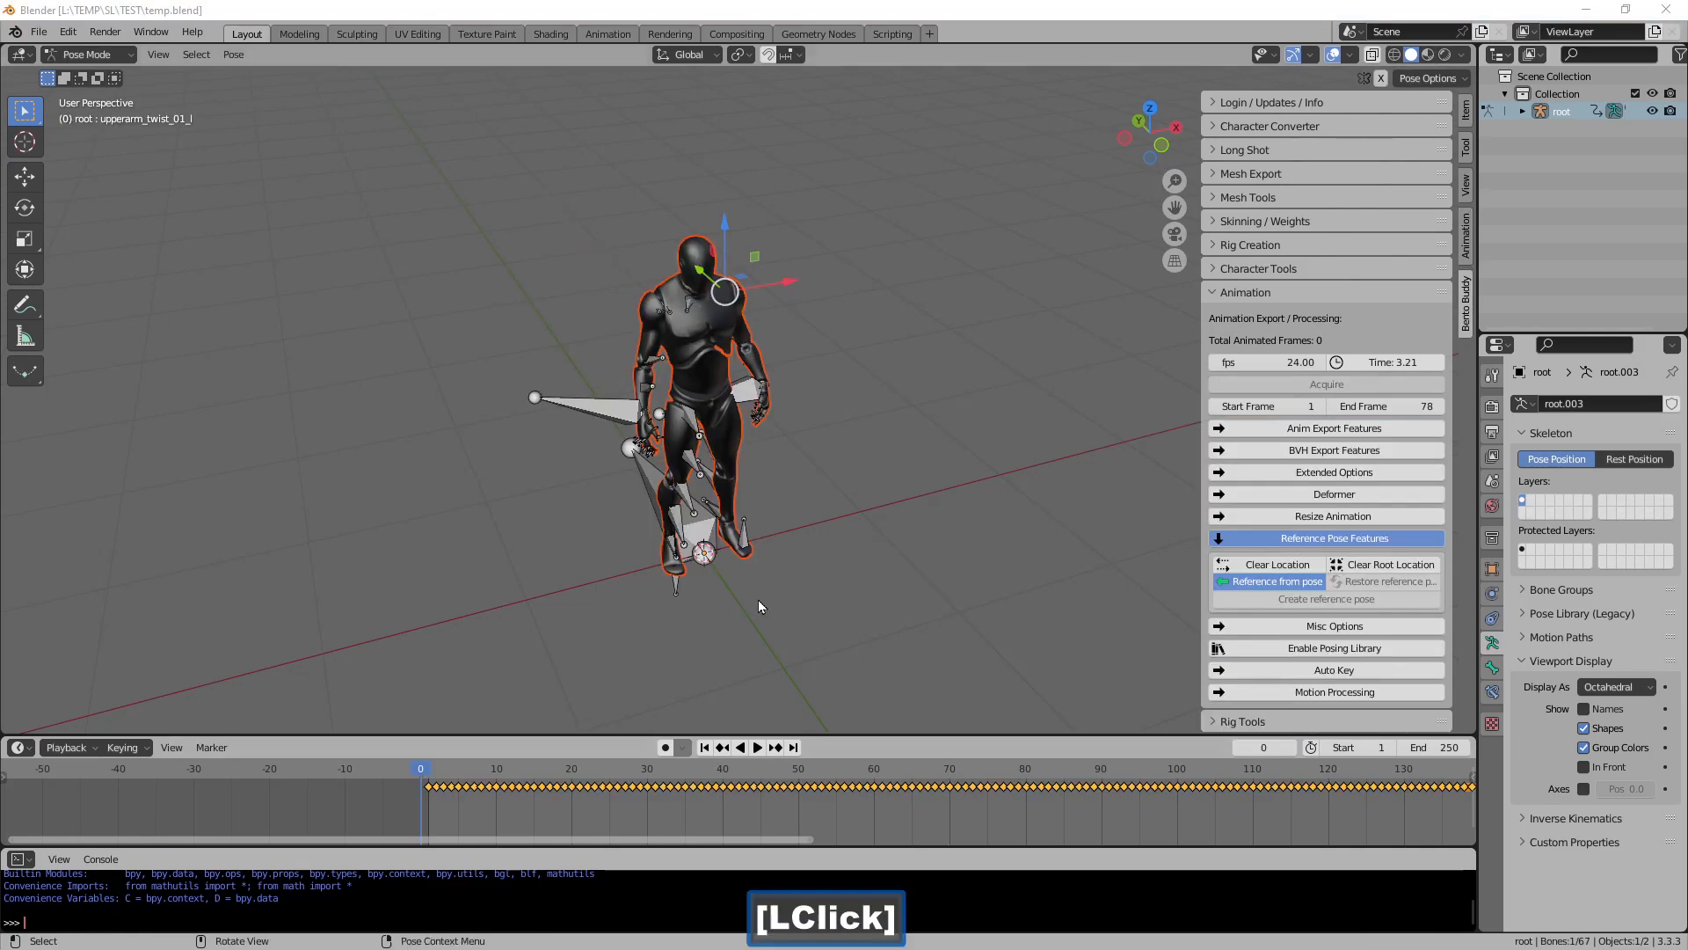
Scrub the animation in temp.blend to frame 103 to examine the pose, and return to frame 1
middle_click_drag(657, 392, 557, 714)
left_click_drag(458, 782, 1200, 745)
middle_click_drag(606, 259, 570, 276, "shift")
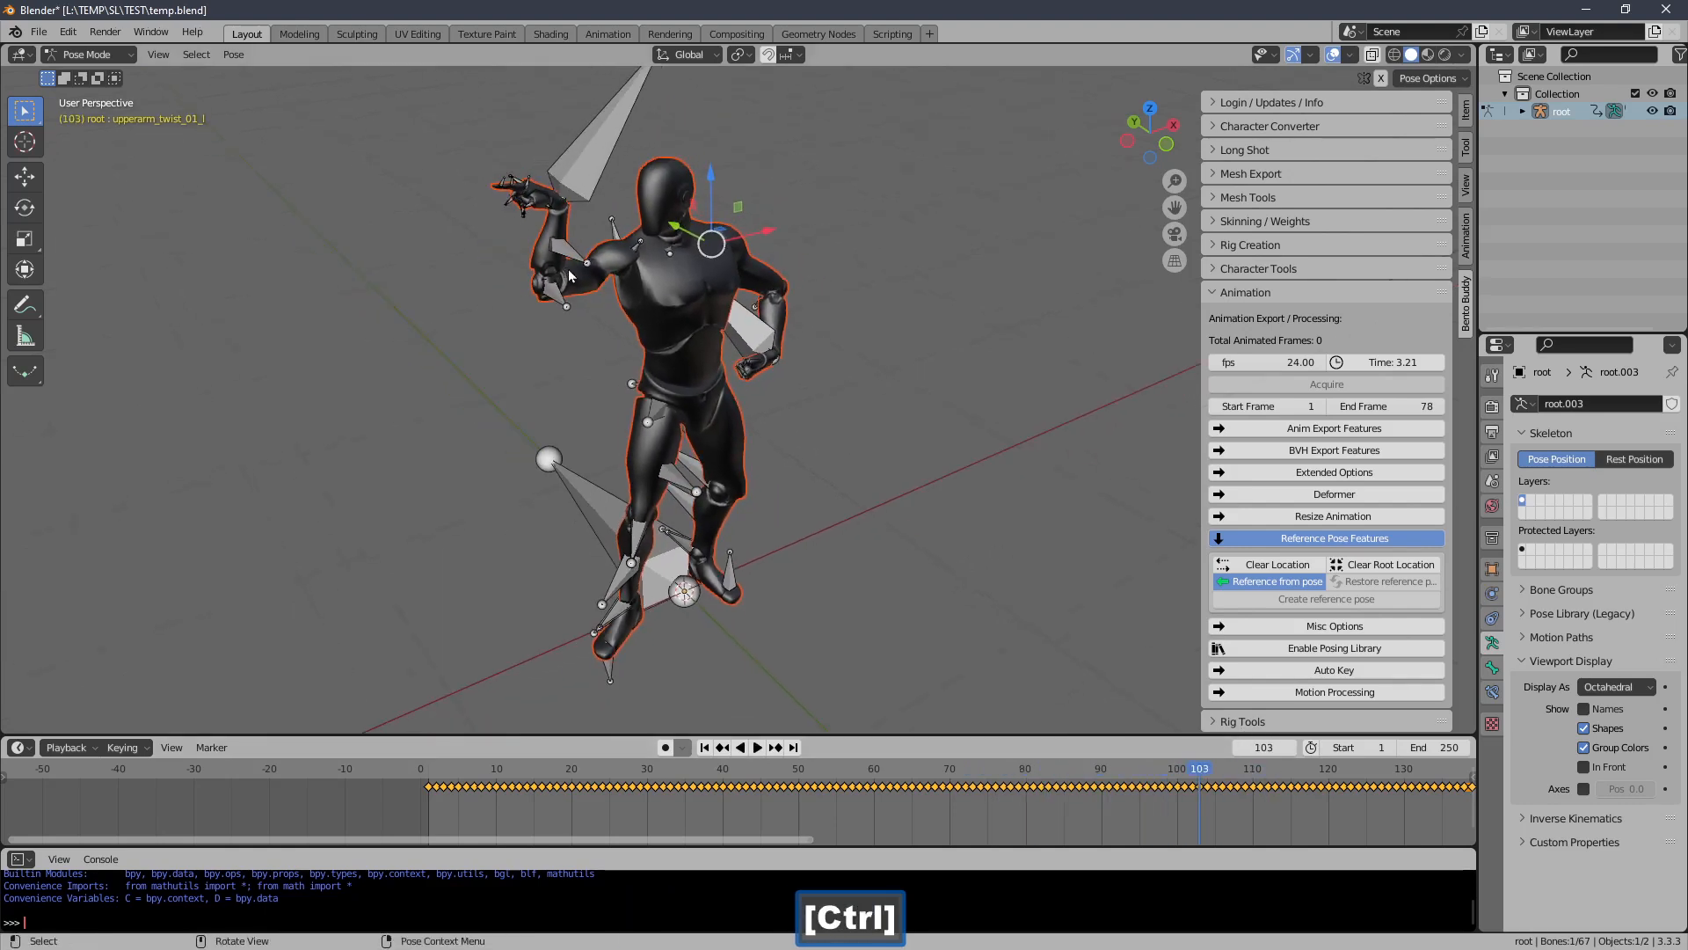
middle_click_drag(652, 311, 655, 328, "ctrl")
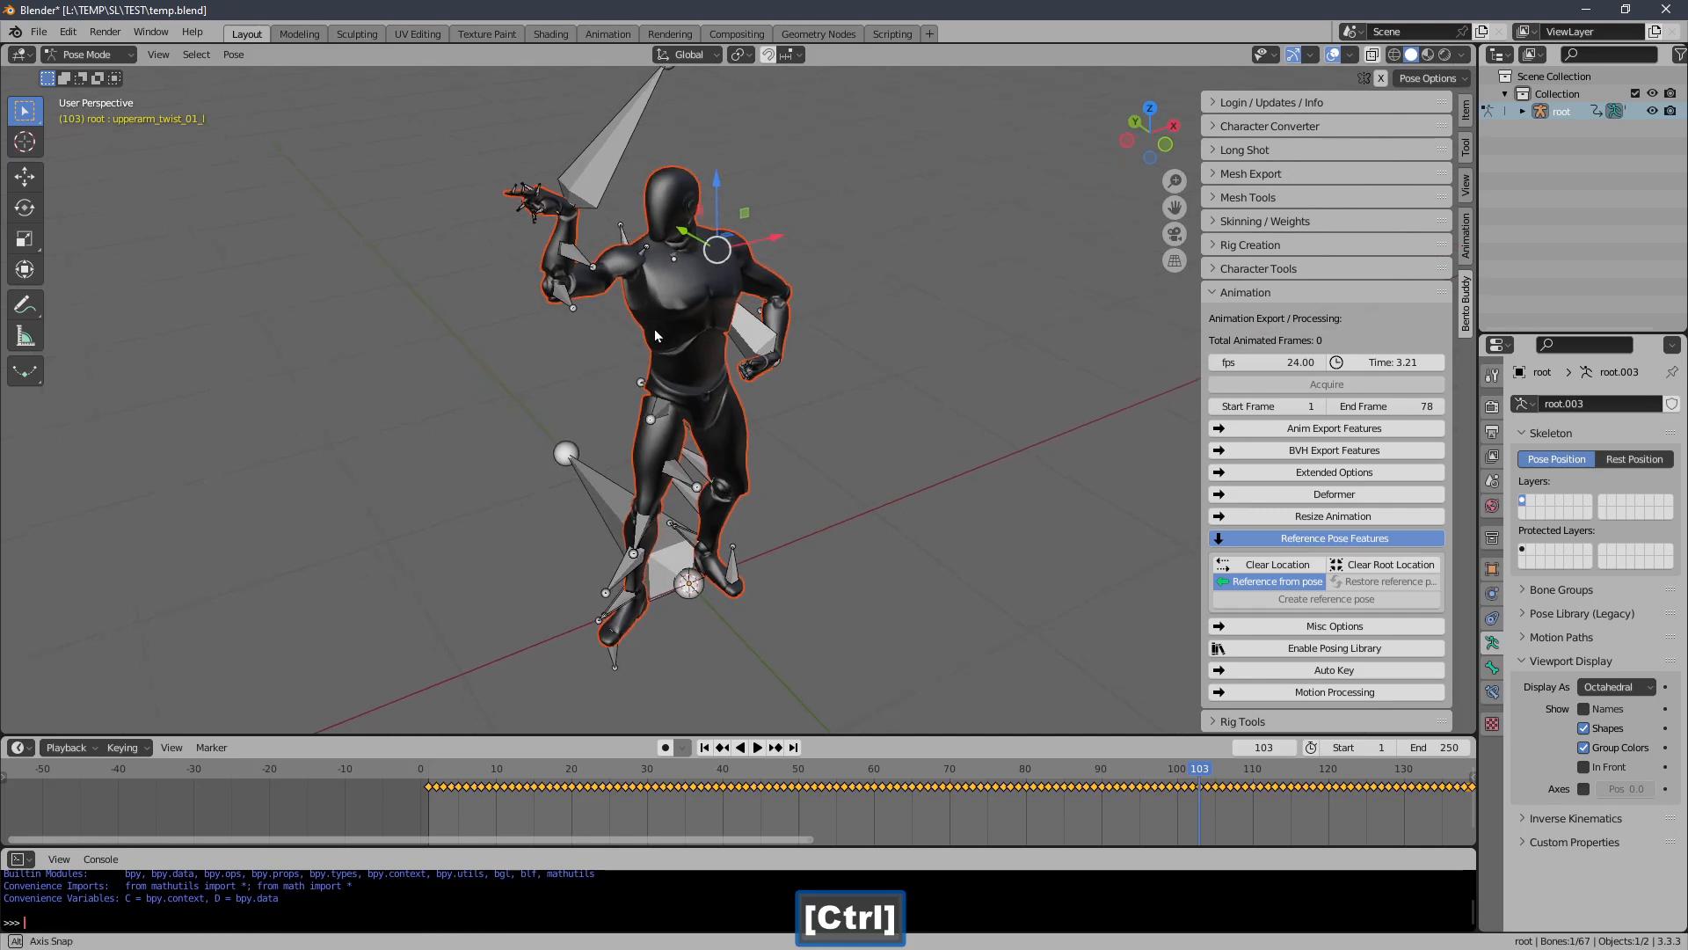
left_click(706, 747)
middle_click_drag(725, 387, 464, 215, "ctrl")
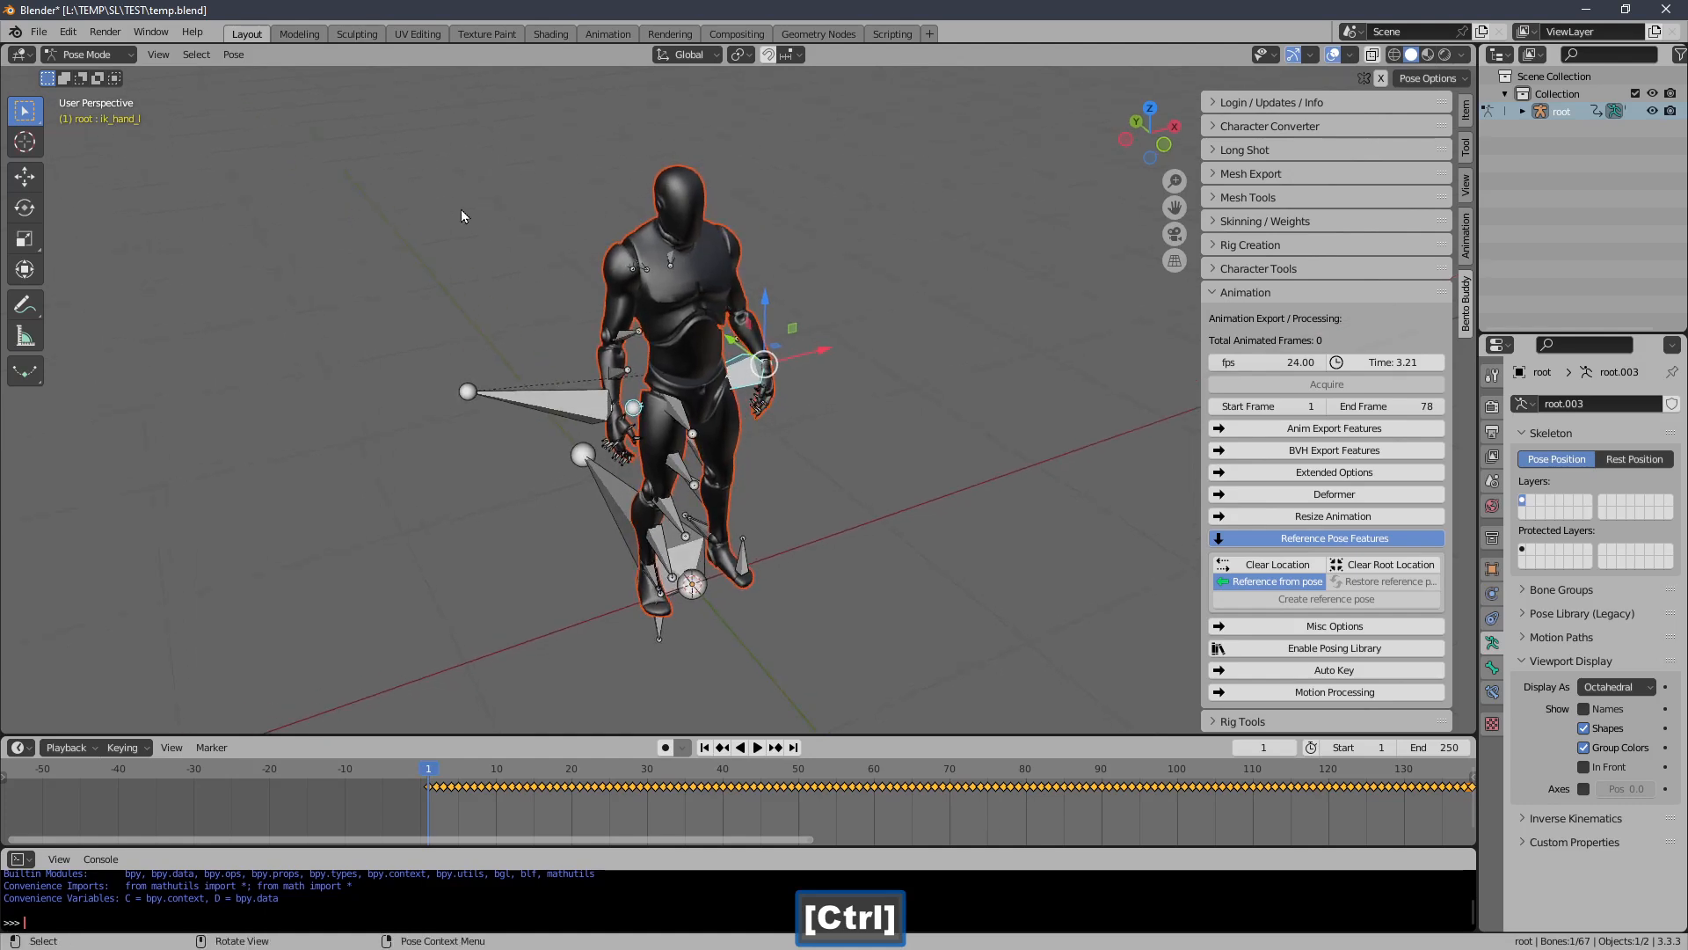
Switch the root armature to Object Mode and zoom the timeline in on the first keyframes
double_click(115, 81)
left_click(541, 426)
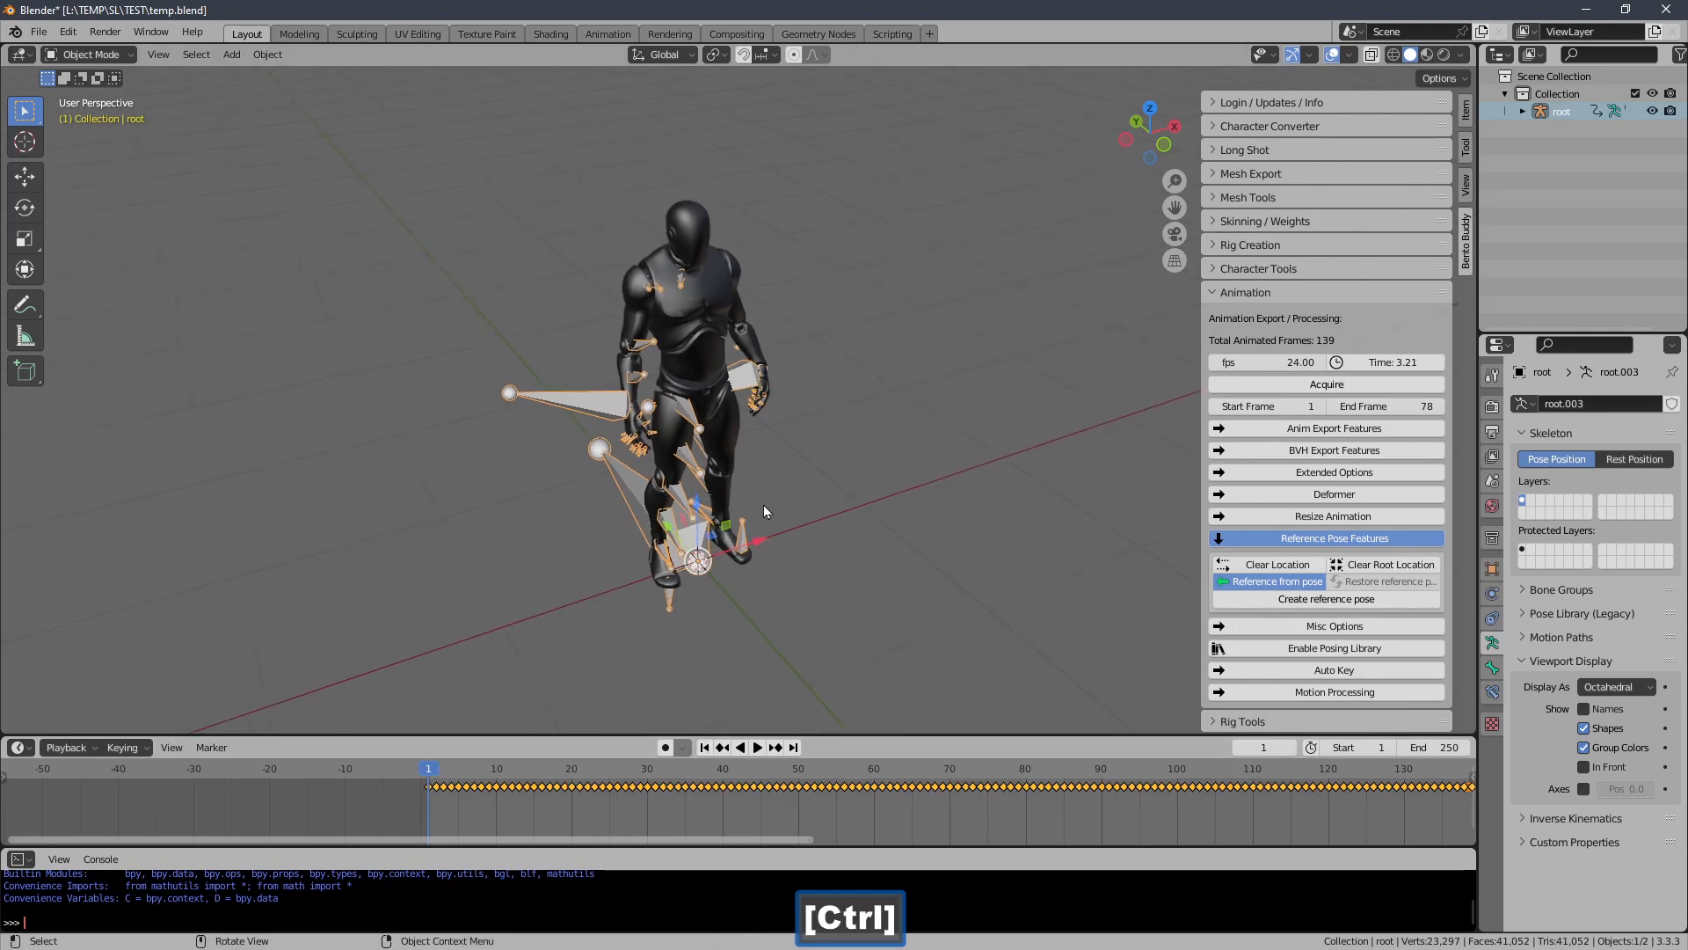
middle_click_drag(769, 502, 772, 460)
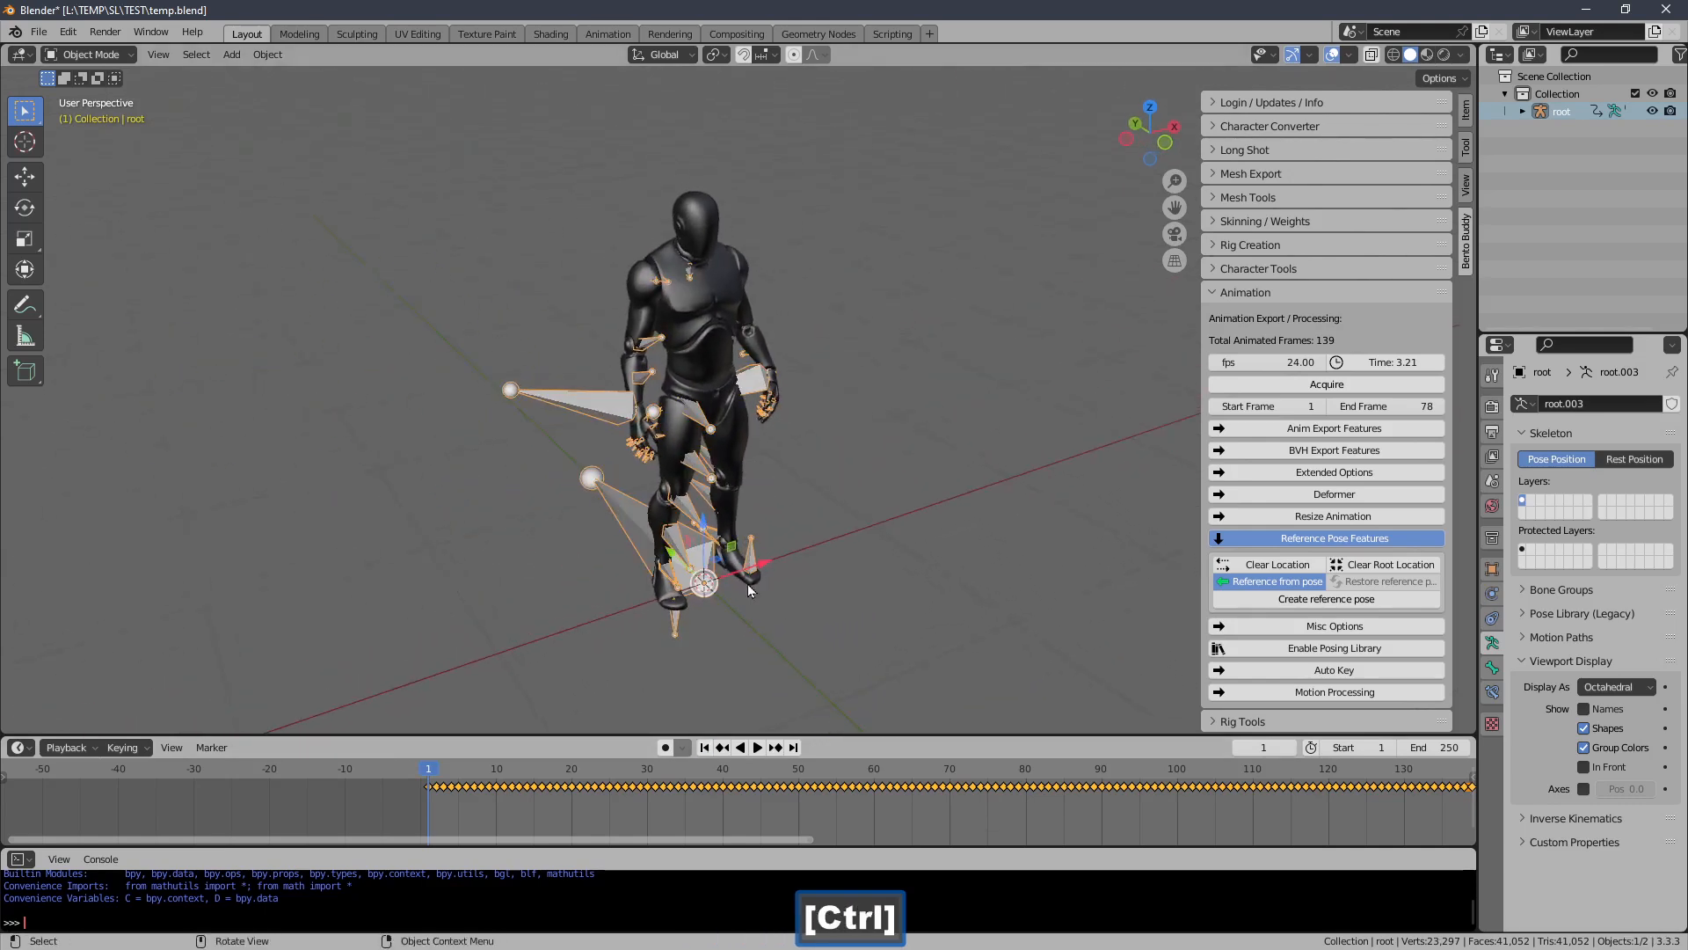
scroll(691, 796, "up", 3)
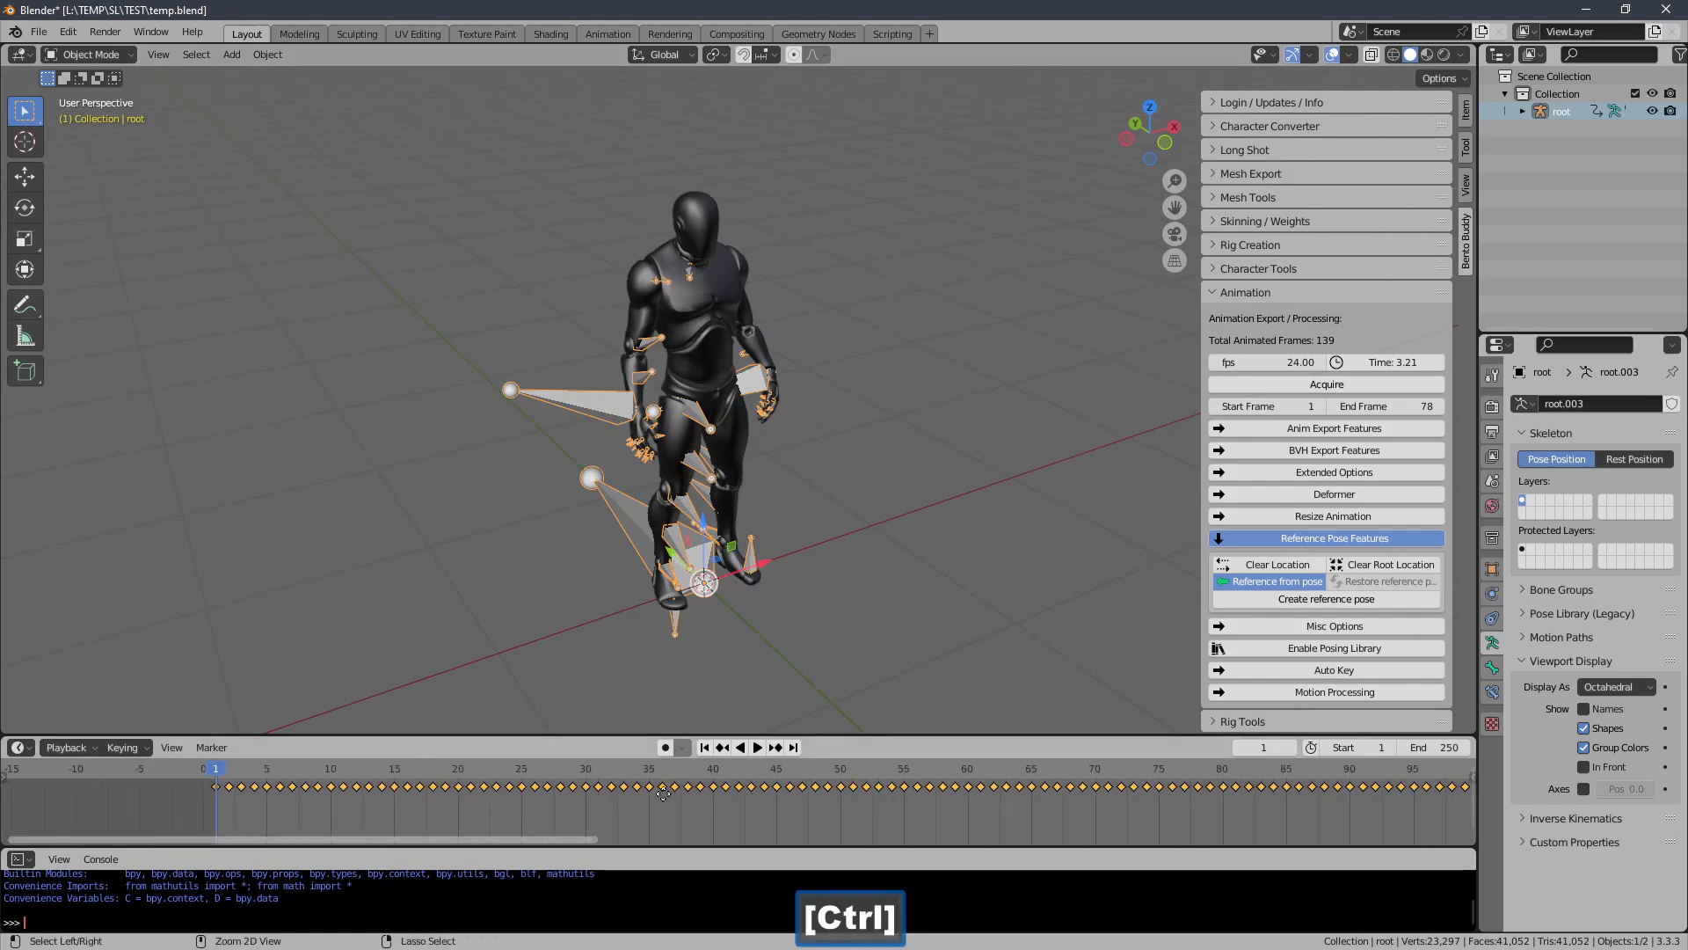
scroll(467, 823, "up", 3, "ctrl")
mouse_move(718, 819)
middle_mouse_down("ctrl")
mouse_move(482, 807)
mouse_move(700, 831)
middle_mouse_up("ctrl")
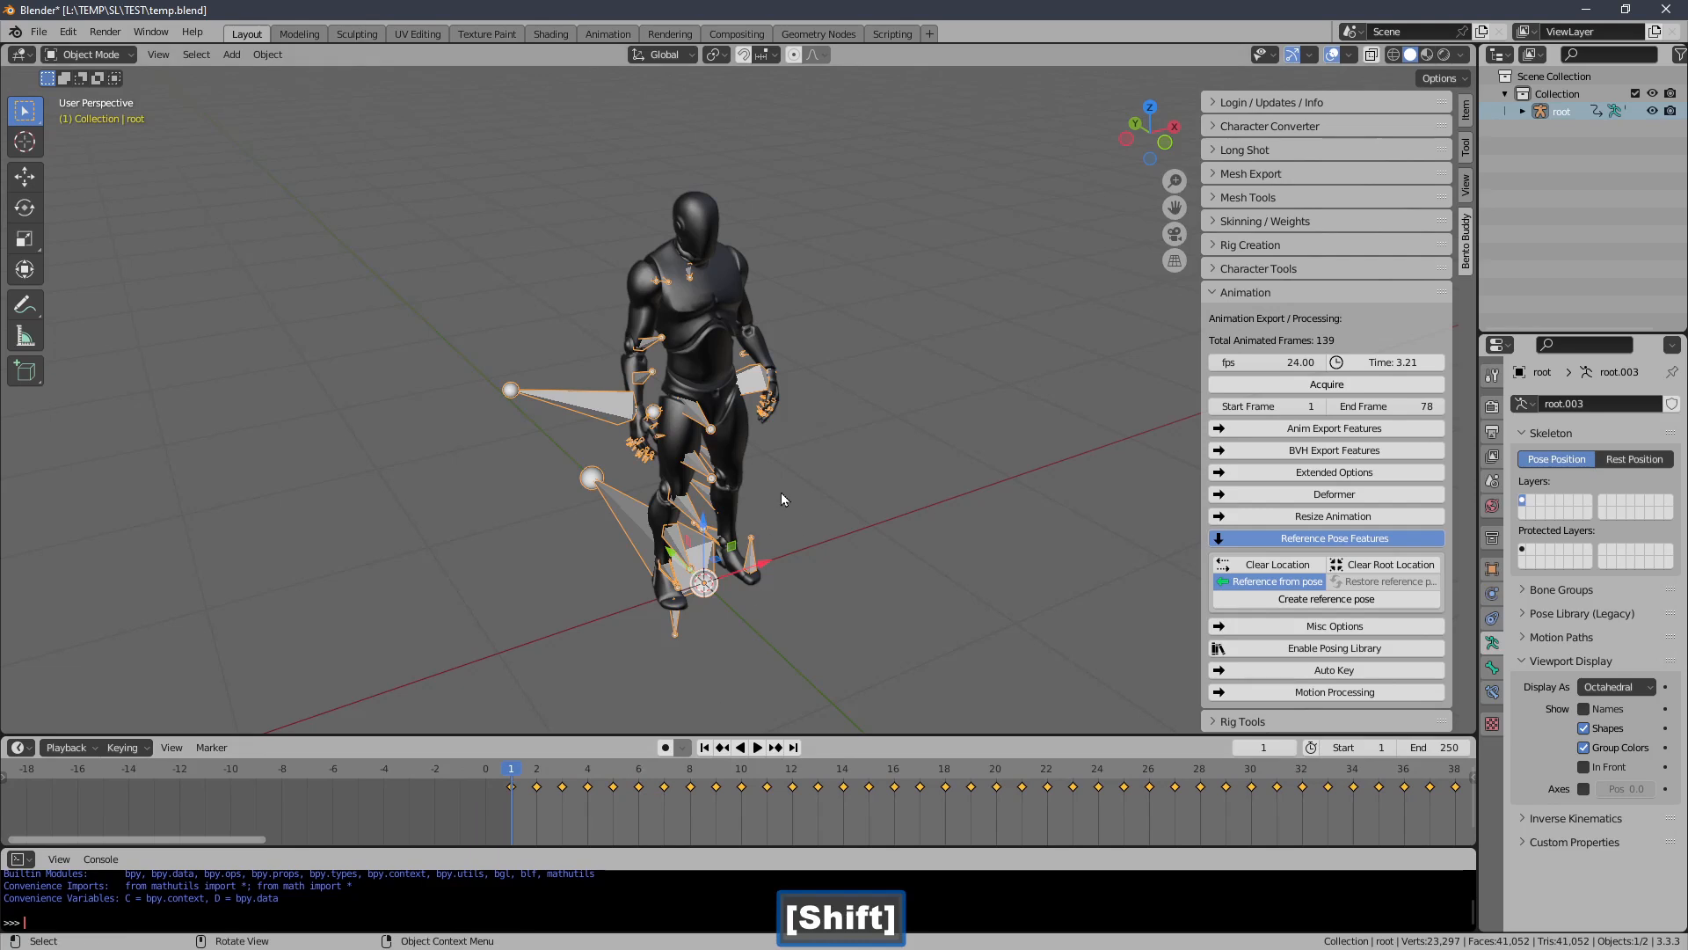
Check the armature's rest pose in Edit Mode and put the armature in Pose Mode
left_click(111, 62)
left_click(113, 93)
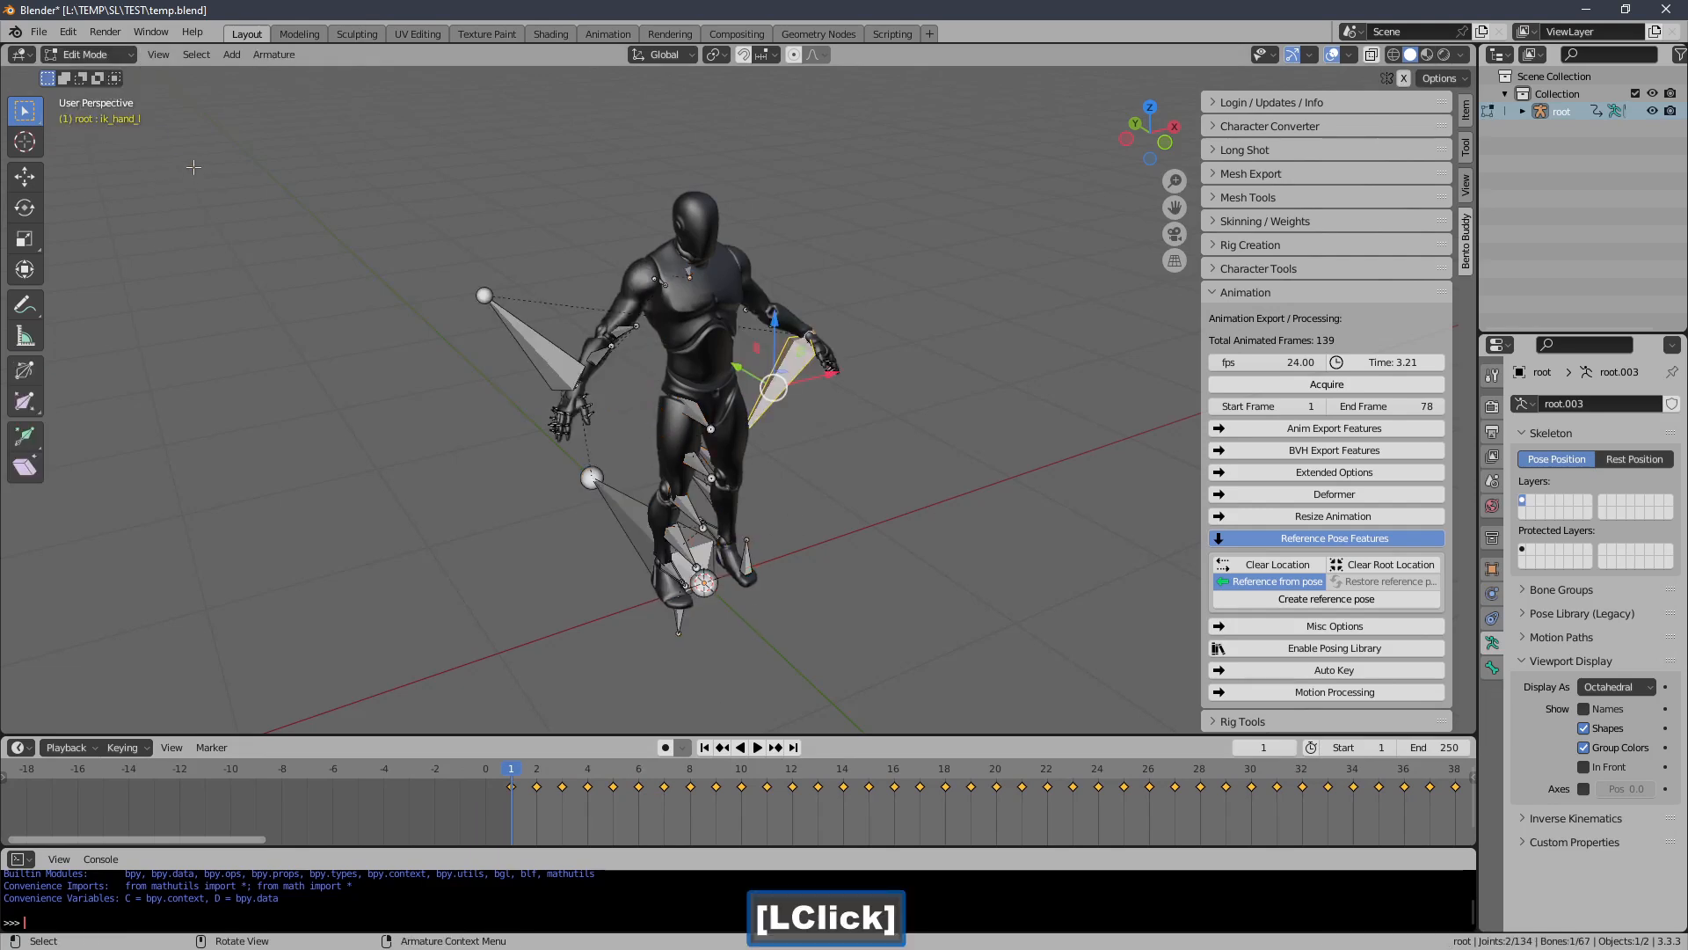
left_click(135, 114)
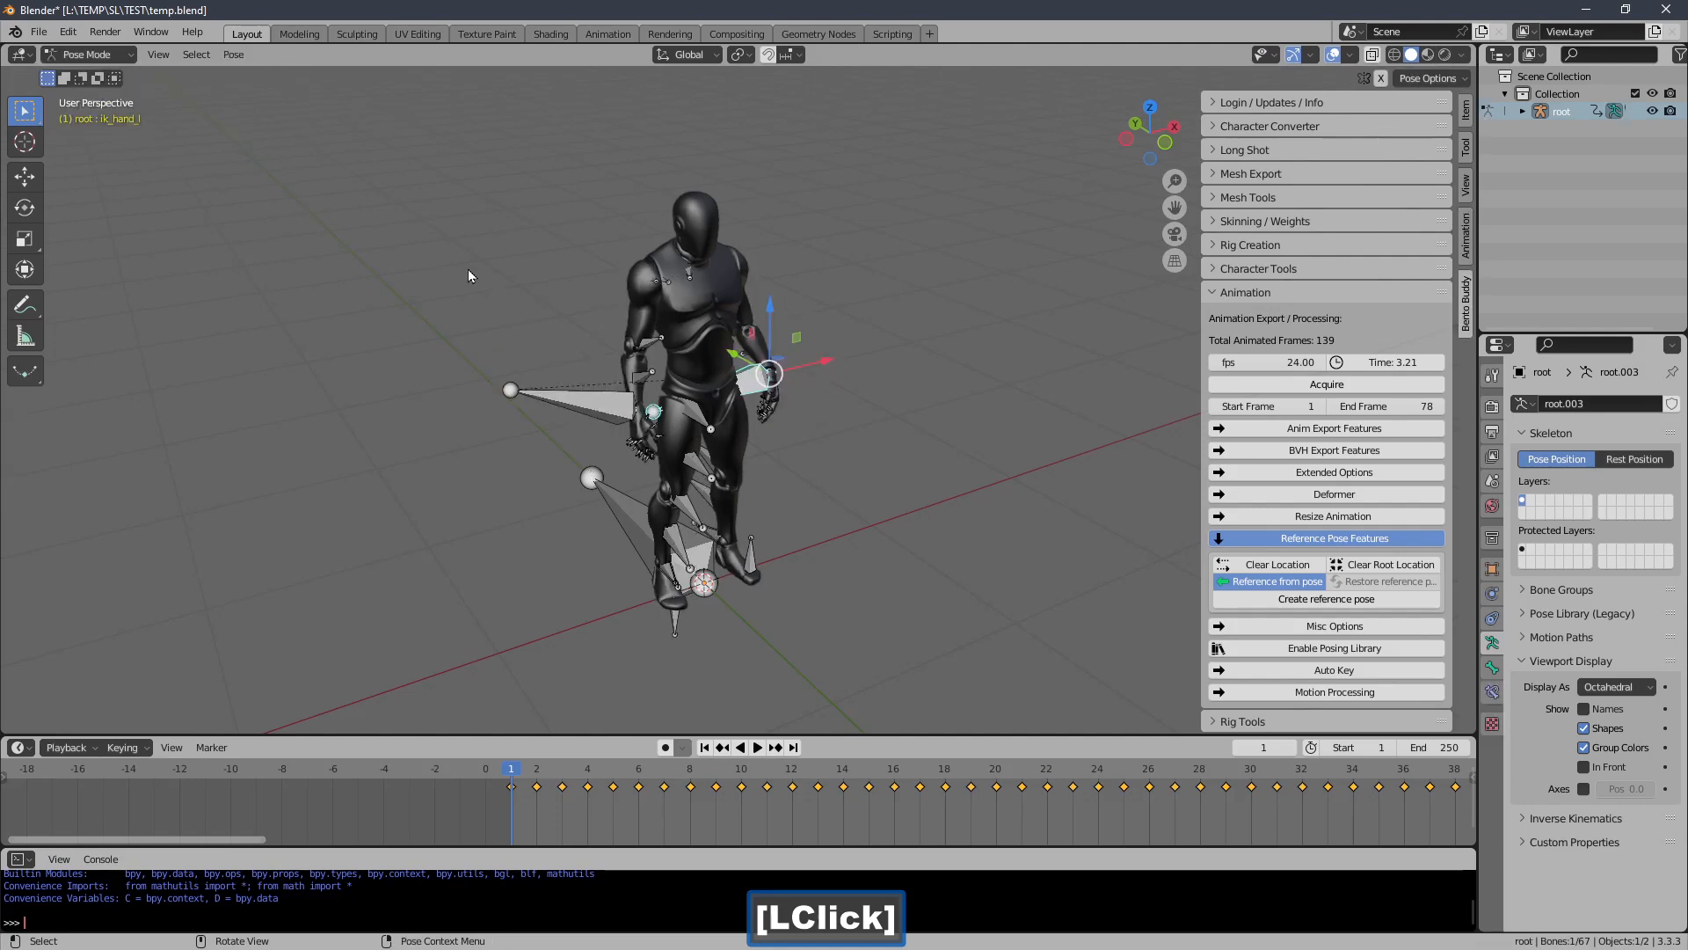
Delete the keyframe at frame 1 and clear the rotation and location of all the armature's bones
key("a")
key("alt+r")
key("alt+g")
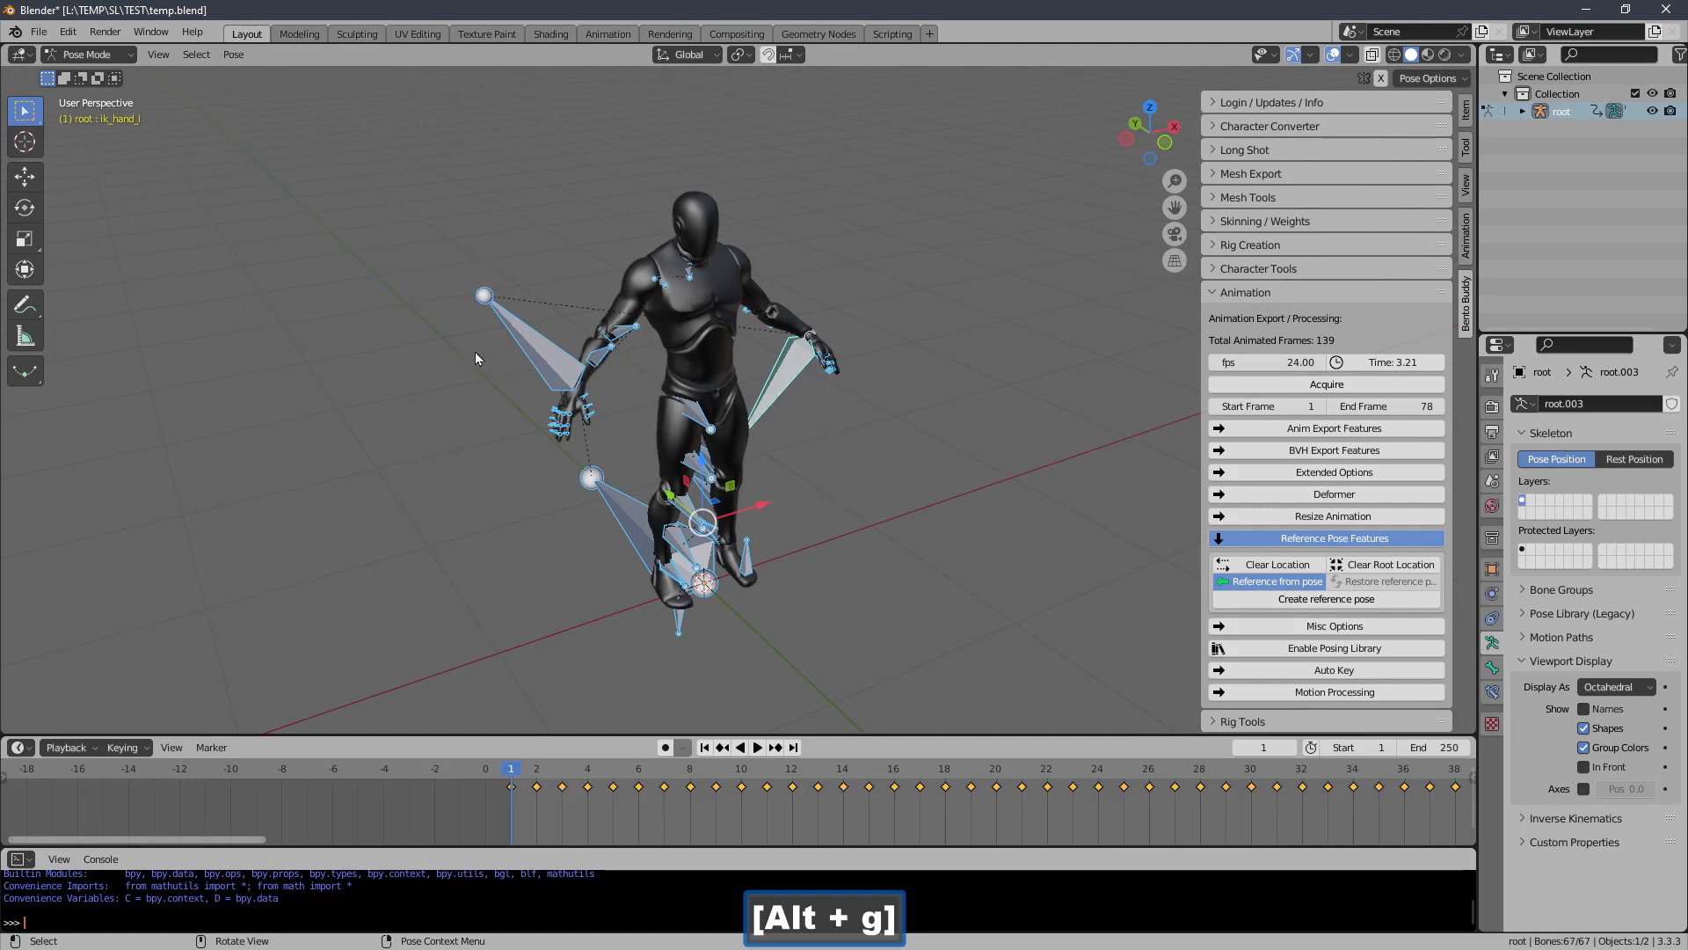
key("g")
left_click(565, 816)
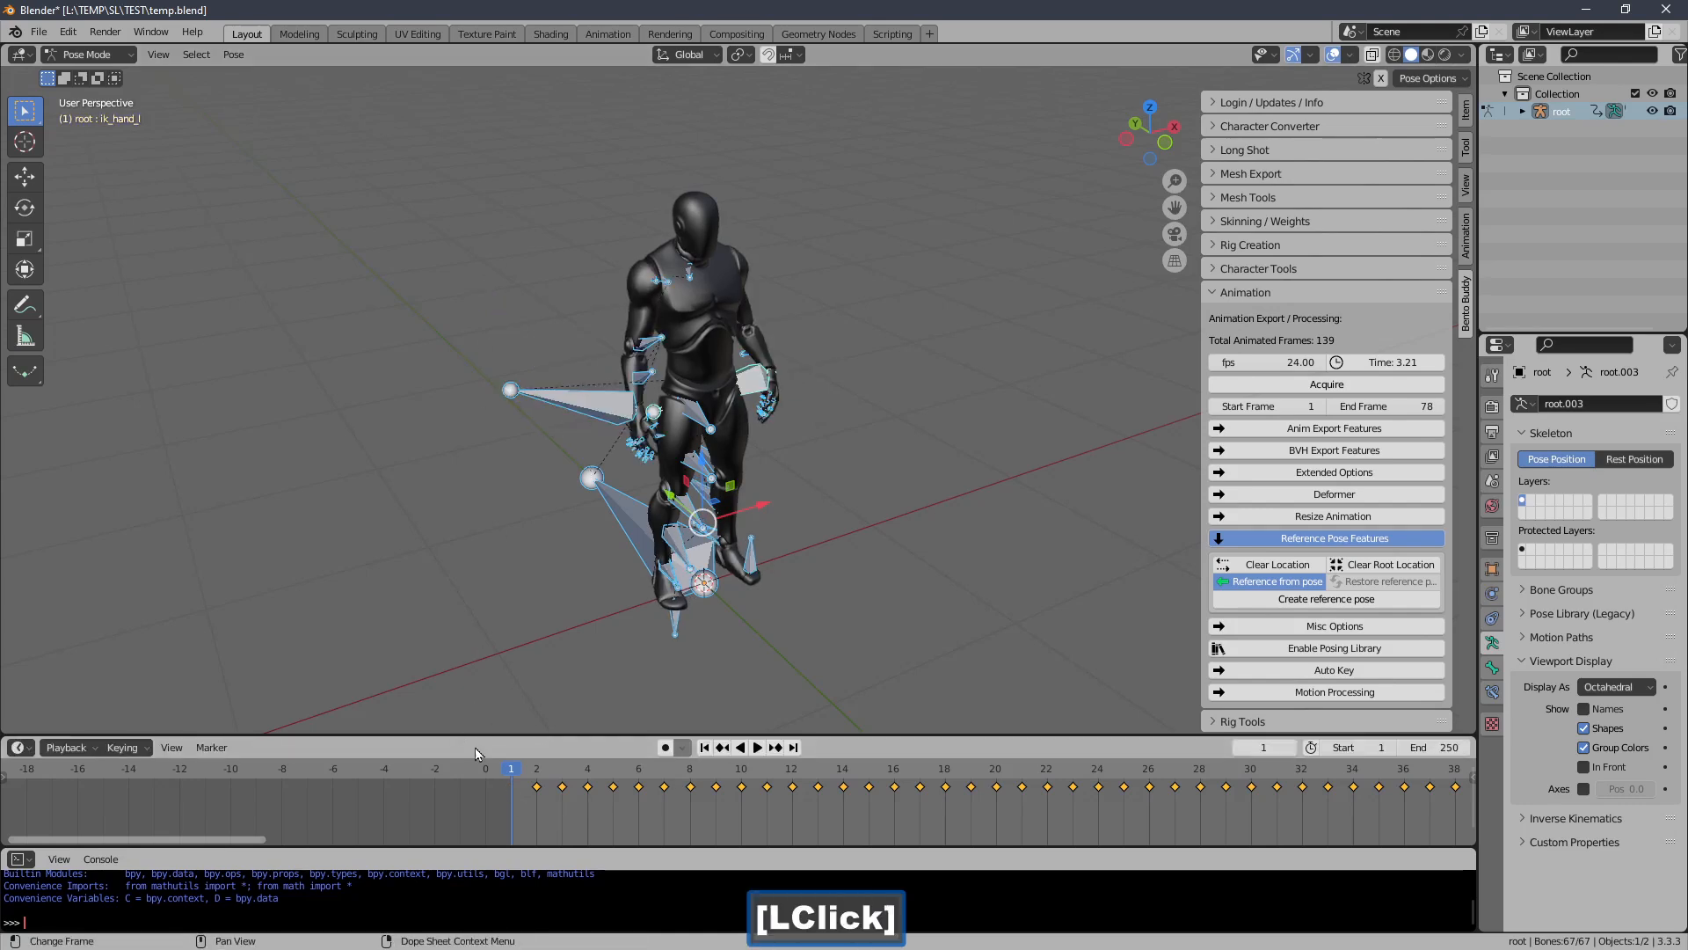
key("alt+r")
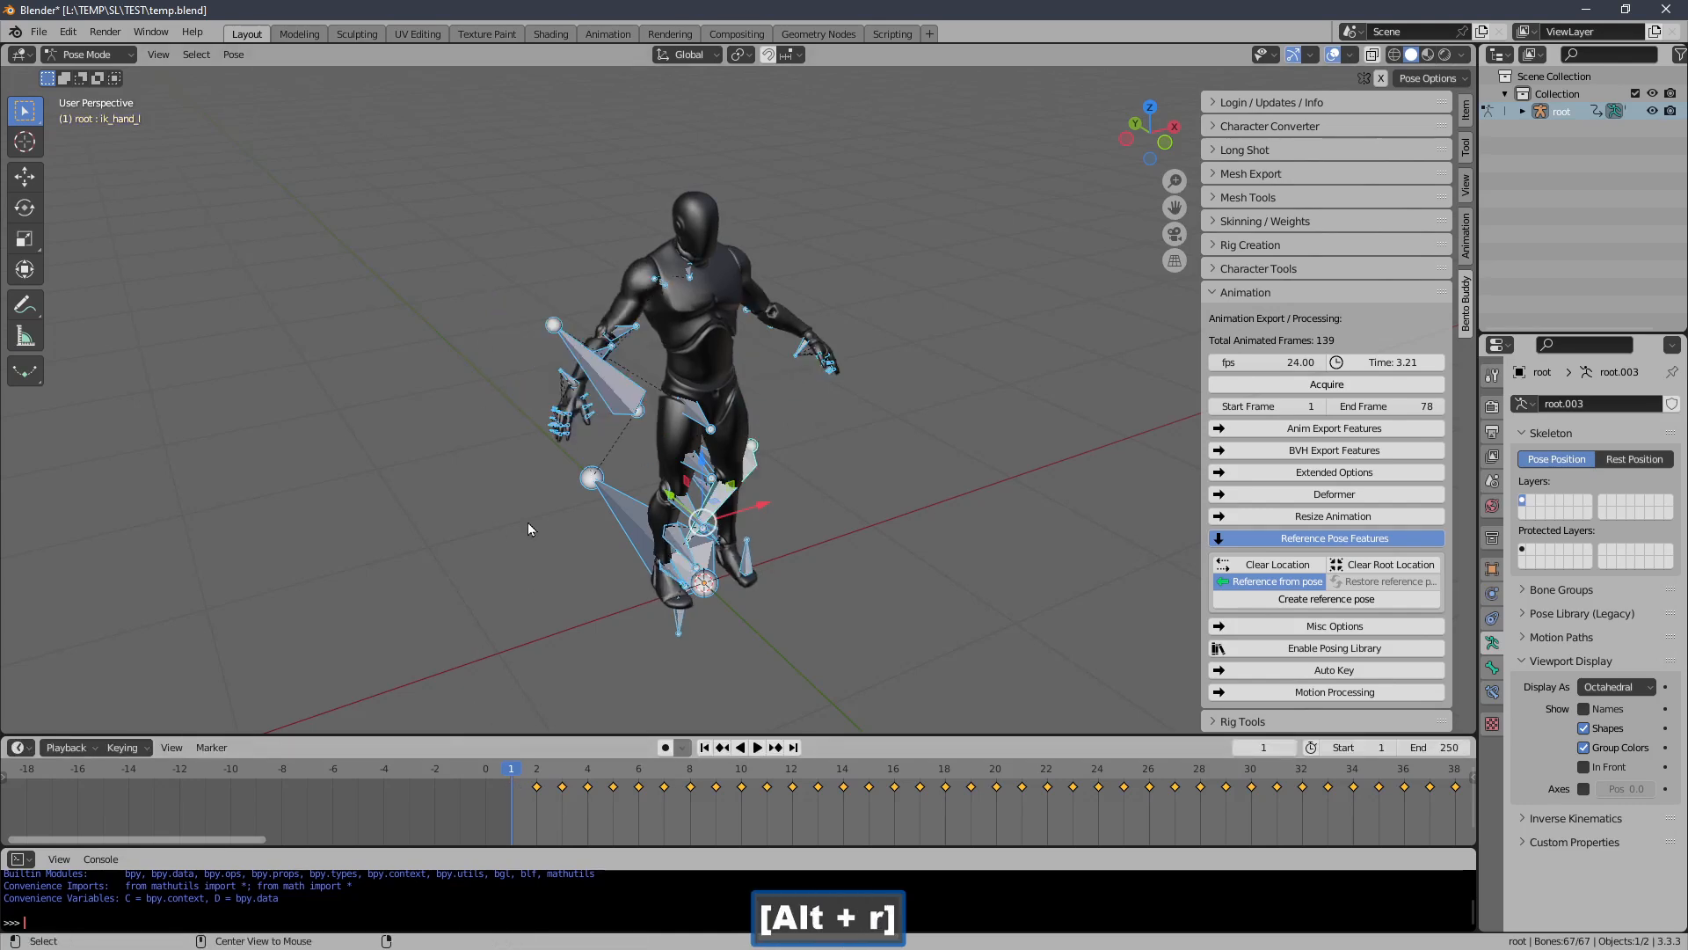
key("alt+g")
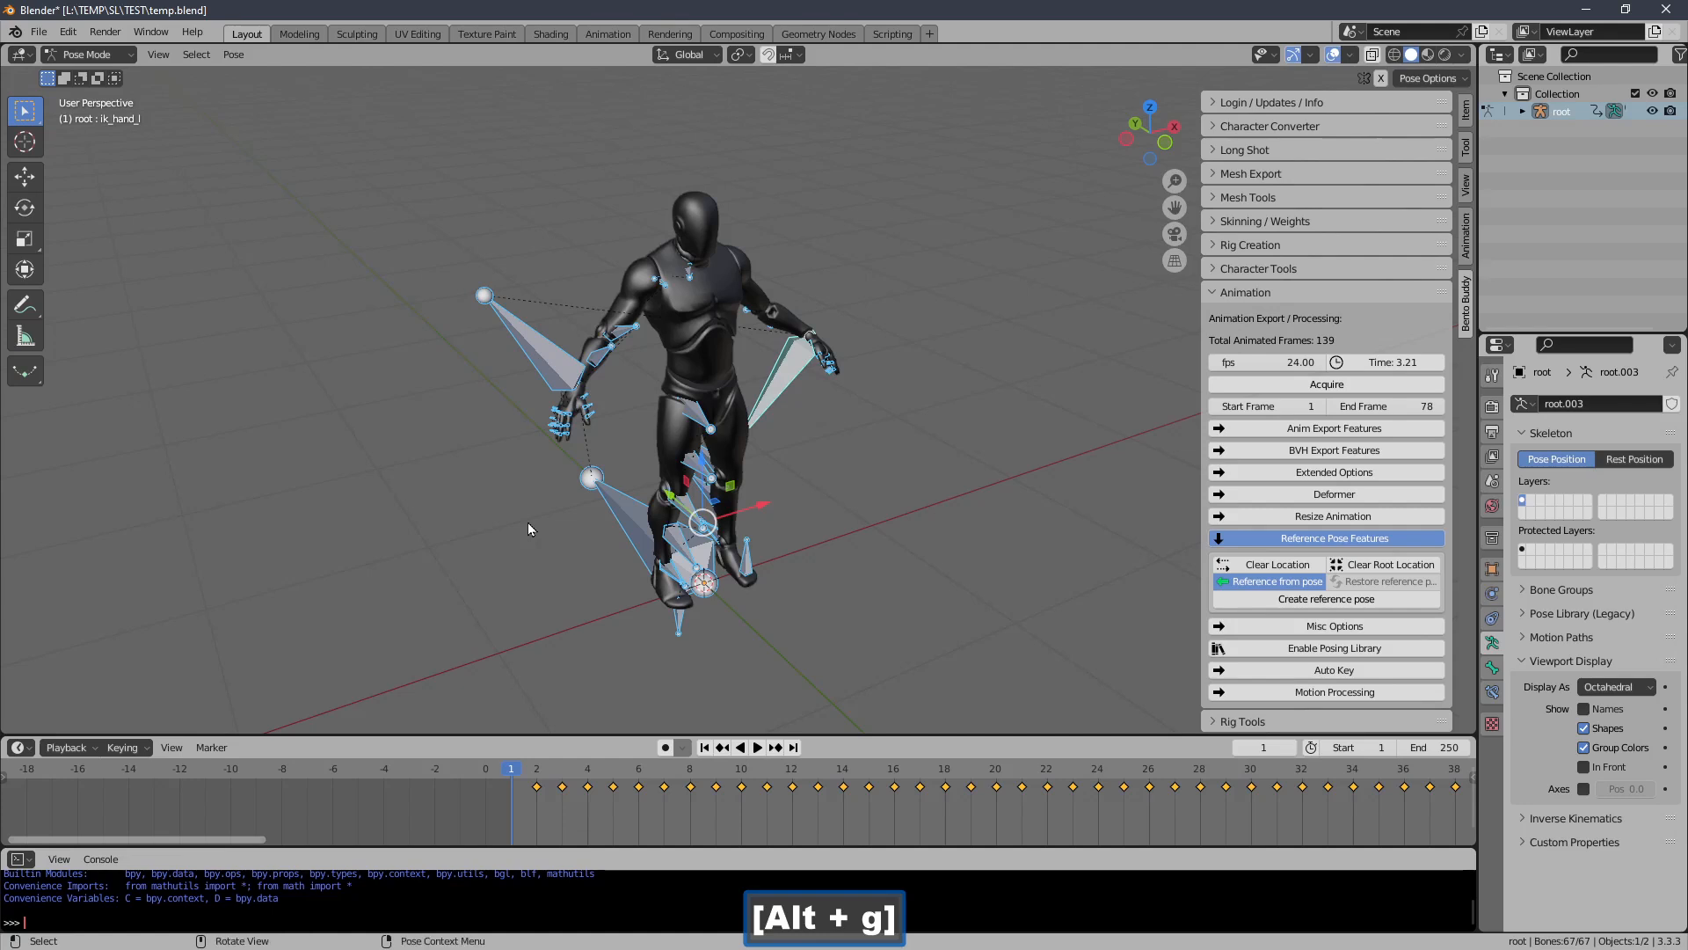
Set the active keying set to Location & Rotation, keyframe all the armature's bones at frame 1, and save the file
left_click(123, 748)
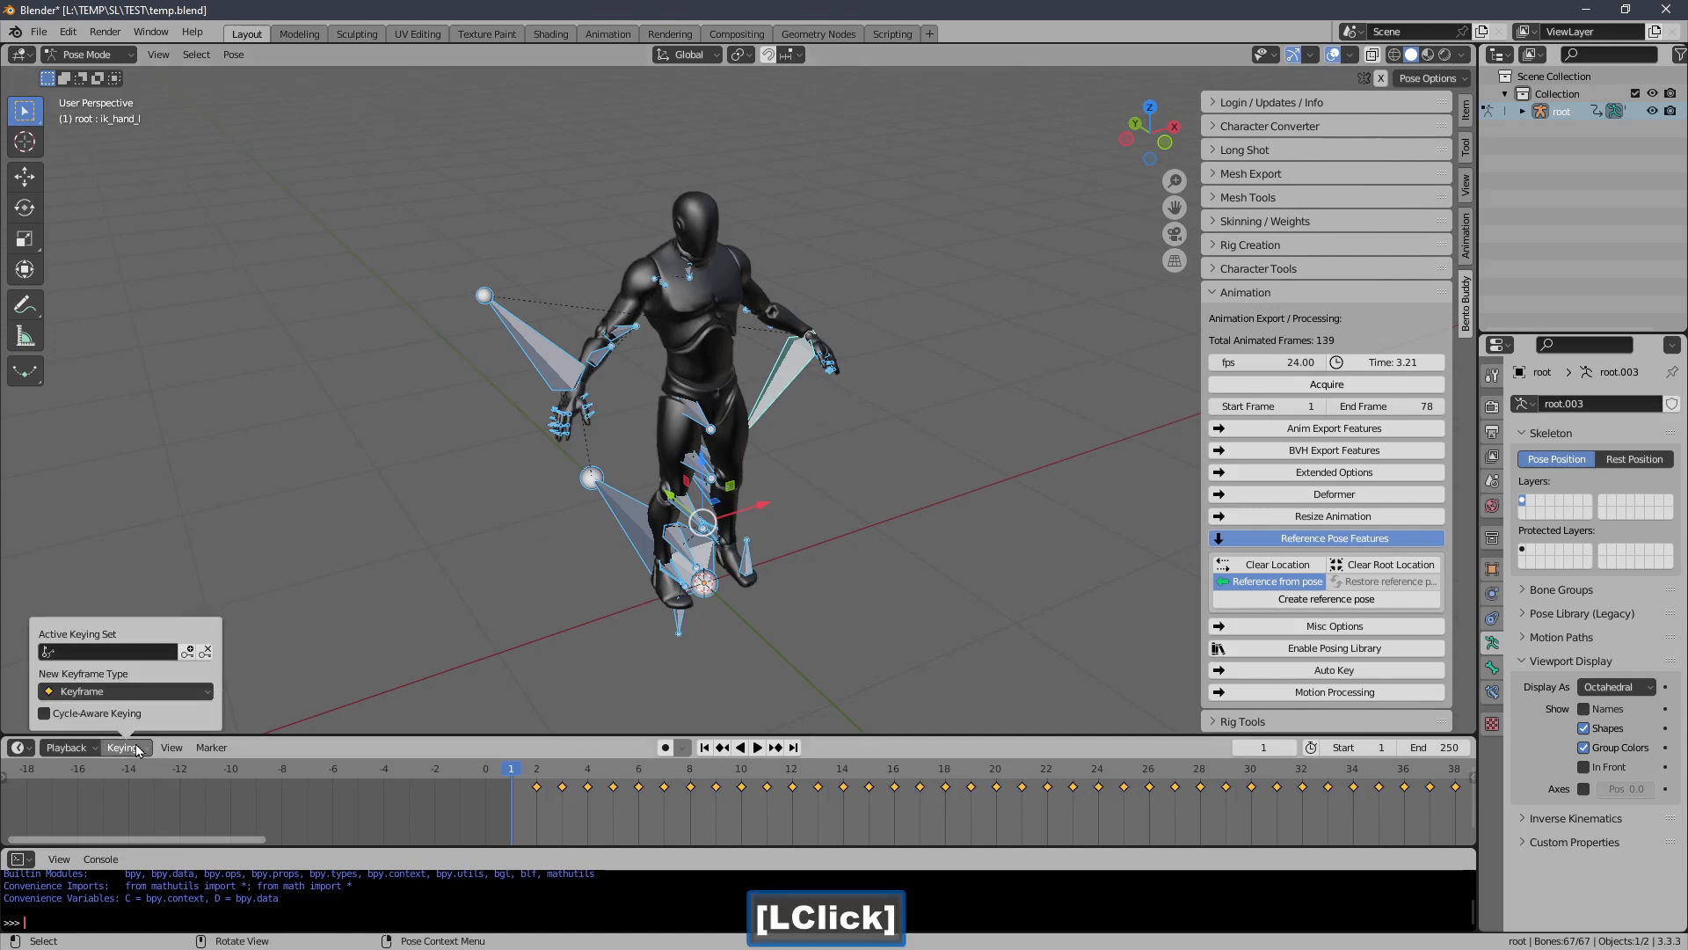
left_click(122, 651)
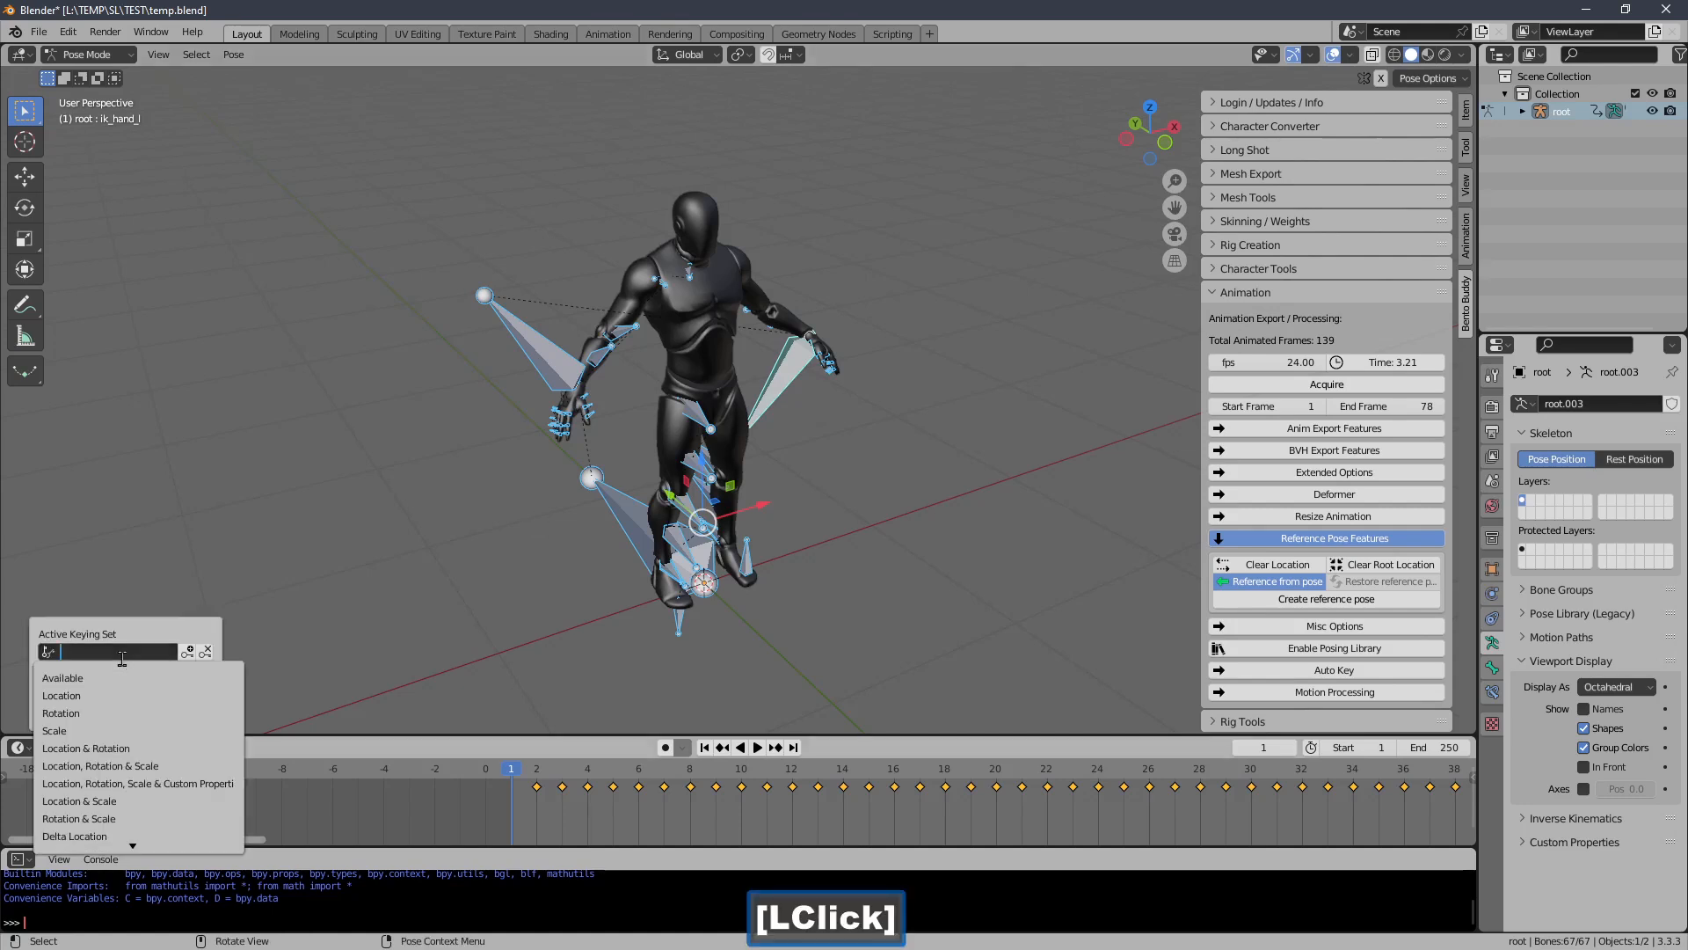
left_click(120, 746)
key("i")
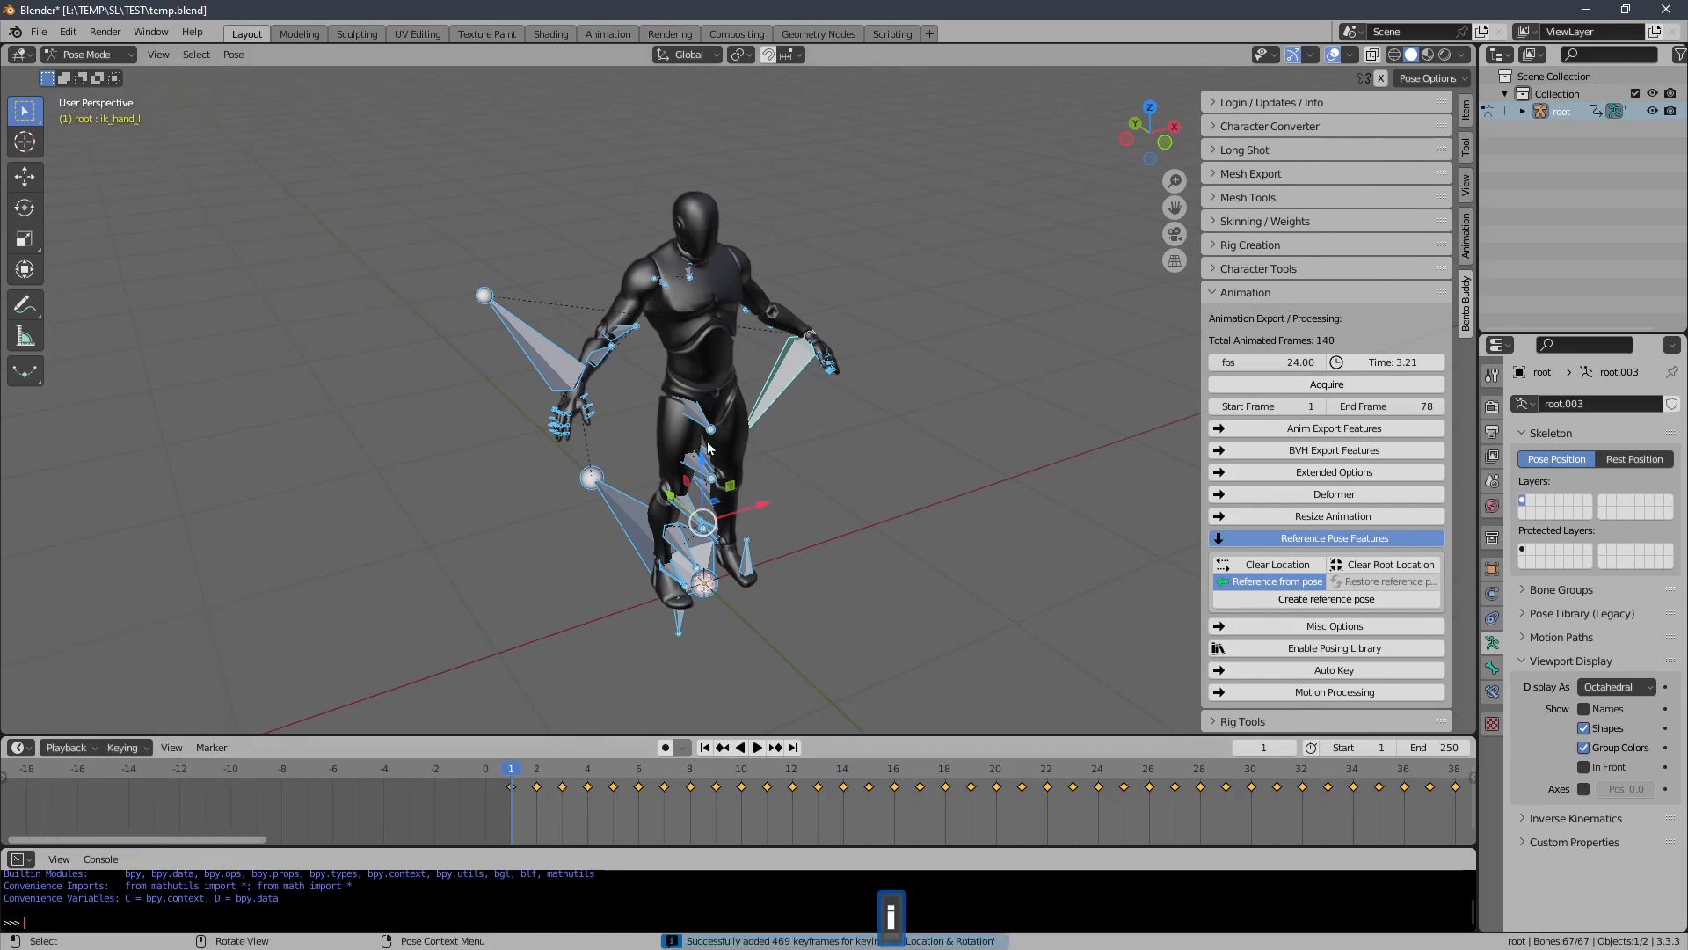
left_click(35, 35)
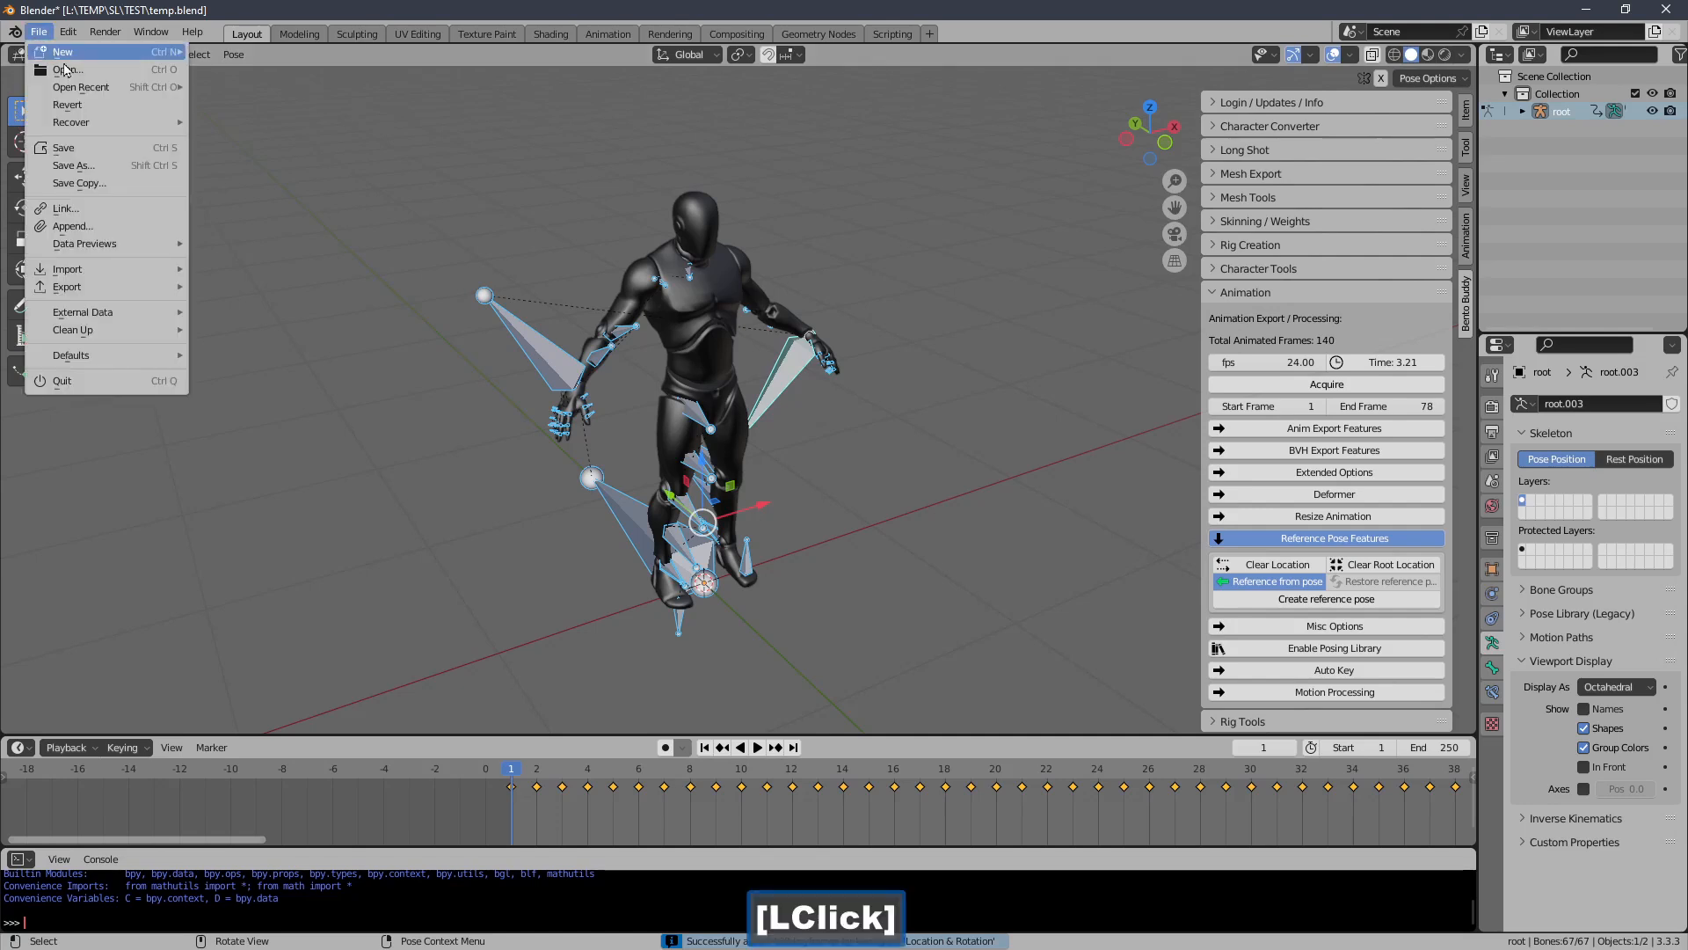
left_click(81, 148)
Load the Unreal Engine 5.bbm map onto the root armature in the Bento Buddy Character Converter
middle_click_drag(913, 337, 809, 389, "shift")
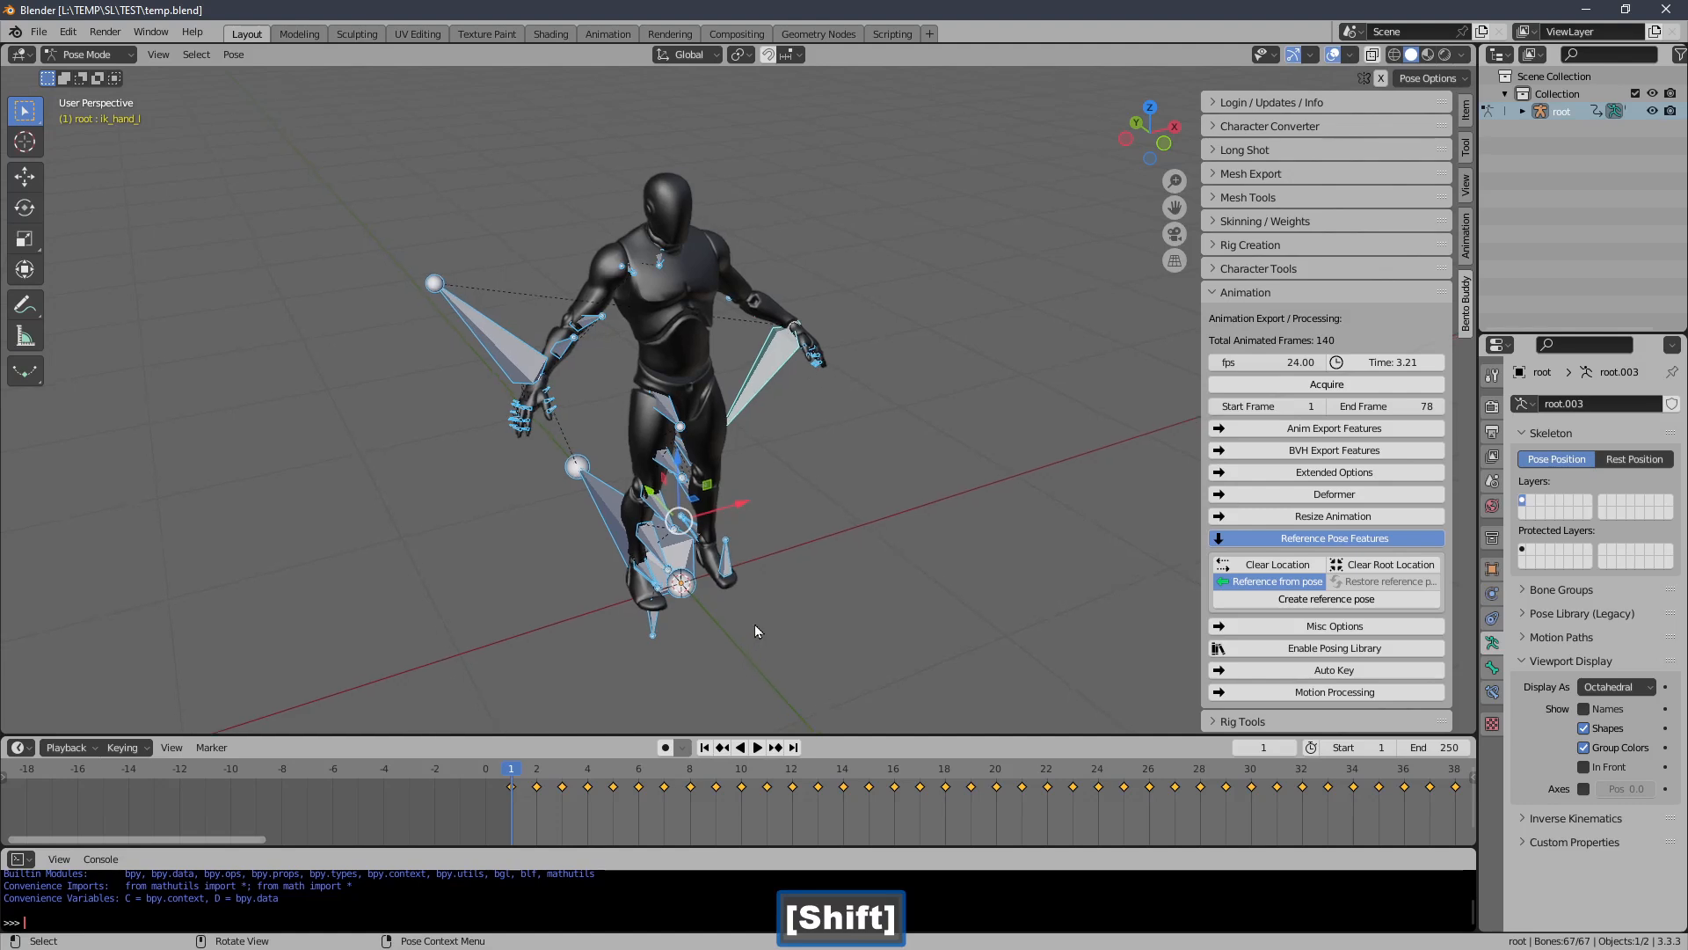
left_click(1229, 294)
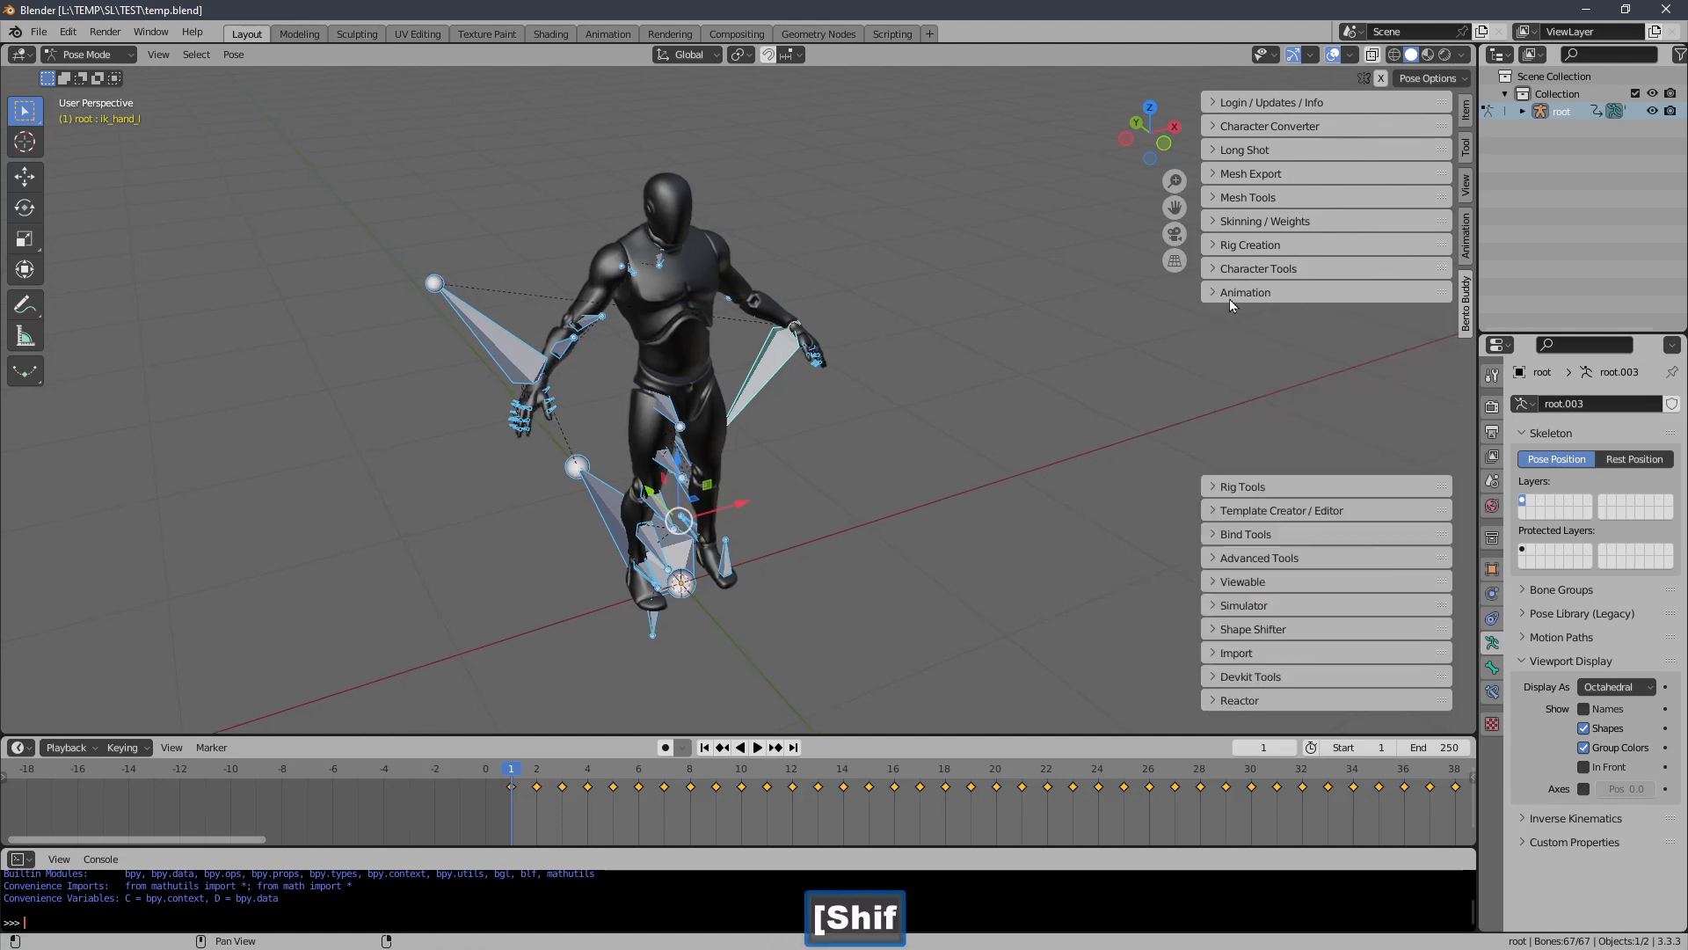
left_click(1248, 127)
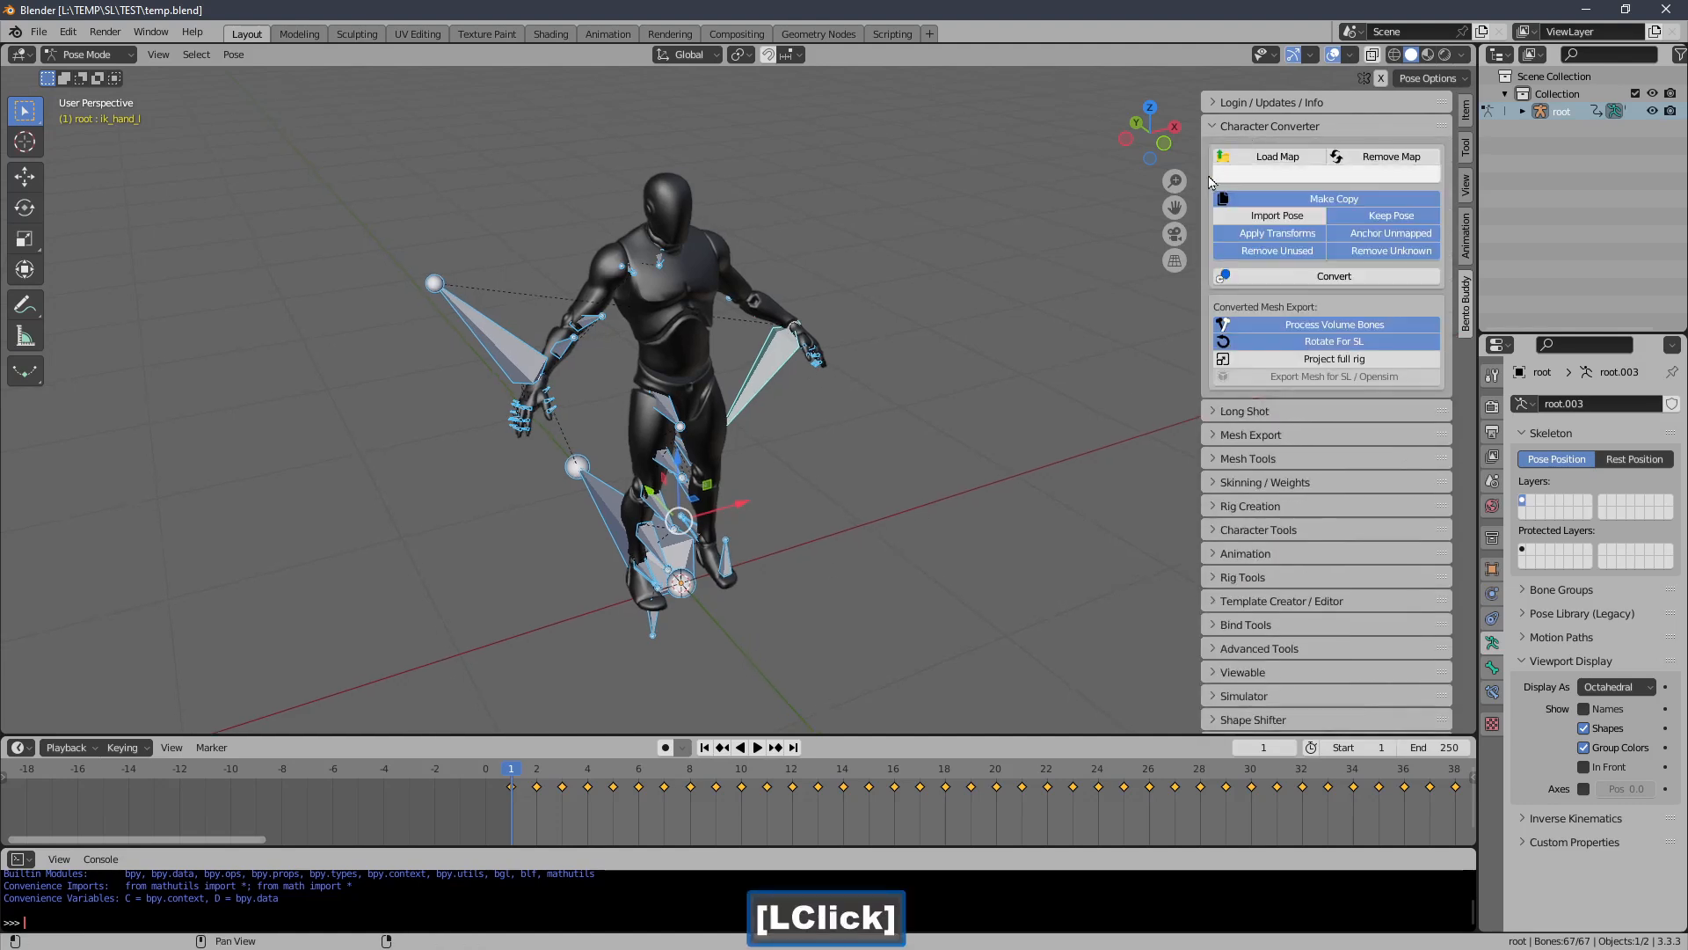
left_click(1292, 278)
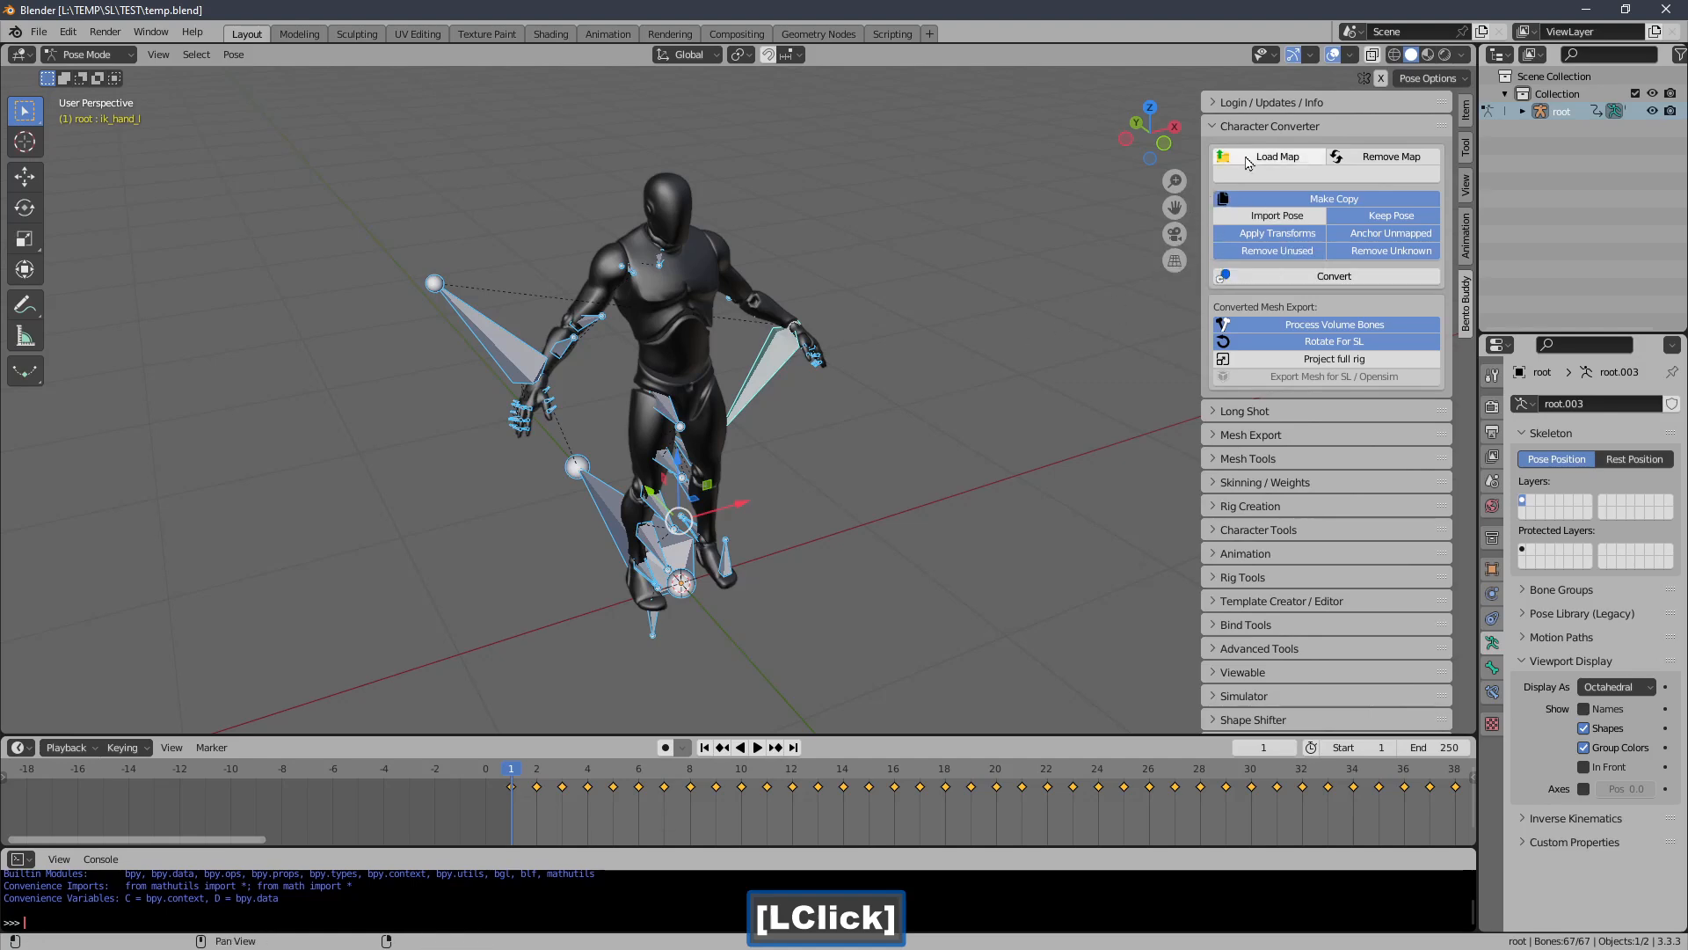
left_click(1276, 157)
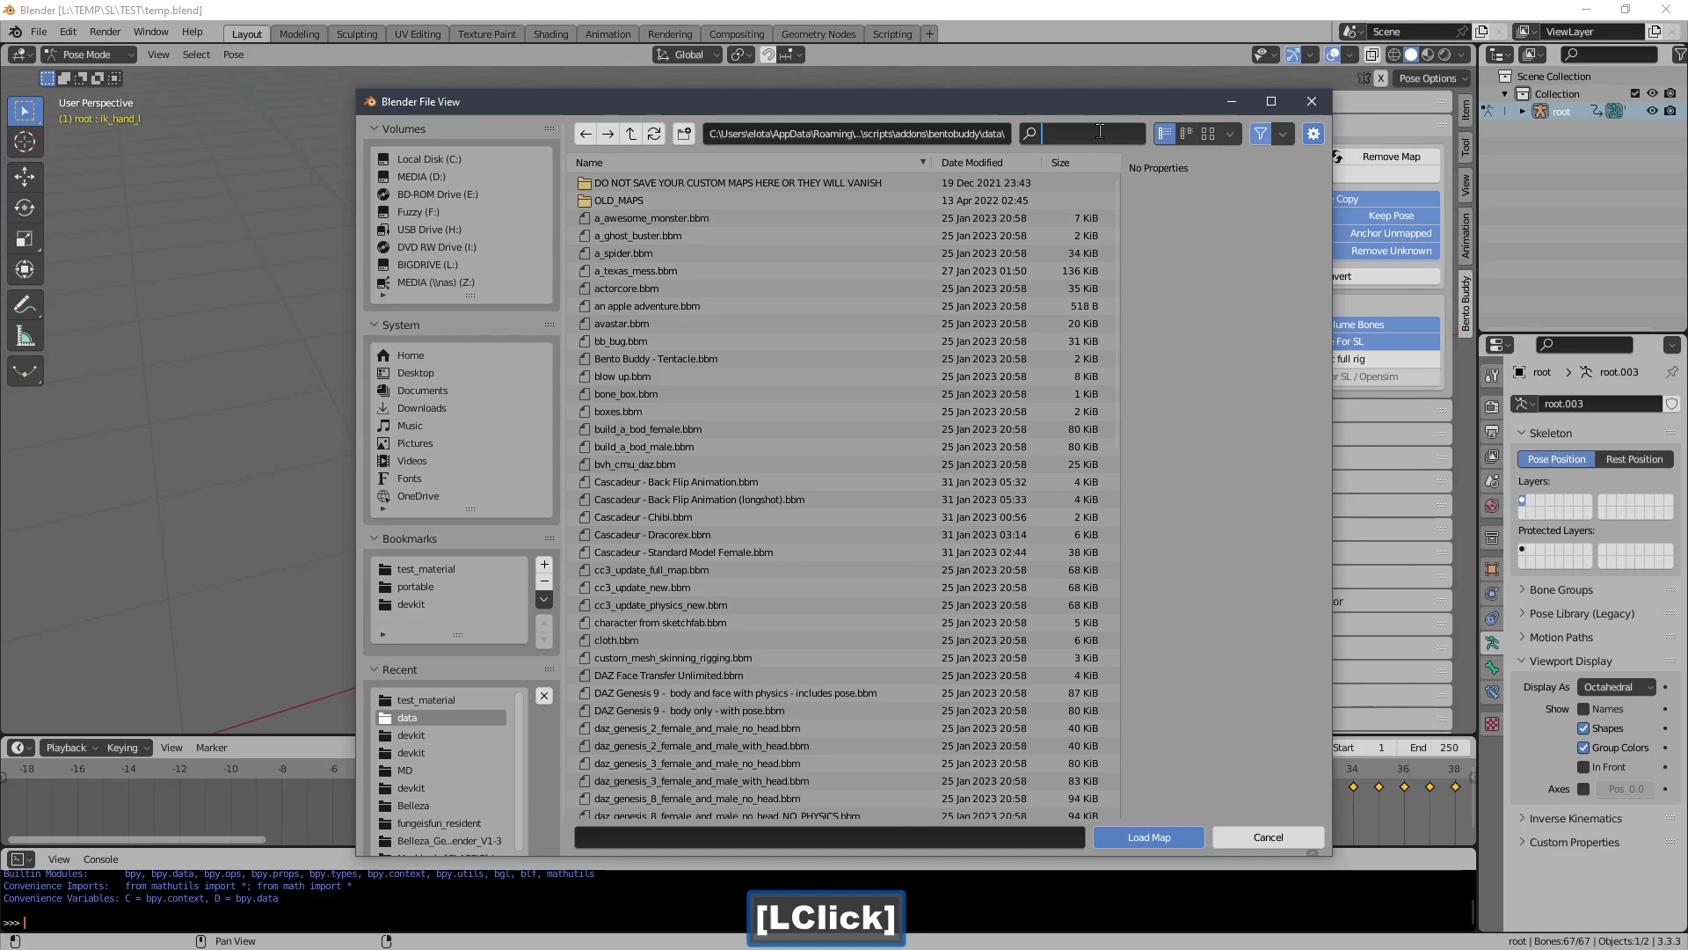
type("un")
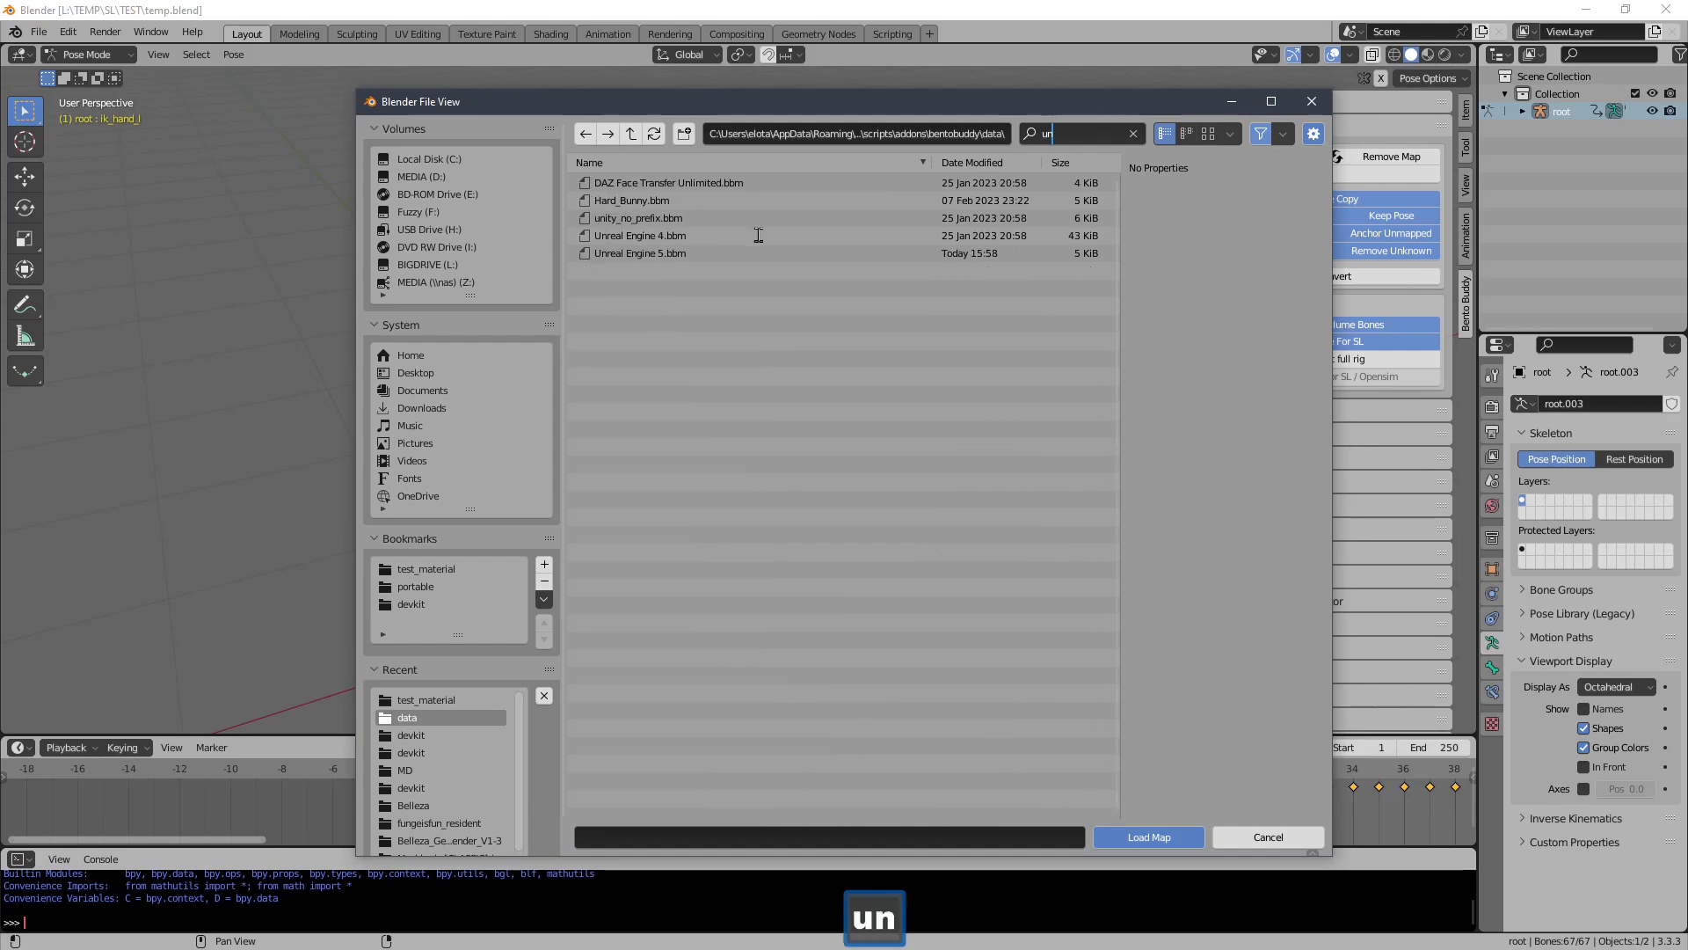
left_click(690, 275)
double_click(668, 253)
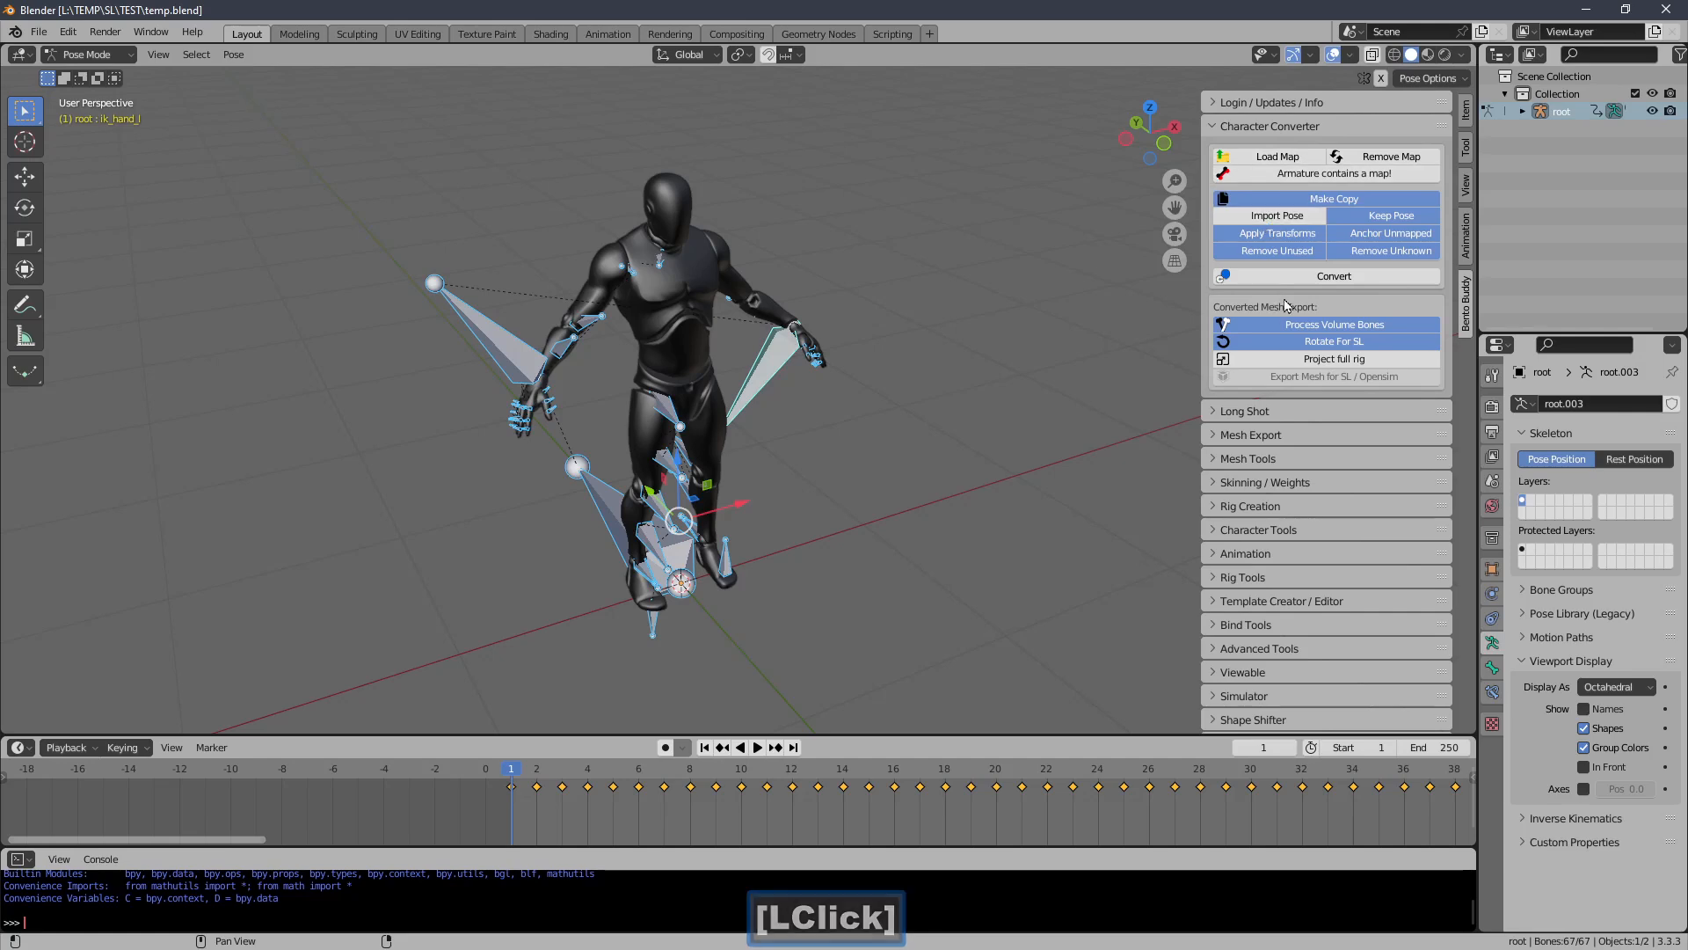
Convert a copy of the mannequin with the loaded map, and test-move the copy without keeping the displacement
left_click(1293, 280)
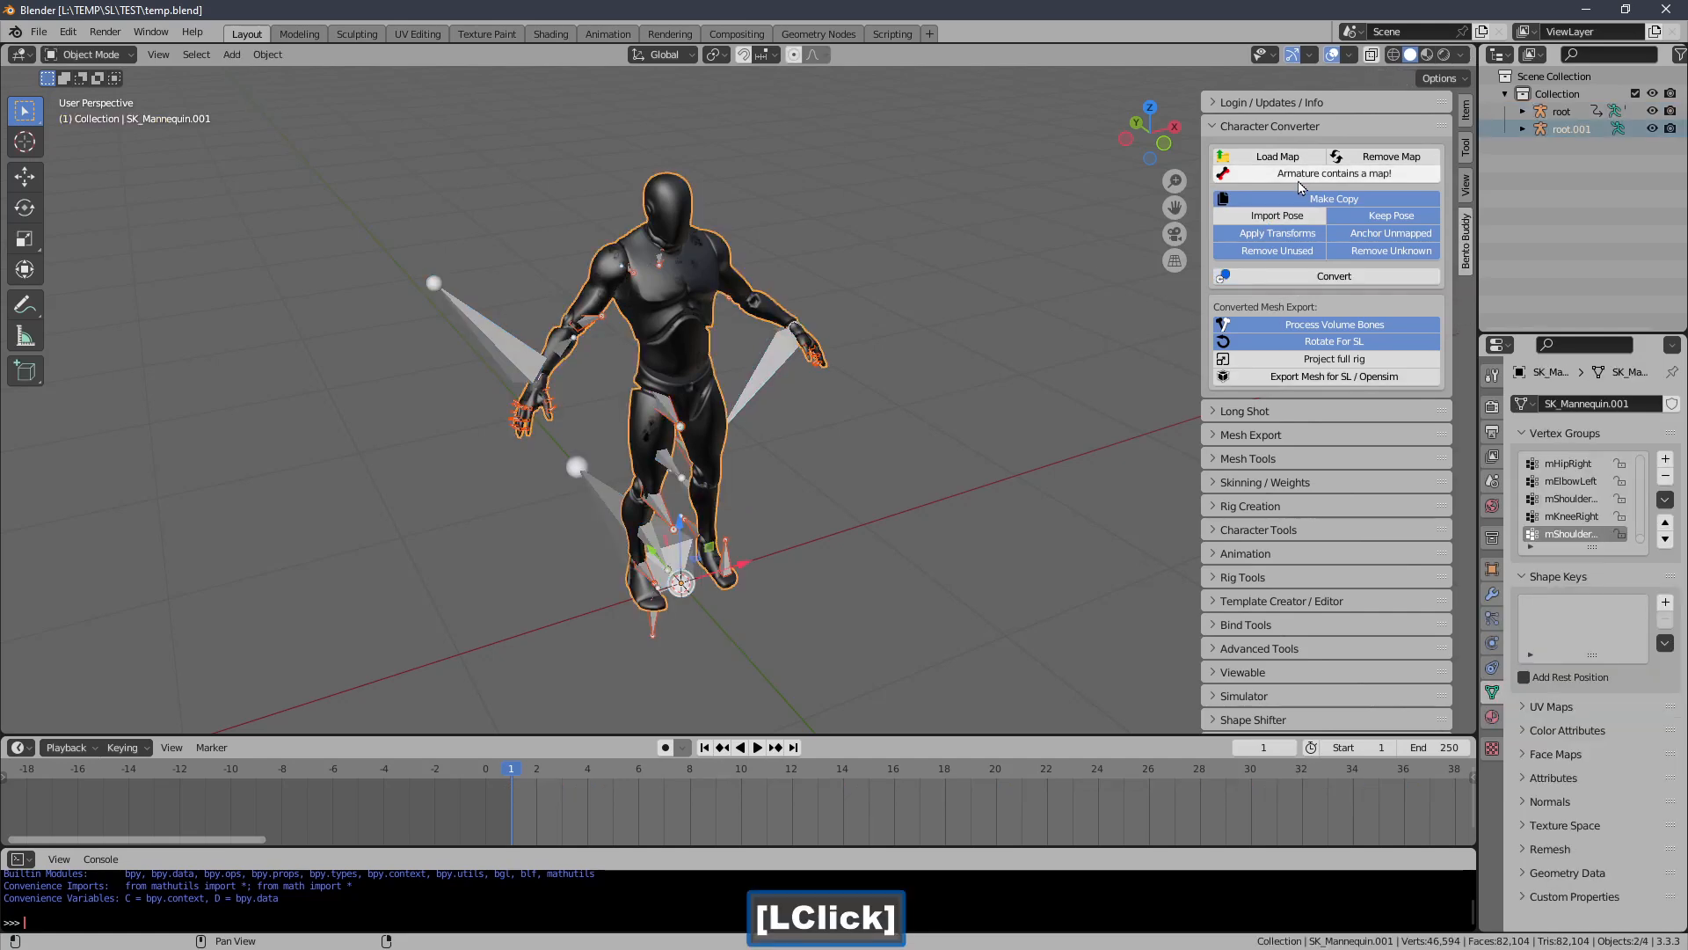
key("g")
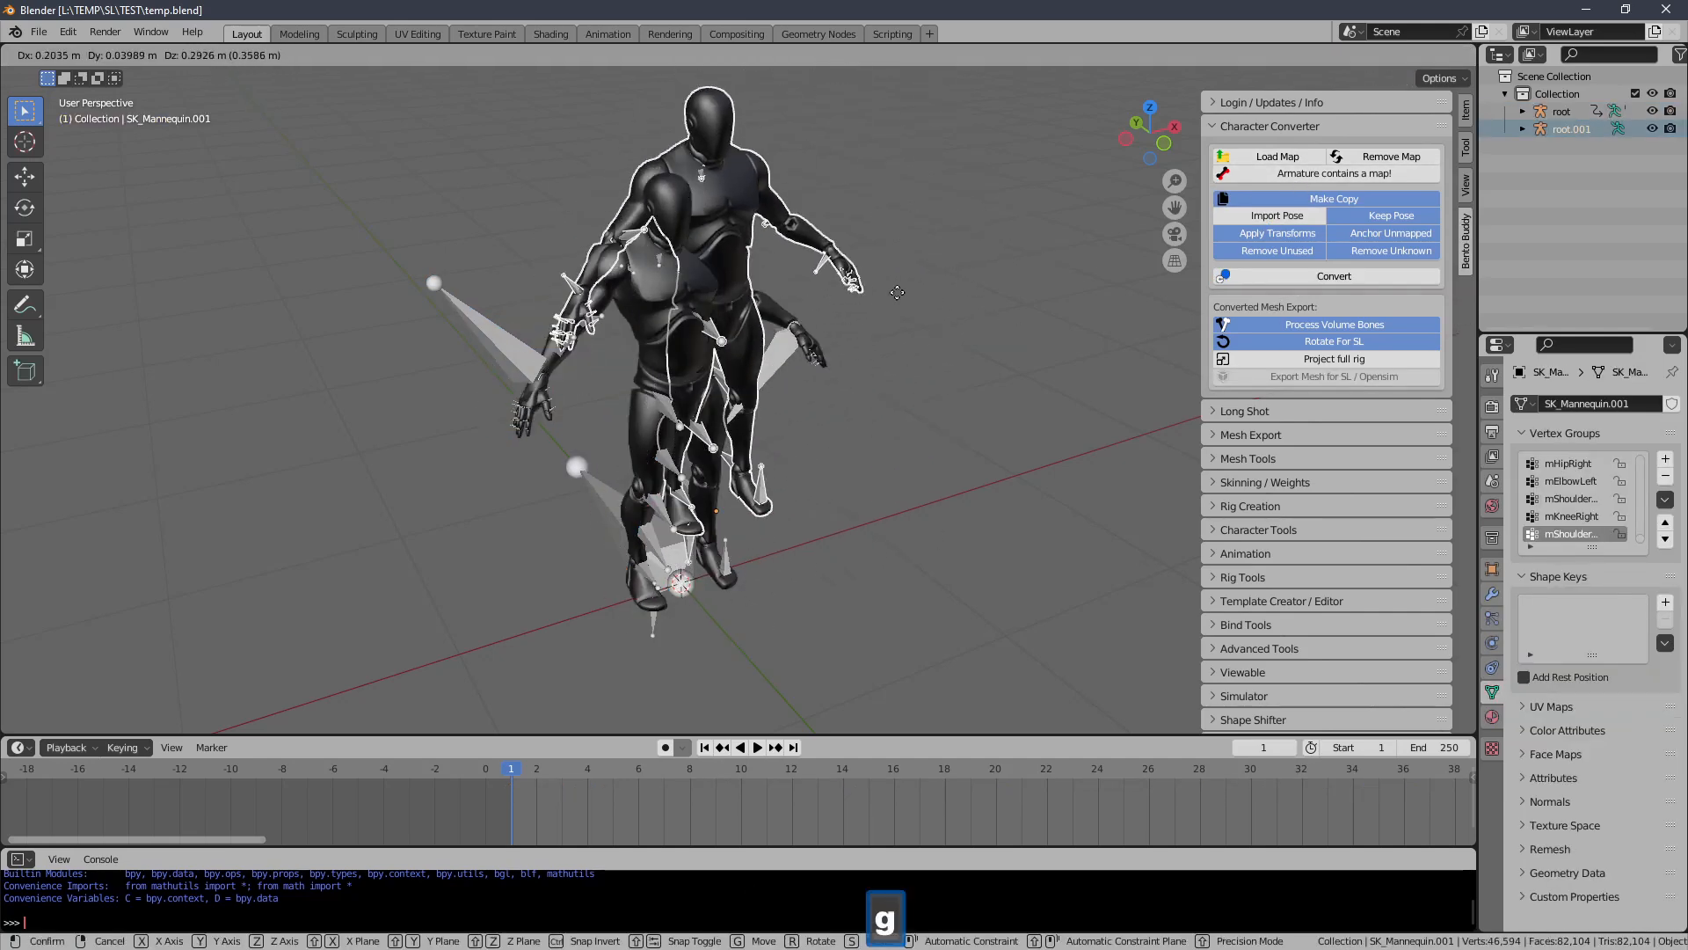
right_click(926, 312)
Export the converted mesh for SL / Opensim over a_test.dae in the test_material folder, and delete the converted copy
left_click(1282, 375)
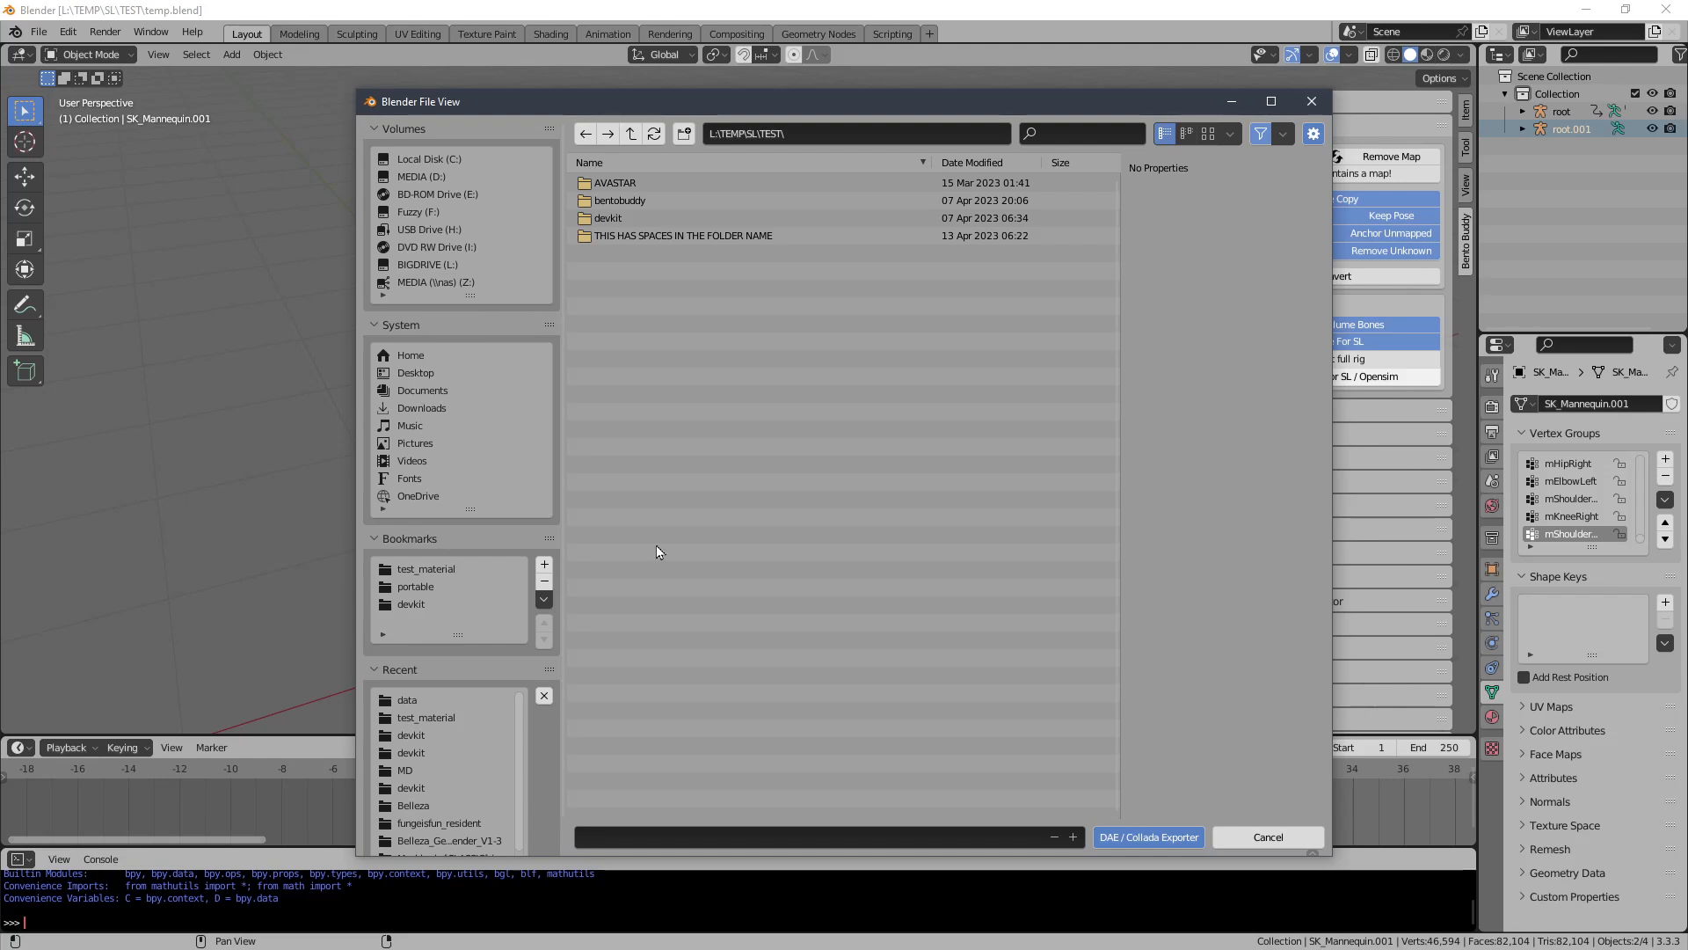
left_click(433, 571)
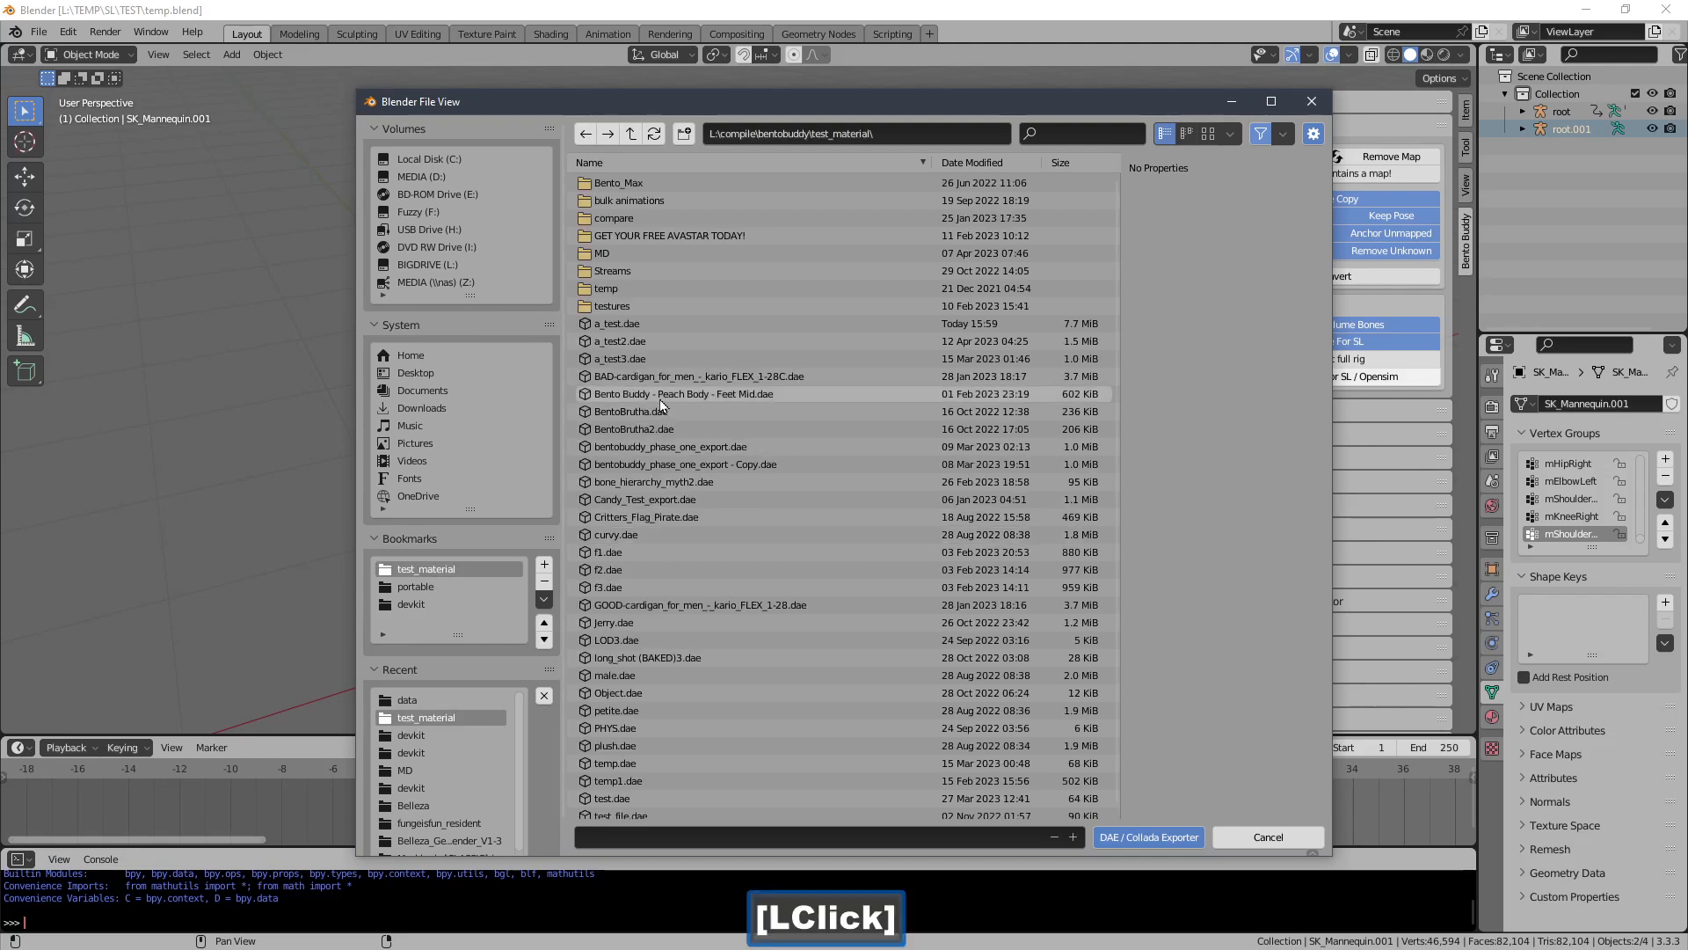
double_click(661, 323)
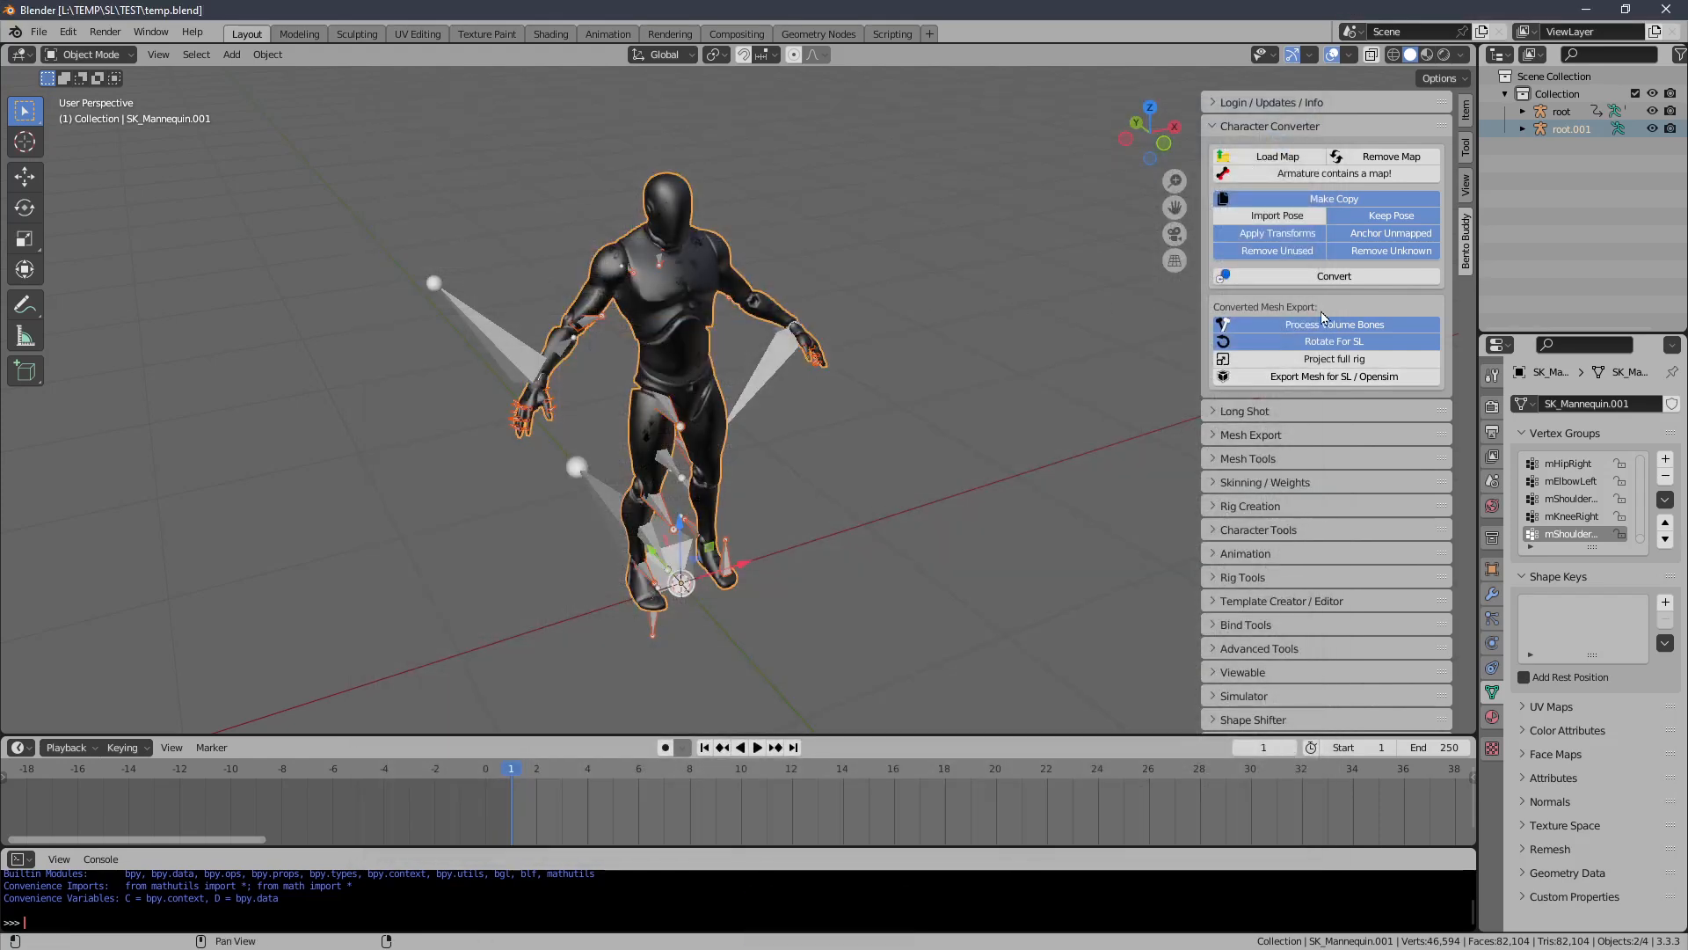
key("Delete")
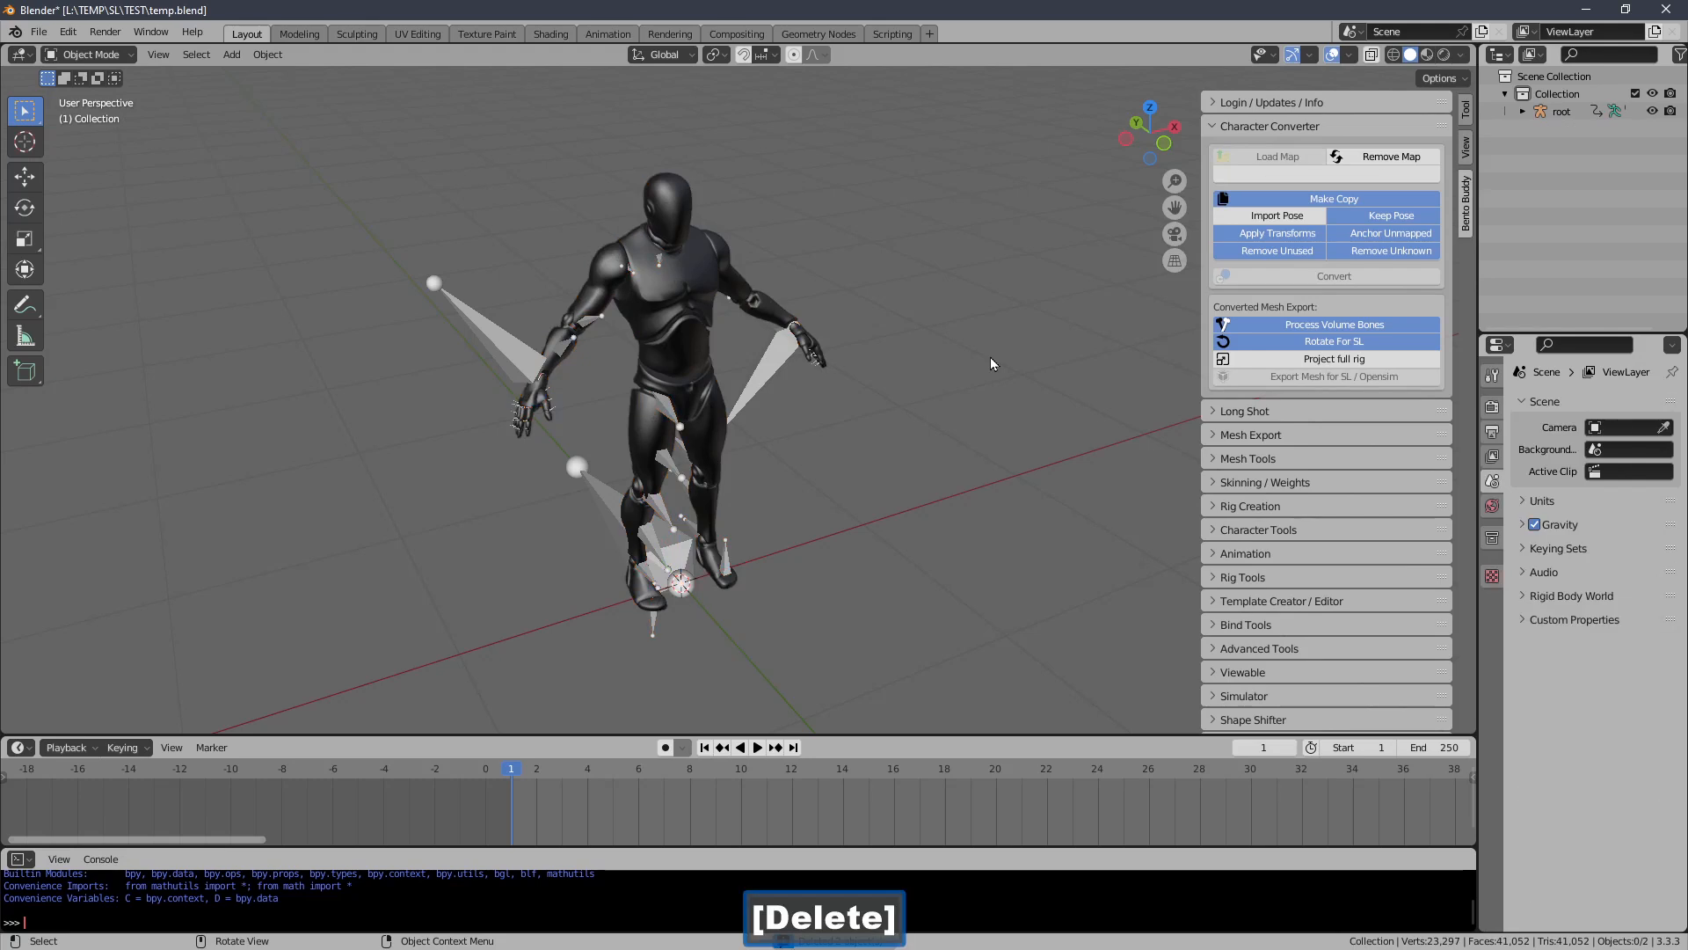
Select the original root armature and enable Send To Animation for Snap To Map in the Bone Control character tools
left_click(767, 363)
left_click(1244, 130)
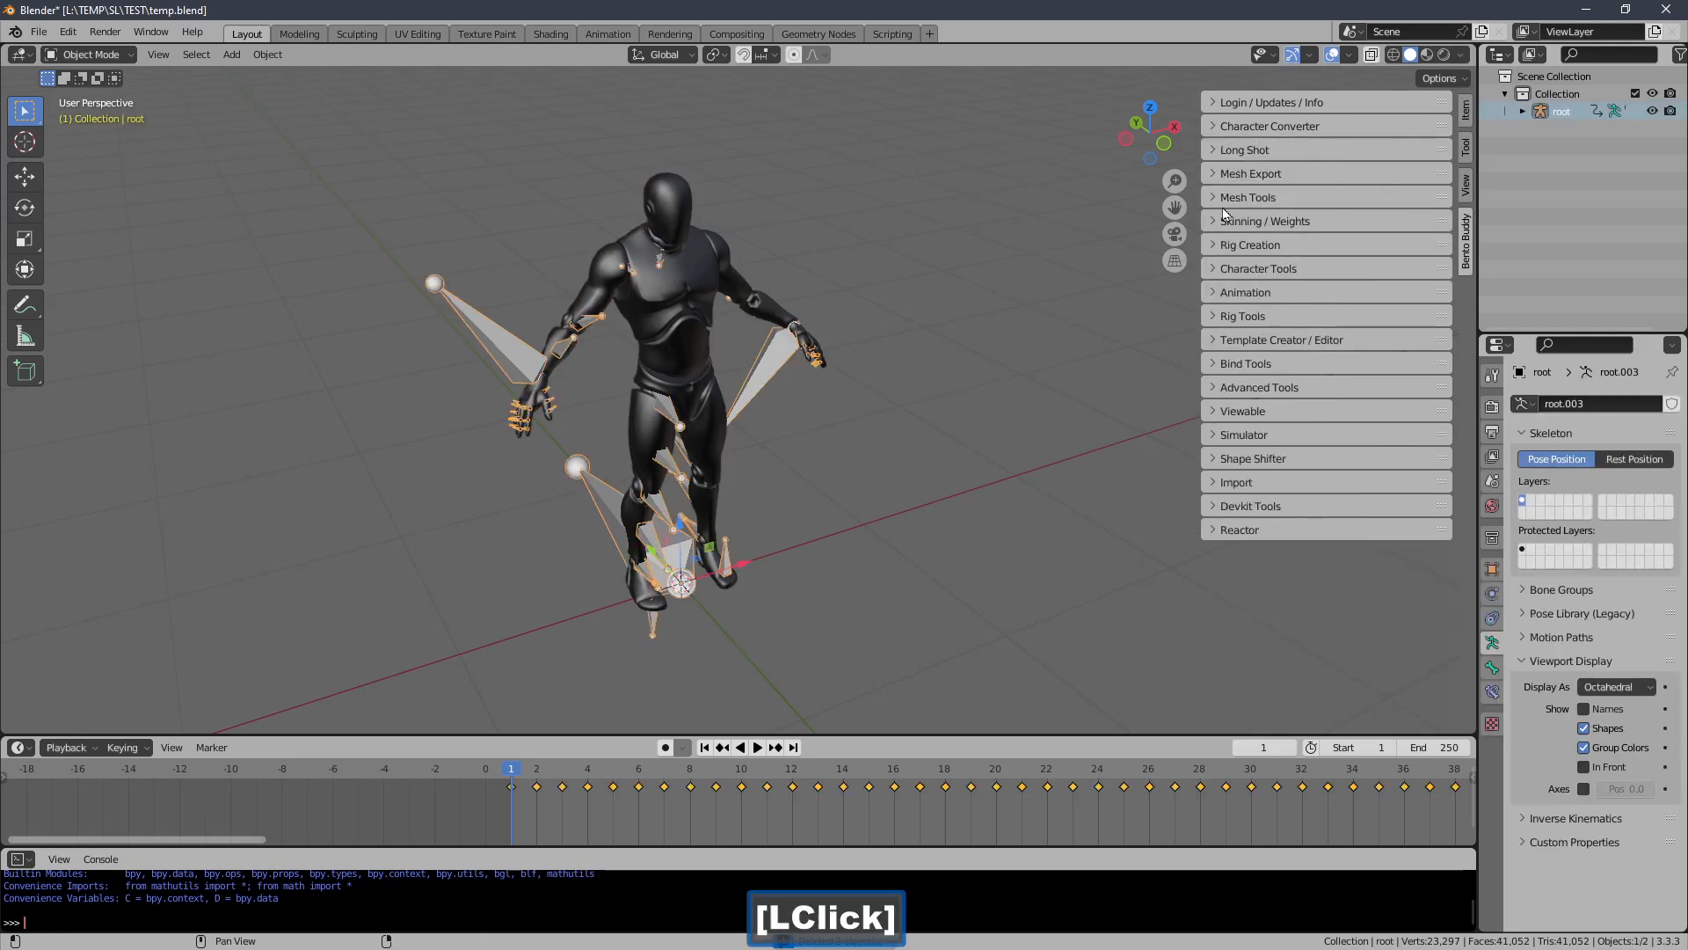
left_click(1235, 270)
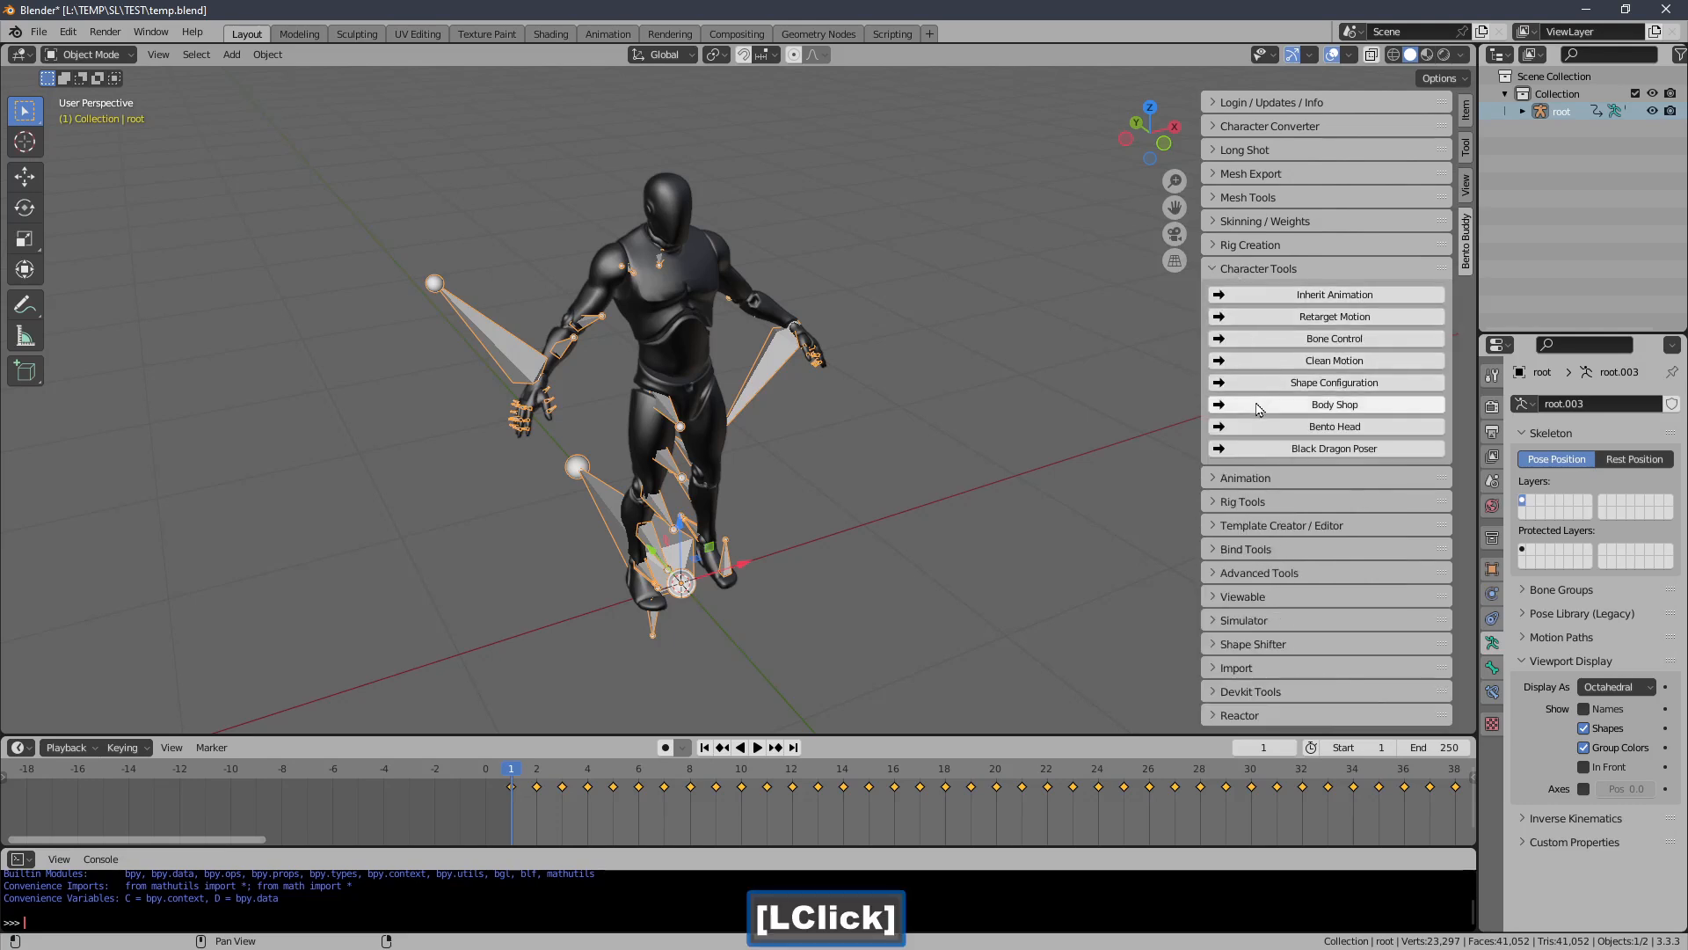
left_click(1246, 340)
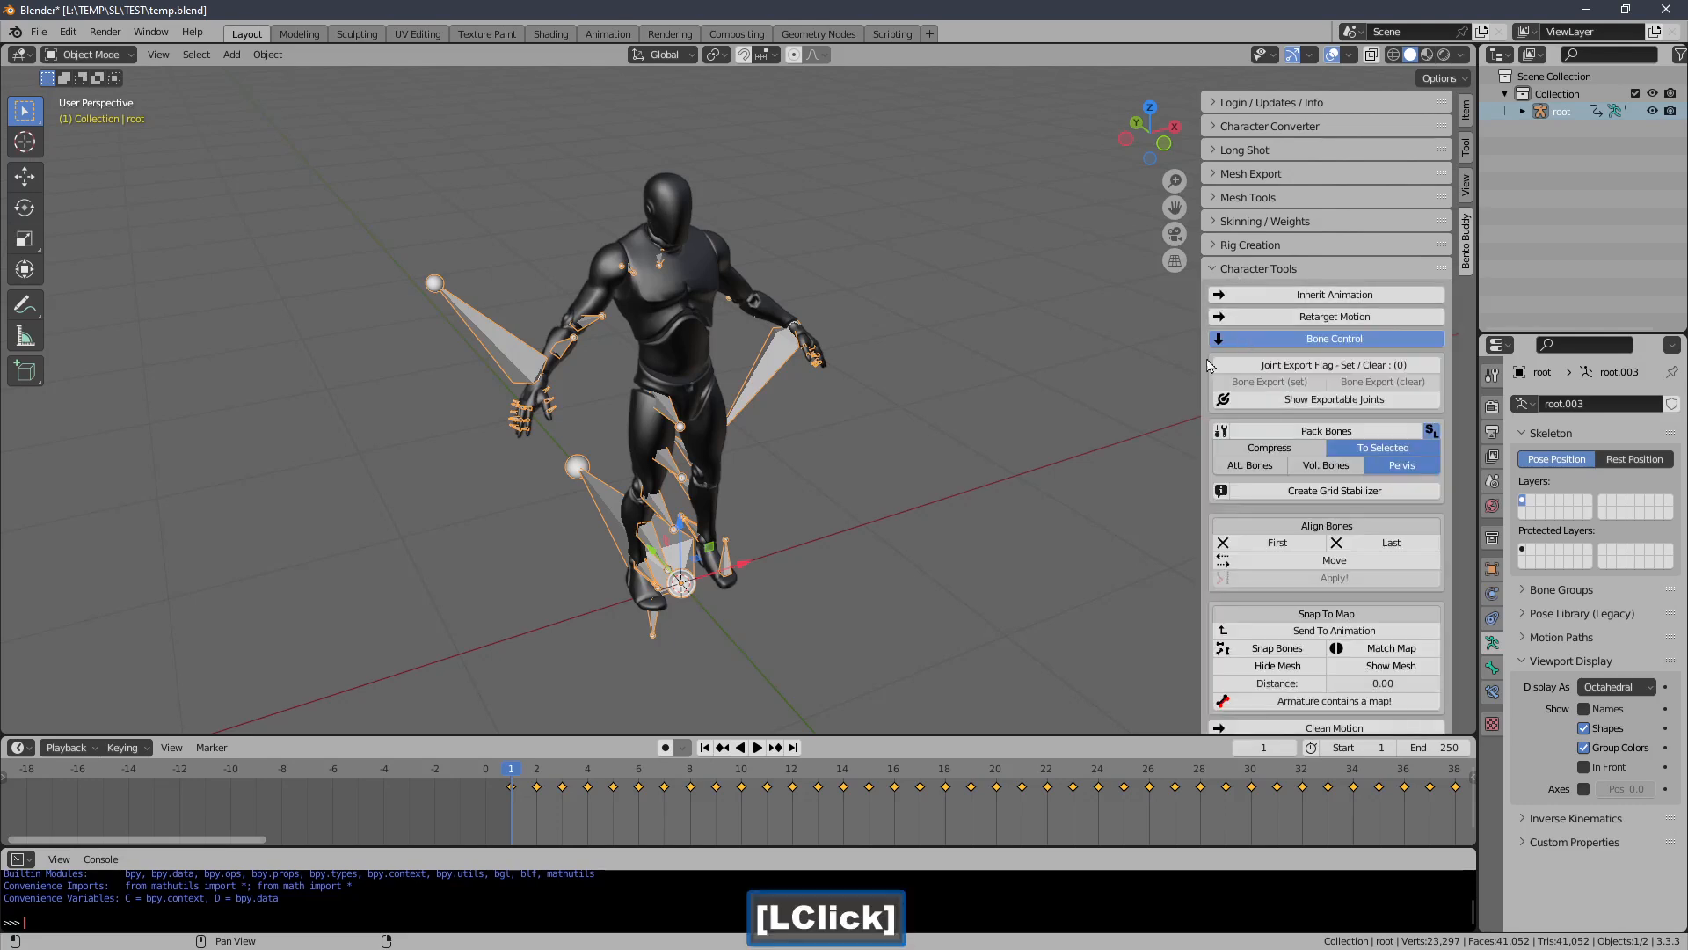
left_click(1270, 633)
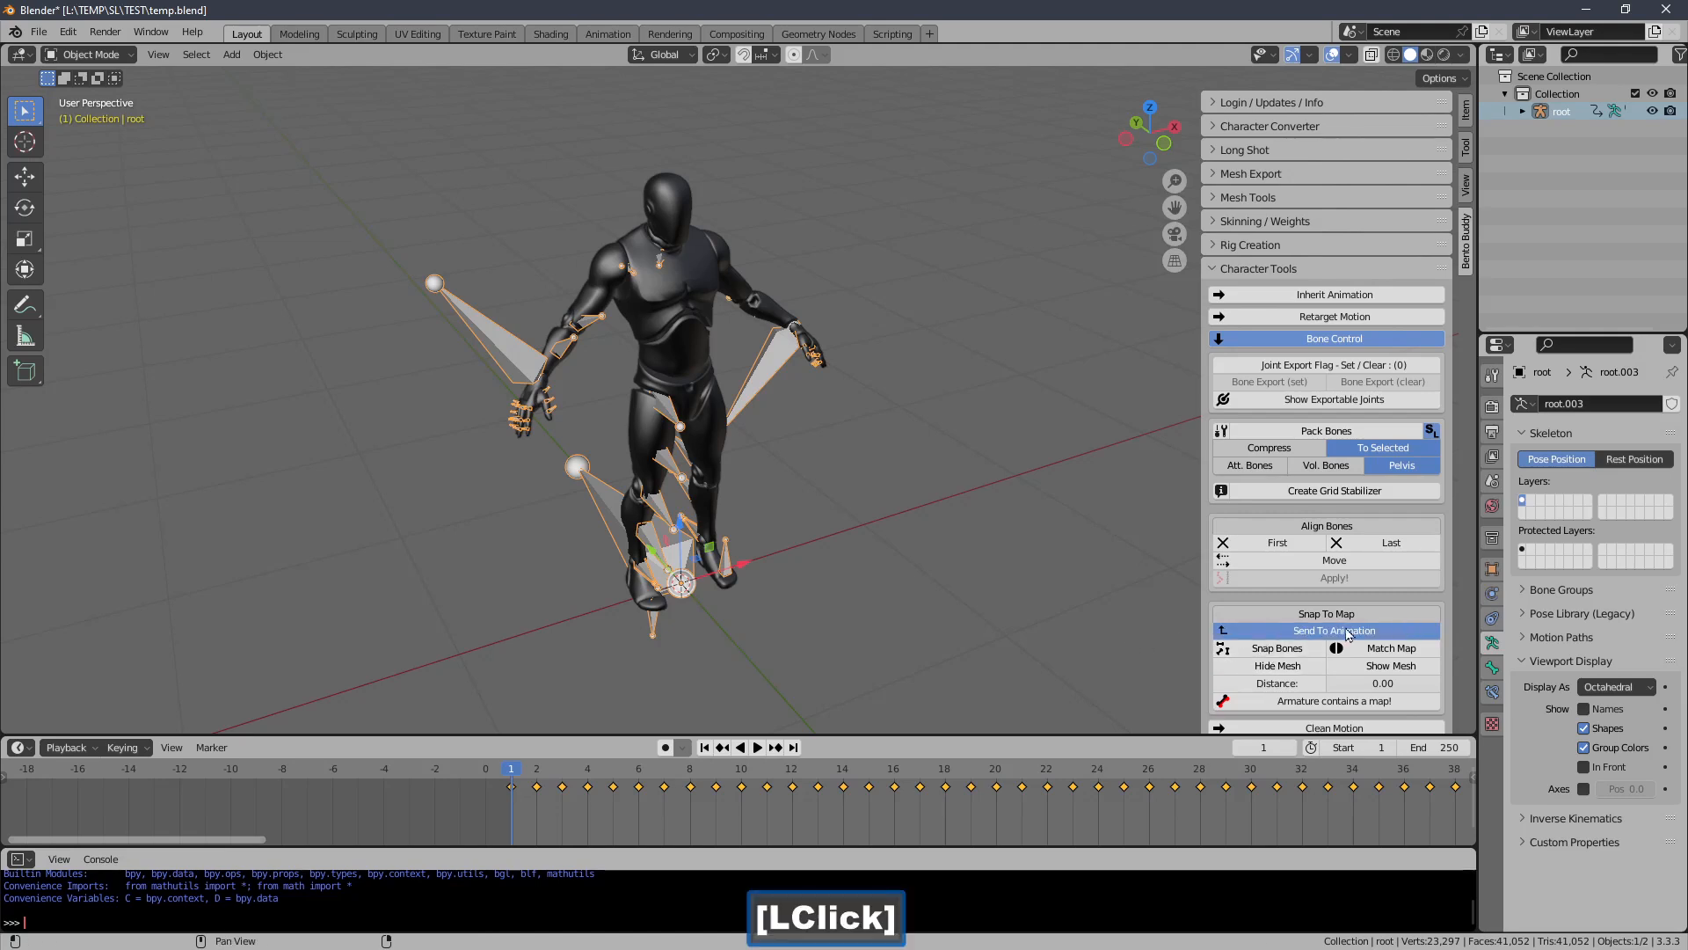
Scrub the timeline to frame 9 to check the animation, and return to frame 1
middle_click_drag(948, 797, 754, 783, "ctrl")
mouse_move(754, 768)
left_mouse_down()
mouse_move(1022, 767)
mouse_move(737, 790)
left_mouse_up()
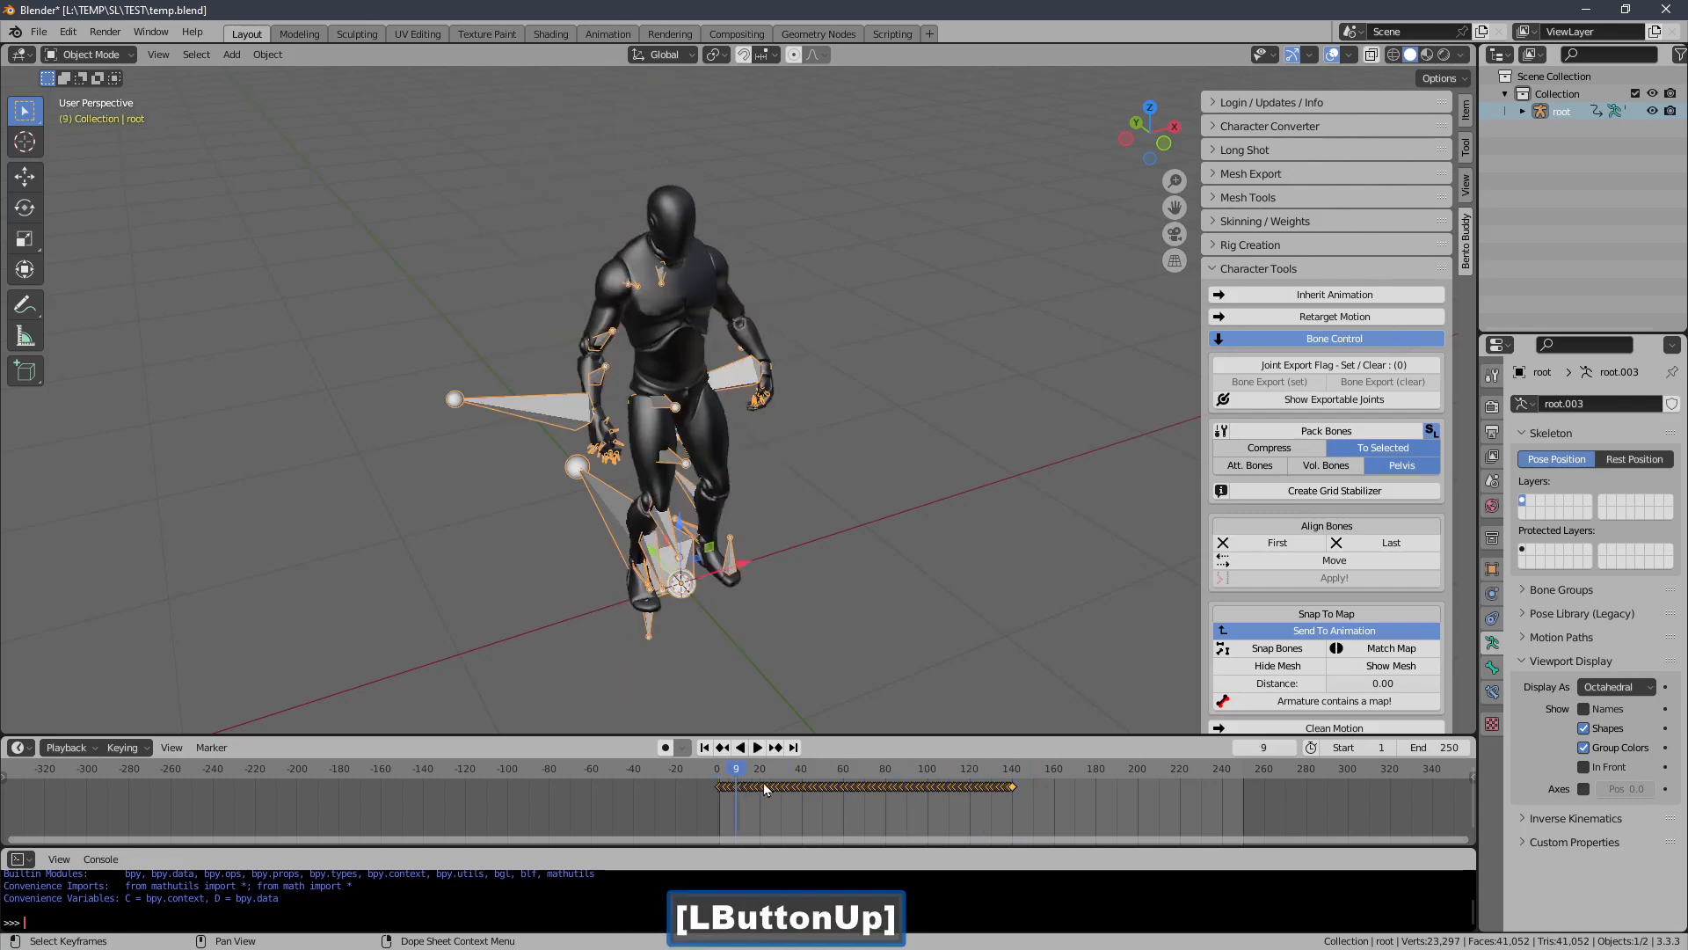
left_click(705, 748)
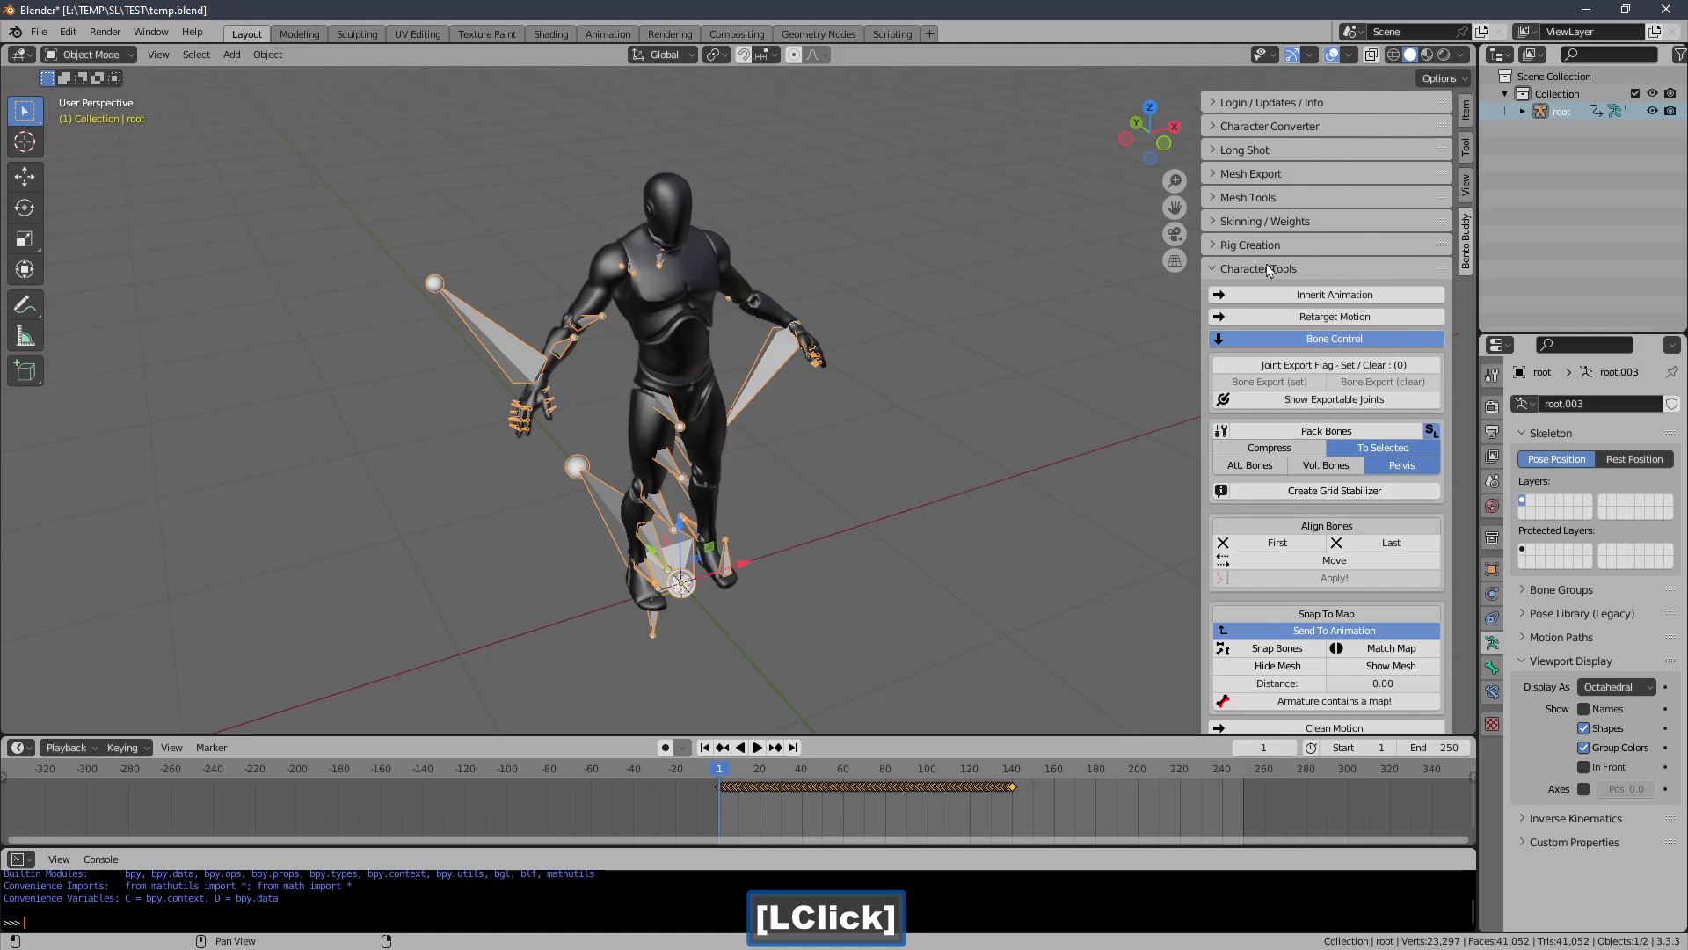
Run Snap Bones on the mapped root armature with the Bone Control character tools
left_click(1260, 317)
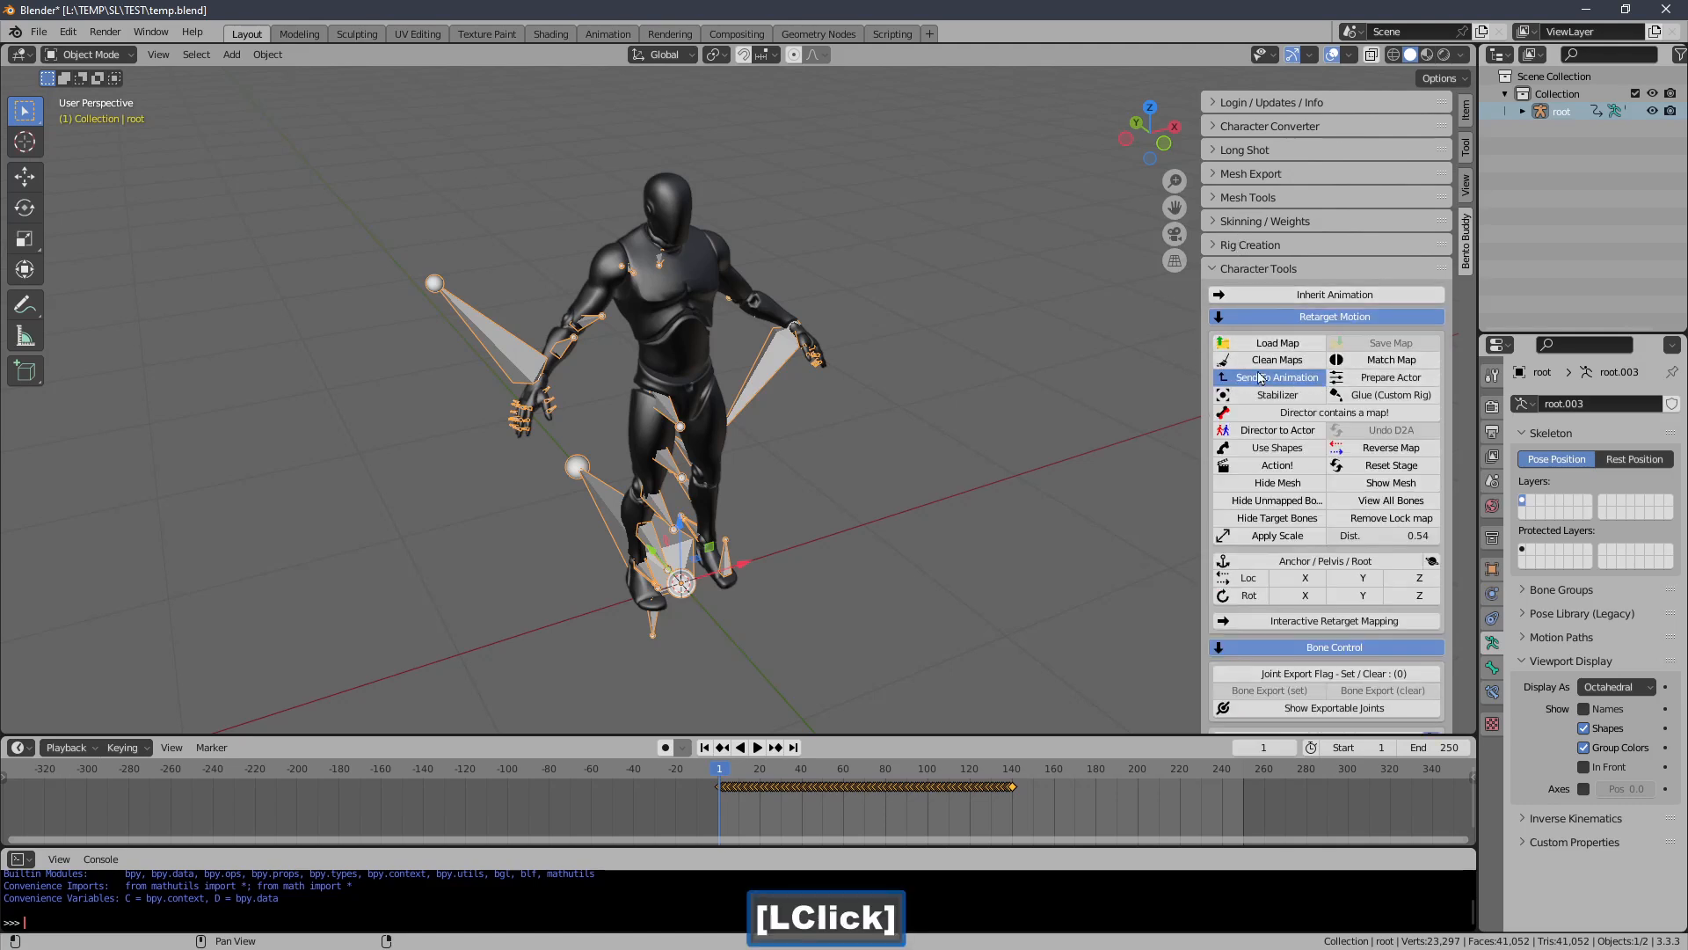
left_click(1257, 316)
left_click(1257, 268)
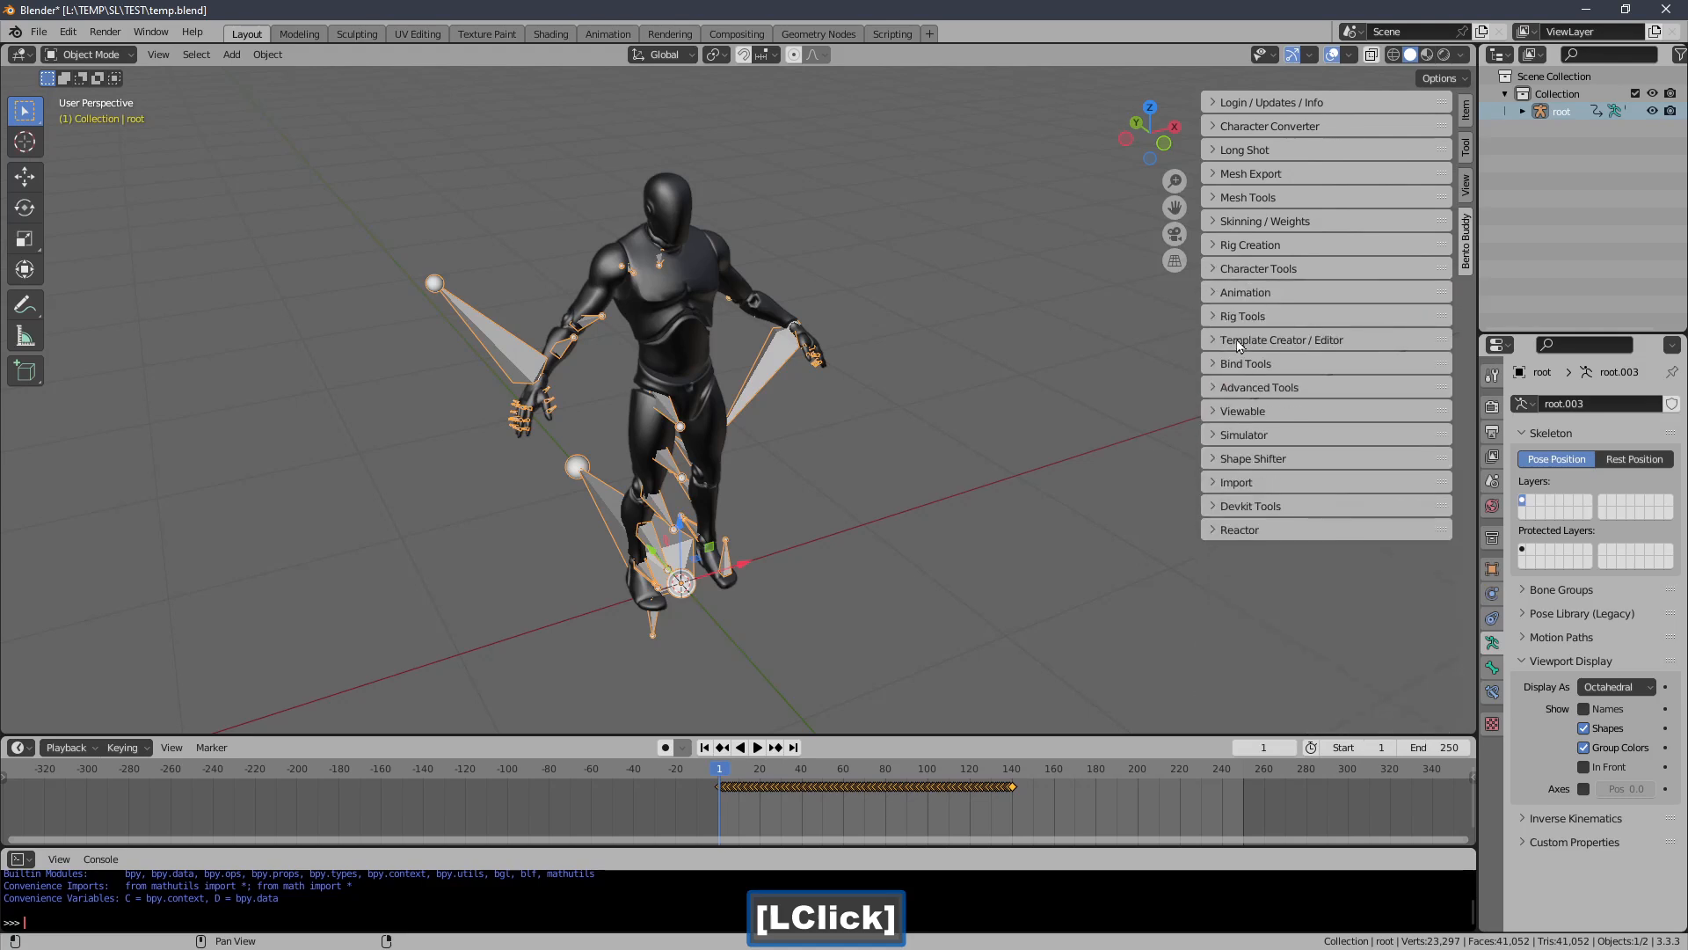
left_click(1257, 268)
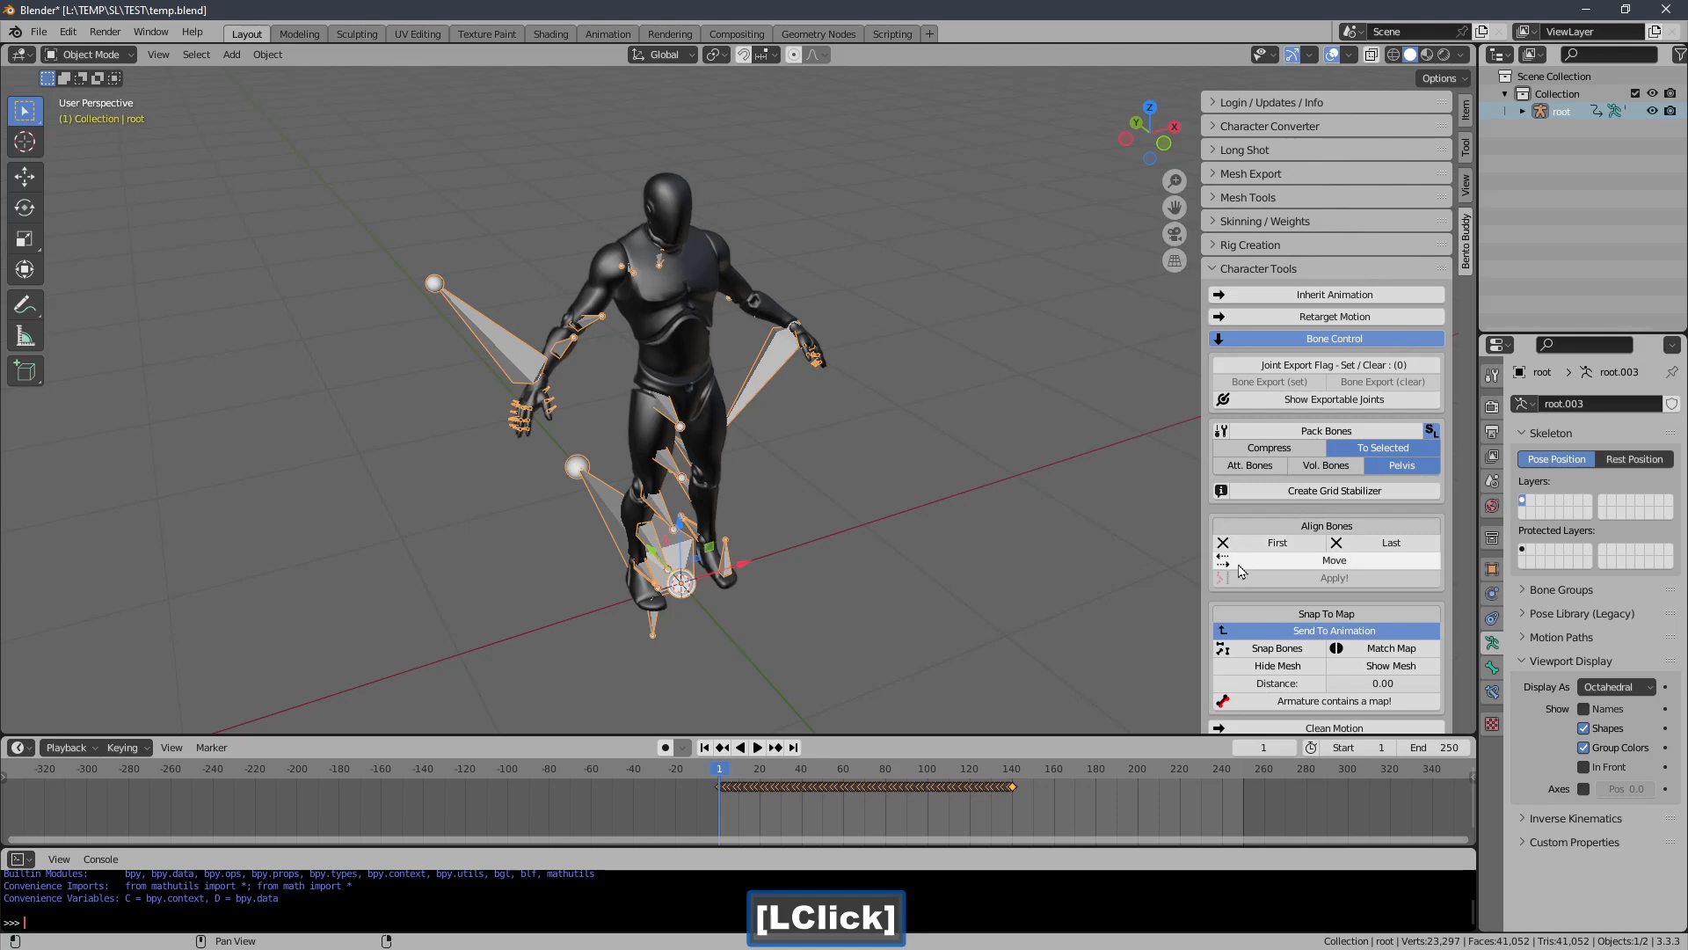
left_click(1232, 649)
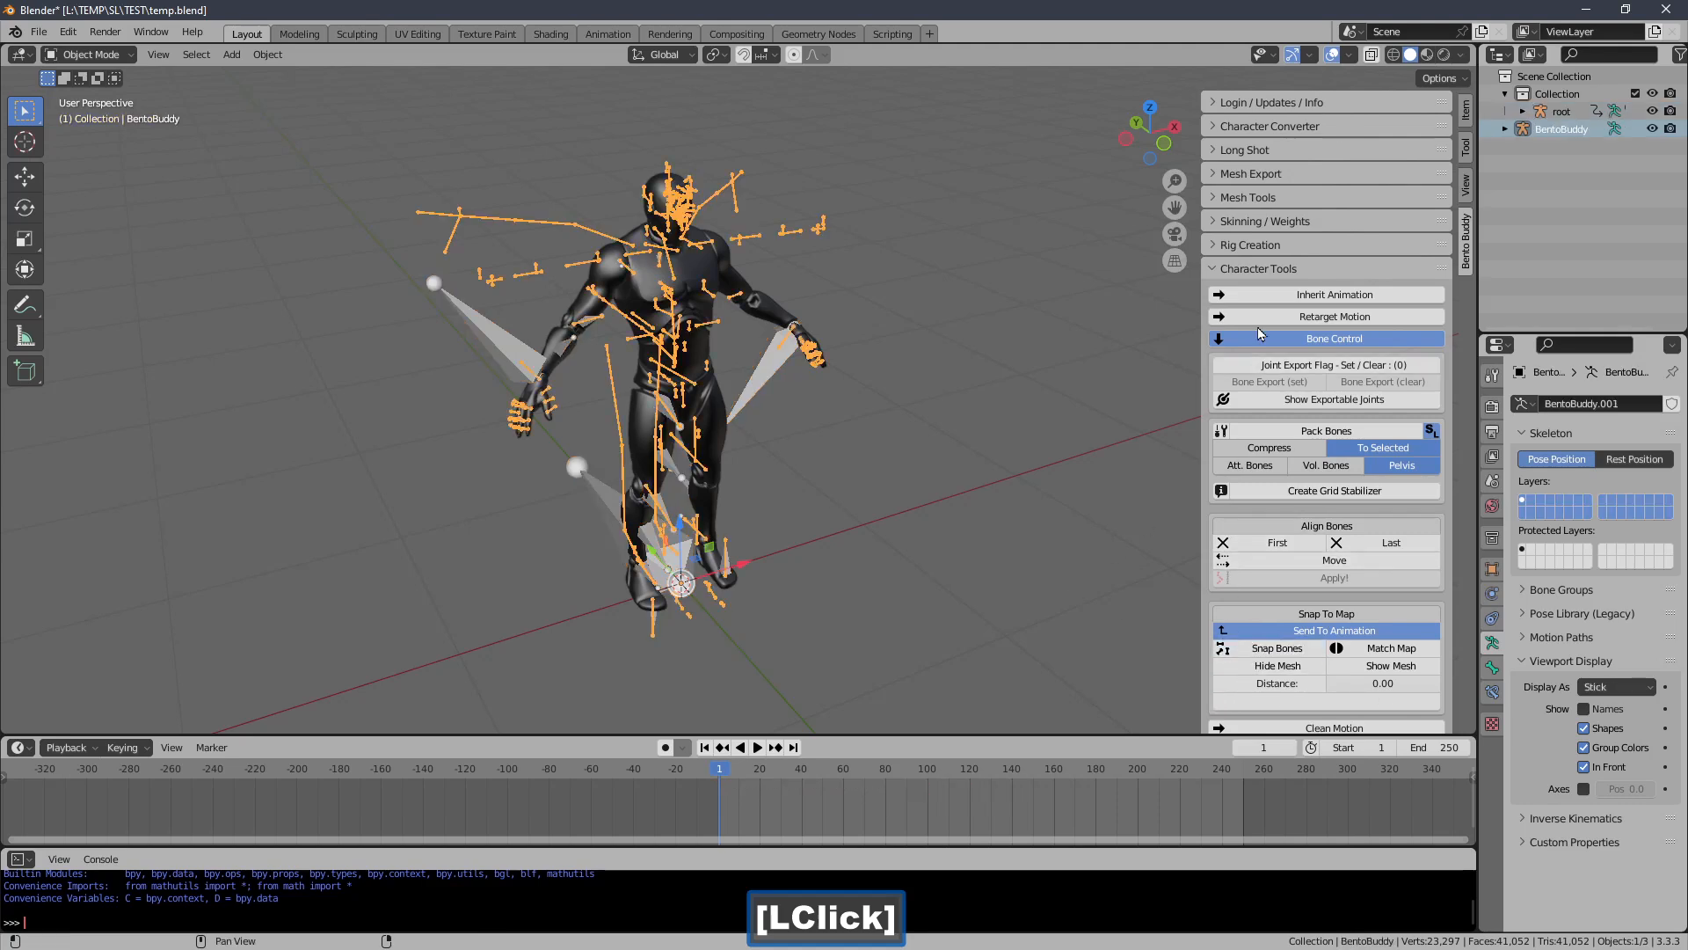
Set the snapped rig's animation export to base priority 4 and enable Loop Animation
left_click(1246, 269)
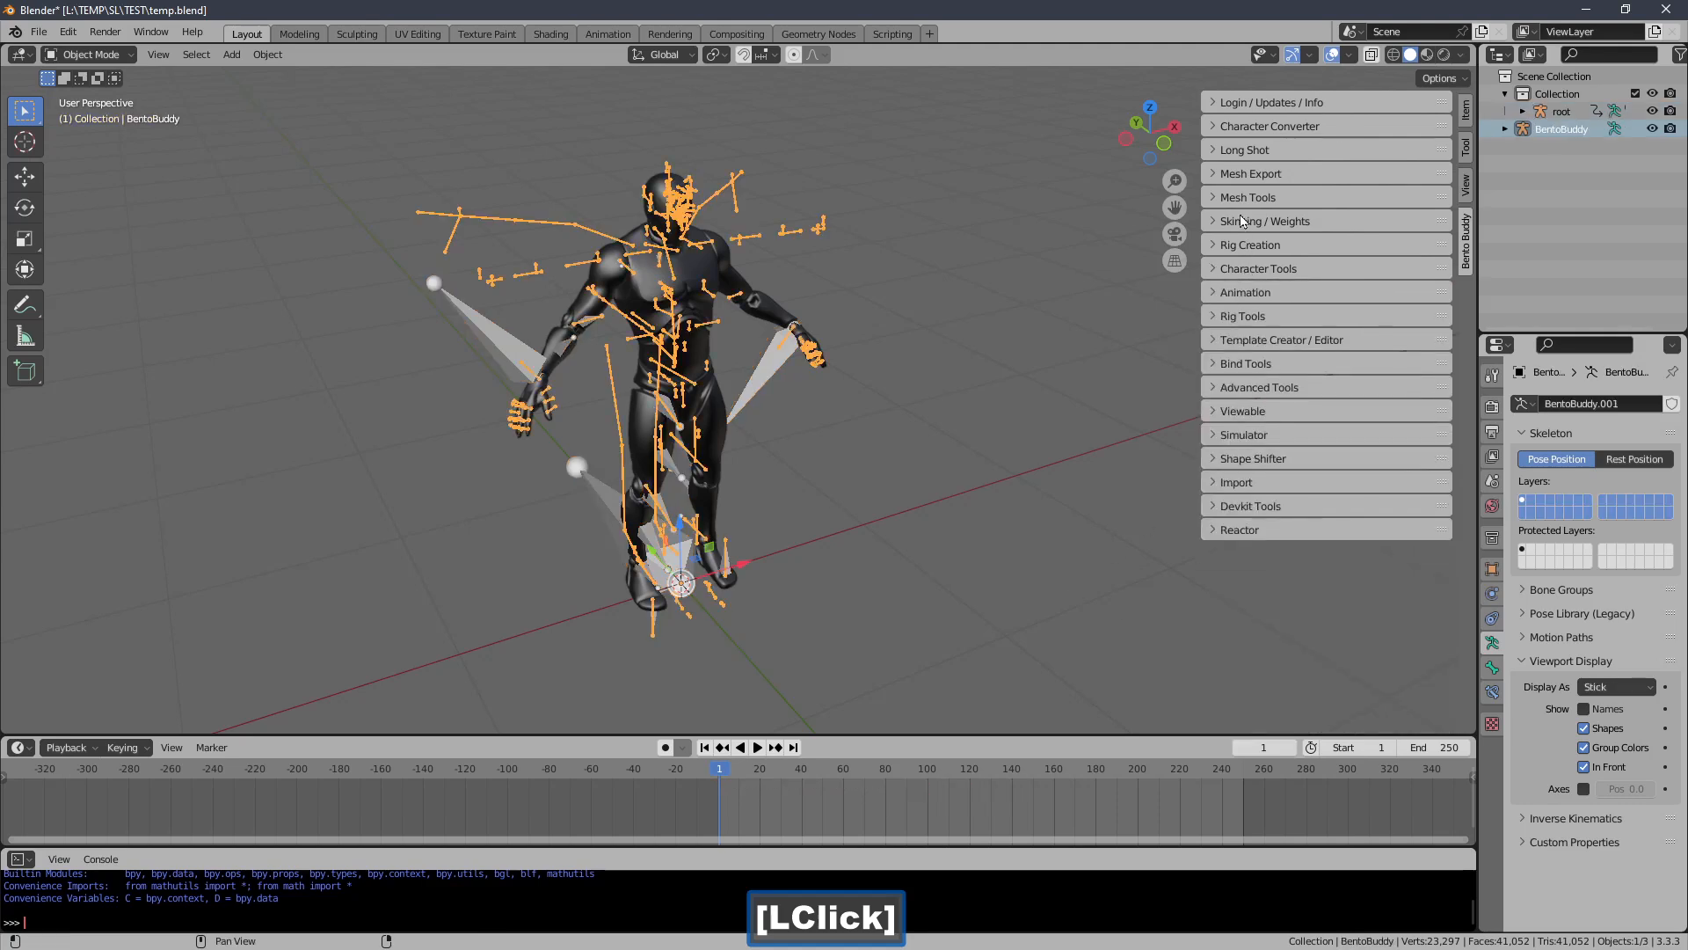
left_click(1245, 293)
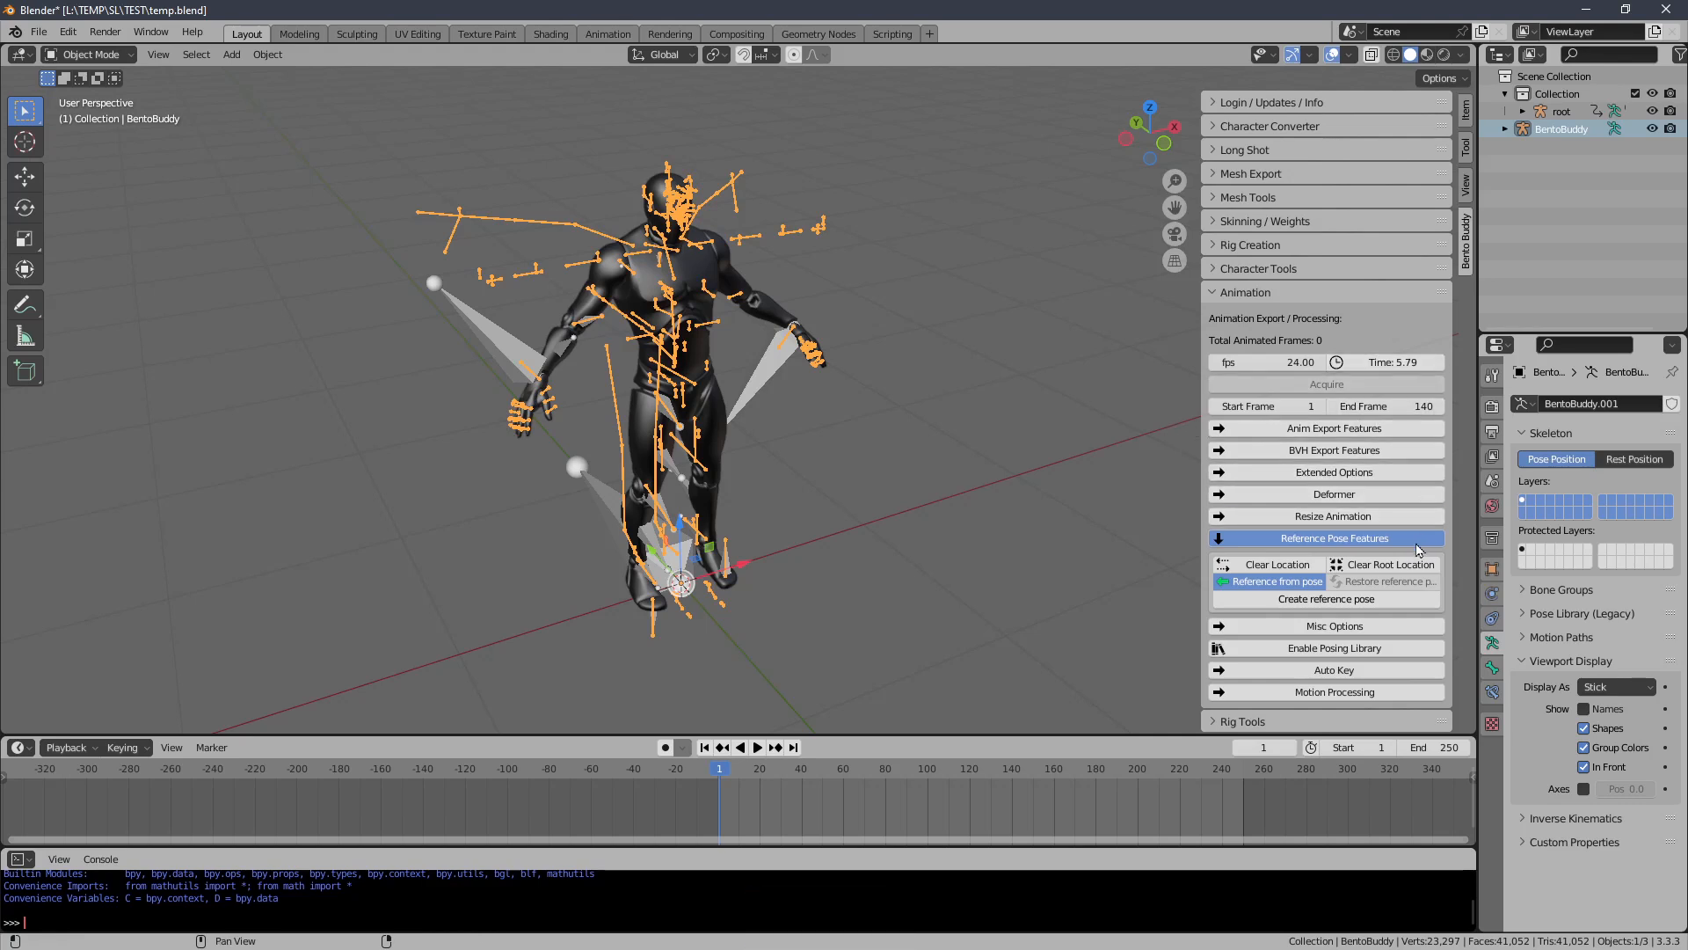
left_click(1439, 429)
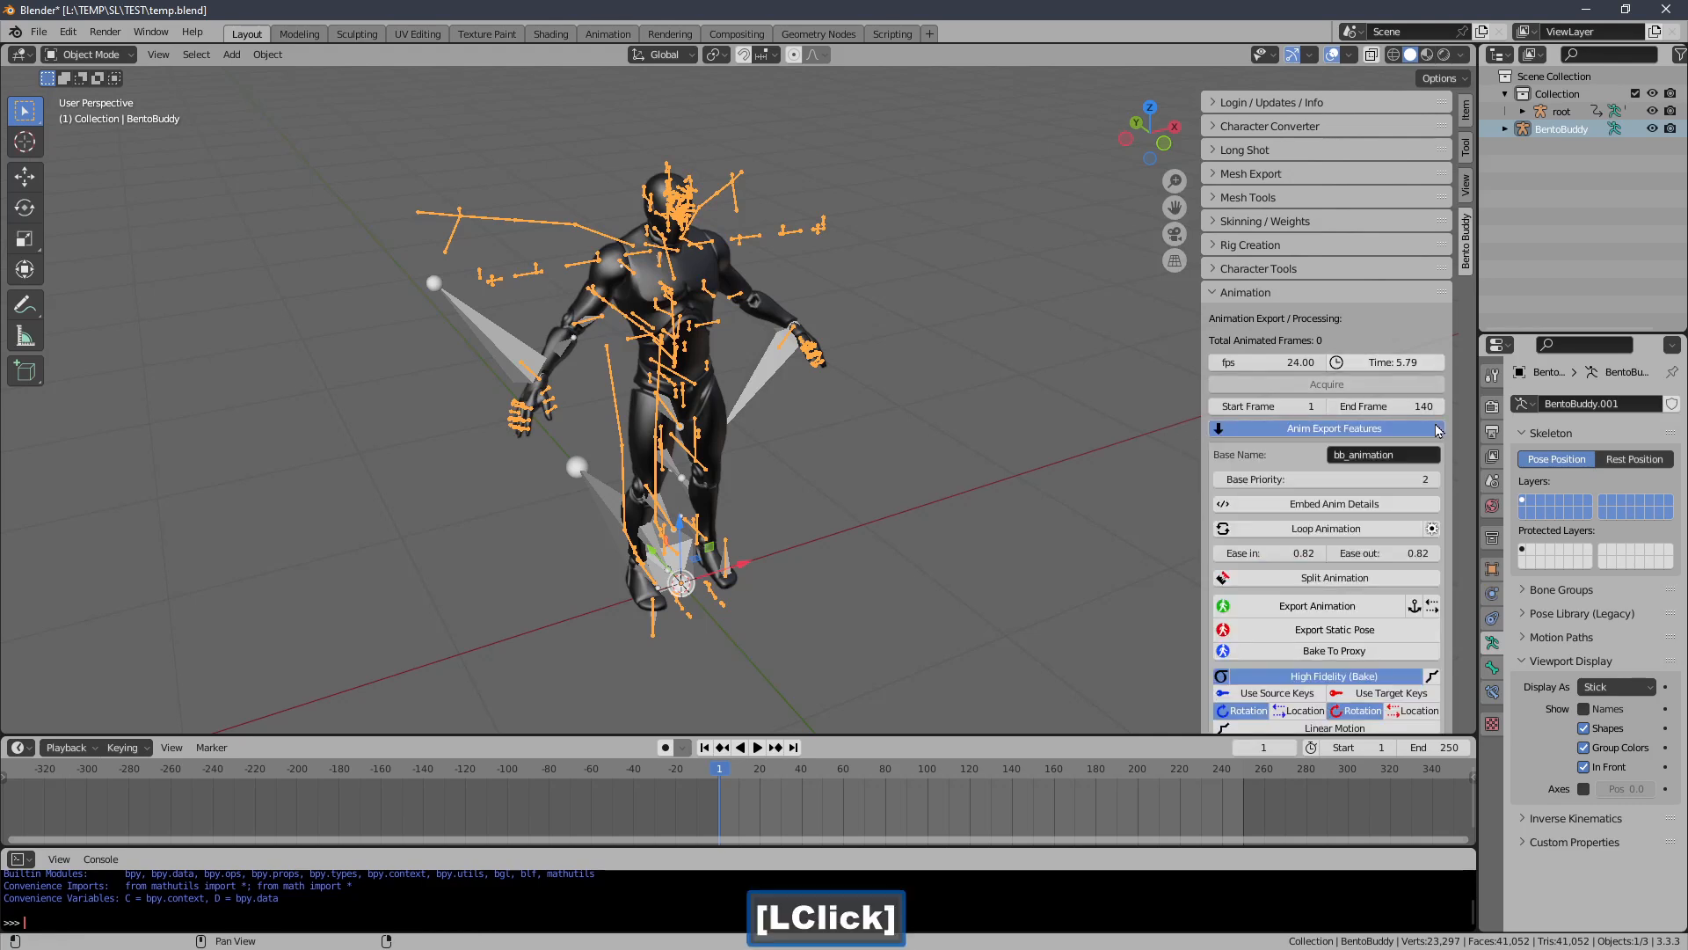
left_click(1435, 479)
left_click(1435, 479)
left_click(1260, 533)
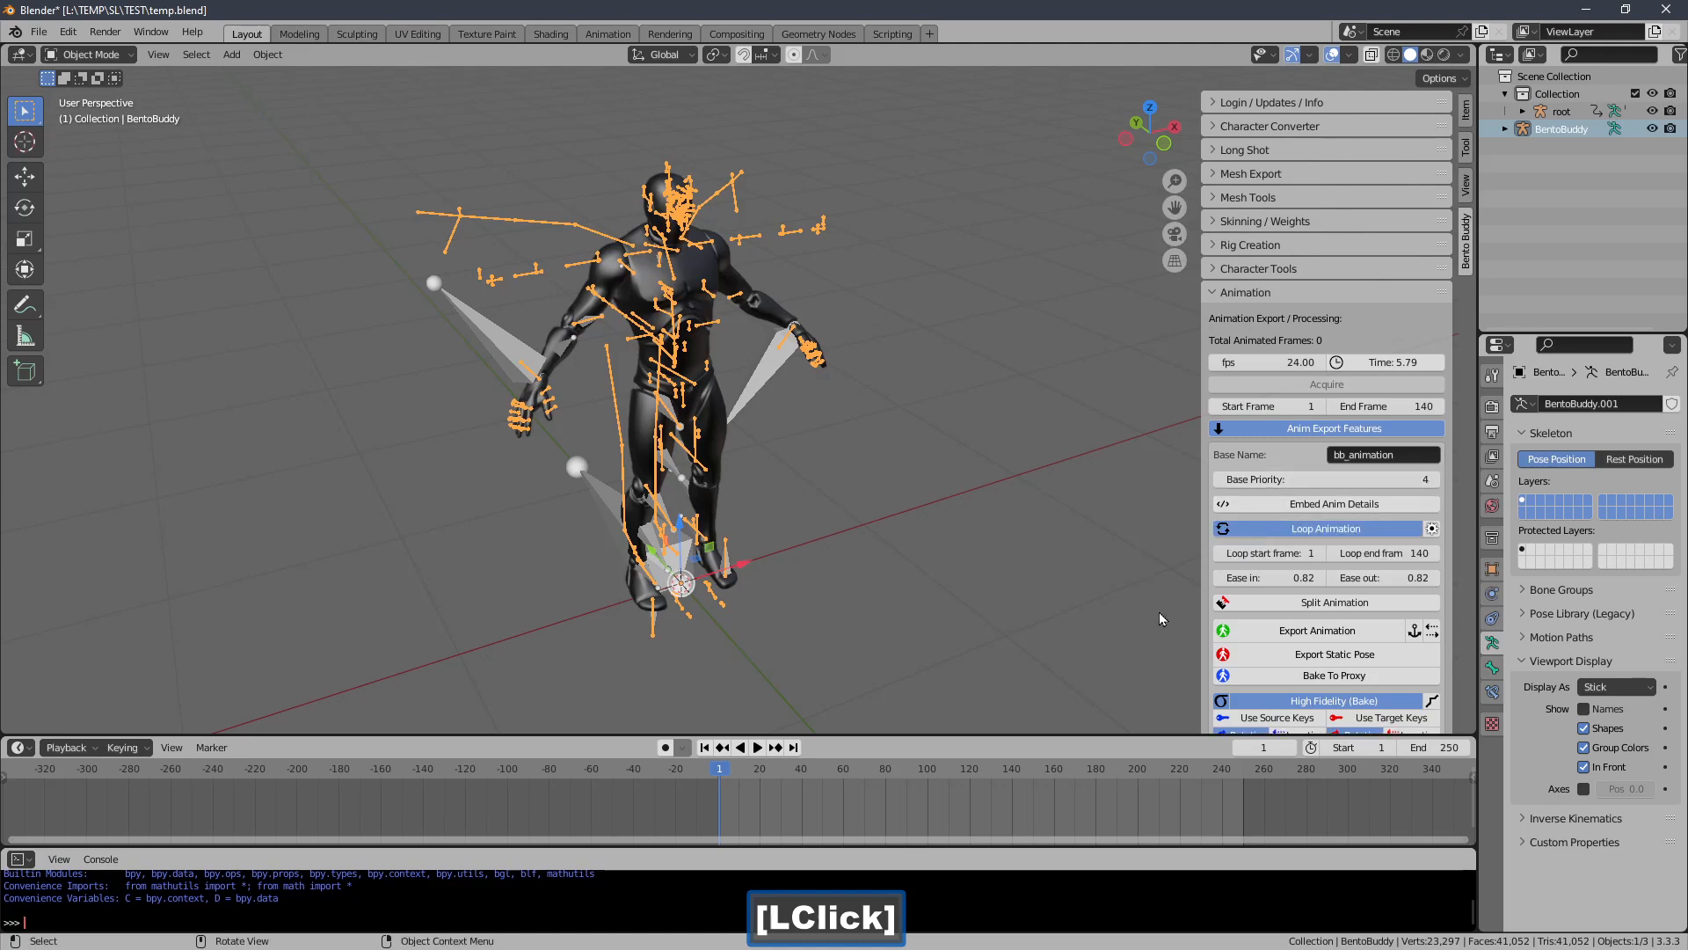
Export the animation over animation.anim in the test_material folder, and delete the snapped rig
left_click(1266, 630)
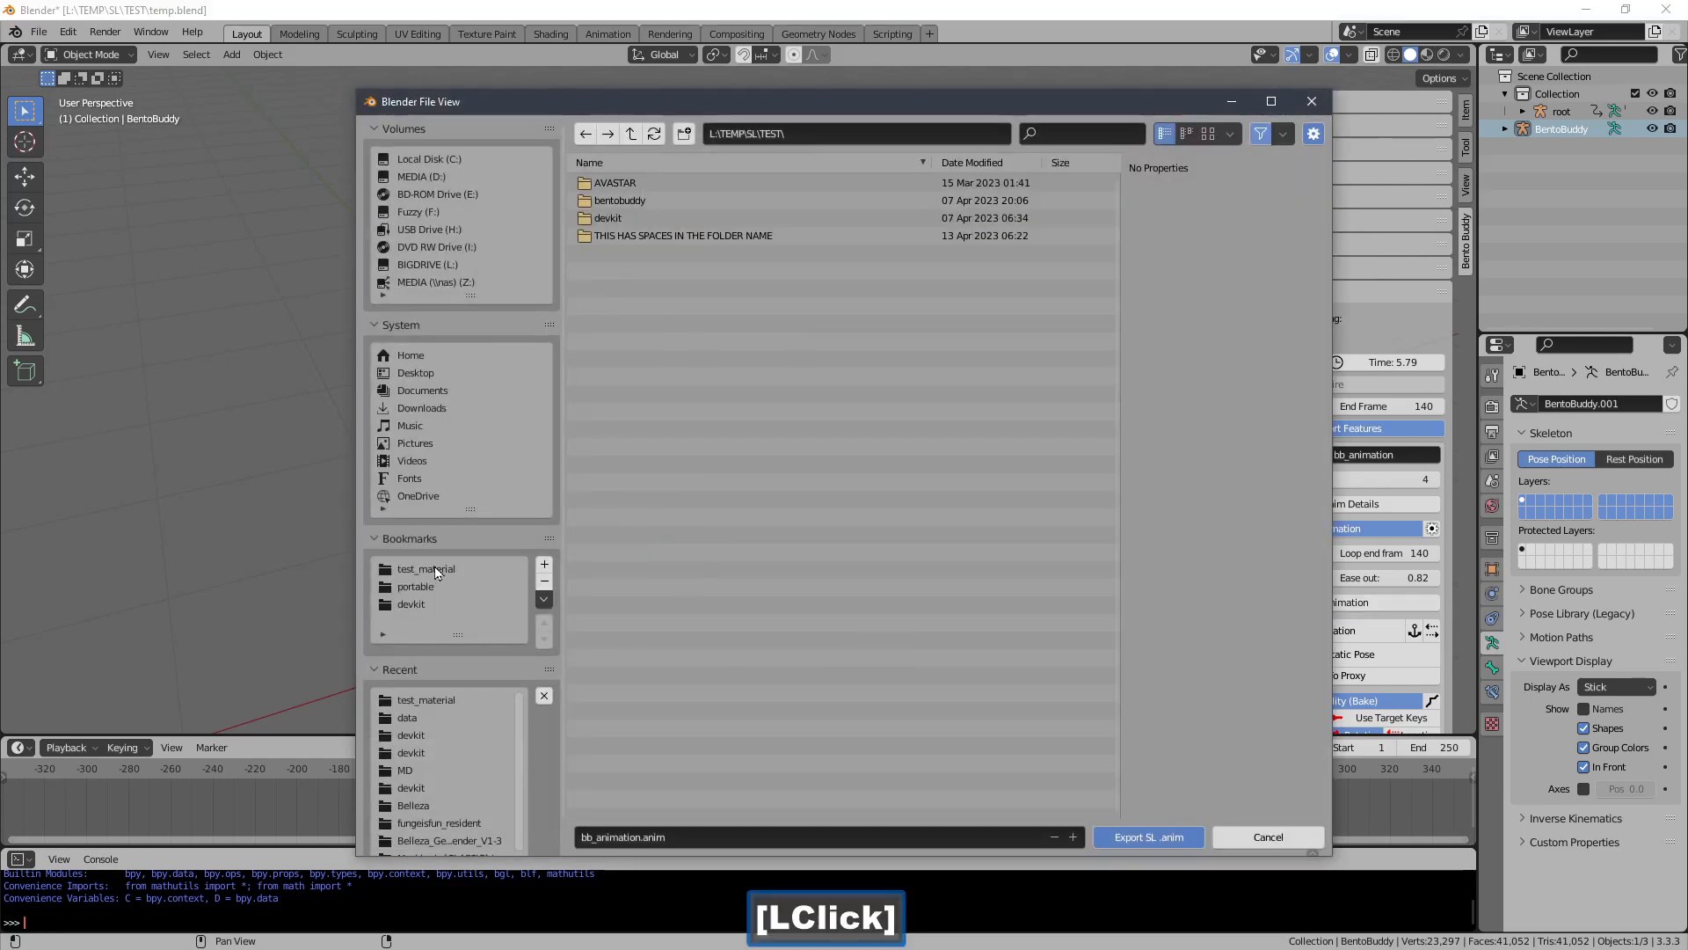
left_click(437, 572)
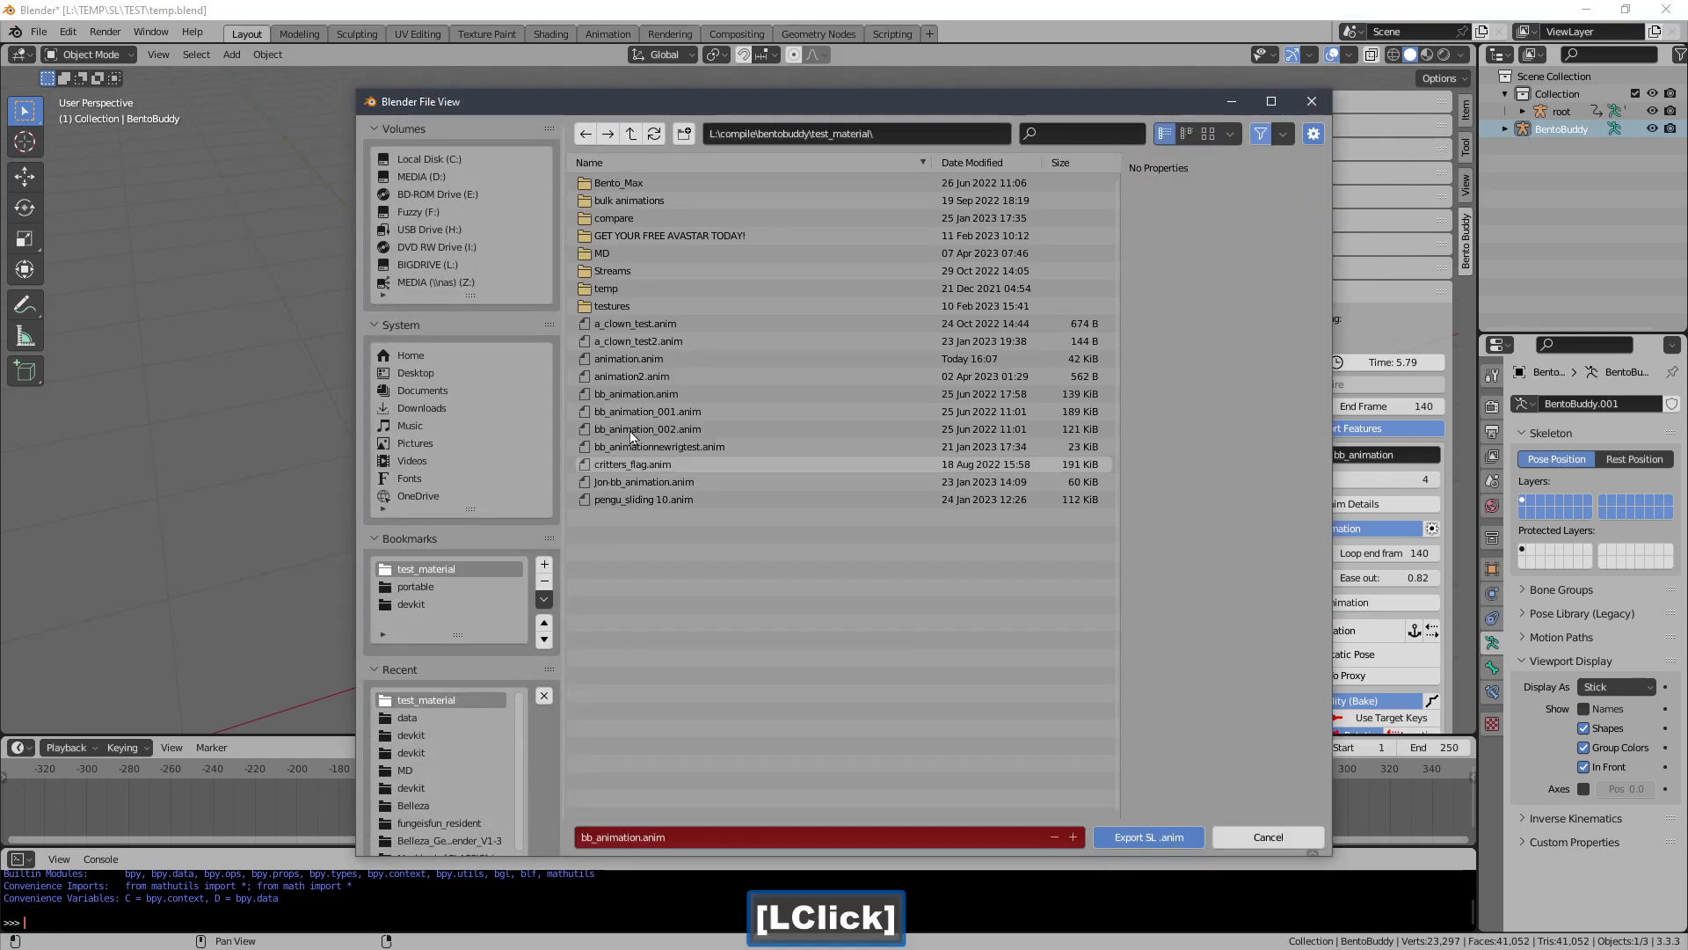
double_click(657, 361)
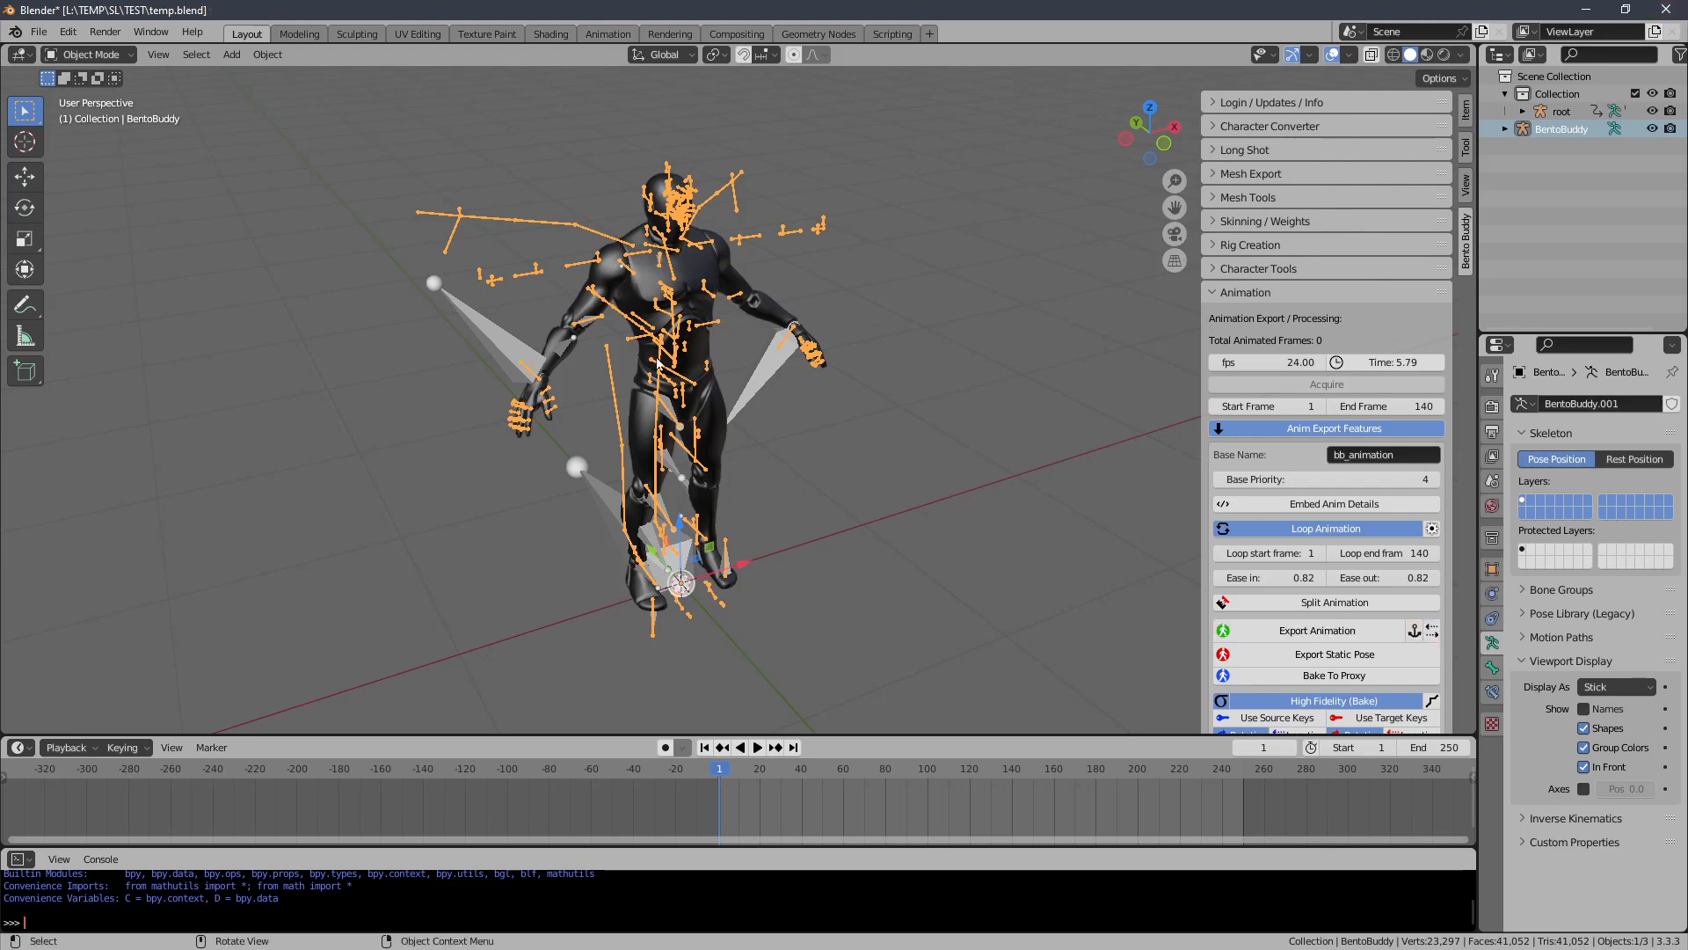
key("Delete")
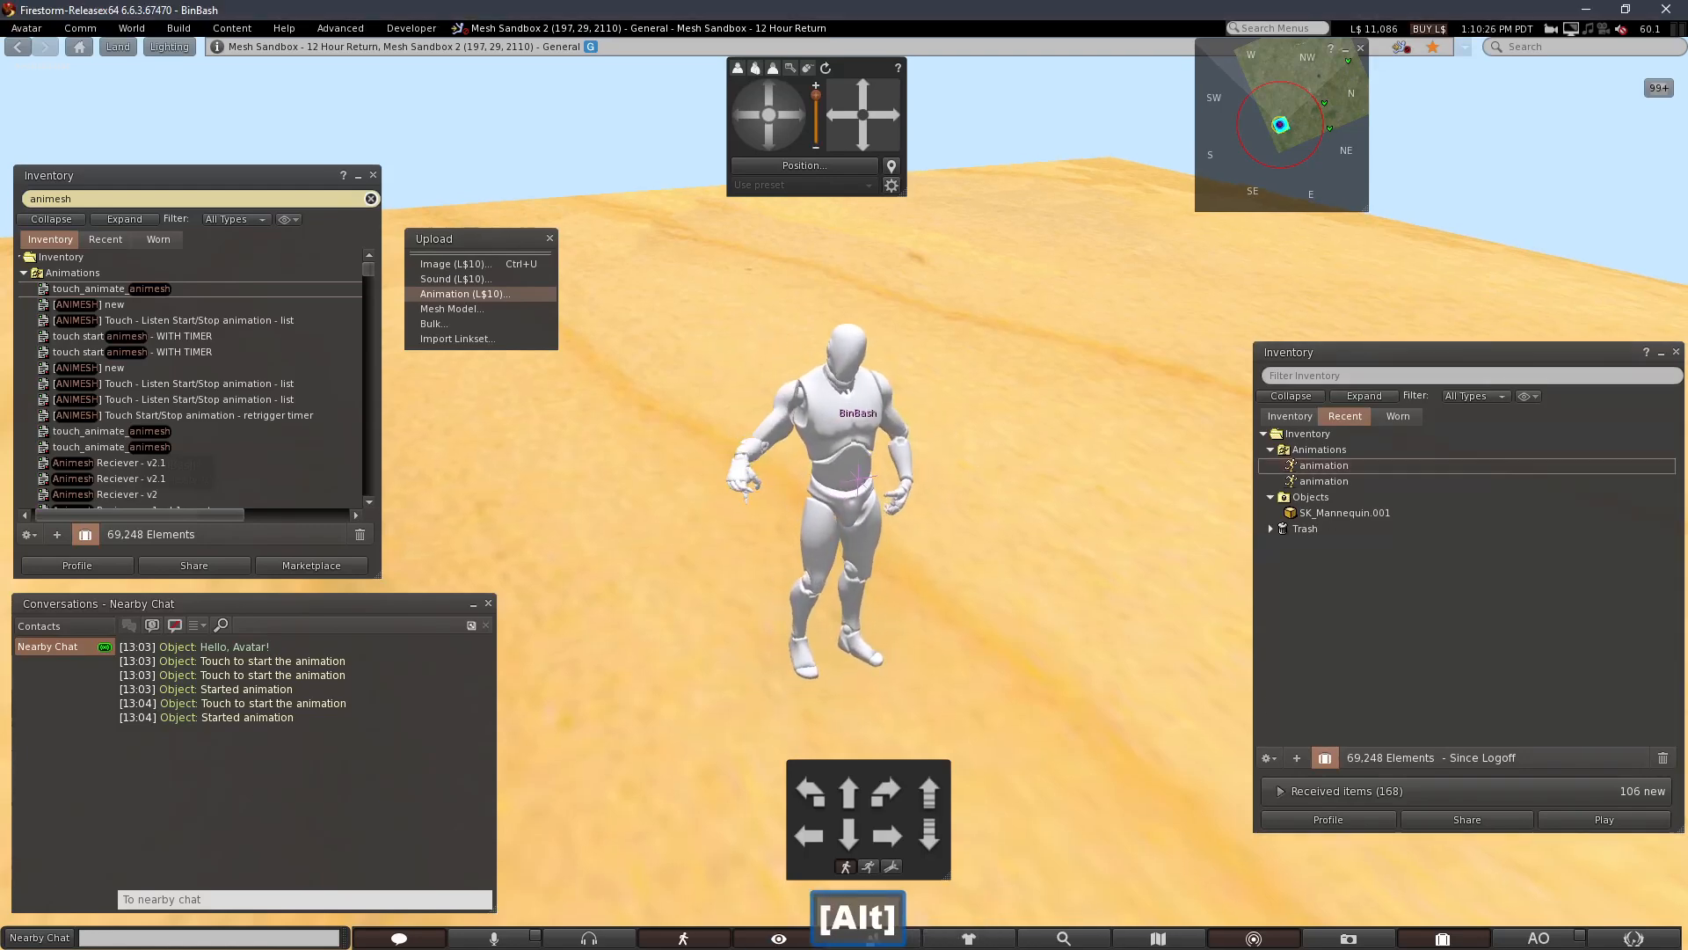
Open a_test.dae from the test_material folder for a mesh model upload
left_click(857, 521, "alt")
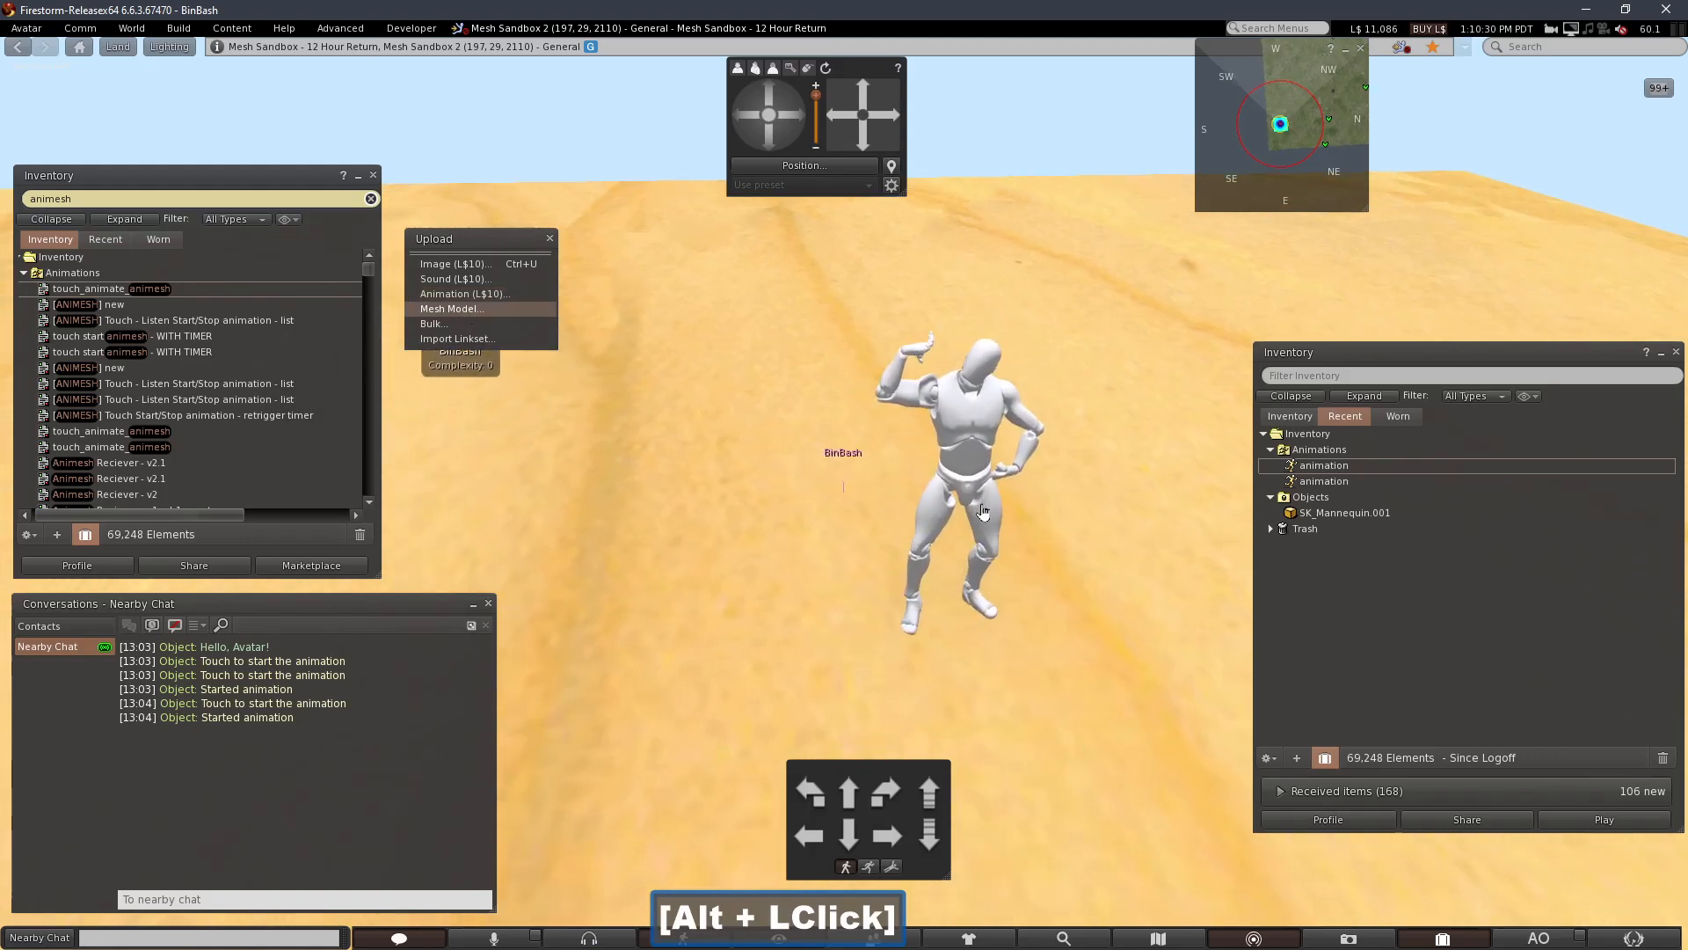
left_click(465, 308)
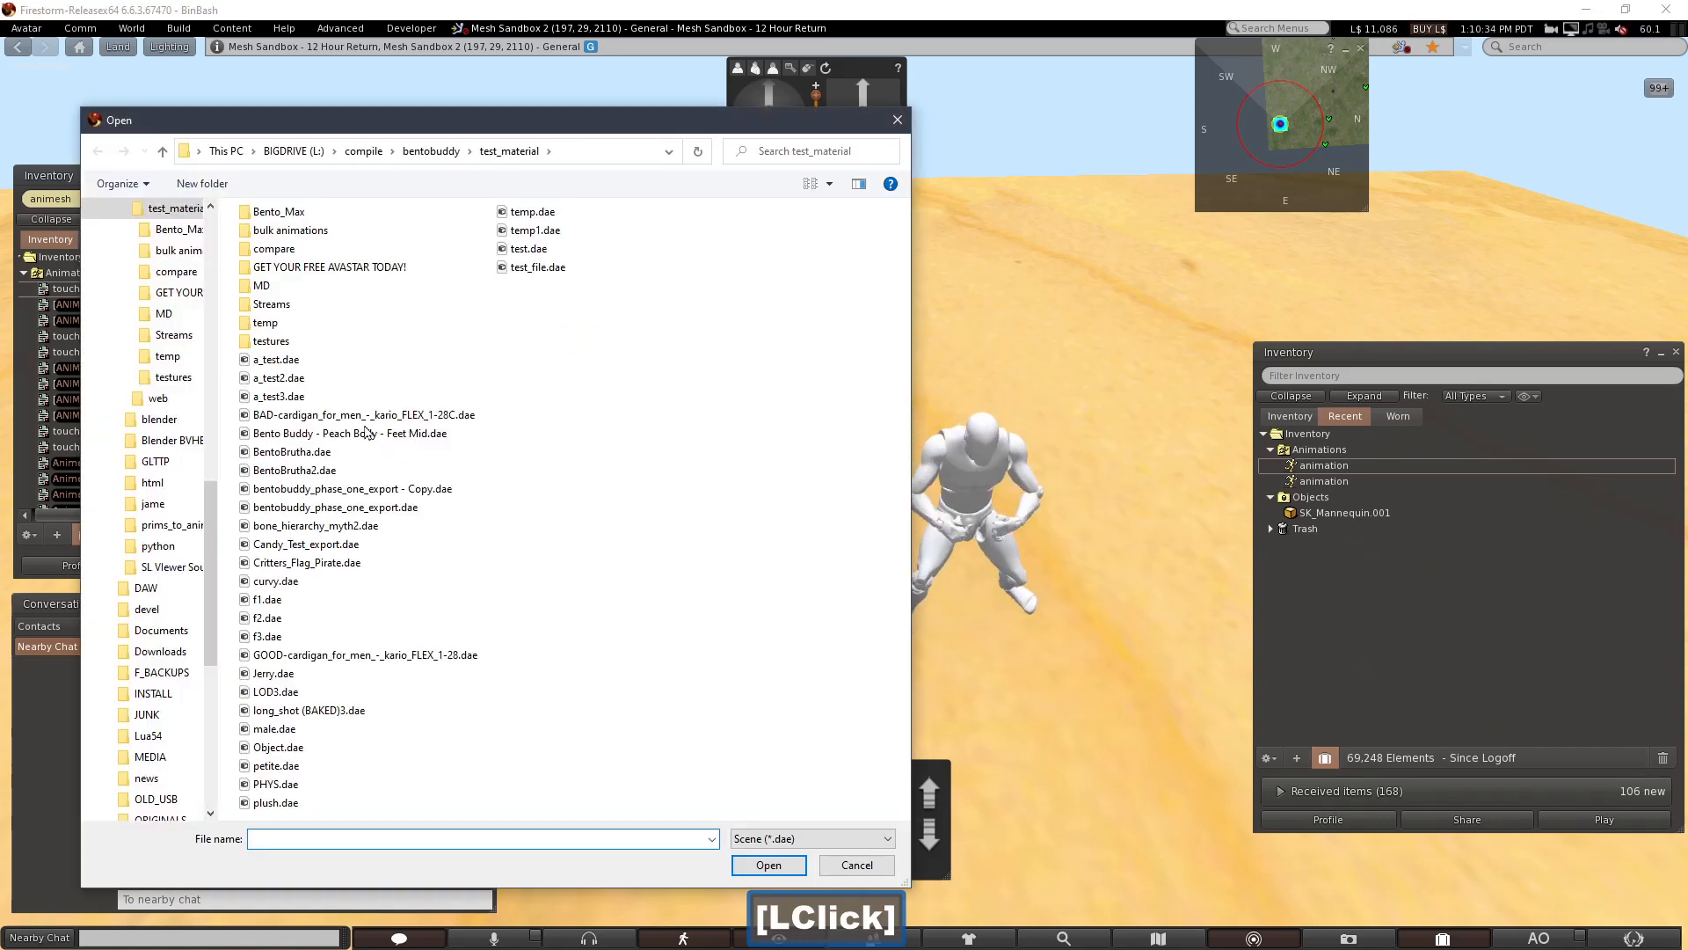
double_click(332, 362)
left_click_drag(652, 317, 651, 273)
Set the model's lowest level-of-detail triangle limit to 0, and assign its physics shape
double_click(348, 252)
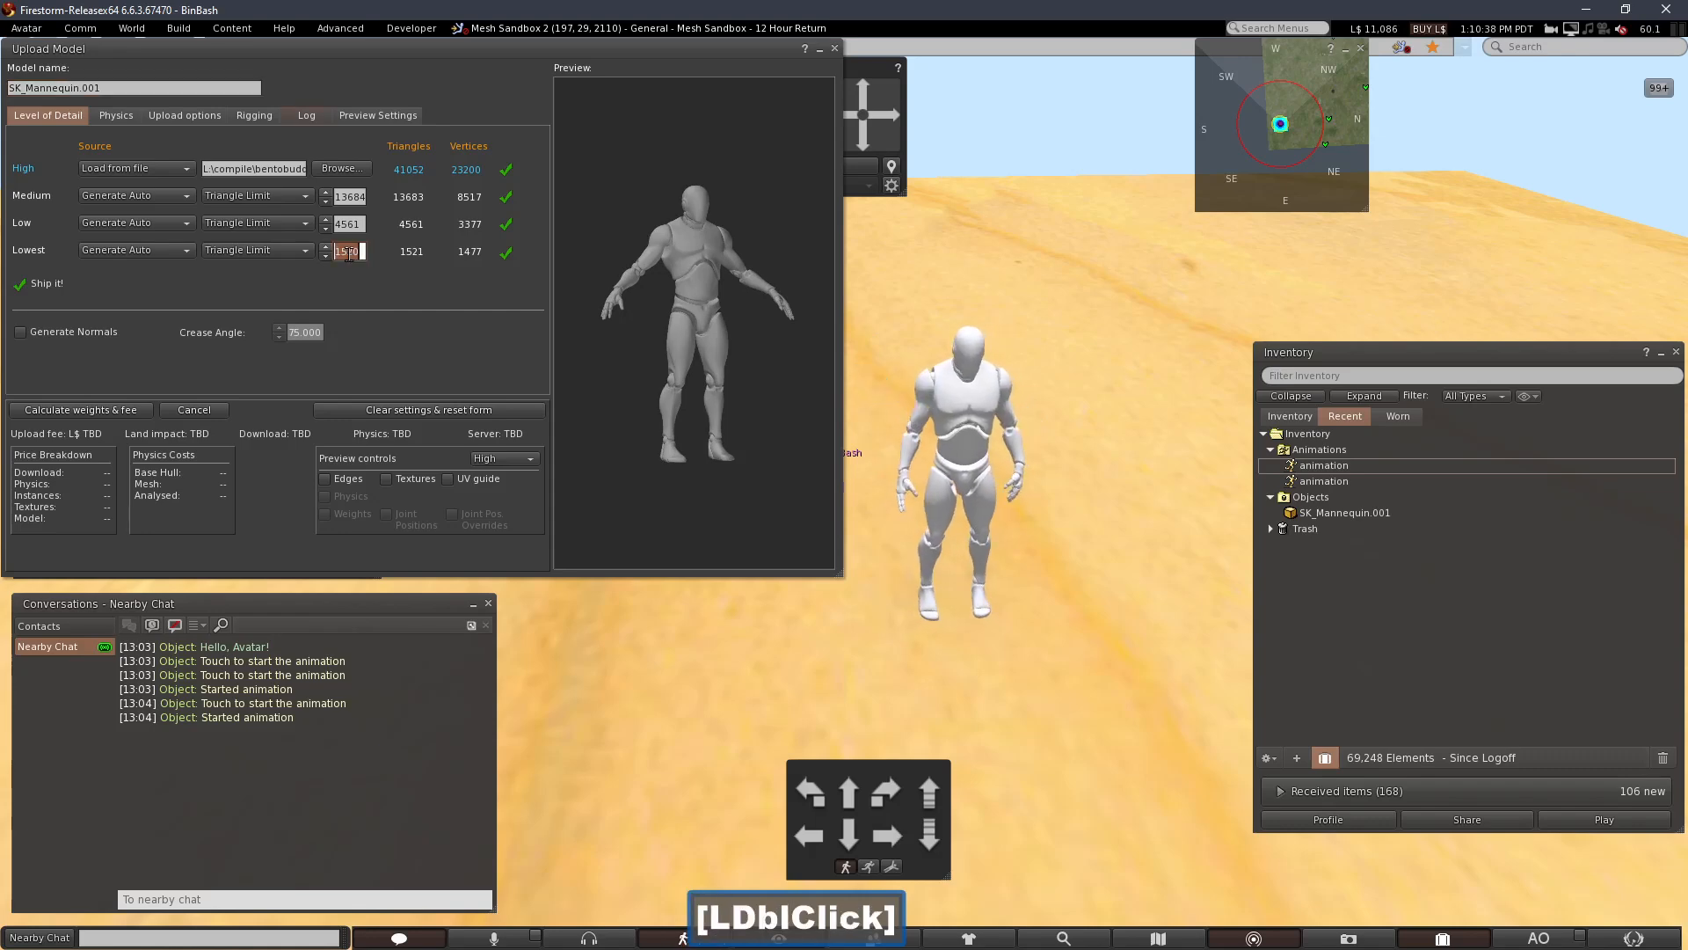
type("0")
key("Return")
left_click(115, 115)
left_click(264, 147)
left_click(255, 203)
left_click(253, 116)
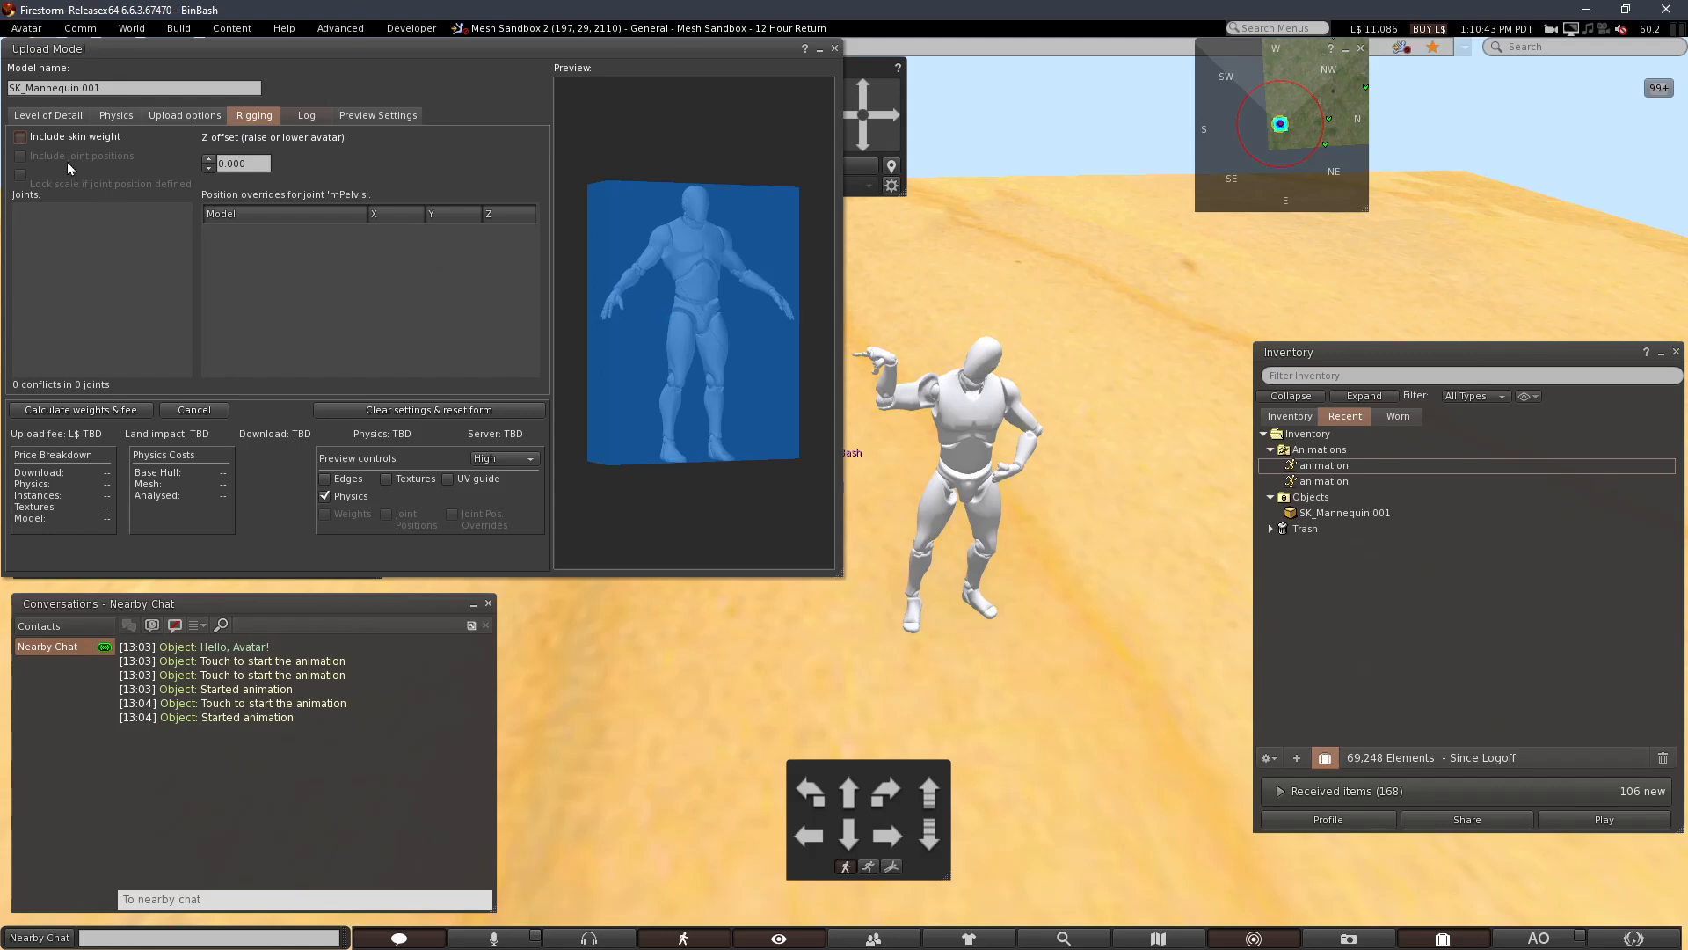
Include skin weight and joint positions, calculate the weights and fee, and upload the model
left_click(21, 138)
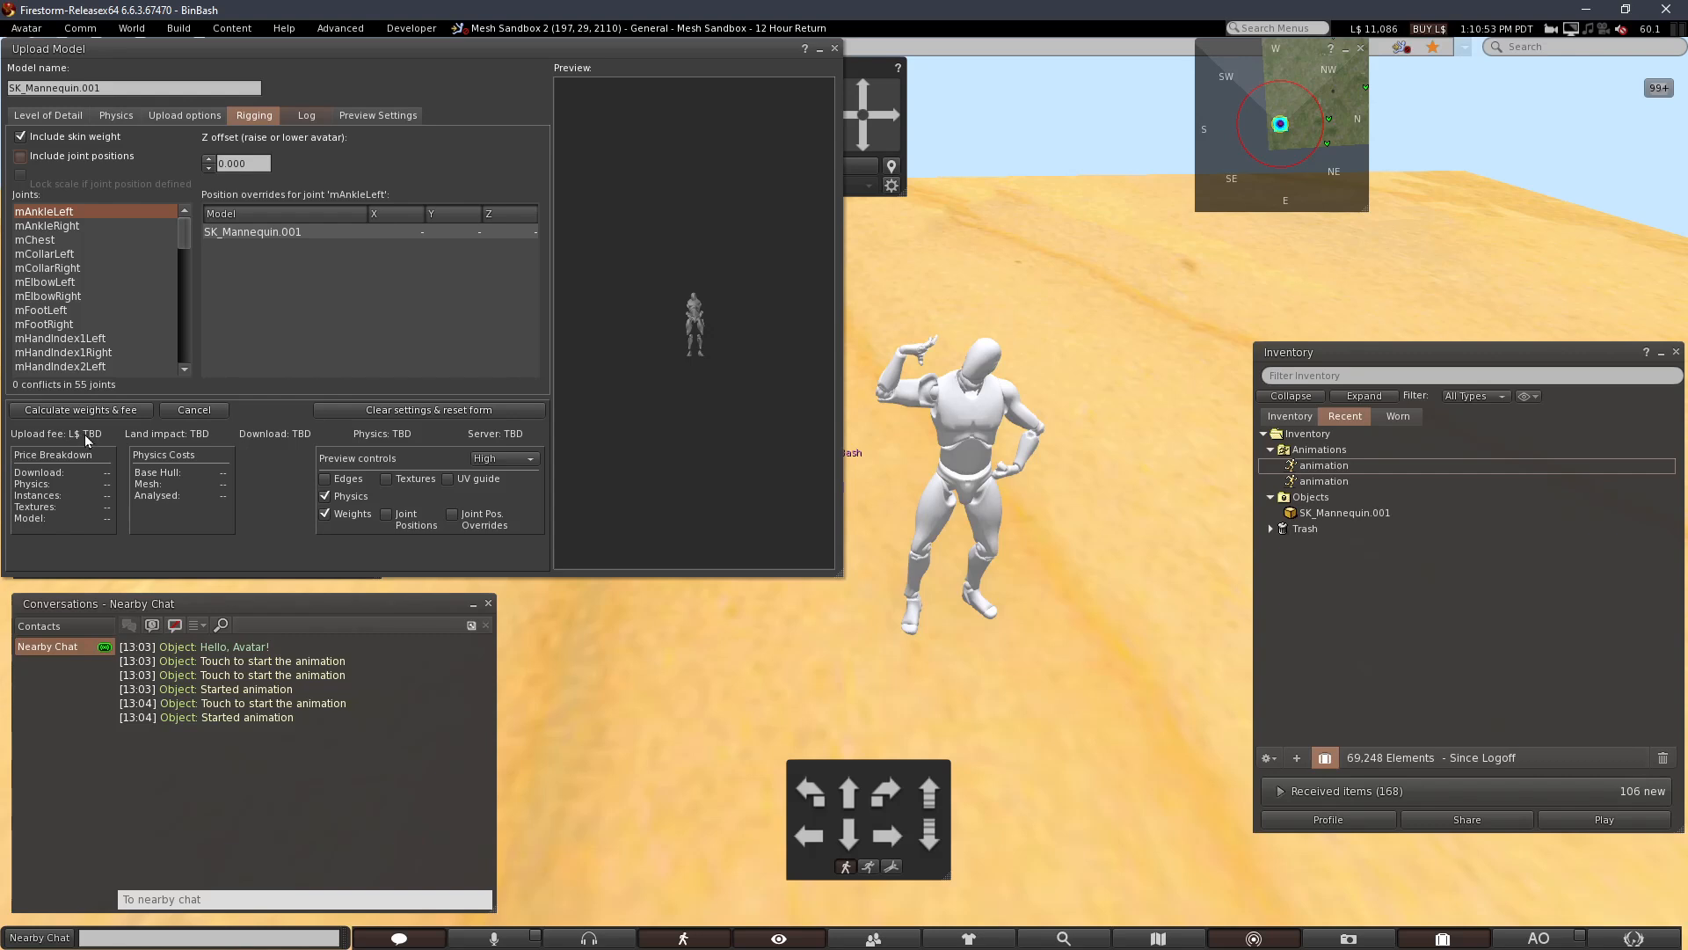
left_click(1291, 502)
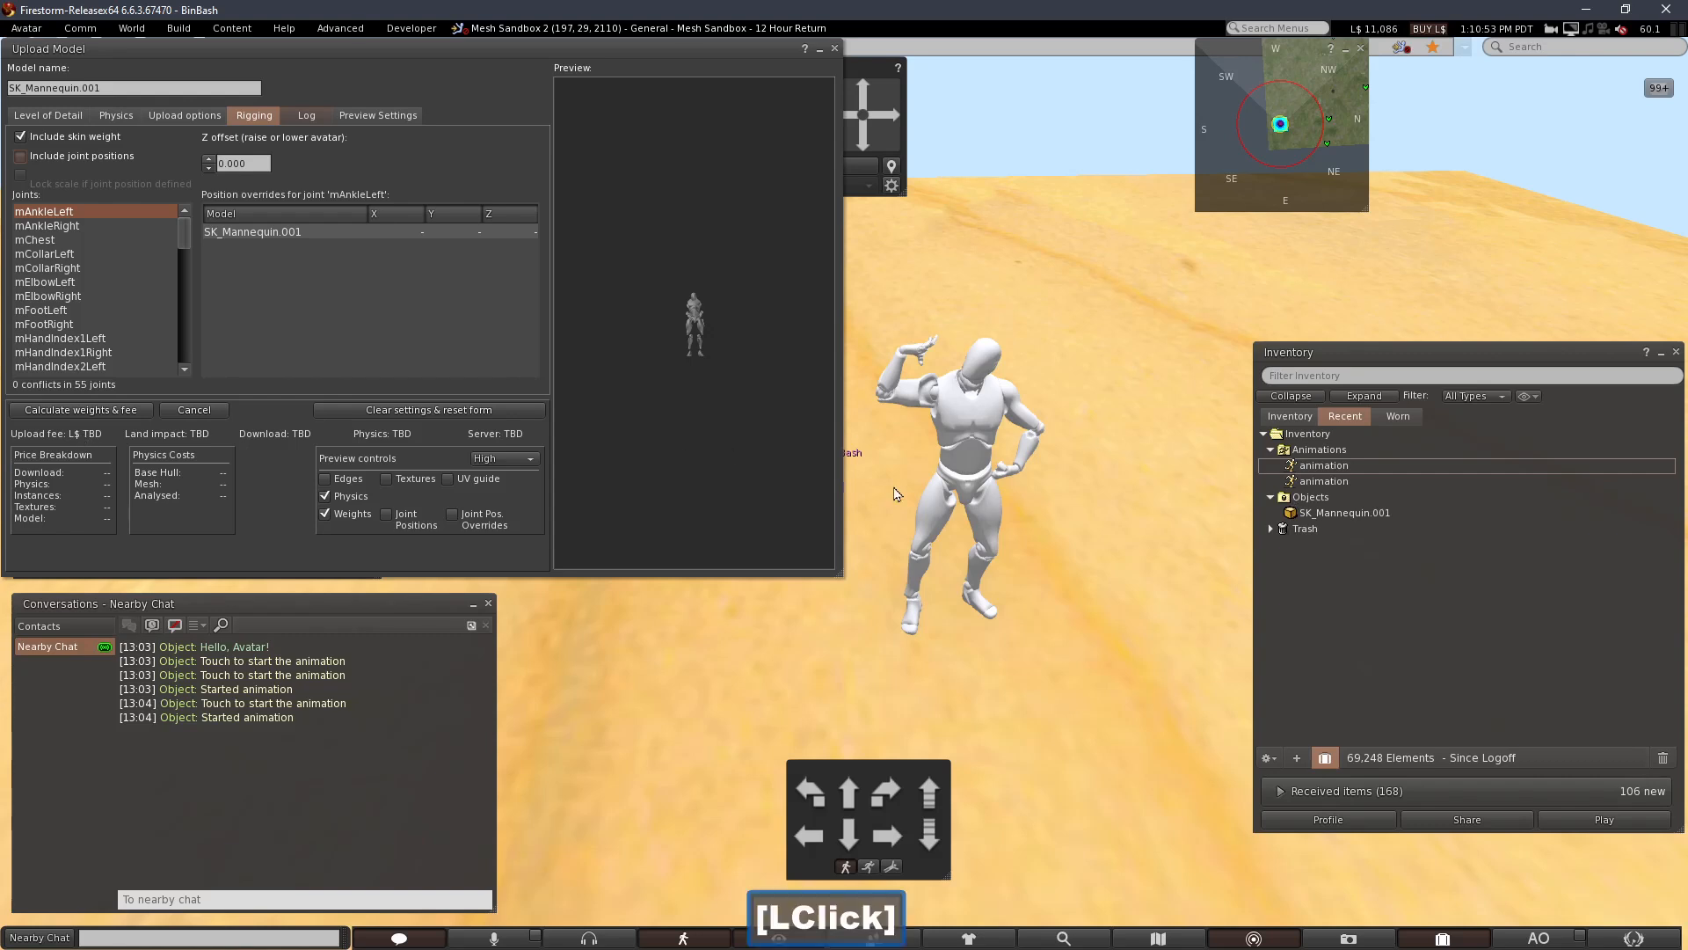
left_click(99, 408)
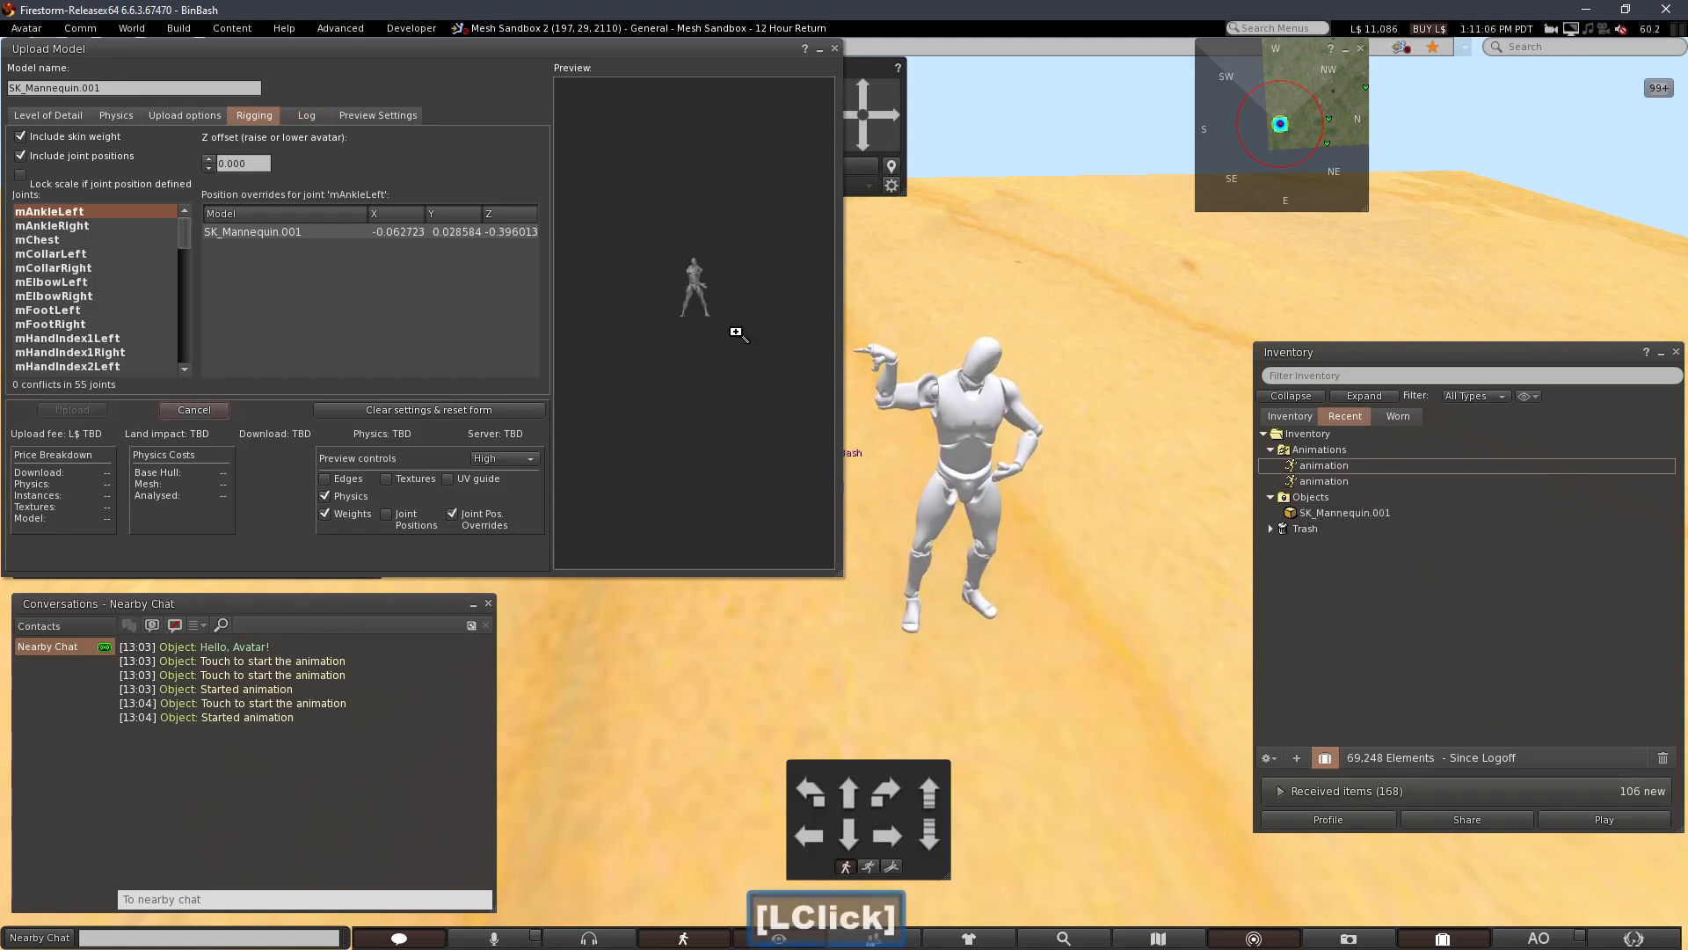
left_click_drag(695, 302, 654, 204)
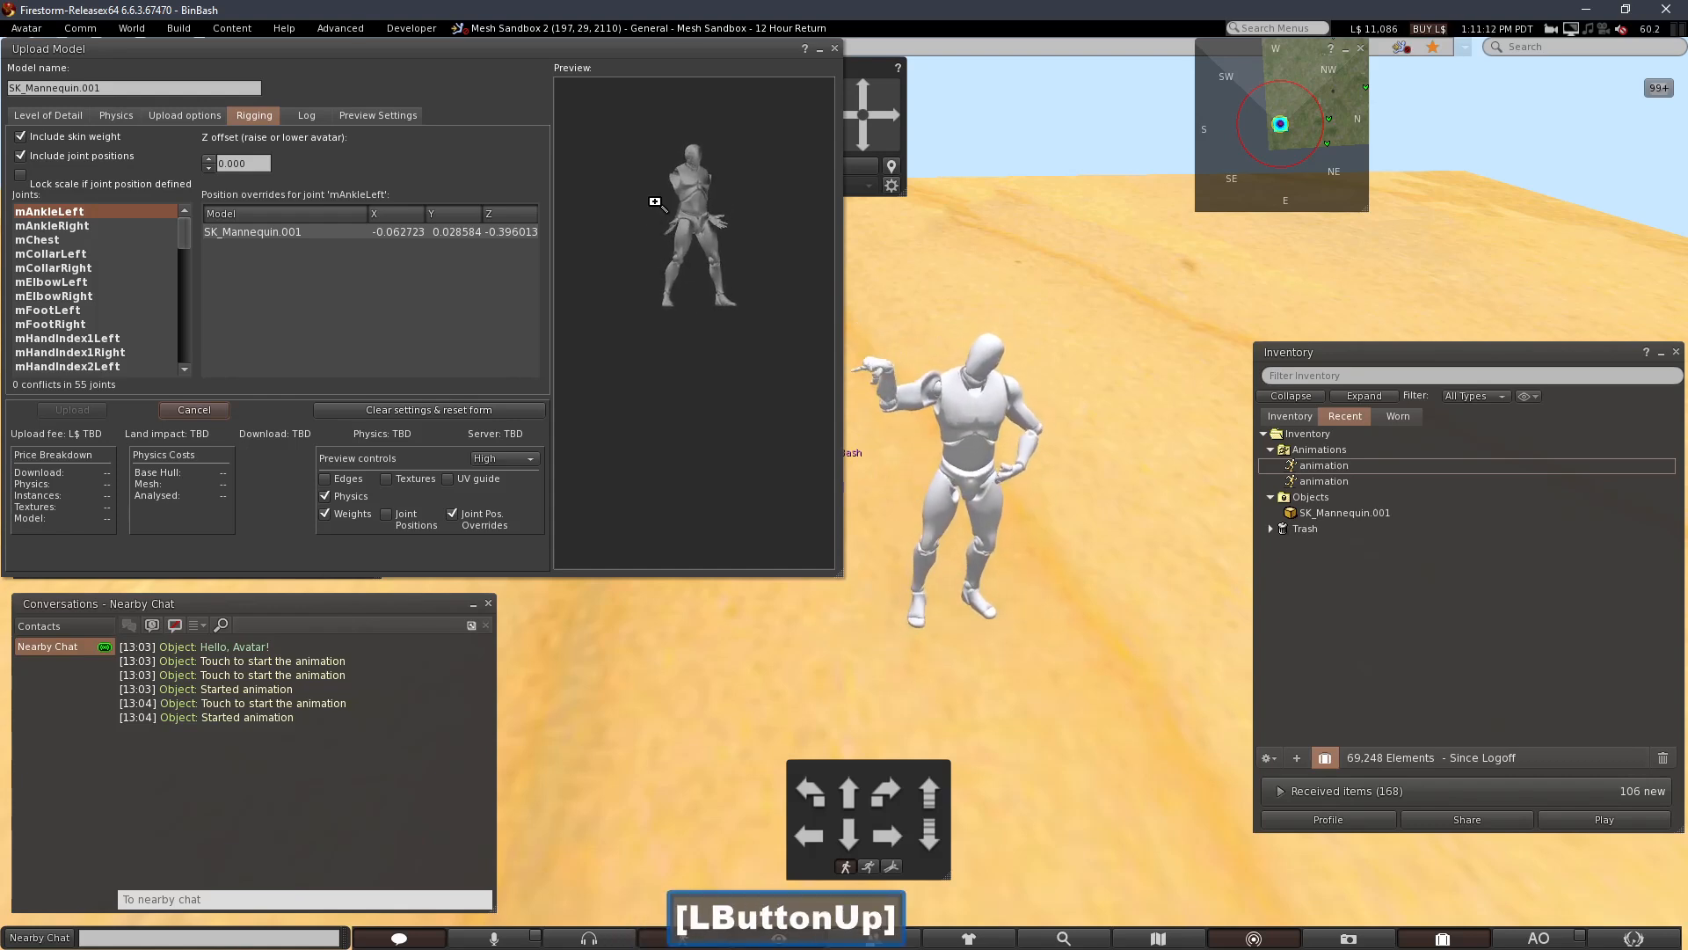
left_click(93, 410)
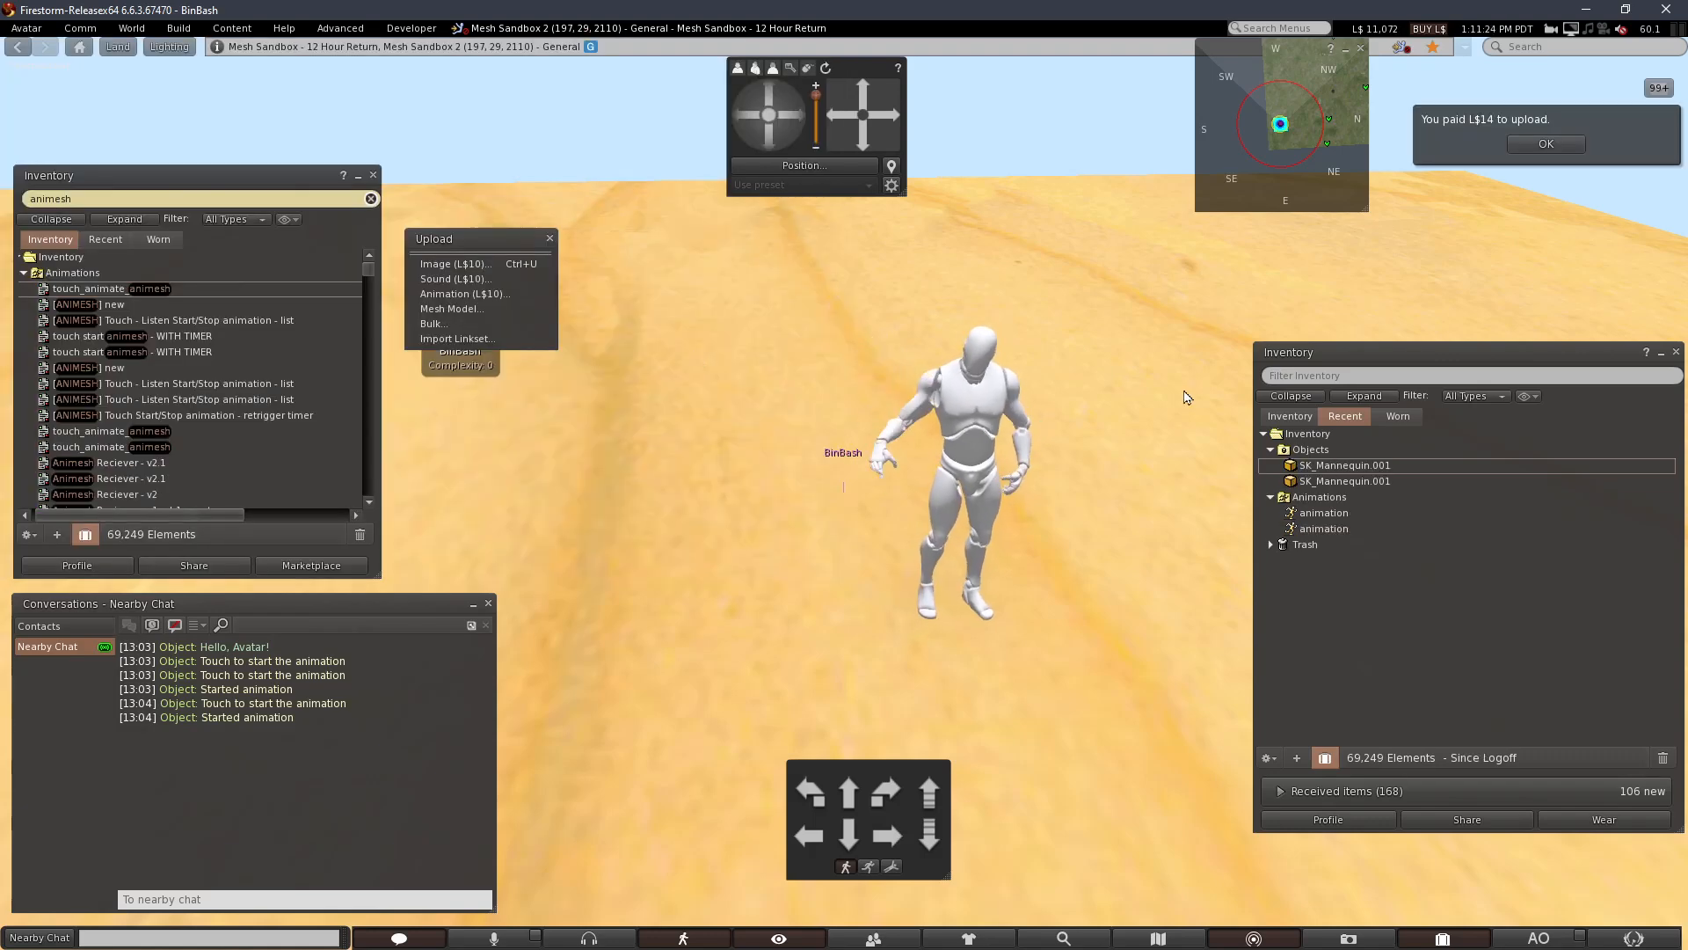
Place the newest SK_Mannequin.001 from the recent inventory onto the sand beside the worn mannequin
left_click(1306, 468)
left_click(1190, 501, "alt")
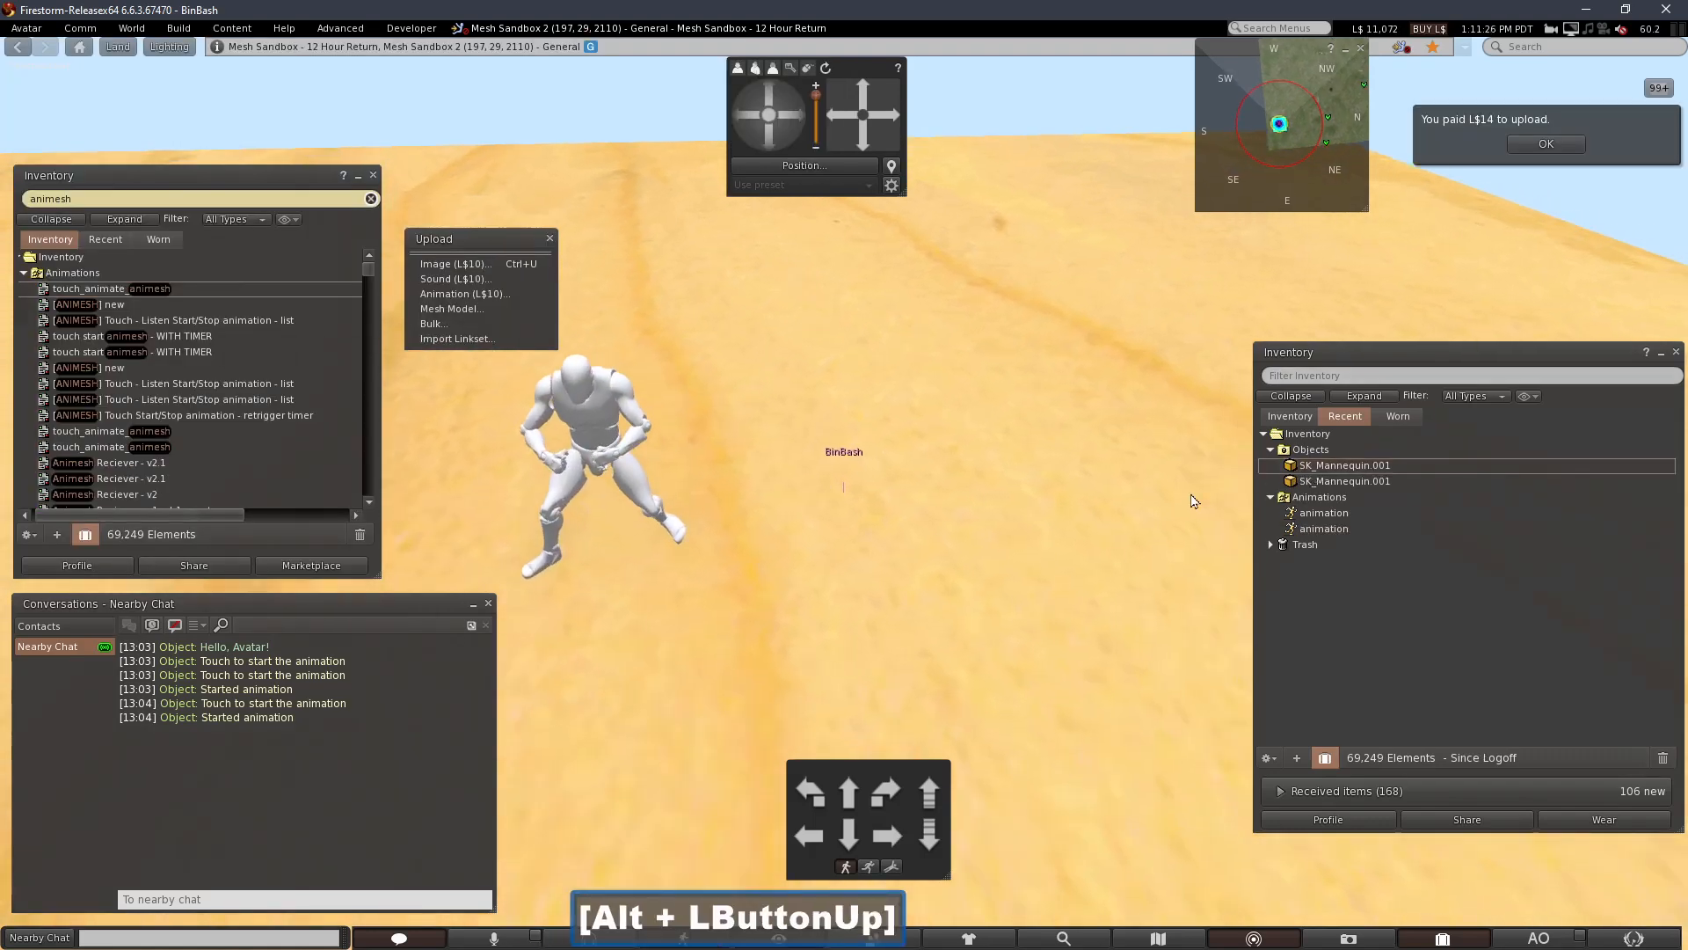
left_click(1290, 466)
left_click_drag(1298, 467, 1070, 513)
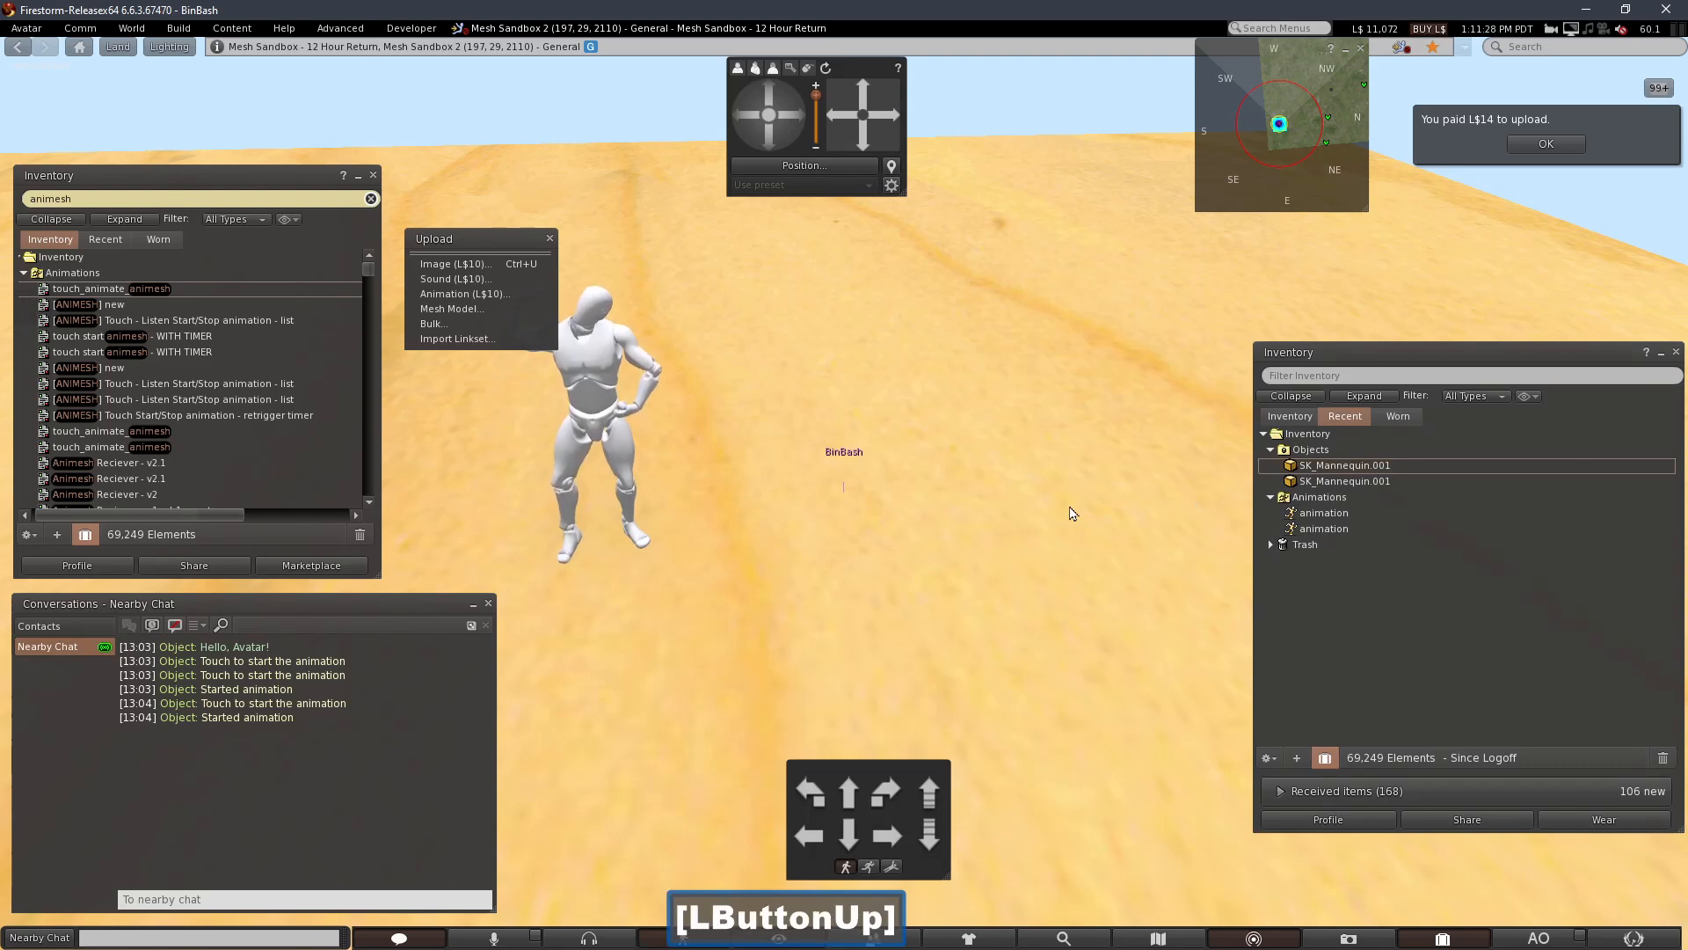
Upload animation.anim from the test_material folder under the name animation
left_click(464, 294)
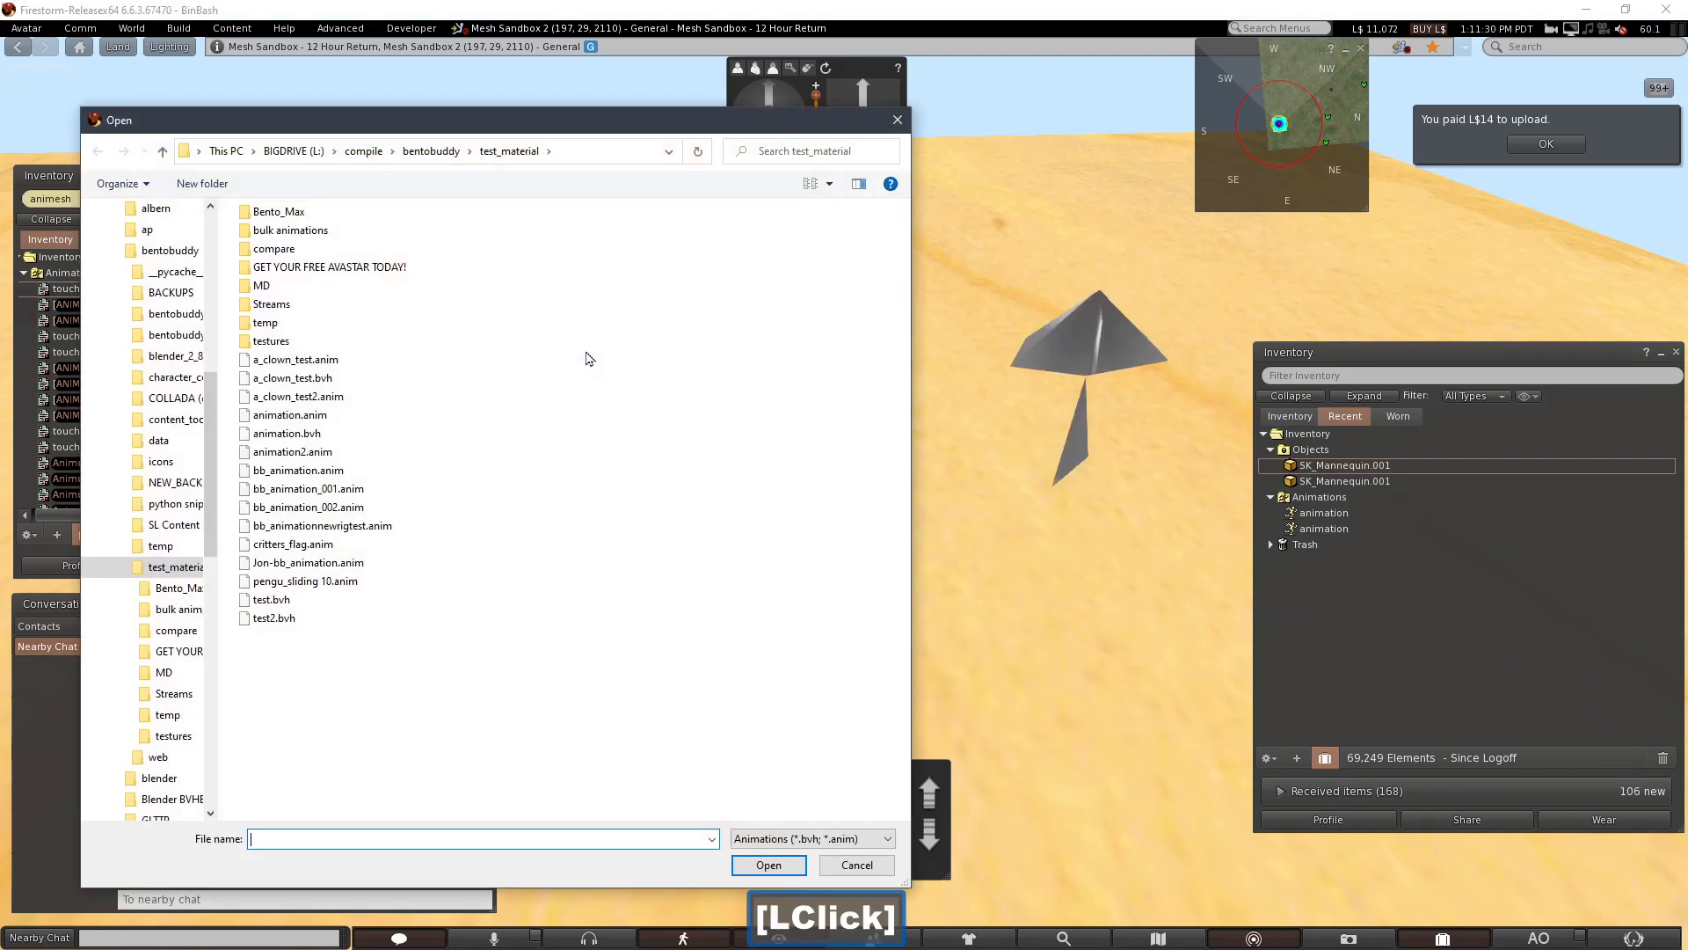
left_click(323, 399)
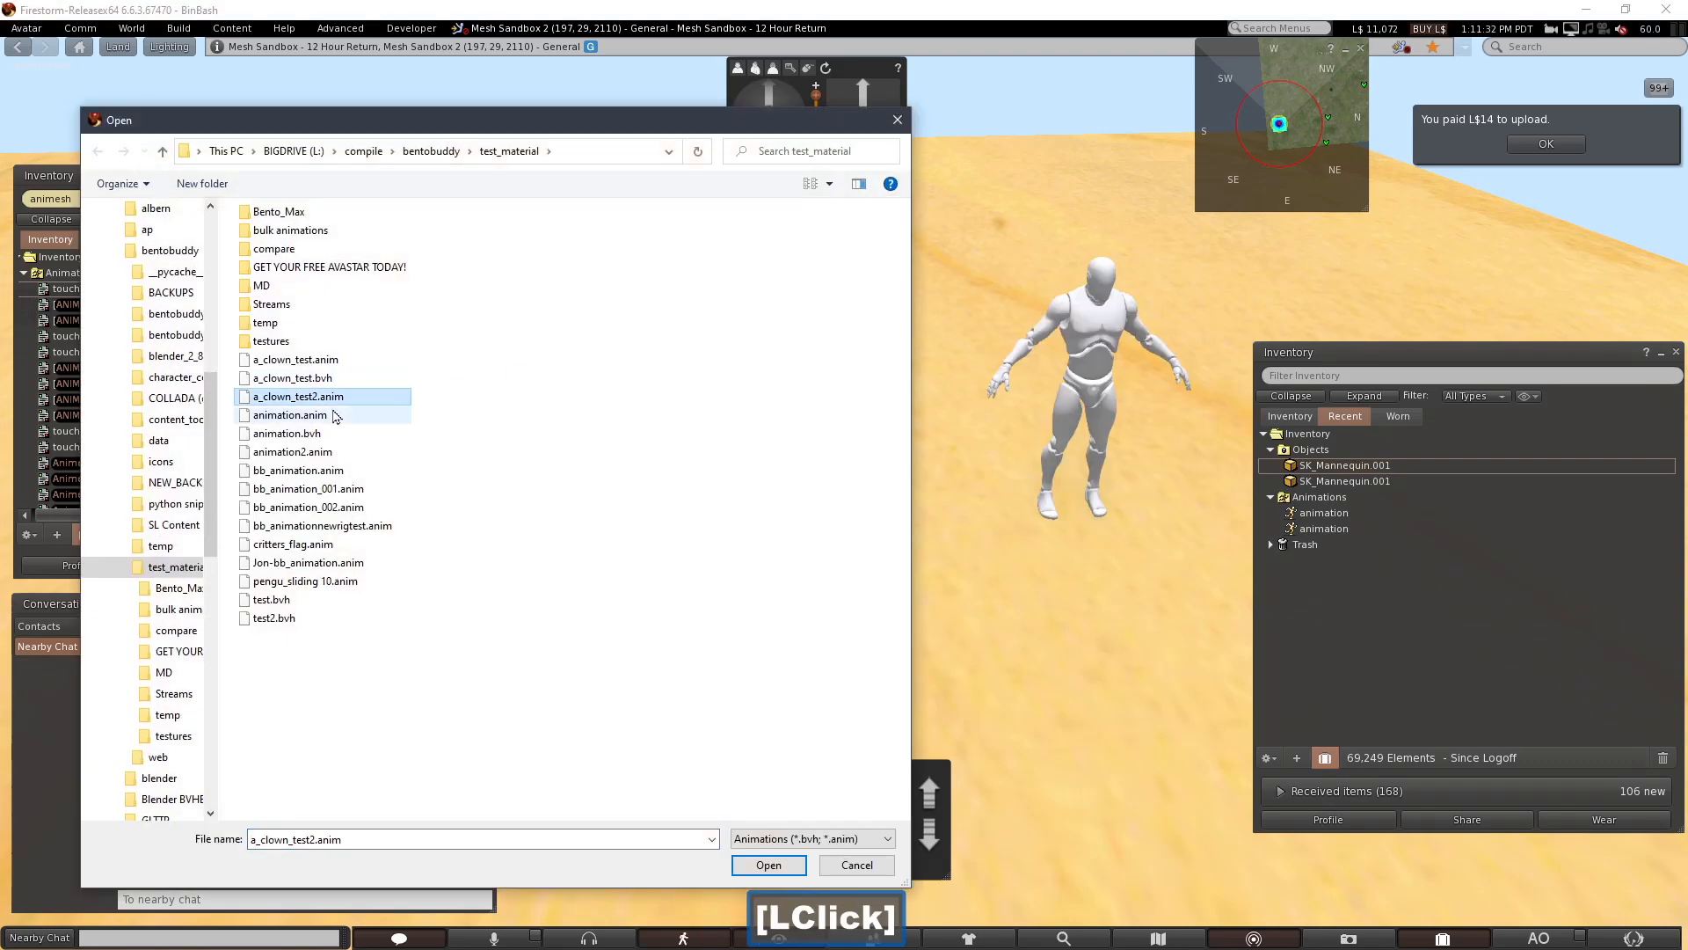
double_click(334, 414)
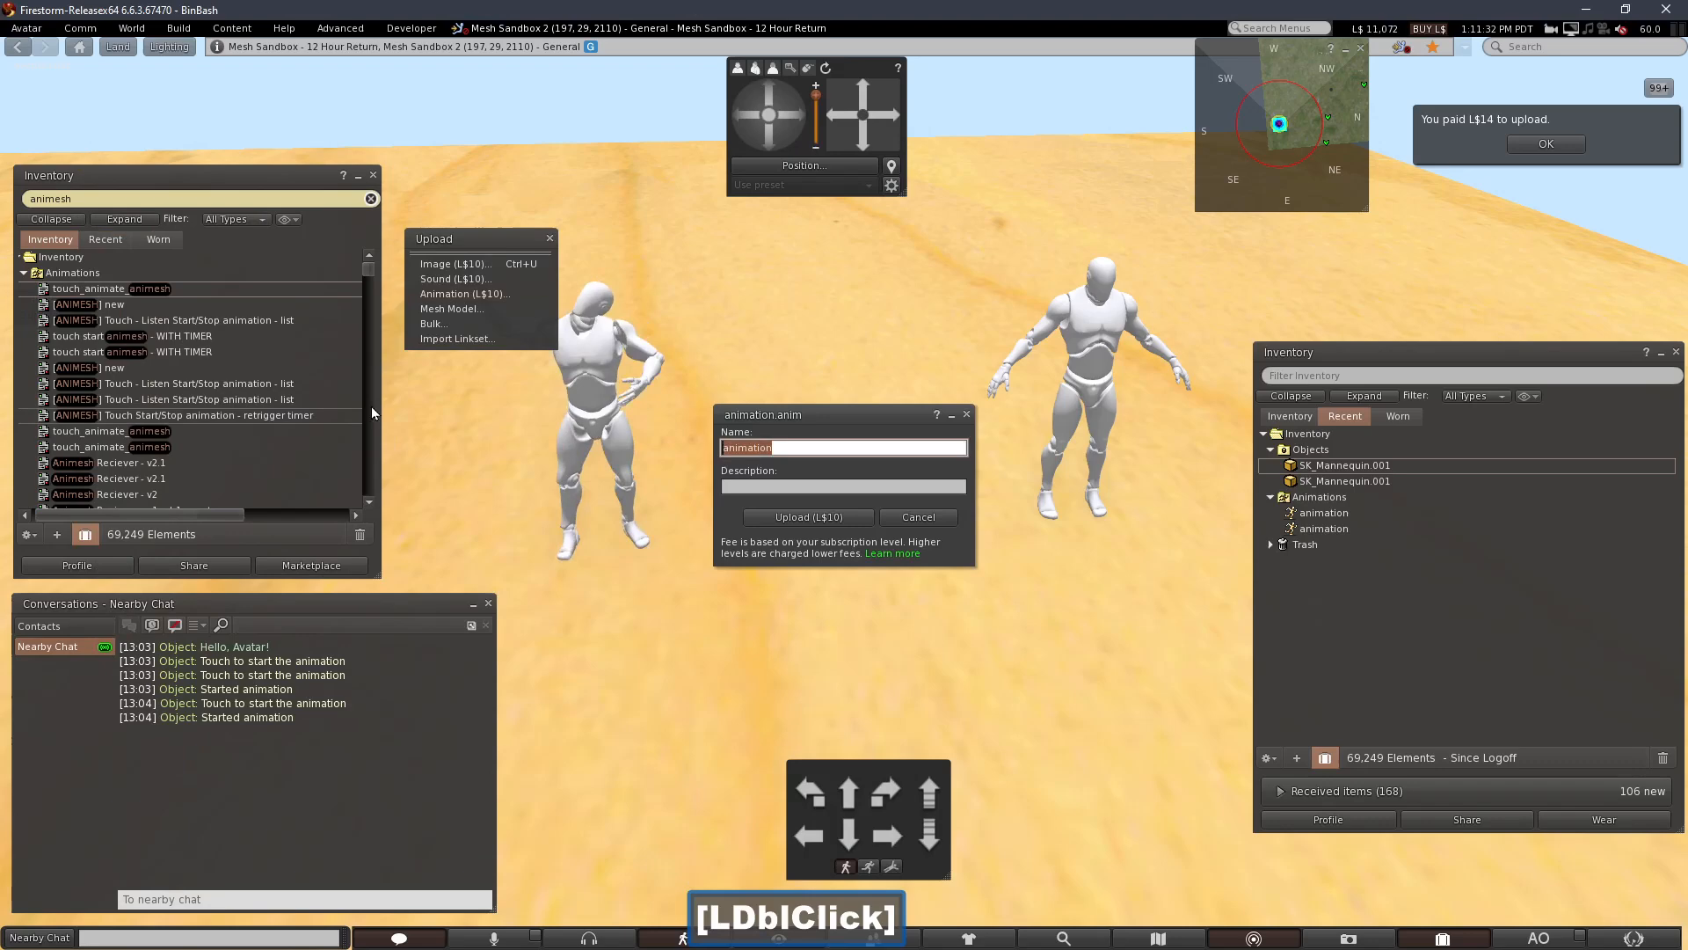
left_click(784, 519)
Create a box on the ground beside the placed mannequin, and link the mannequin to it with the box as root
left_click(1046, 436, "alt")
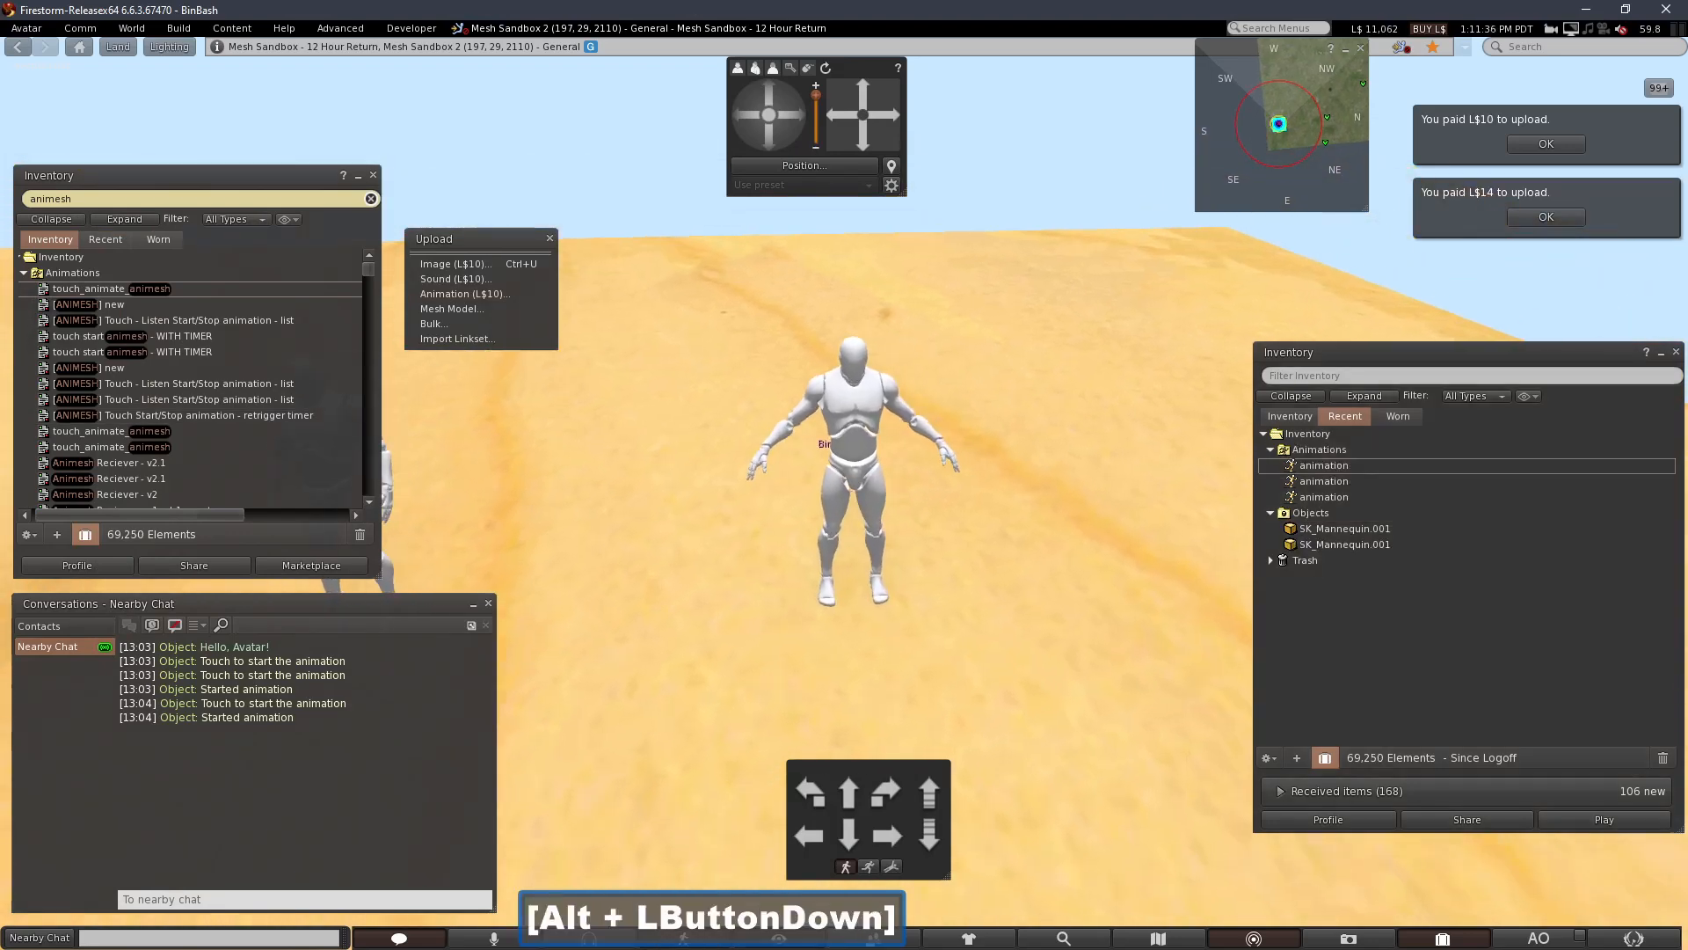
right_click(997, 567)
left_click(1009, 533)
left_click(997, 578)
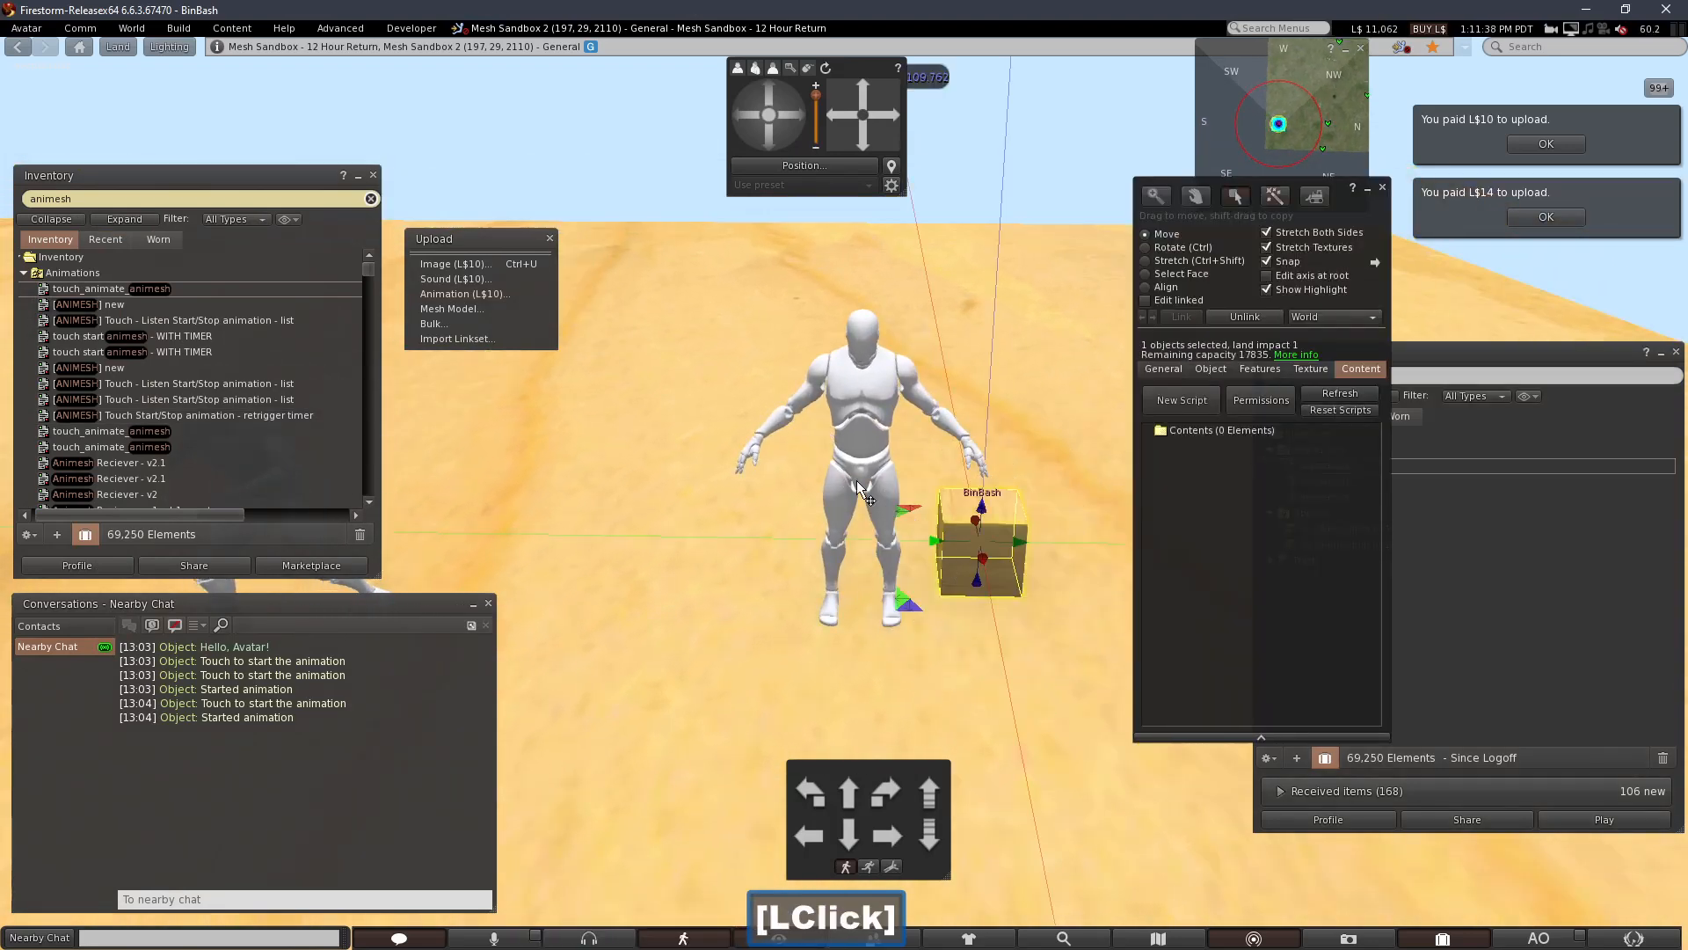
left_click(883, 501)
left_click(973, 538, "shift")
left_click(1182, 317)
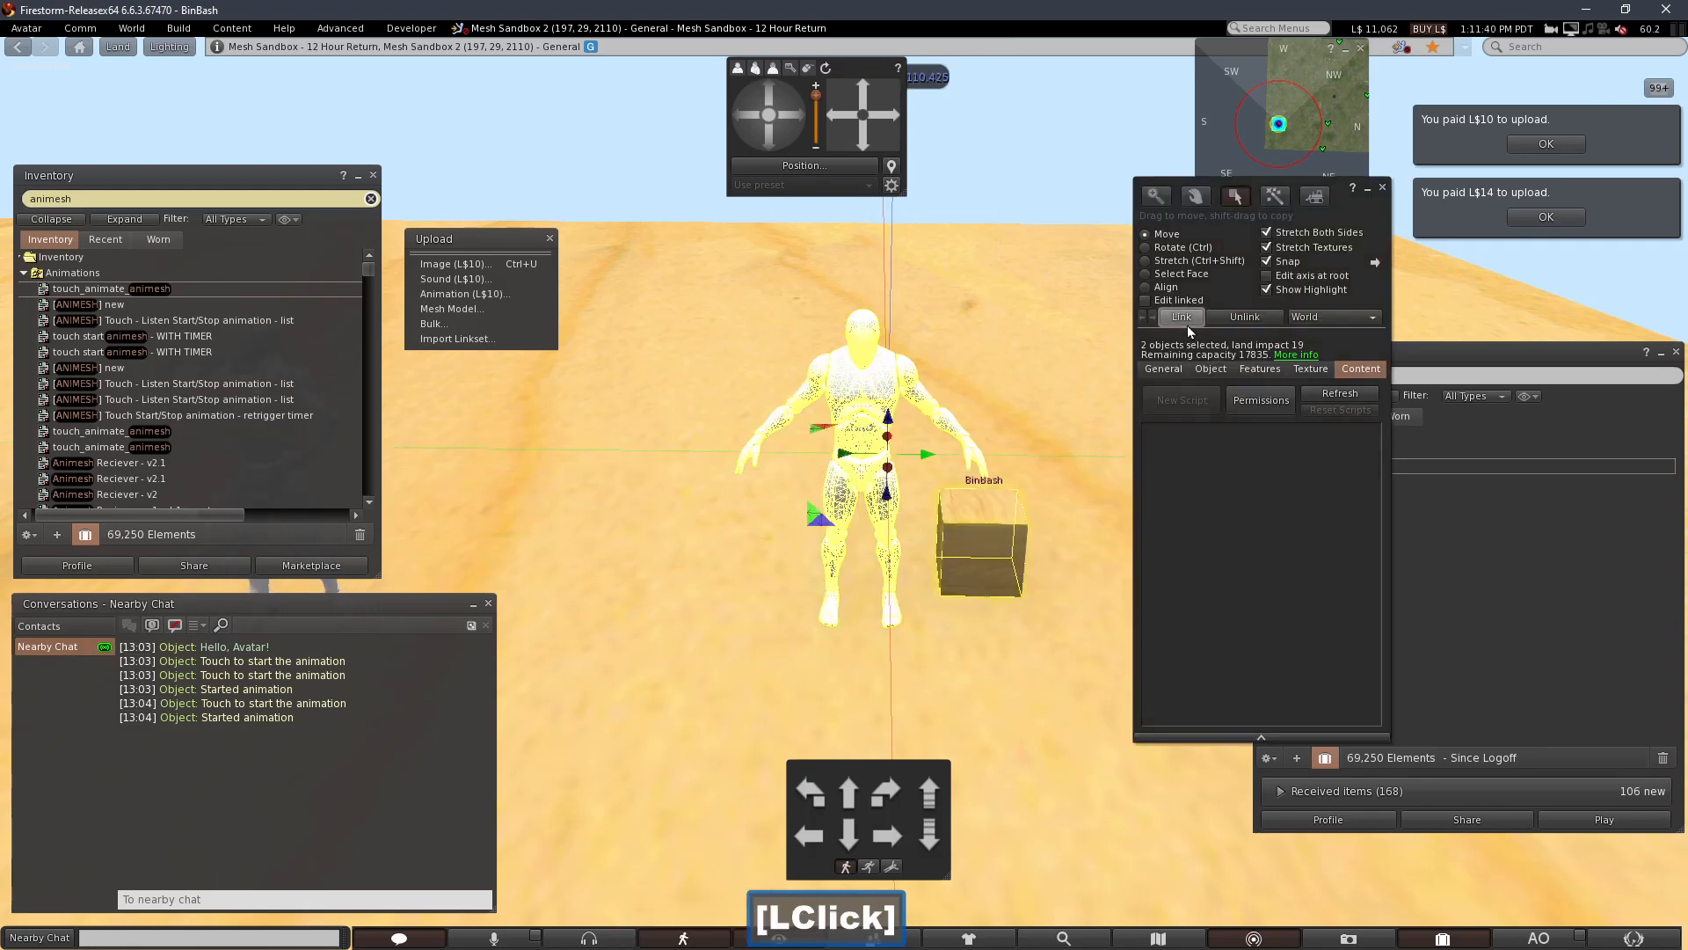
Add the newest uploaded animation to the contents of the linked mannequin and box
left_click(1456, 475)
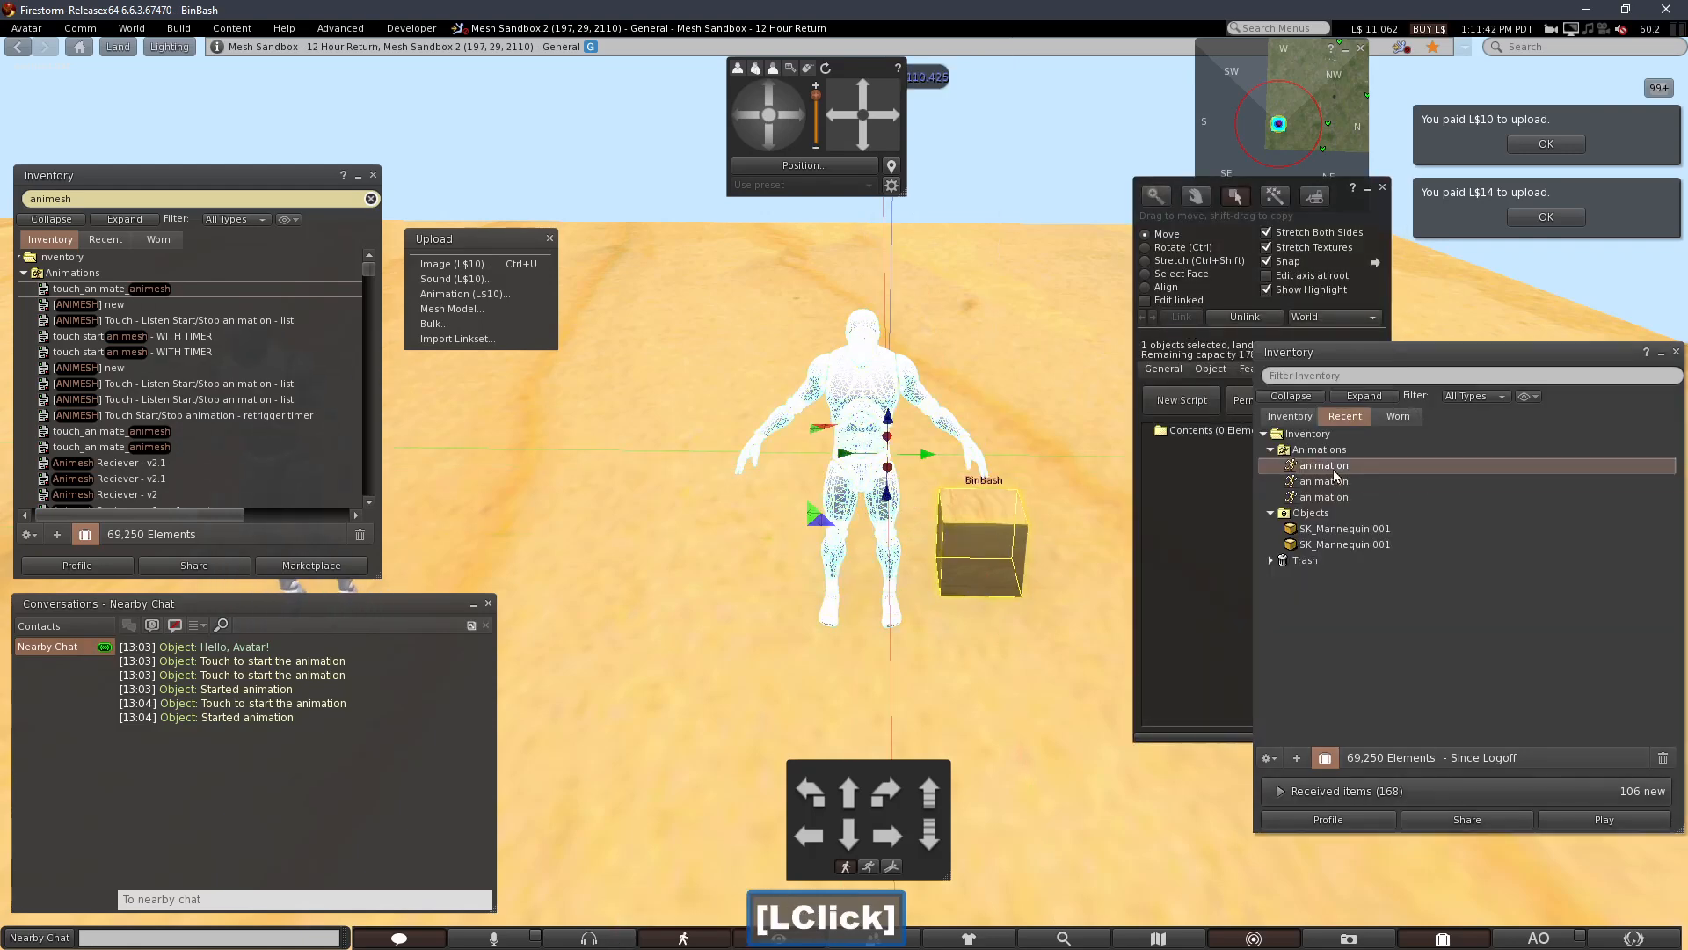
left_click(1301, 467)
left_click_drag(1300, 477, 1200, 453)
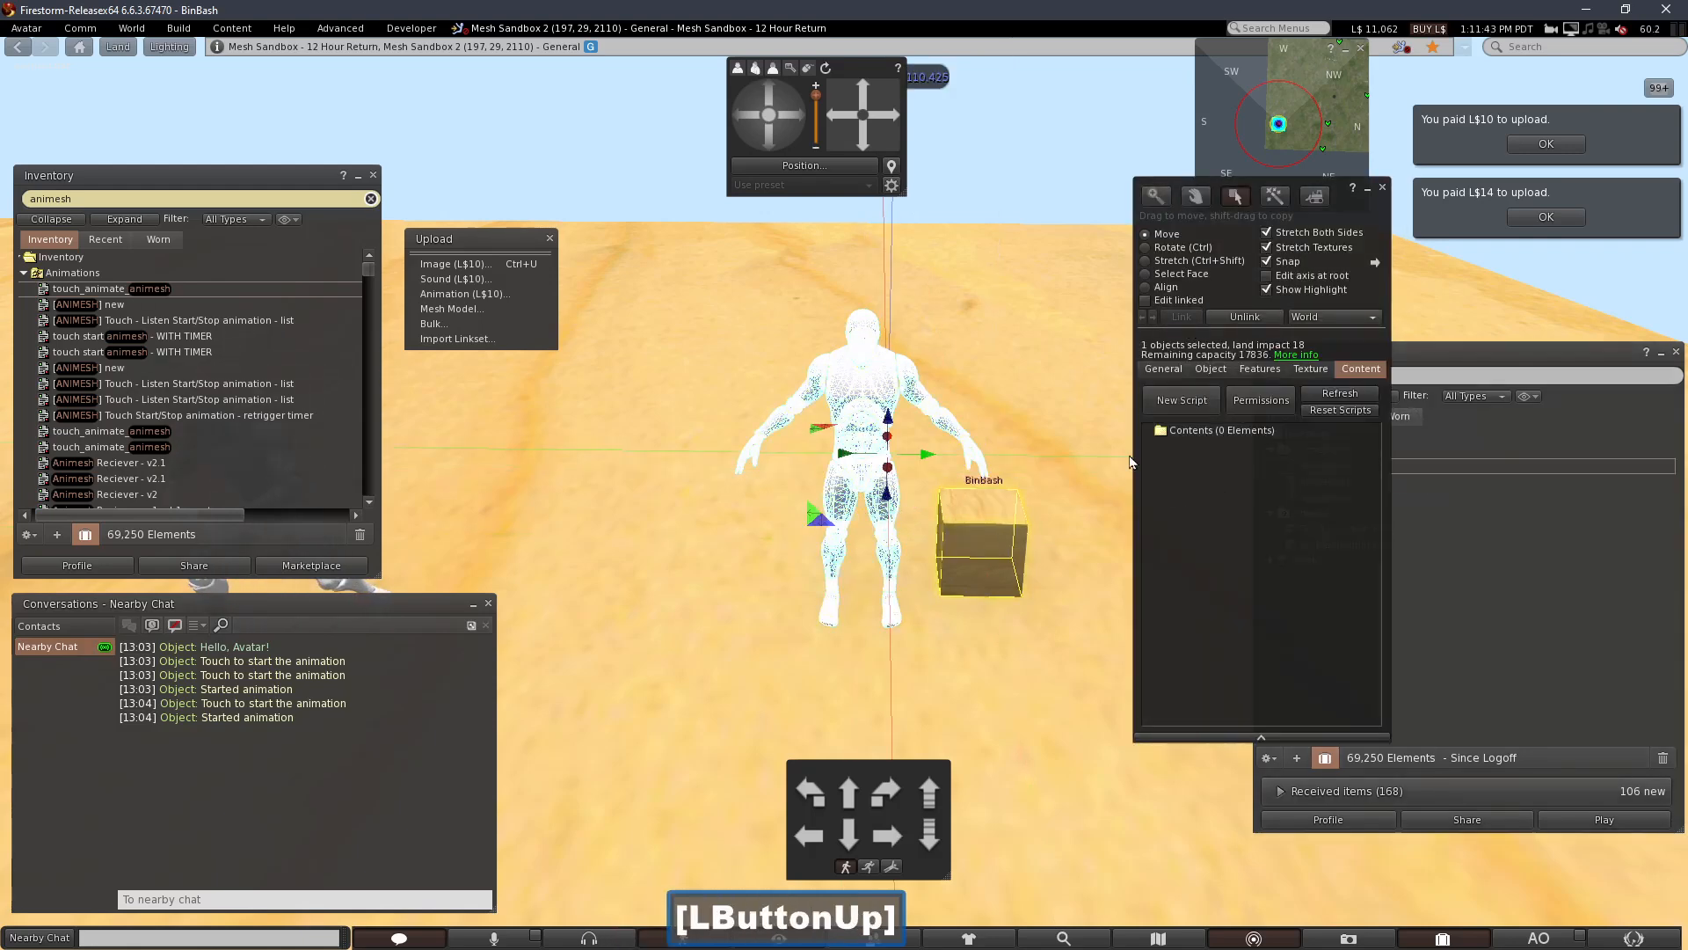
Try to add the touch_animate_animesh script to the linked object's contents
left_click(183, 294)
left_click_drag(182, 298, 912, 452)
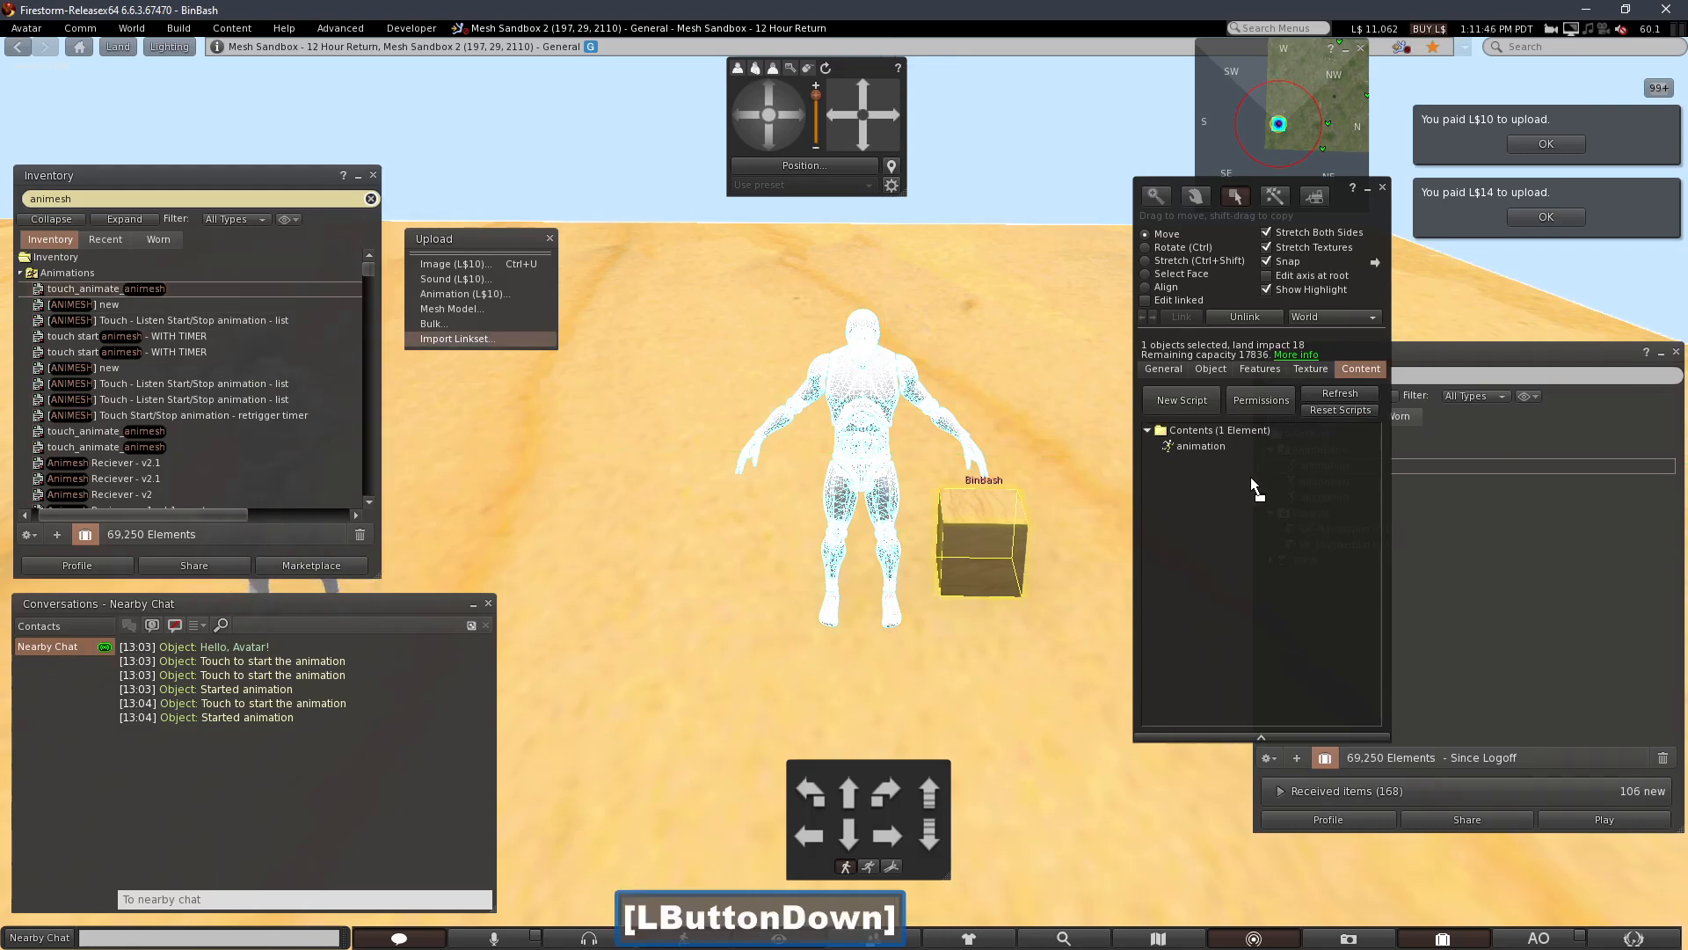
left_click_drag(1250, 475, 1252, 477)
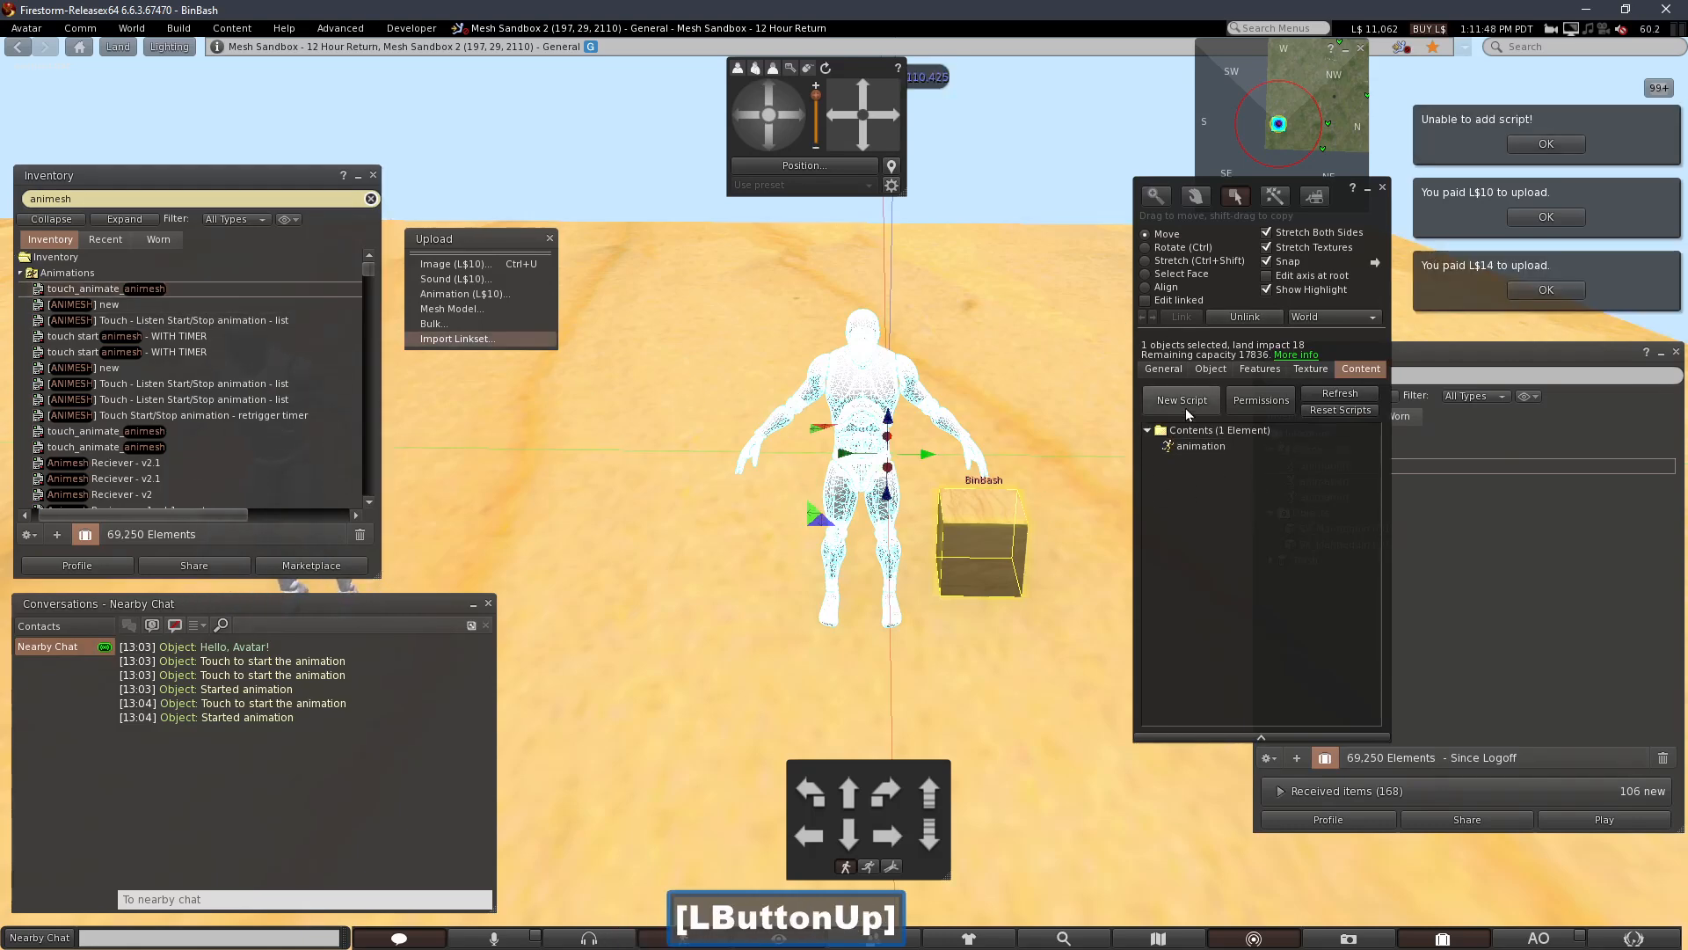
Create a new script in the linked object's contents and clear its default code
left_click(1184, 403)
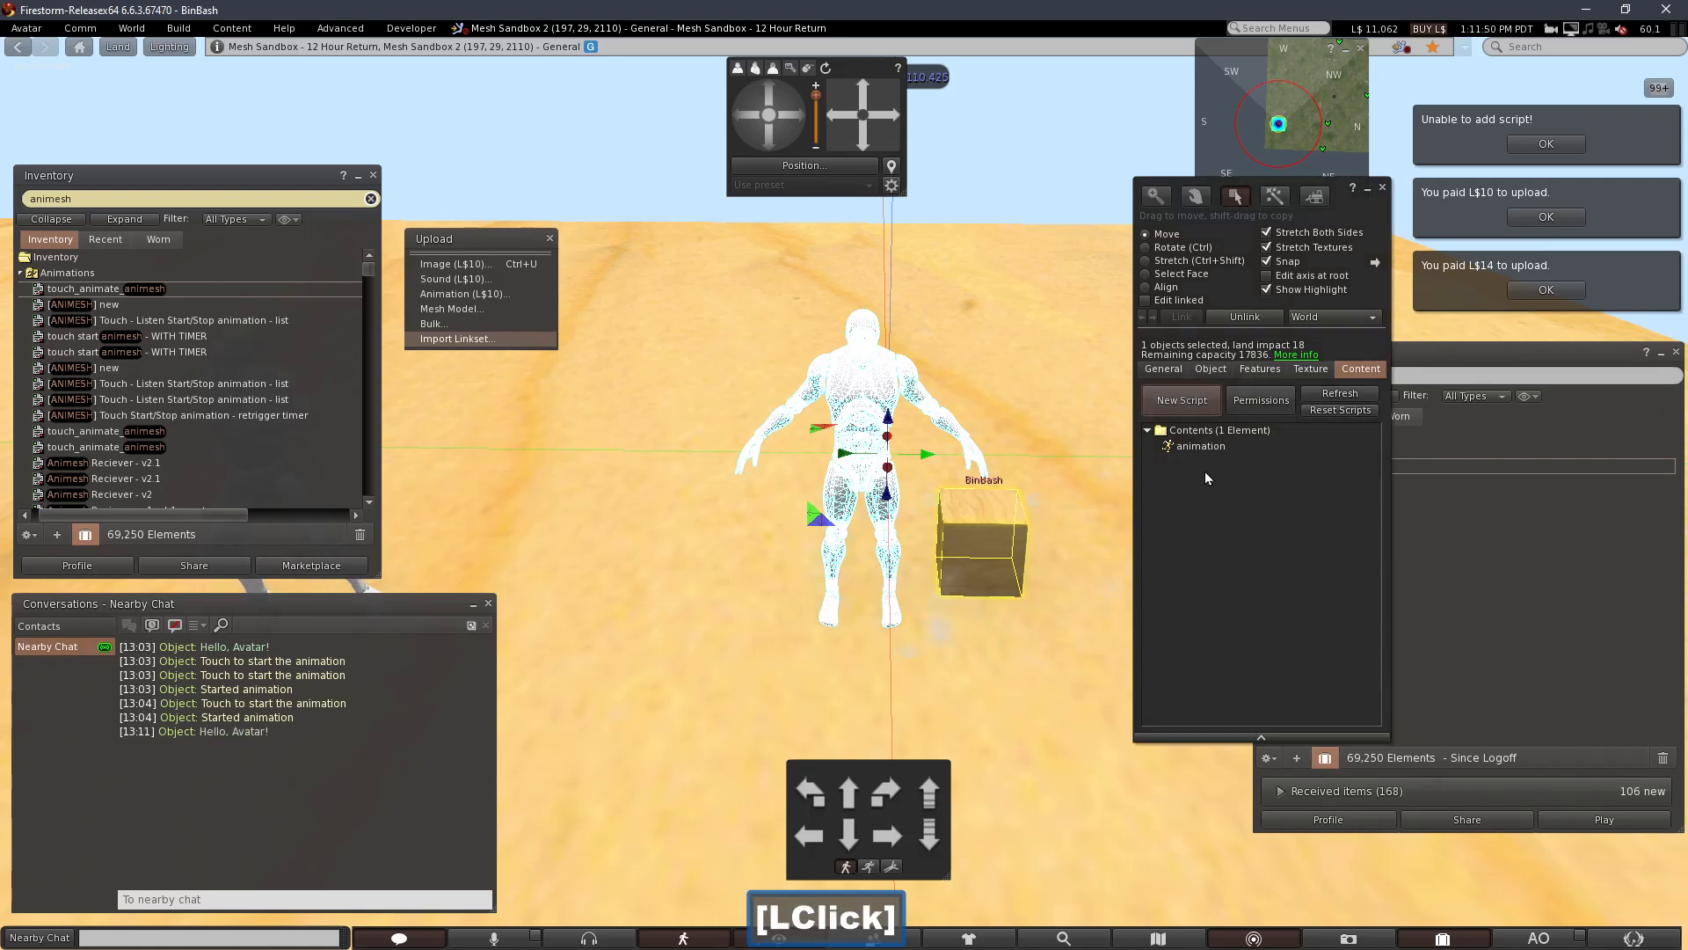
double_click(1196, 461)
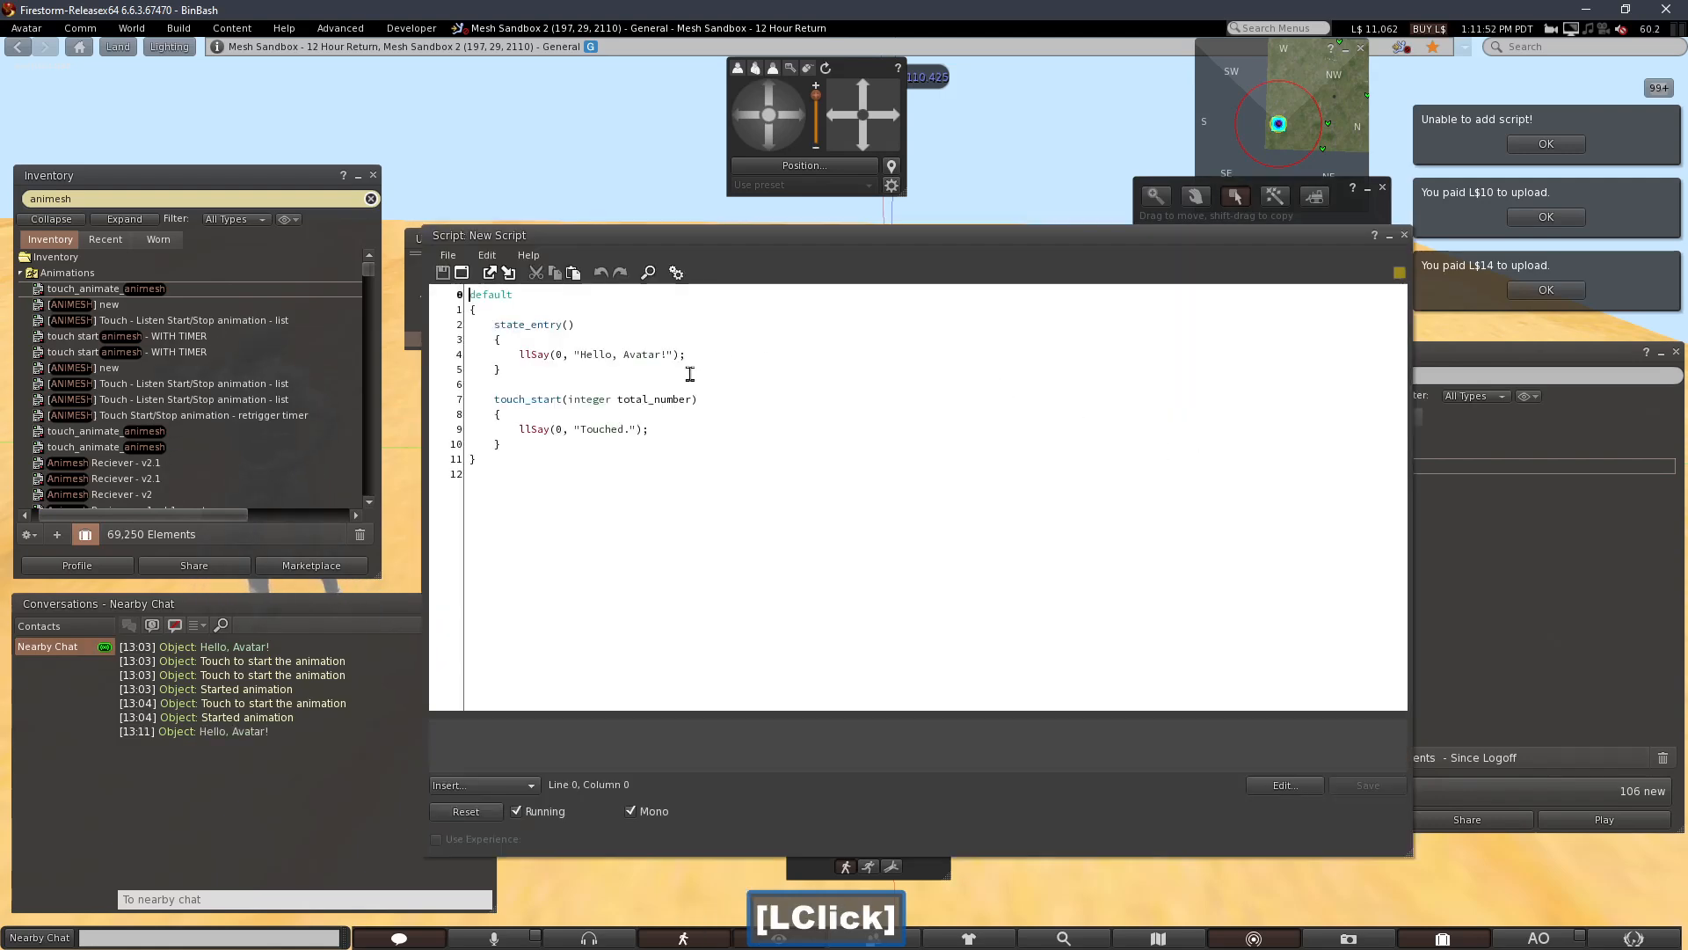
left_click_drag(472, 393, 470, 295)
key("Delete")
key("Delete")
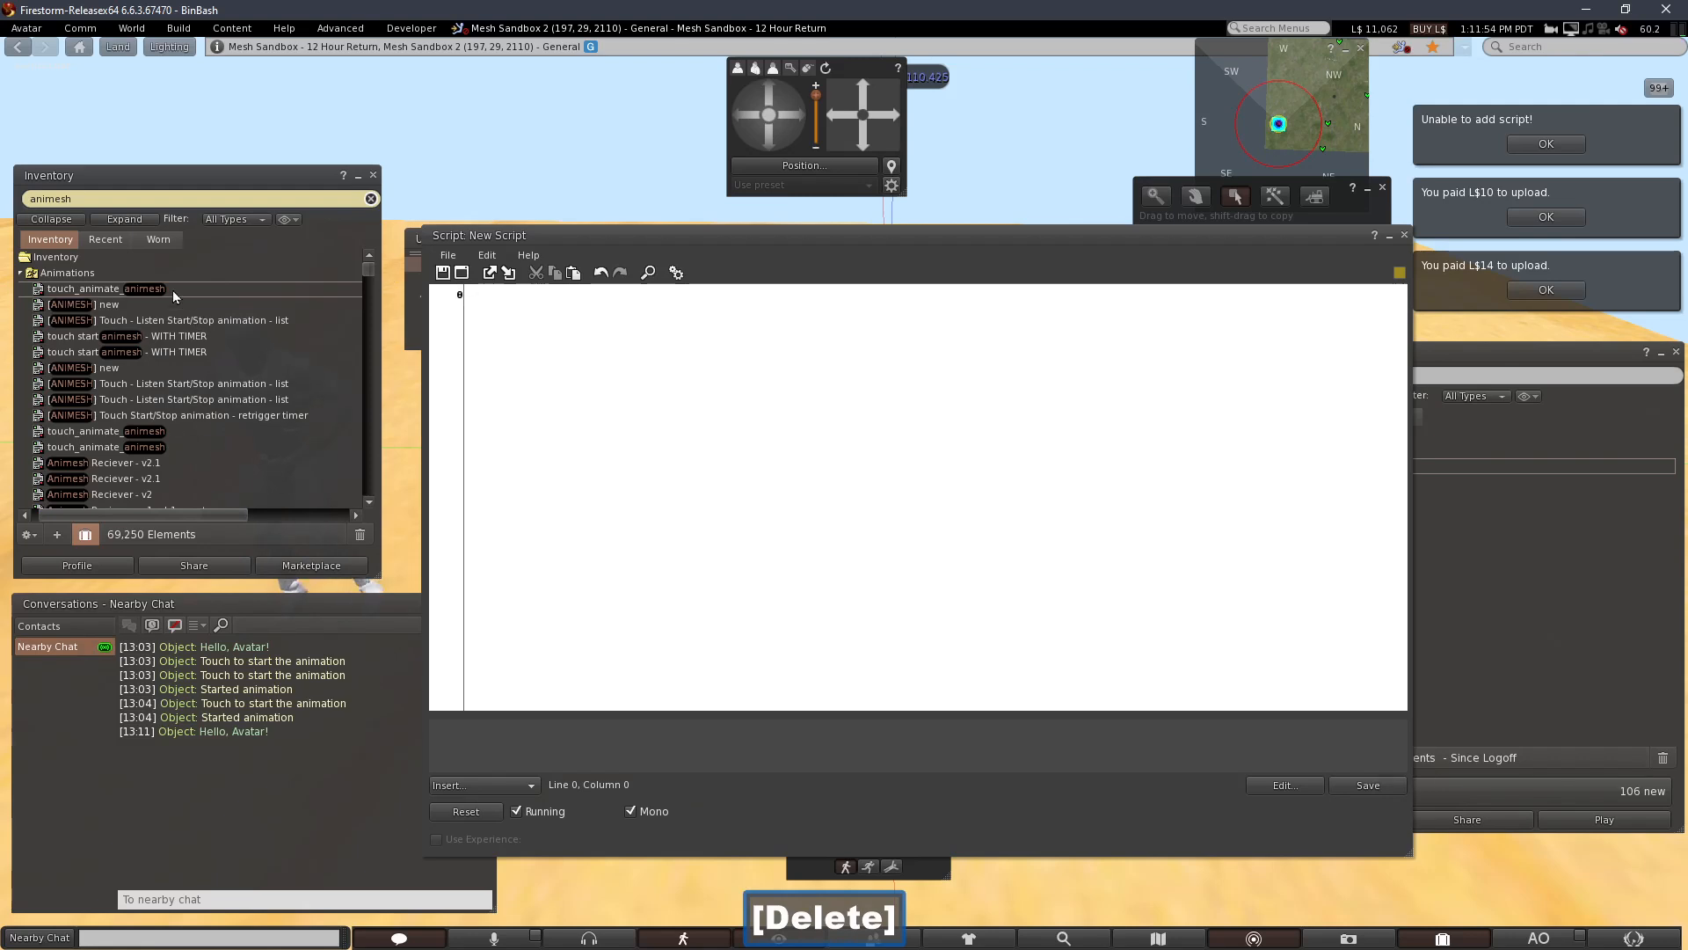
Copy the full code of touch_animate_animesh into the empty New Script, save it, and close the script editor
double_click(172, 290)
left_click(542, 408)
key("ctrl+a")
key("ctrl+c")
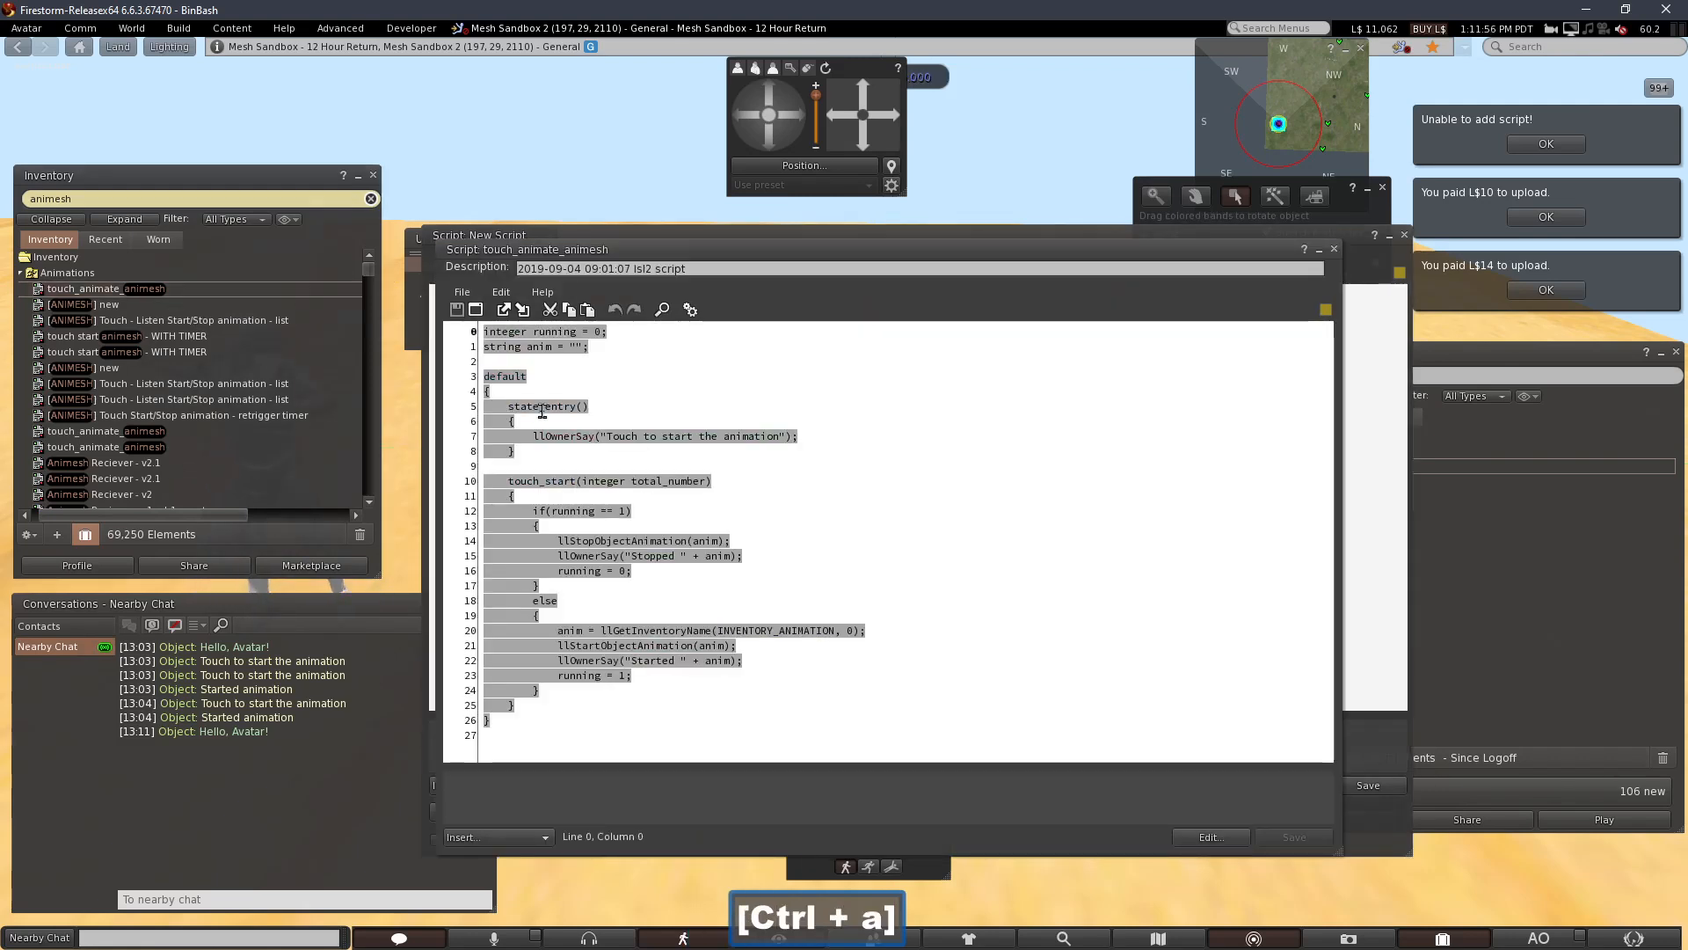
left_click(1335, 250)
right_click(1109, 472)
left_click(1132, 499)
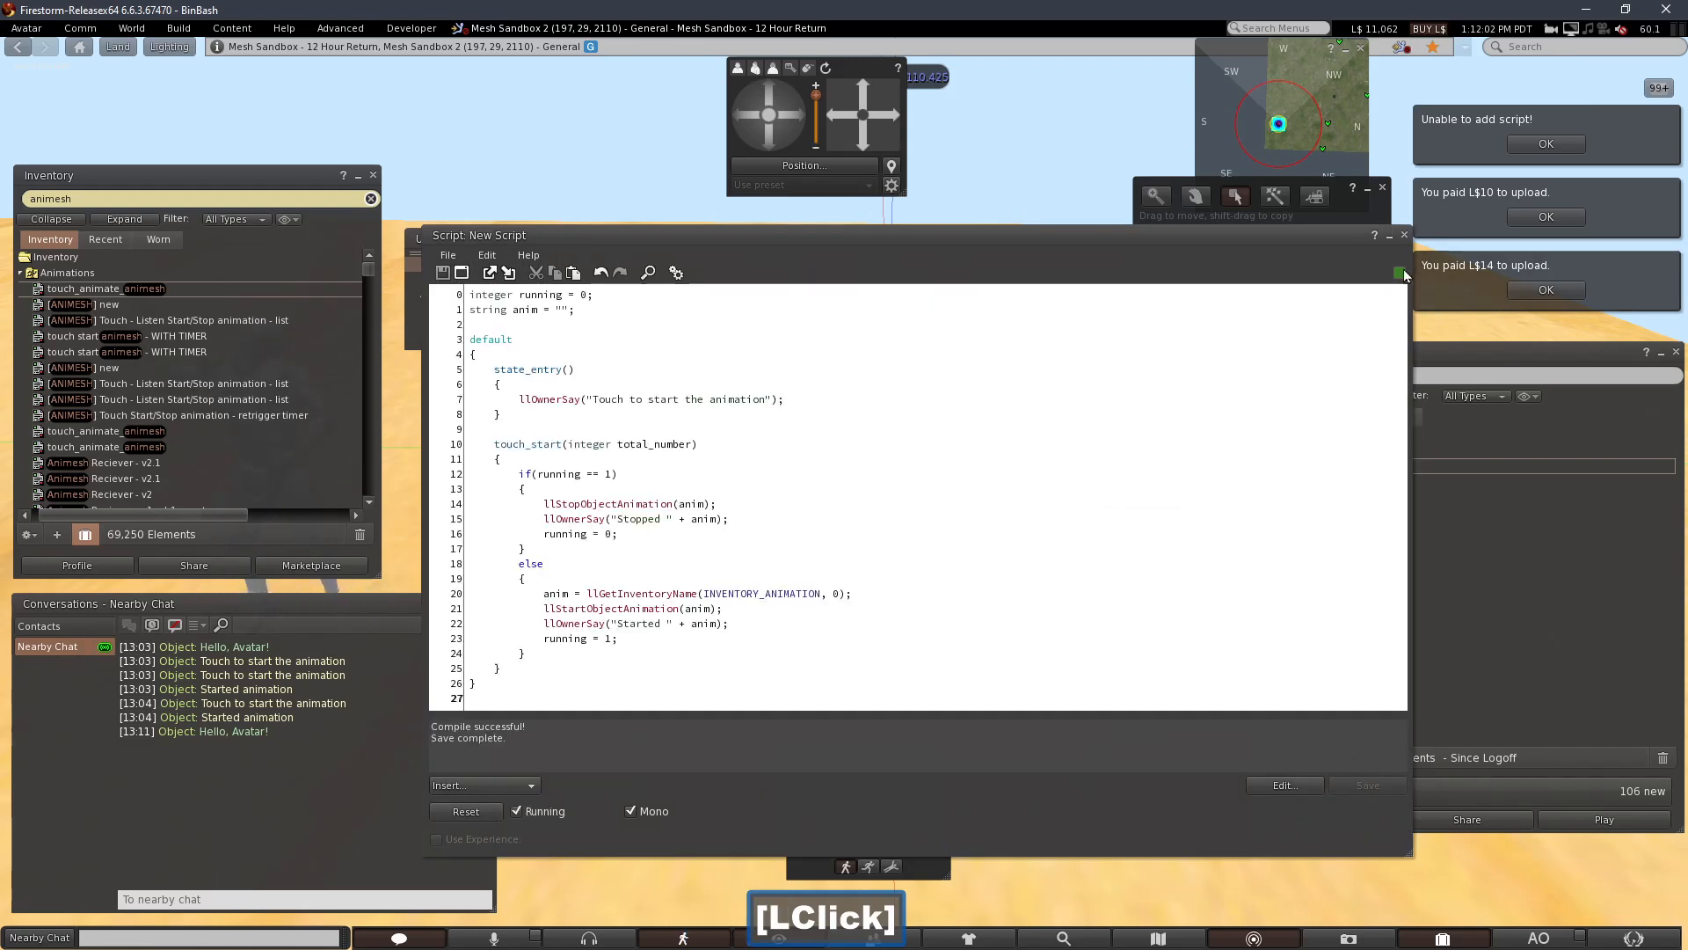
left_click(1403, 235)
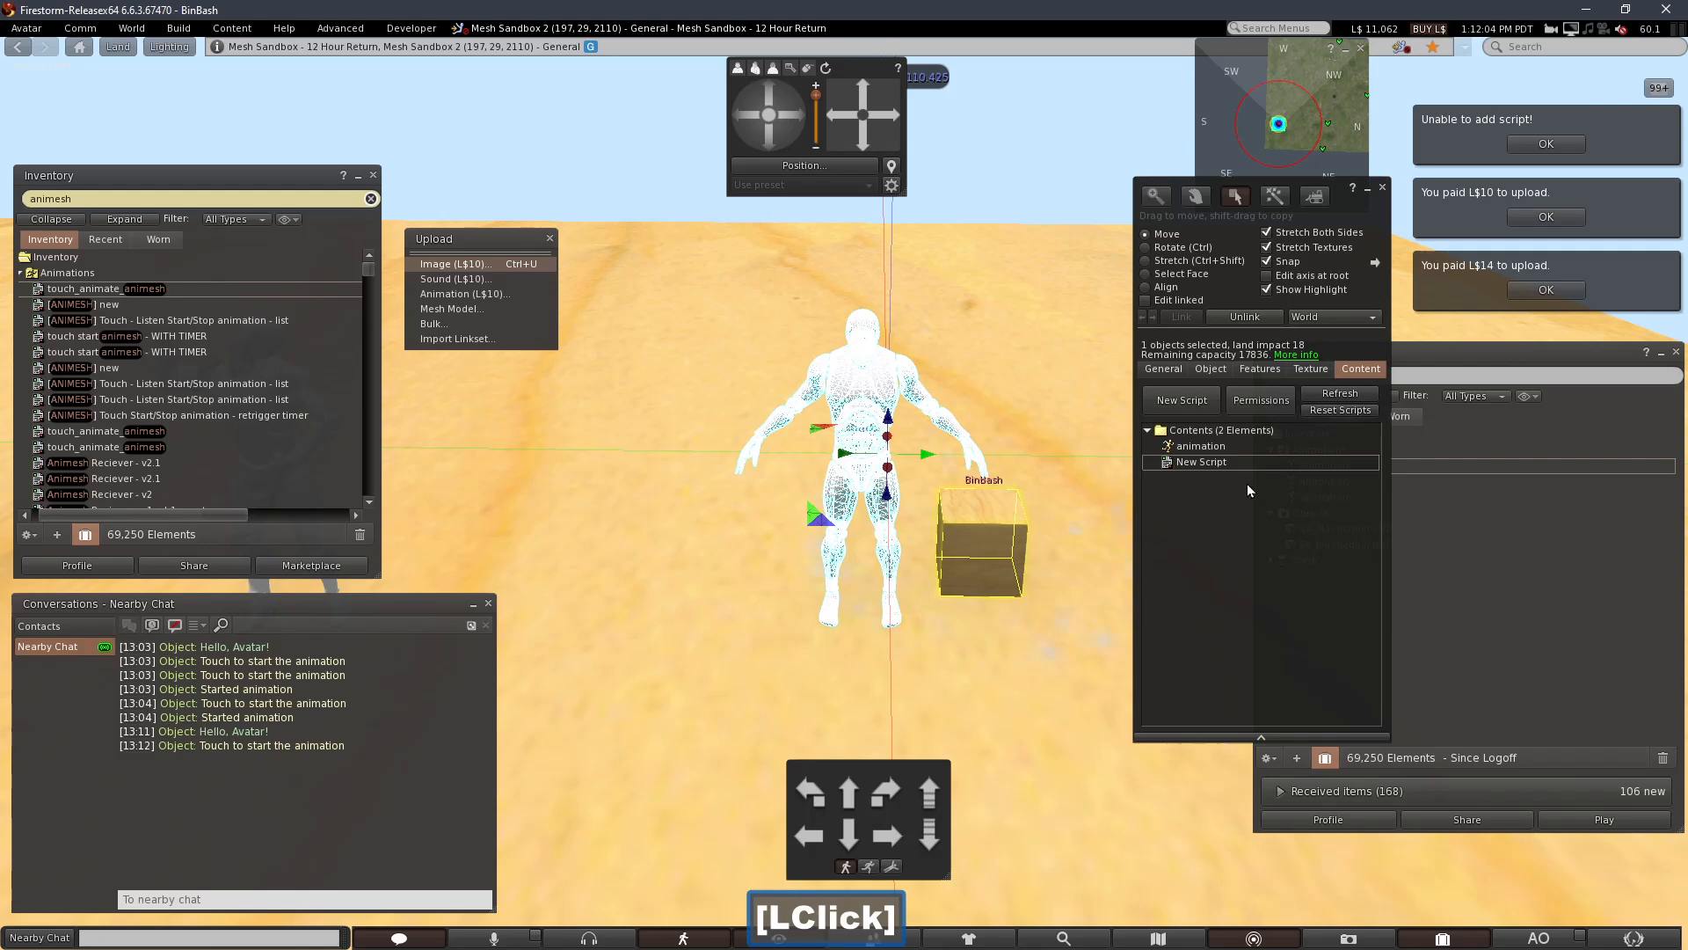
Enable Animated Mesh on the linked object, raise it above the ground, and finish editing it
left_click(1270, 372)
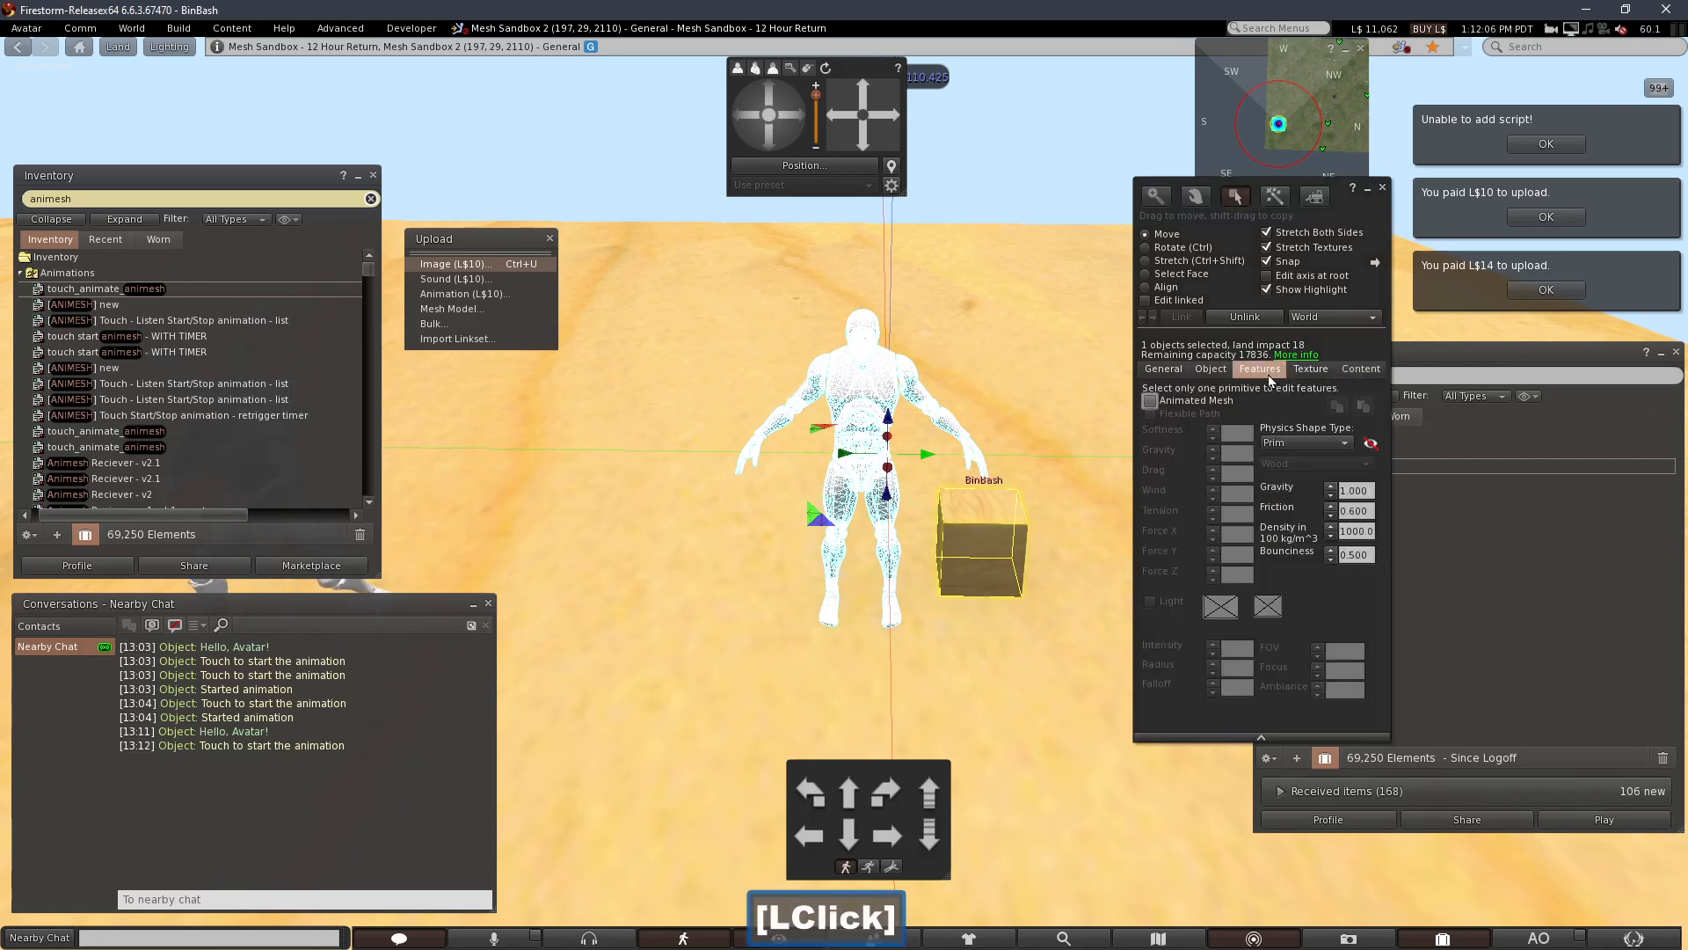
left_click(1167, 408)
left_click_drag(887, 426, 892, 279)
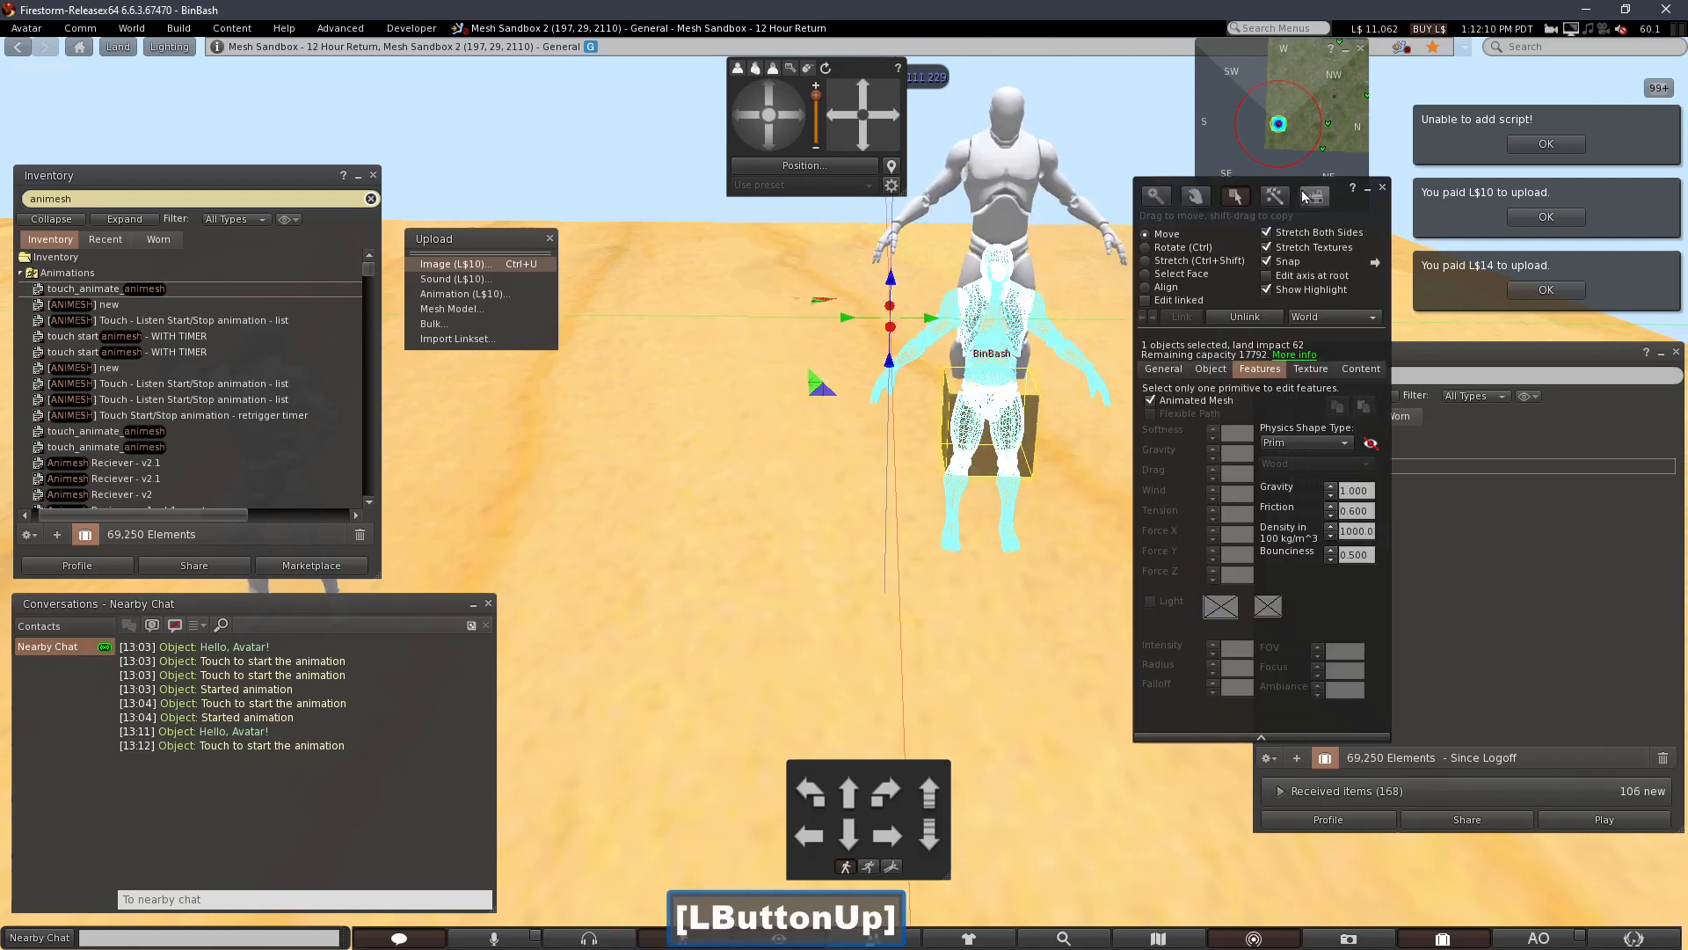
left_click(1382, 189)
Start the animation on the animesh object and view the mannequin and its root box from the side
left_click_drag(1013, 445, 936, 356, "alt")
mouse_move(827, 494)
left_mouse_down("alt")
mouse_move(880, 554)
mouse_move(866, 422)
mouse_move(888, 553)
mouse_move(1117, 475)
mouse_move(1258, 519)
mouse_move(1222, 536)
mouse_move(835, 514)
left_mouse_up("alt")
left_click_drag(844, 493, 787, 502, "alt")
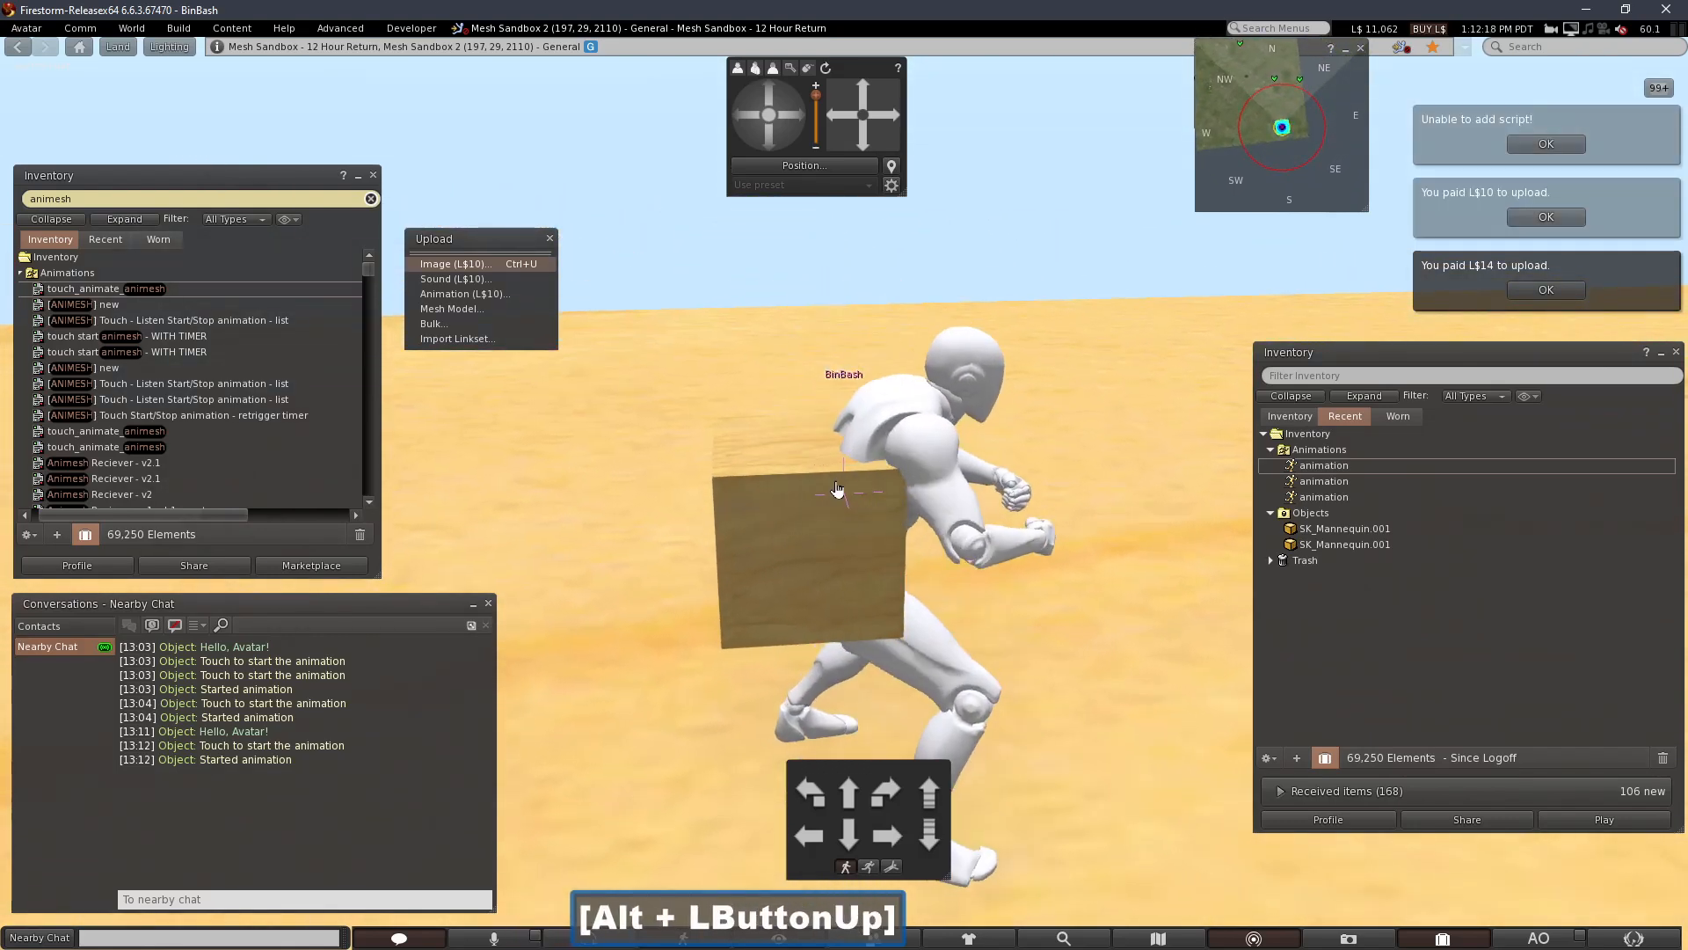